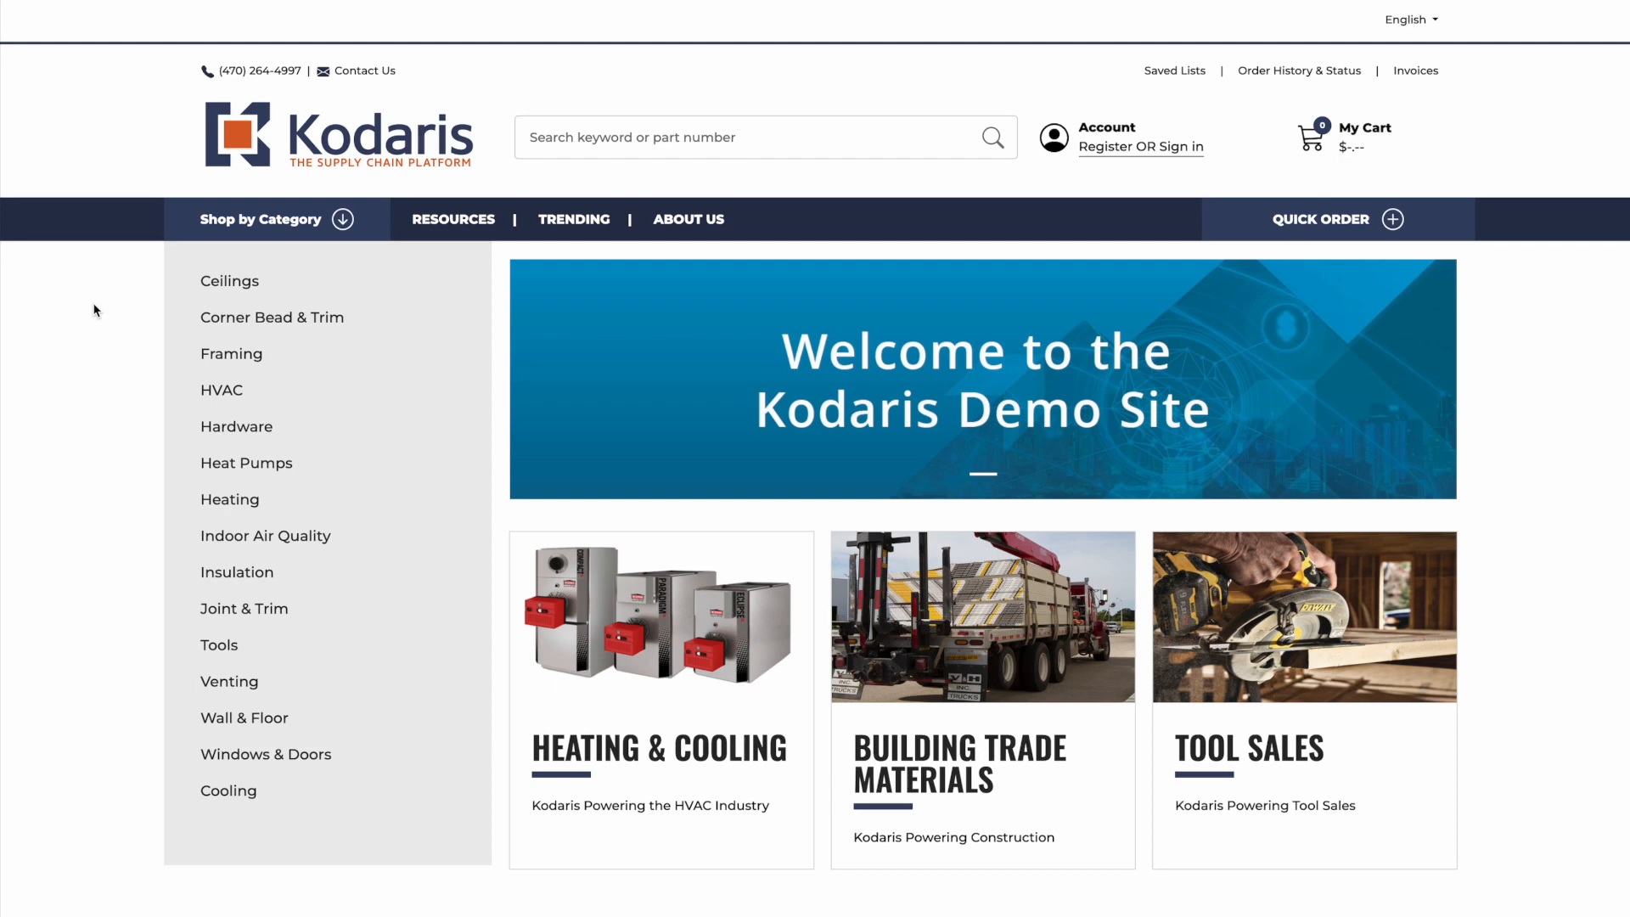
Open the full Cooling product category on the demo storefront.
{"action": "left_click", "coordinate": [268, 222]}
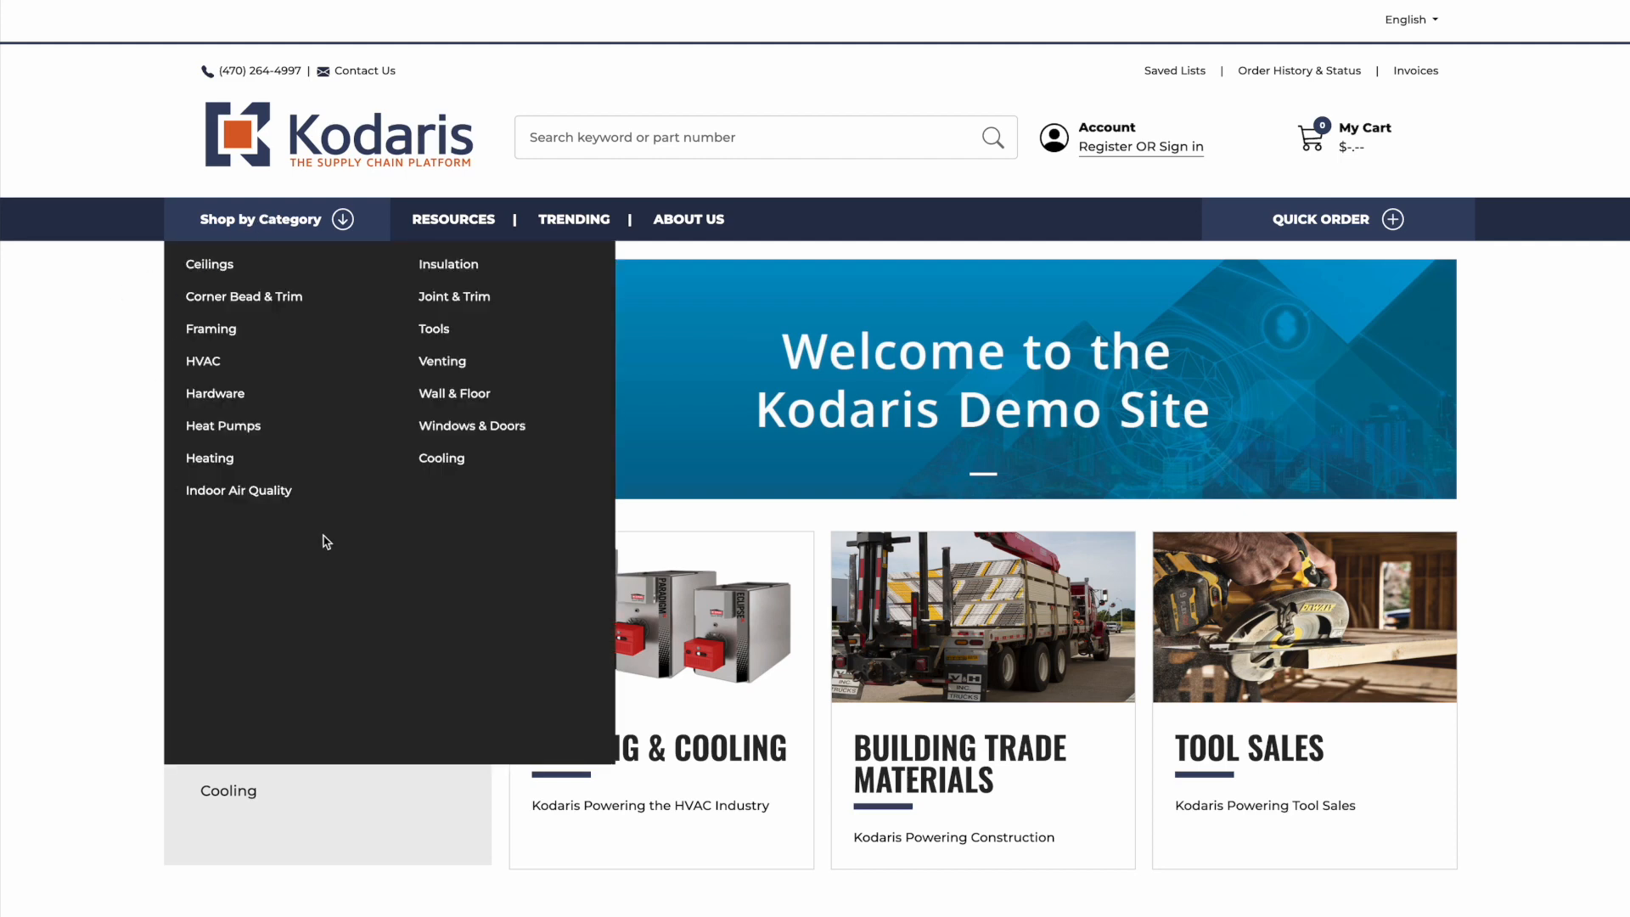
{"action": "mouse_move", "coordinate": [428, 463]}
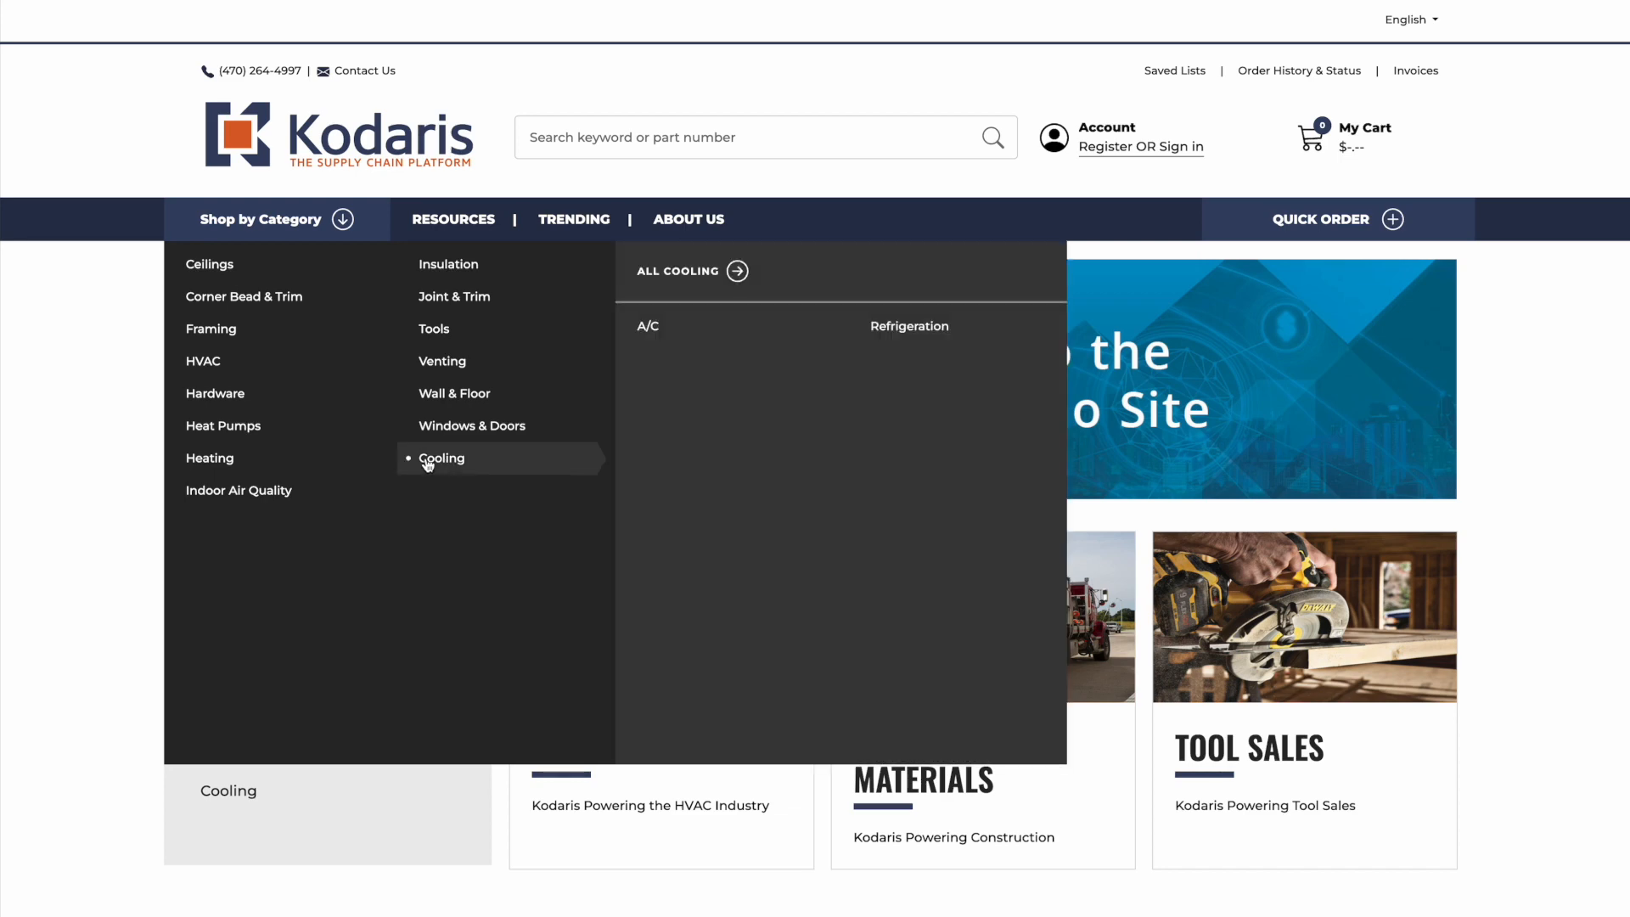
{"action": "left_click", "coordinate": [681, 273]}
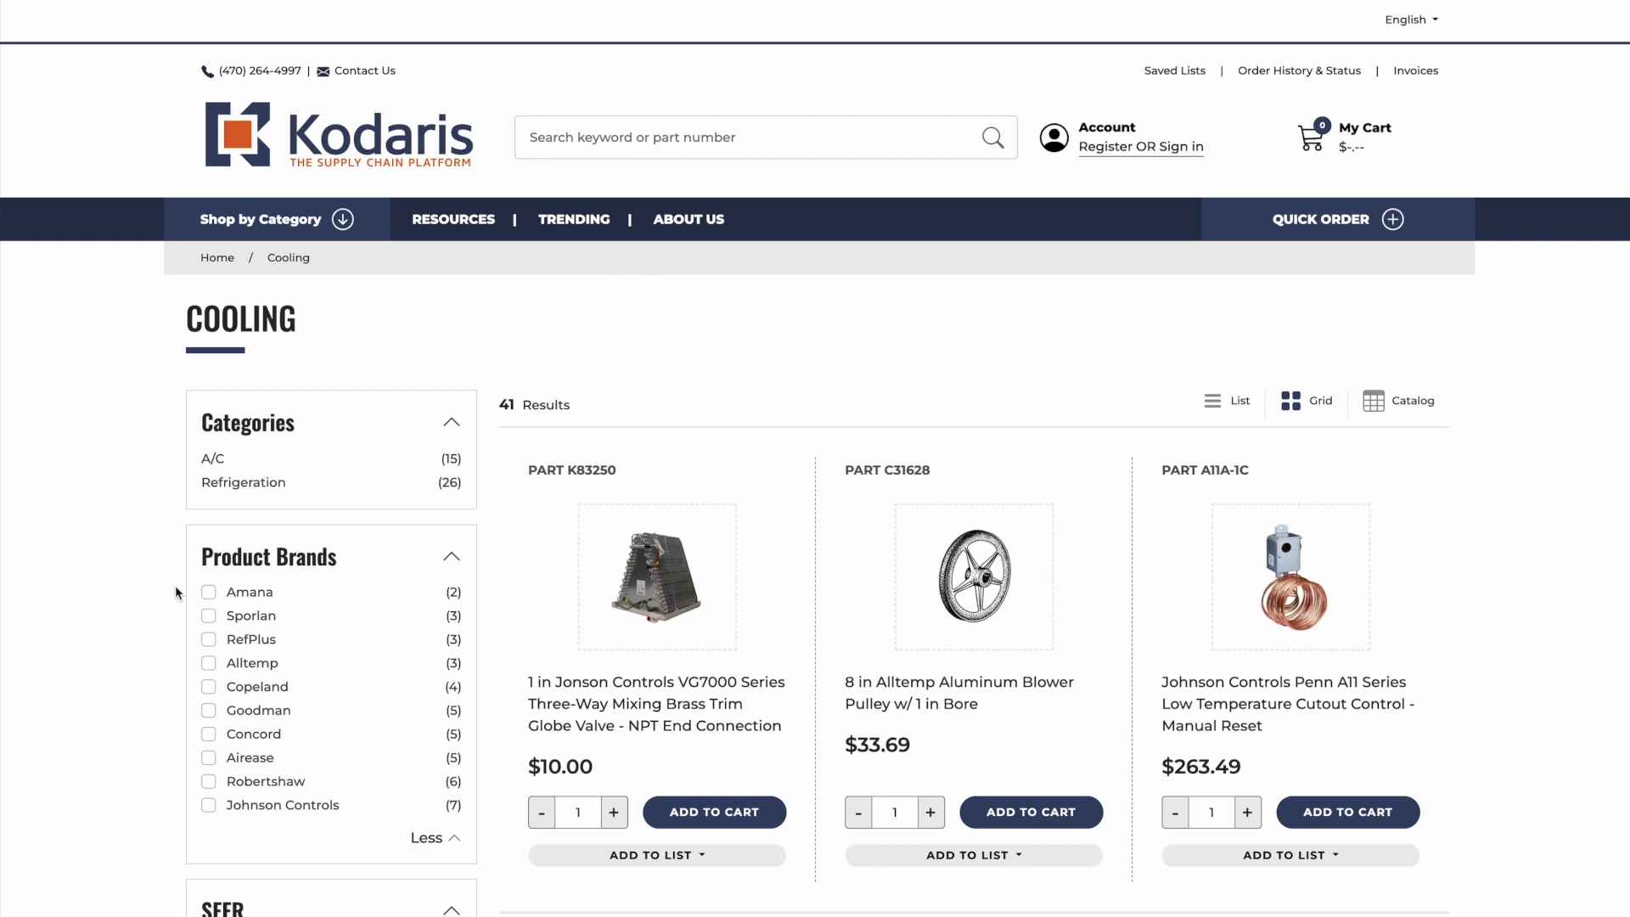
Examine the Cooling page's filter groups, from Product Brands and SEER to Capacity, and their attribute options.
{"action": "scroll", "coordinate": [122, 604], "scroll_direction": "down", "scroll_amount": 3}
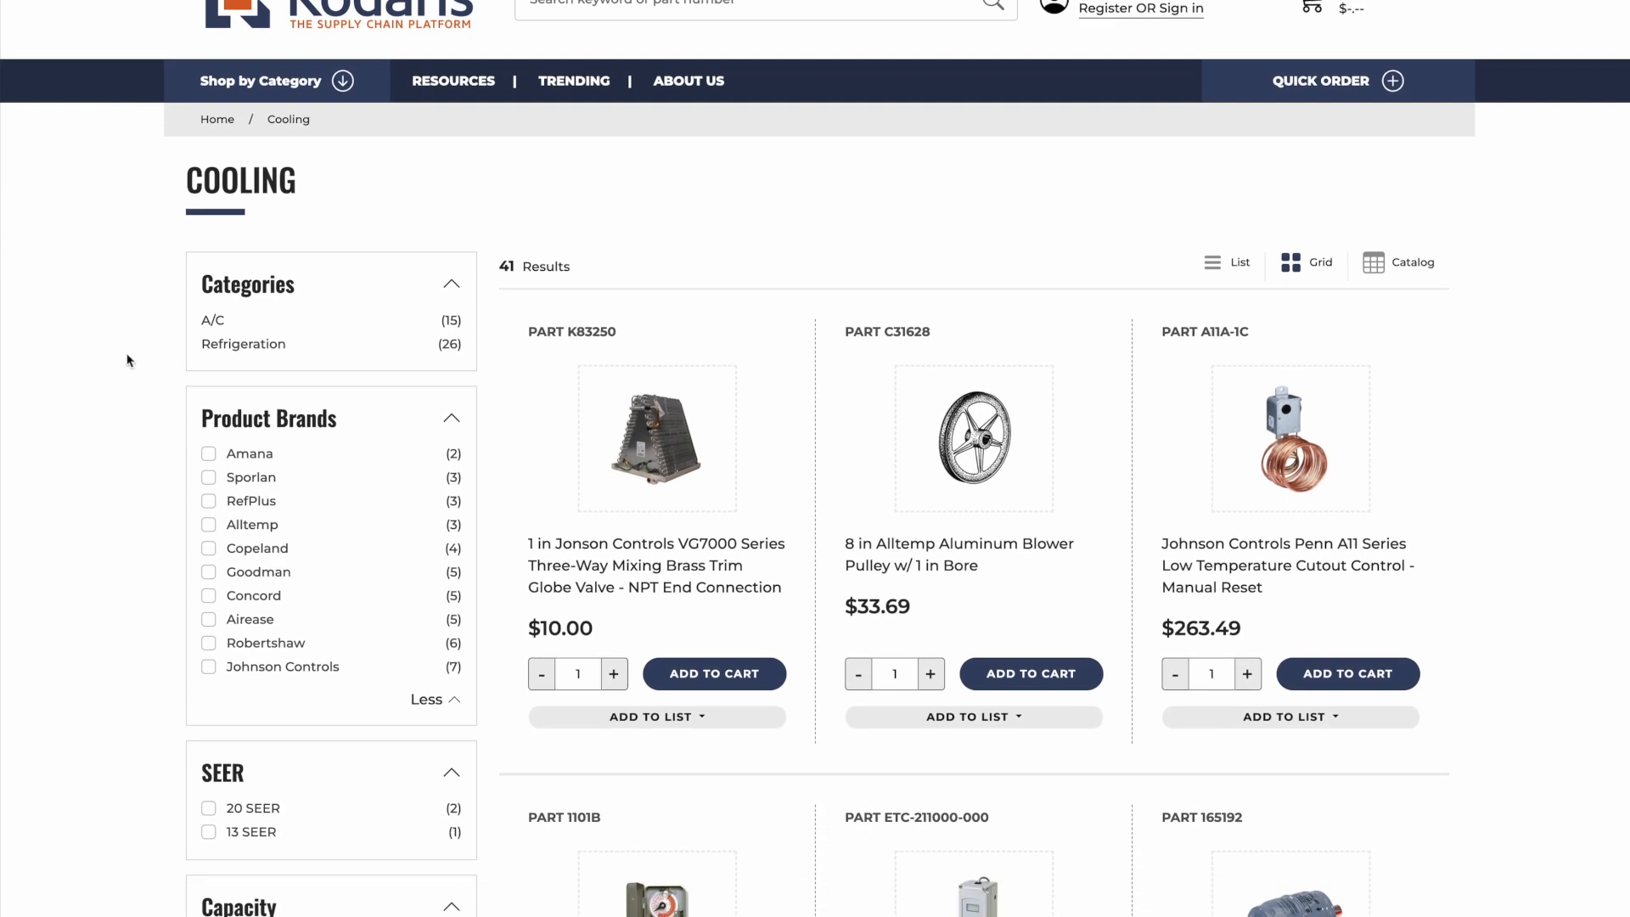
{"action": "scroll", "coordinate": [129, 360], "scroll_direction": "down", "scroll_amount": 1}
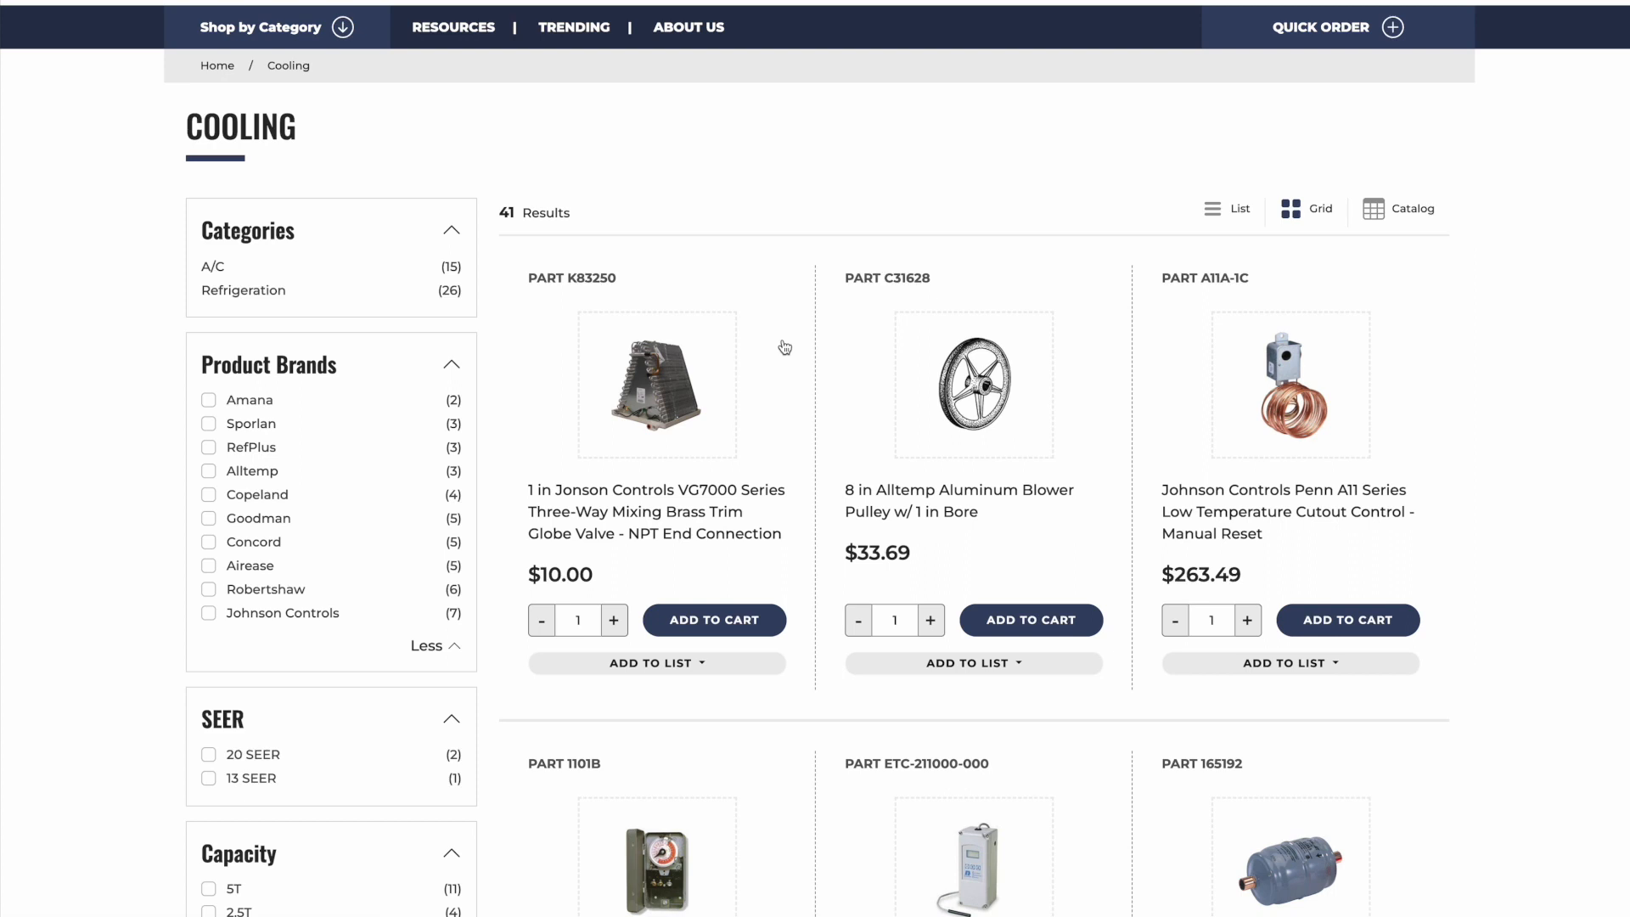
{"action": "scroll", "coordinate": [784, 347], "scroll_direction": "up", "scroll_amount": 1}
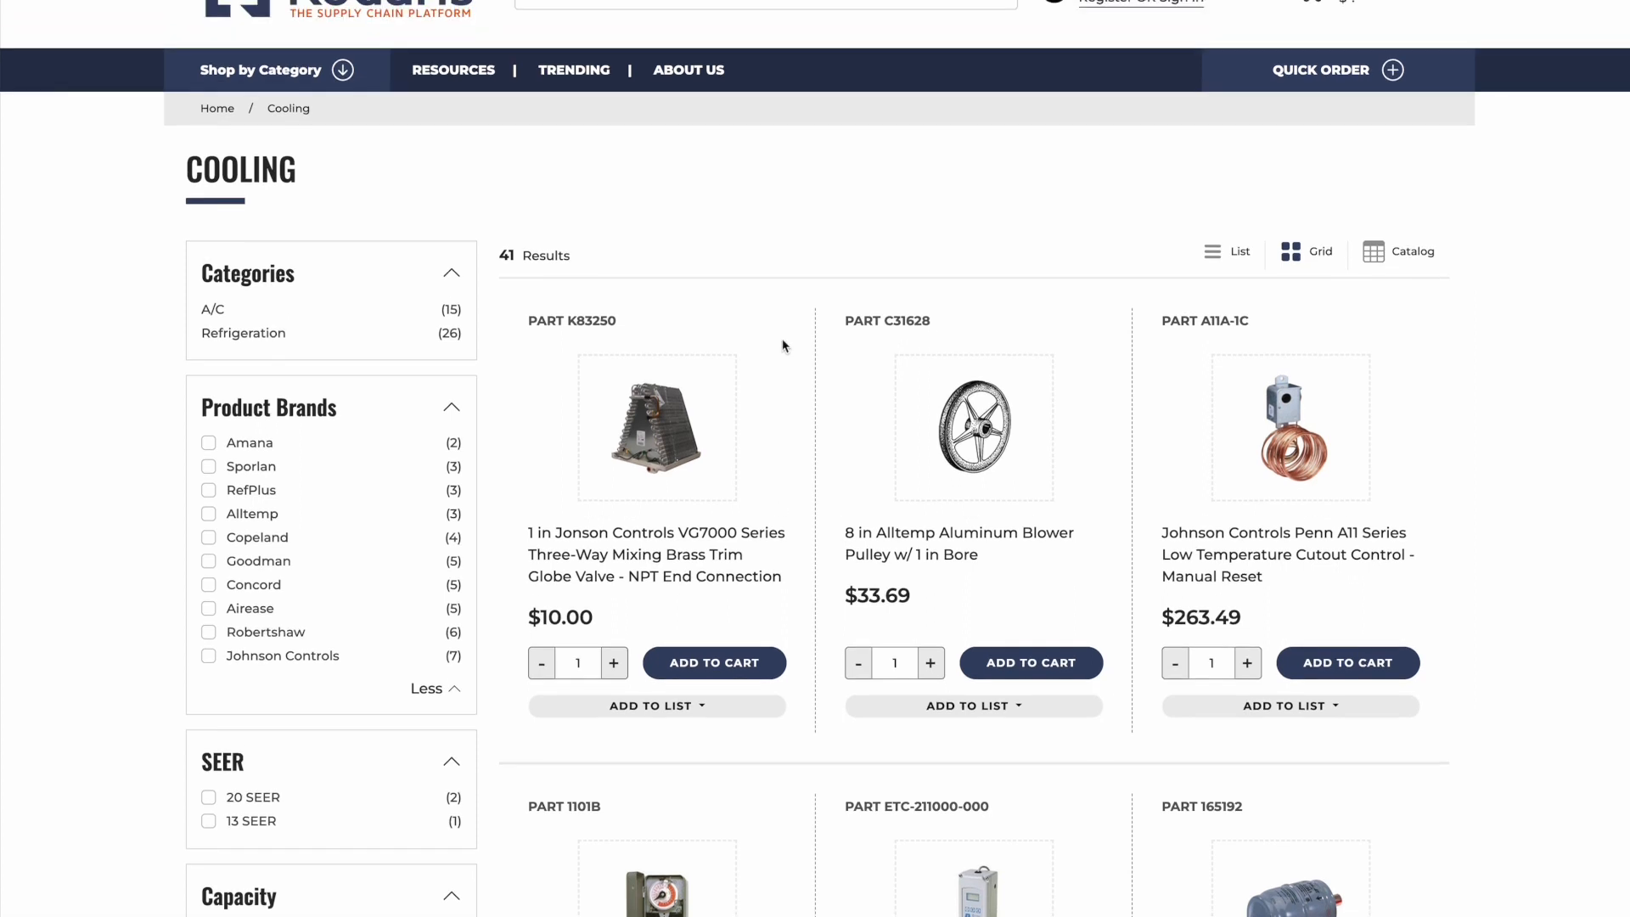
{"action": "left_click_drag", "start_coordinate": [344, 416], "coordinate": [197, 411]}
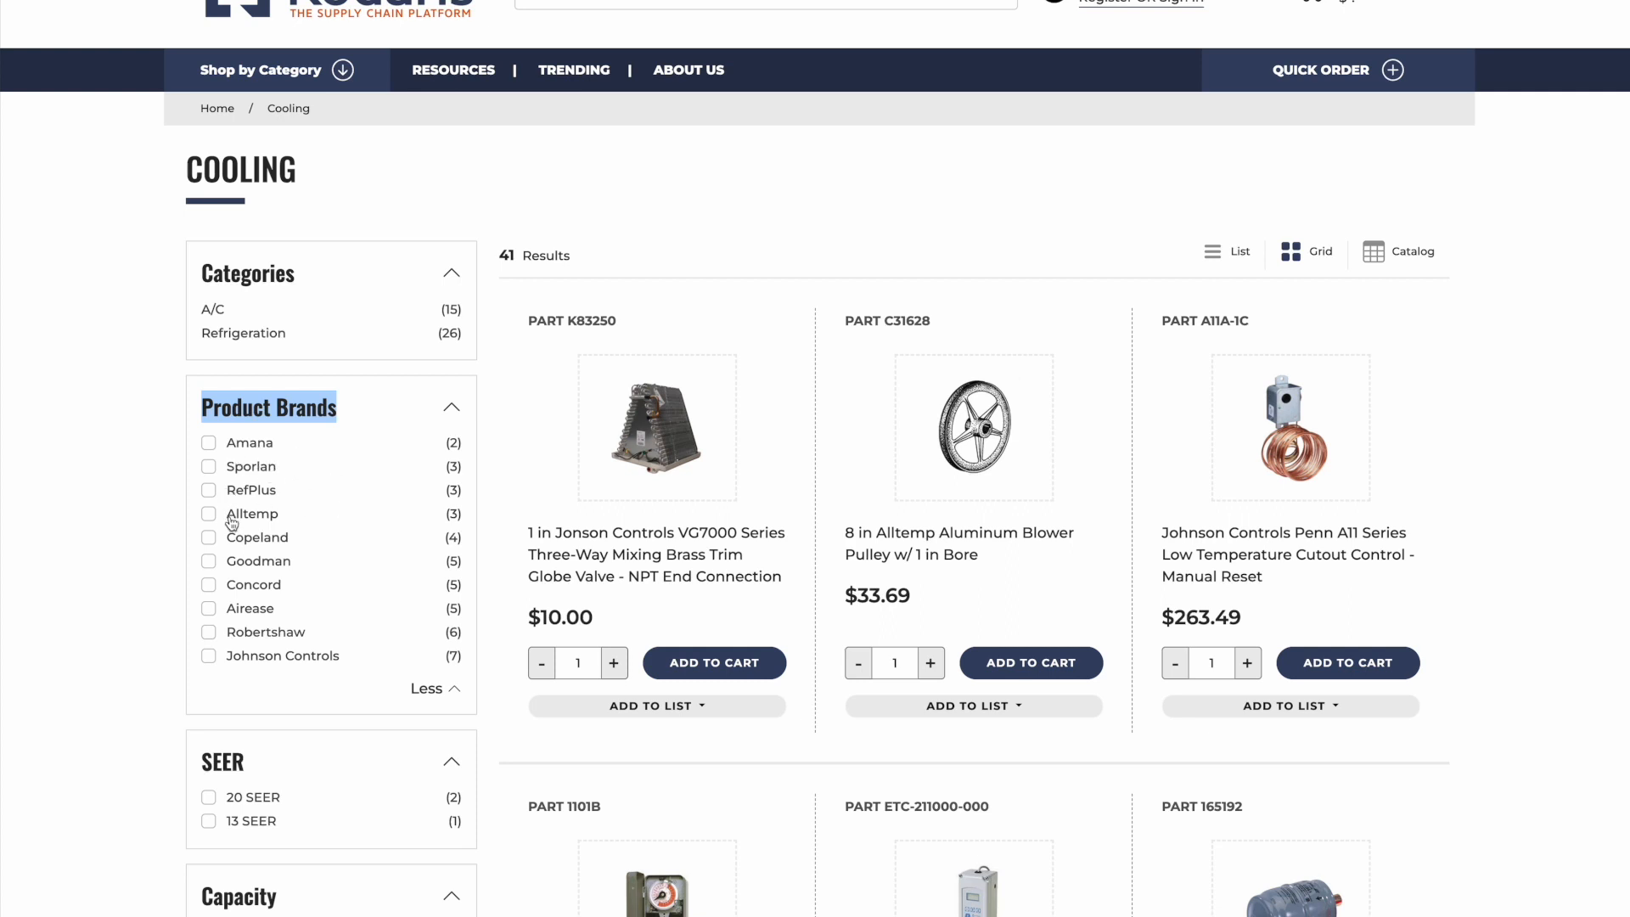
{"action": "scroll", "coordinate": [255, 586], "scroll_direction": "down", "scroll_amount": 1}
{"action": "scroll", "coordinate": [255, 589], "scroll_direction": "down", "scroll_amount": 2}
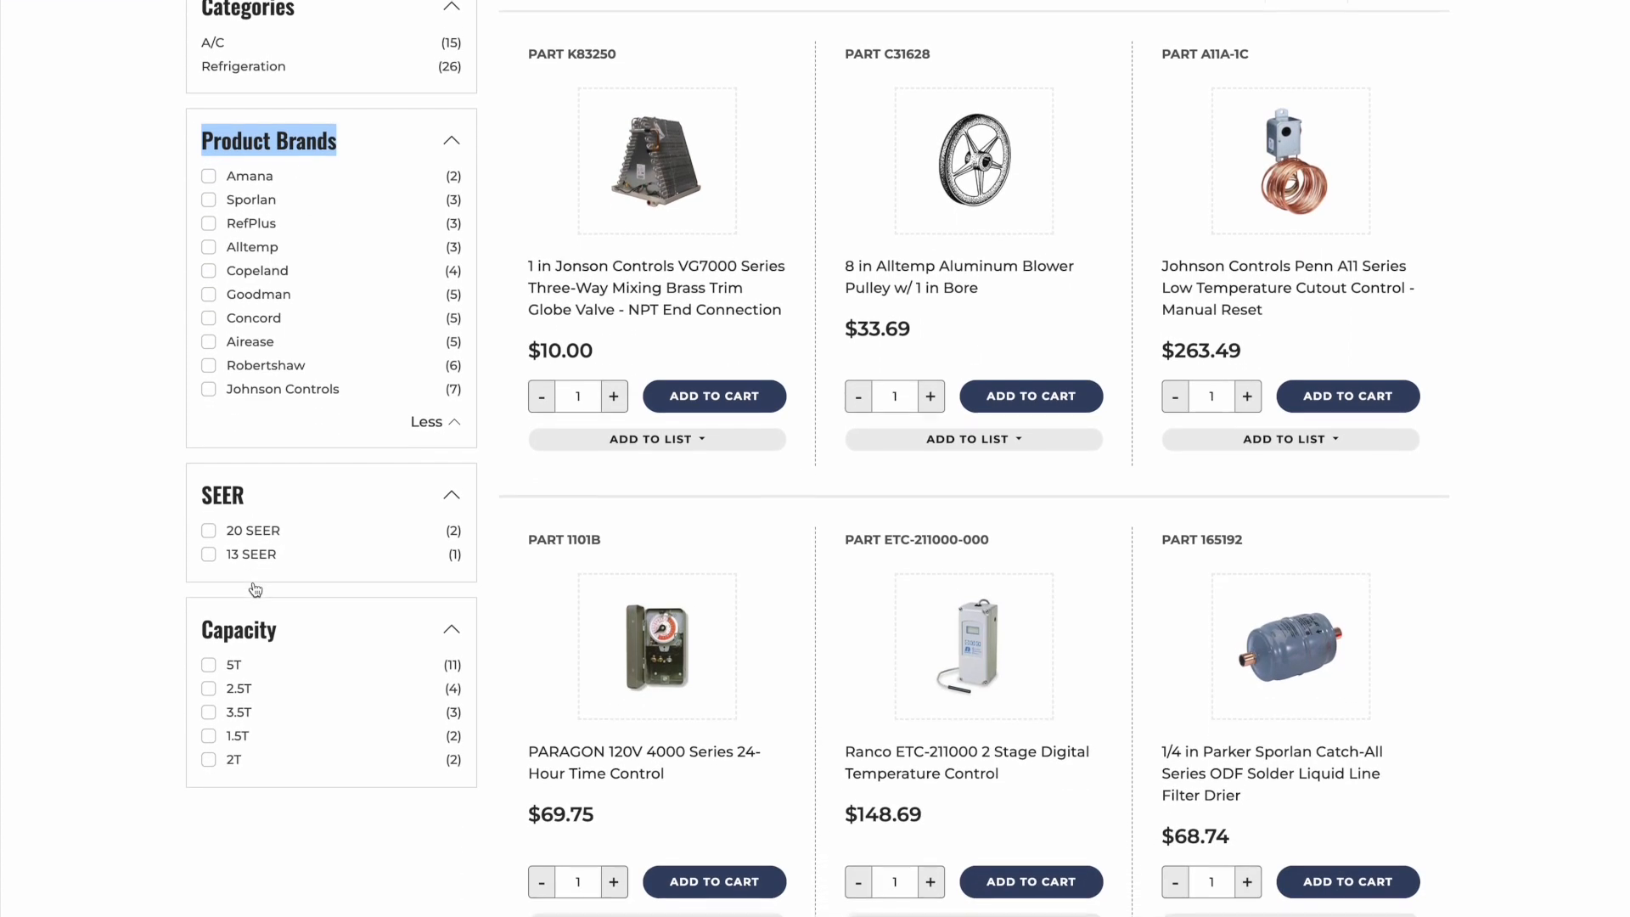
{"action": "left_click_drag", "start_coordinate": [296, 630], "coordinate": [185, 630]}
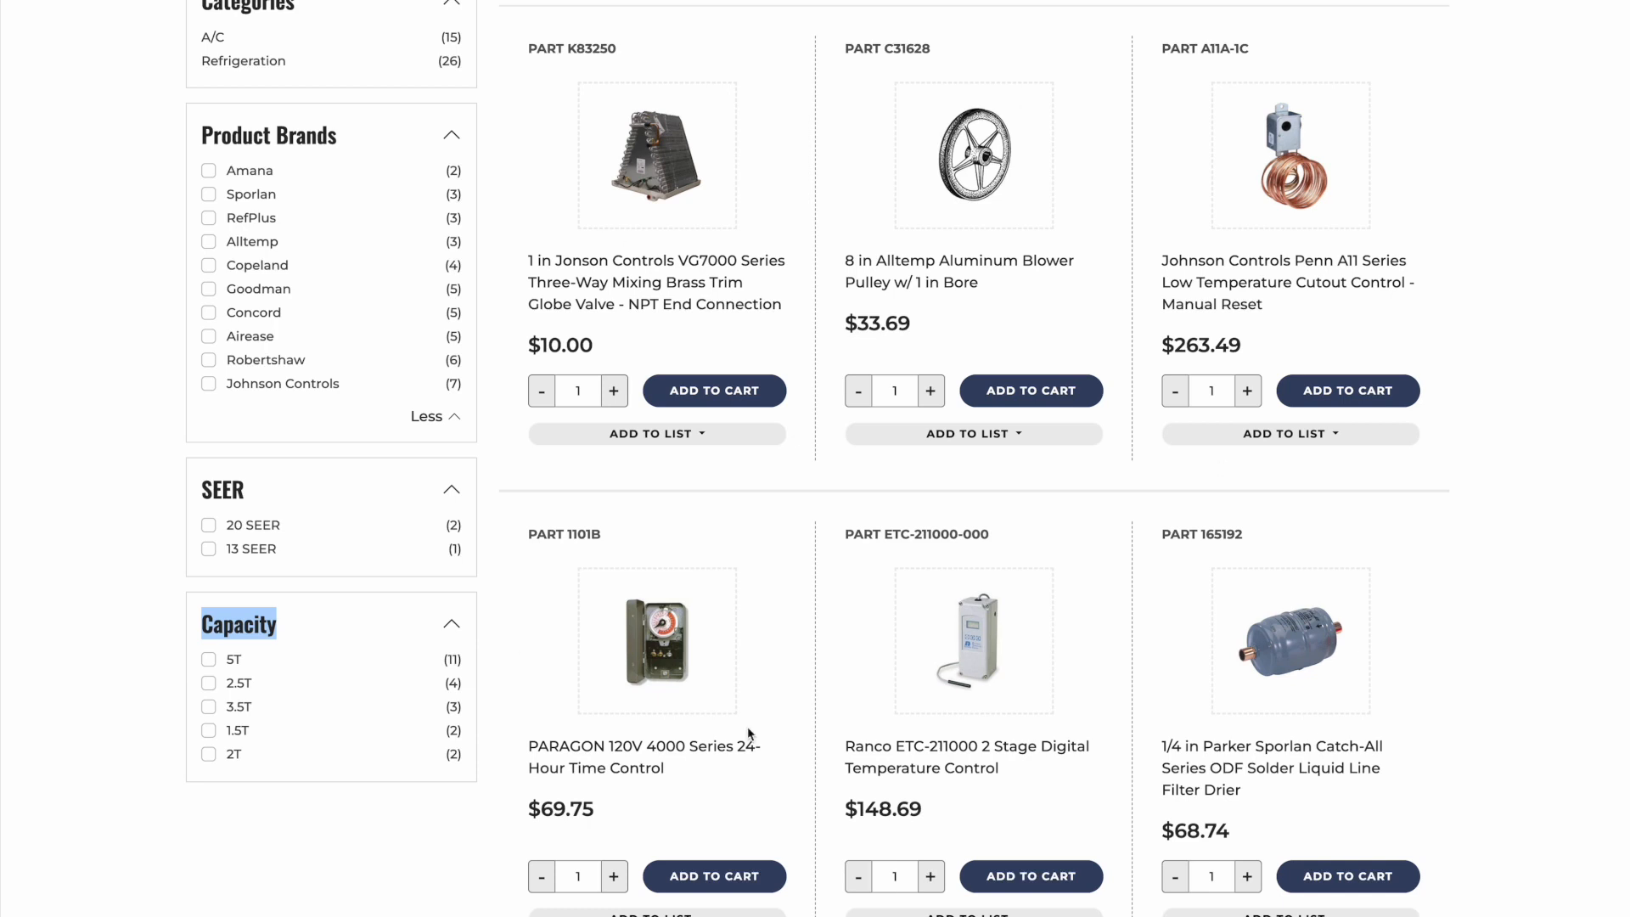
Filter the Cooling products by the 5T capacity, look through the matching items, and clear the filter again.
{"action": "left_click", "coordinate": [208, 660]}
{"action": "scroll", "coordinate": [676, 447], "scroll_direction": "down", "scroll_amount": 5}
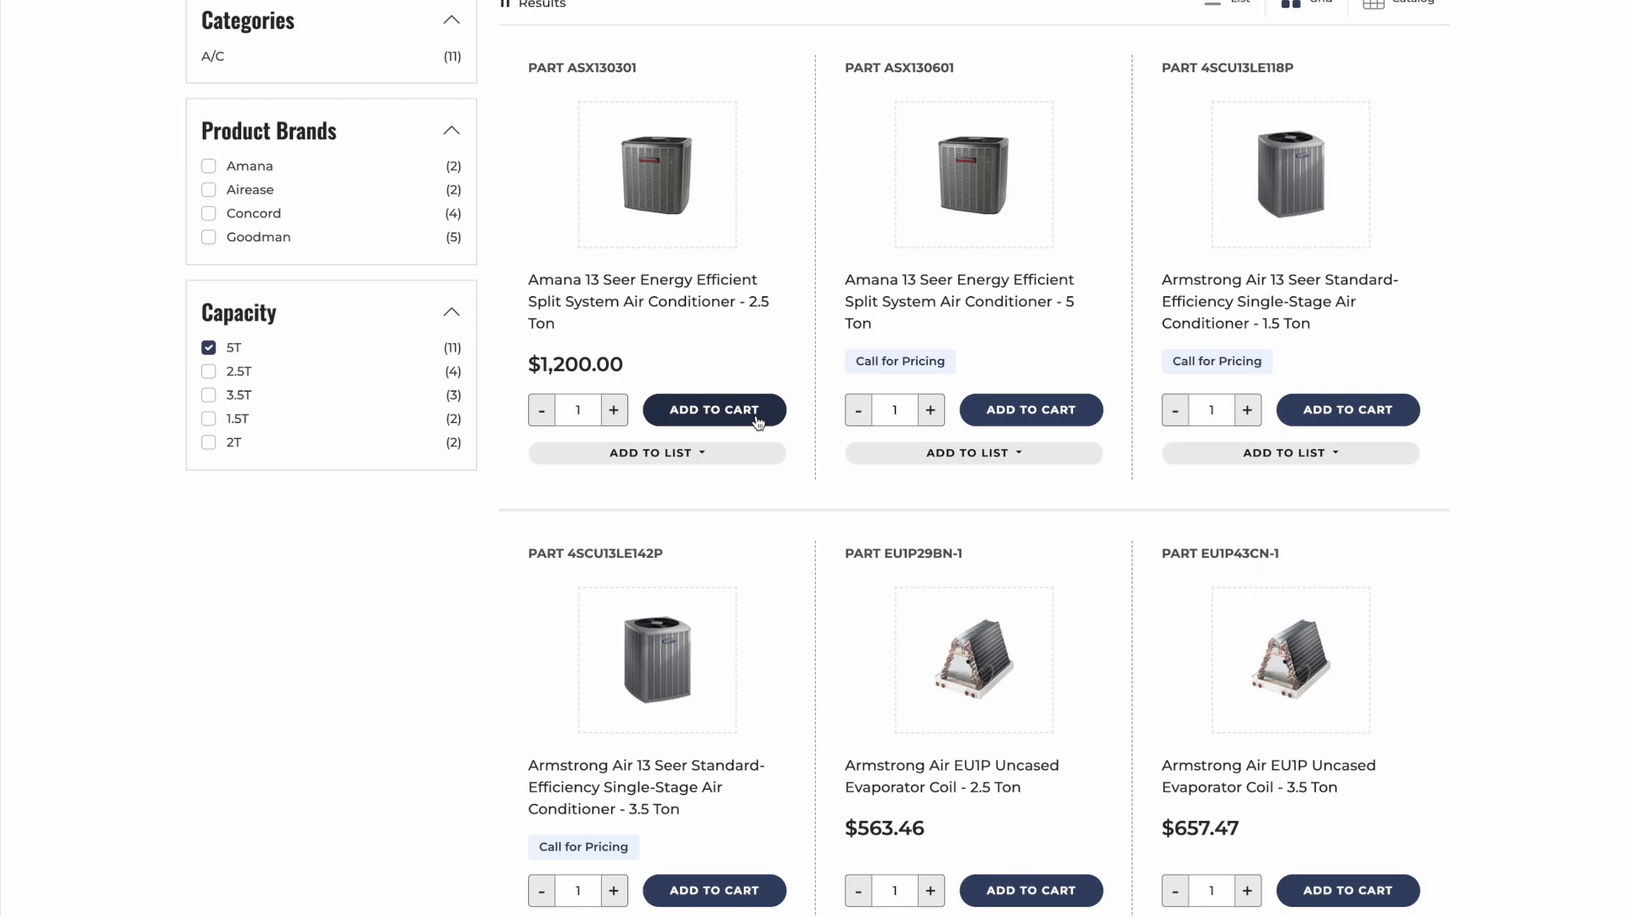
{"action": "left_click", "coordinate": [208, 349]}
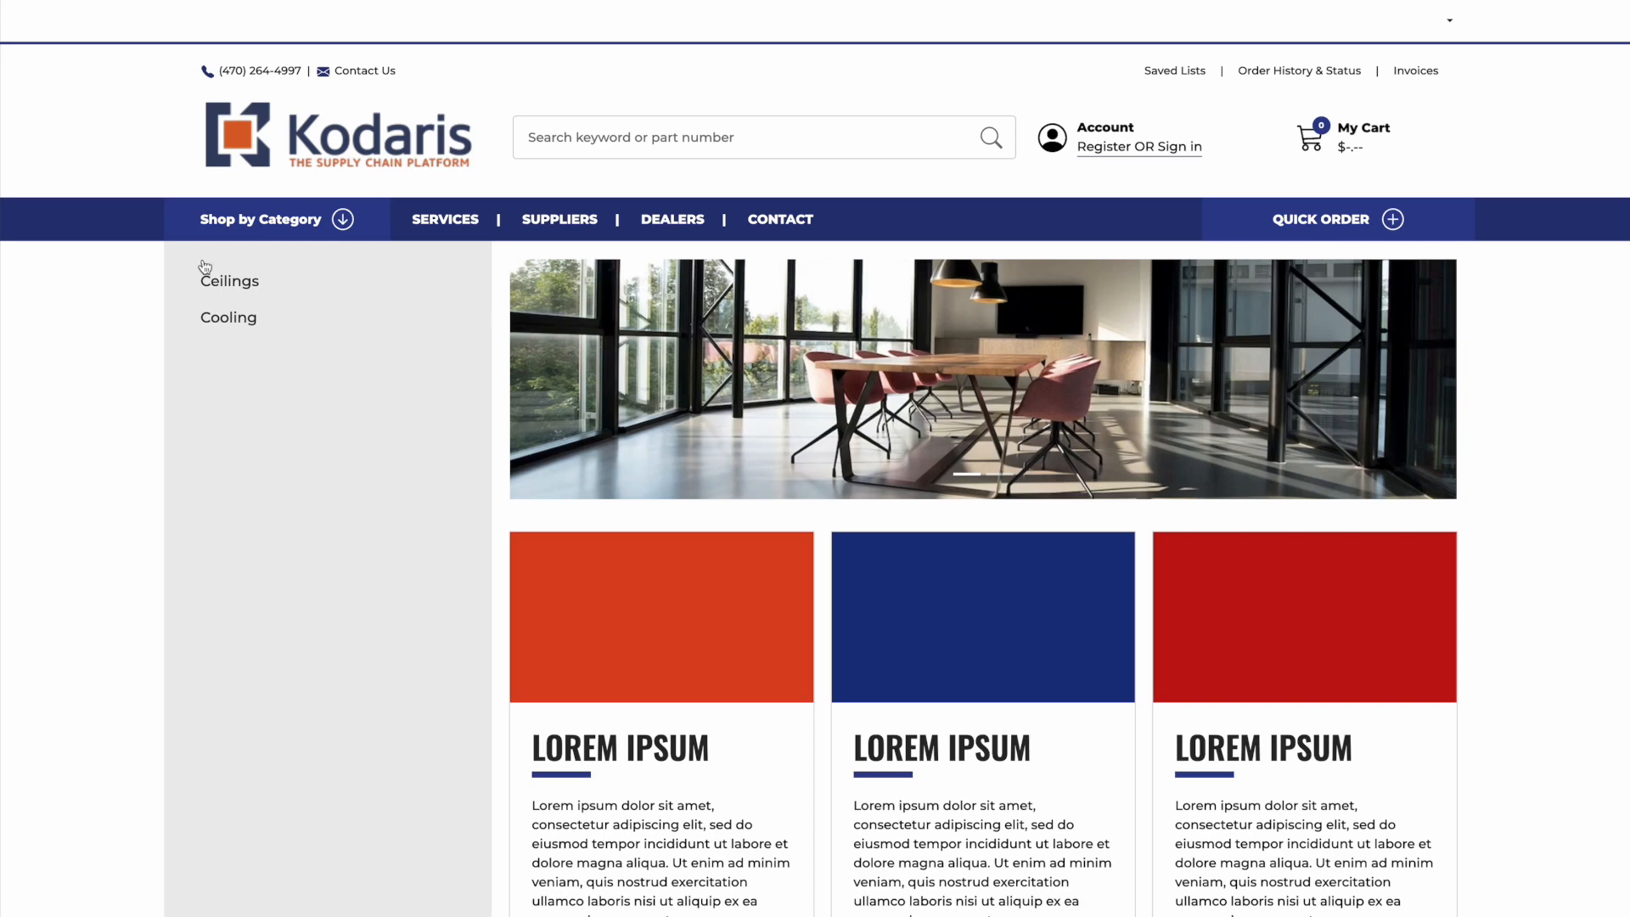
Open all Cooling products on the second storefront and compare its filter area with the demo storefront's Cooling page.
{"action": "left_click", "coordinate": [242, 223]}
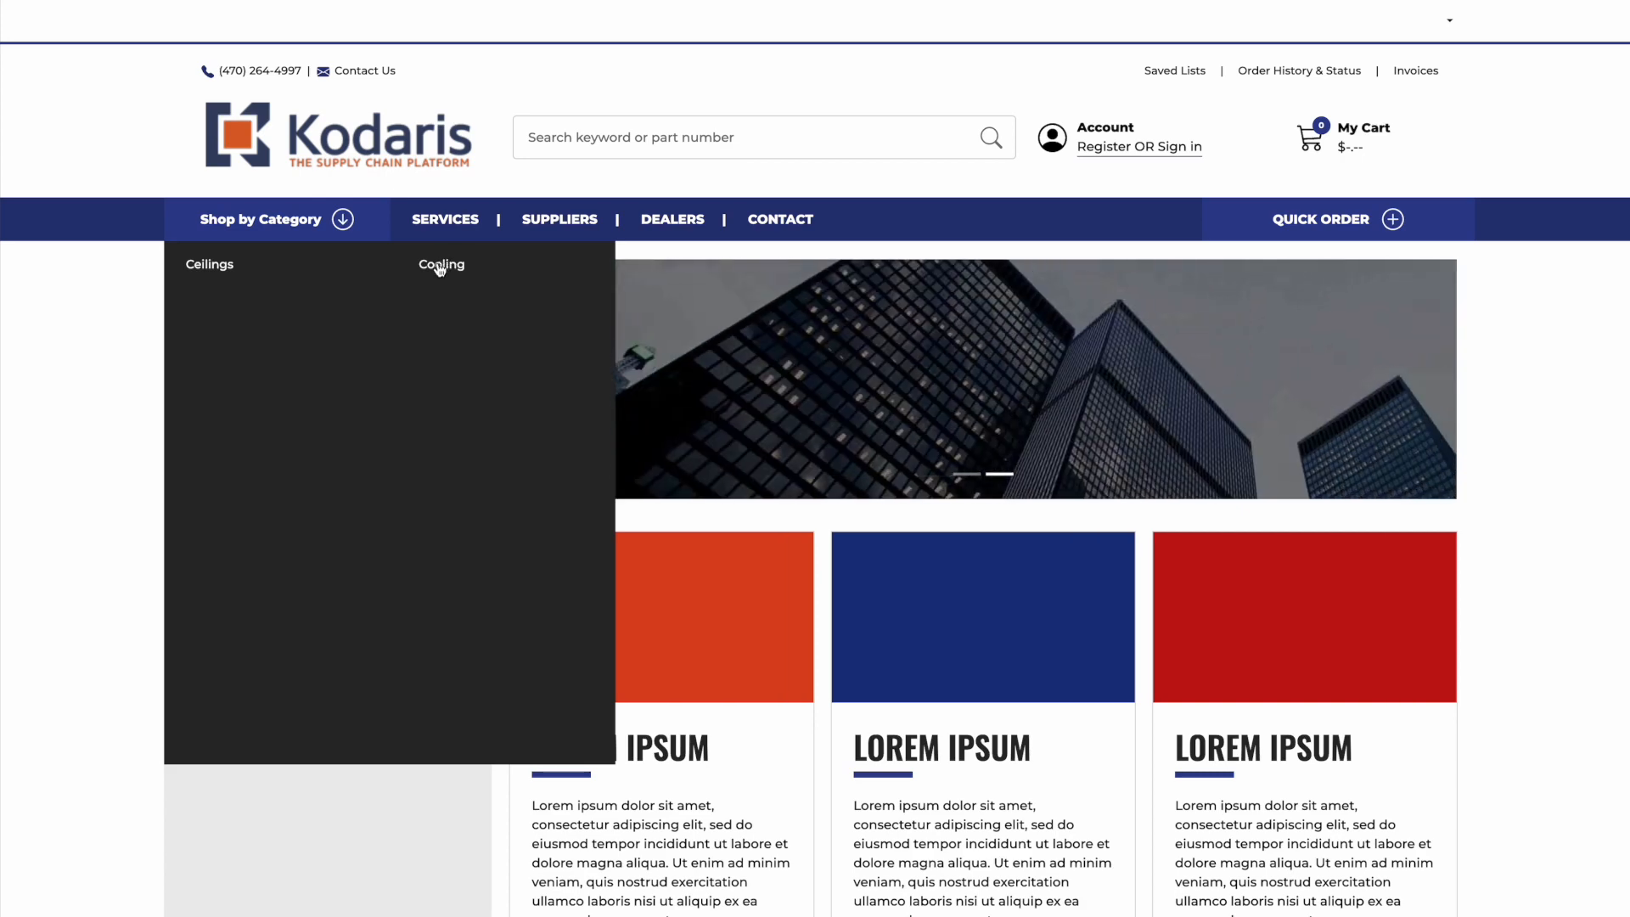
{"action": "left_click", "coordinate": [439, 268]}
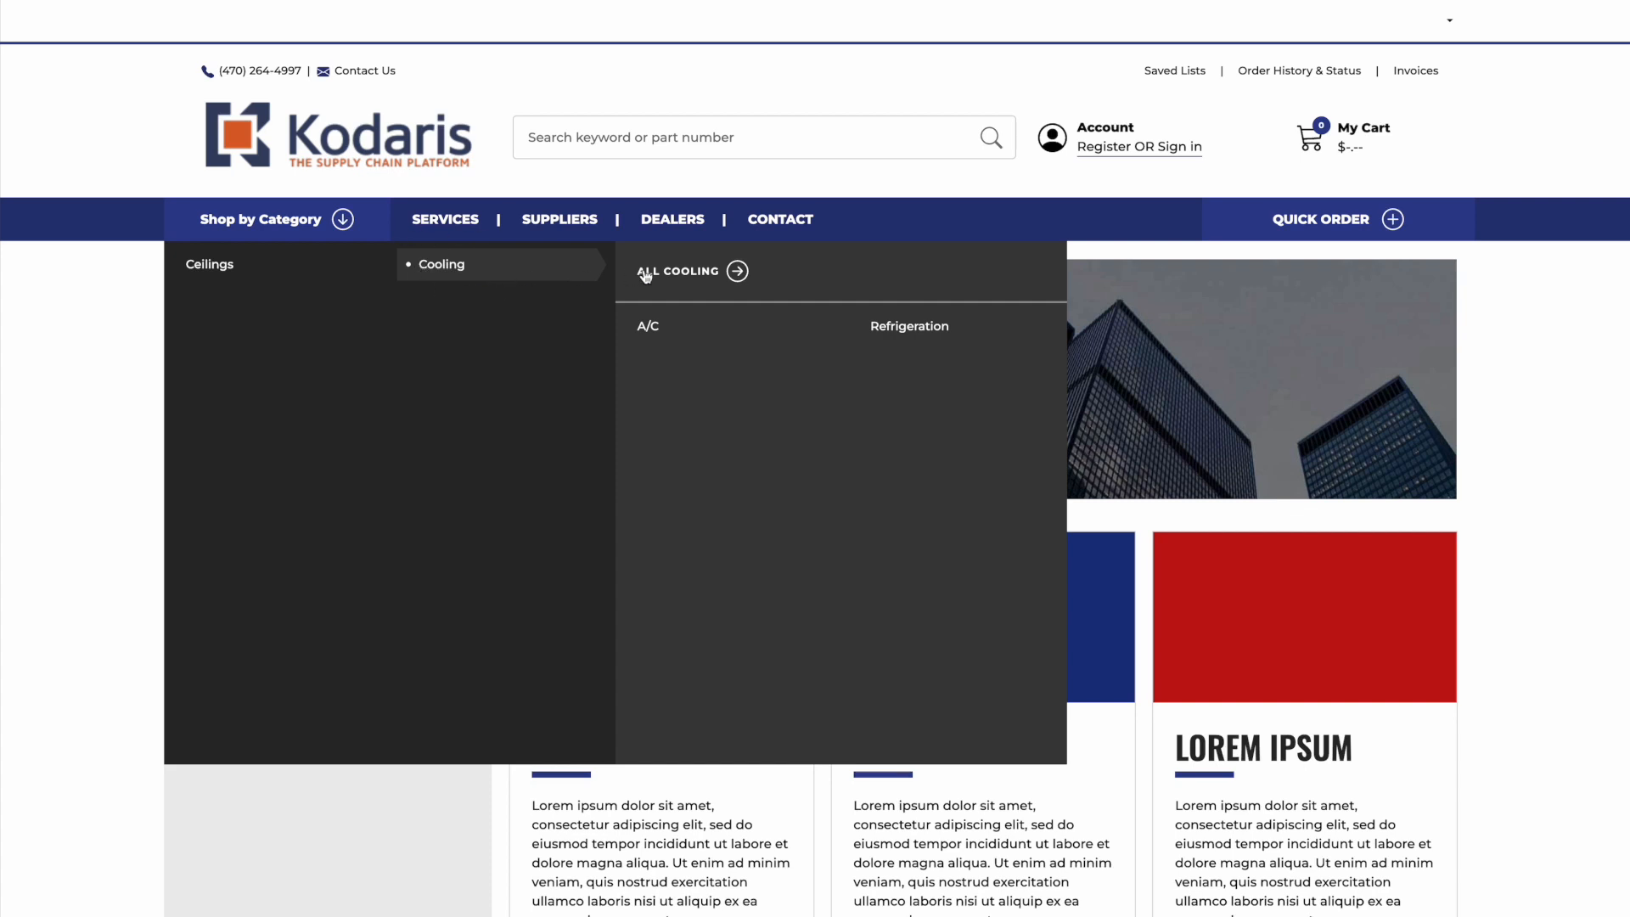
{"action": "left_click", "coordinate": [716, 270]}
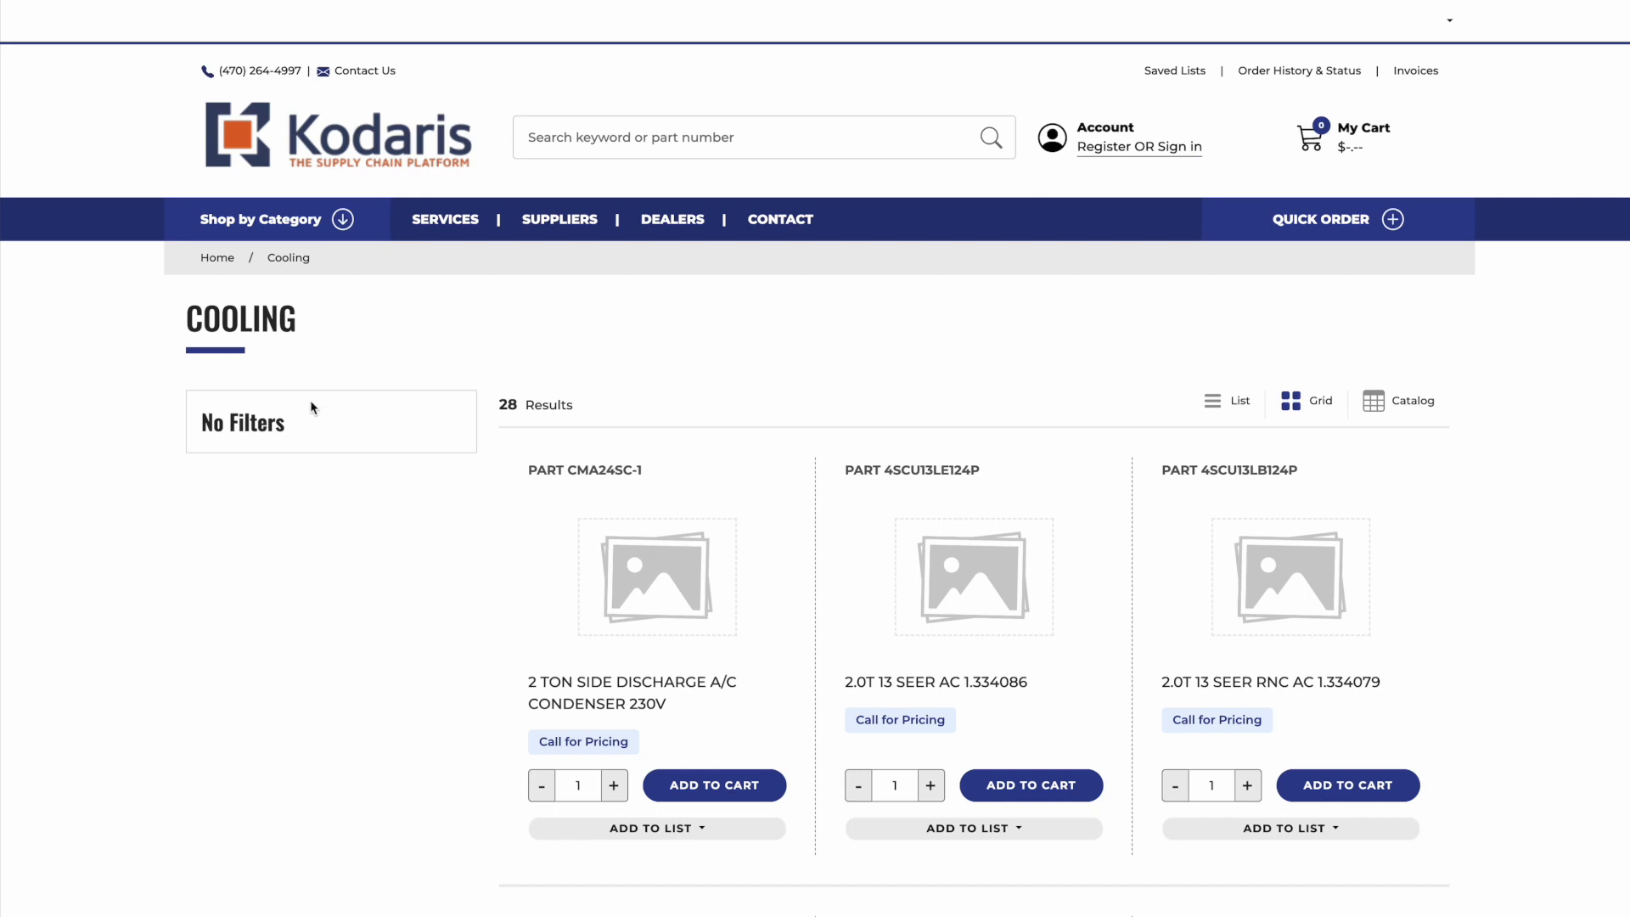
{"action": "scroll", "coordinate": [93, 586], "scroll_direction": "down", "scroll_amount": 1}
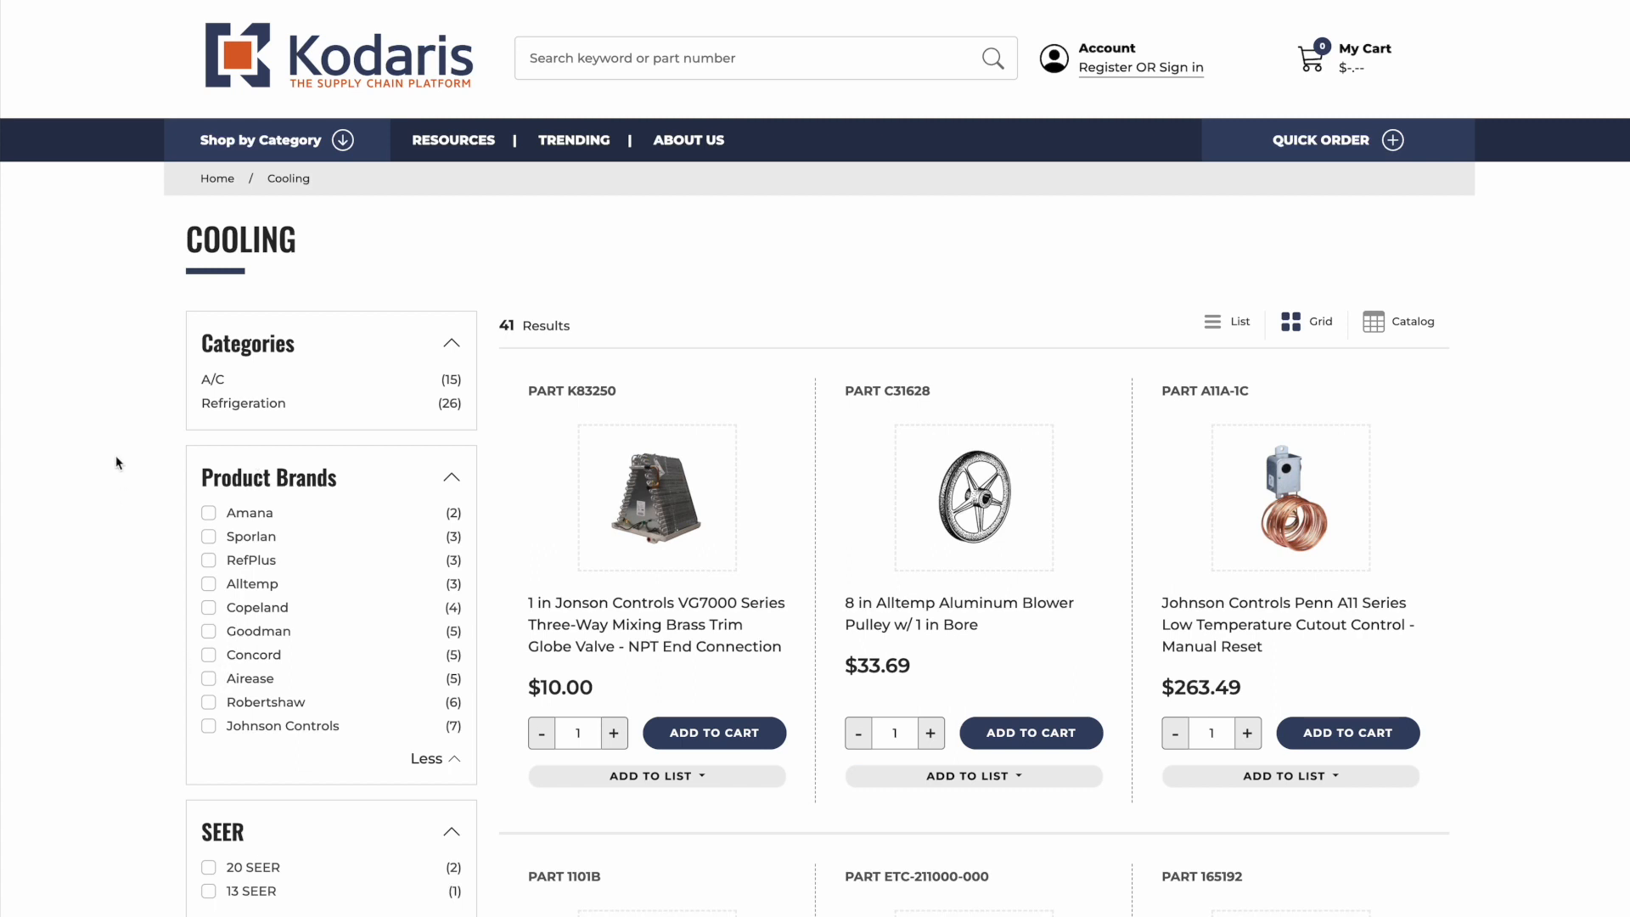
{"action": "scroll", "coordinate": [117, 463], "scroll_direction": "up", "scroll_amount": 1}
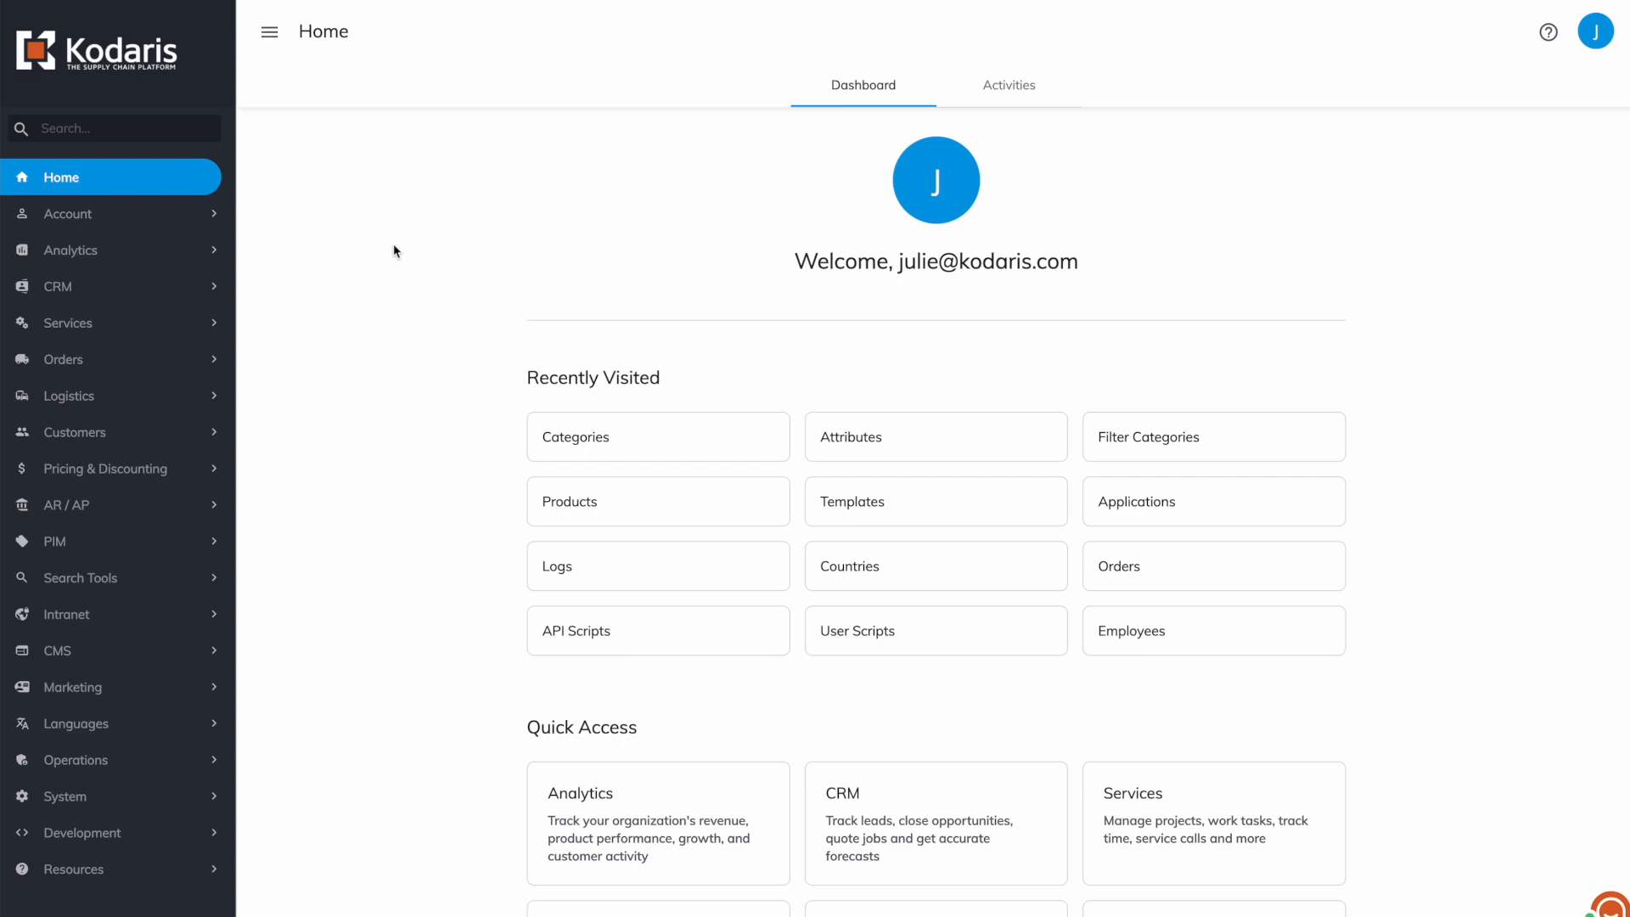
Switch to the Kodaris operations portal, open the PIM filter categories, and inspect the existing Restriction row and its code.
{"action": "left_click", "coordinate": [81, 543]}
{"action": "scroll", "coordinate": [119, 527], "scroll_direction": "down", "scroll_amount": 3}
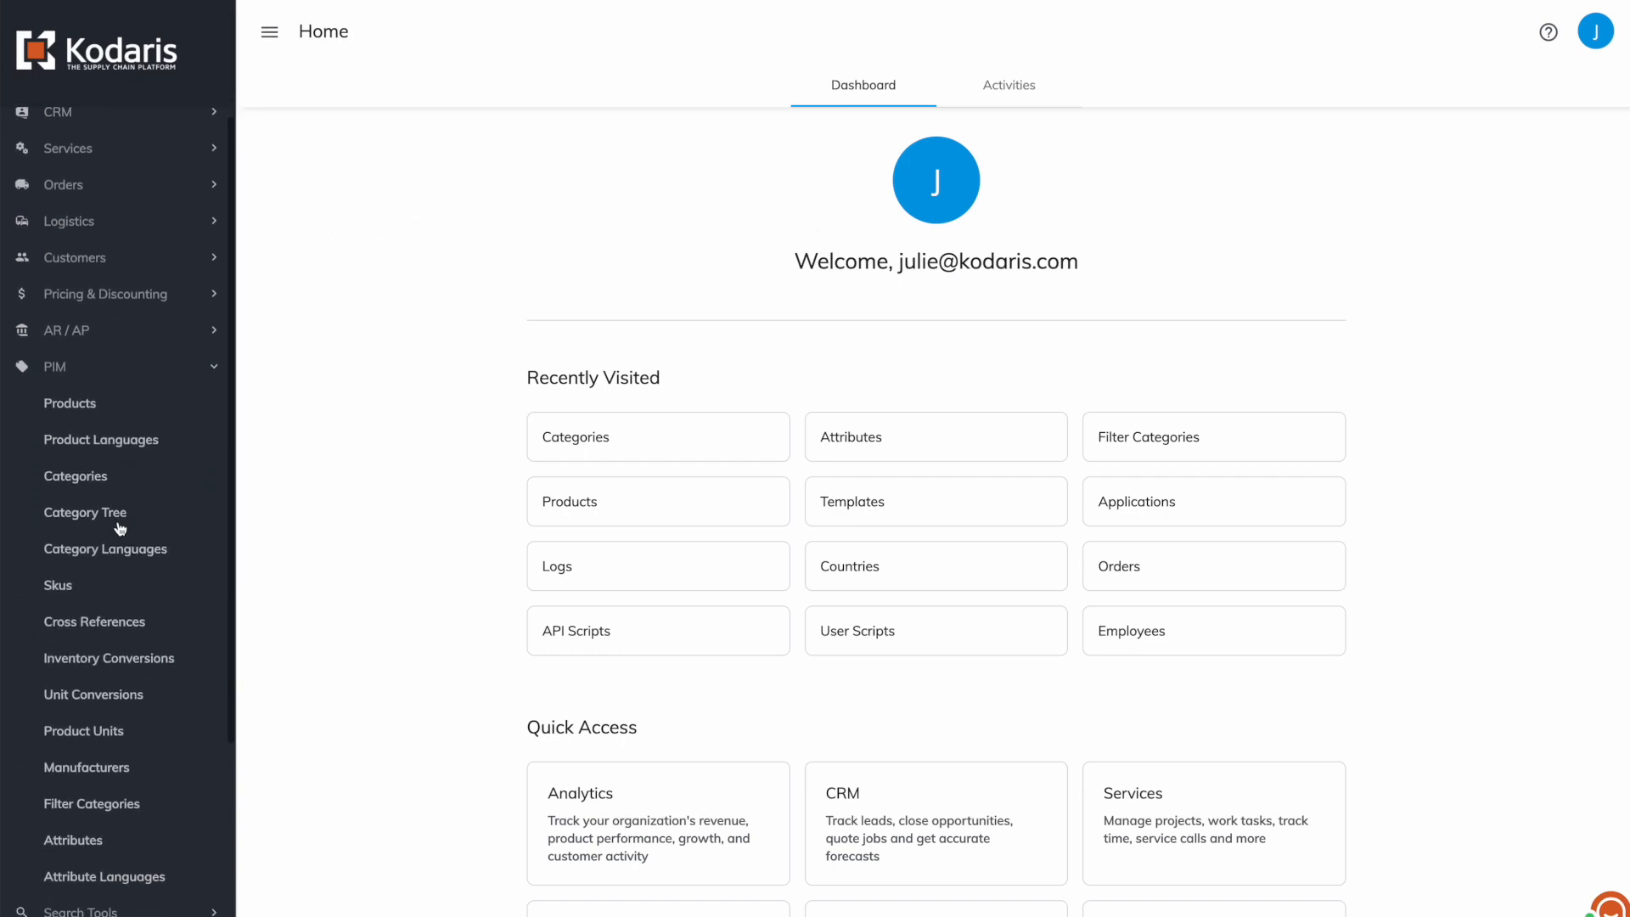
{"action": "left_click", "coordinate": [132, 742]}
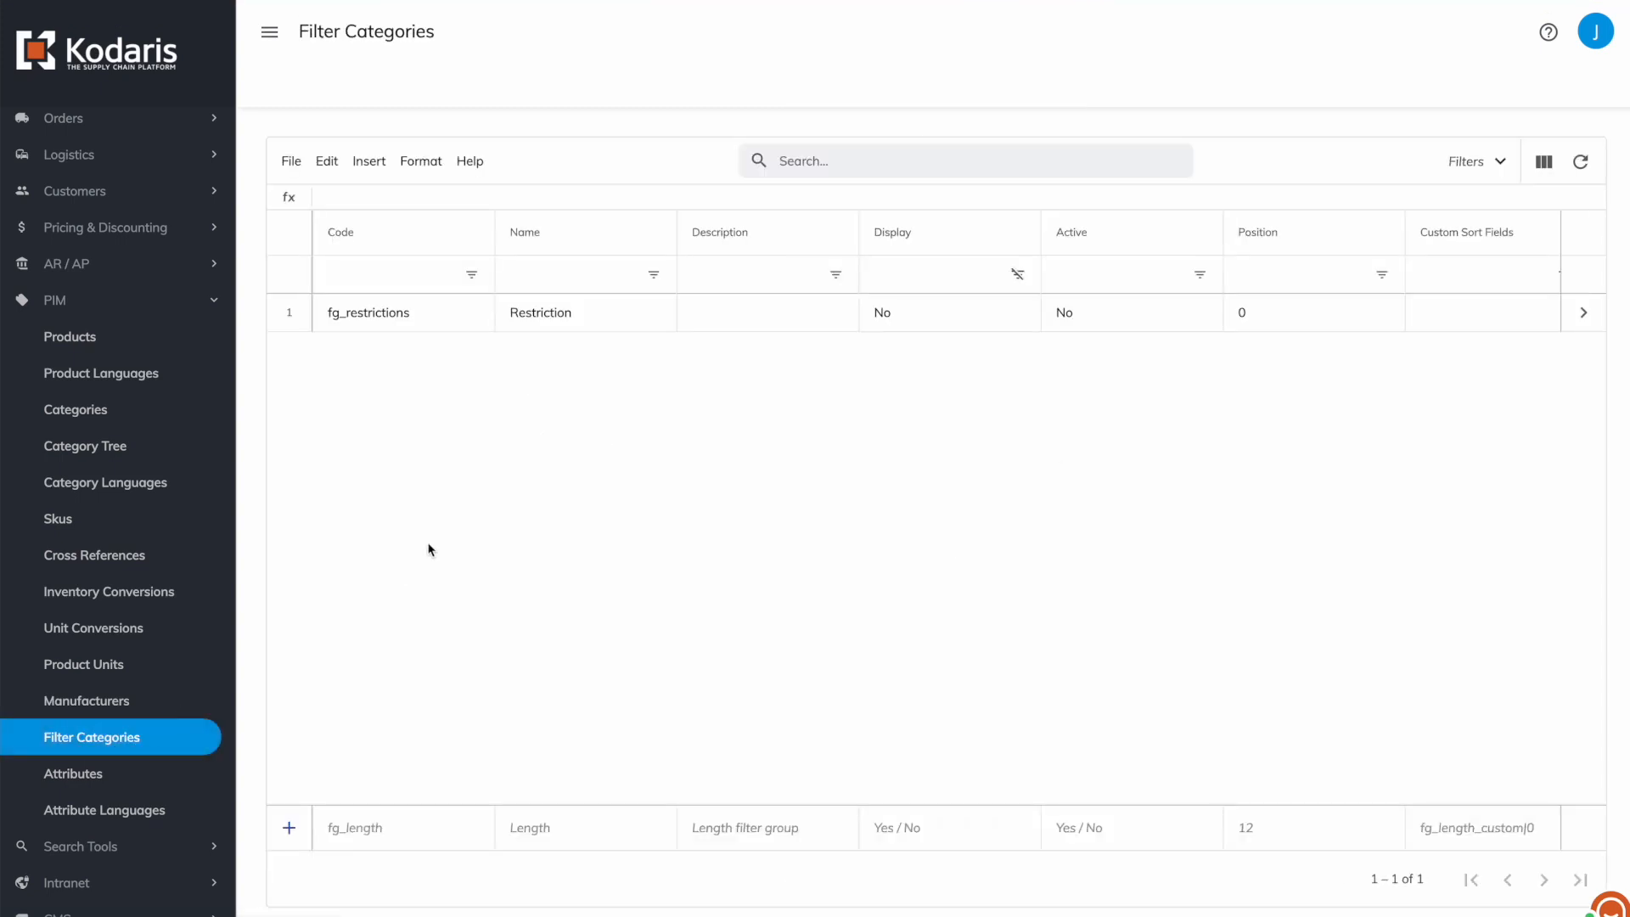
{"action": "left_click", "coordinate": [297, 316]}
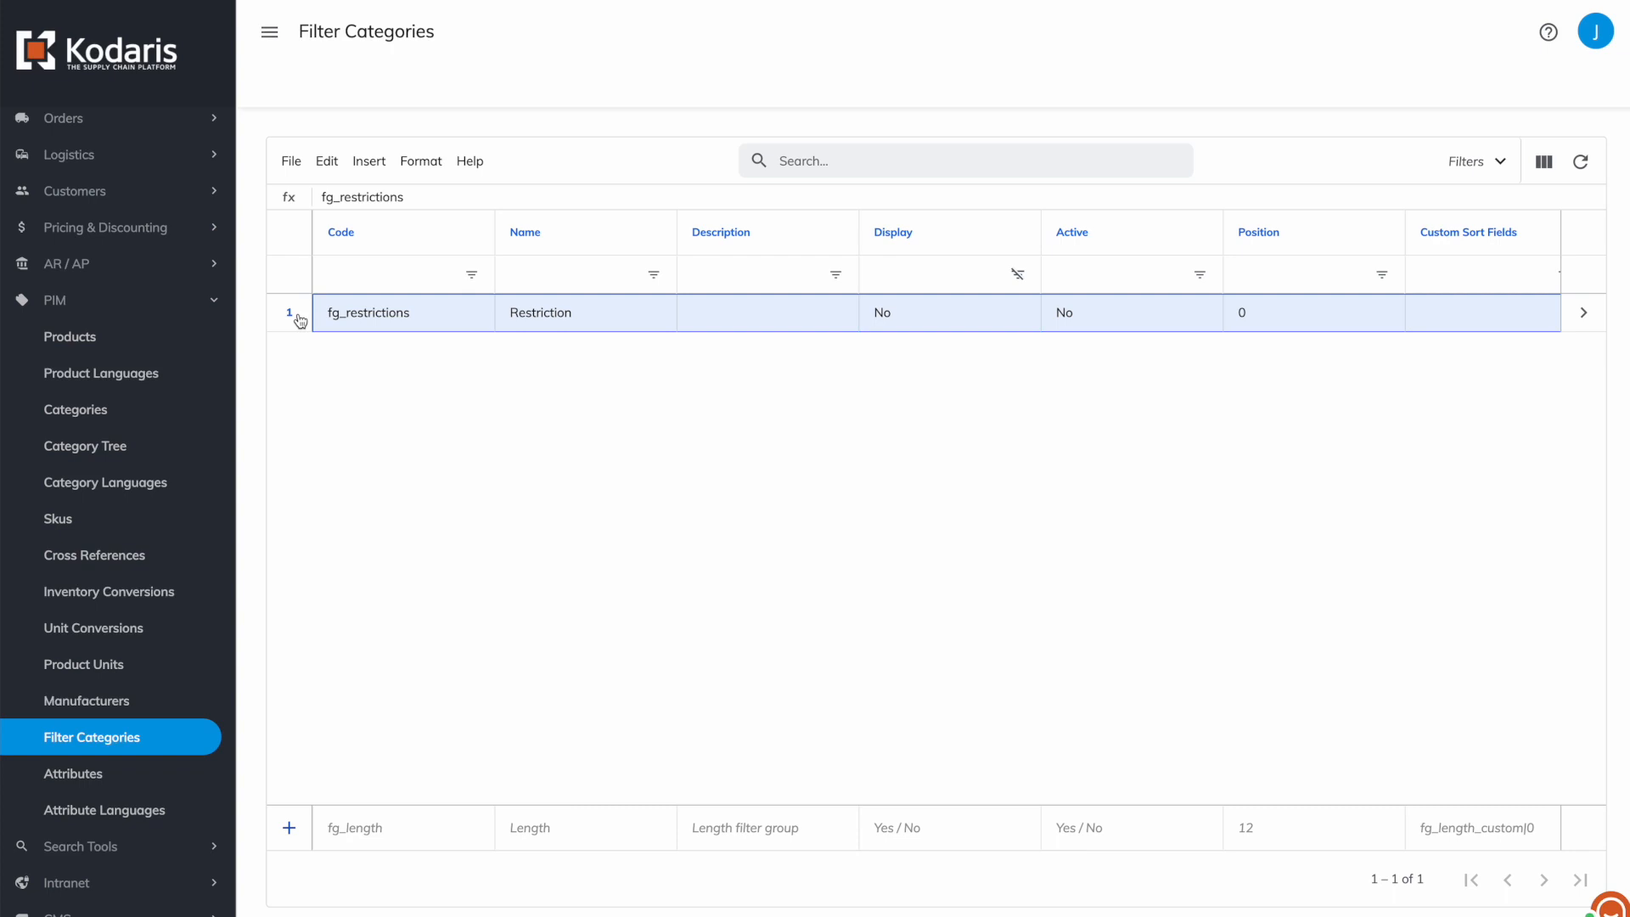
{"action": "left_click", "coordinate": [374, 321]}
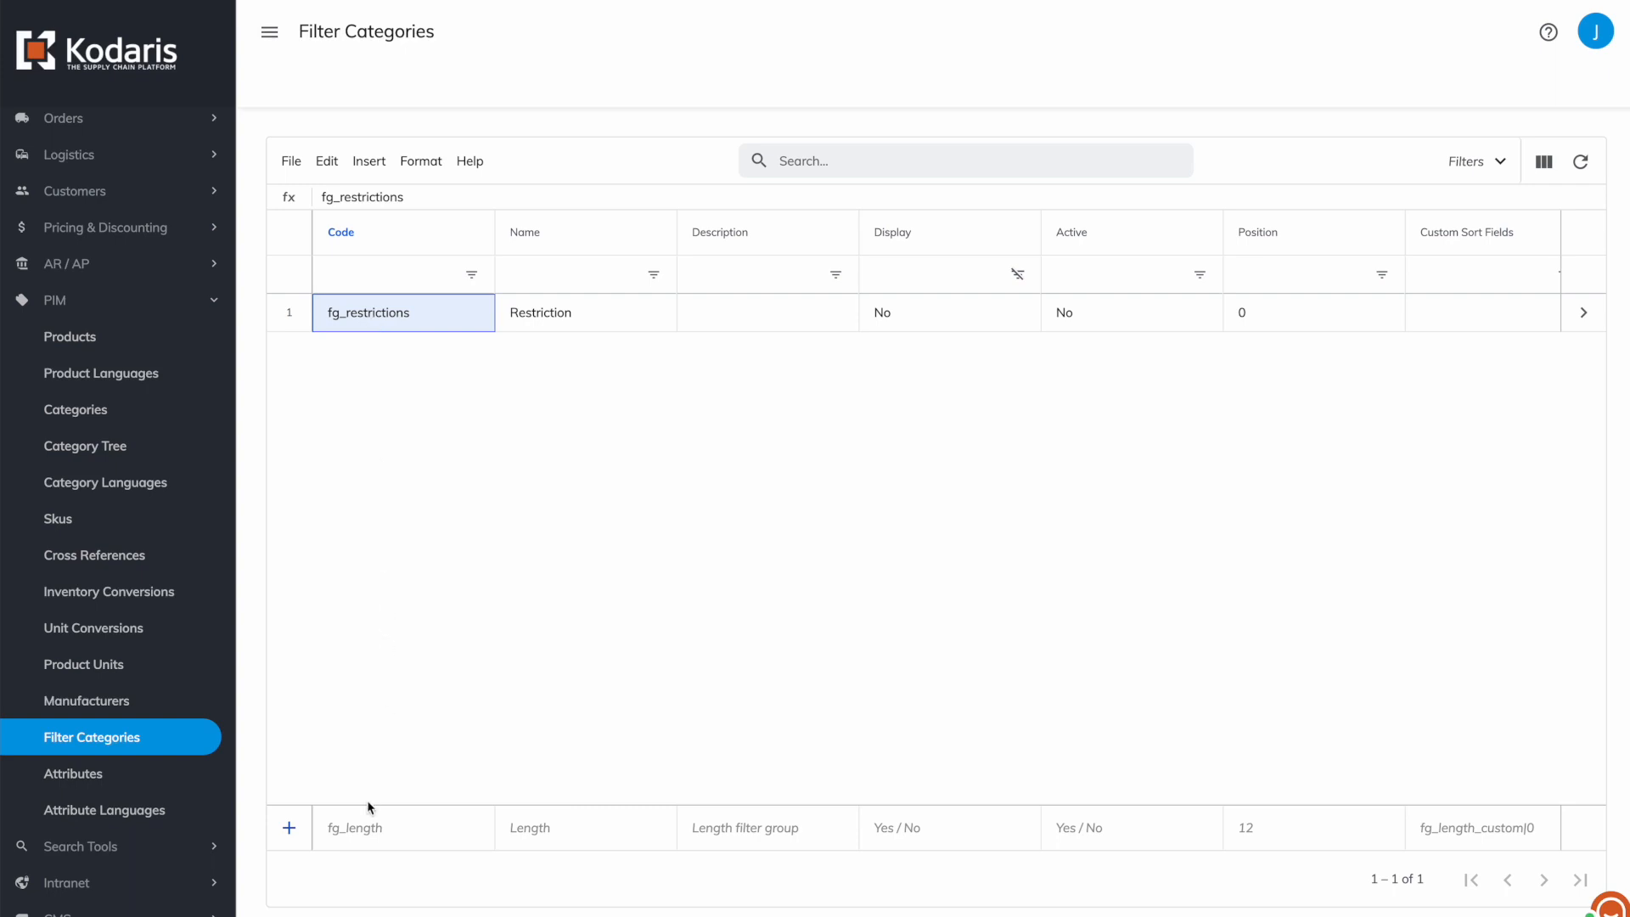
Begin a new filter category row with the code brands and the name Brands.
{"action": "left_click", "coordinate": [354, 819]}
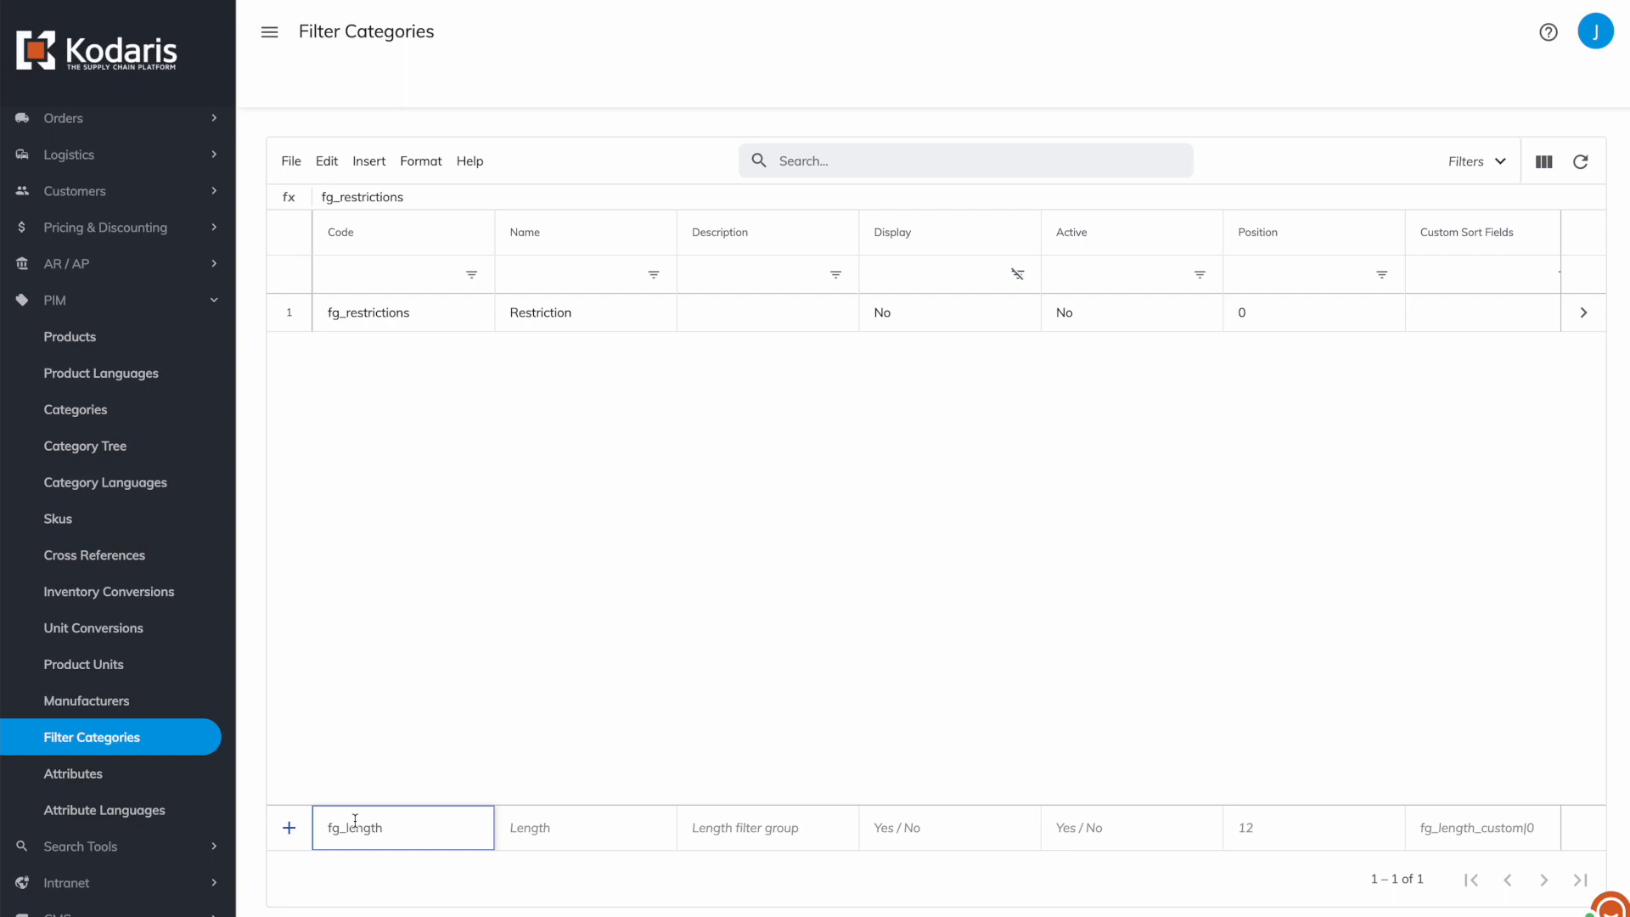
{"action": "type", "text": "brands"}
{"action": "key", "text": "Tab"}
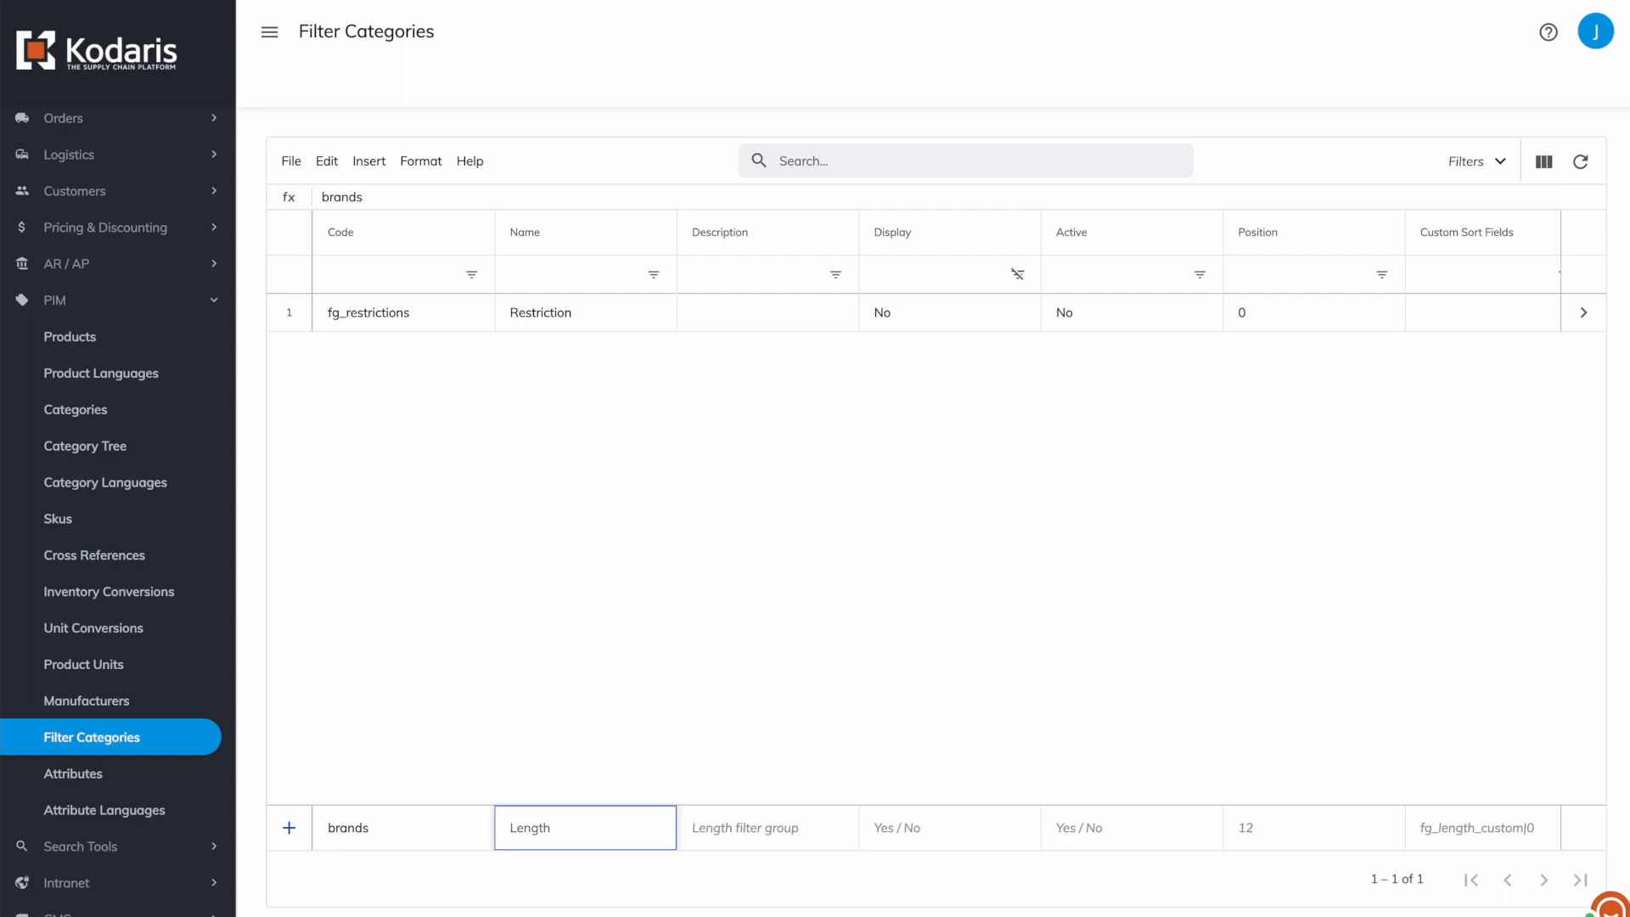
{"action": "type", "text": "Brands"}
{"action": "key", "text": "Tab"}
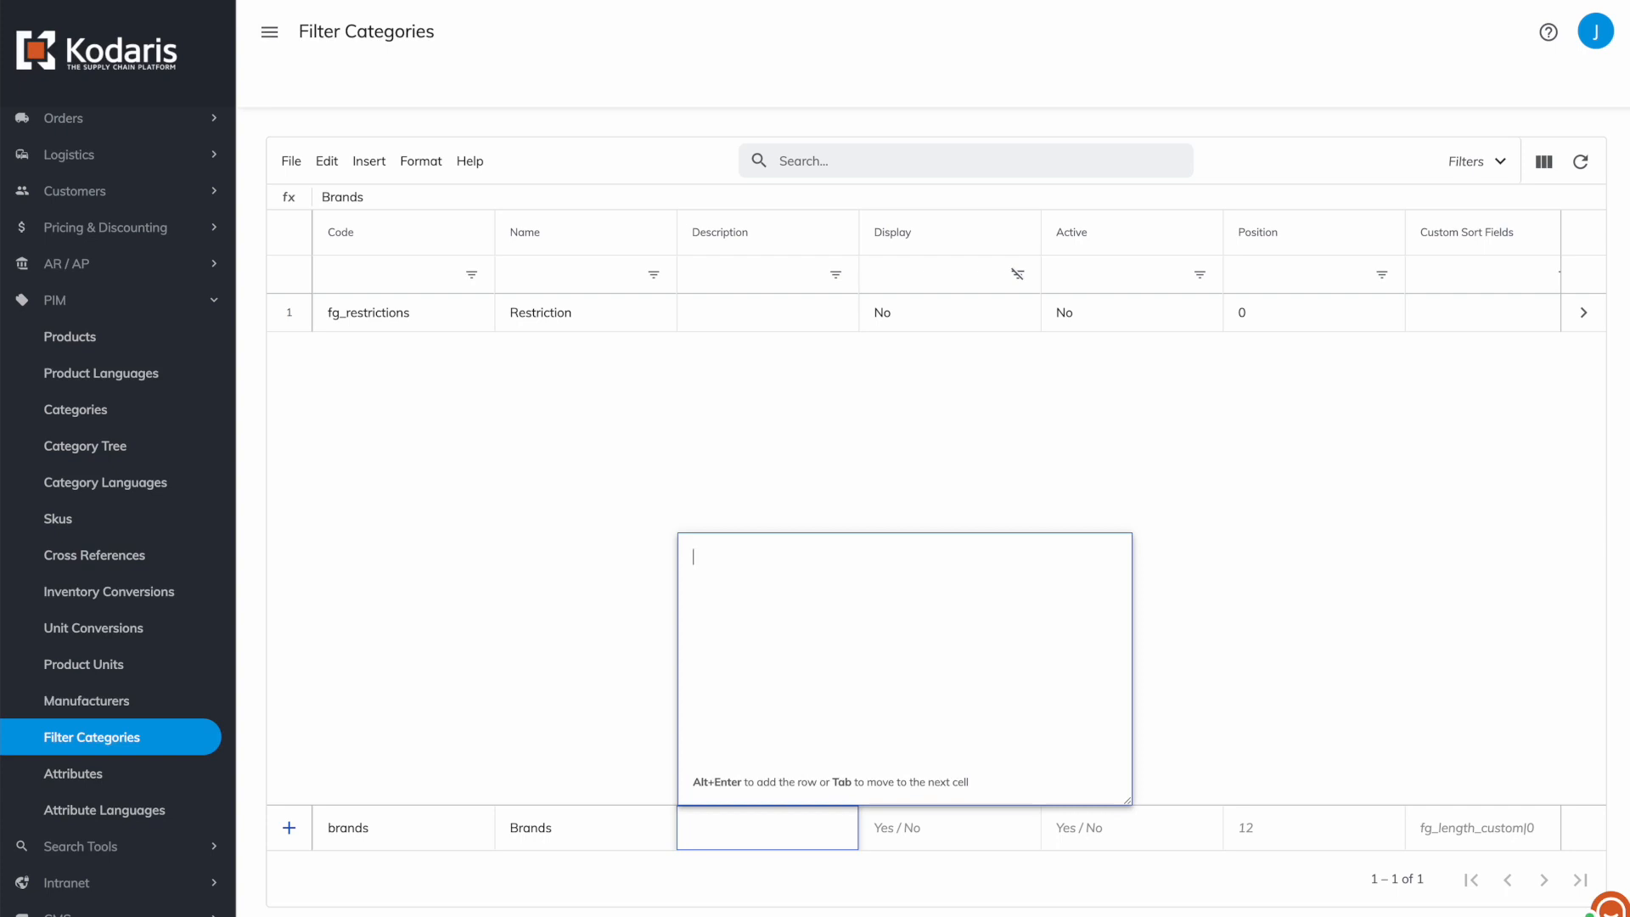
Set Display and Active to Yes for the new Brands row and add it to the filter categories.
{"action": "left_click", "coordinate": [948, 839]}
{"action": "left_click", "coordinate": [907, 838]}
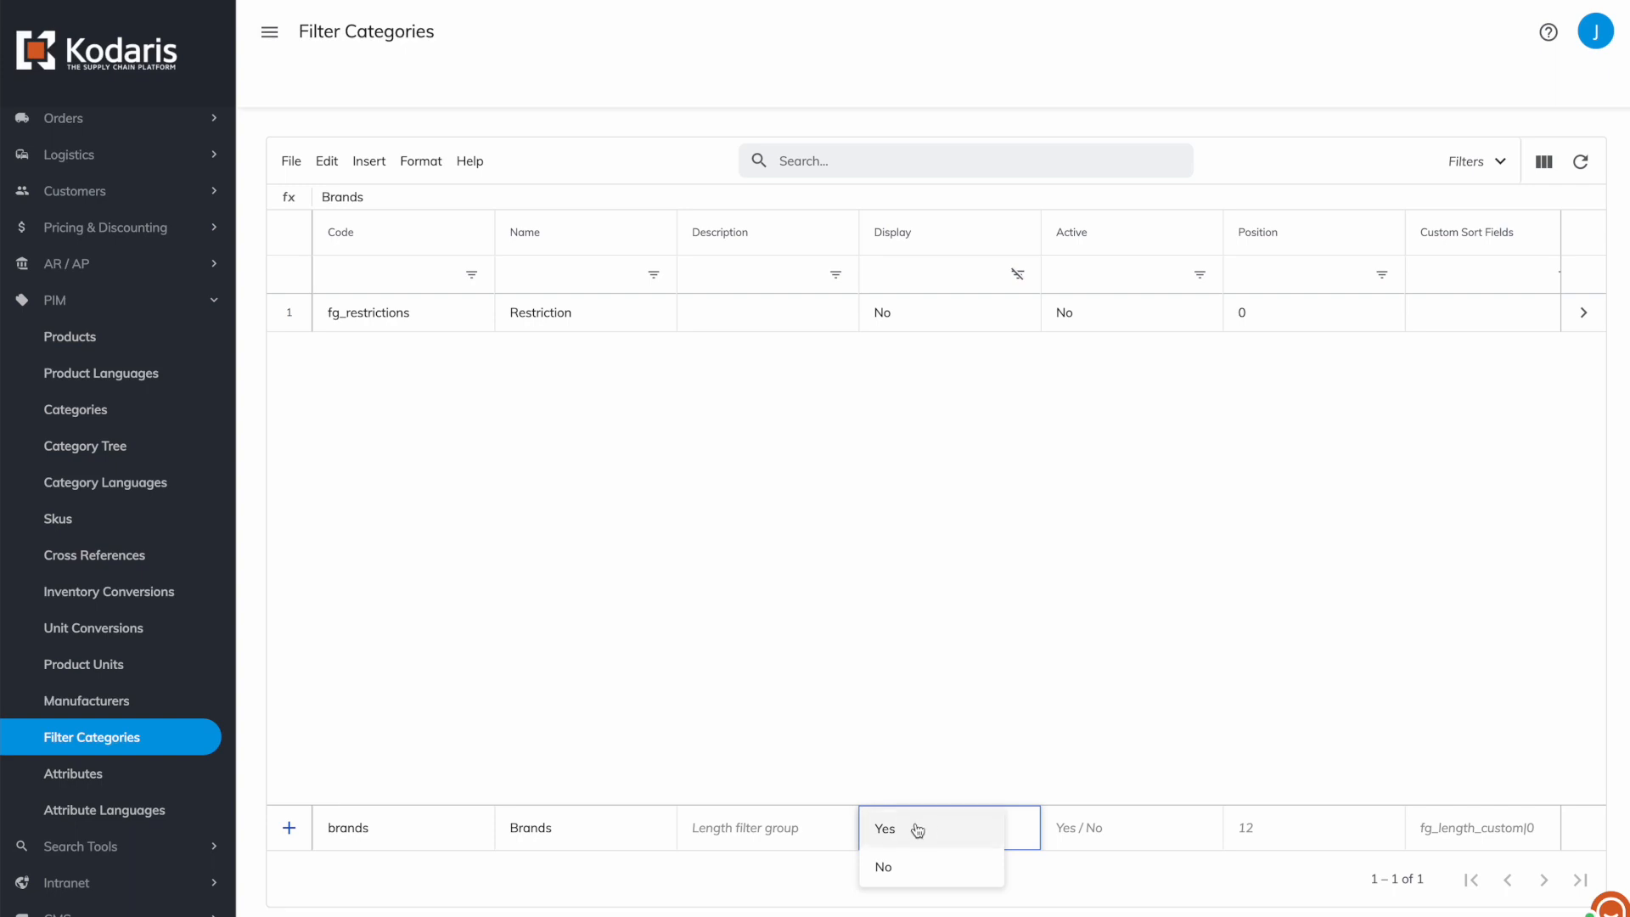
{"action": "left_click", "coordinate": [907, 837]}
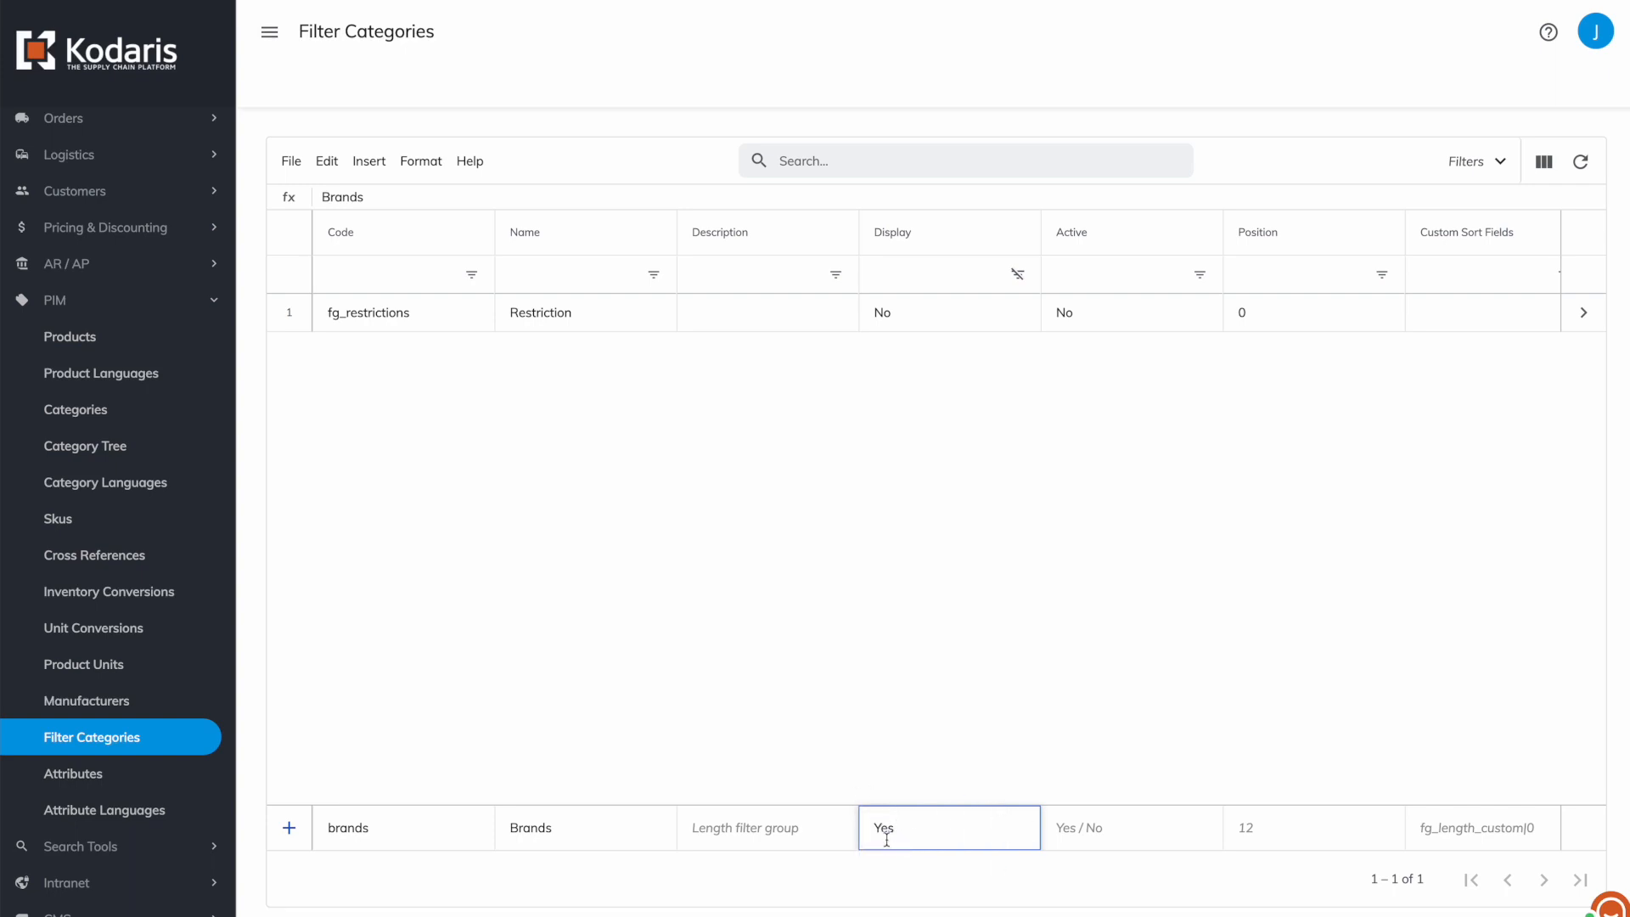
{"action": "left_click", "coordinate": [1121, 828]}
{"action": "left_click", "coordinate": [1080, 832]}
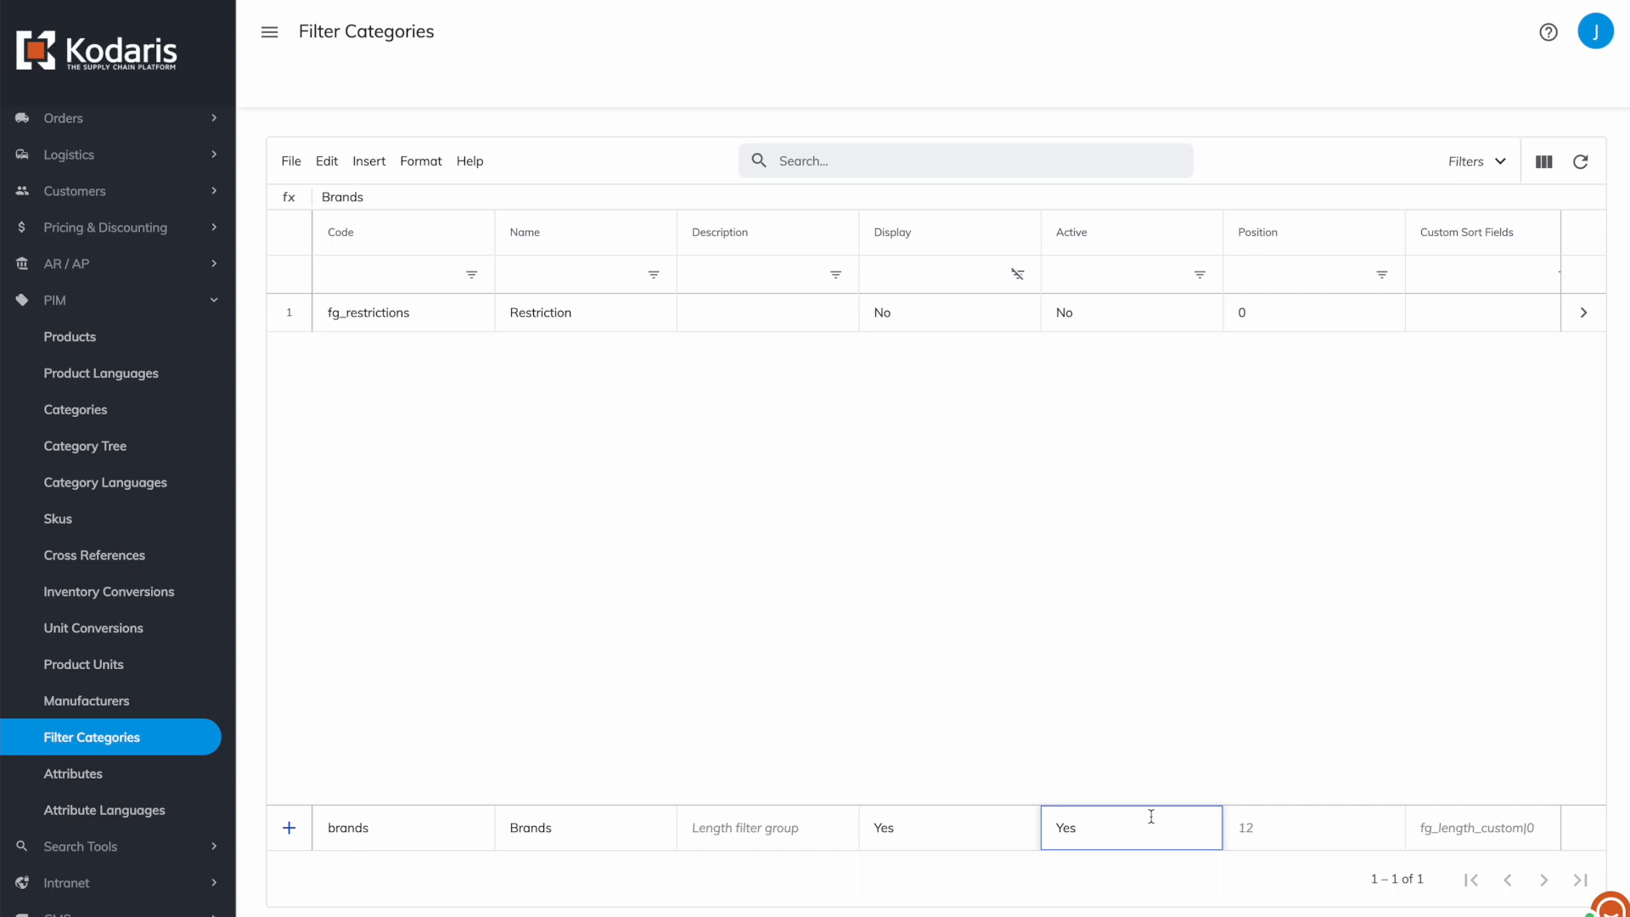
{"action": "left_click", "coordinate": [604, 833]}
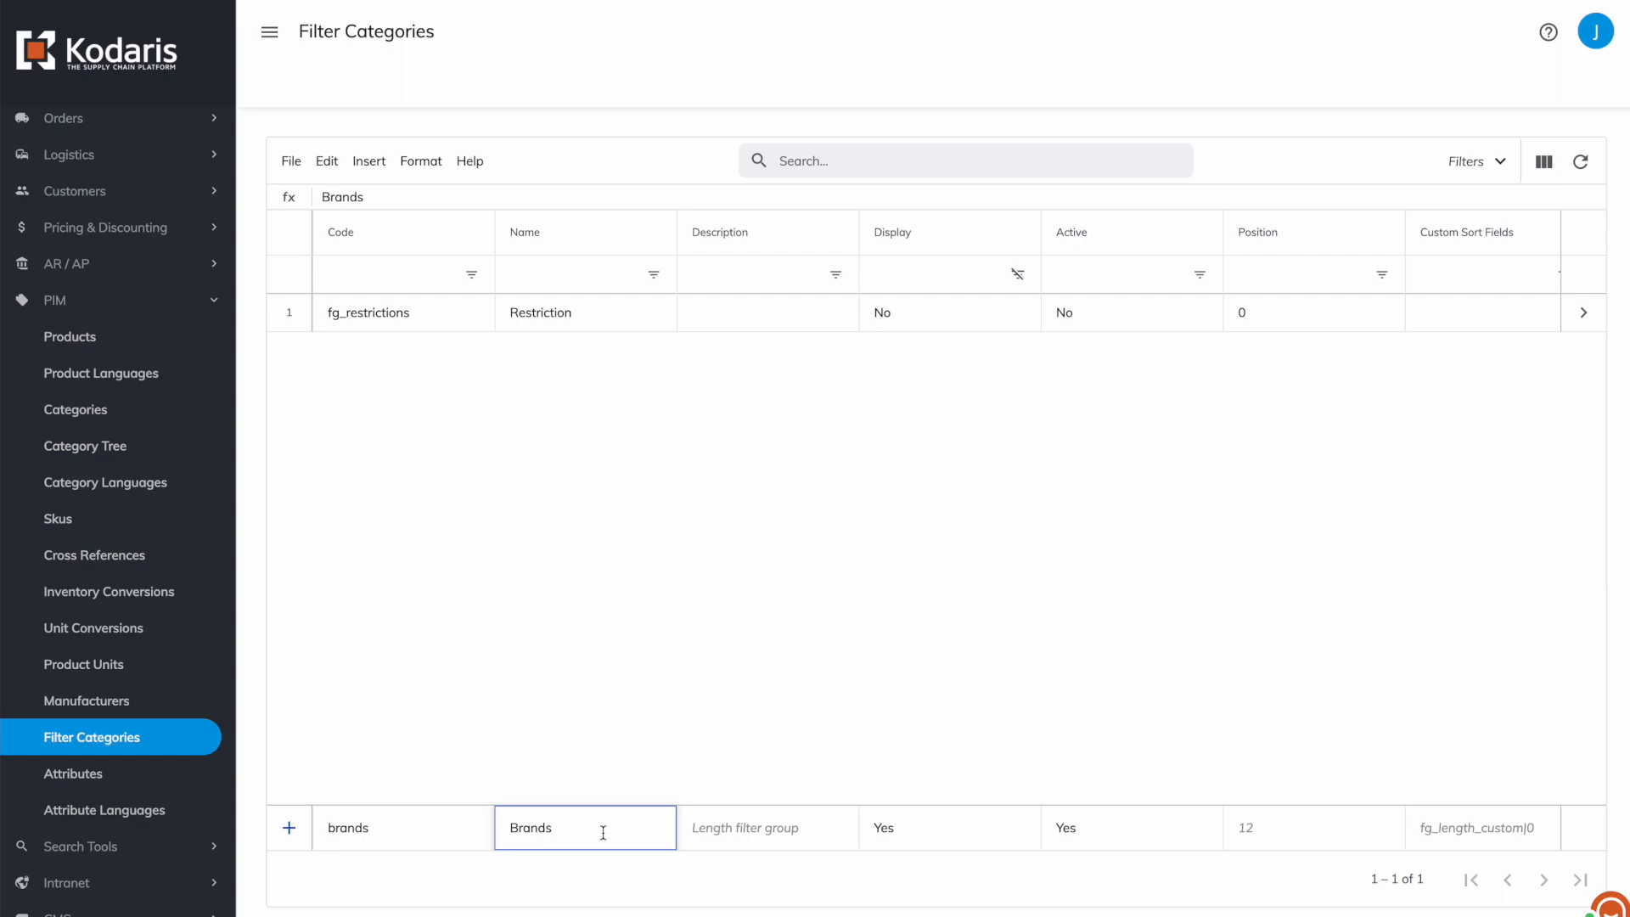
{"action": "key", "text": "Return"}
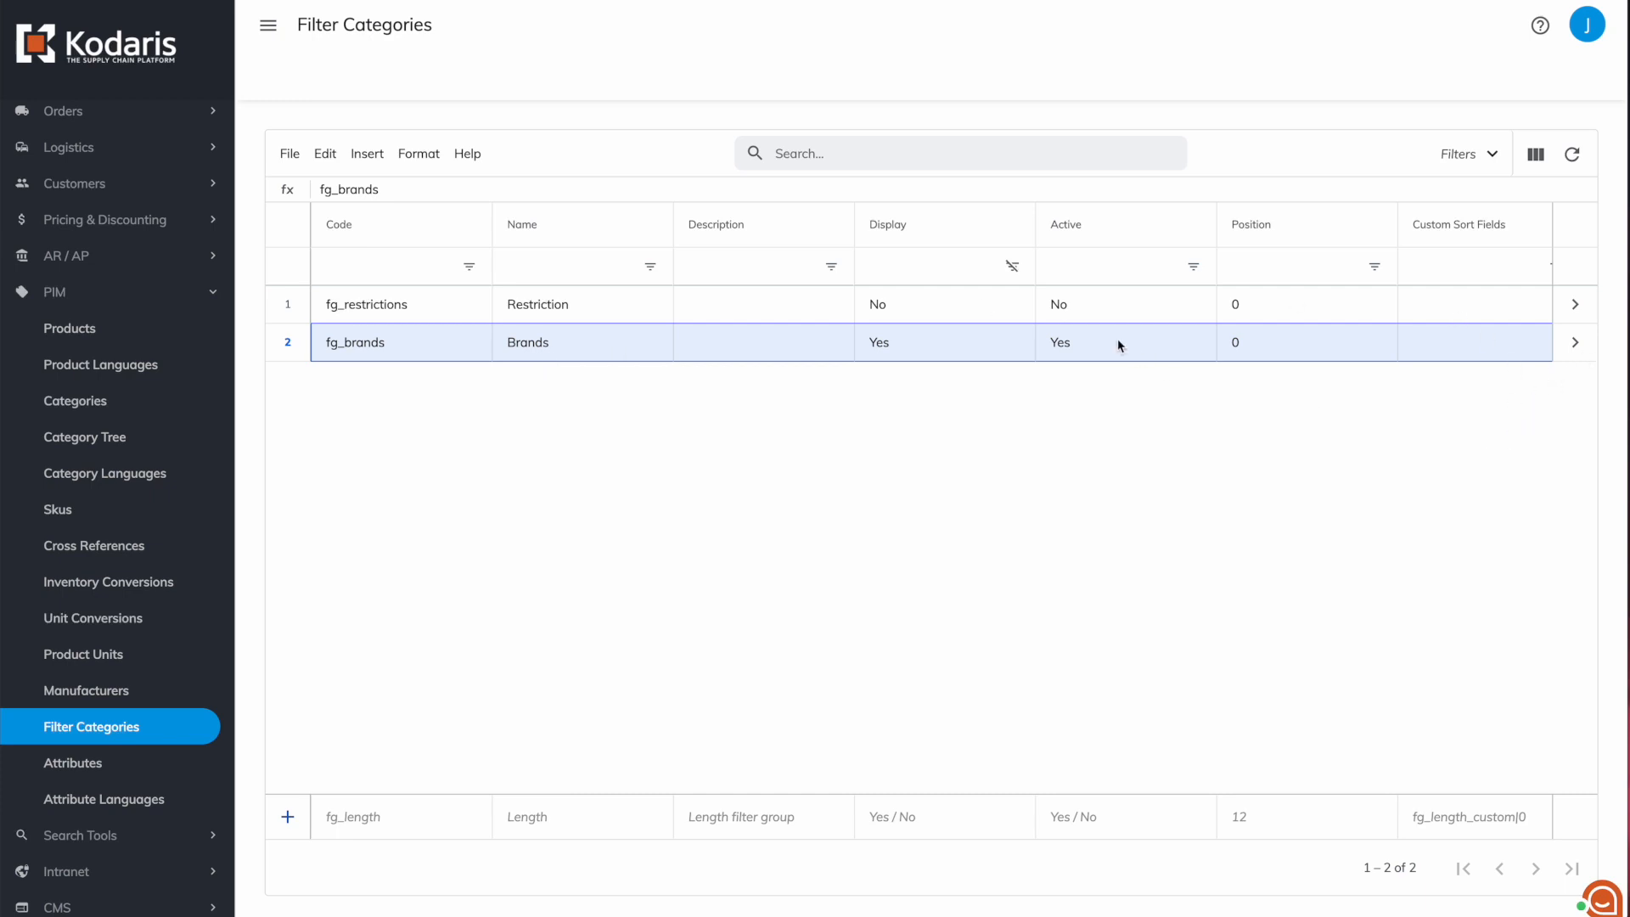
Open the attributes of the fg_brands filter category and start a new attribute with the code airease.
{"action": "left_click", "coordinate": [1575, 344]}
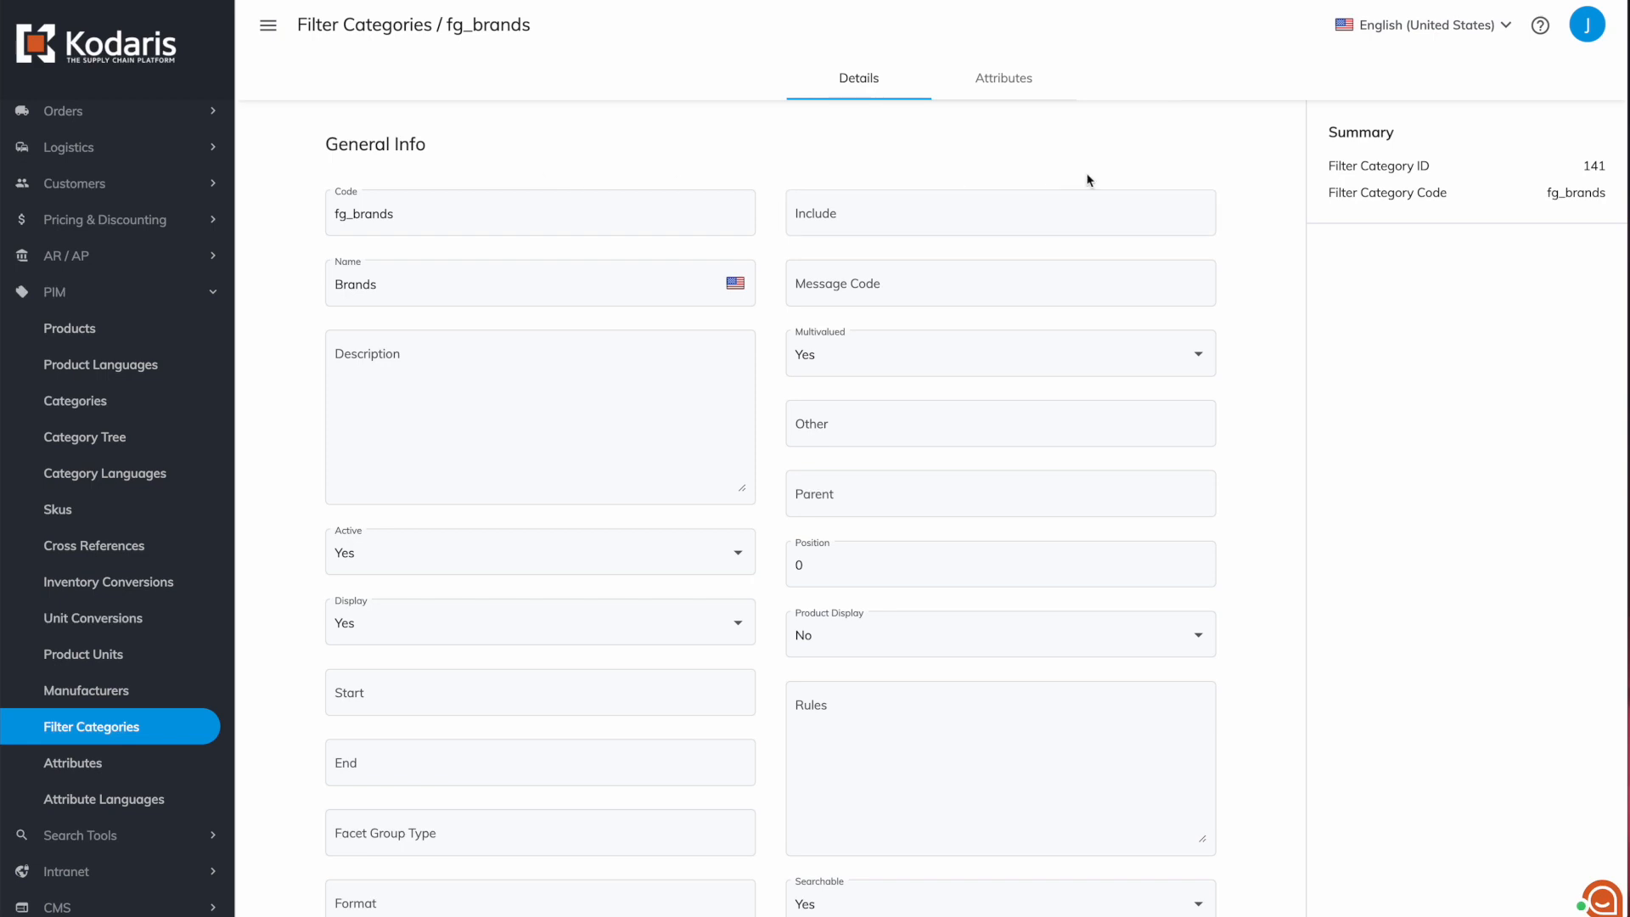
{"action": "left_click", "coordinate": [1031, 99]}
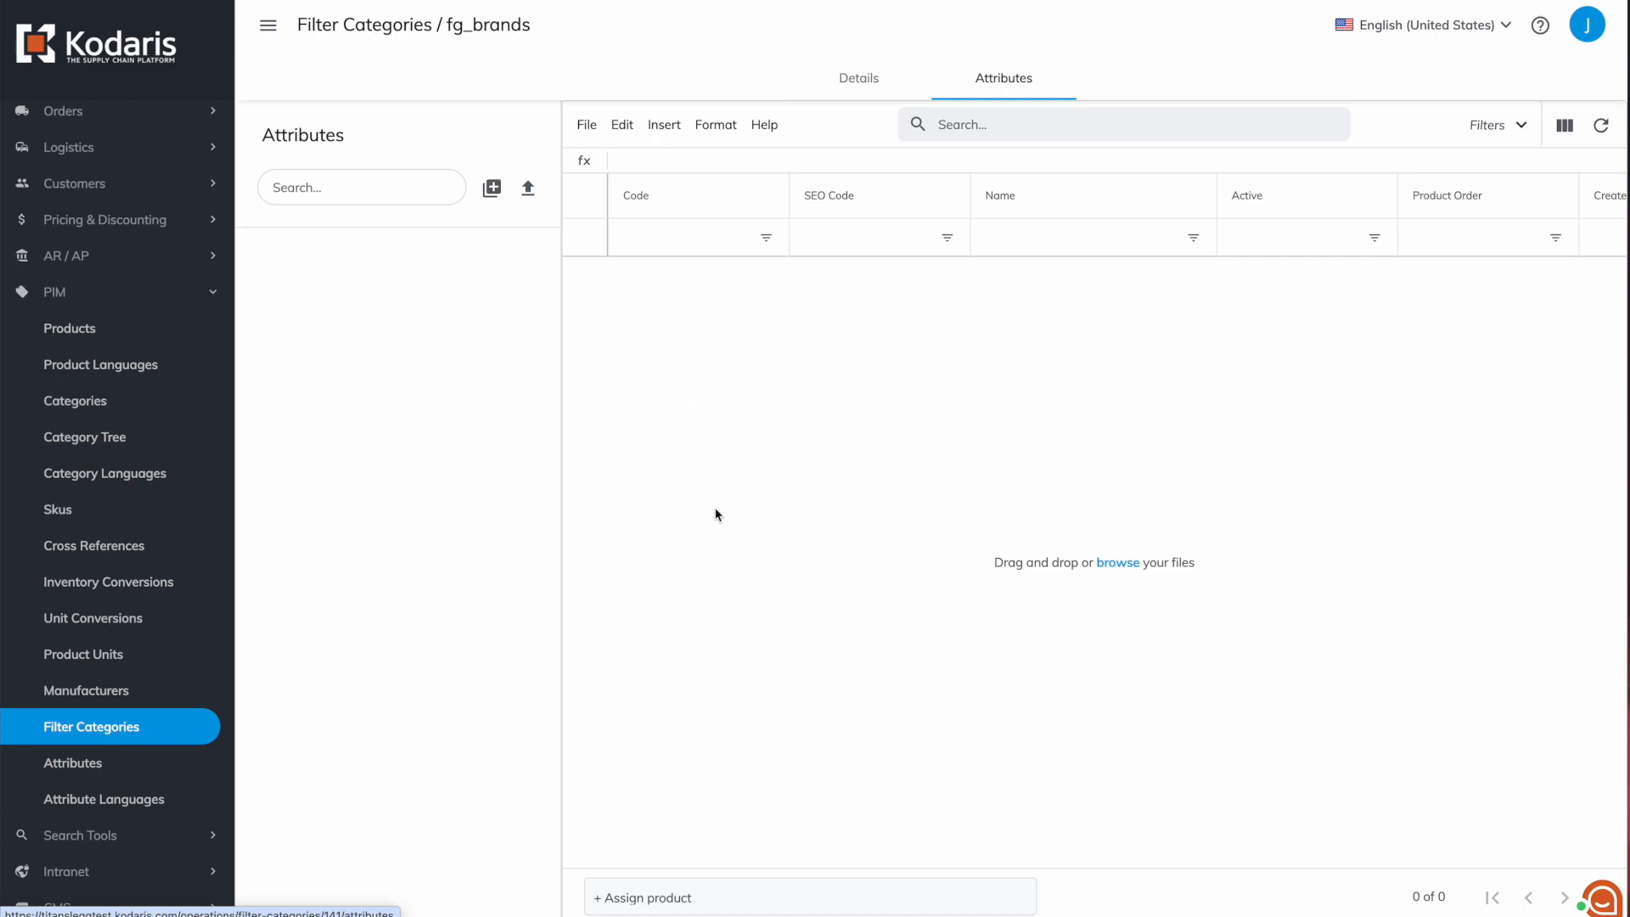
{"action": "left_click", "coordinate": [496, 188]}
{"action": "left_click", "coordinate": [741, 424]}
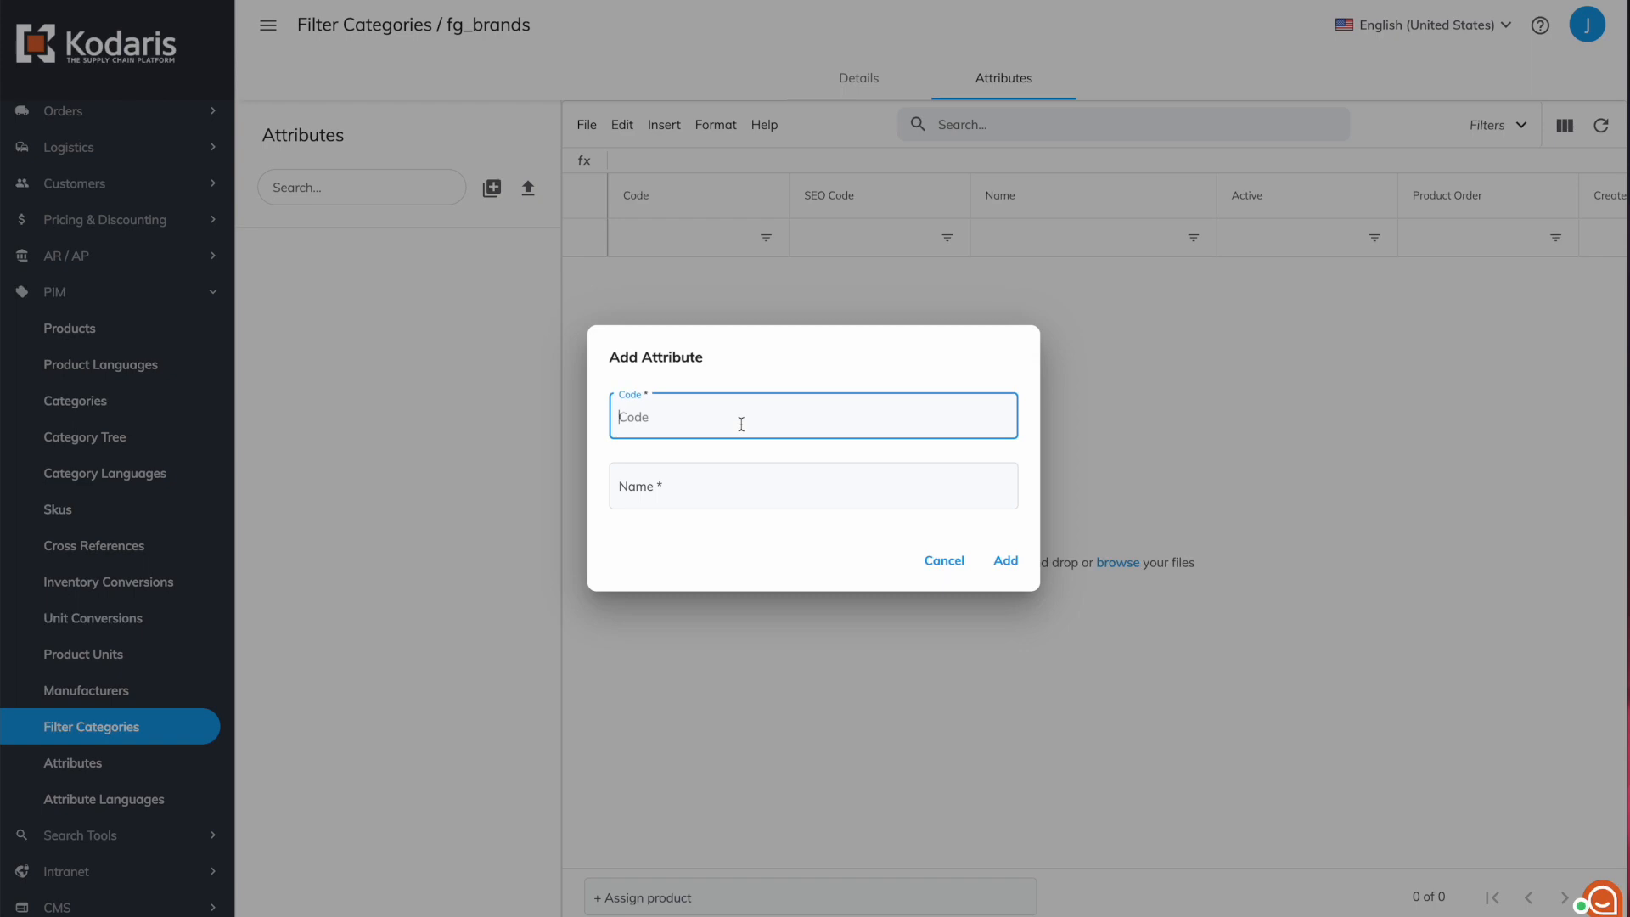
{"action": "type", "text": "airease"}
{"action": "left_click", "coordinate": [619, 417]}
{"action": "left_click", "coordinate": [653, 501]}
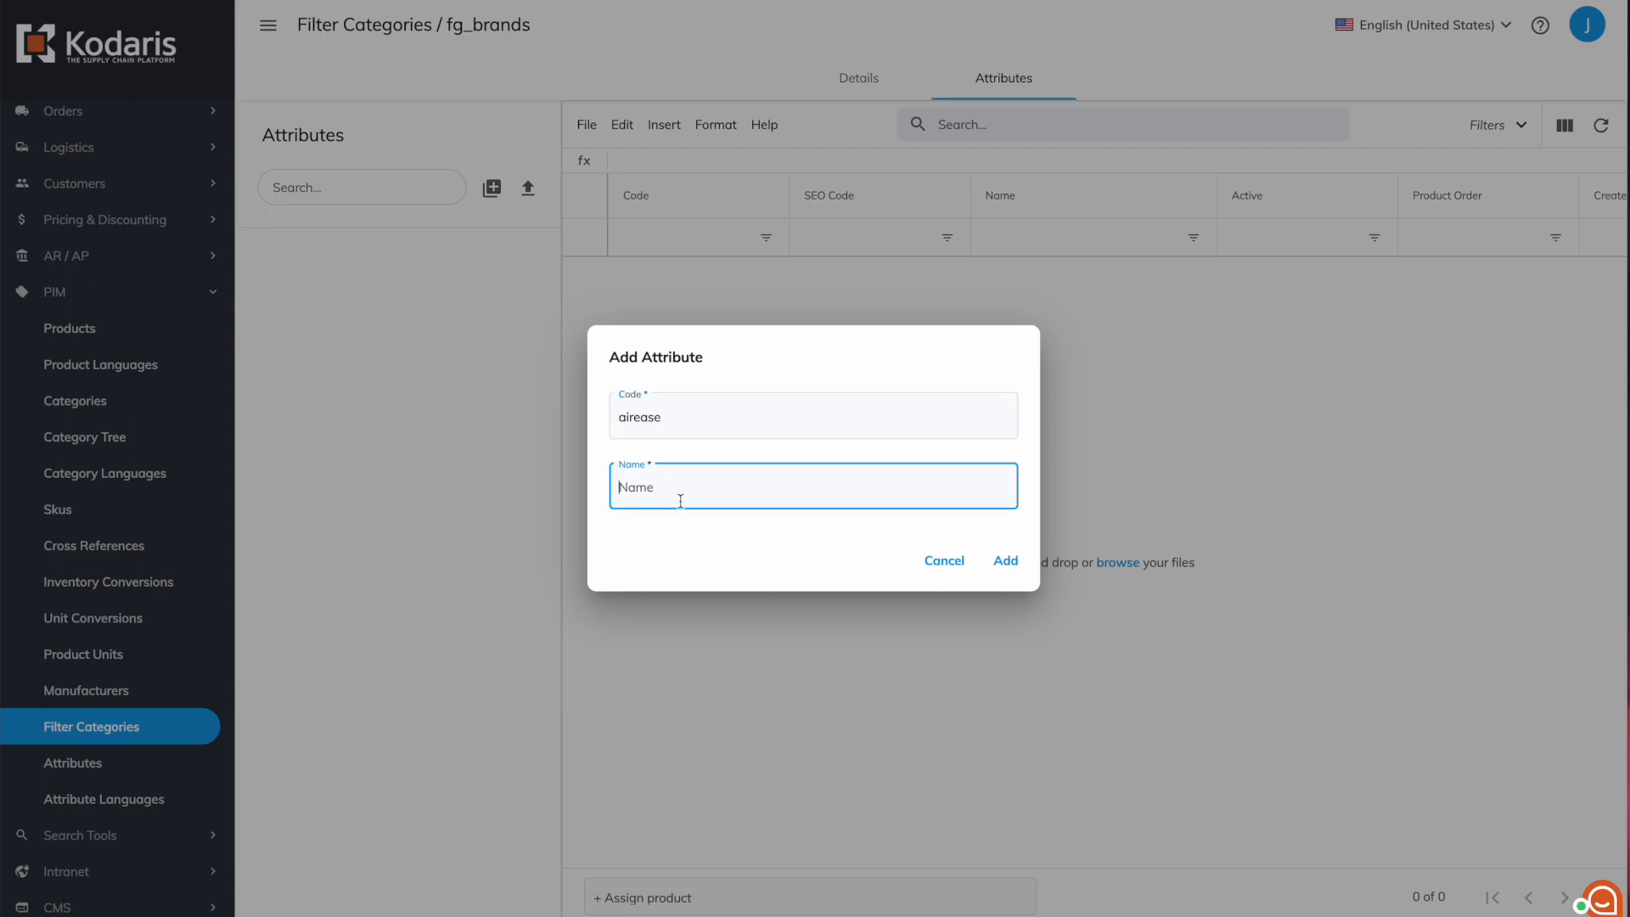
Name the new attribute Airease and add it to the Brands filter category.
{"action": "type", "text": "Ari"}
{"action": "key", "text": "BackSpace"}
{"action": "key", "text": "BackSpace"}
{"action": "type", "text": "irease"}
{"action": "left_click_drag", "start_coordinate": [669, 486], "coordinate": [589, 490]}
{"action": "left_click", "coordinate": [1007, 563]}
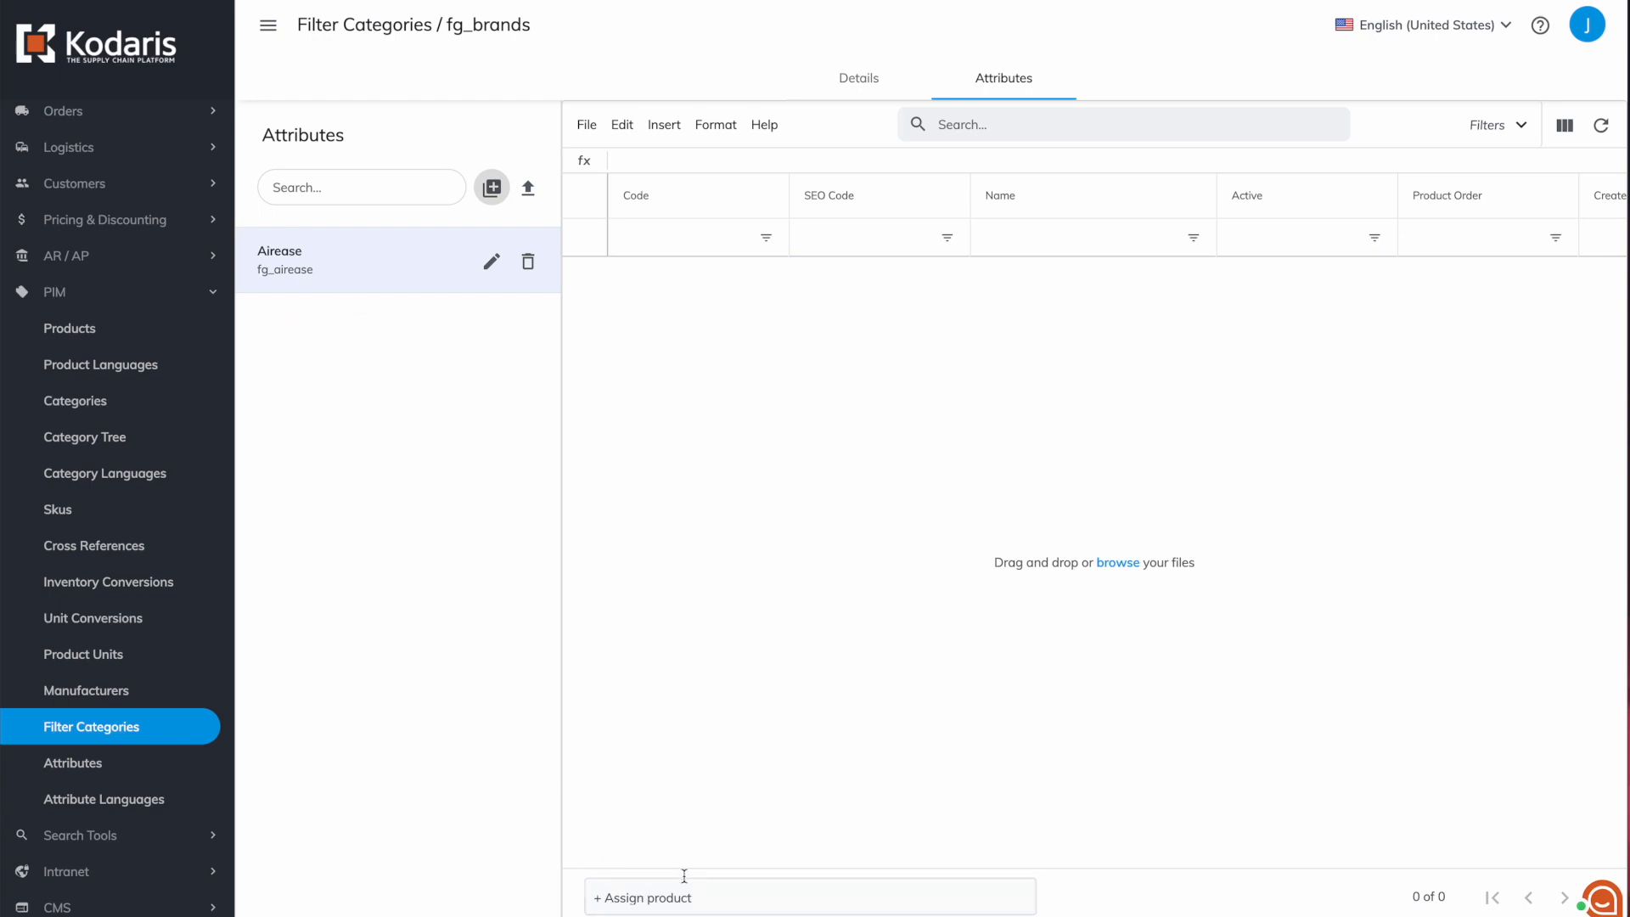
Assign the products 4SCU13LE124P and 4SCU13LB124P to the Airease attribute.
{"action": "left_click", "coordinate": [751, 889]}
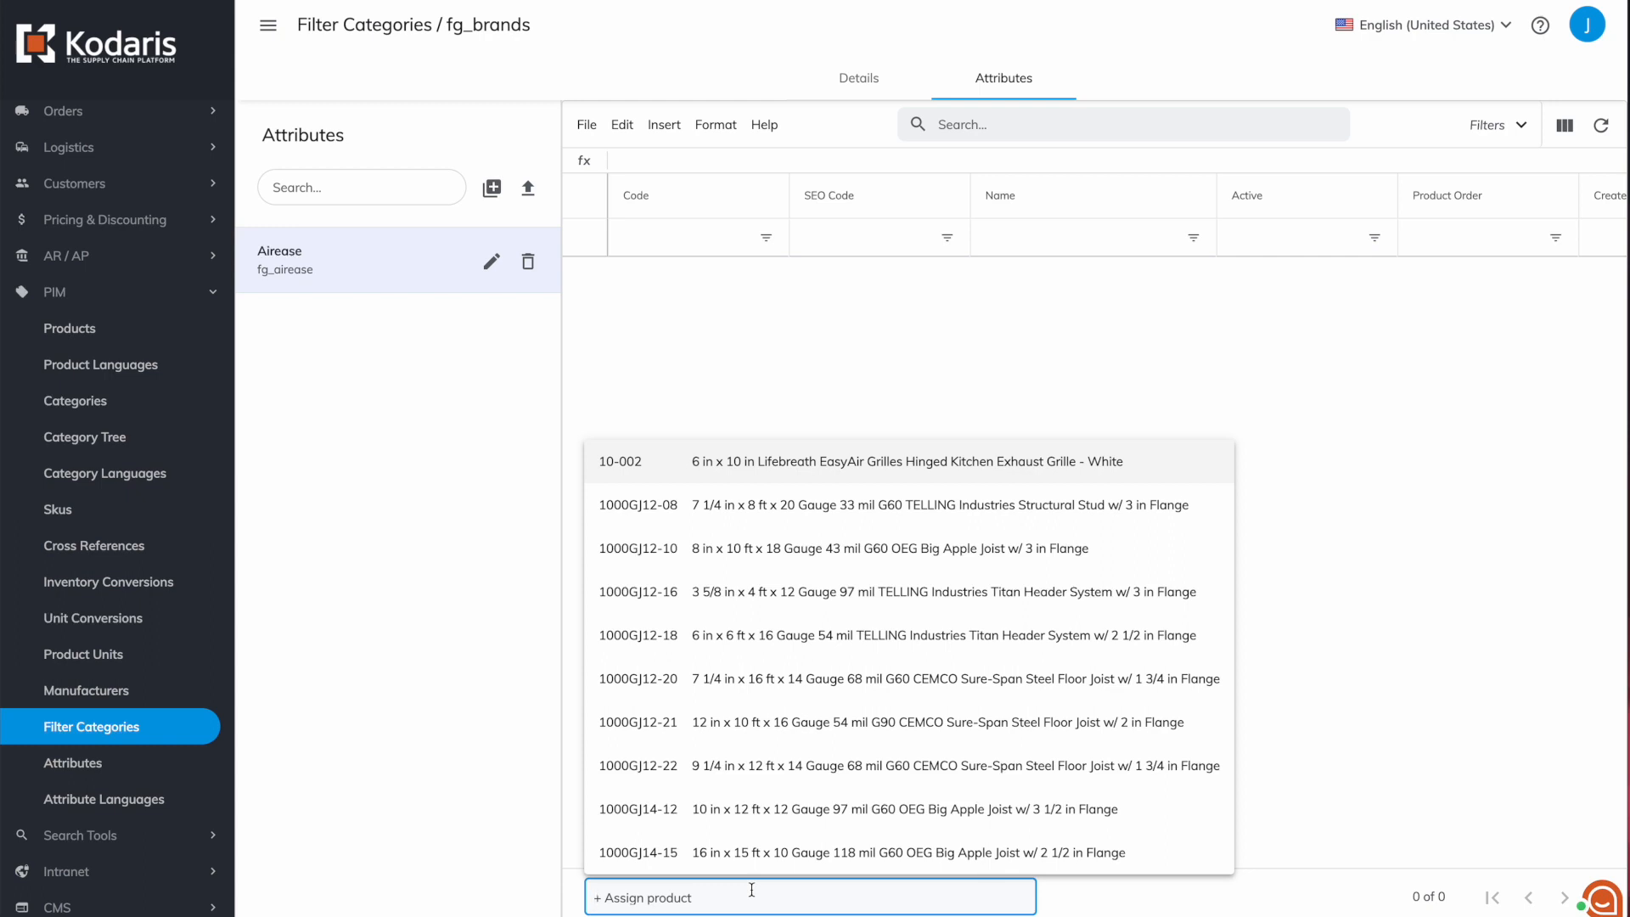
{"action": "type", "text": "4"}
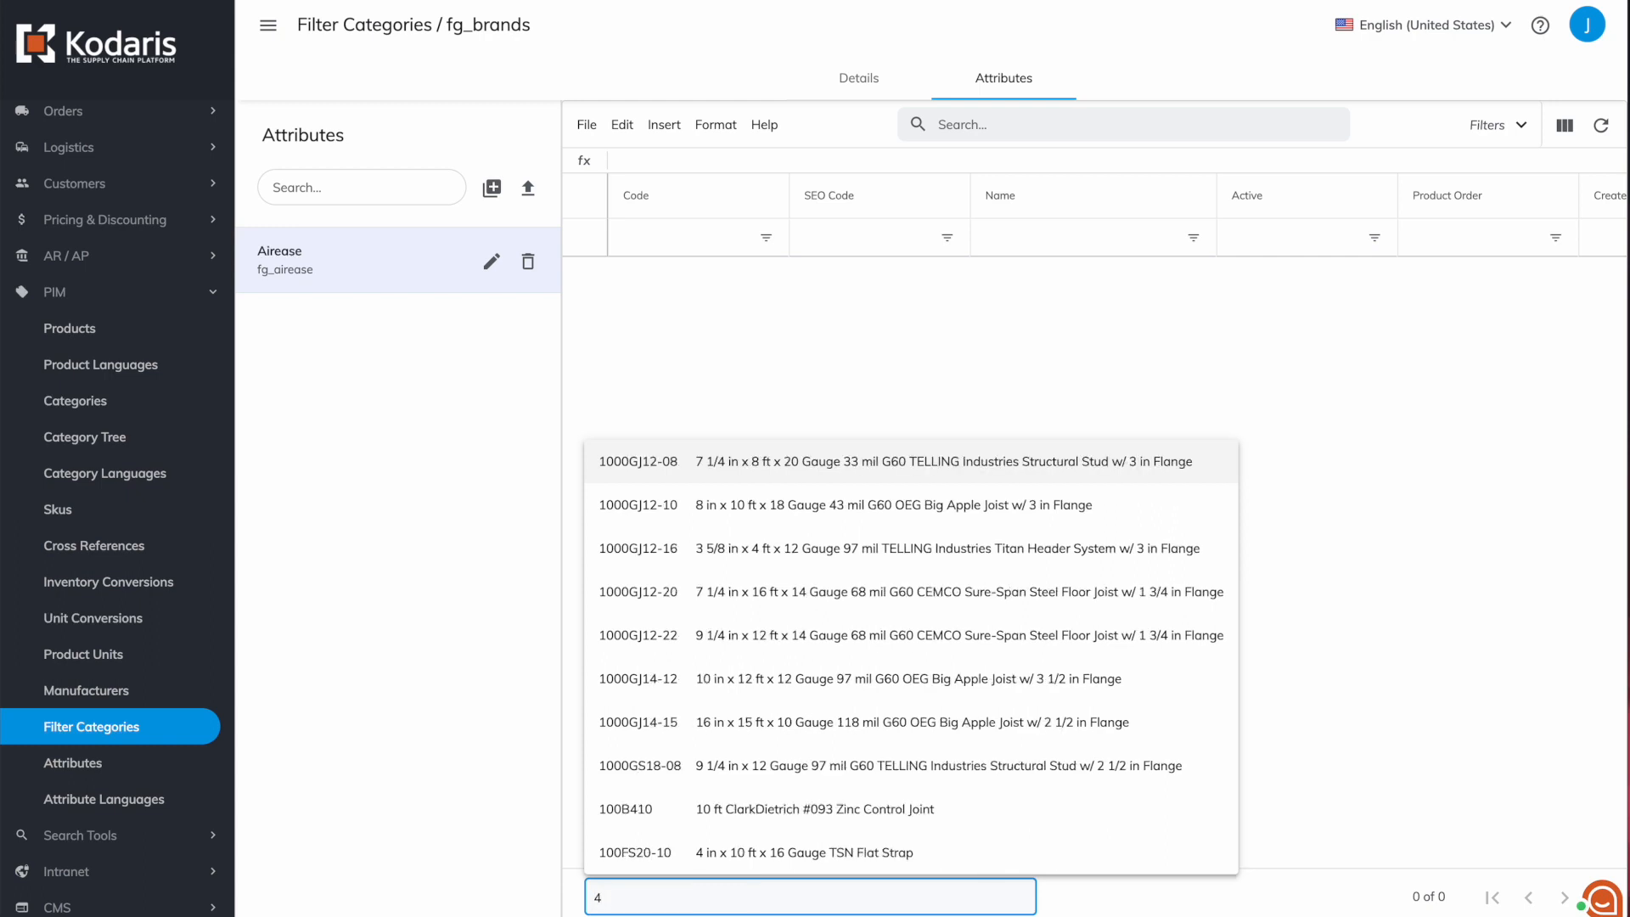
{"action": "type", "text": "SCU"}
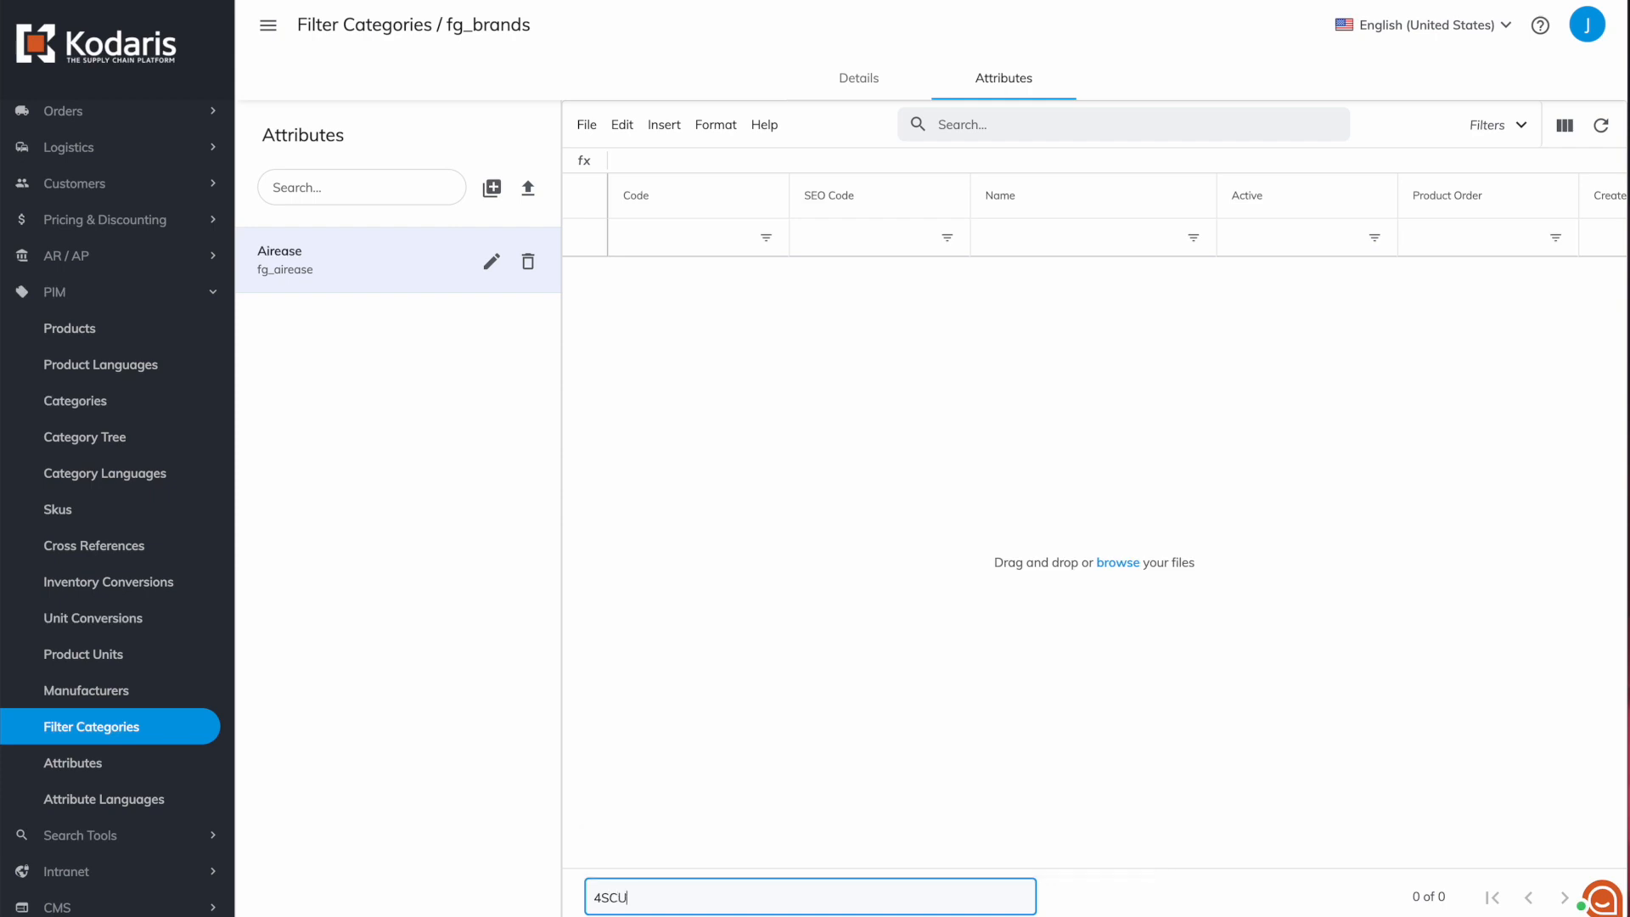
{"action": "type", "text": "13LE124P"}
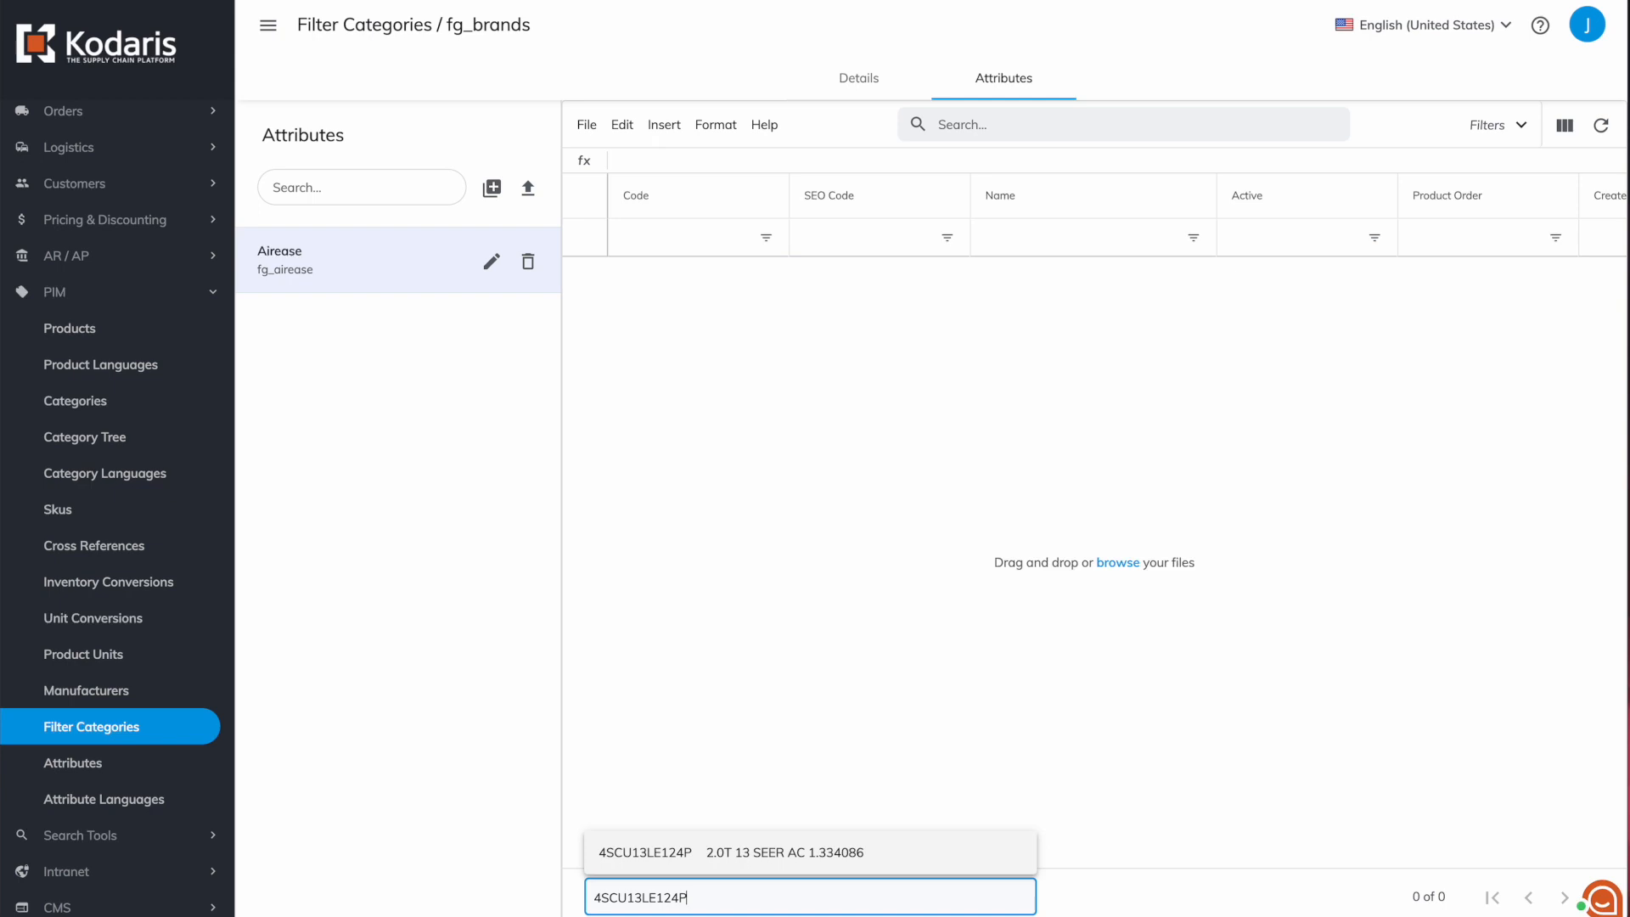
{"action": "key", "text": "Return"}
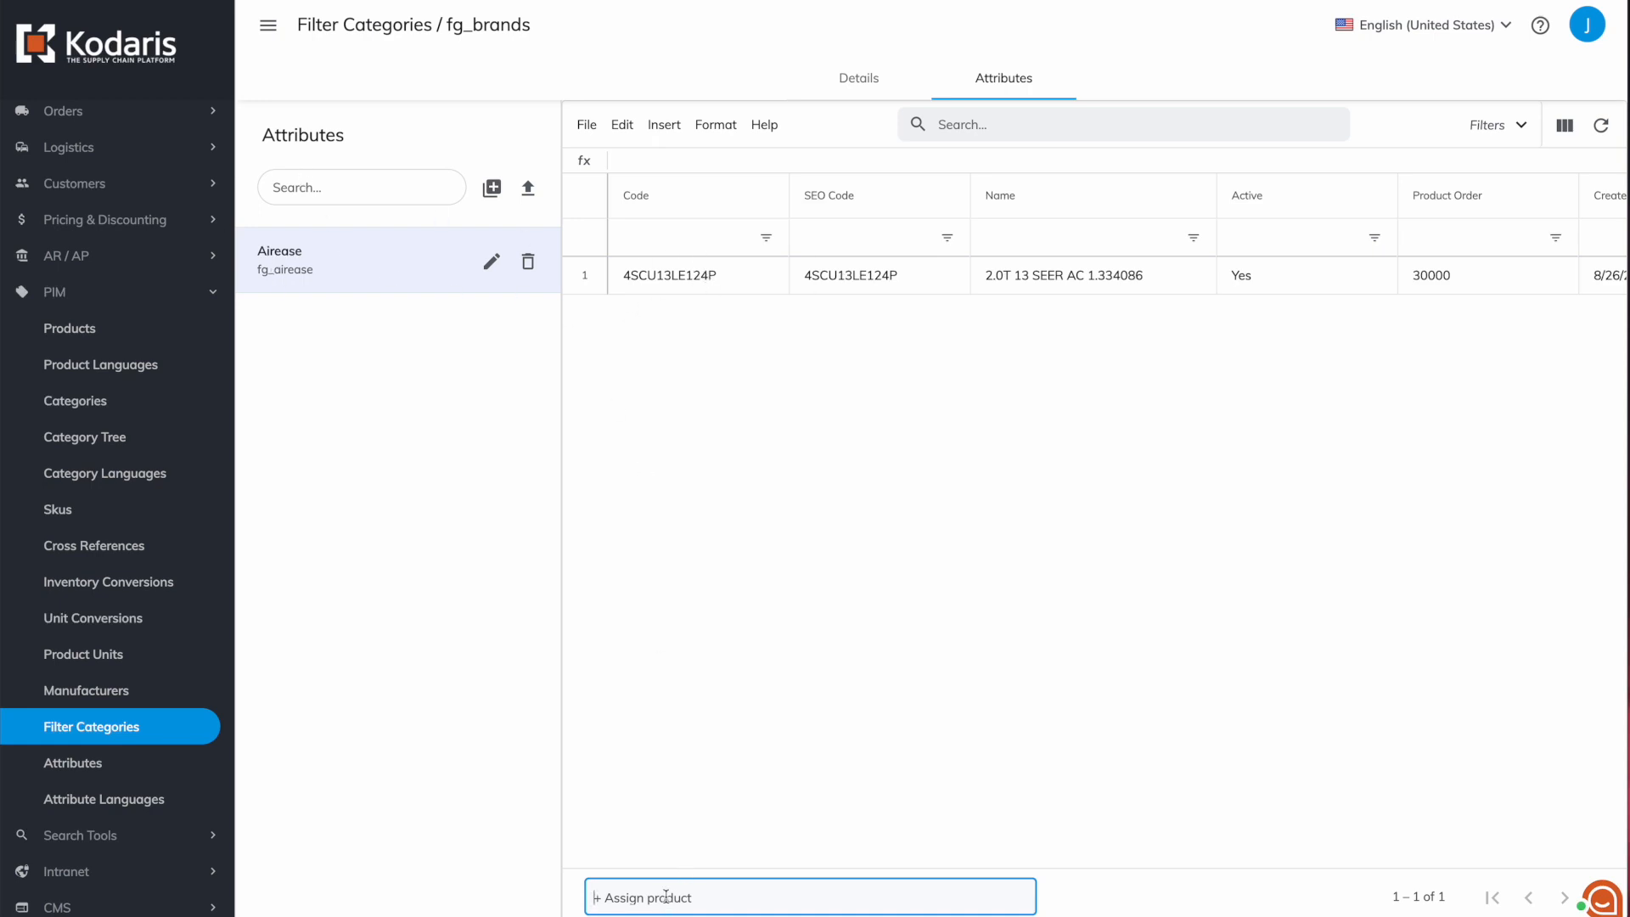
{"action": "type", "text": "$SC"}
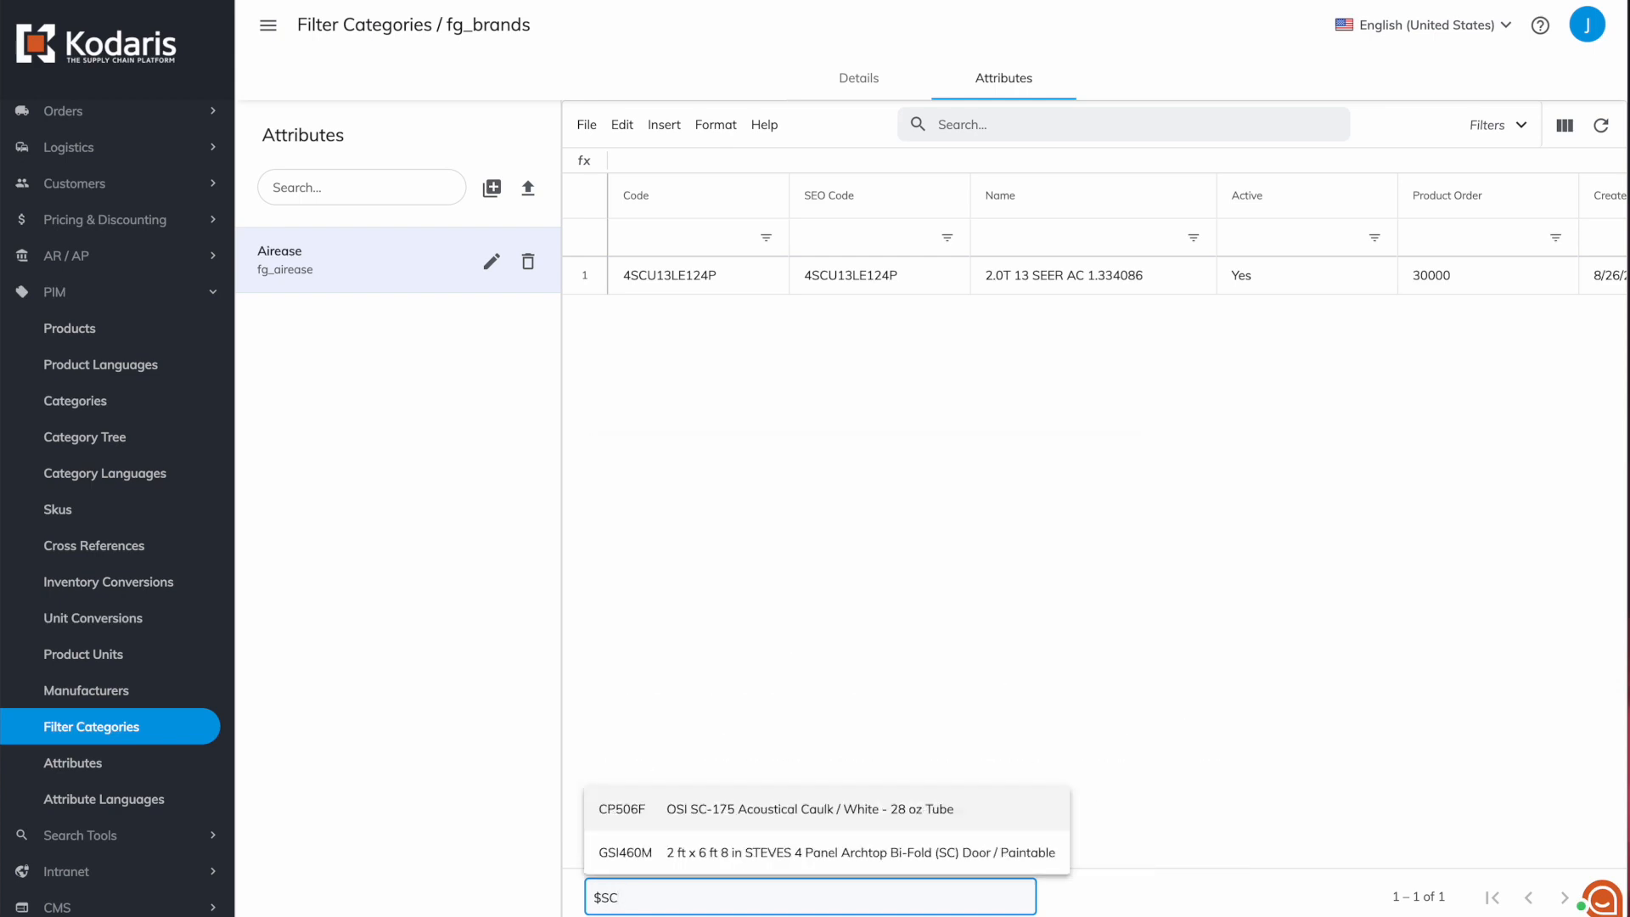
{"action": "type", "text": "U13LB"}
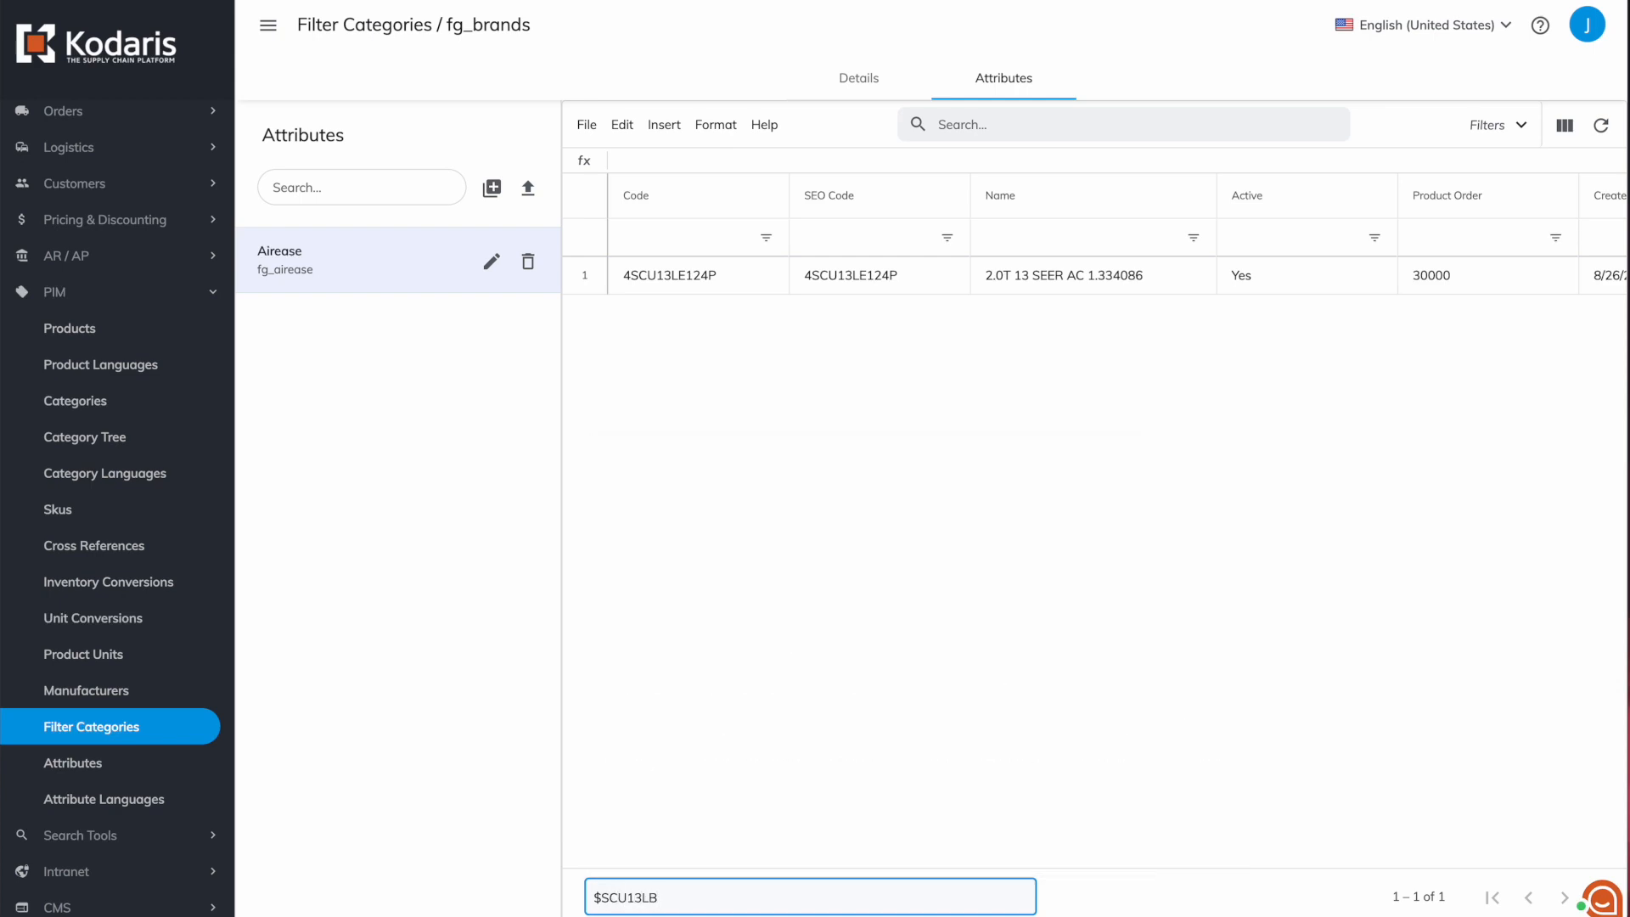
{"action": "type", "text": "124P"}
{"action": "key", "text": "Return"}
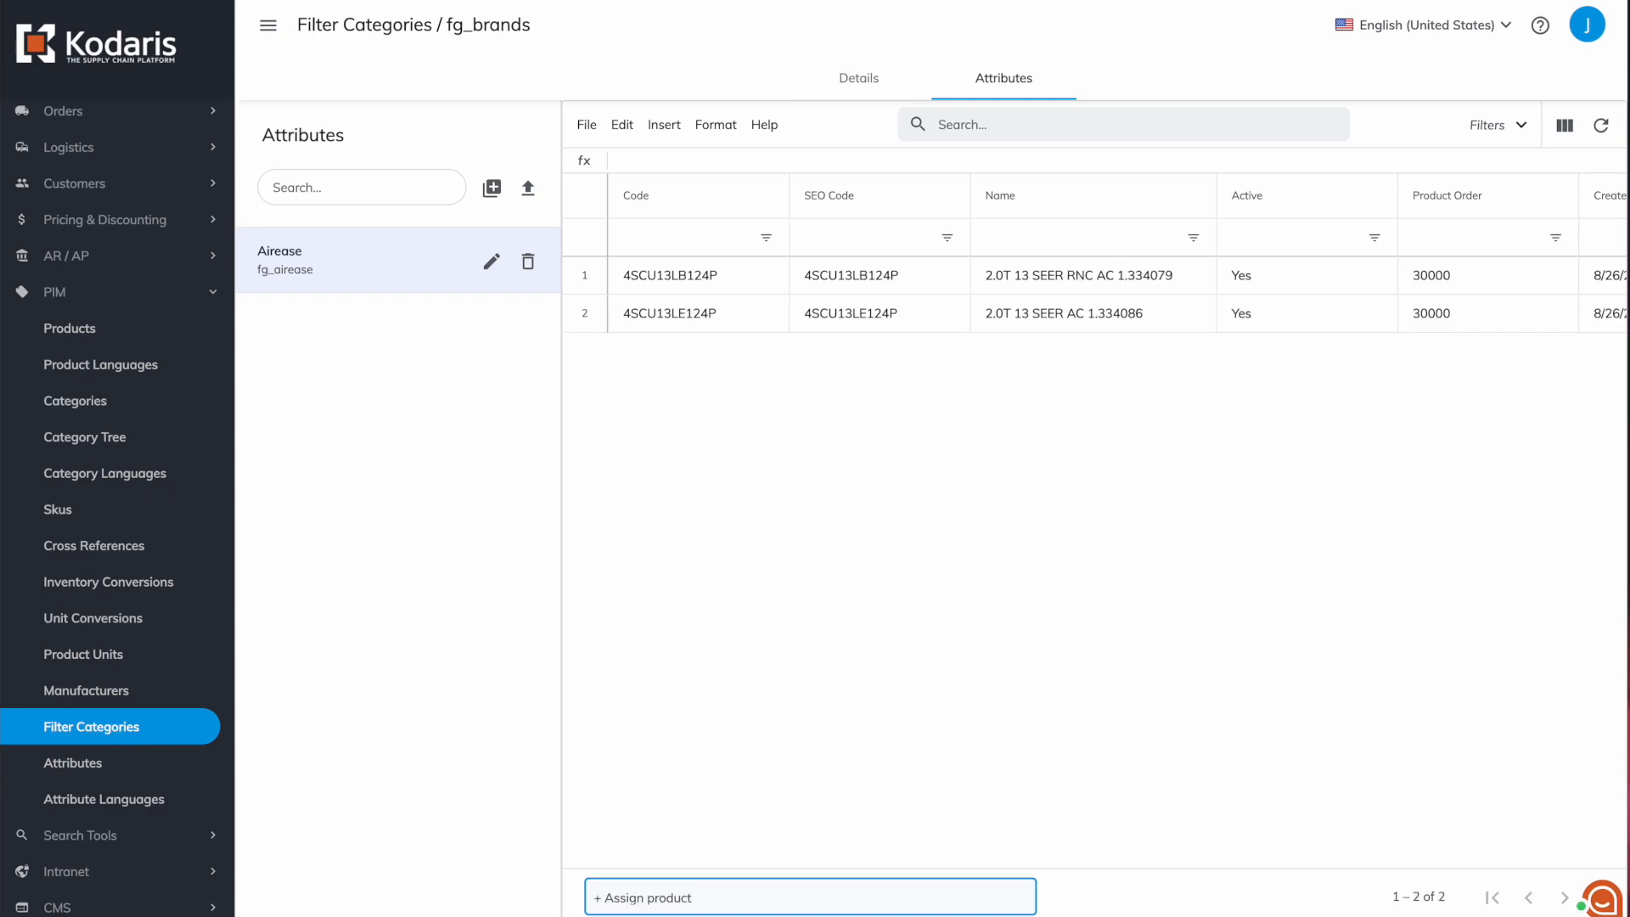
Assign the products 4SCU13LE136P and 4SCU13LB136P to the Airease attribute.
{"action": "type", "text": "4SC"}
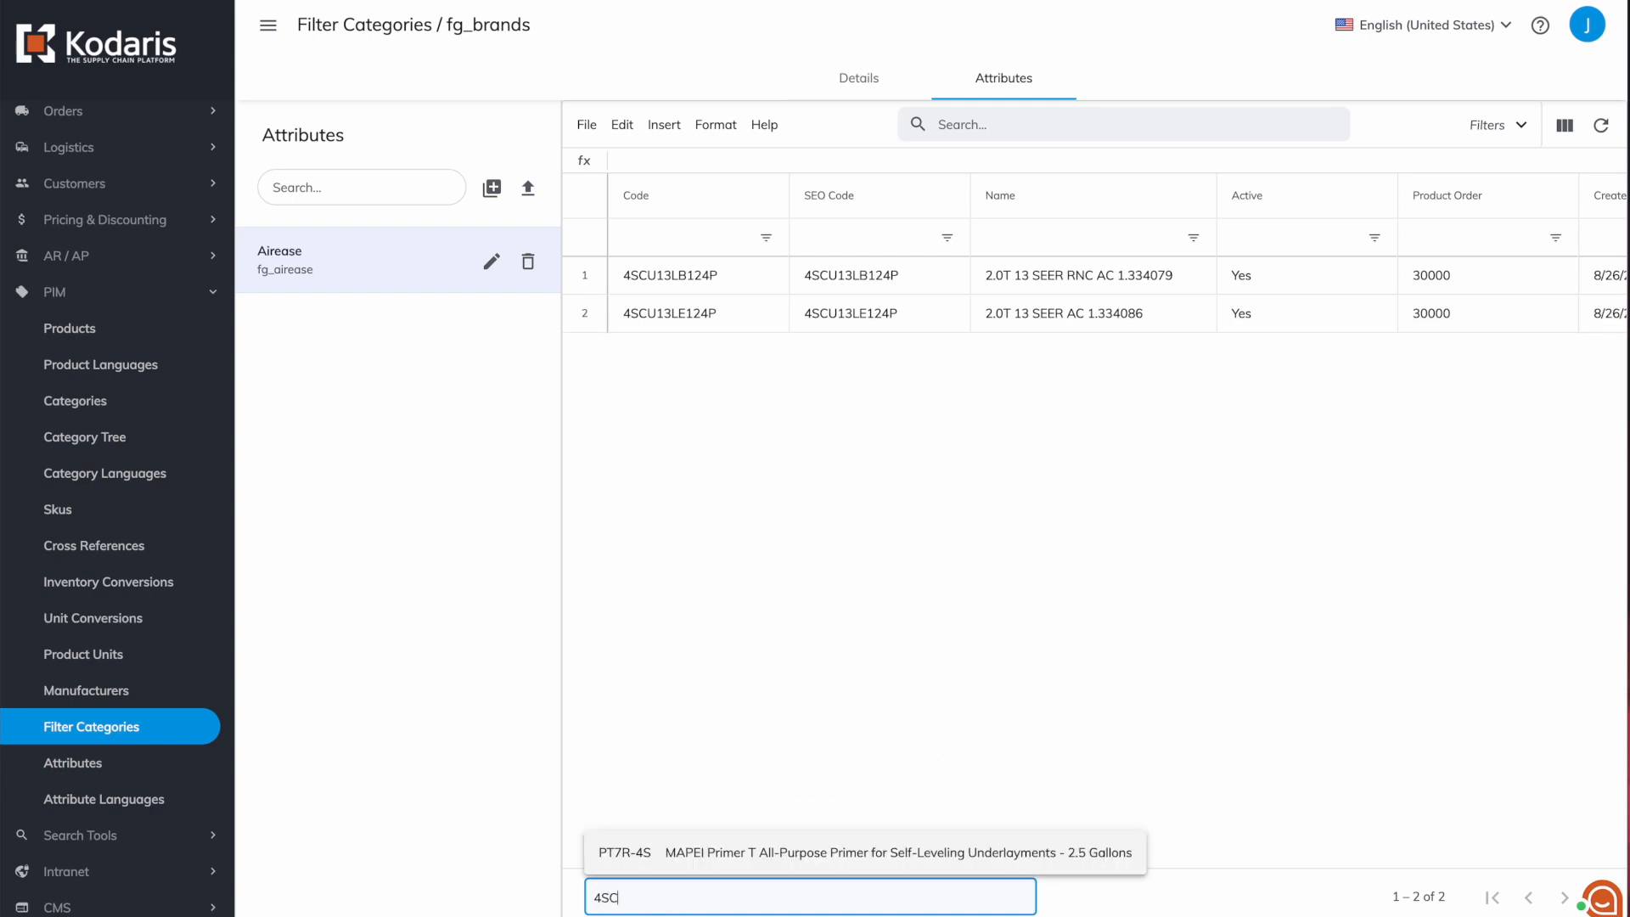
{"action": "type", "text": "U13LE136P"}
{"action": "key", "text": "Return"}
{"action": "type", "text": "4"}
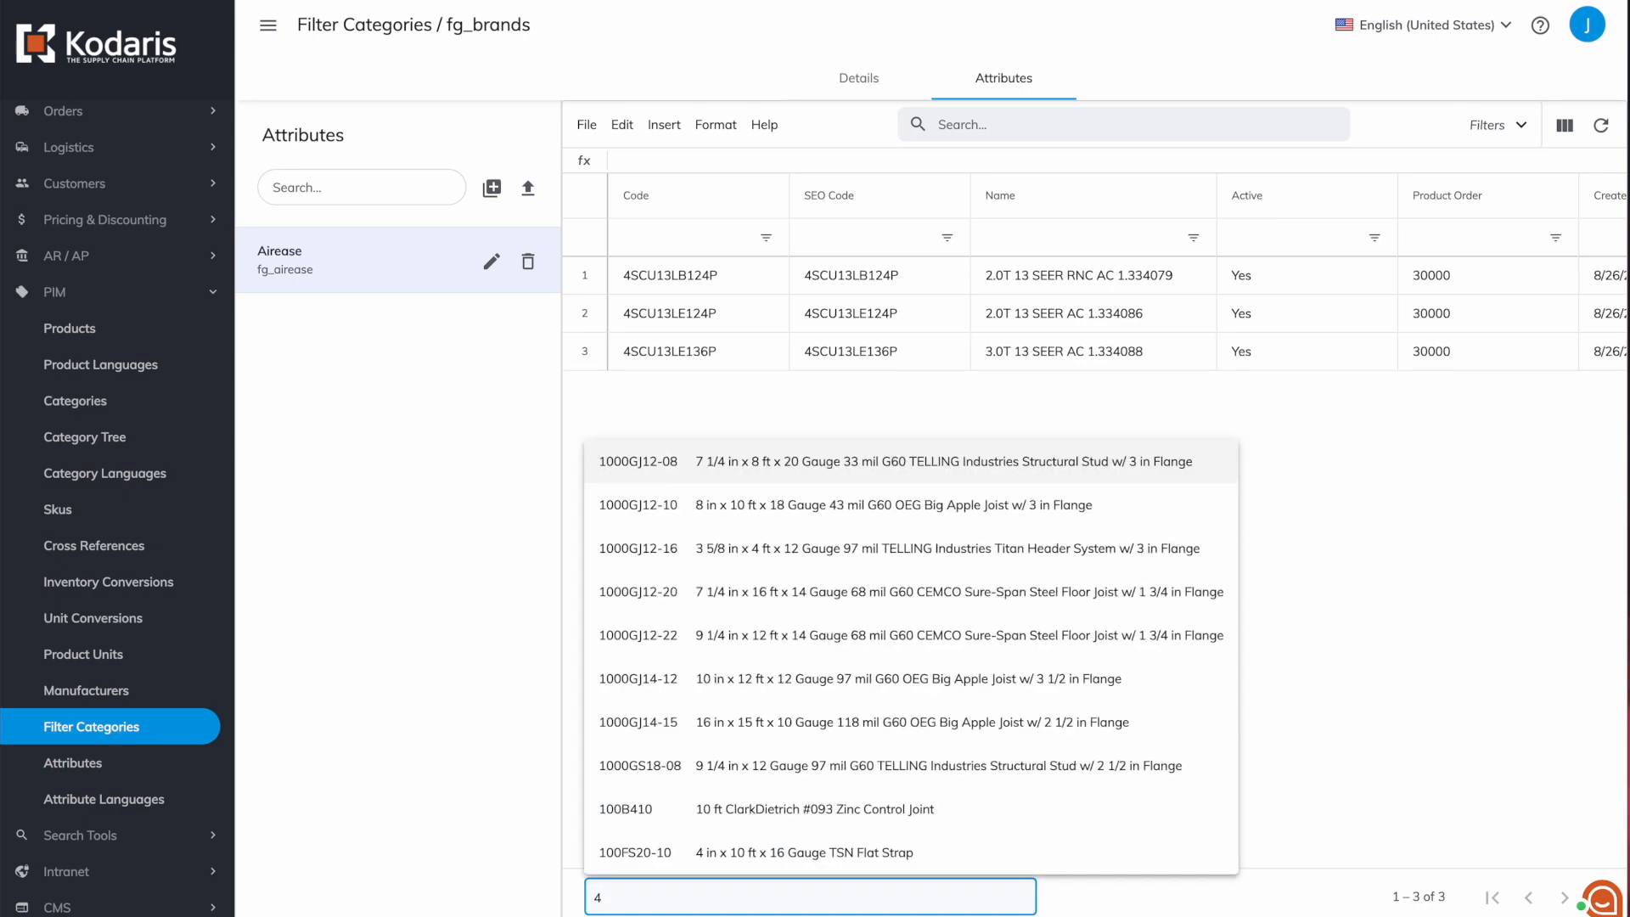
{"action": "type", "text": "SCU13LB136"}
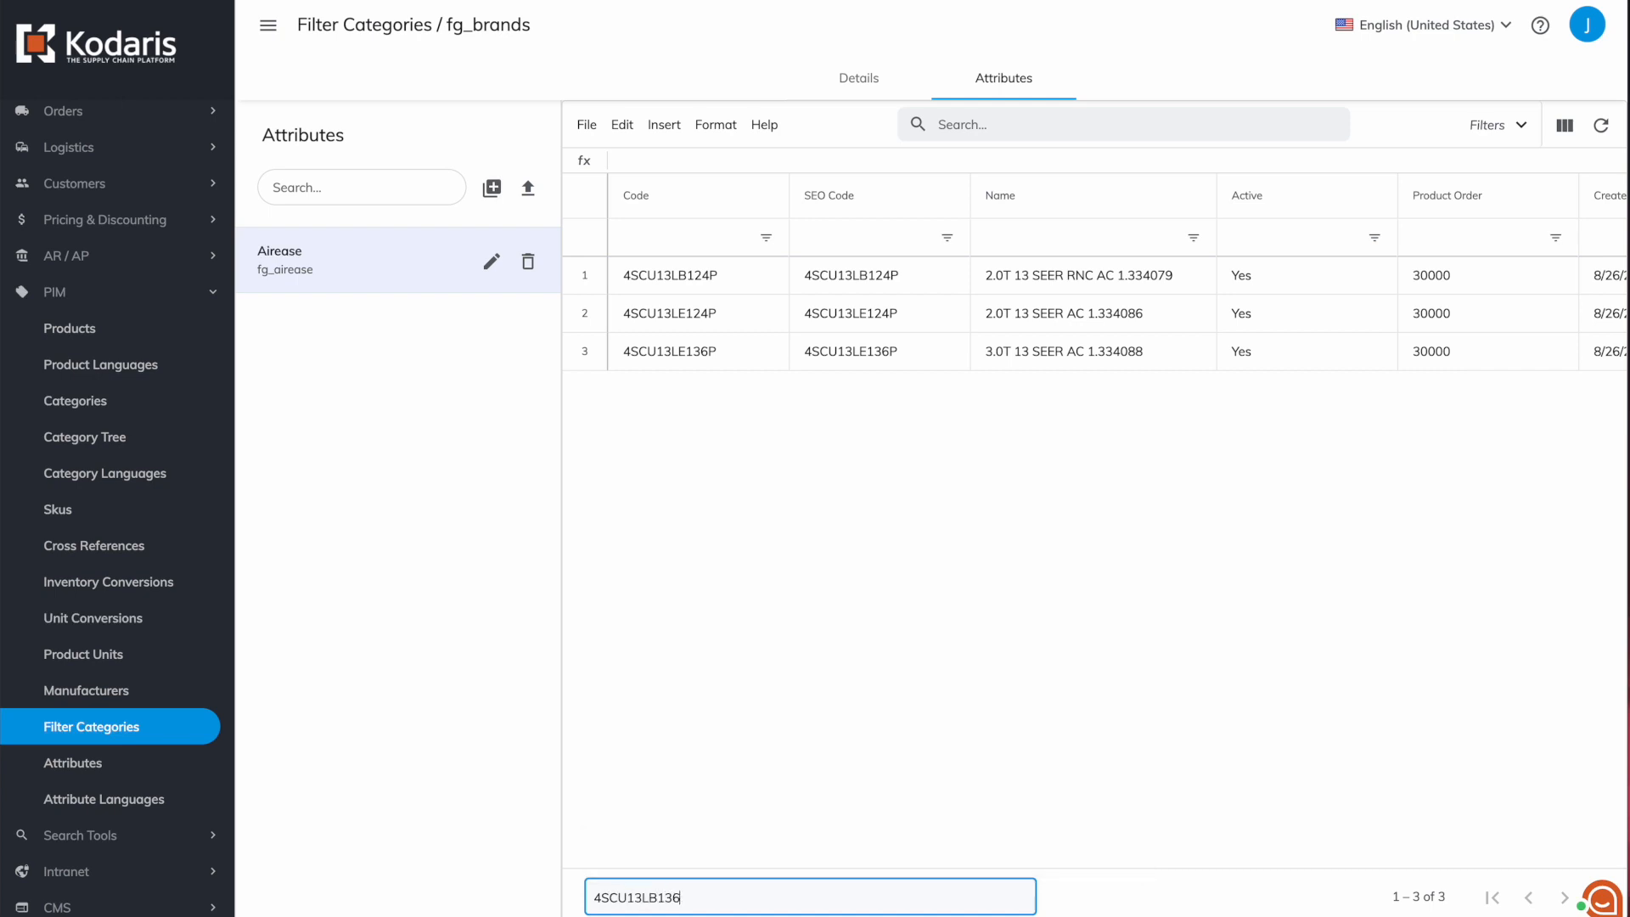
{"action": "type", "text": "P"}
{"action": "key", "text": "Return"}
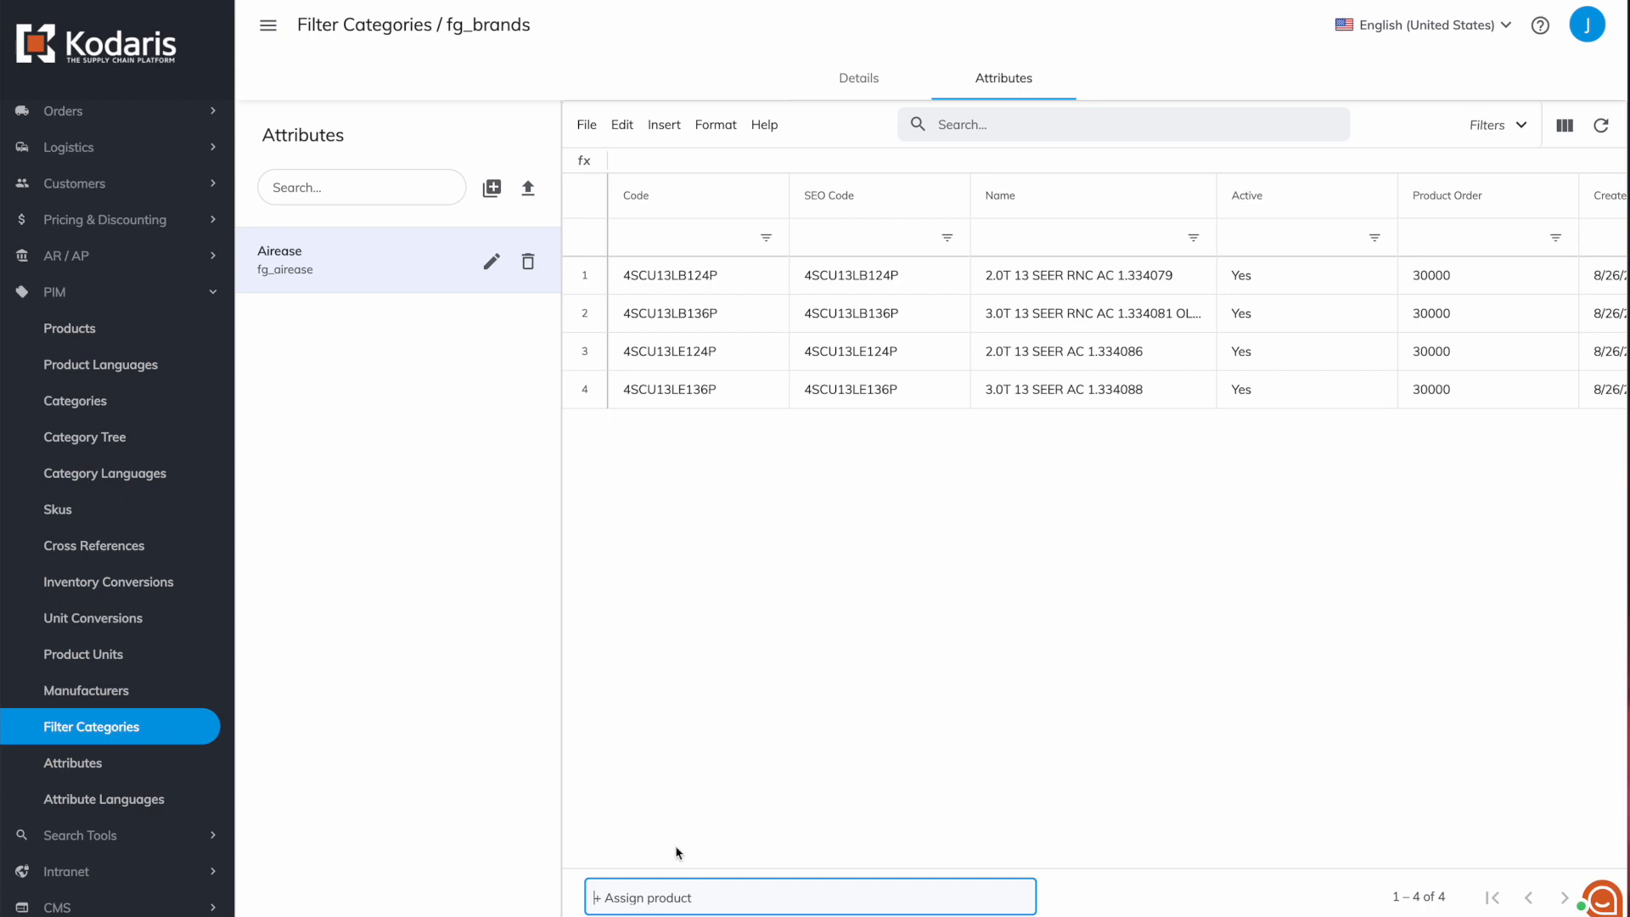
{"action": "left_click", "coordinate": [708, 488]}
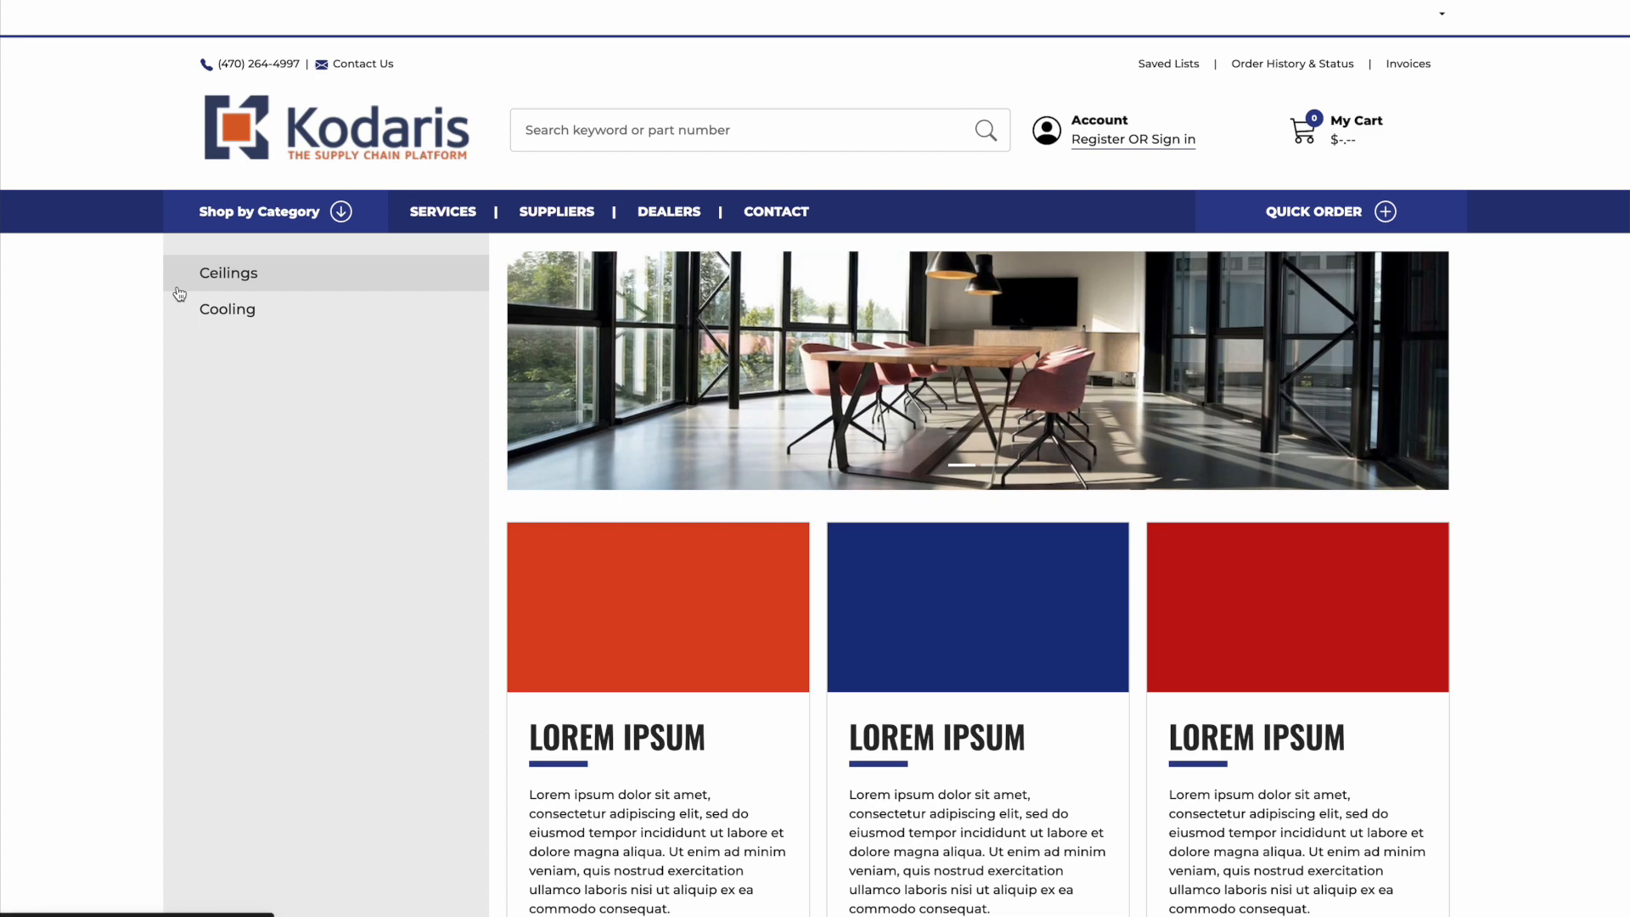
On the Kodaris storefront, filter the Cooling category by the Airease brand and review the filtered products.
{"action": "left_click", "coordinate": [217, 320]}
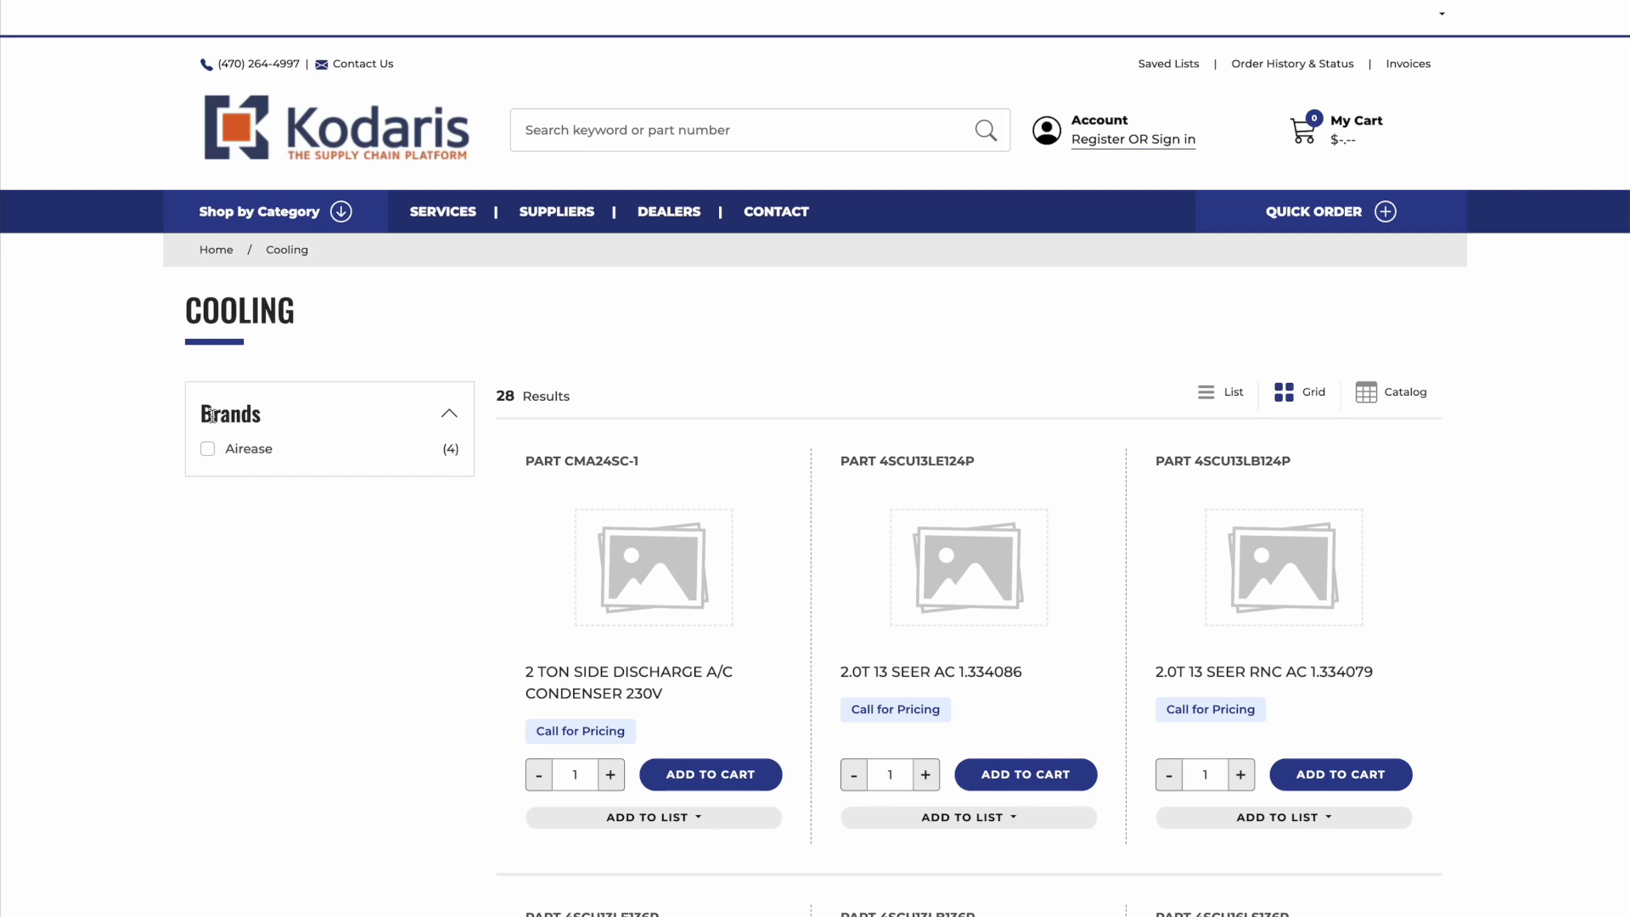
{"action": "left_click", "coordinate": [251, 457]}
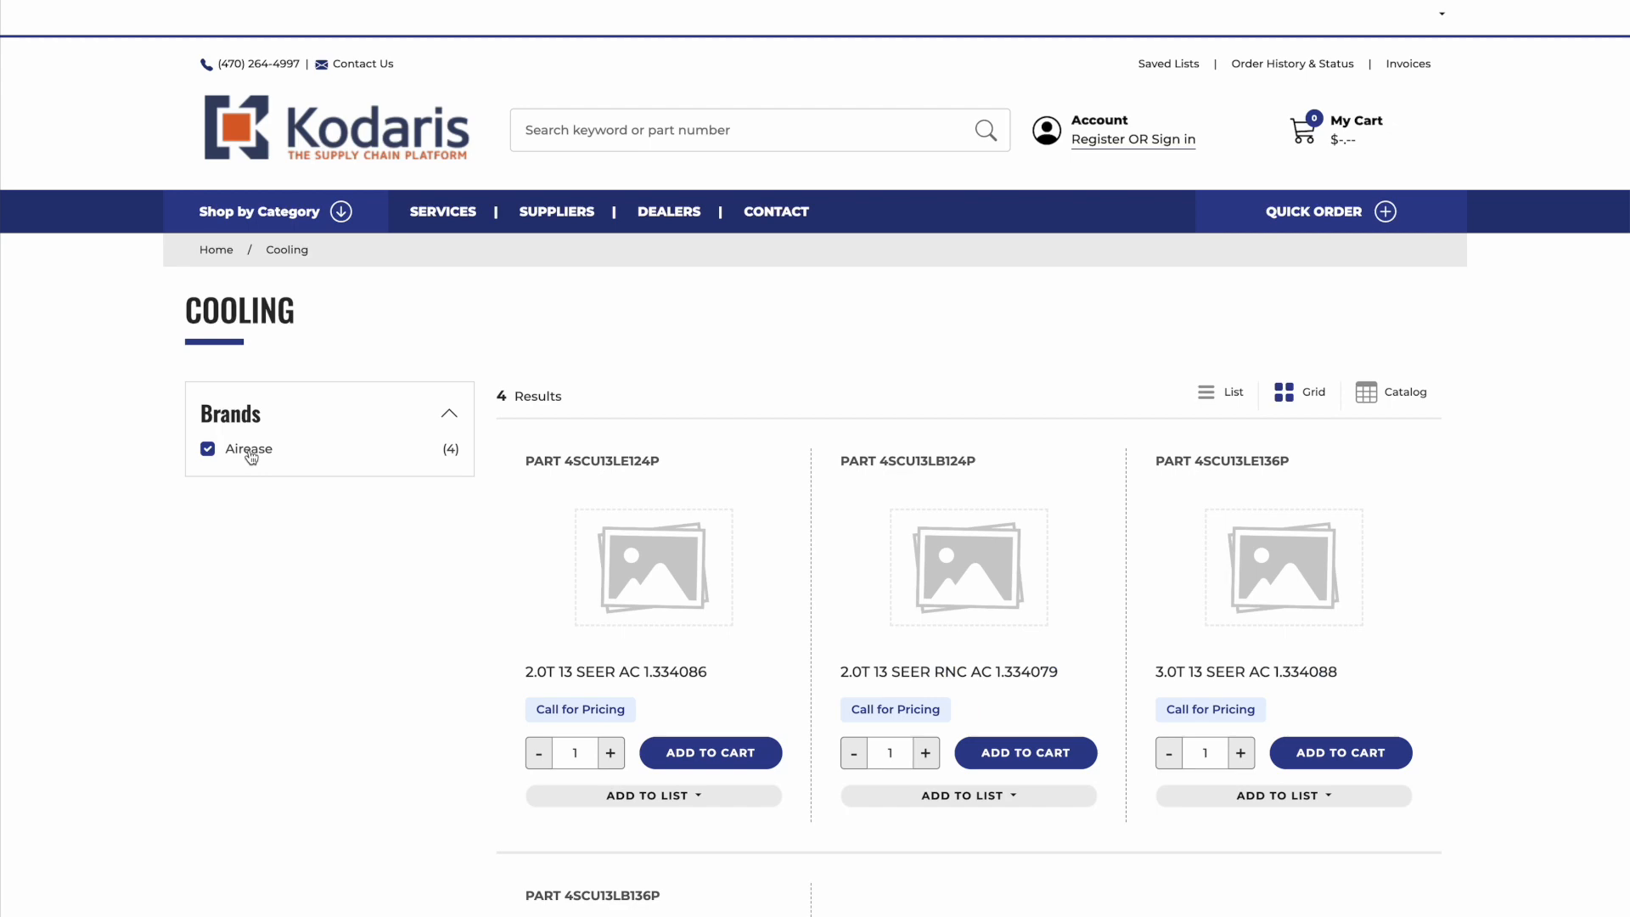
{"action": "scroll", "coordinate": [219, 462], "scroll_direction": "down", "scroll_amount": 4}
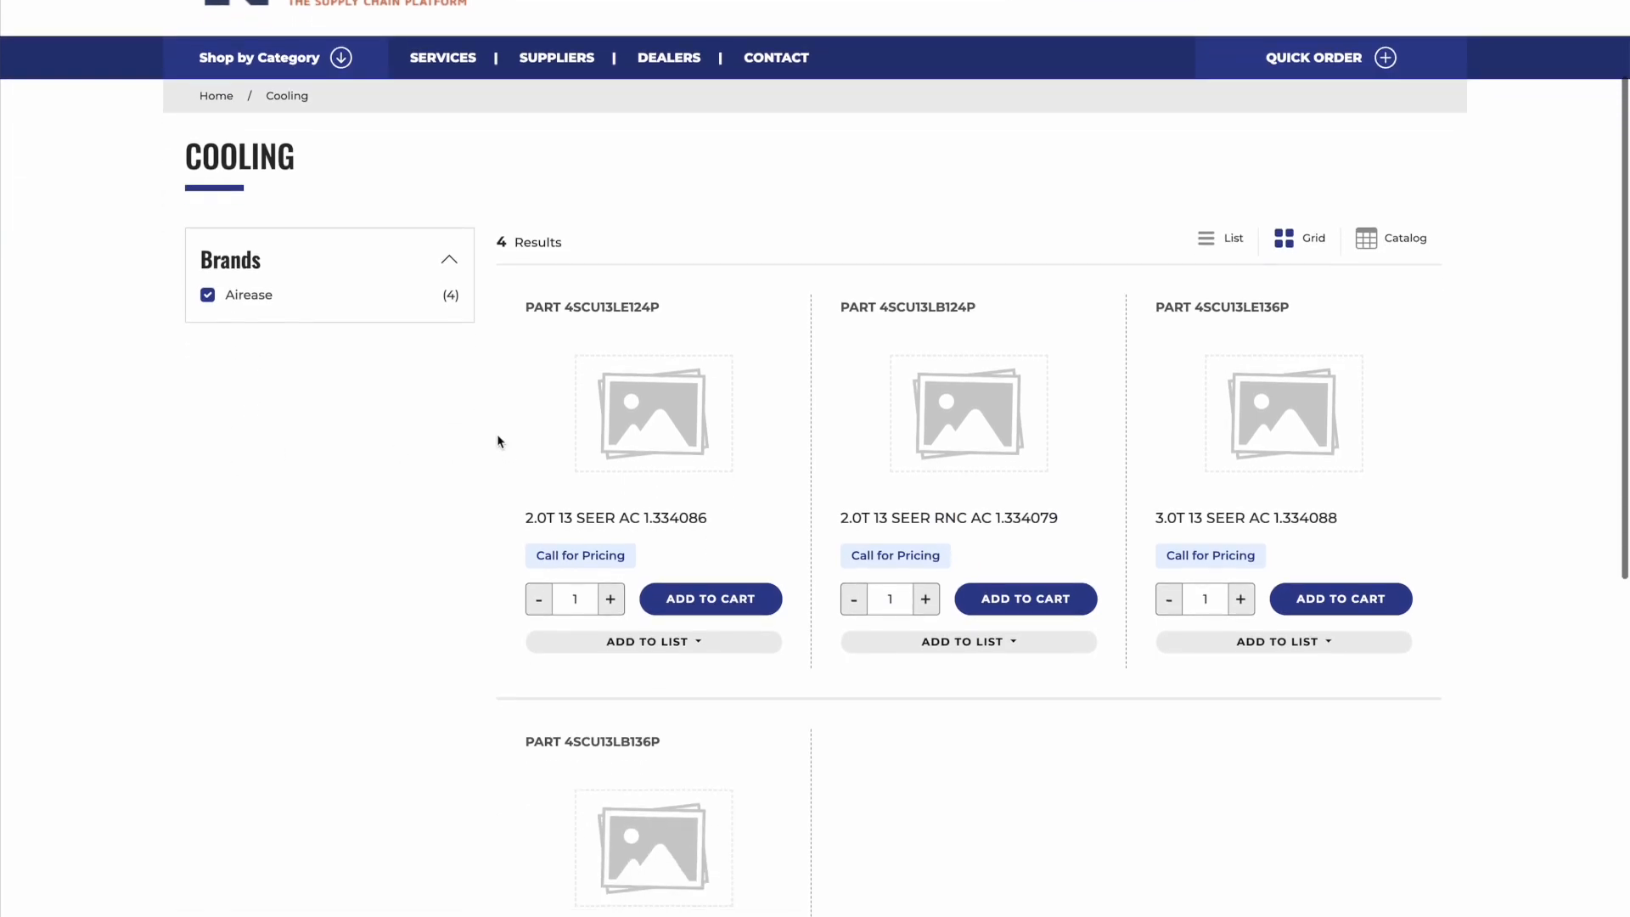
{"action": "scroll", "coordinate": [862, 648], "scroll_direction": "up", "scroll_amount": 4}
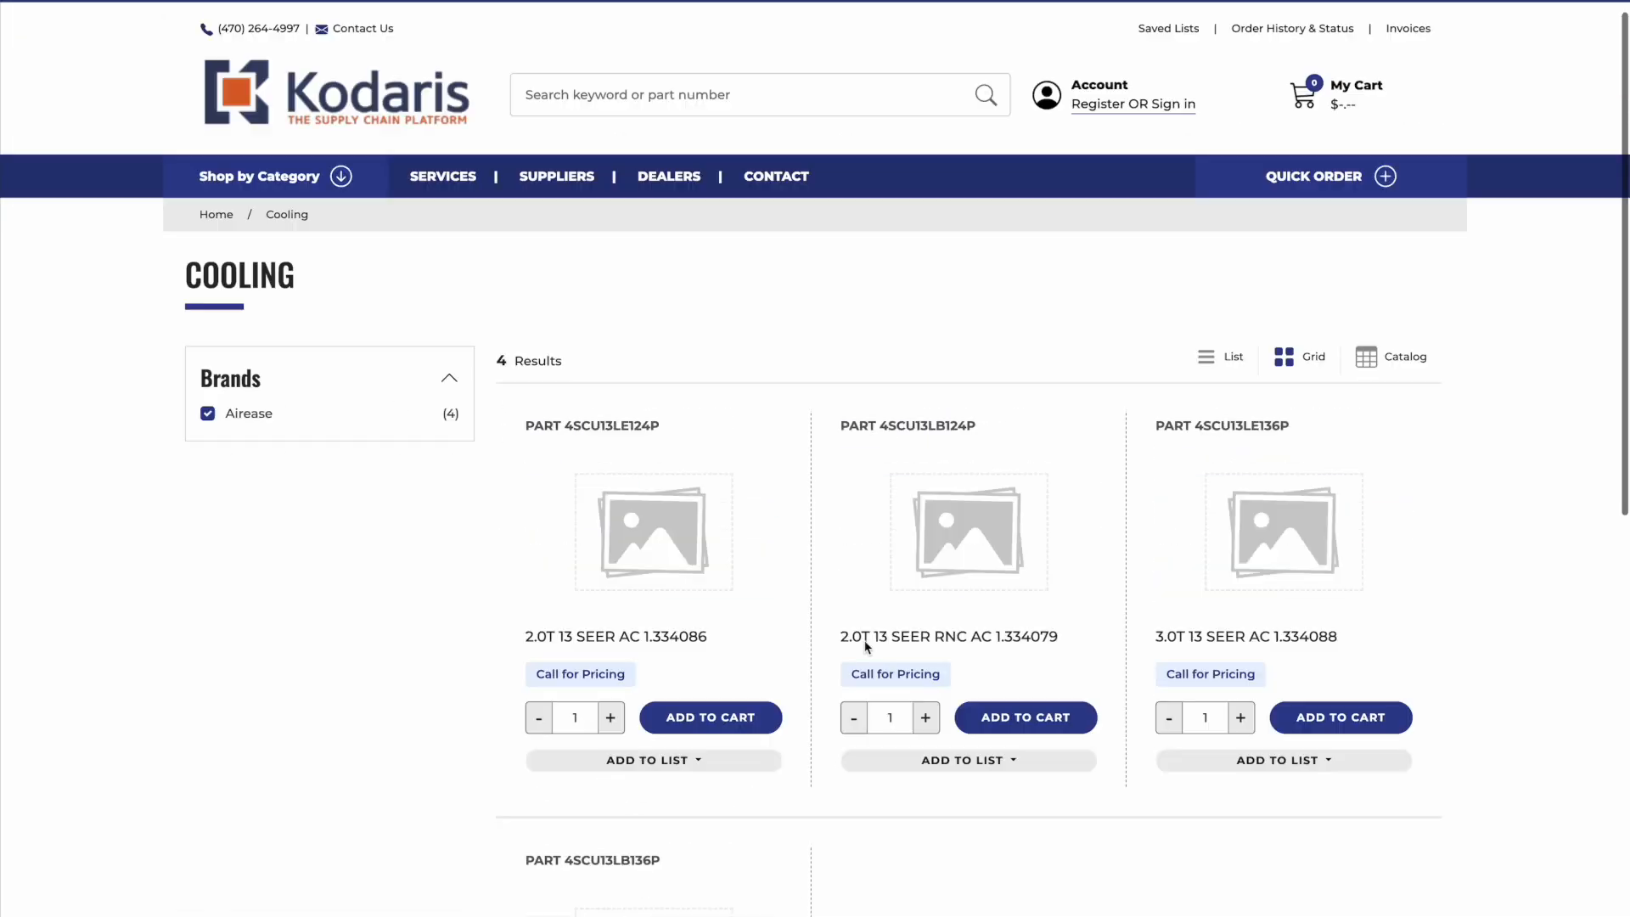
{"action": "left_click", "coordinate": [236, 463]}
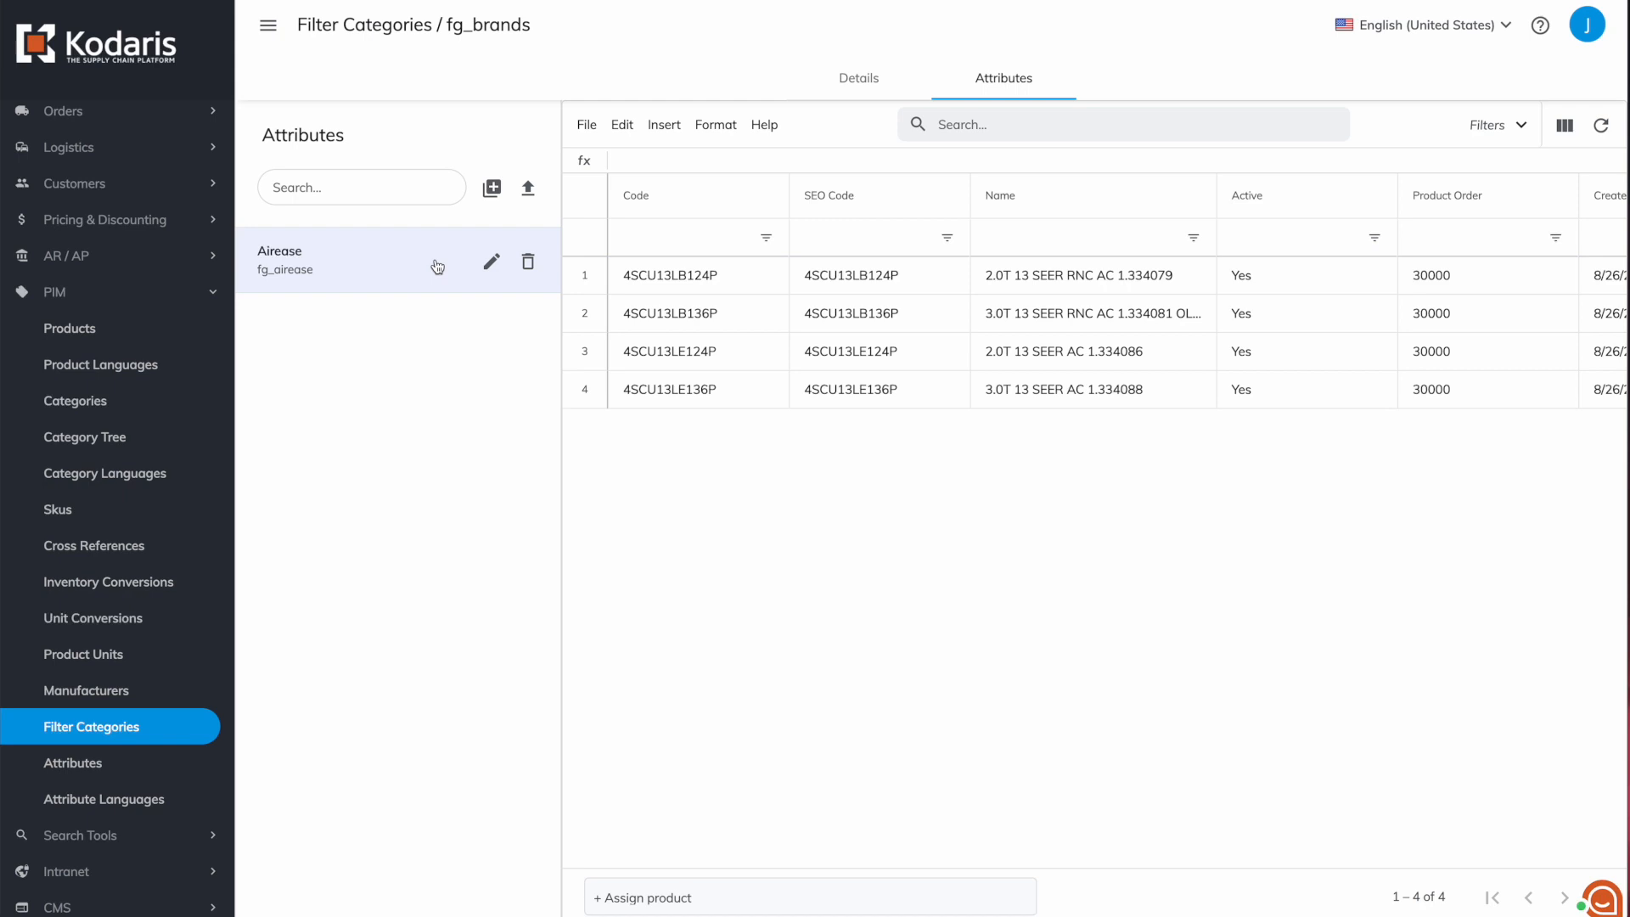
In the Kodaris admin, add an attribute with the code amana and the name Amana to the fg_brands filter category.
{"action": "left_click", "coordinate": [492, 188]}
{"action": "left_click", "coordinate": [643, 406]}
{"action": "type", "text": "amana"}
{"action": "key", "text": "Tab"}
{"action": "type", "text": "Amana"}
{"action": "left_click", "coordinate": [1005, 560]}
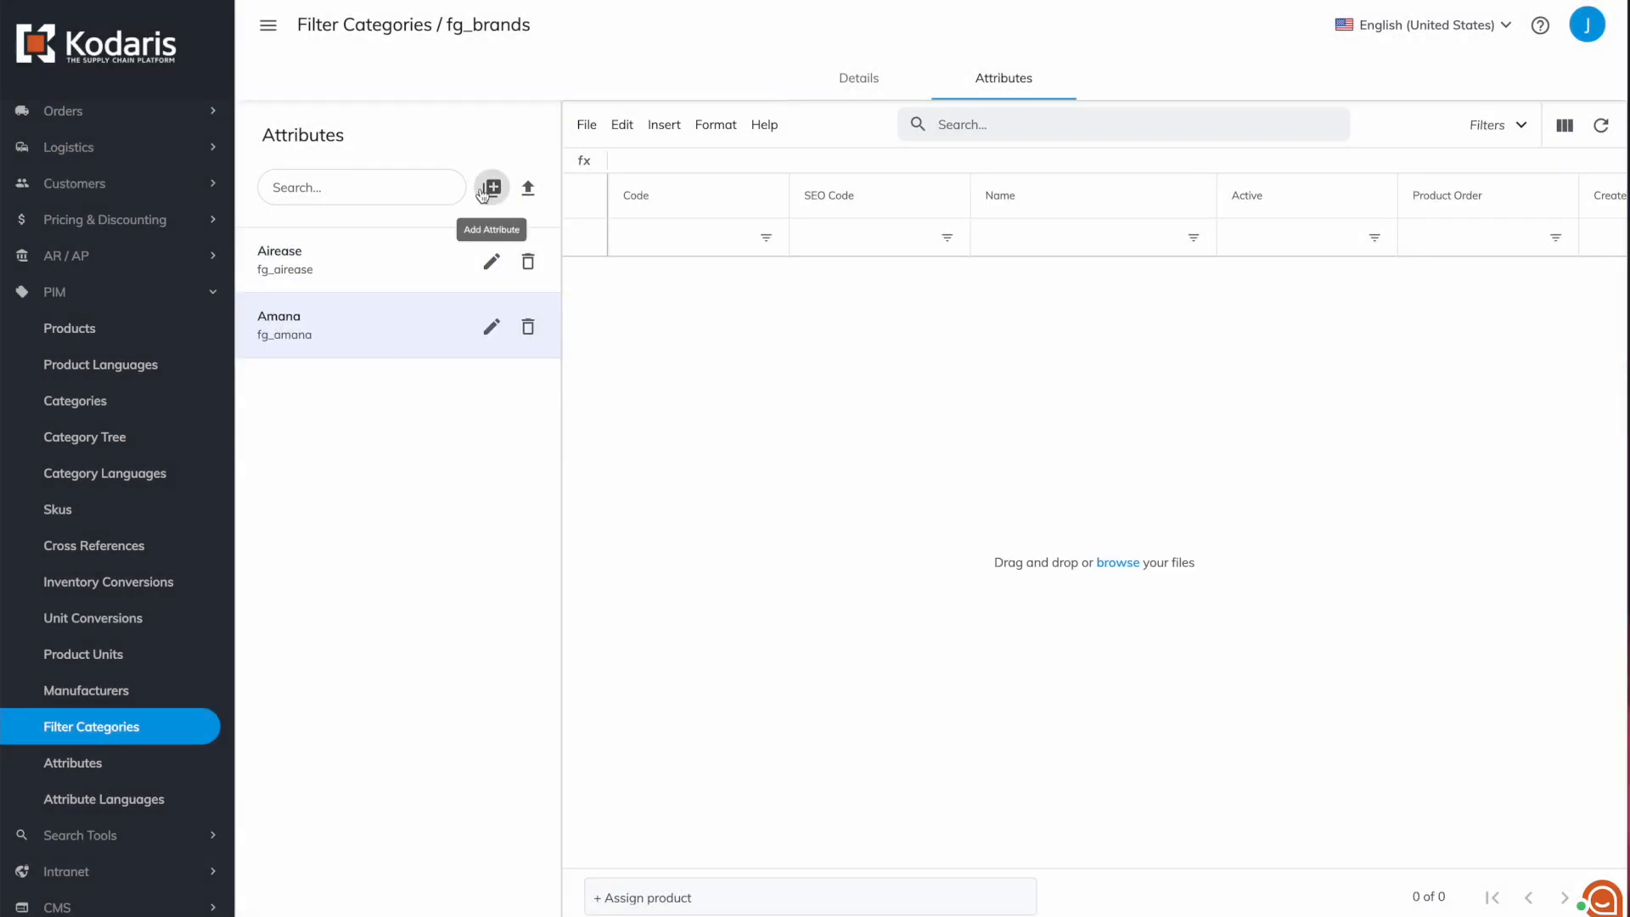
Add another attribute to the fg_brands filter category with the code goodman and the name Goodman.
{"action": "left_click", "coordinate": [492, 188]}
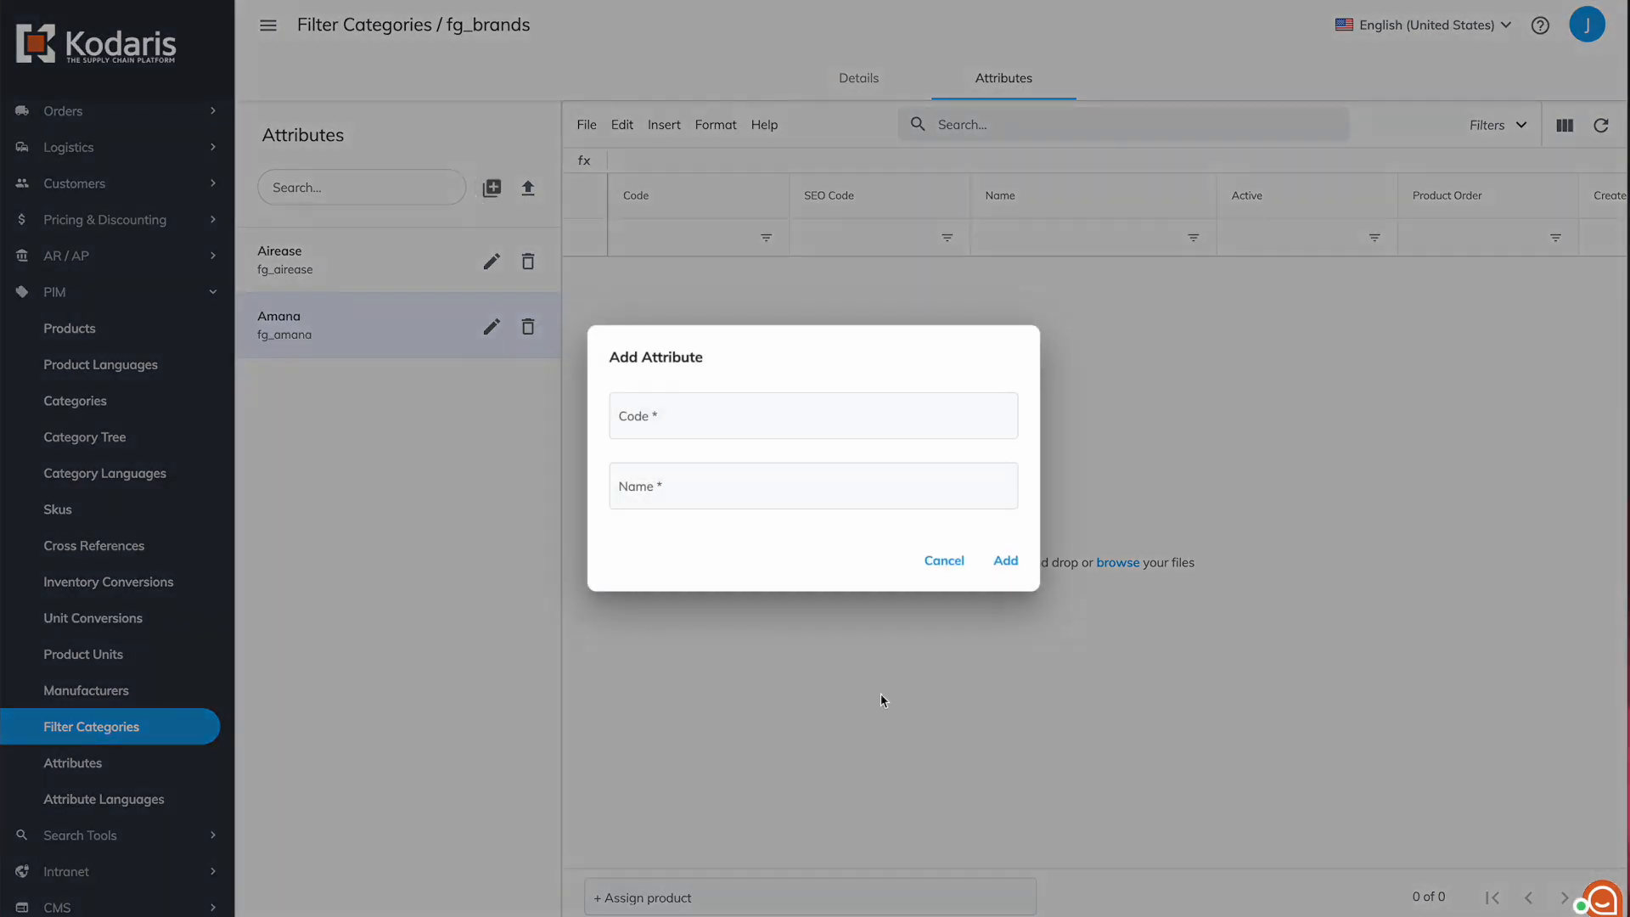
{"action": "left_click", "coordinate": [731, 434]}
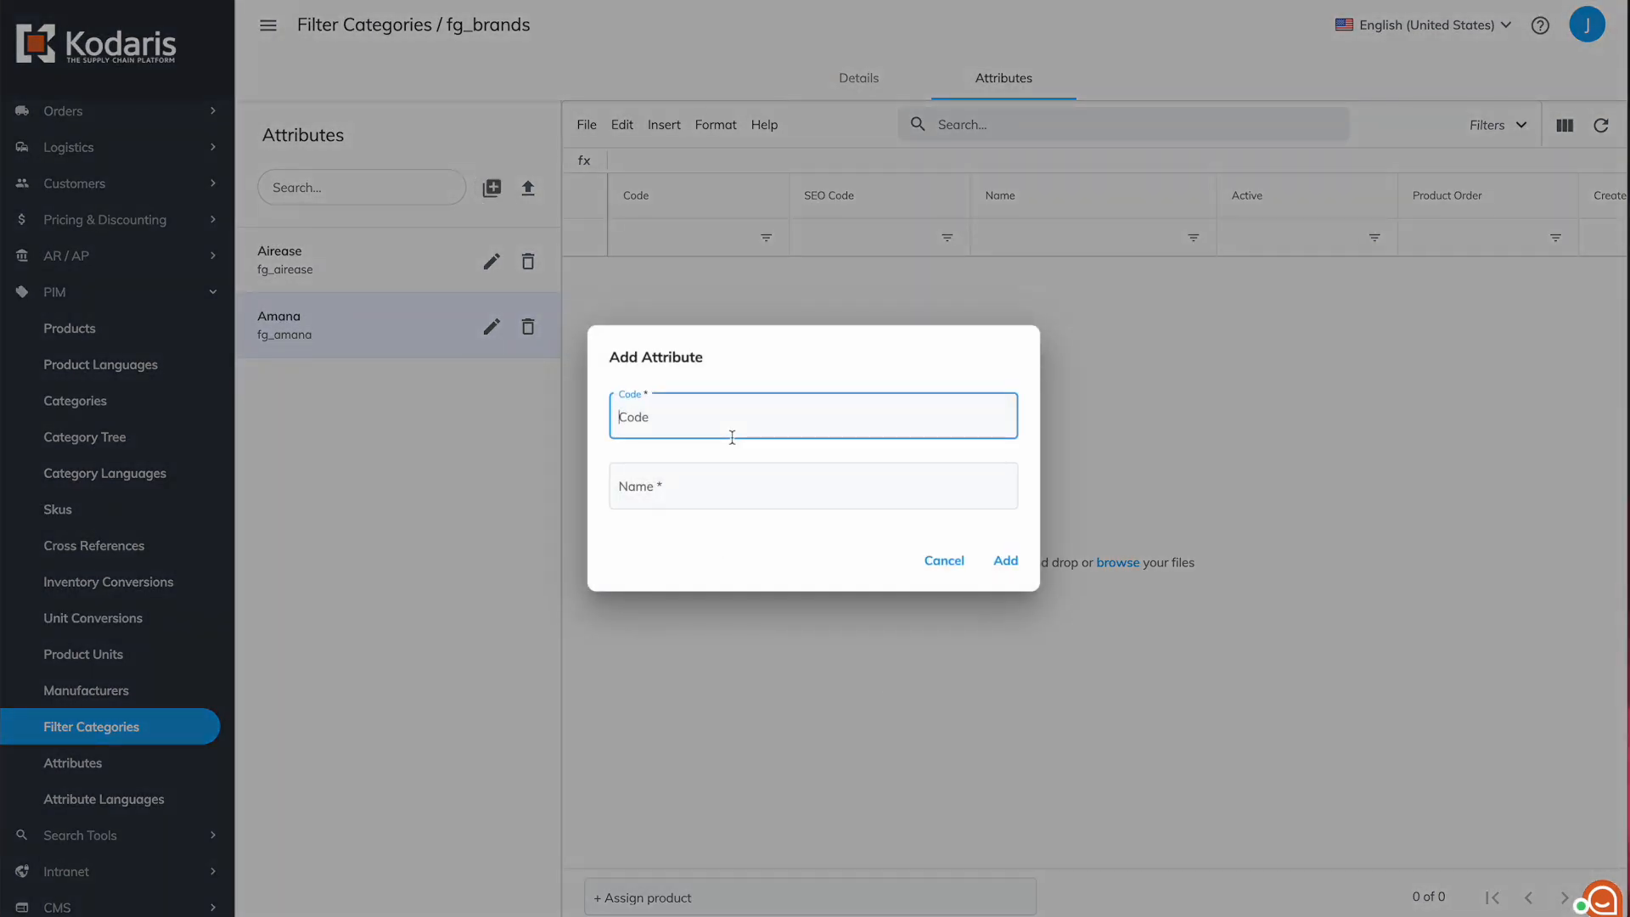
{"action": "type", "text": "goodman"}
{"action": "left_click", "coordinate": [800, 494]}
{"action": "type", "text": "Goodman"}
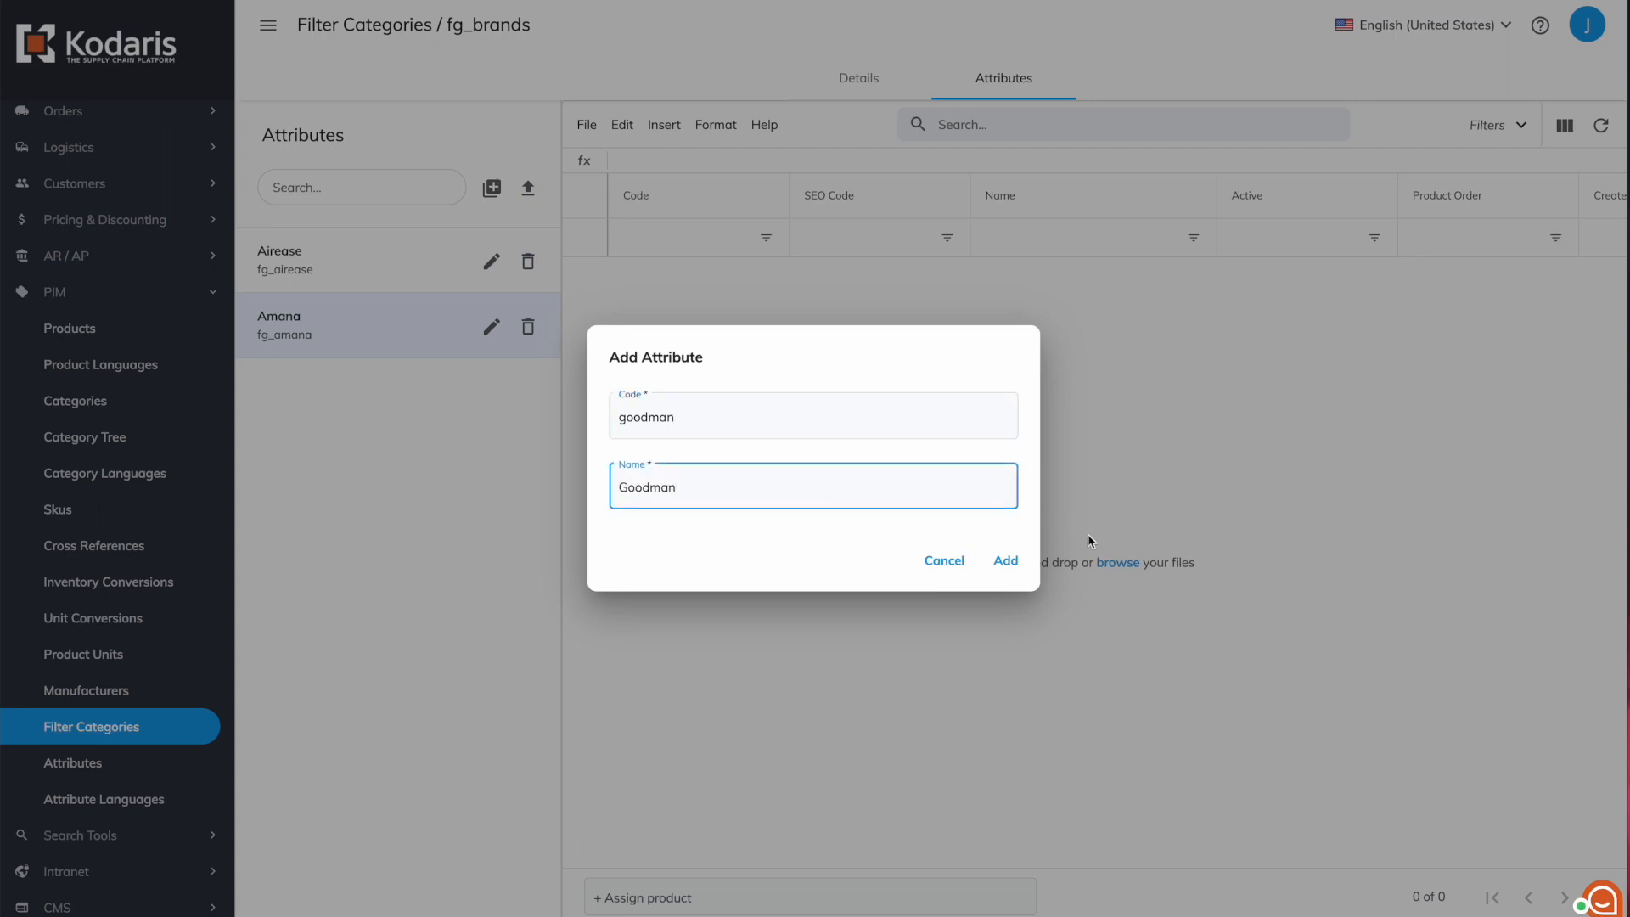
{"action": "left_click", "coordinate": [1006, 560]}
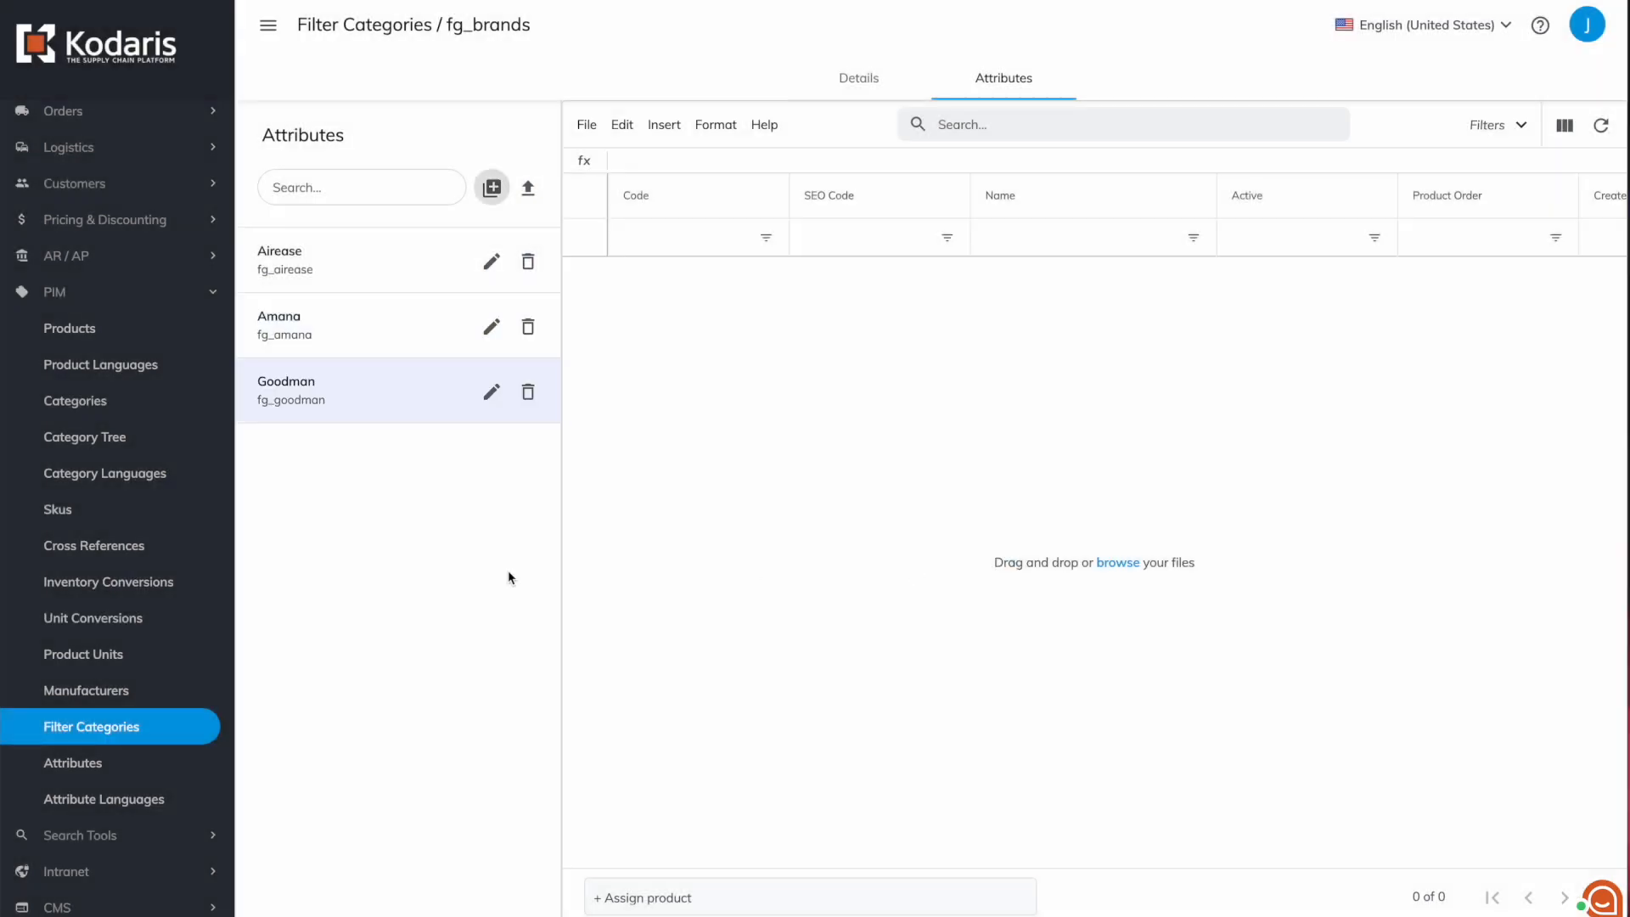
Assign the products ASX130601 and ASX130301 to the Amana attribute.
{"action": "left_click", "coordinate": [429, 331]}
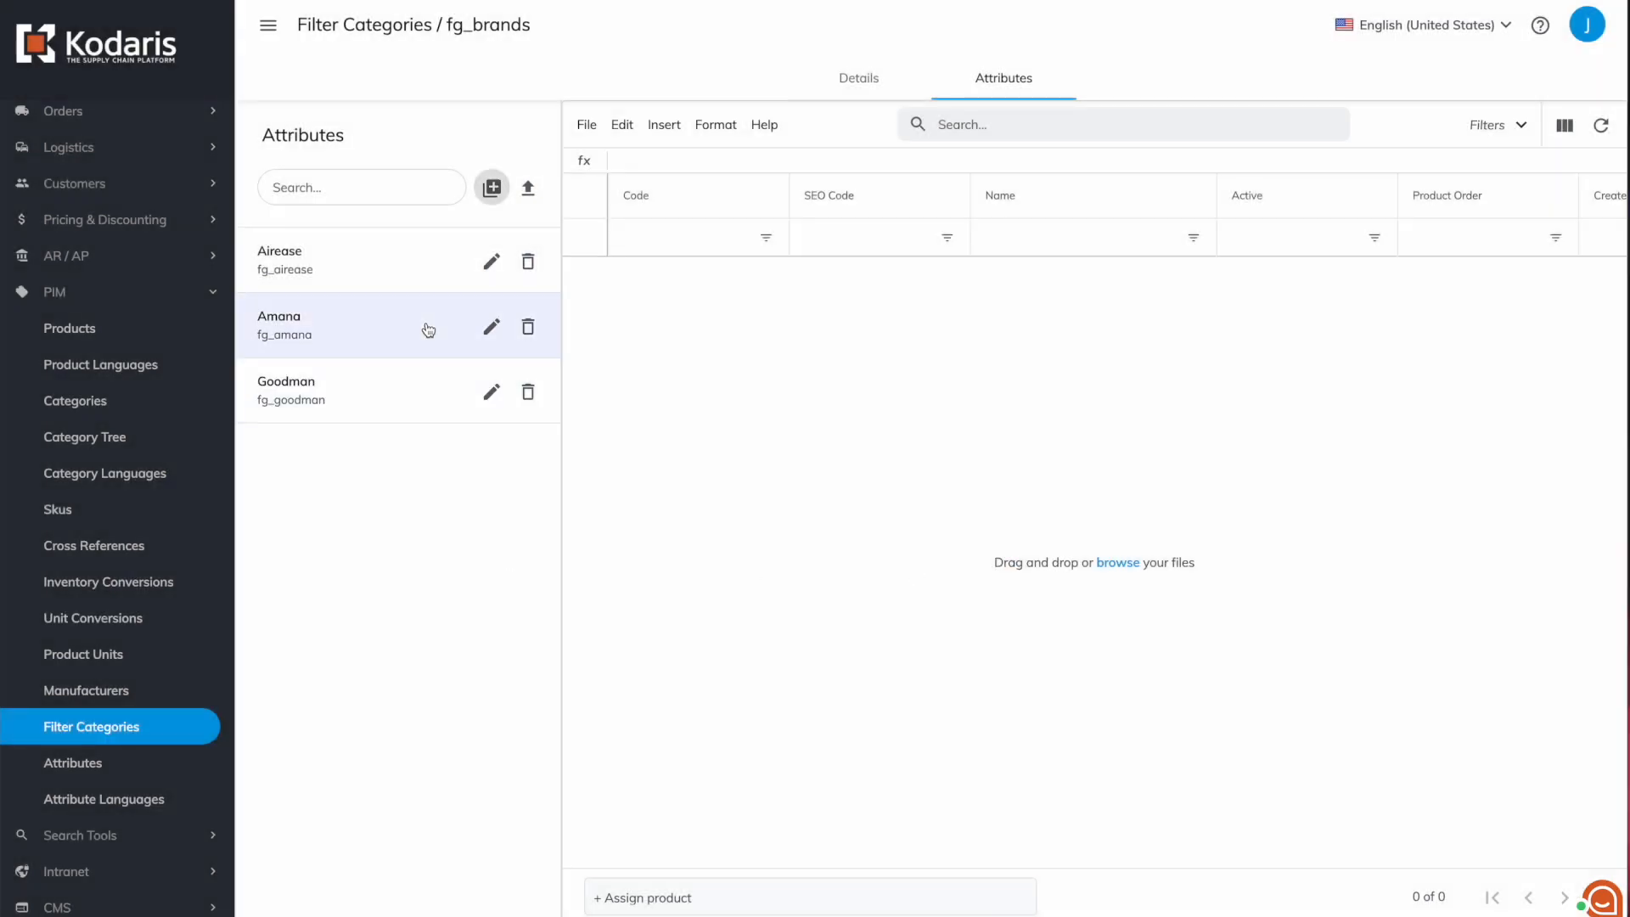
{"action": "left_click", "coordinate": [656, 893]}
{"action": "type", "text": "ASX"}
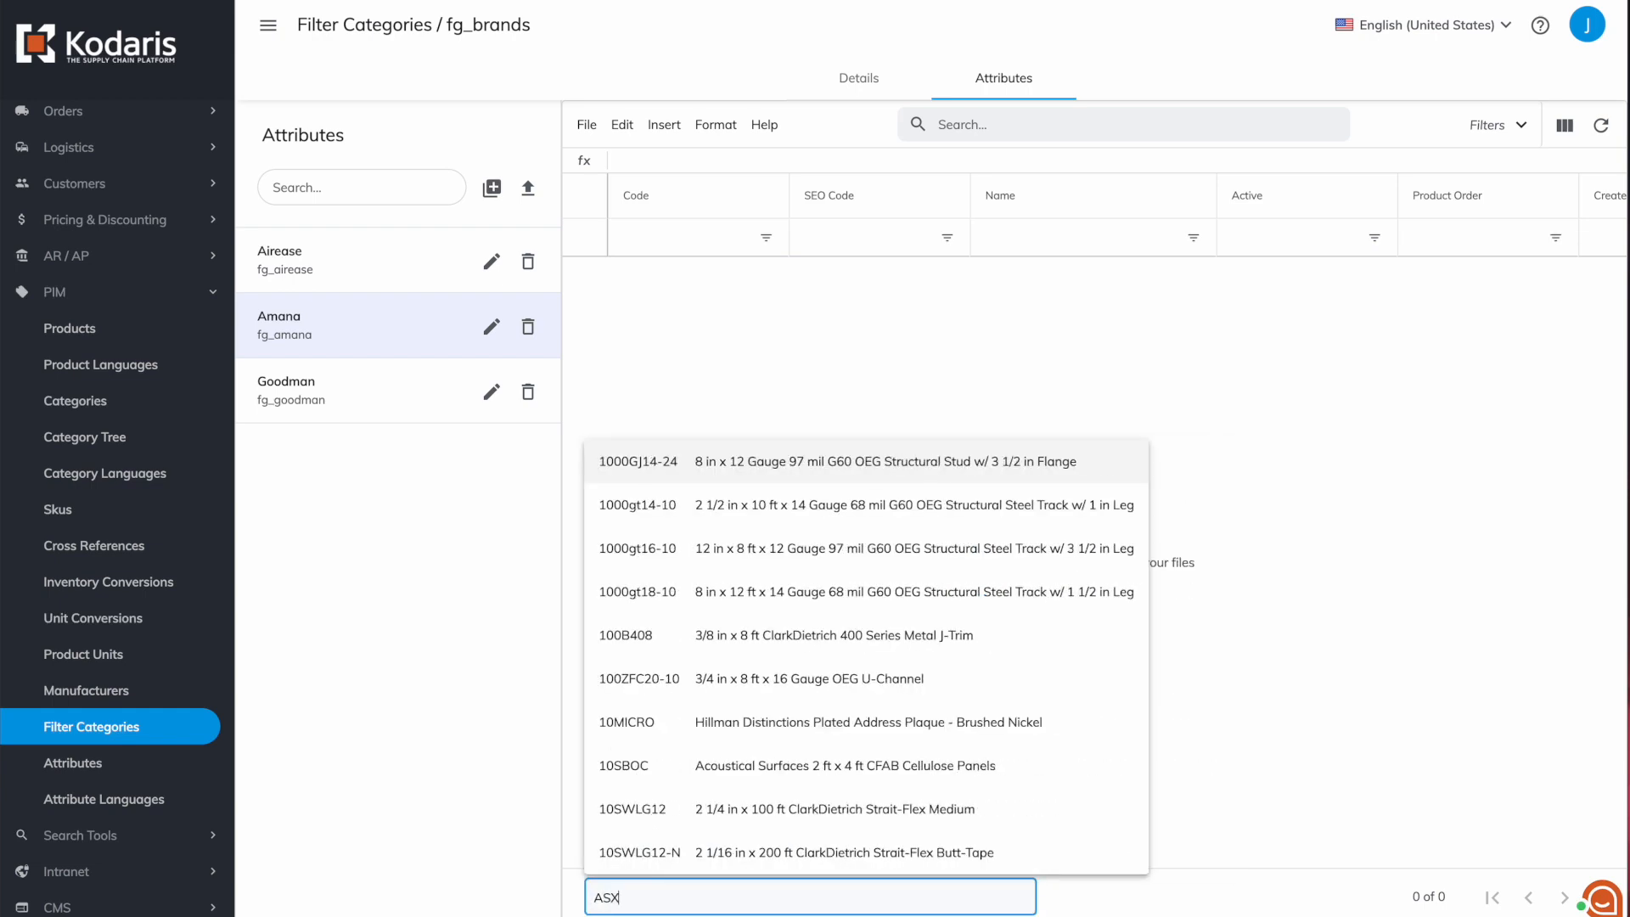
{"action": "type", "text": "130"}
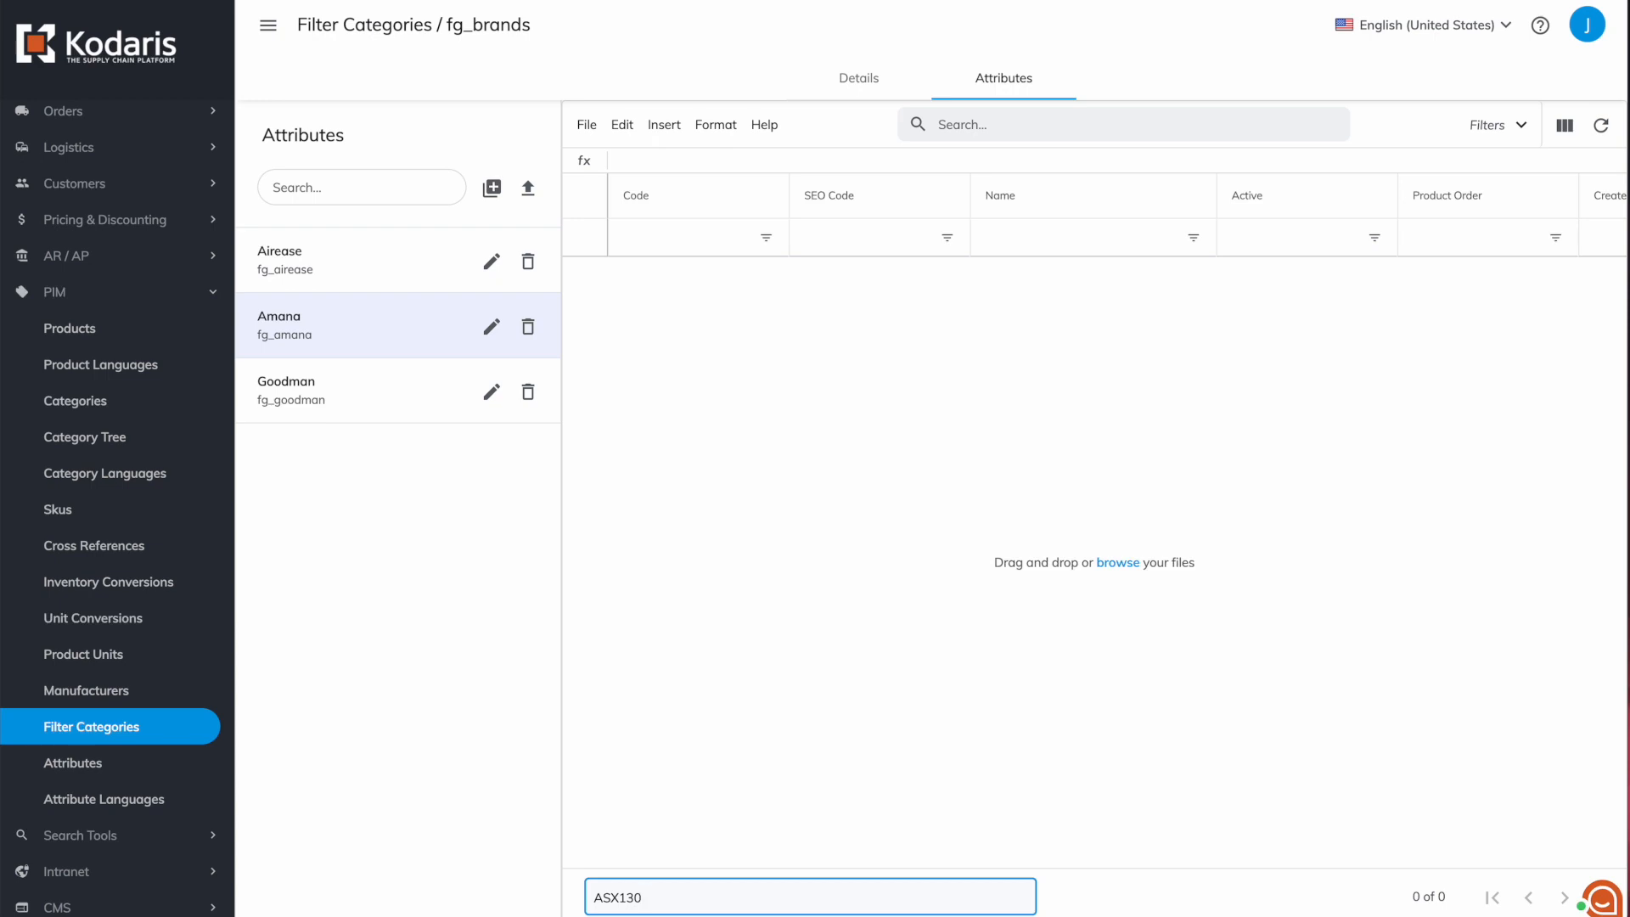
{"action": "type", "text": "601"}
{"action": "key", "text": "Return"}
{"action": "type", "text": "AS"}
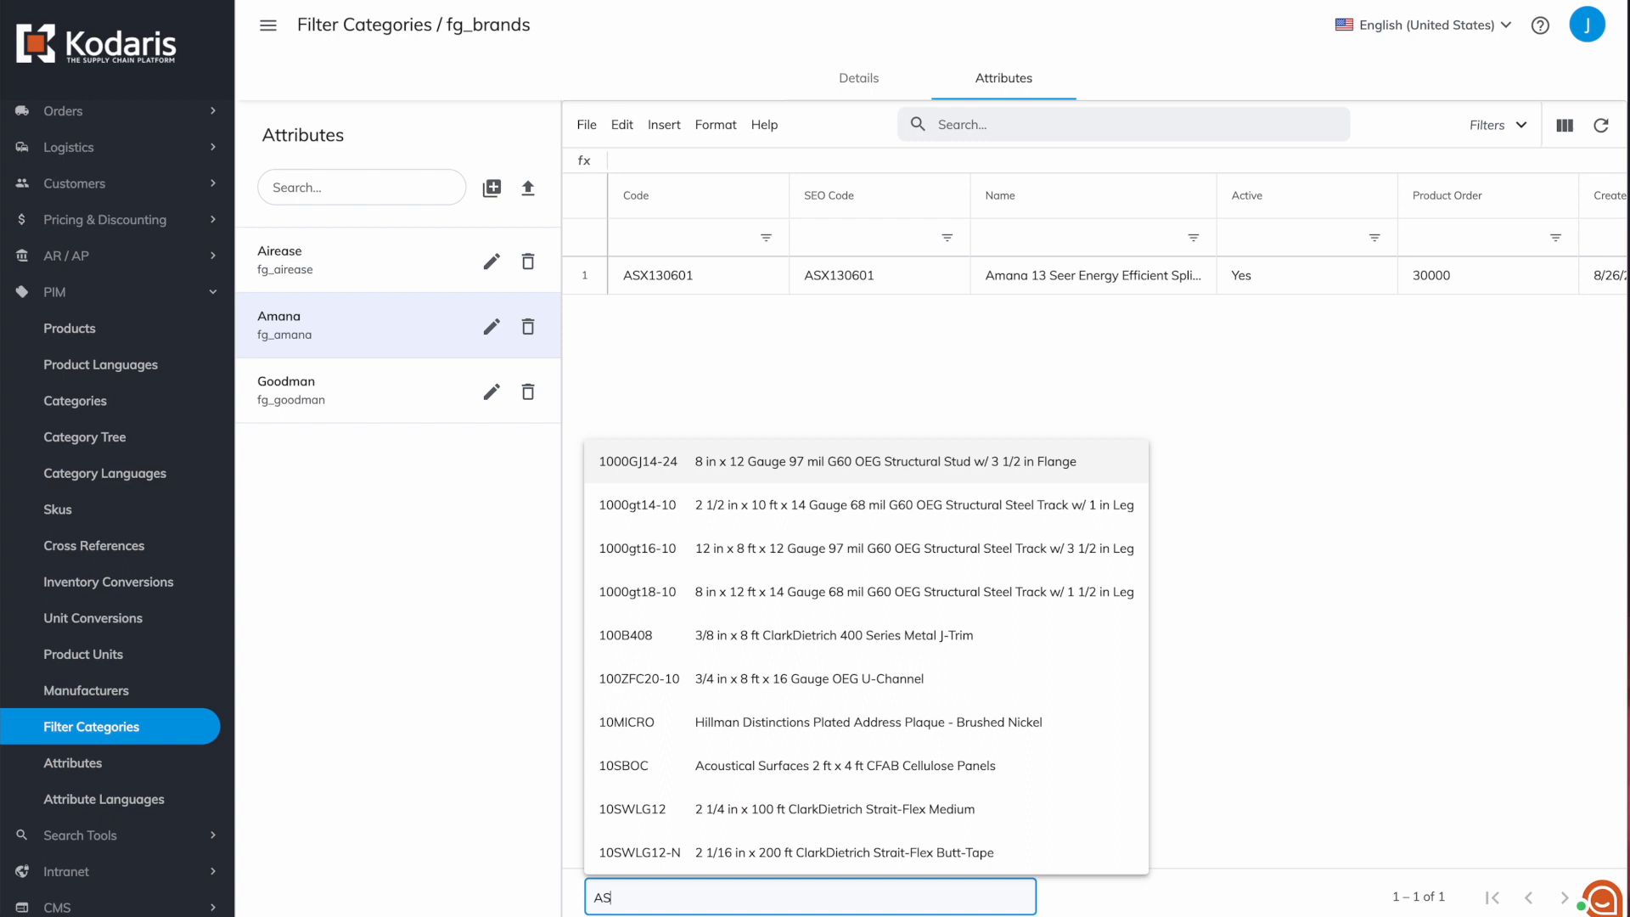
{"action": "type", "text": "X13"}
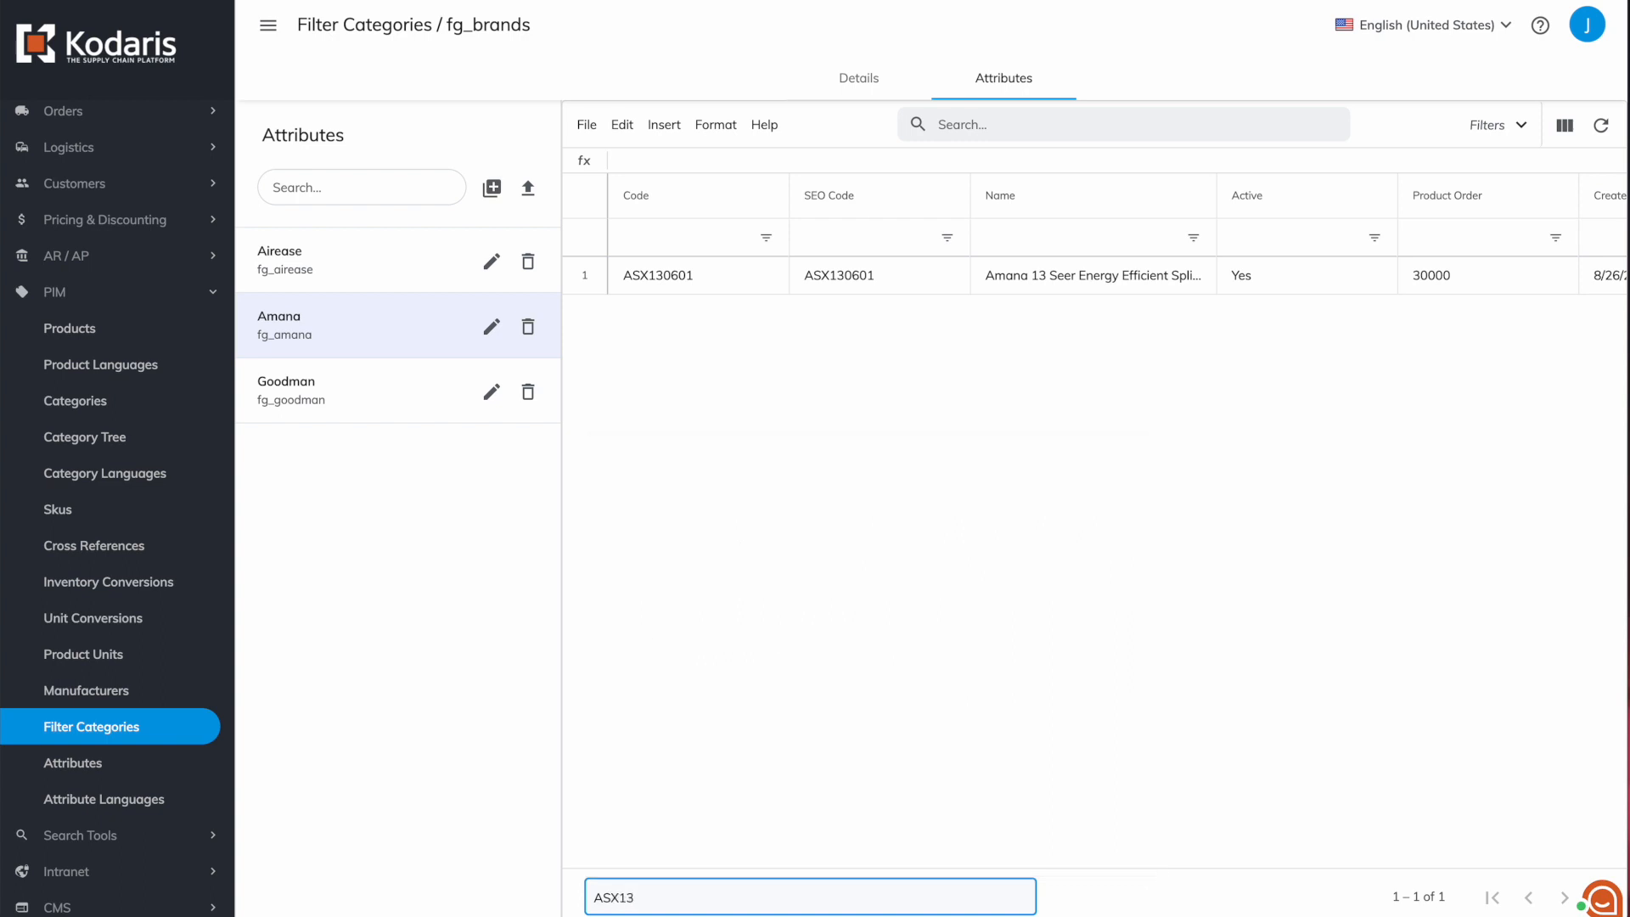
{"action": "type", "text": "0301"}
{"action": "key", "text": "Return"}
Assign the products CAUF3131B6 and CAUF4860D6 to the Goodman attribute.
{"action": "left_click", "coordinate": [346, 407]}
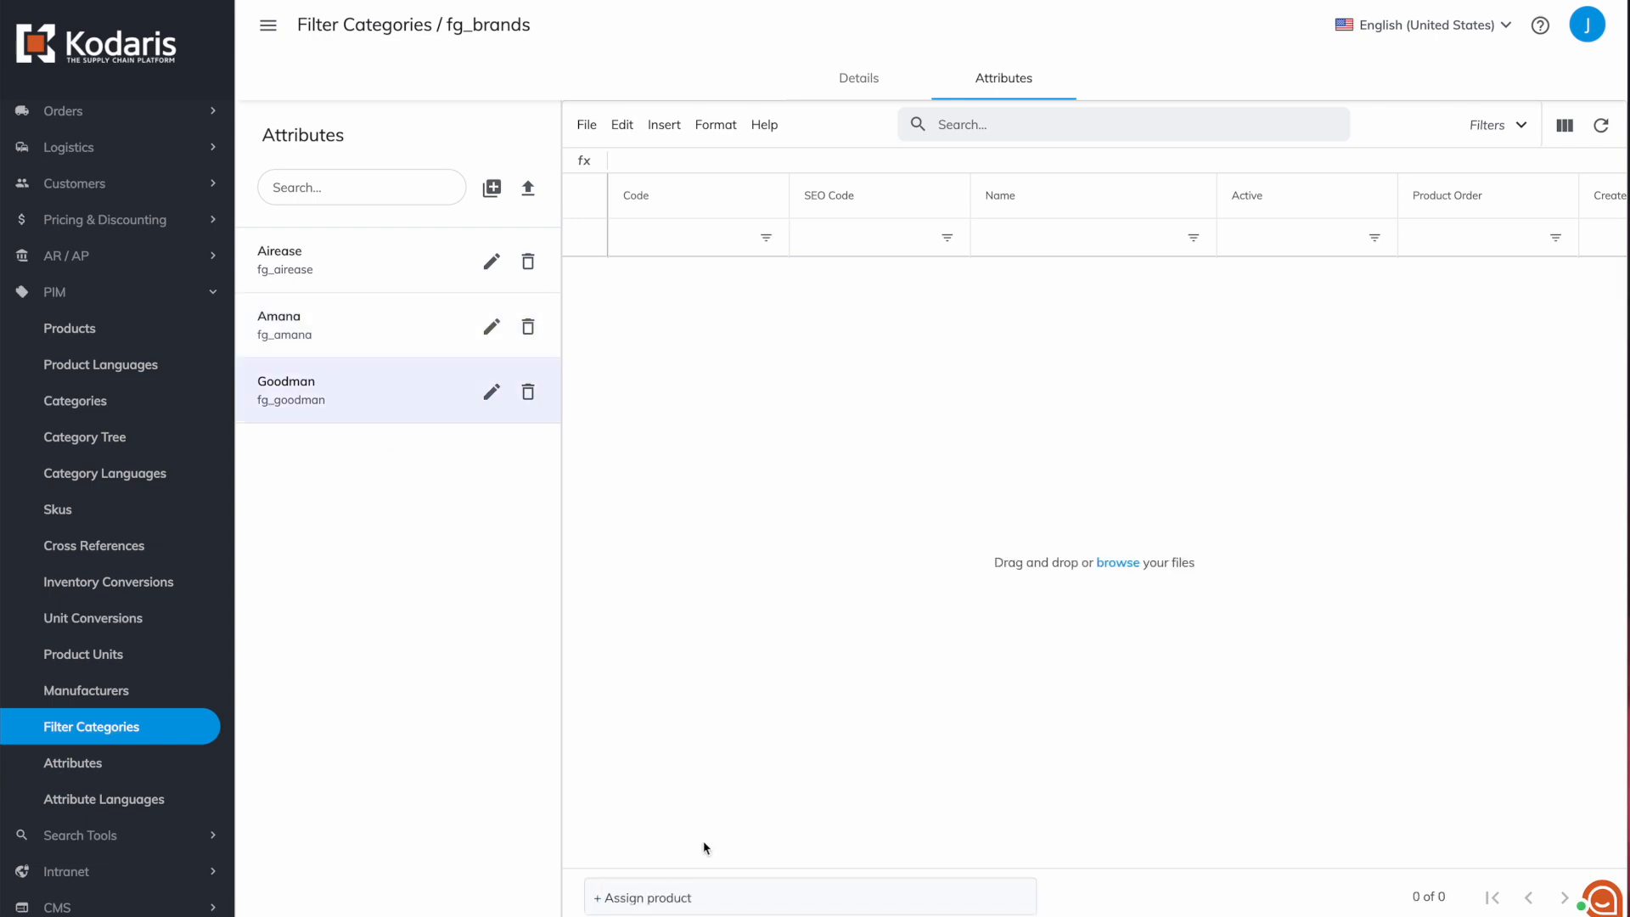
{"action": "left_click", "coordinate": [710, 890]}
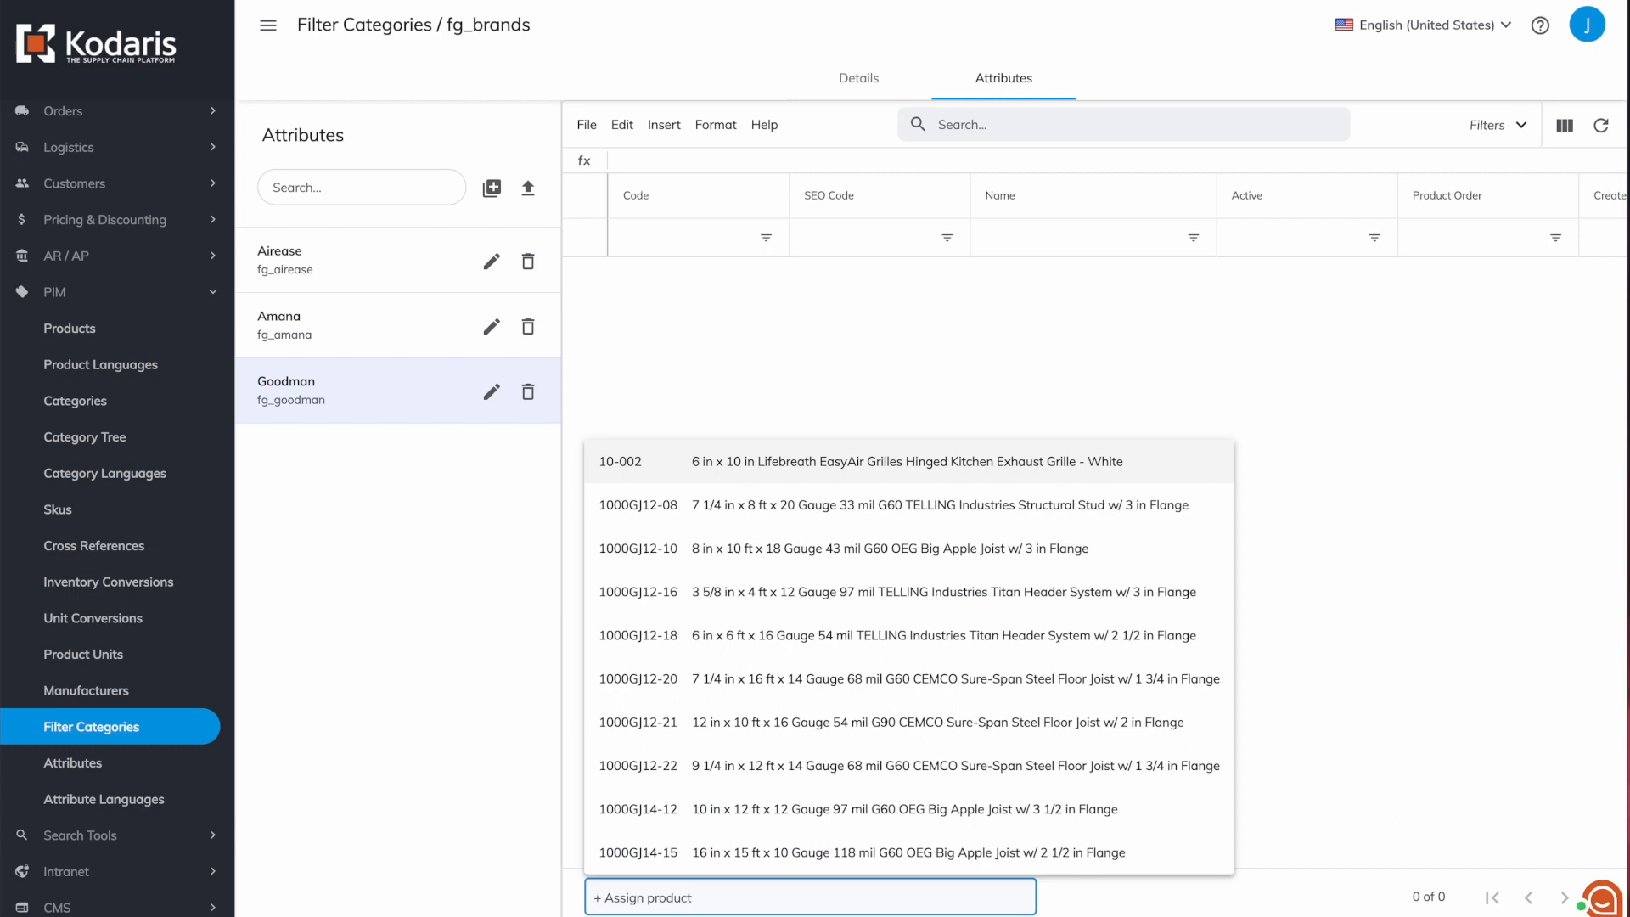
{"action": "type", "text": "CAU"}
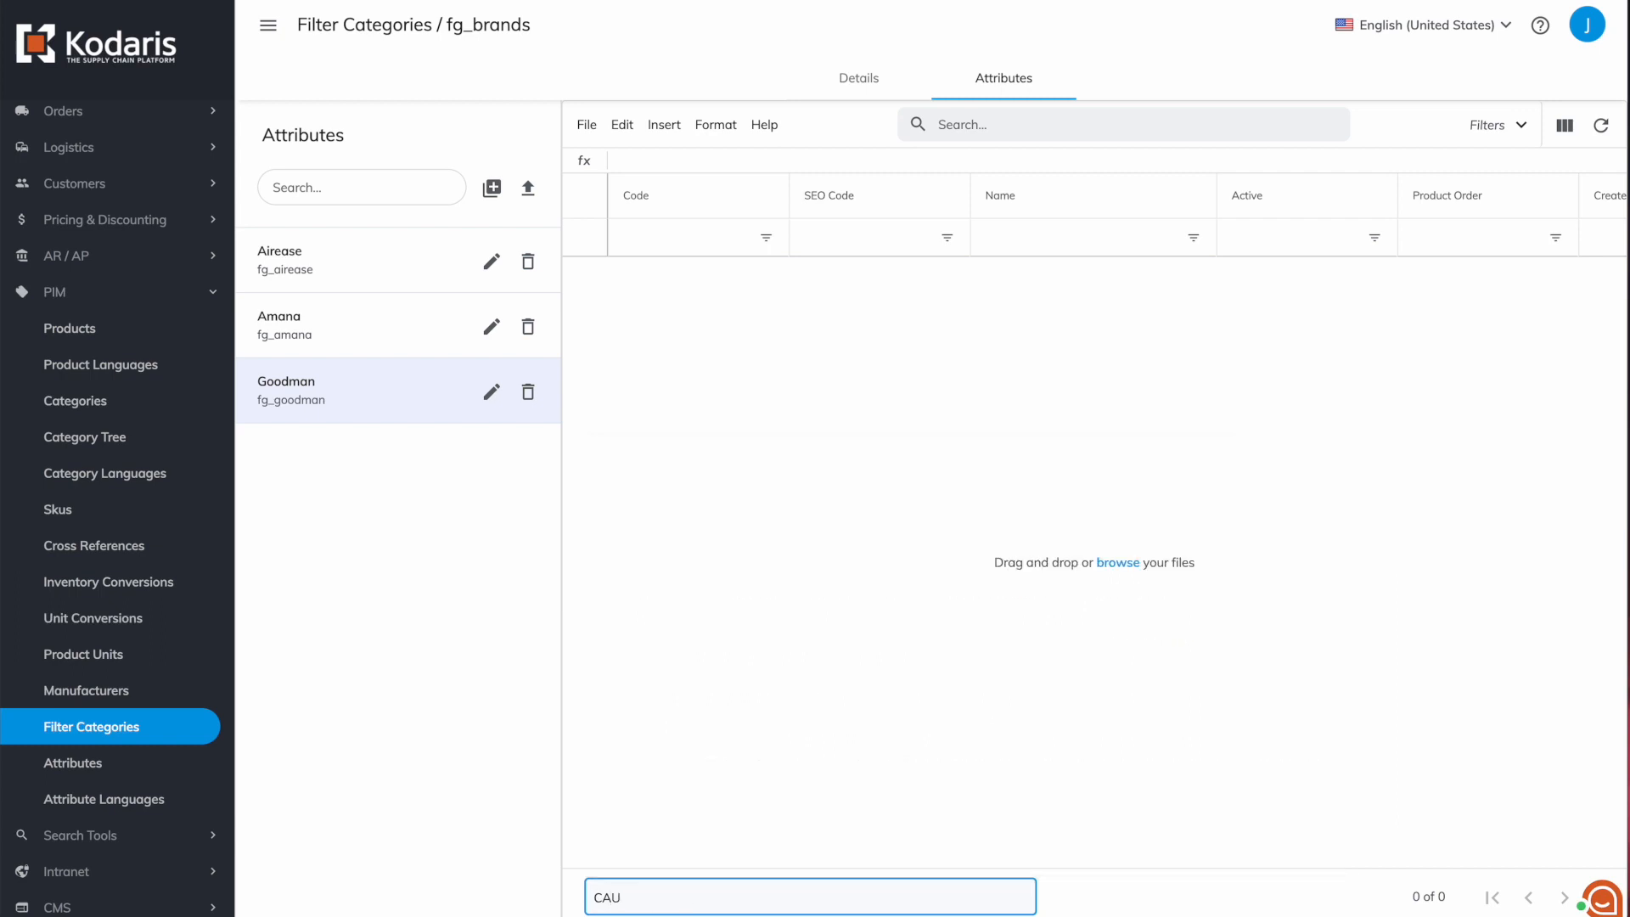
{"action": "type", "text": "F"}
{"action": "type", "text": "48"}
{"action": "type", "text": "60"}
{"action": "type", "text": "DA"}
{"action": "type", "text": "6"}
{"action": "key", "text": "Return"}
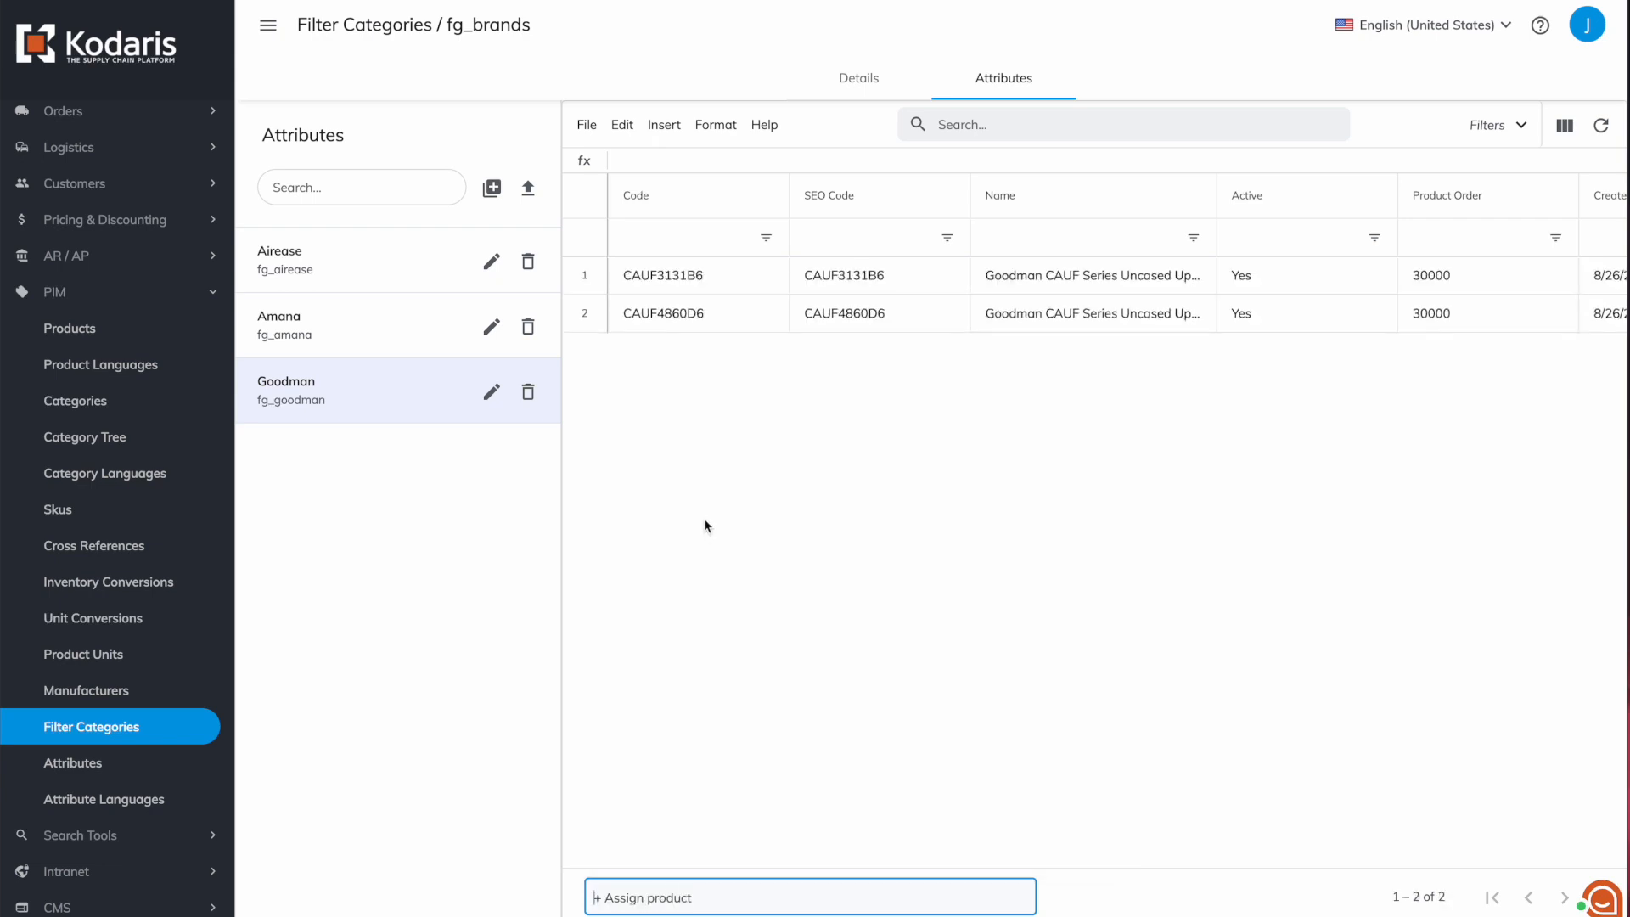
{"action": "left_click", "coordinate": [705, 521]}
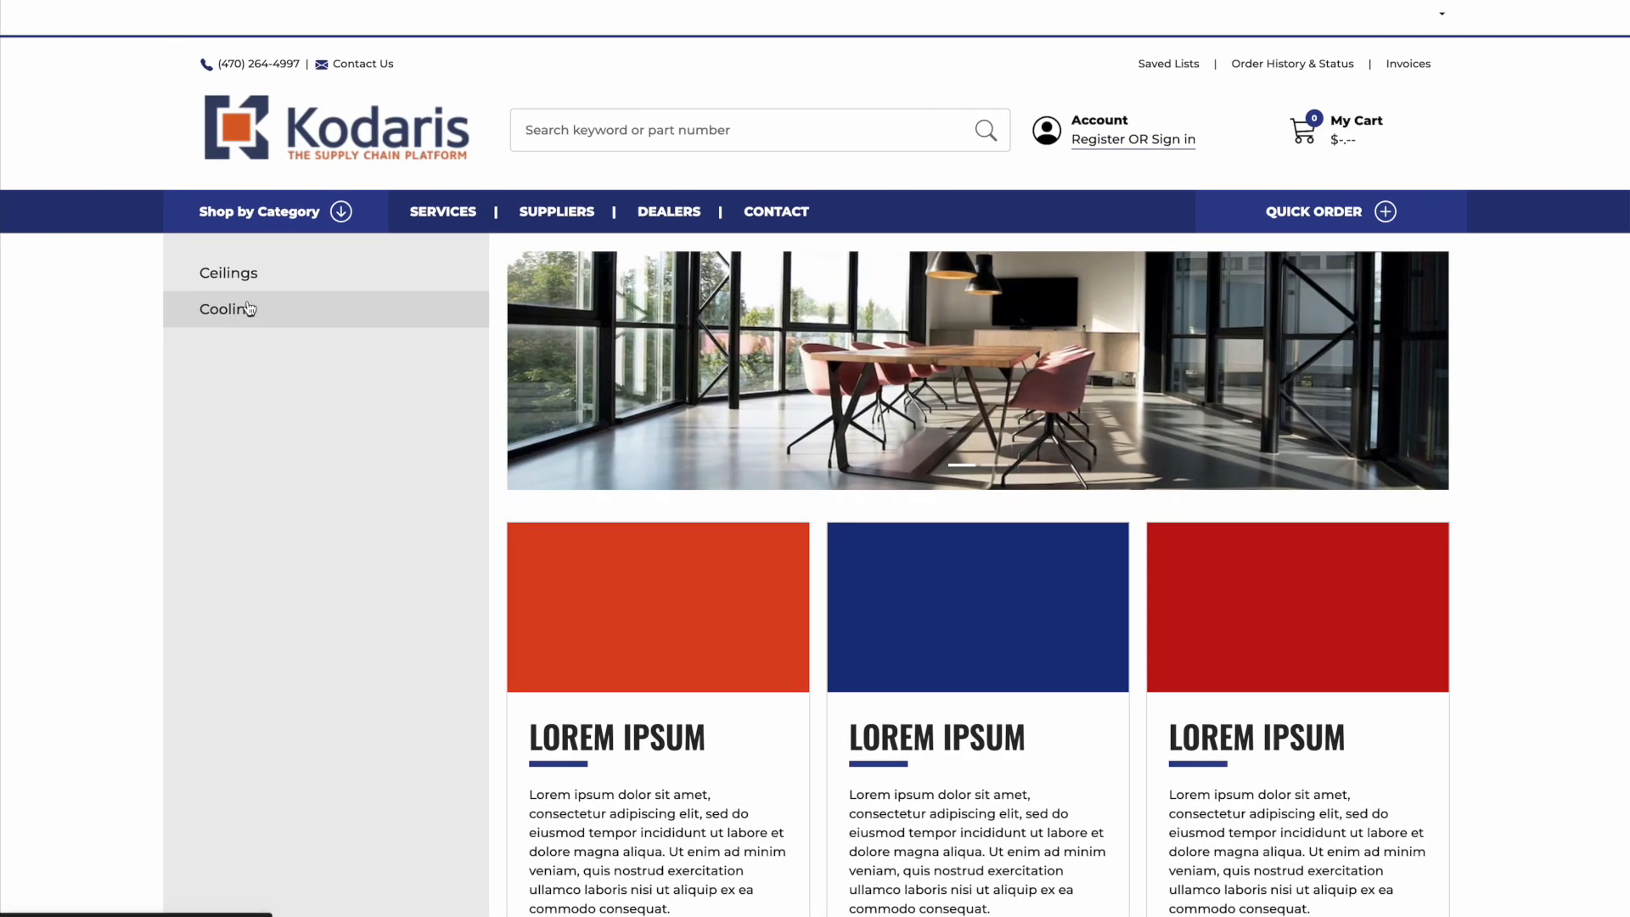
Open the Cooling category on the Kodaris storefront and check the options of its Brands filter.
{"action": "left_click", "coordinate": [247, 309]}
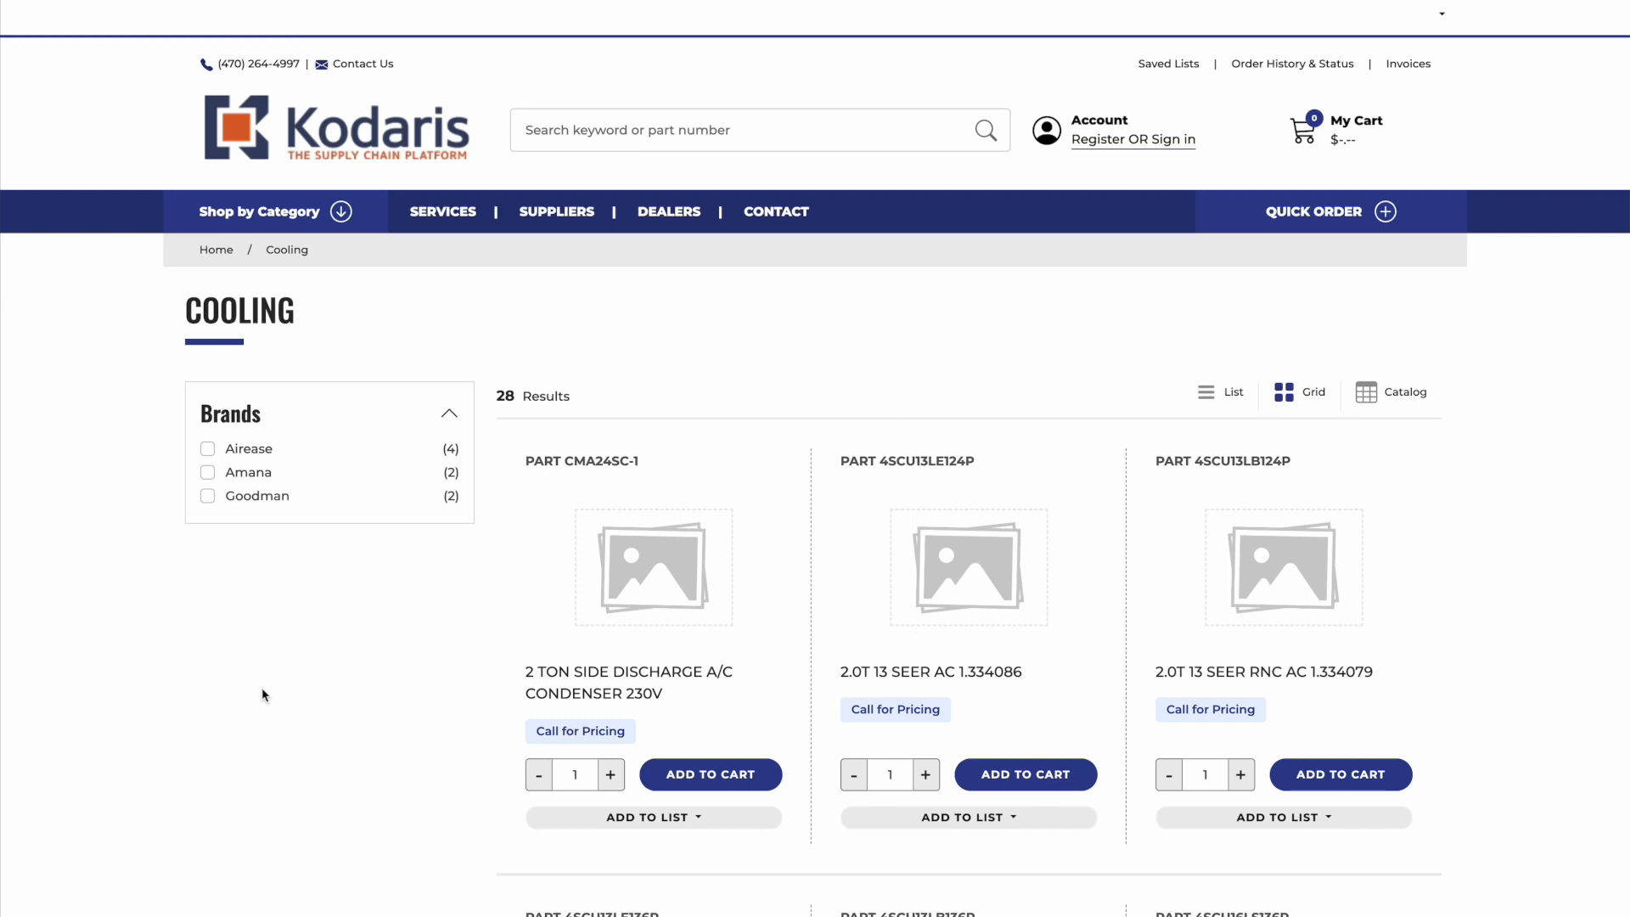
{"action": "left_click_drag", "start_coordinate": [293, 413], "coordinate": [180, 422]}
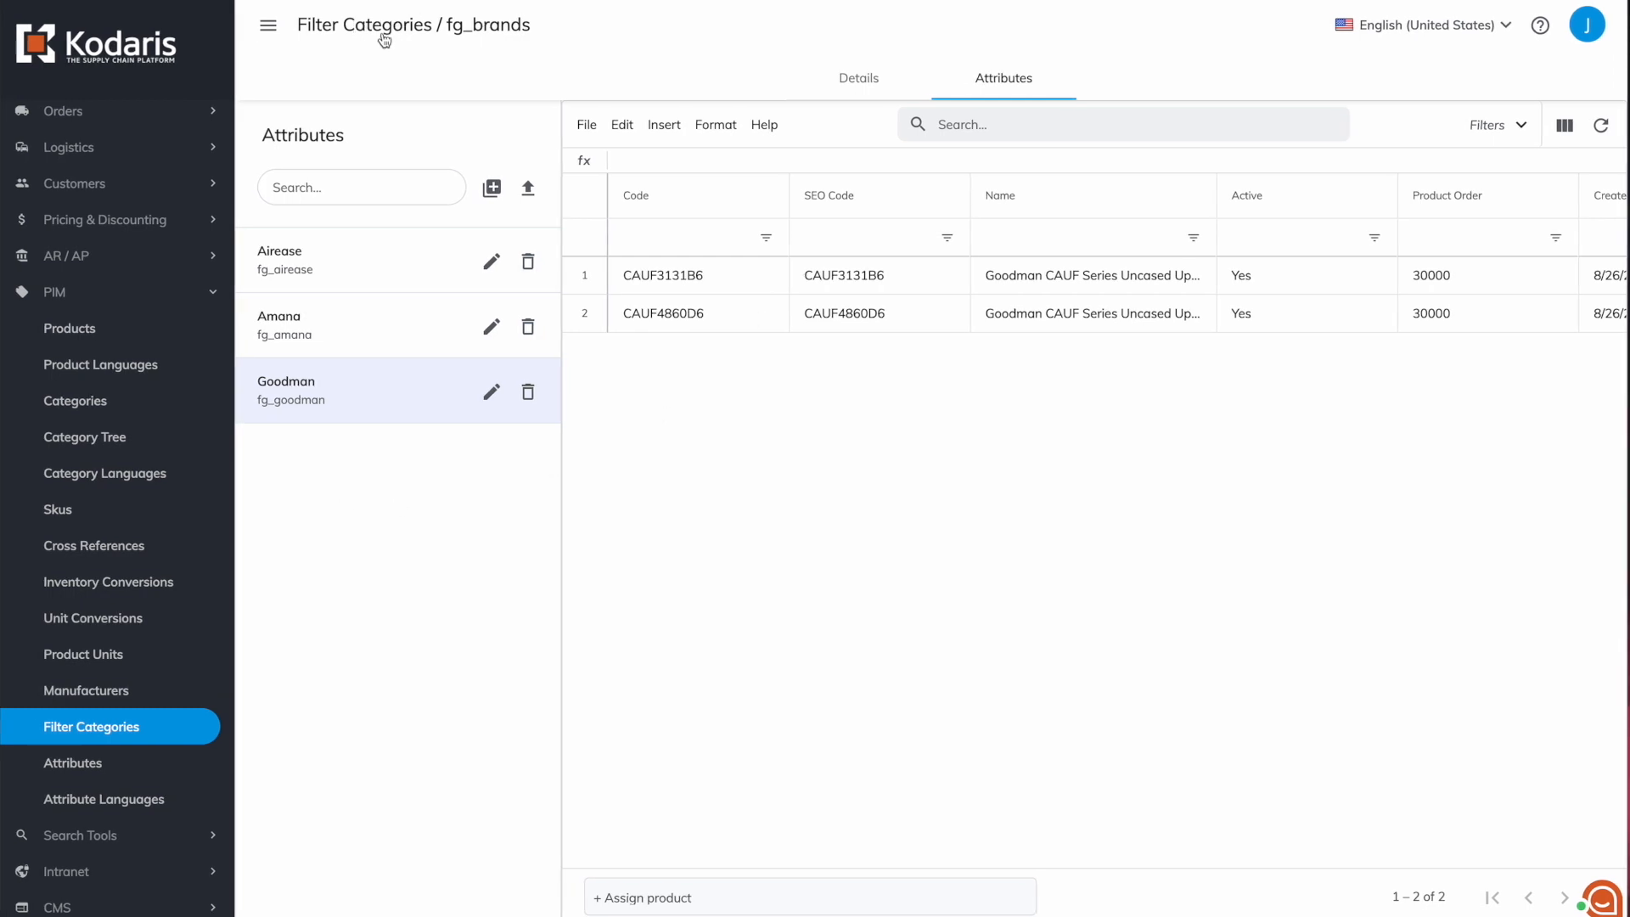
Rename the fg_brands filter category to "Awesome Brands!" in the filter categories list.
{"action": "left_click", "coordinate": [369, 30]}
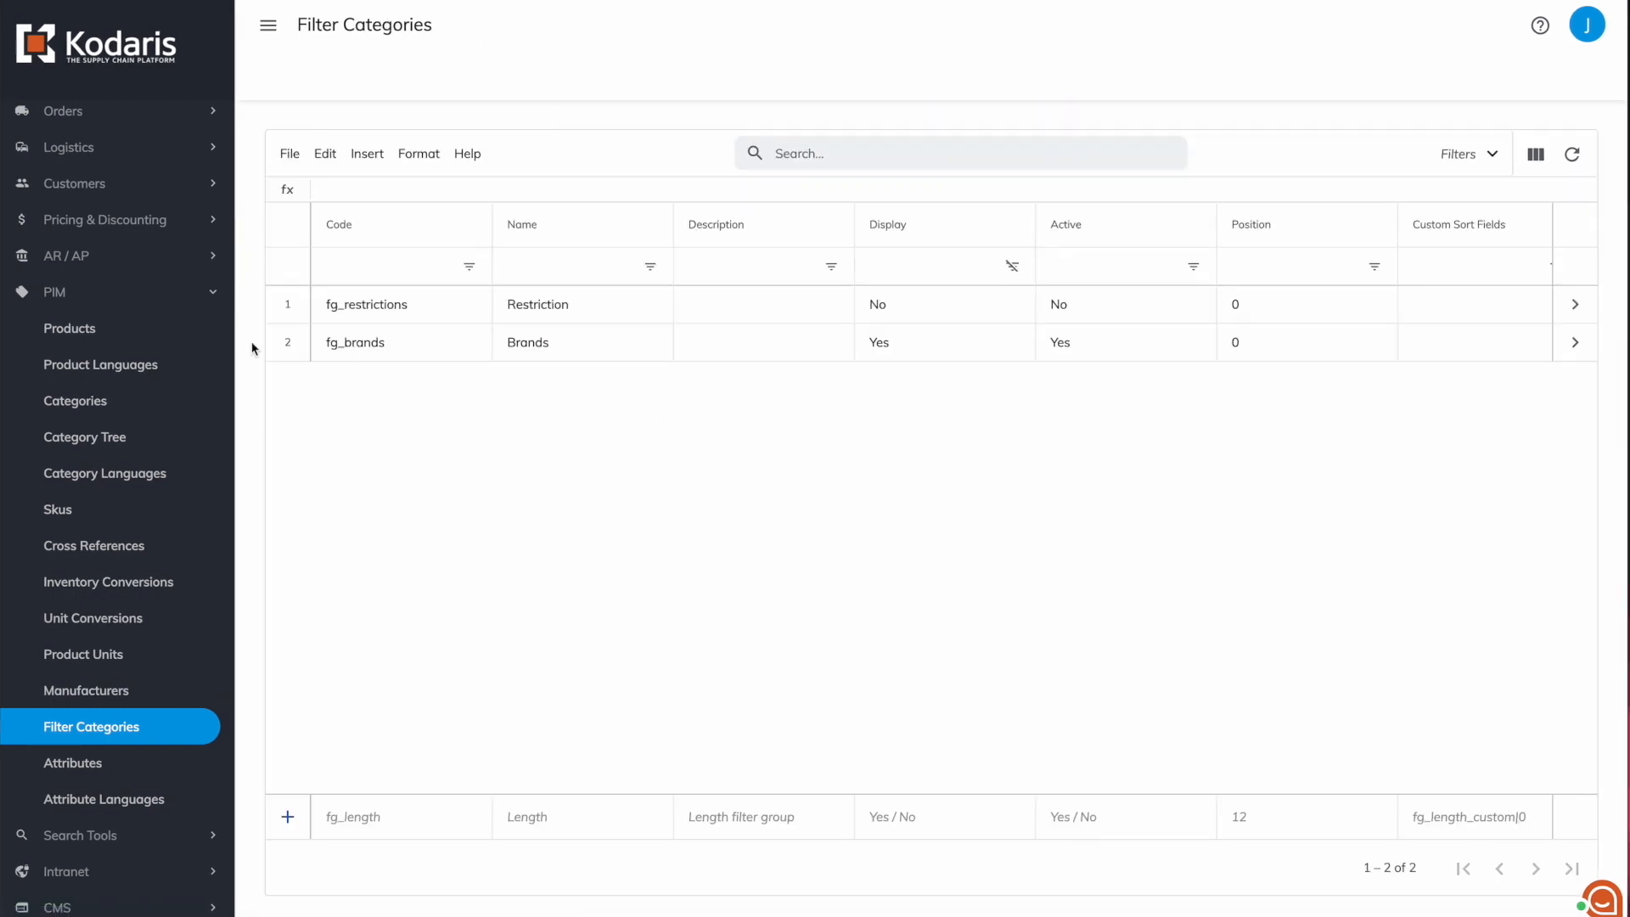
{"action": "left_click", "coordinate": [560, 347]}
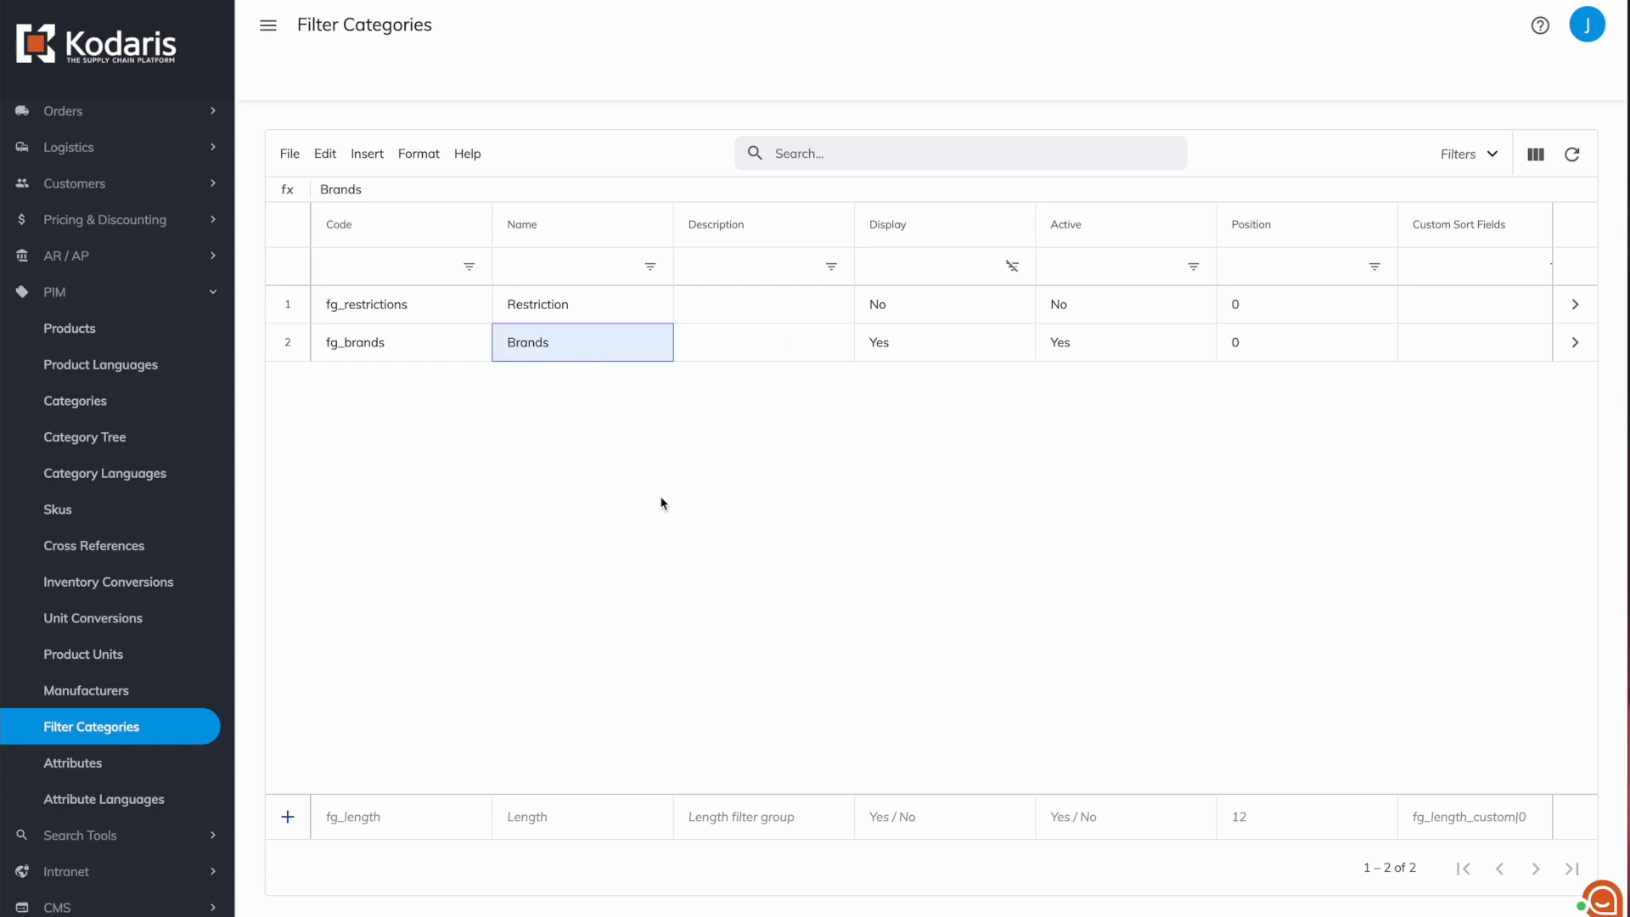
{"action": "left_click", "coordinate": [1572, 343]}
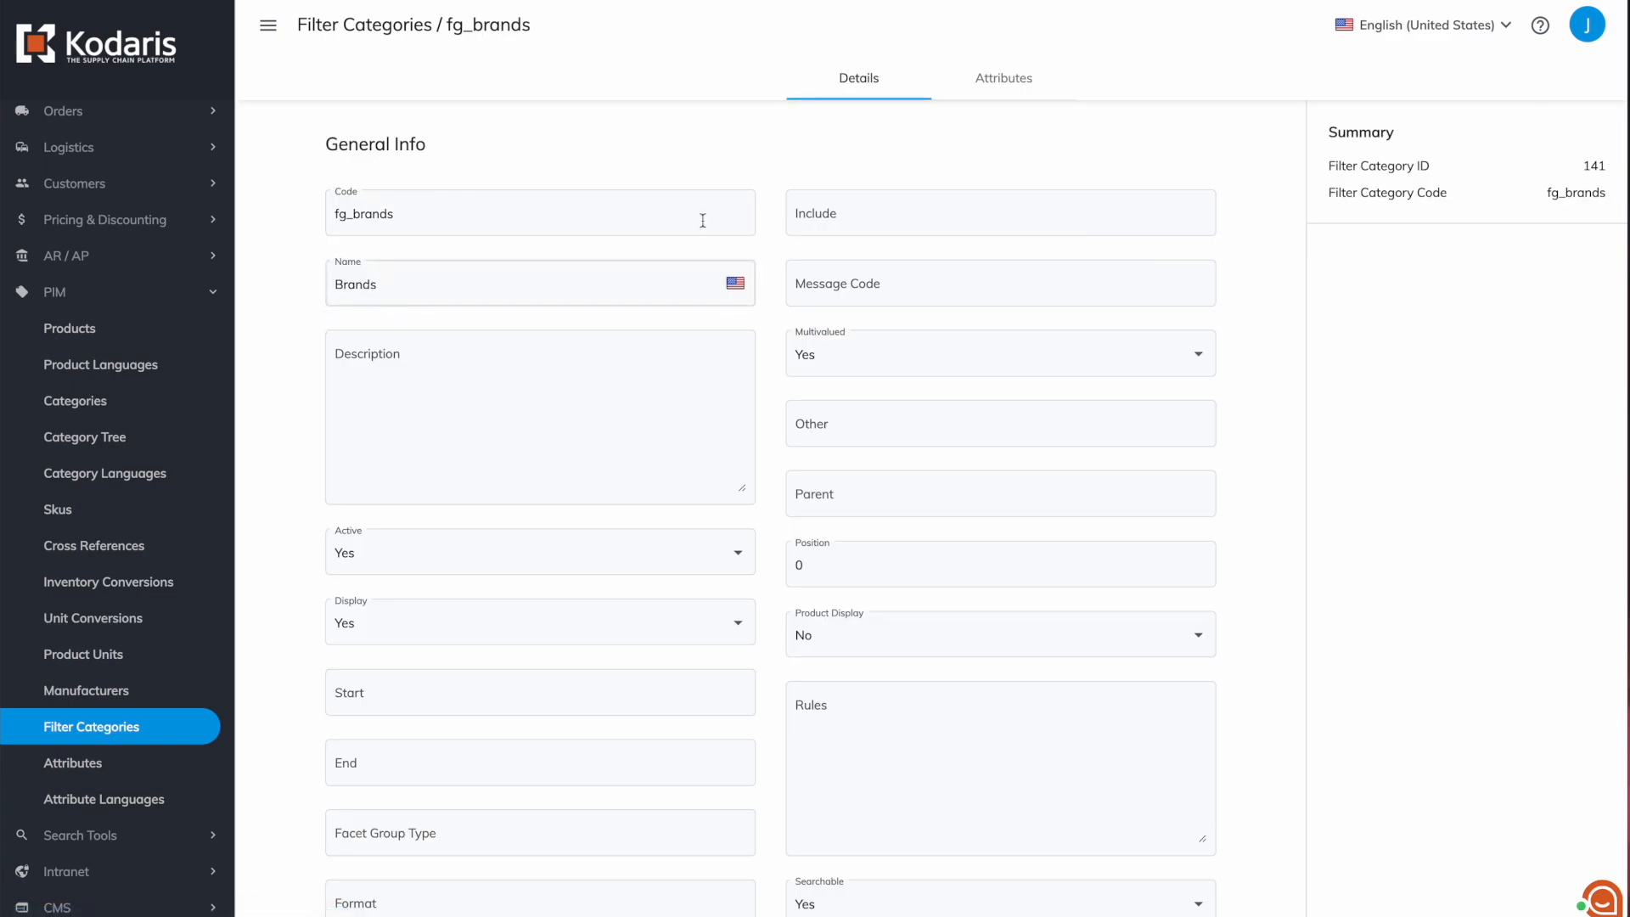
{"action": "left_click", "coordinate": [377, 29]}
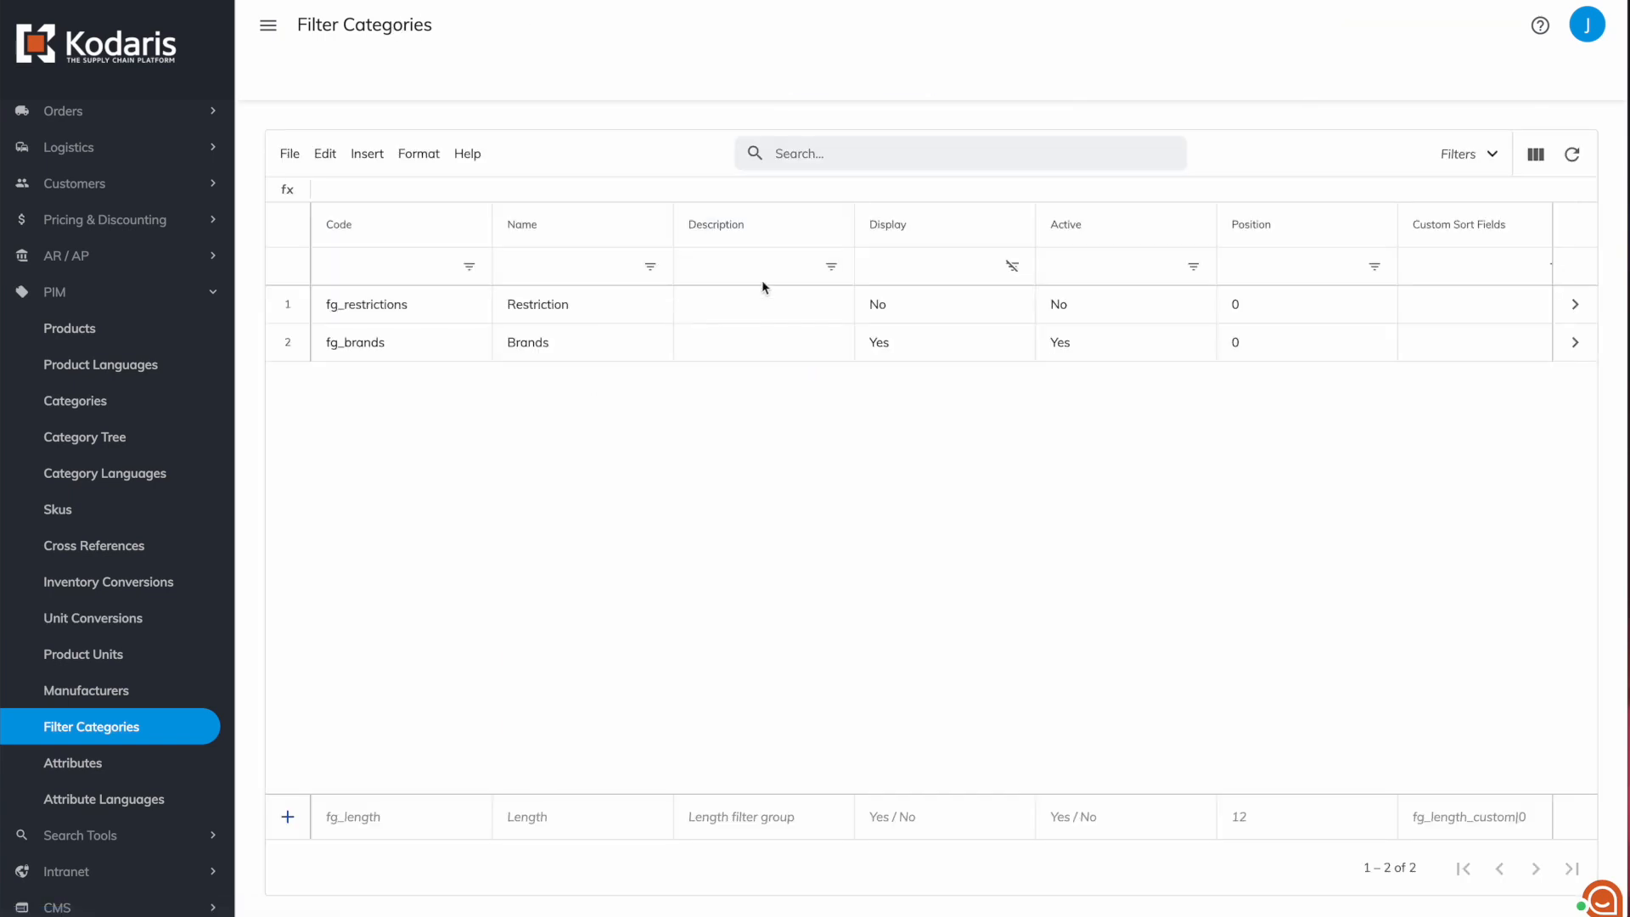
{"action": "double_click", "coordinate": [599, 333]}
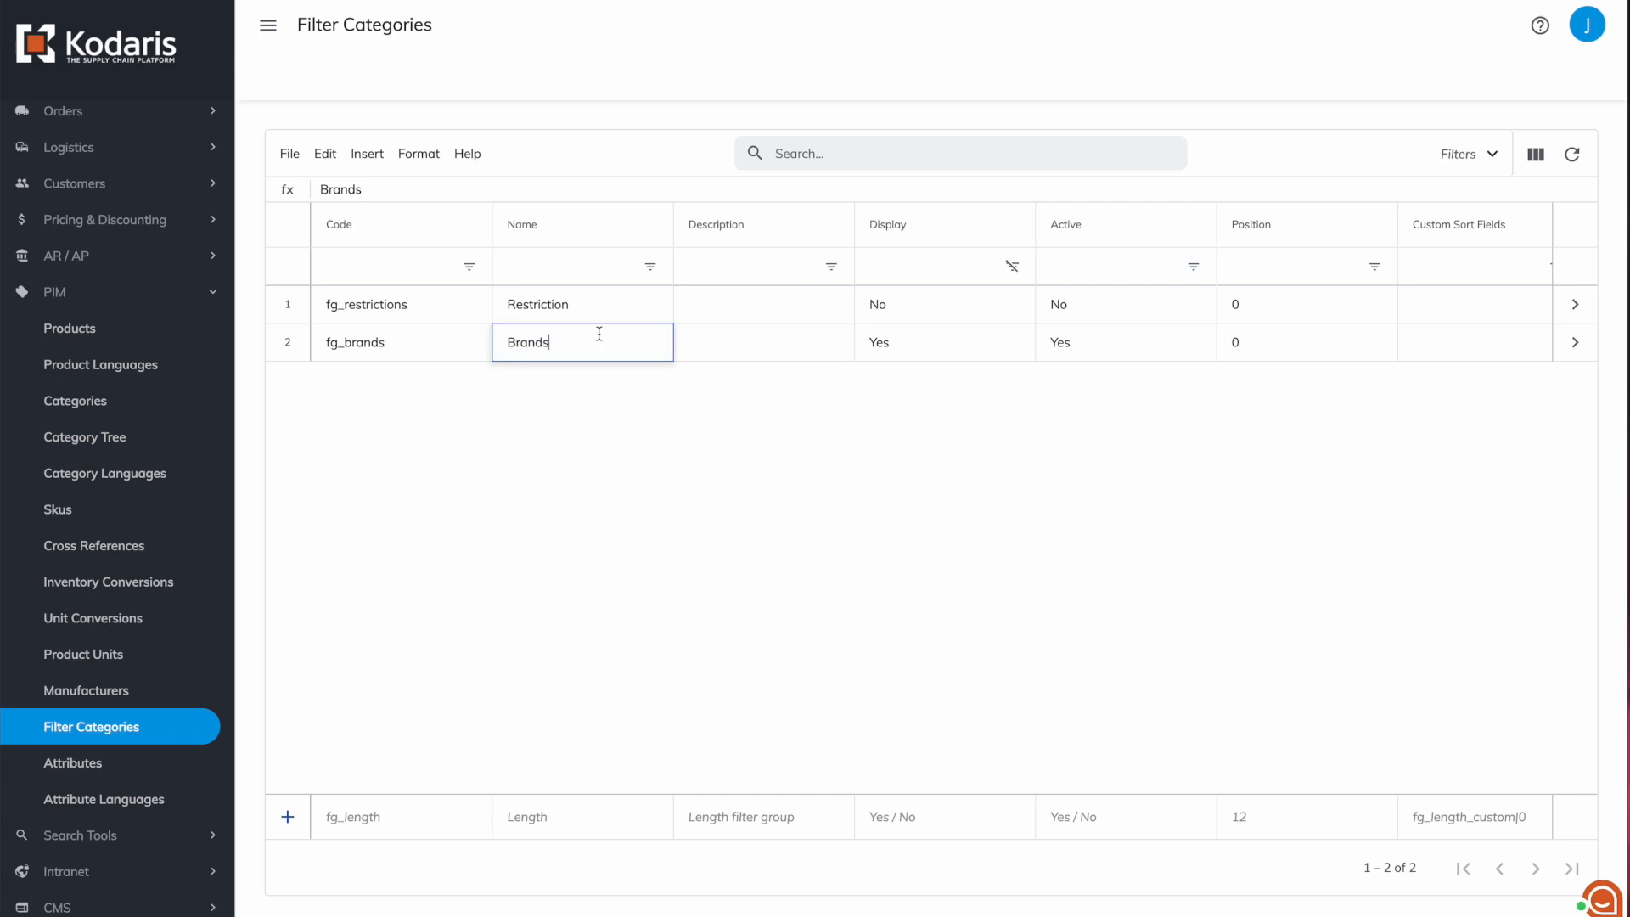
{"action": "key", "text": "Left"}
{"action": "key", "text": "Left"}
{"action": "key", "text": "Left"}
{"action": "key", "text": "Left"}
{"action": "key", "text": "Left"}
{"action": "type", "text": "Awesome"}
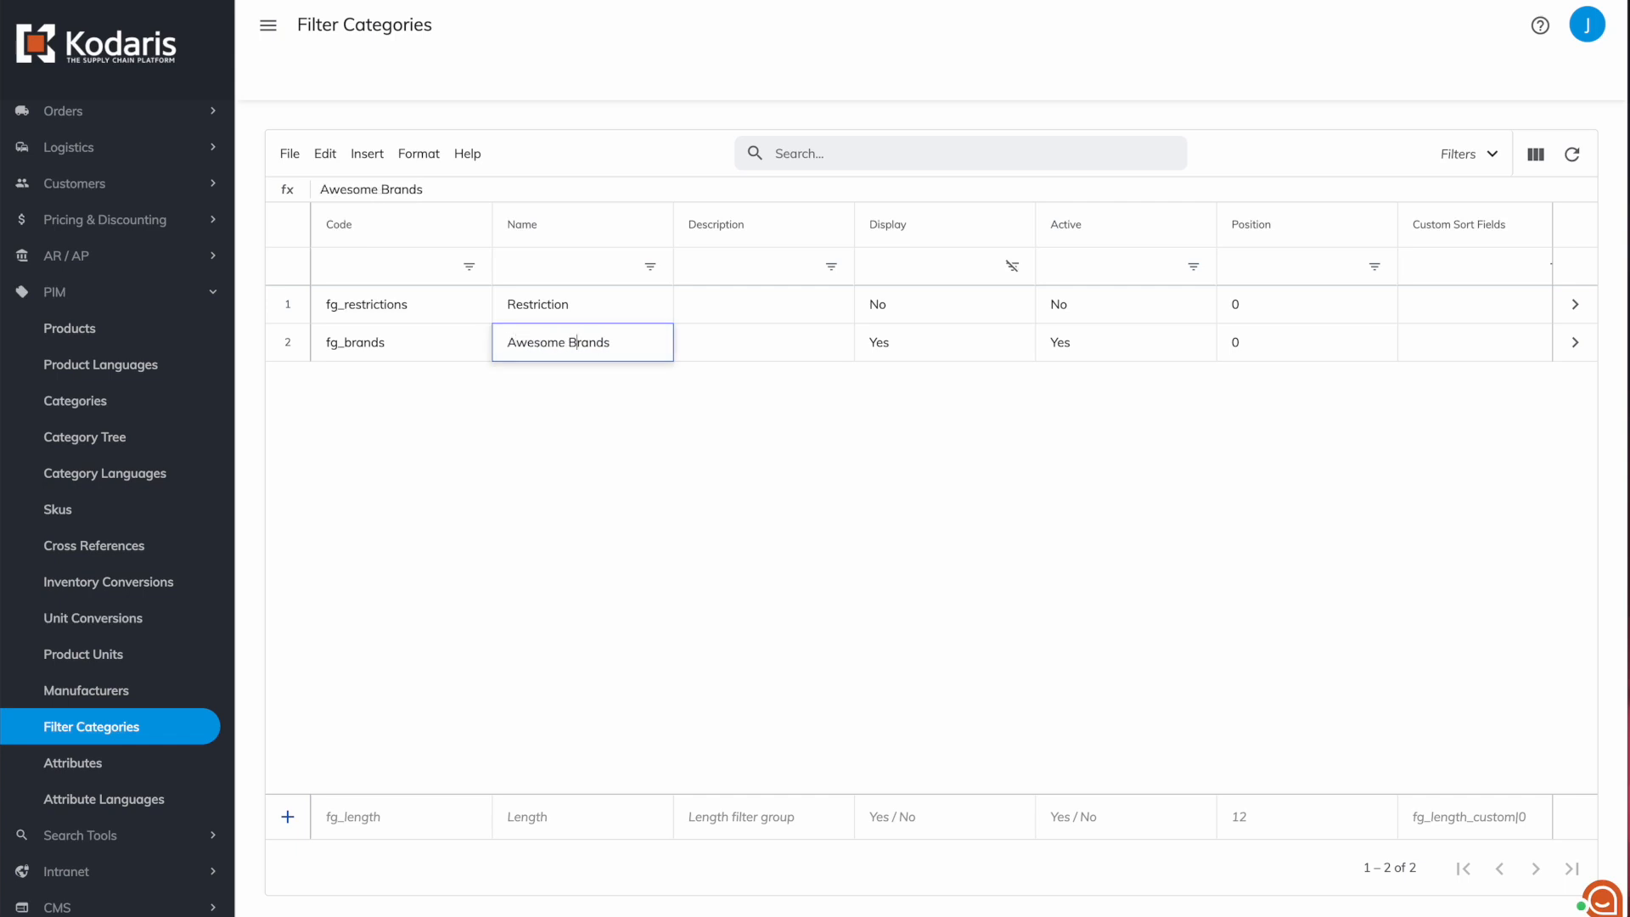
{"action": "key", "text": "End"}
{"action": "type", "text": "!"}
{"action": "key", "text": "Return"}
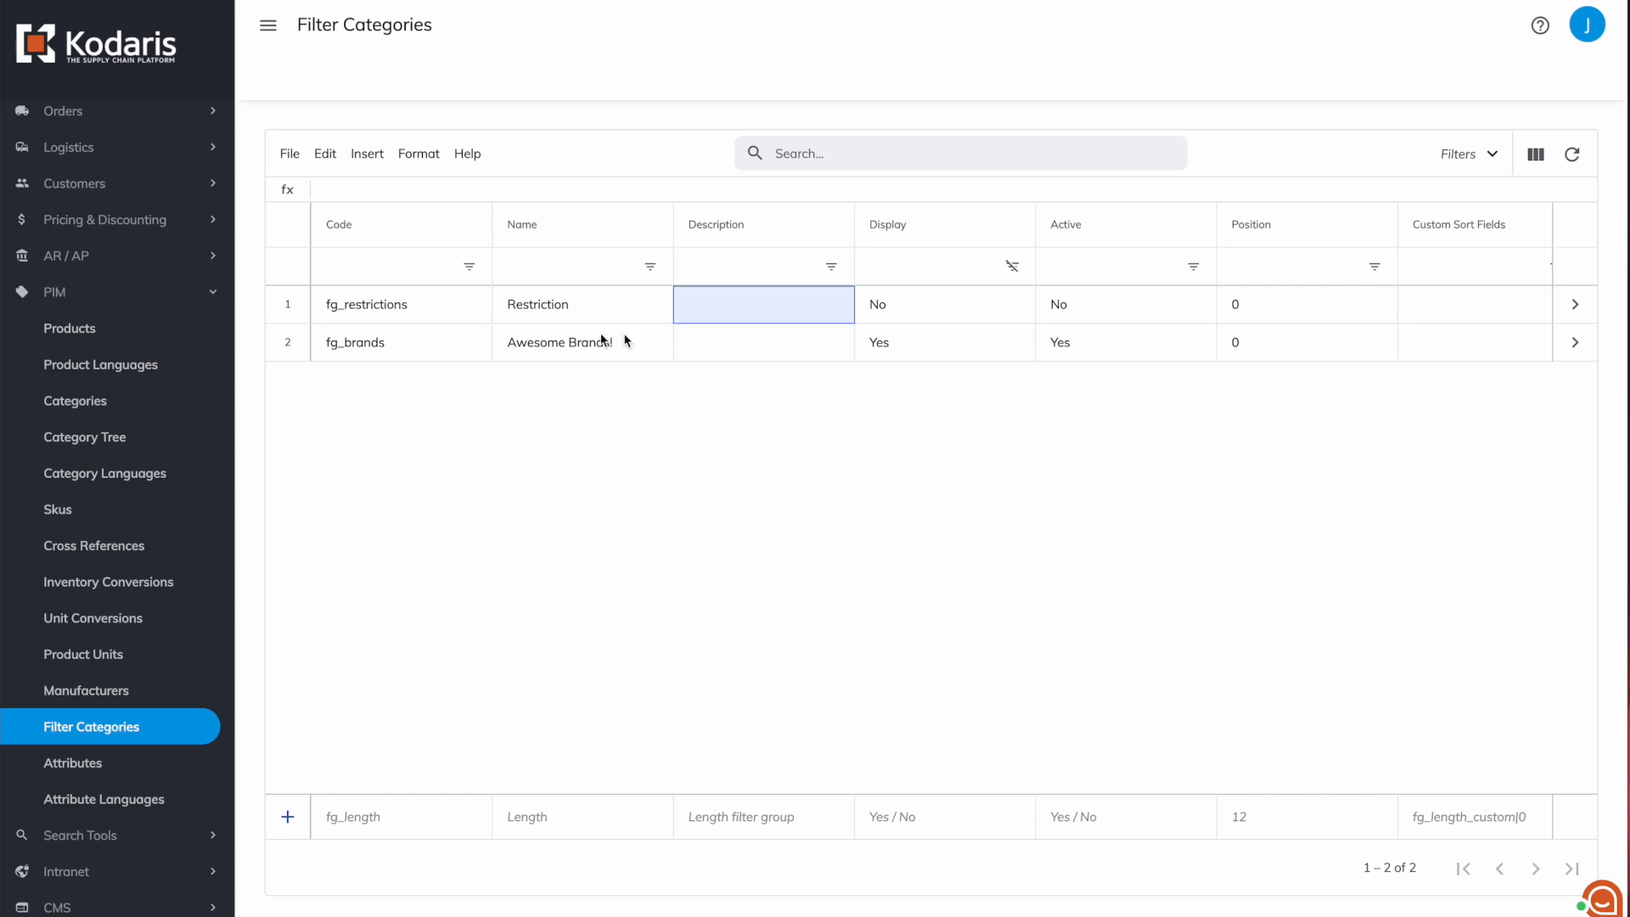
Rename the Goodman attribute of the fg_brands filter category to "Awesome Goodman!".
{"action": "left_click", "coordinate": [1572, 344]}
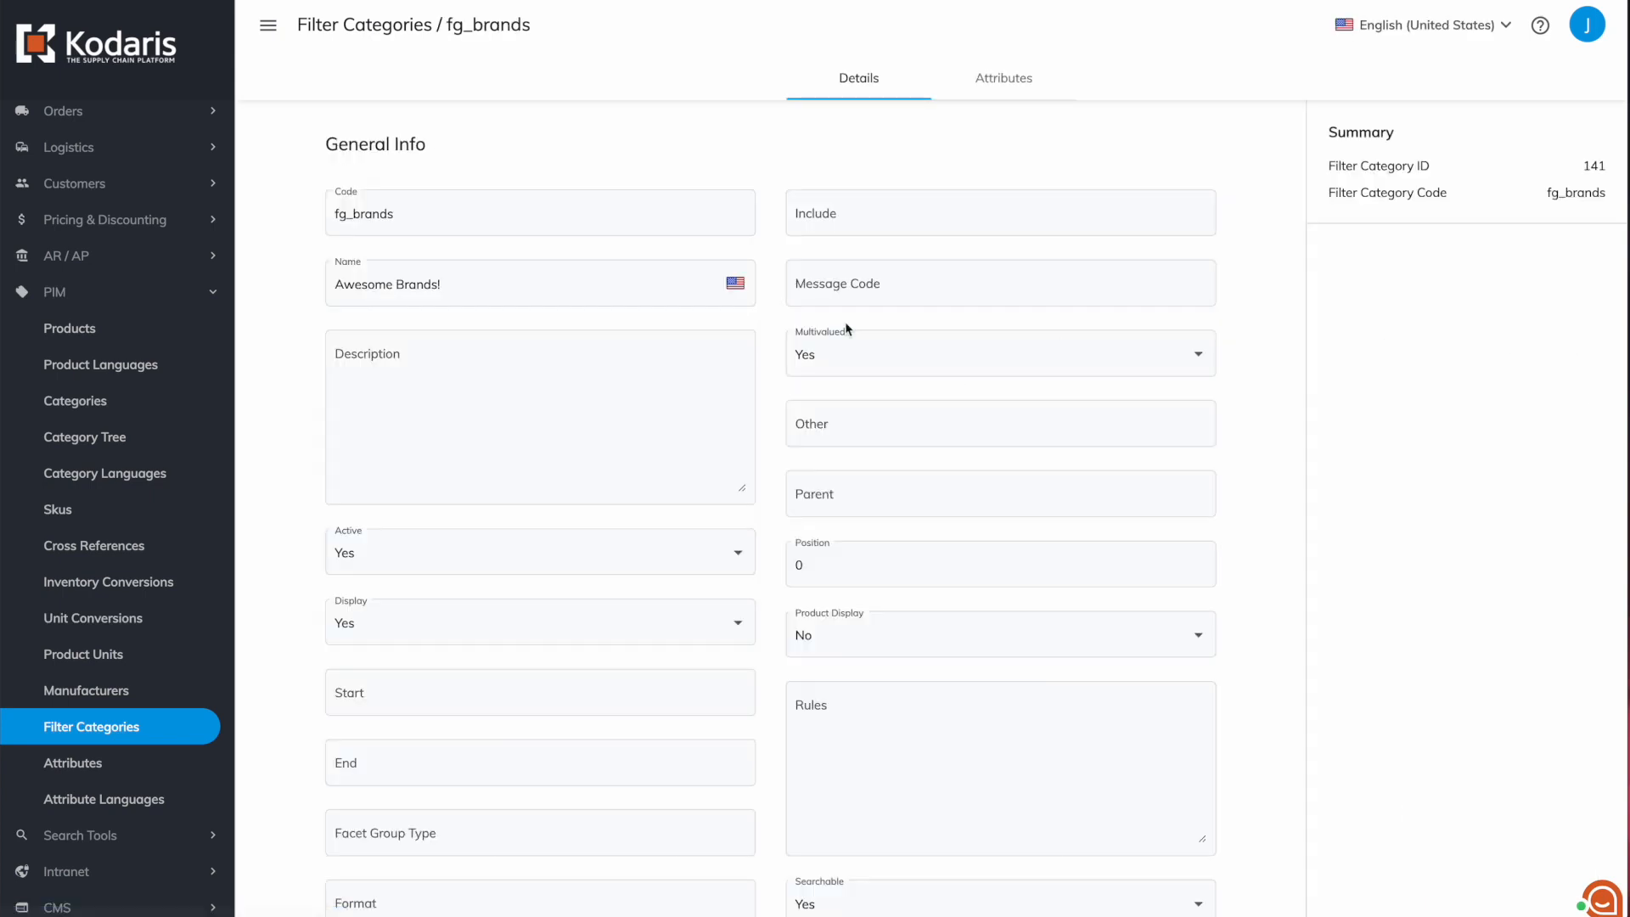
{"action": "left_click", "coordinate": [1001, 78]}
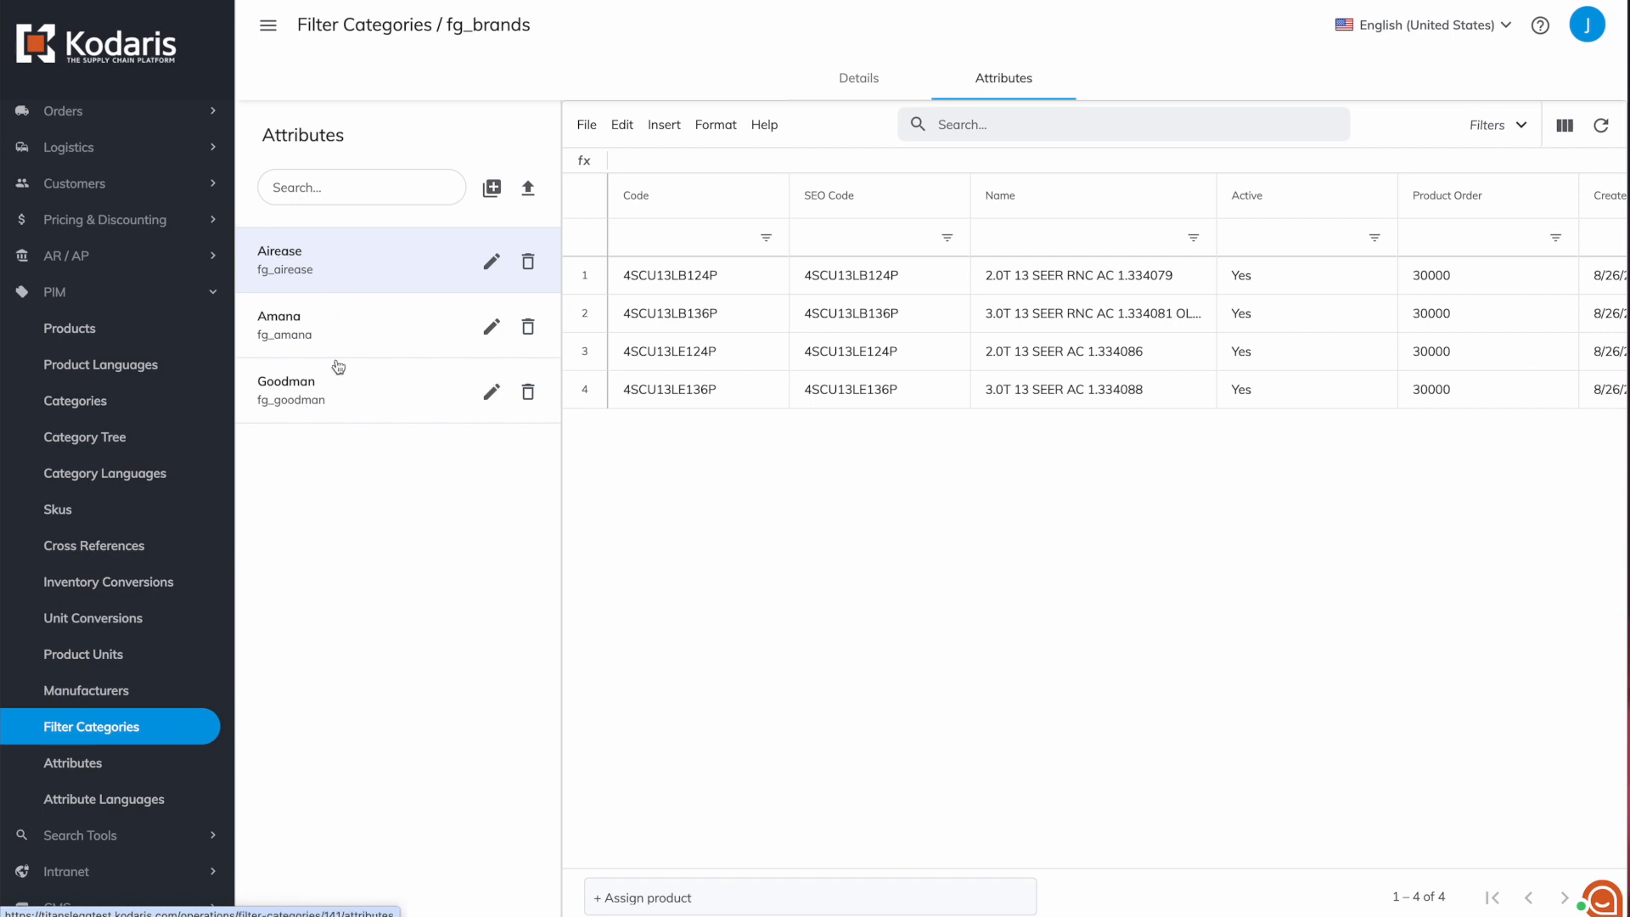
{"action": "left_click", "coordinate": [491, 393]}
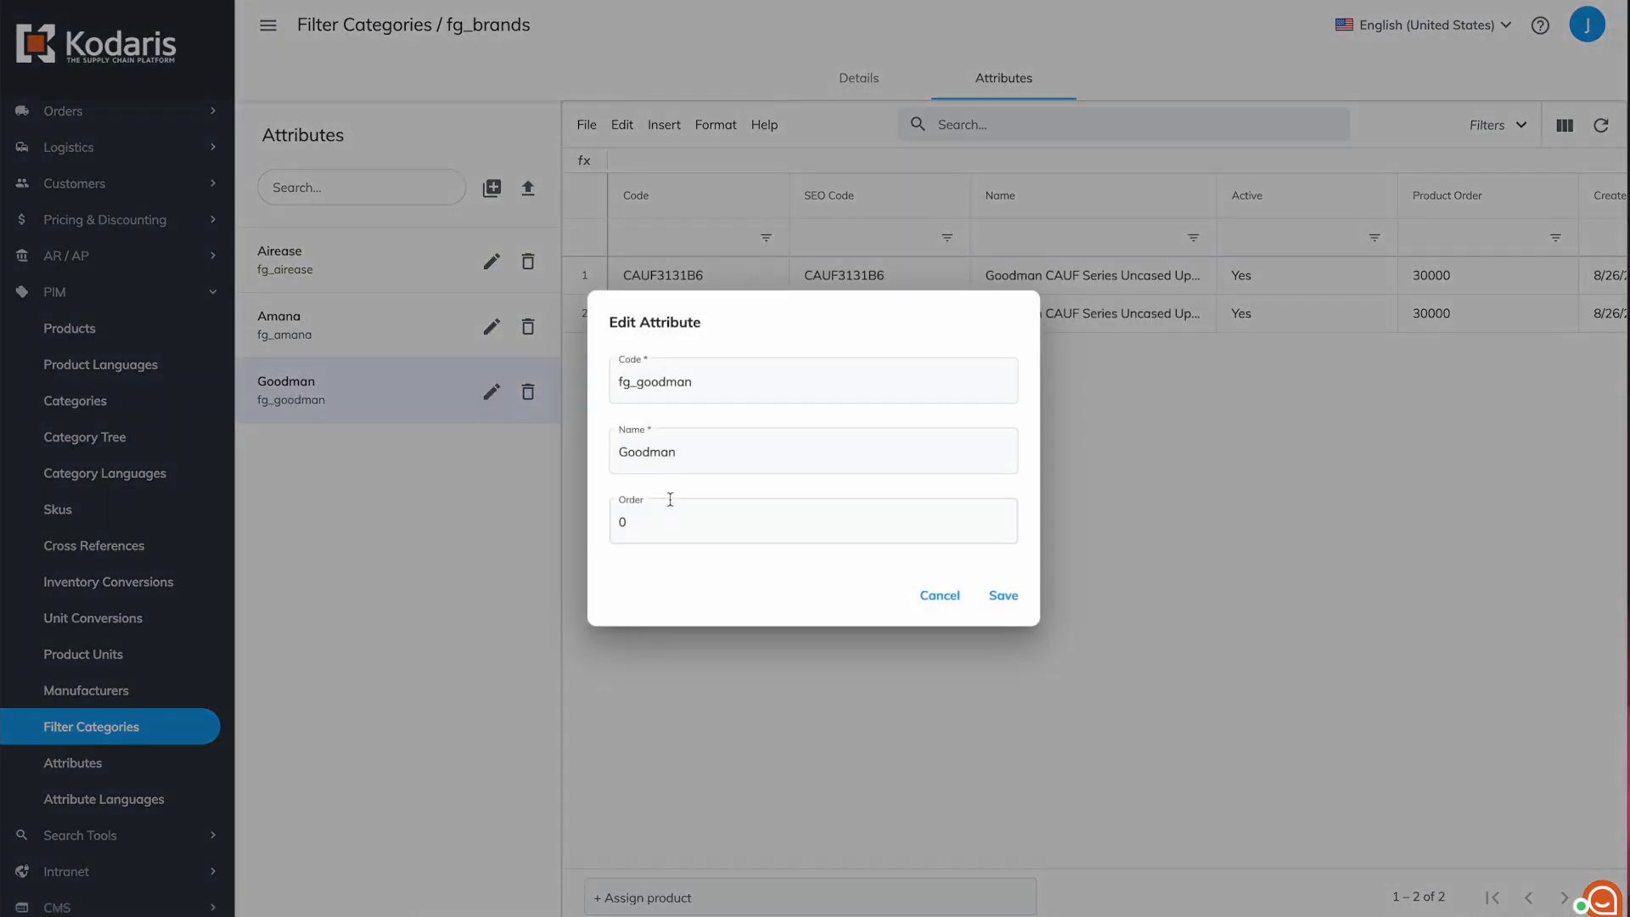
{"action": "left_click", "coordinate": [617, 453]}
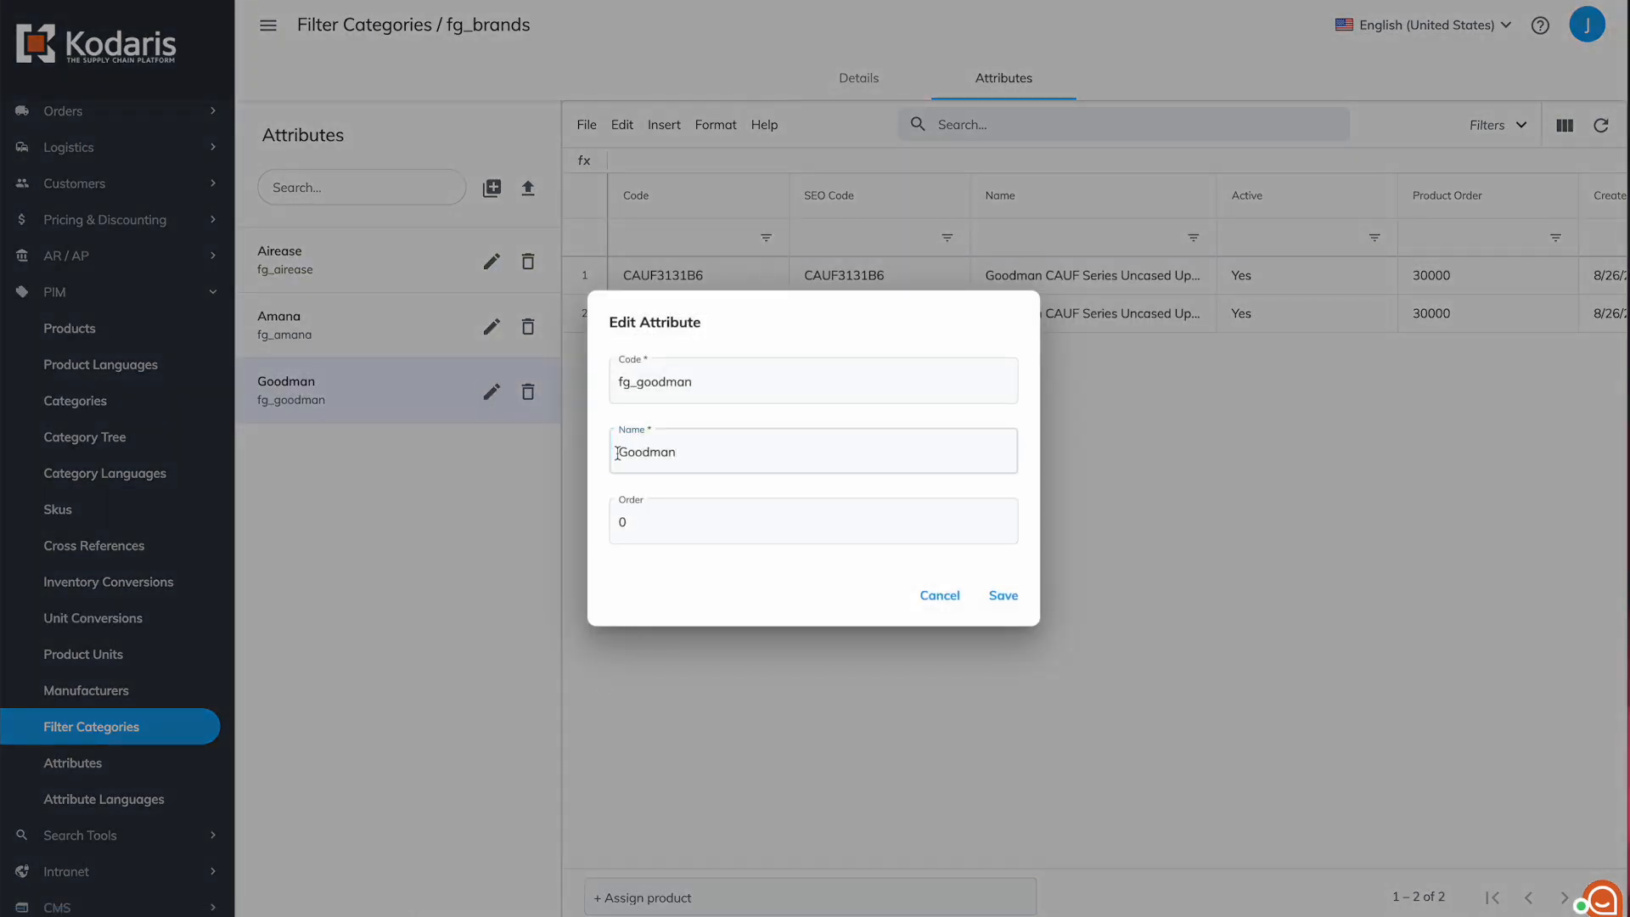
{"action": "type", "text": "Awesome"}
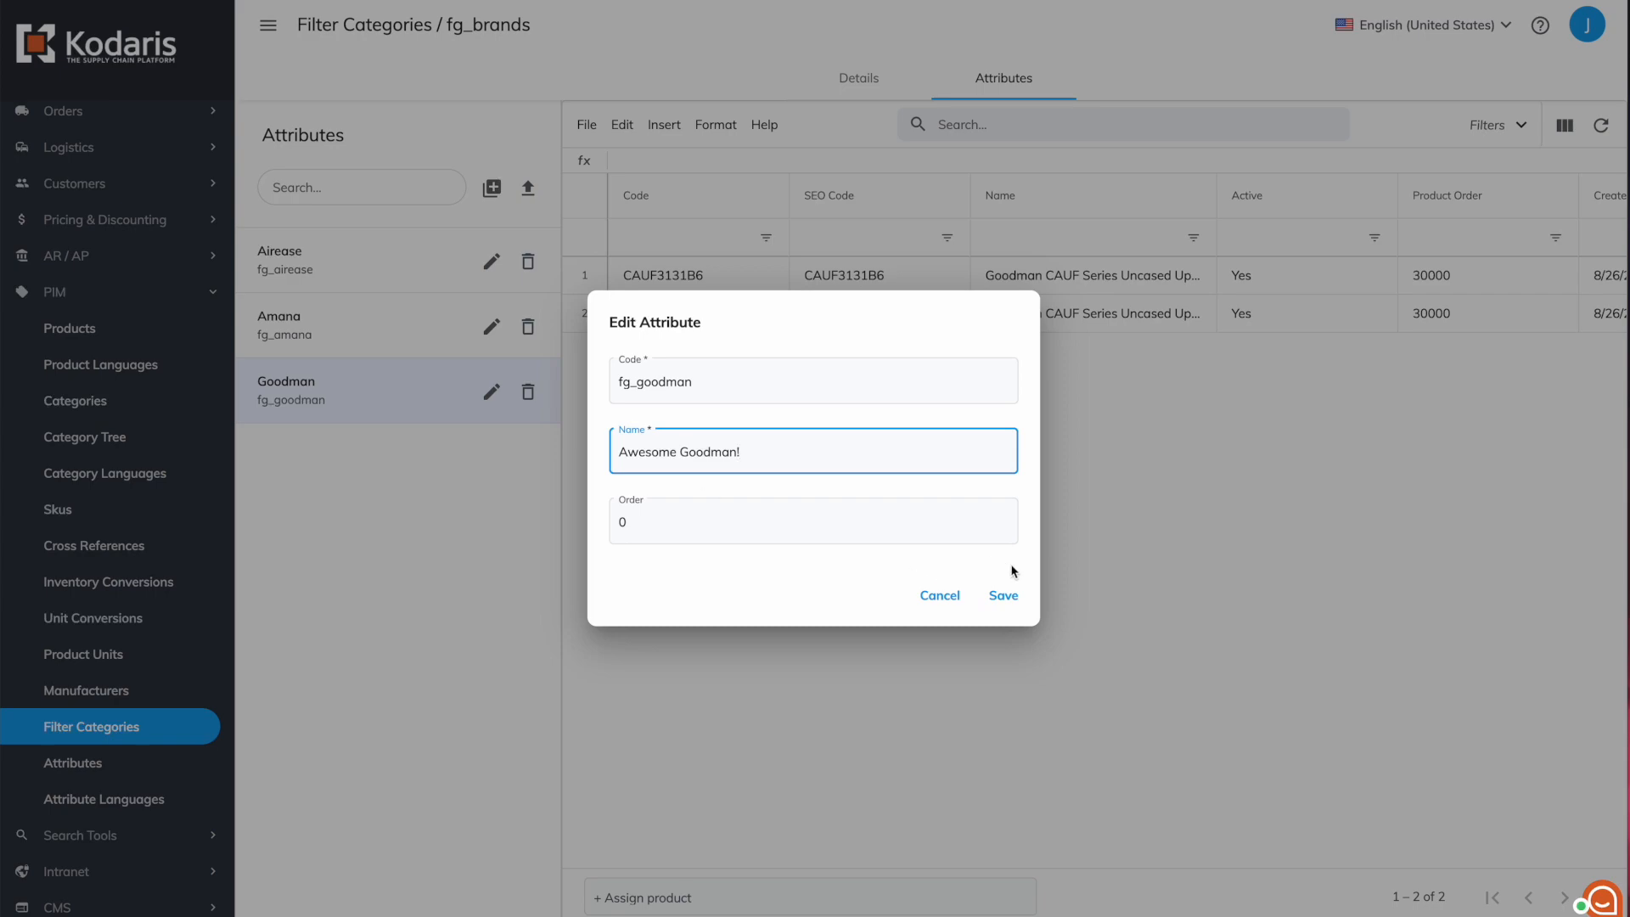
{"action": "left_click", "coordinate": [1002, 598]}
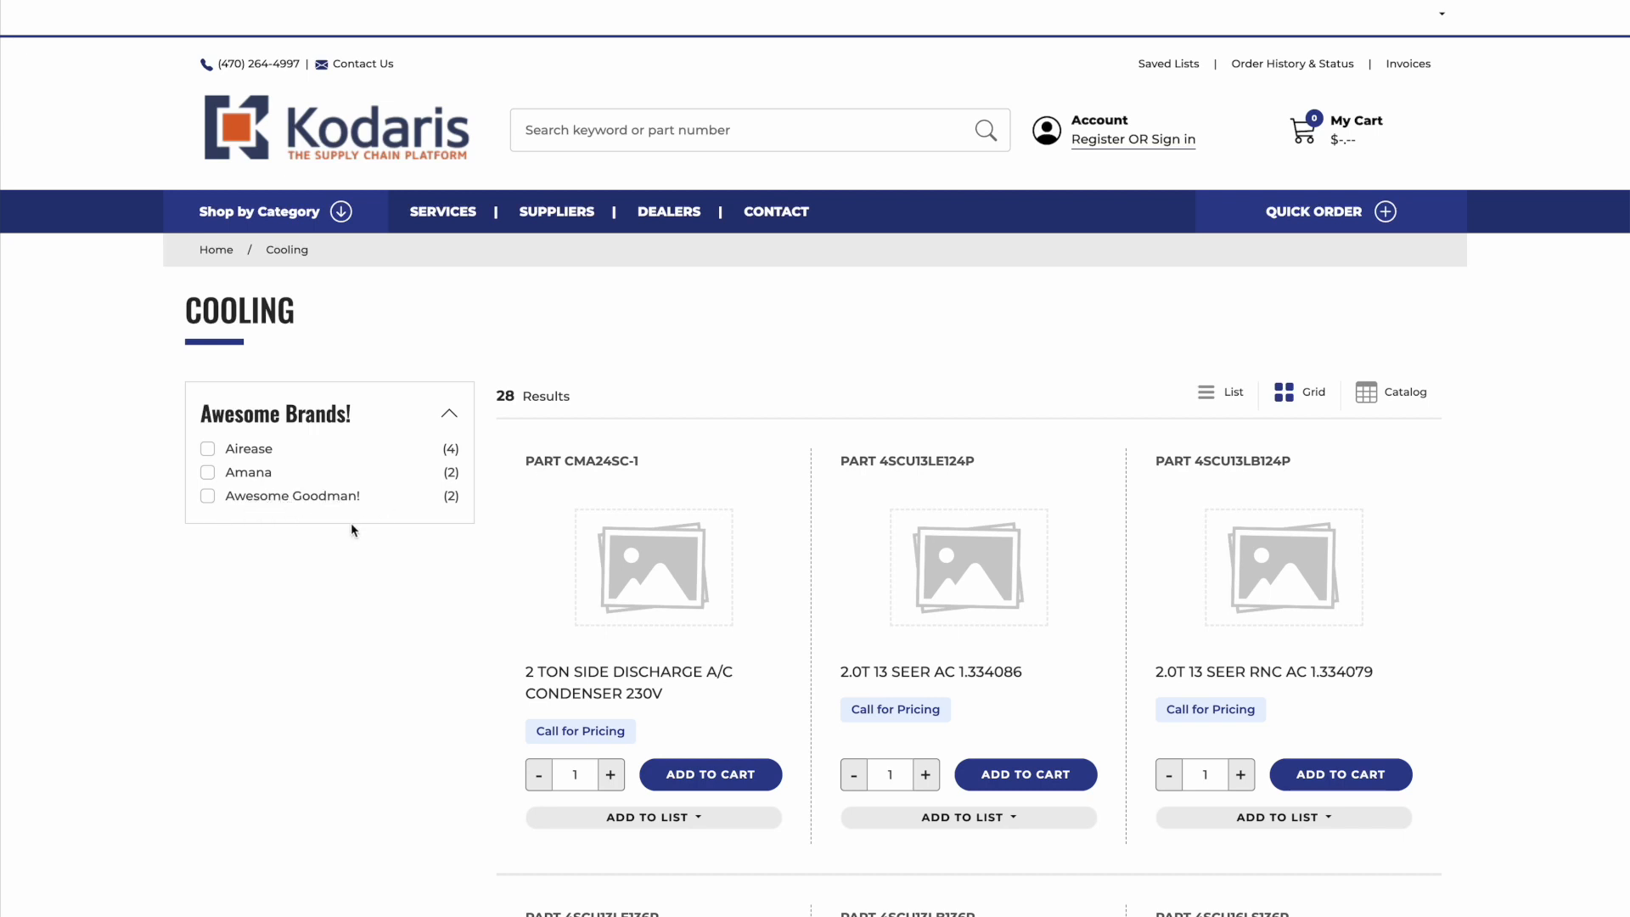
Delete the Awesome Goodman! attribute from fg_brands and reload the storefront's Cooling page to check its brand filter.
{"action": "key", "text": "ctrl+Left"}
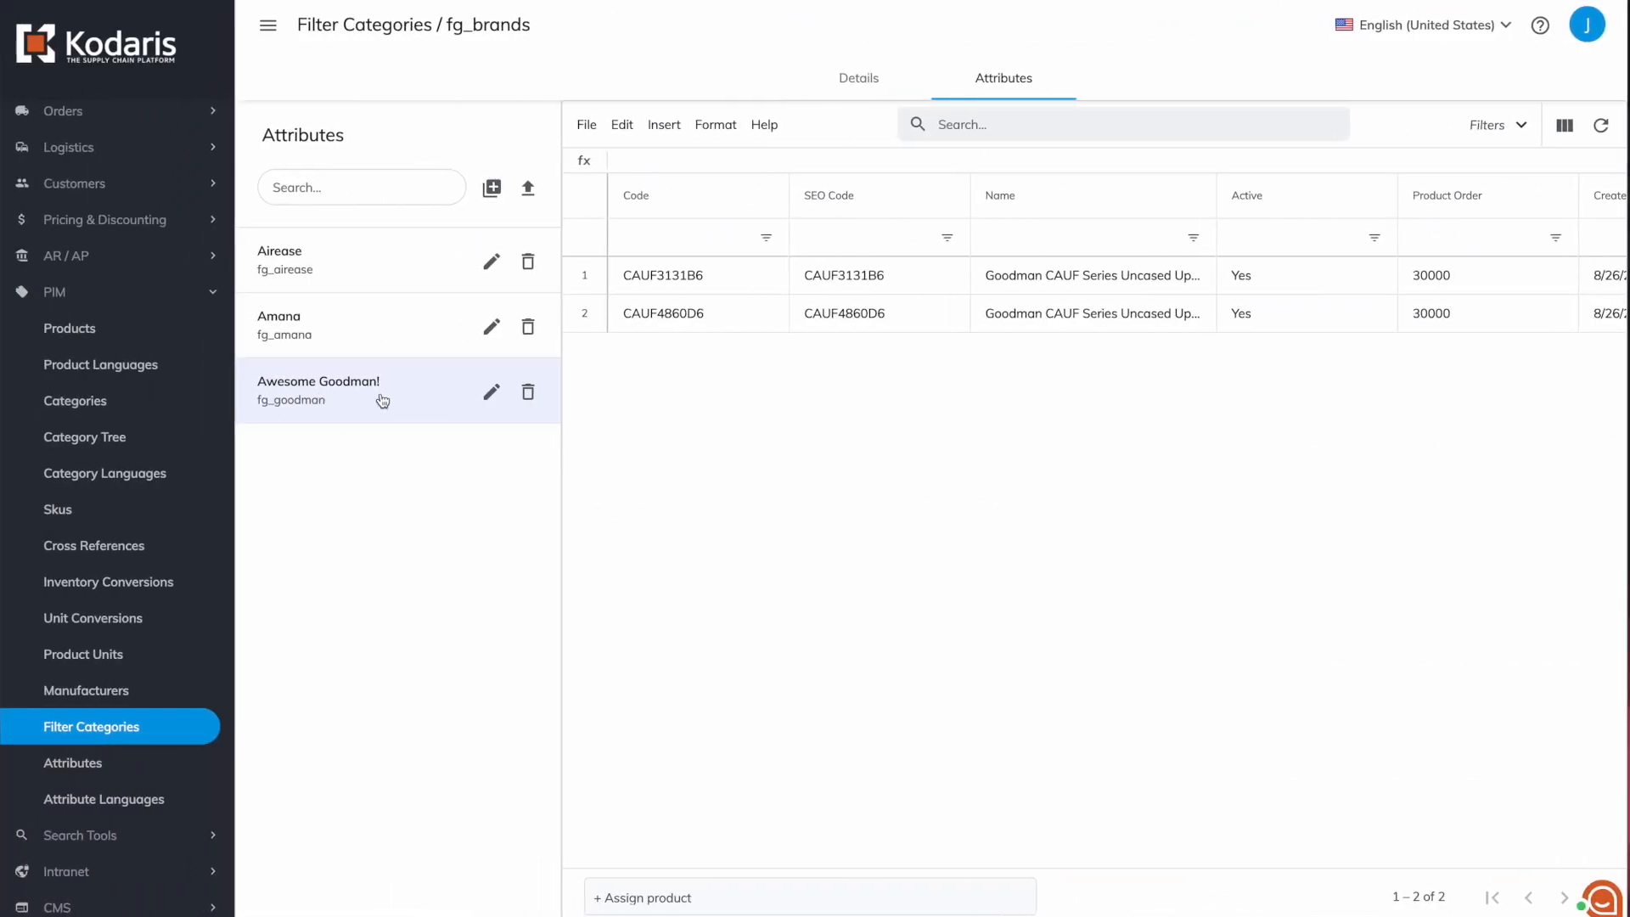
{"action": "left_click", "coordinate": [529, 395]}
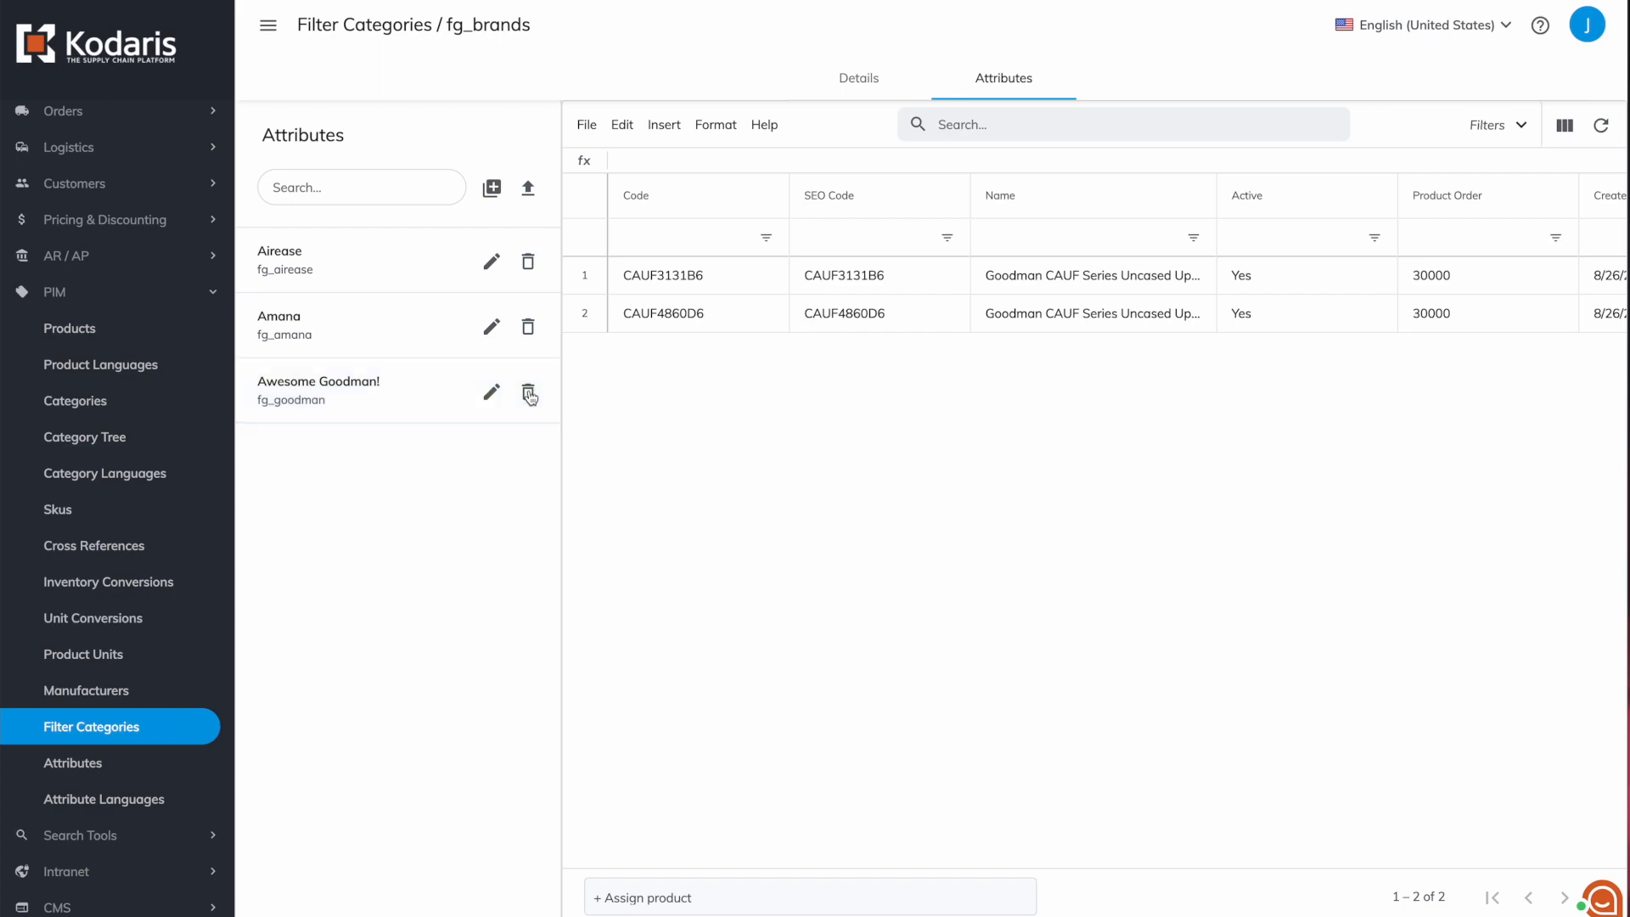
{"action": "key", "text": "ctrl+Right"}
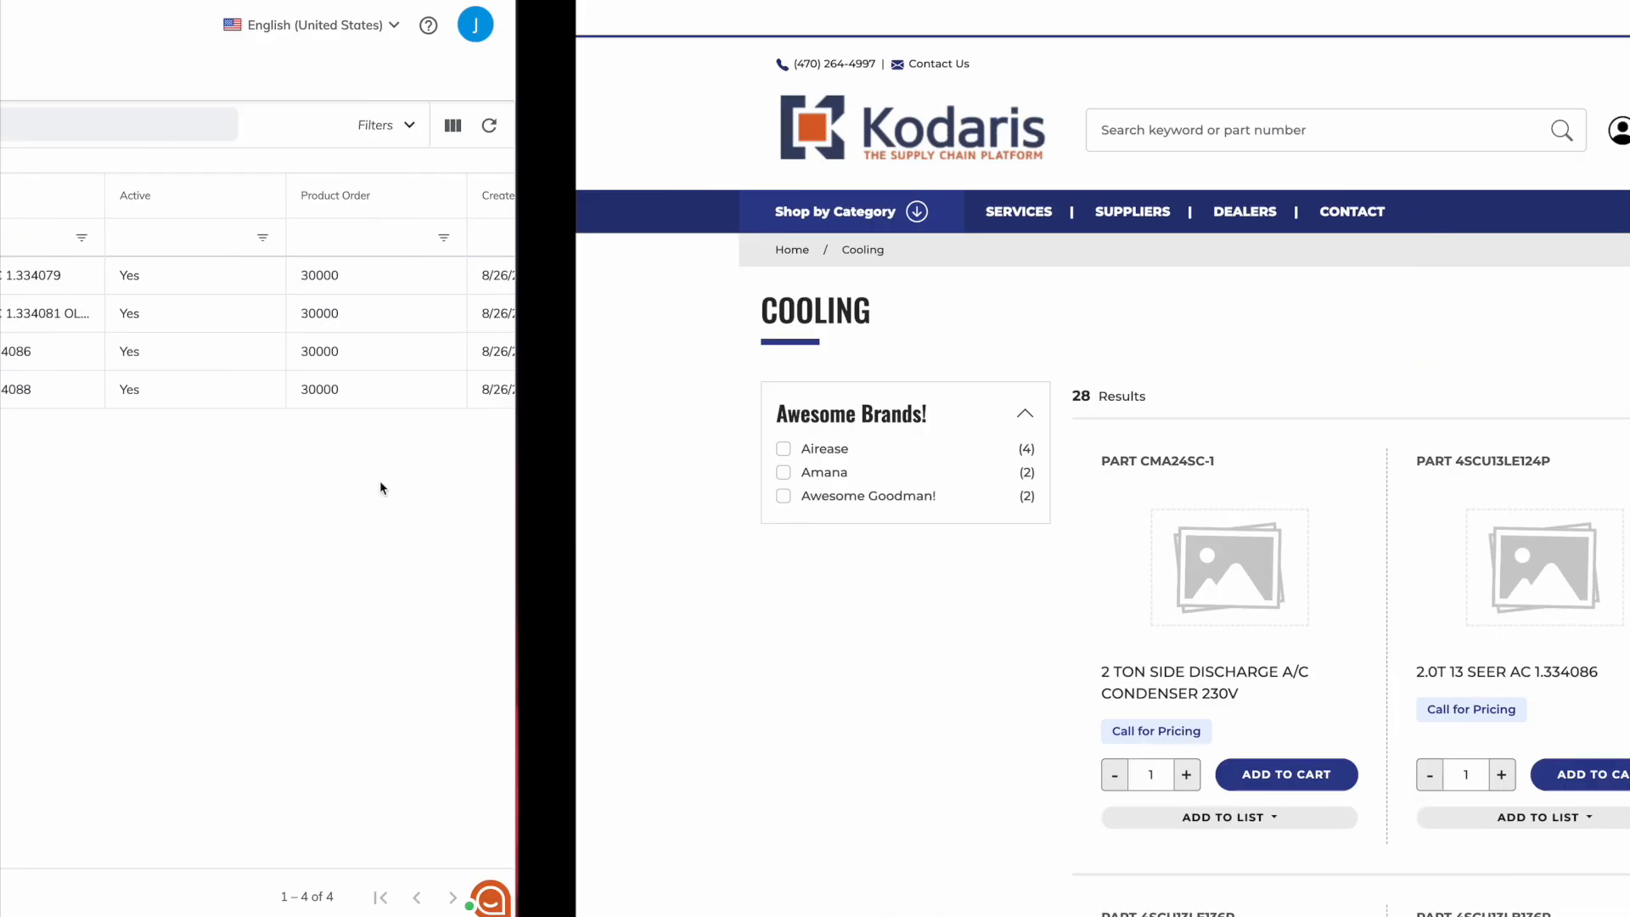
{"action": "left_click", "coordinate": [89, 2]}
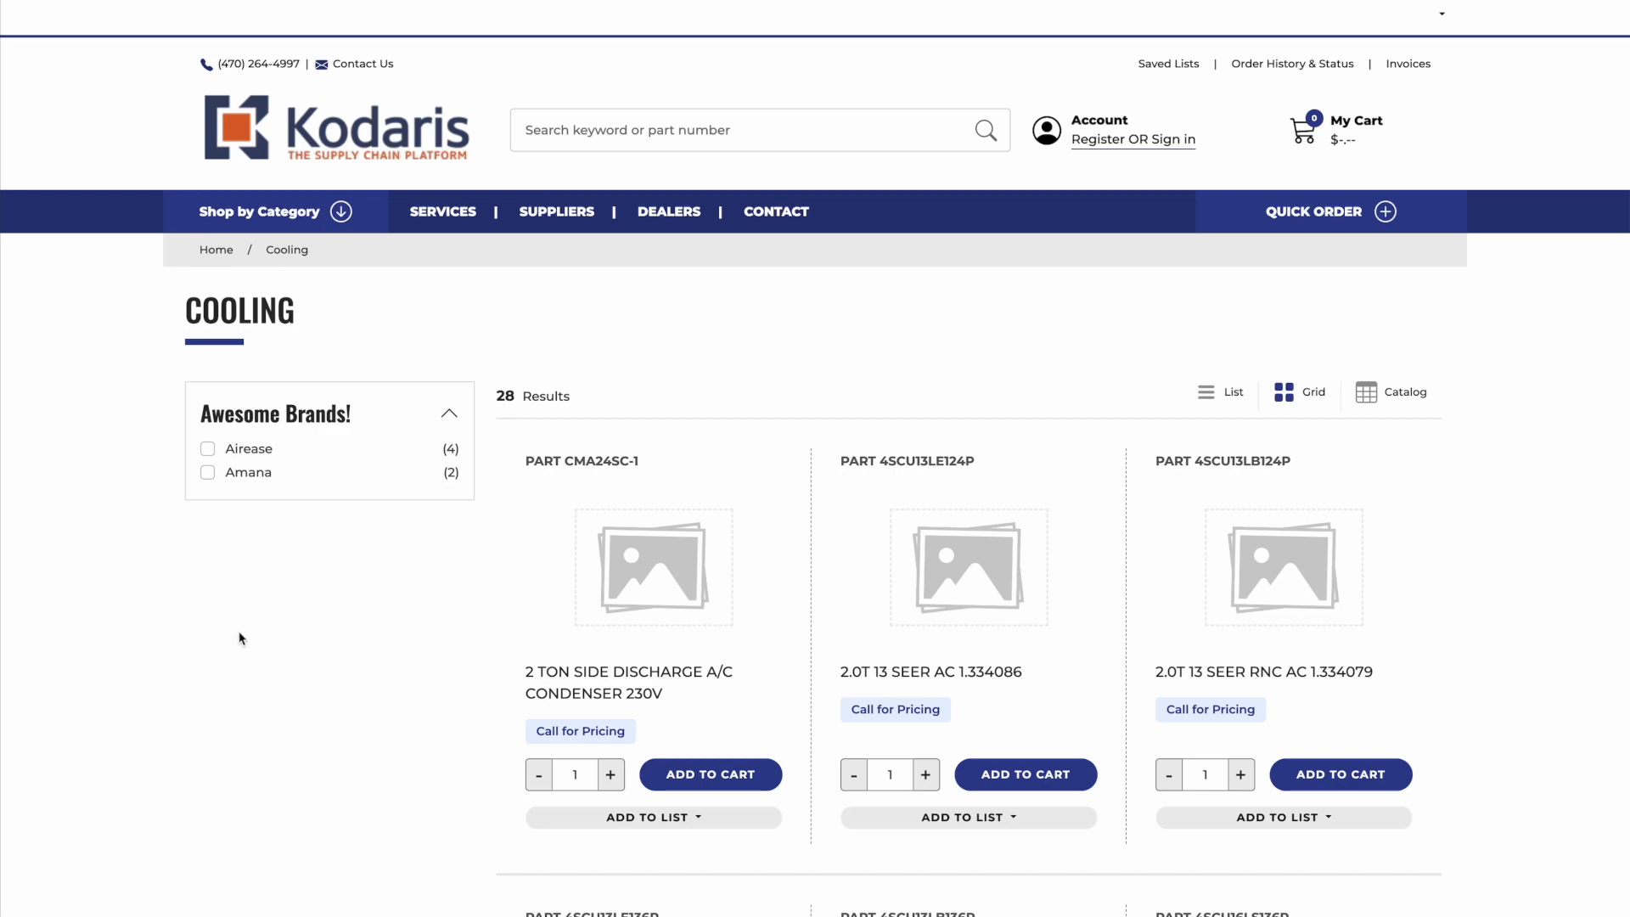
Delete the fg_brands row from the filter categories list and reload the storefront's Cooling page.
{"action": "key", "text": "ctrl+Left"}
{"action": "key", "text": "ctrl+Right"}
{"action": "key", "text": "ctrl+Left"}
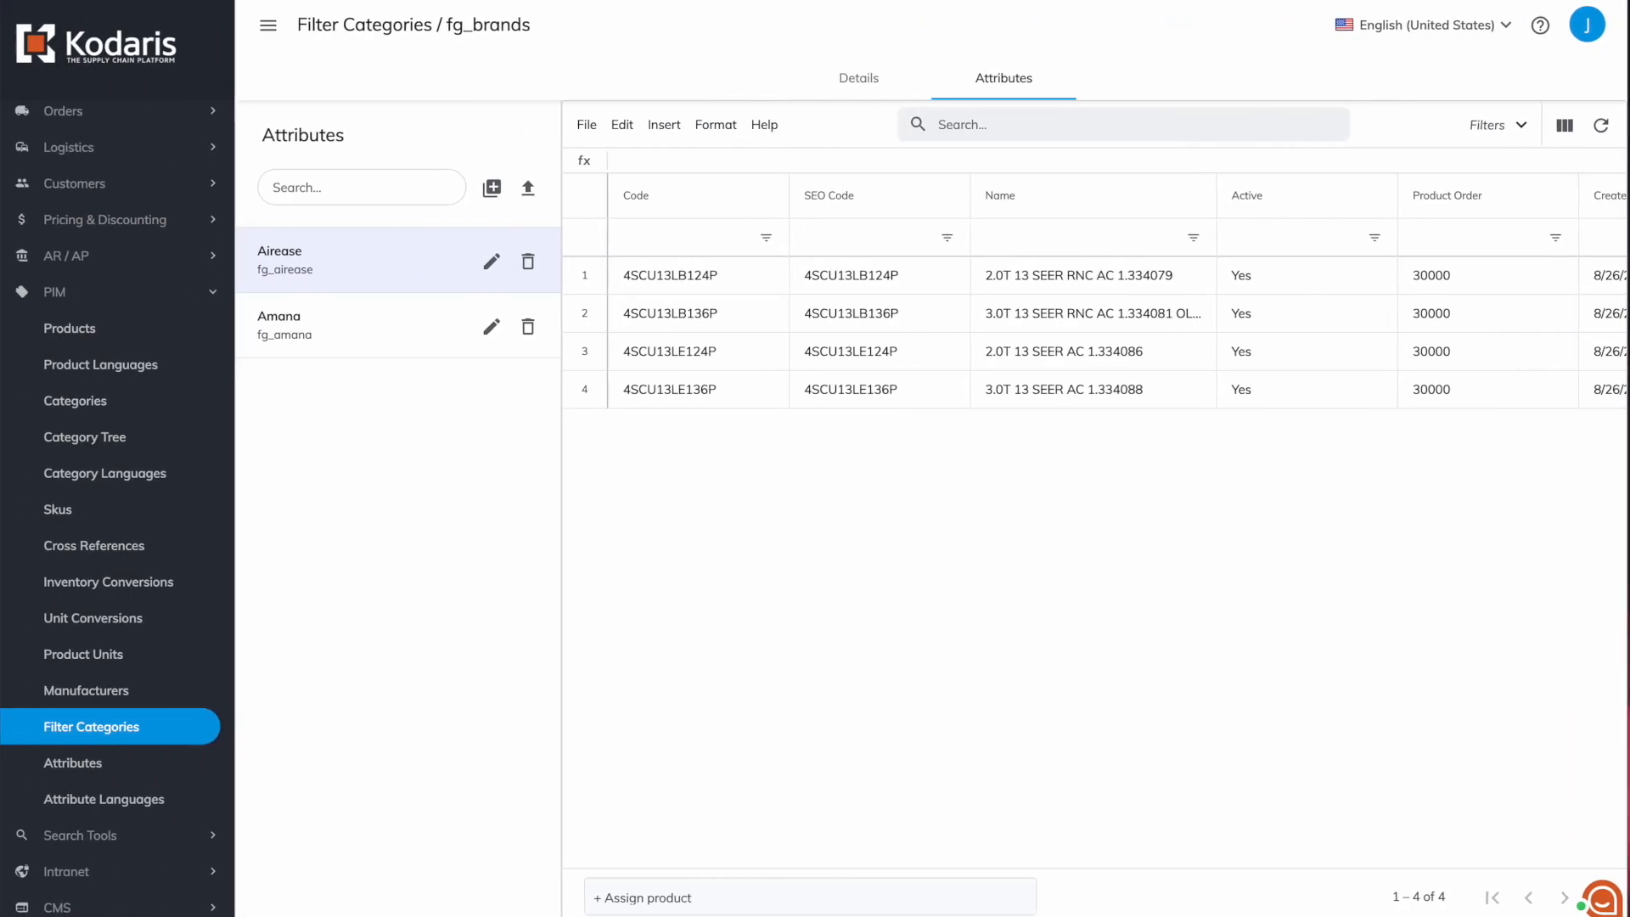
{"action": "left_click", "coordinate": [375, 22]}
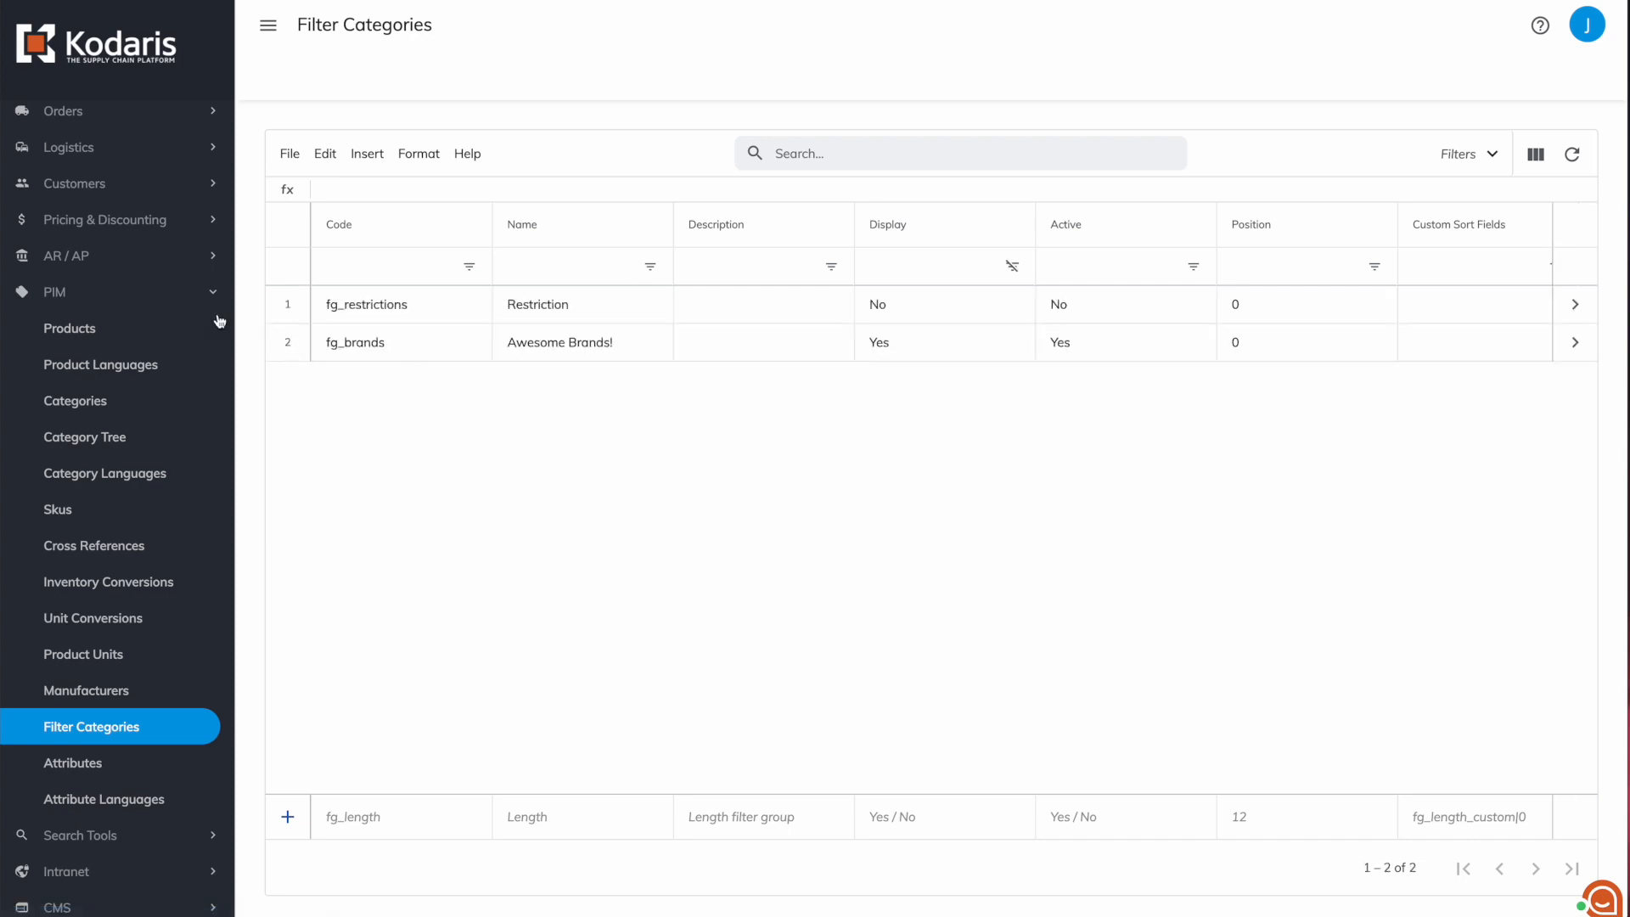
{"action": "left_click", "coordinate": [288, 345]}
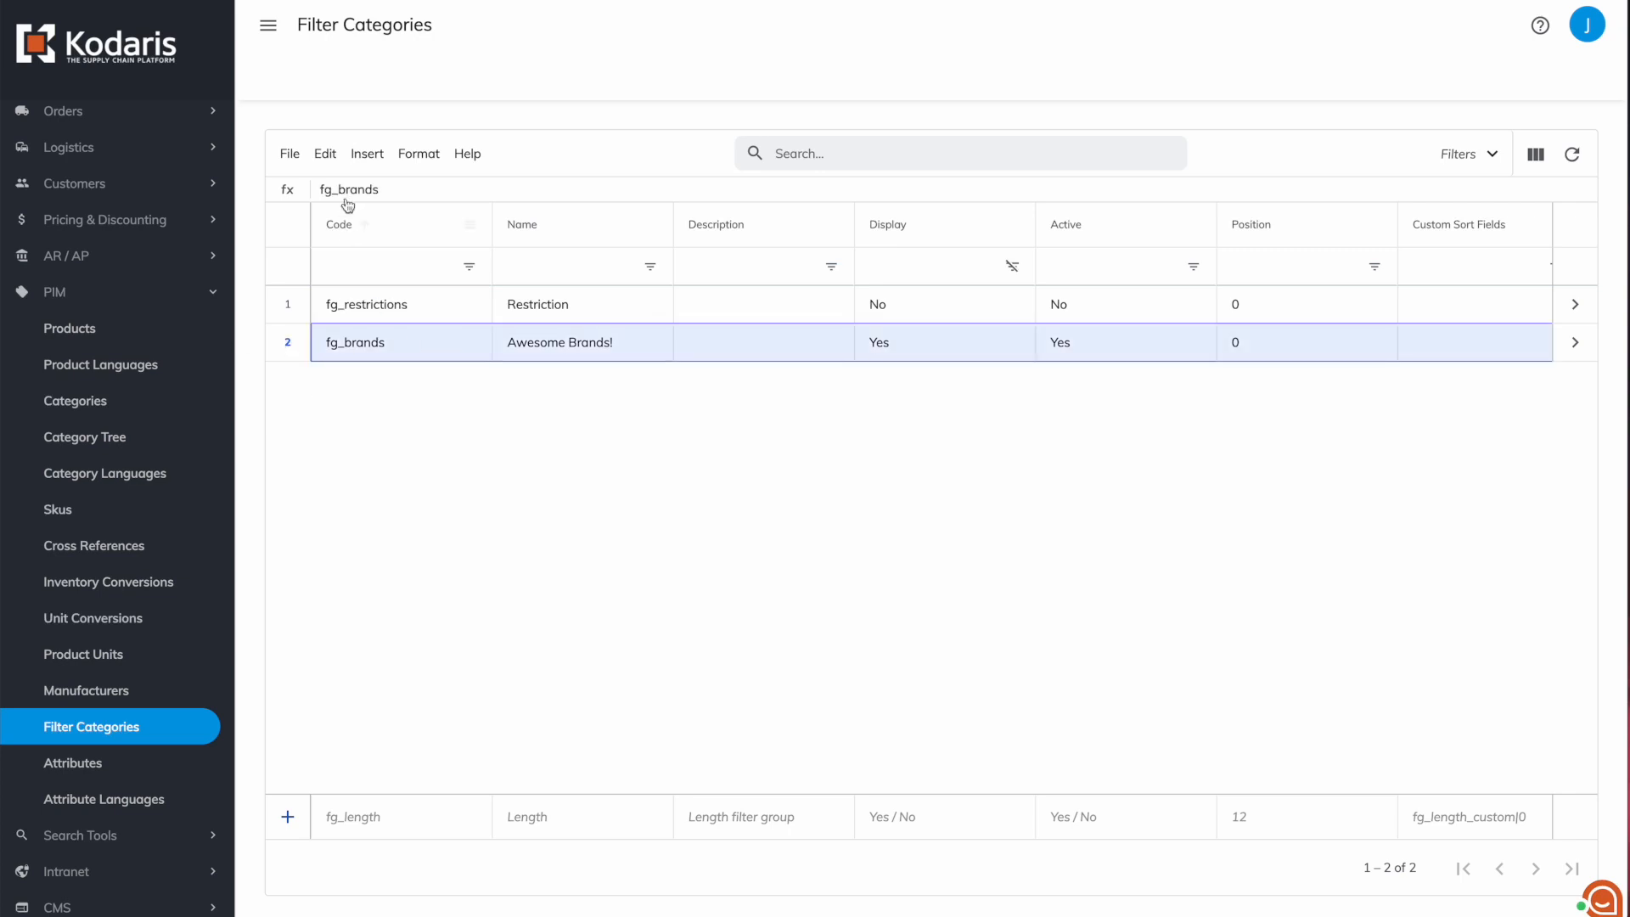
{"action": "left_click", "coordinate": [325, 155]}
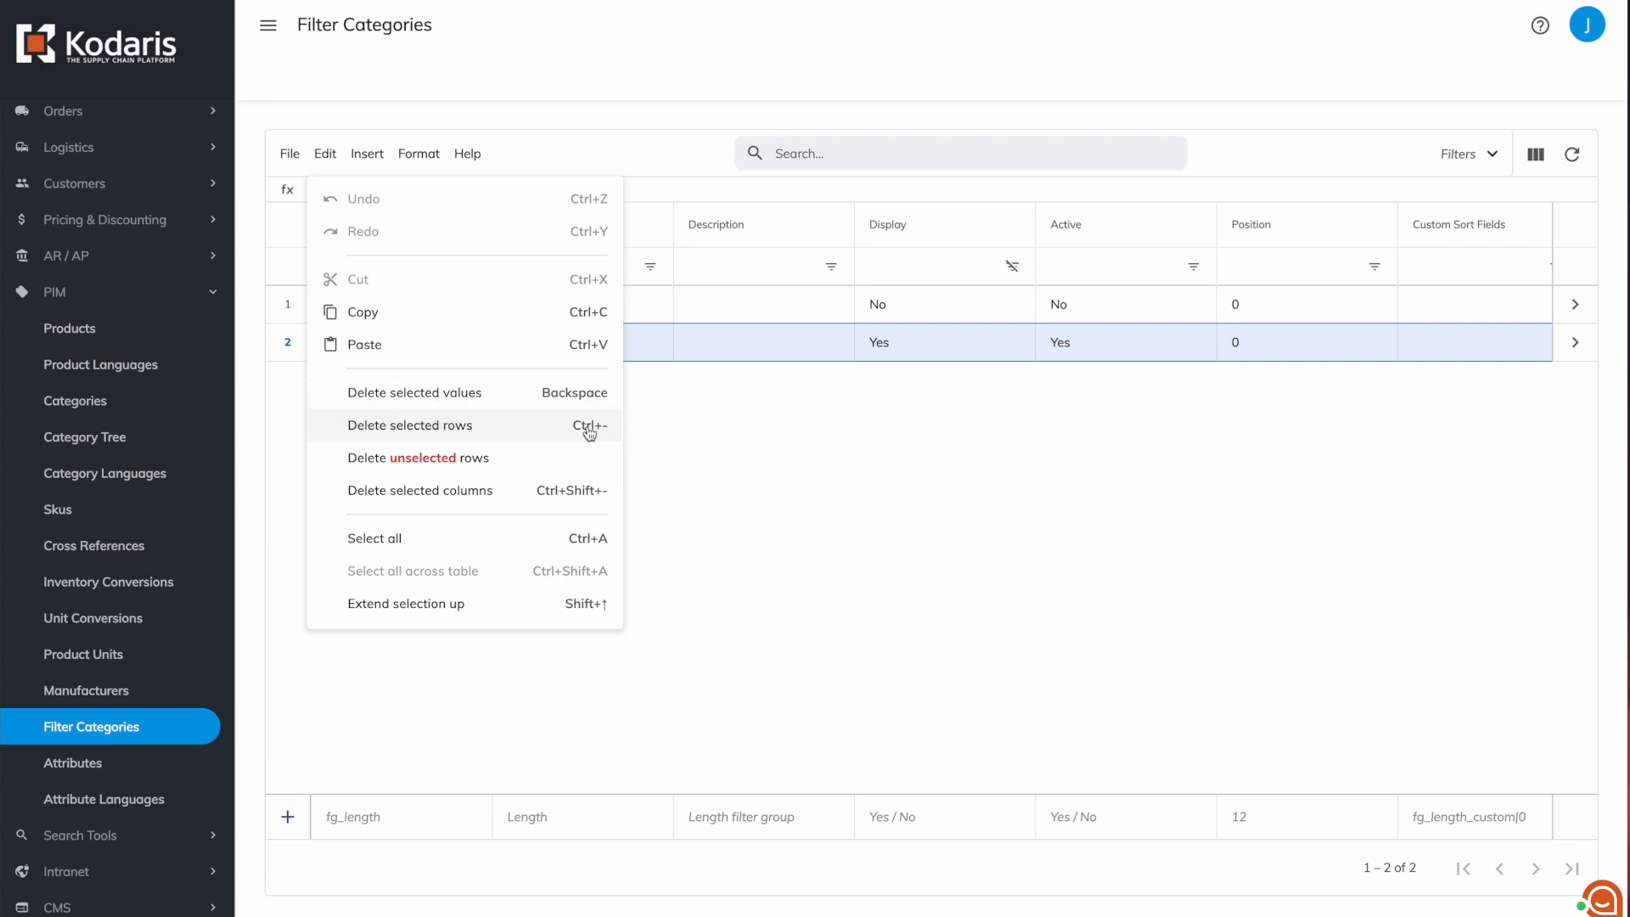
{"action": "left_click", "coordinate": [502, 427]}
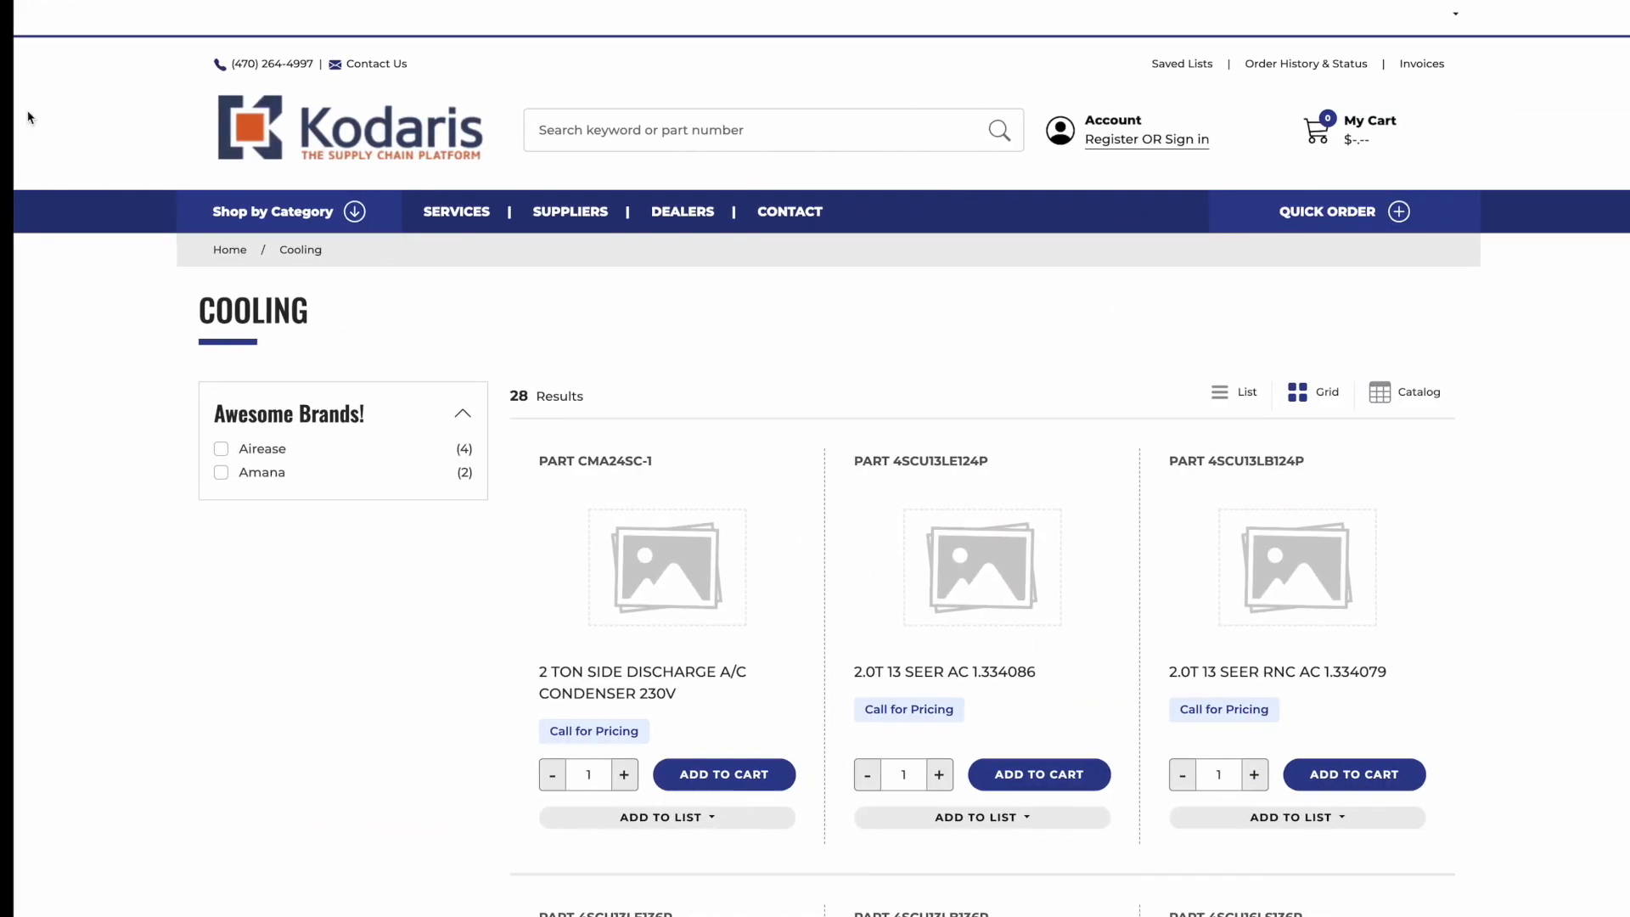
{"action": "key", "text": "super+r"}
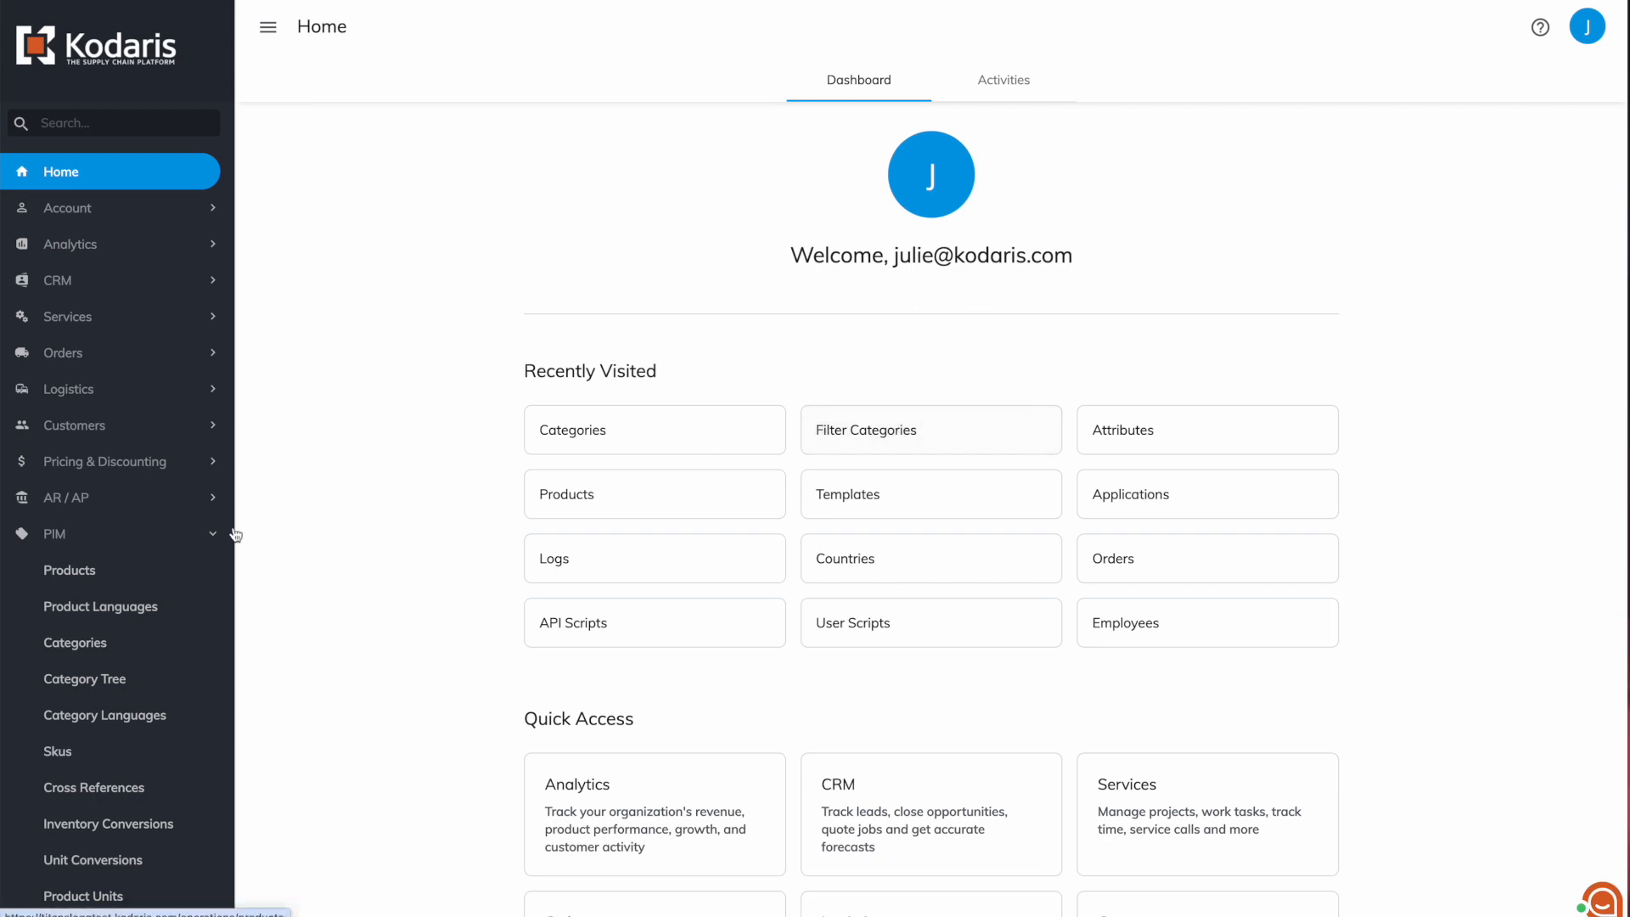
View the filter categories list, and examine the filter groups of the All Cooling category on the demo storefront.
{"action": "scroll", "coordinate": [84, 535], "scroll_direction": "down", "scroll_amount": 5}
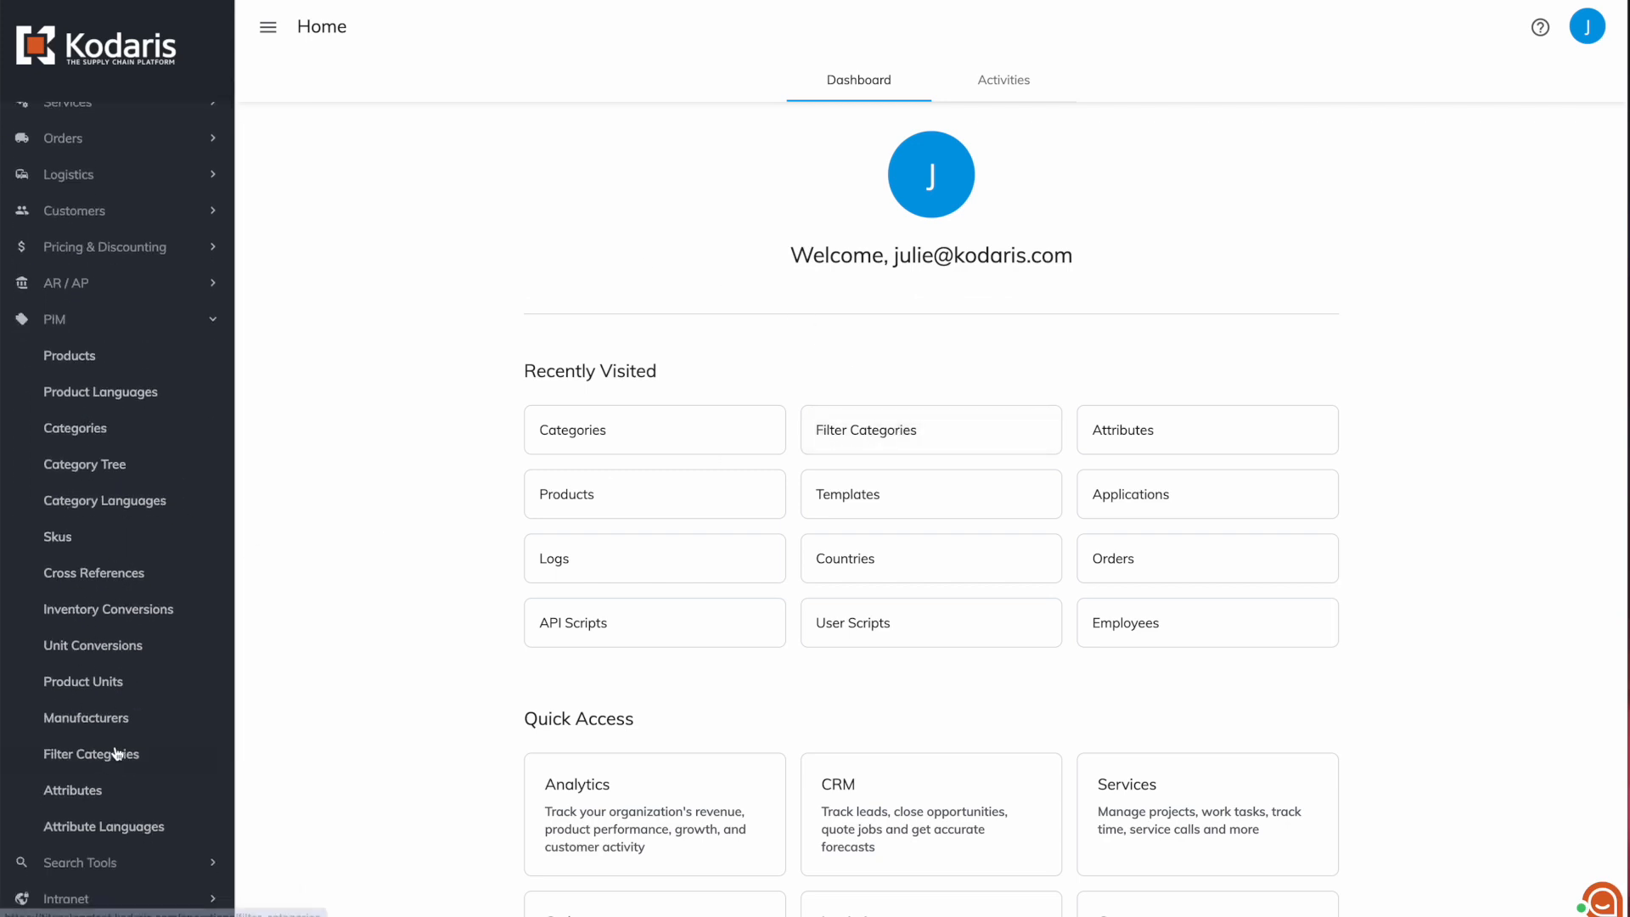
{"action": "left_click", "coordinate": [119, 754]}
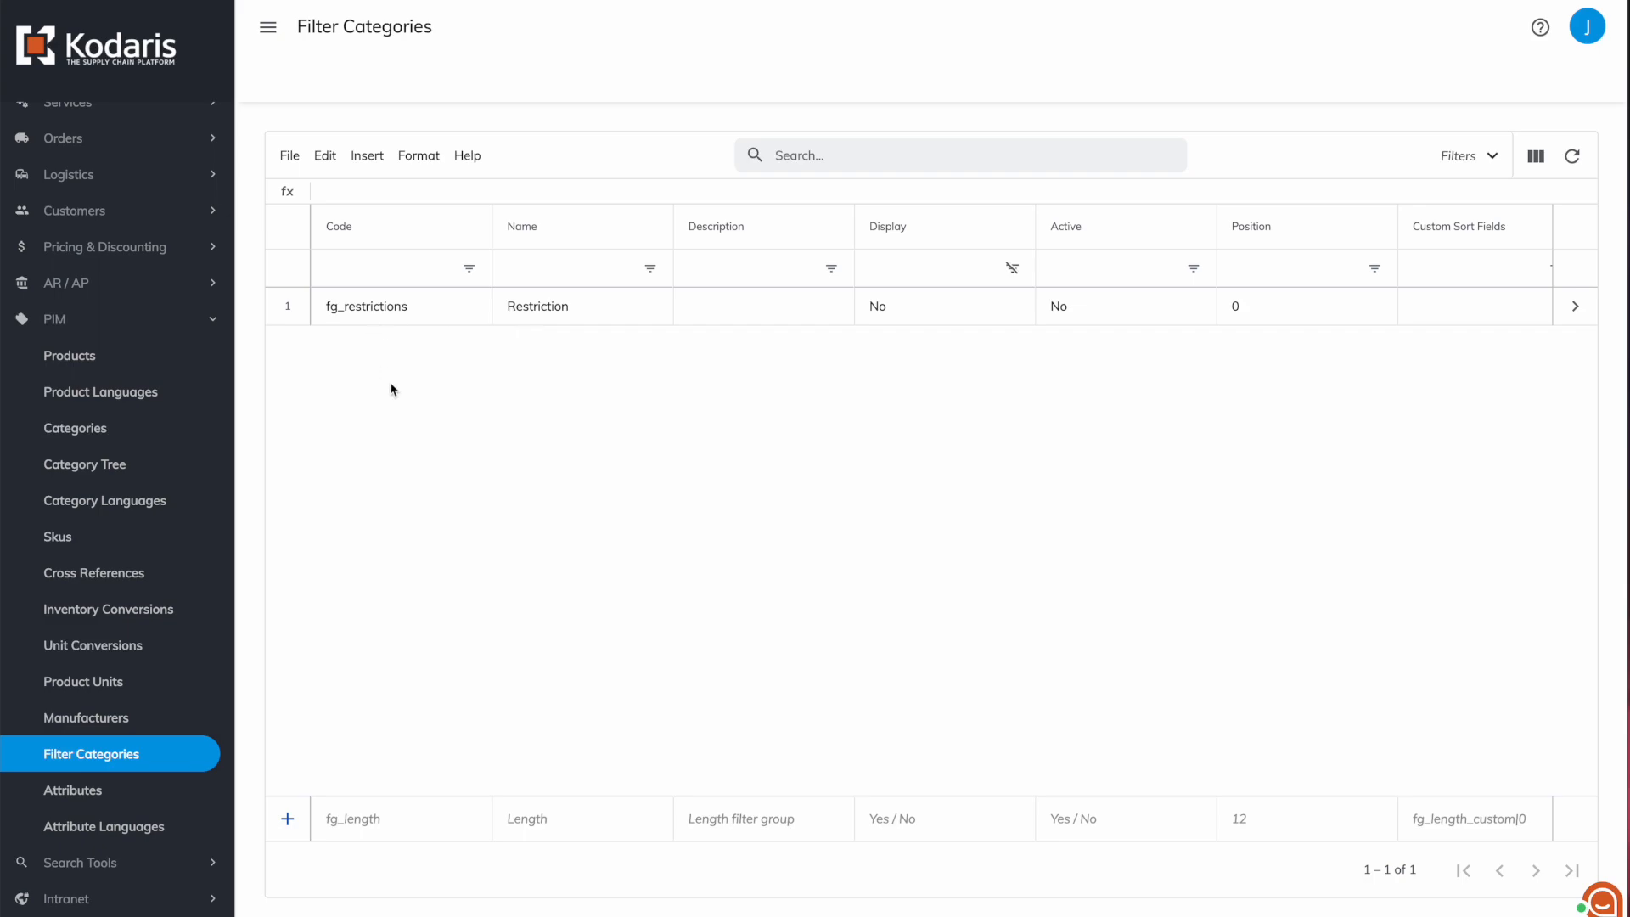
{"action": "key", "text": "ctrl+Right"}
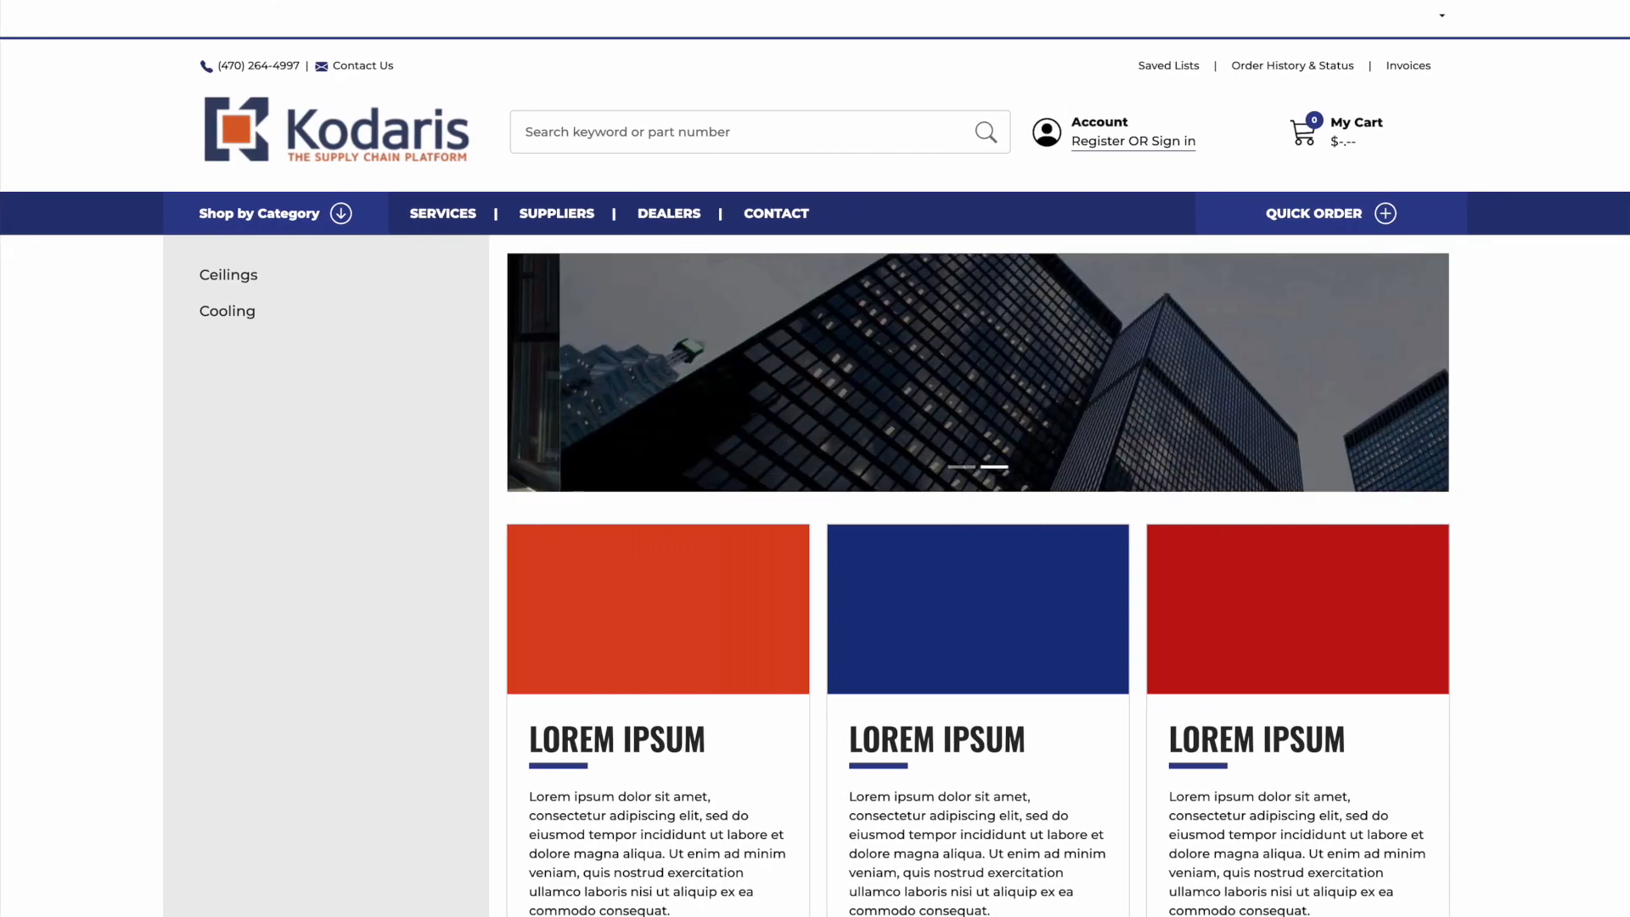
{"action": "left_click", "coordinate": [264, 222]}
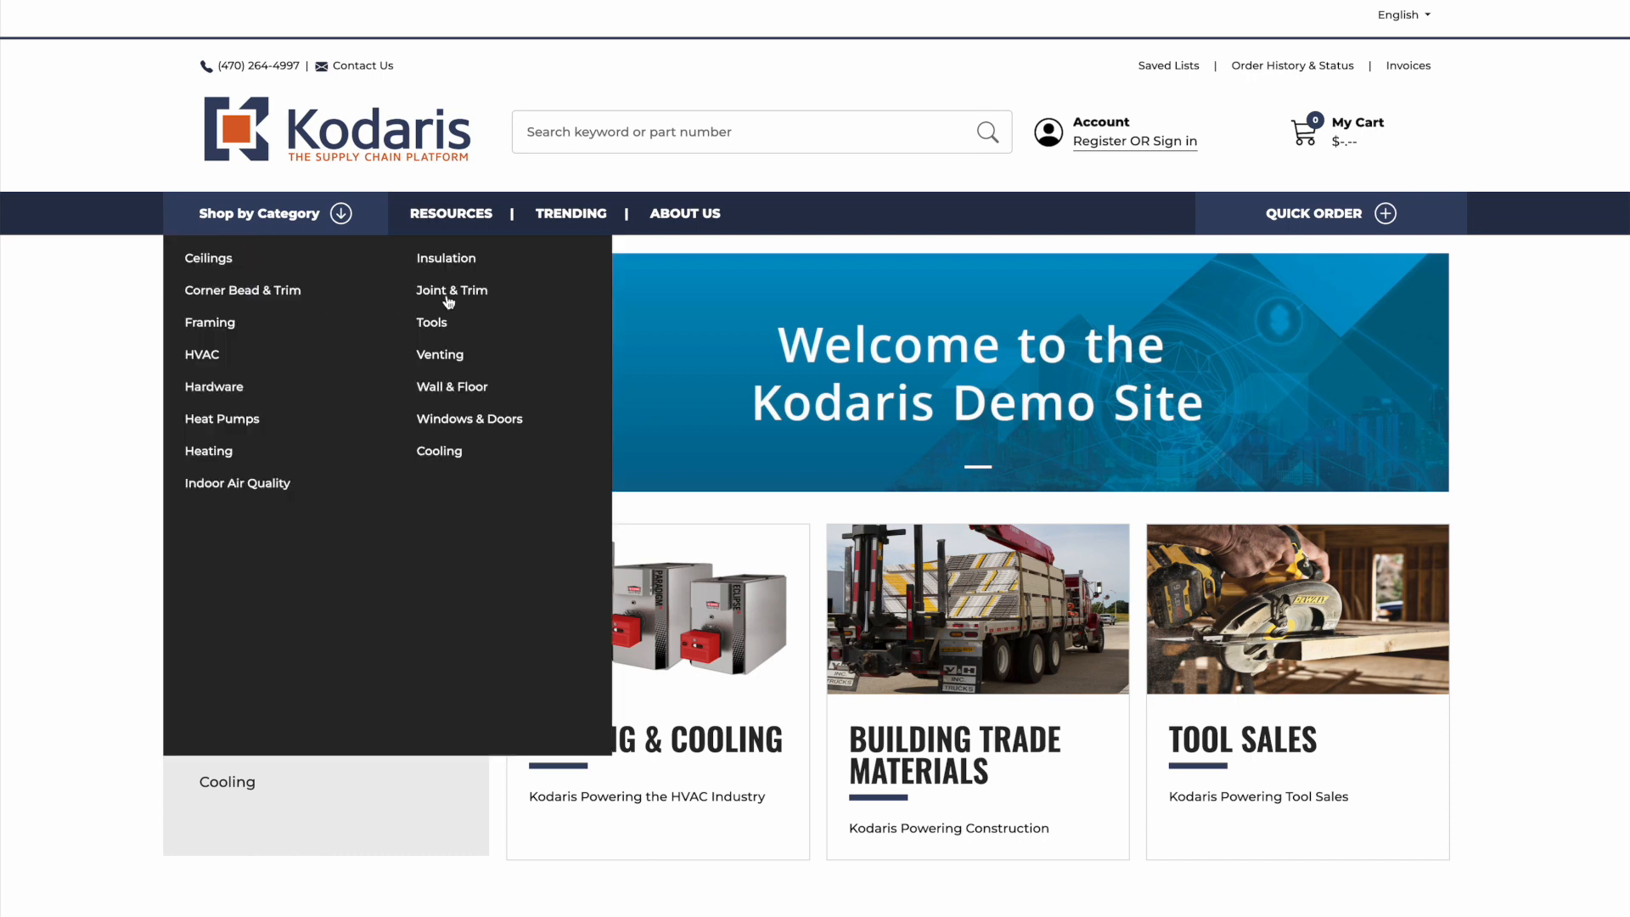
{"action": "mouse_move", "coordinate": [458, 455]}
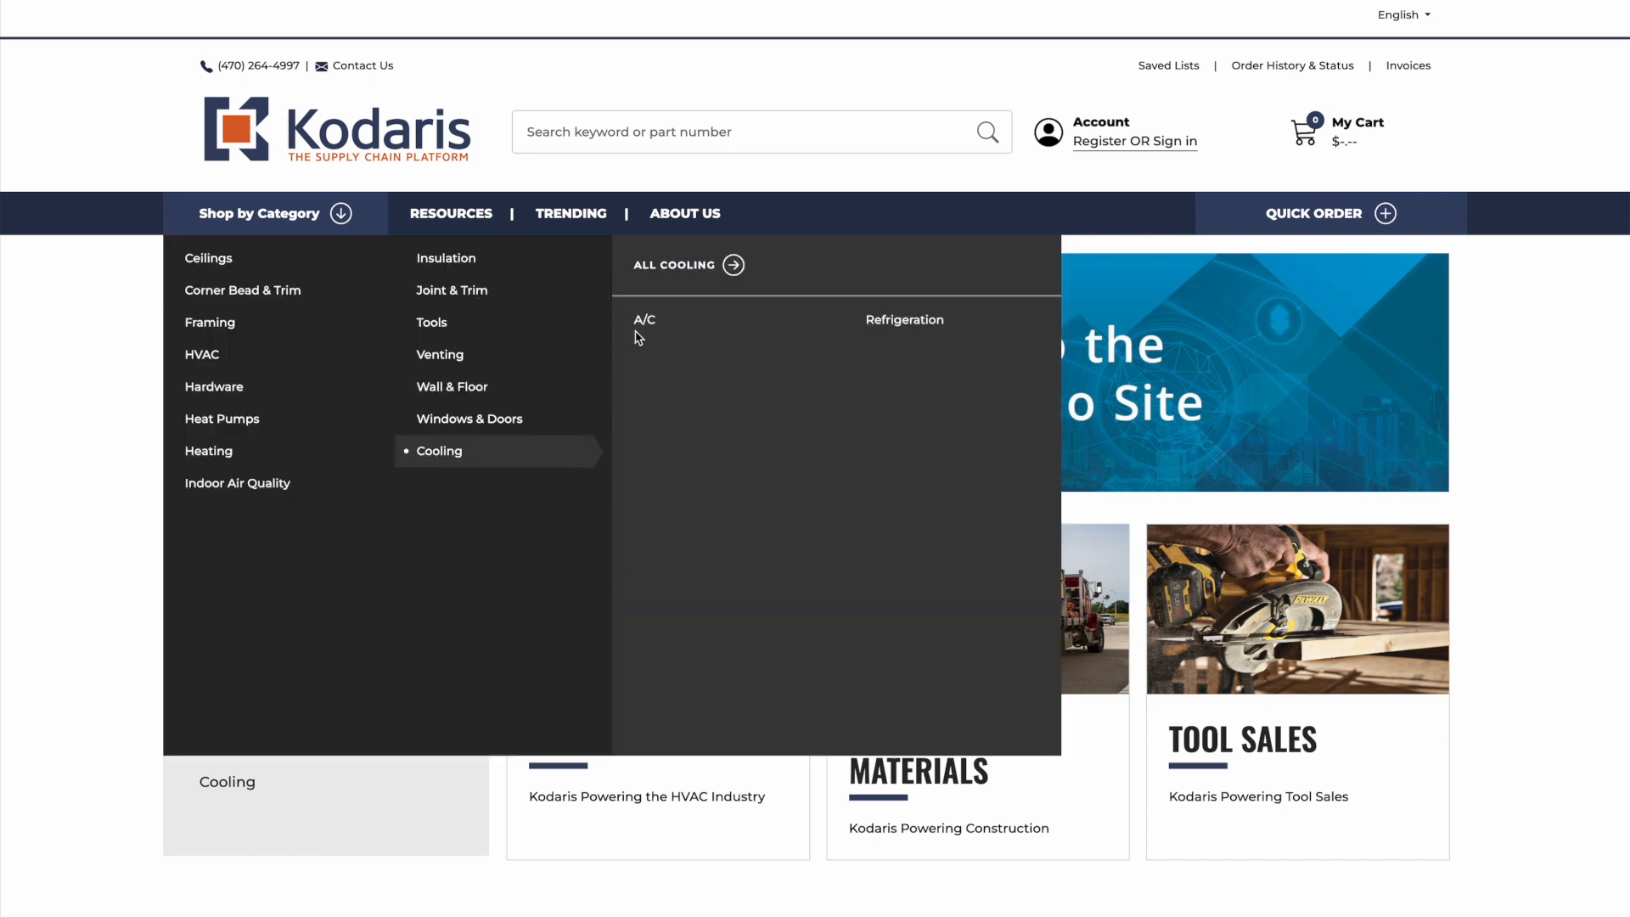
{"action": "left_click", "coordinate": [662, 269]}
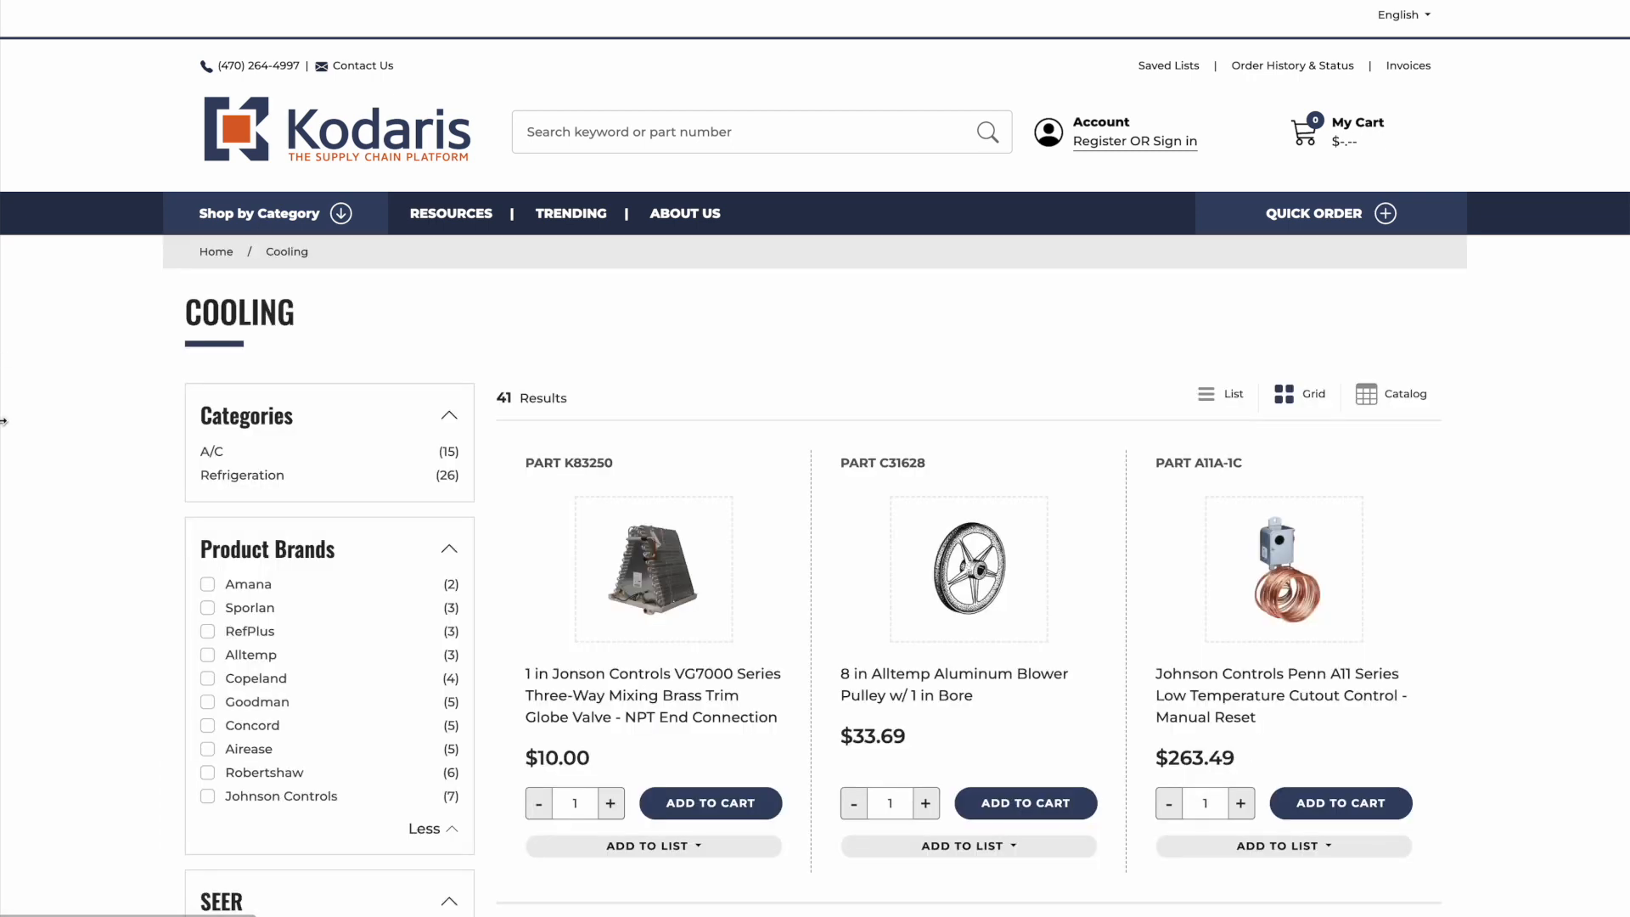
{"action": "scroll", "coordinate": [151, 381], "scroll_direction": "down", "scroll_amount": 3}
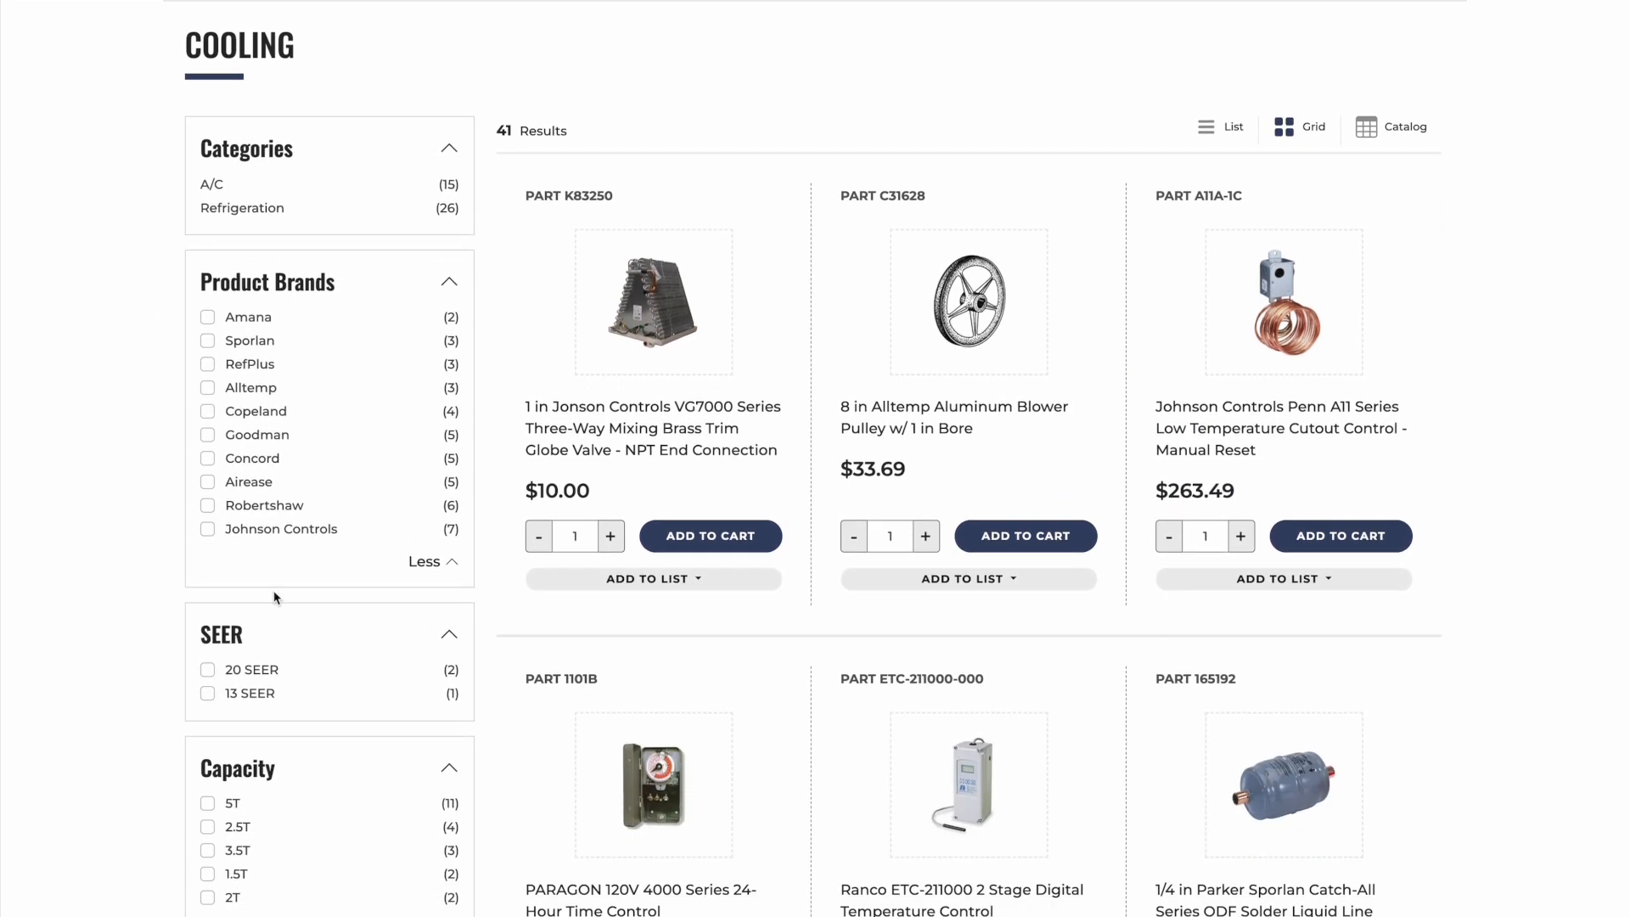
{"action": "scroll", "coordinate": [348, 652], "scroll_direction": "down", "scroll_amount": 1}
{"action": "scroll", "coordinate": [348, 646], "scroll_direction": "down", "scroll_amount": 3}
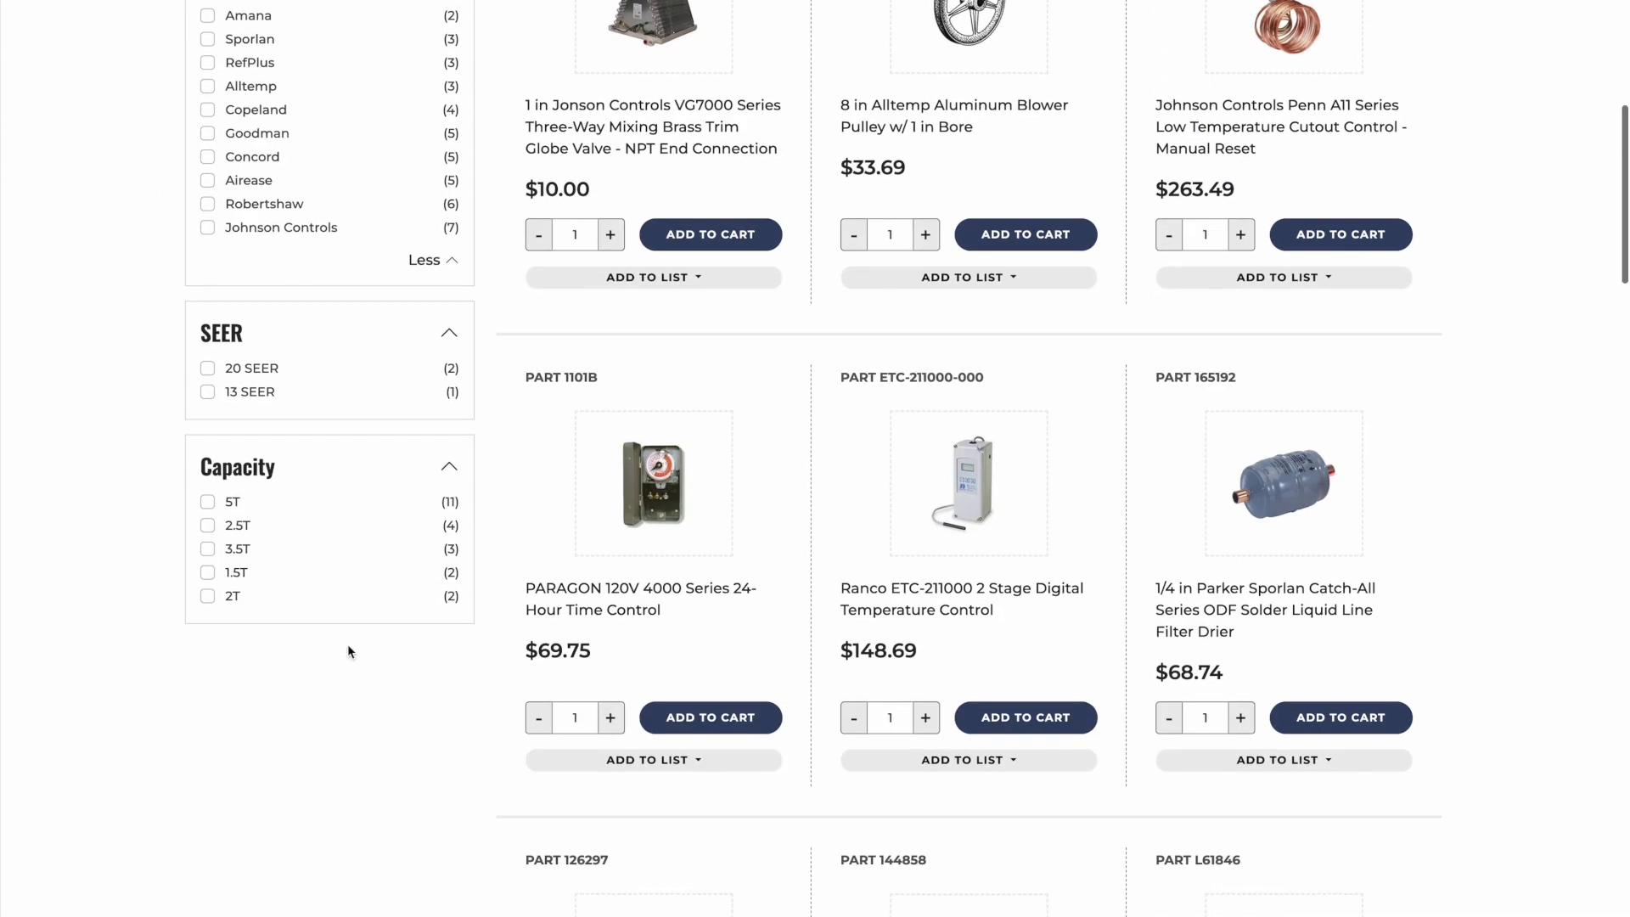
{"action": "scroll", "coordinate": [348, 645], "scroll_direction": "up", "scroll_amount": 5}
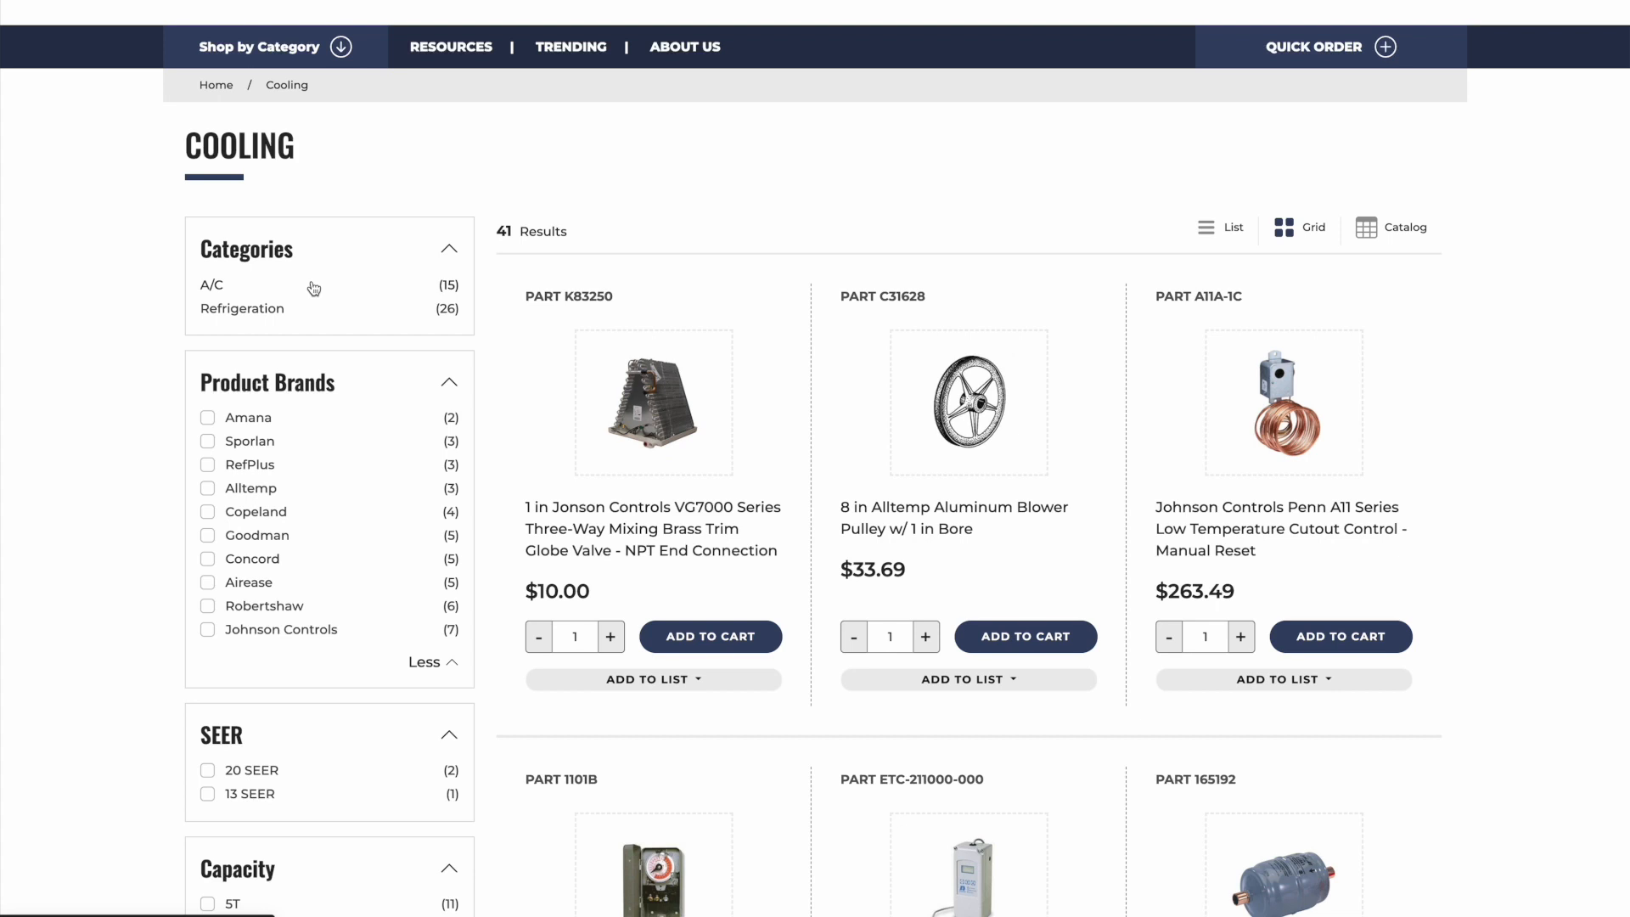
{"action": "scroll", "coordinate": [314, 289], "scroll_direction": "up", "scroll_amount": 2}
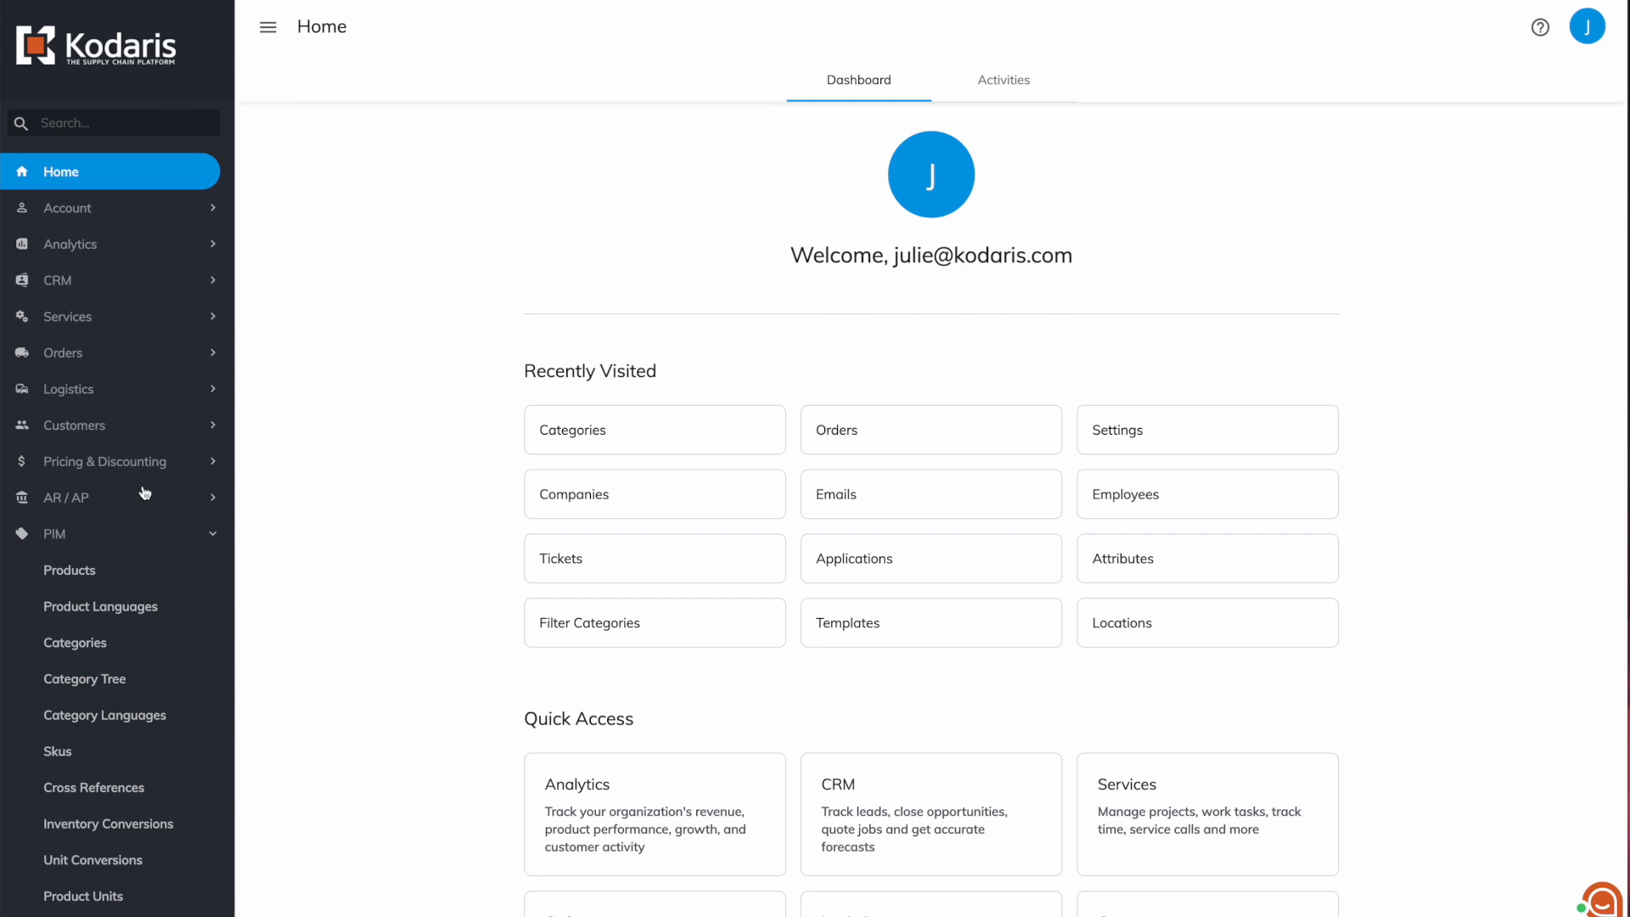
Export the filter categories list to a file named filter-categories.csv.
{"action": "scroll", "coordinate": [143, 505], "scroll_direction": "down", "scroll_amount": 3}
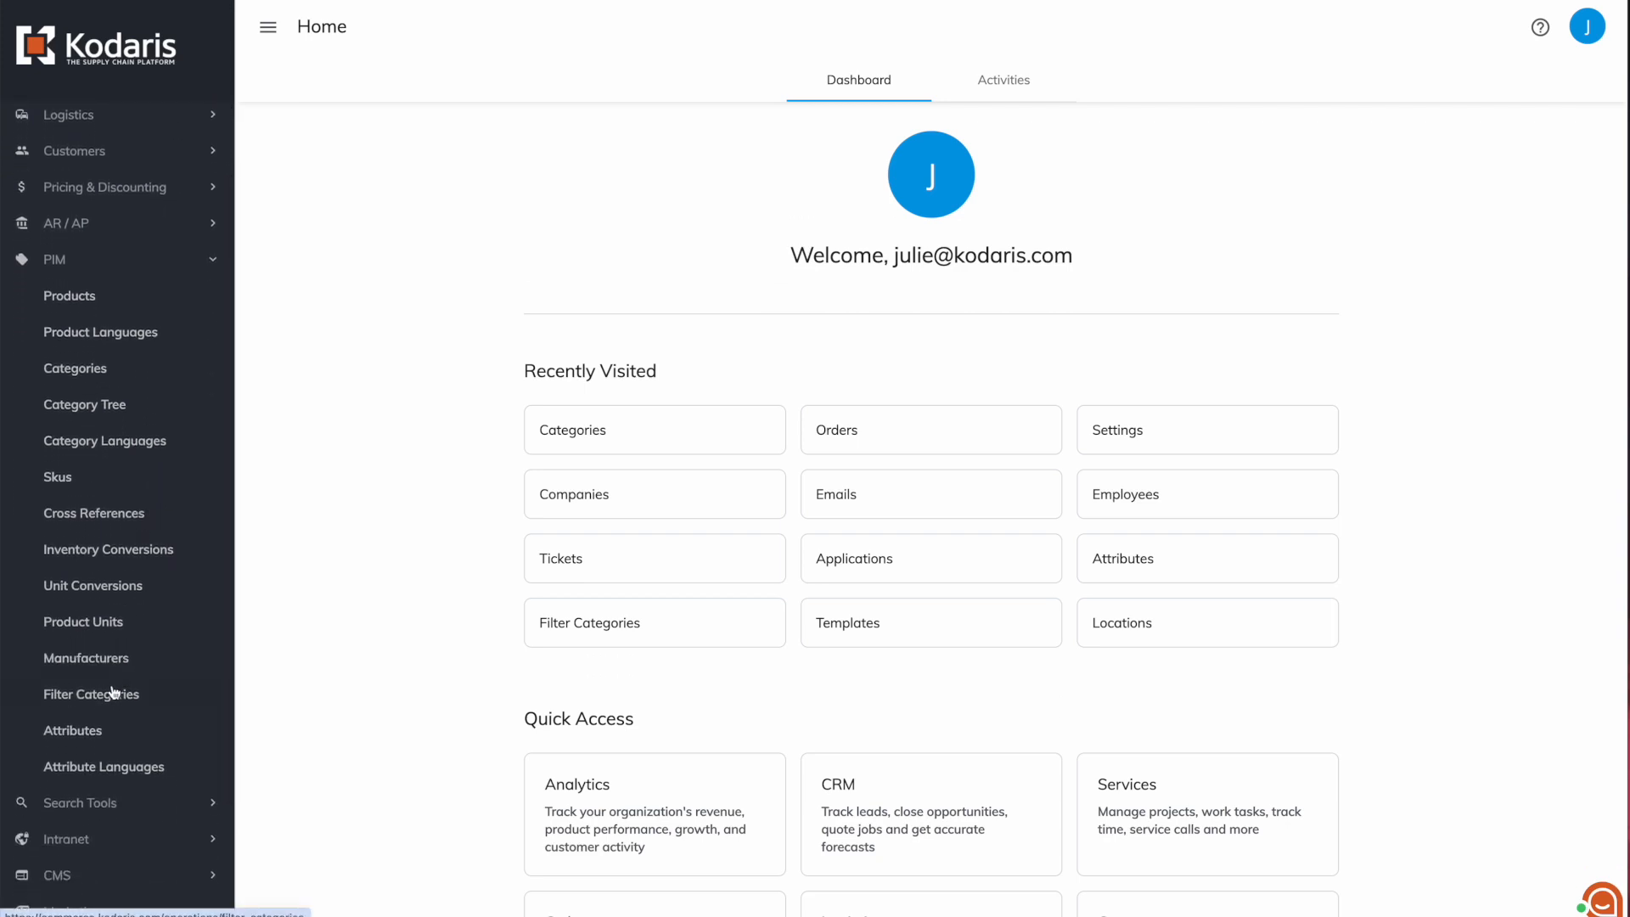
{"action": "left_click", "coordinate": [120, 693]}
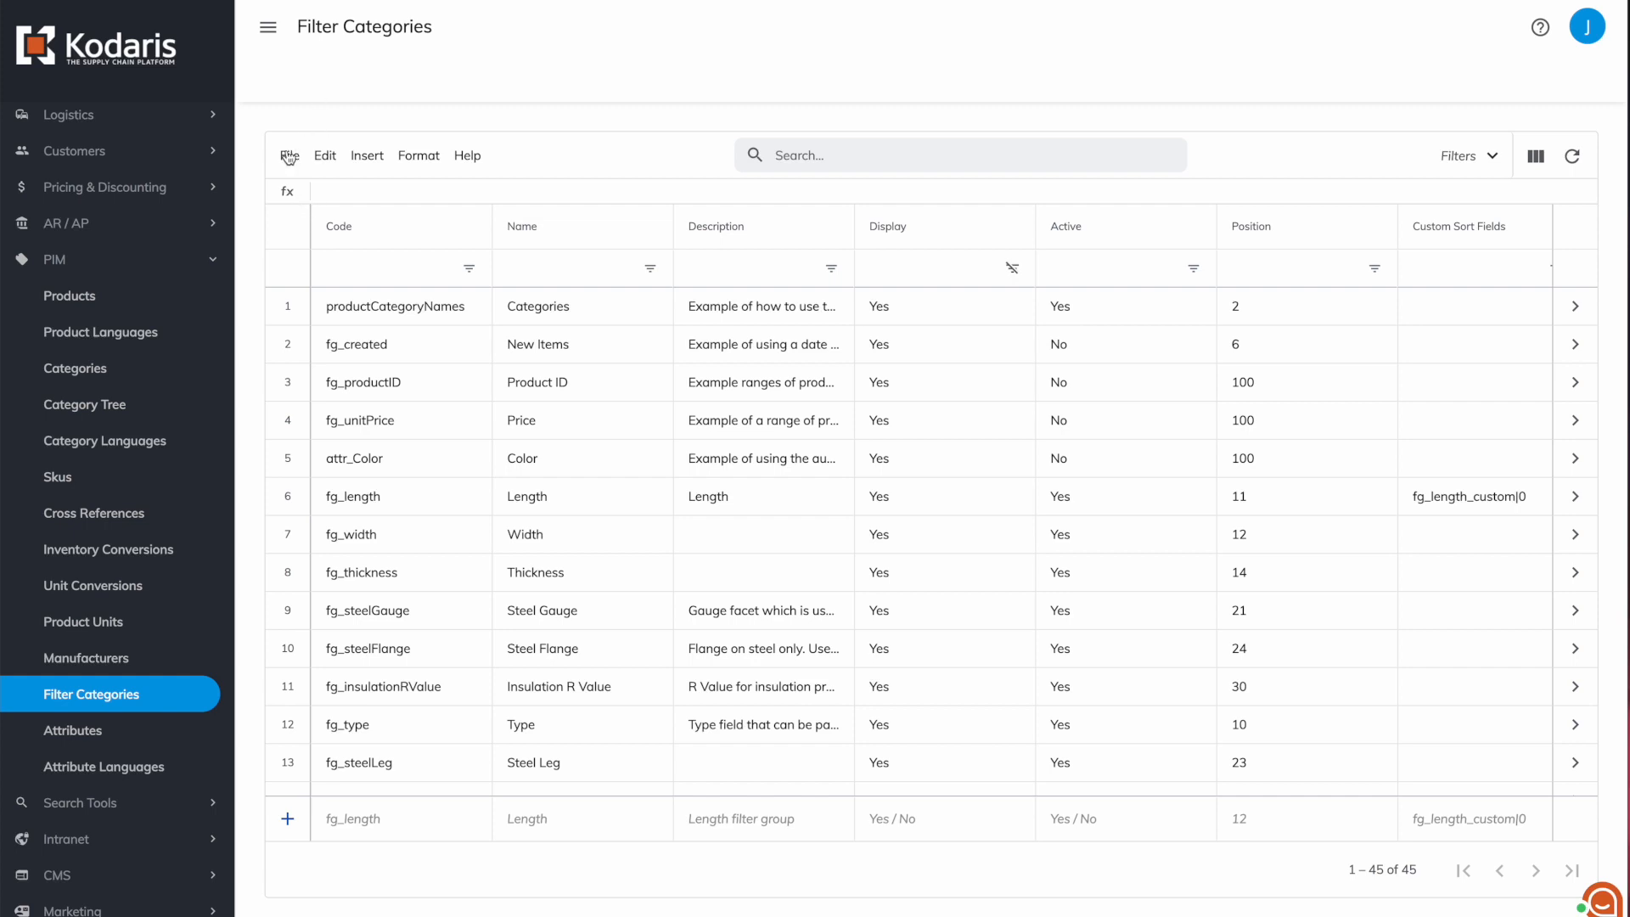
{"action": "left_click", "coordinate": [290, 157]}
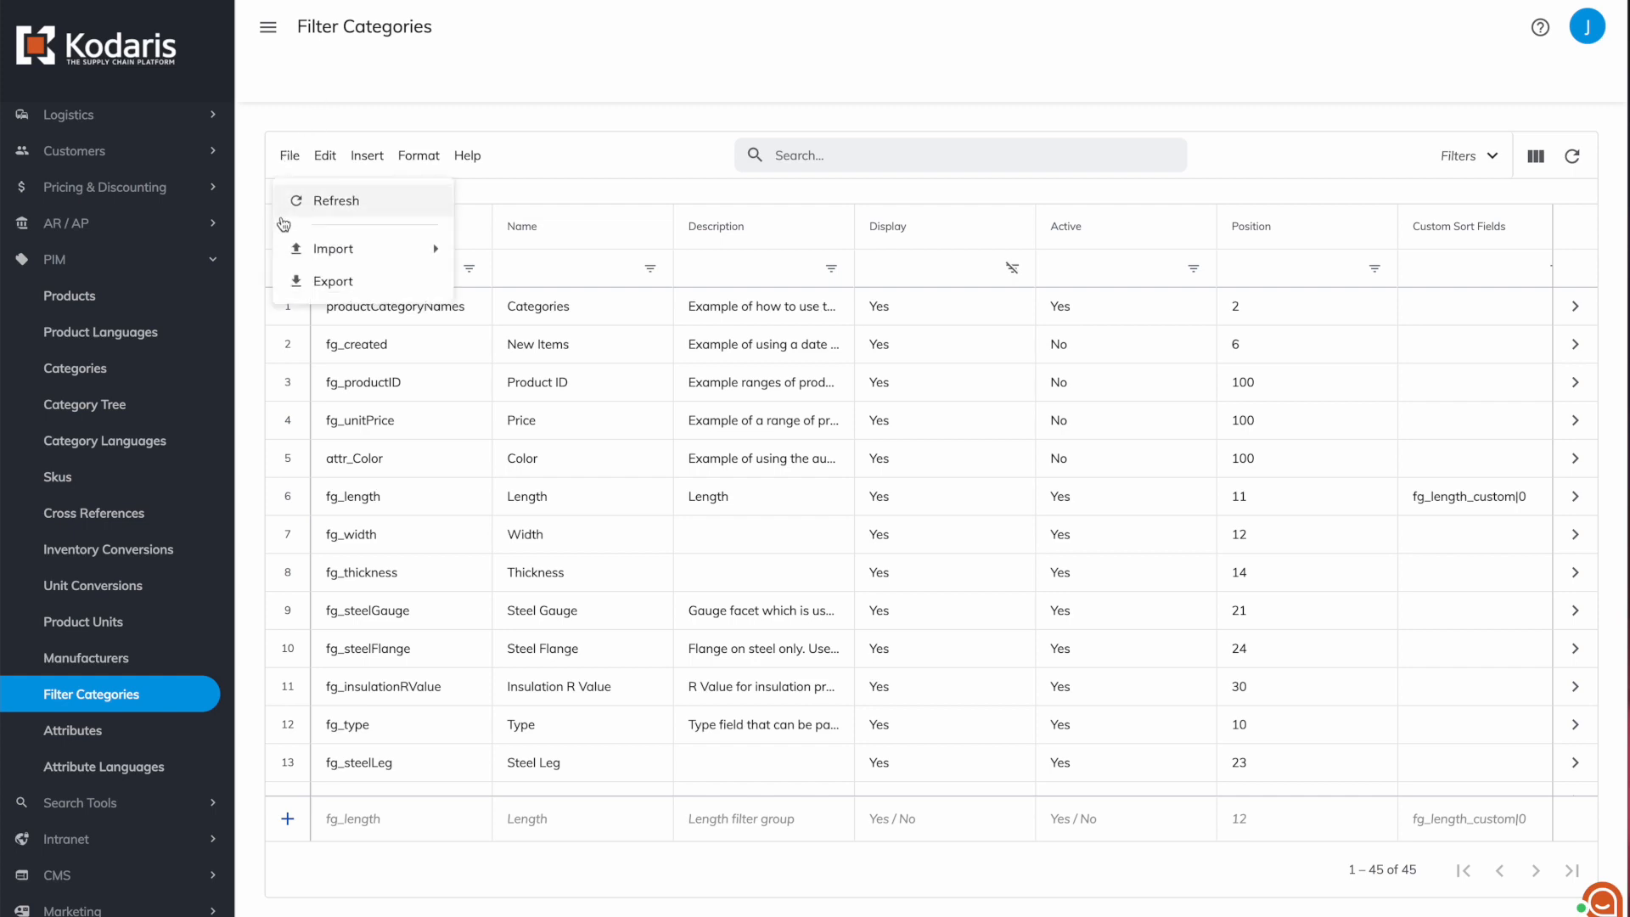
{"action": "left_click", "coordinate": [339, 282]}
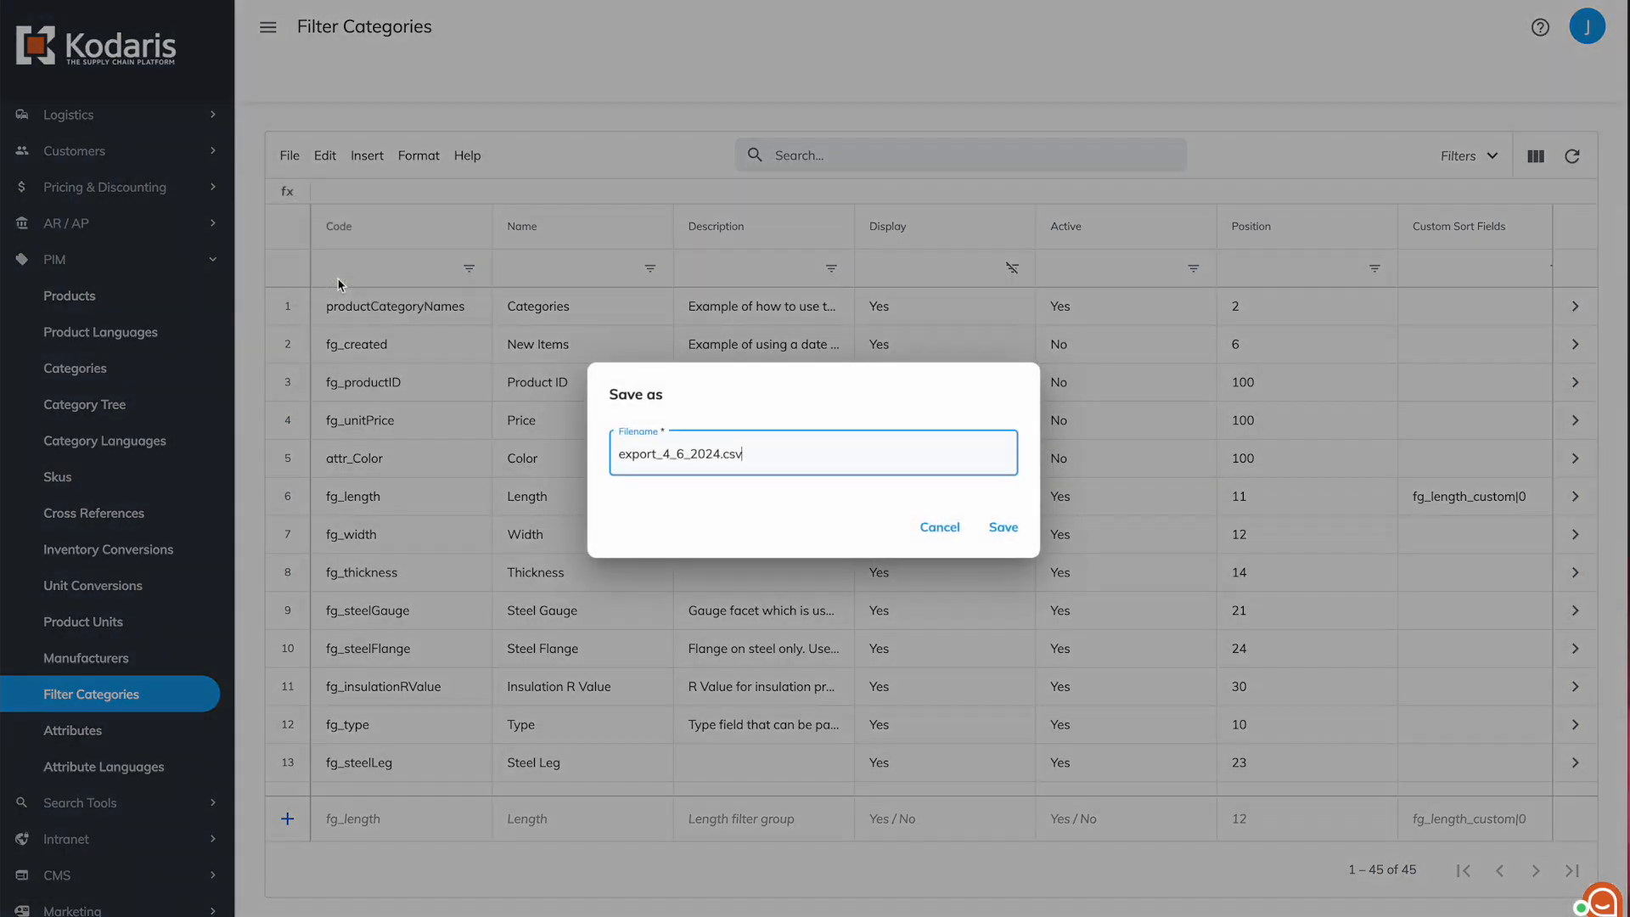
{"action": "key", "text": "shift+Home"}
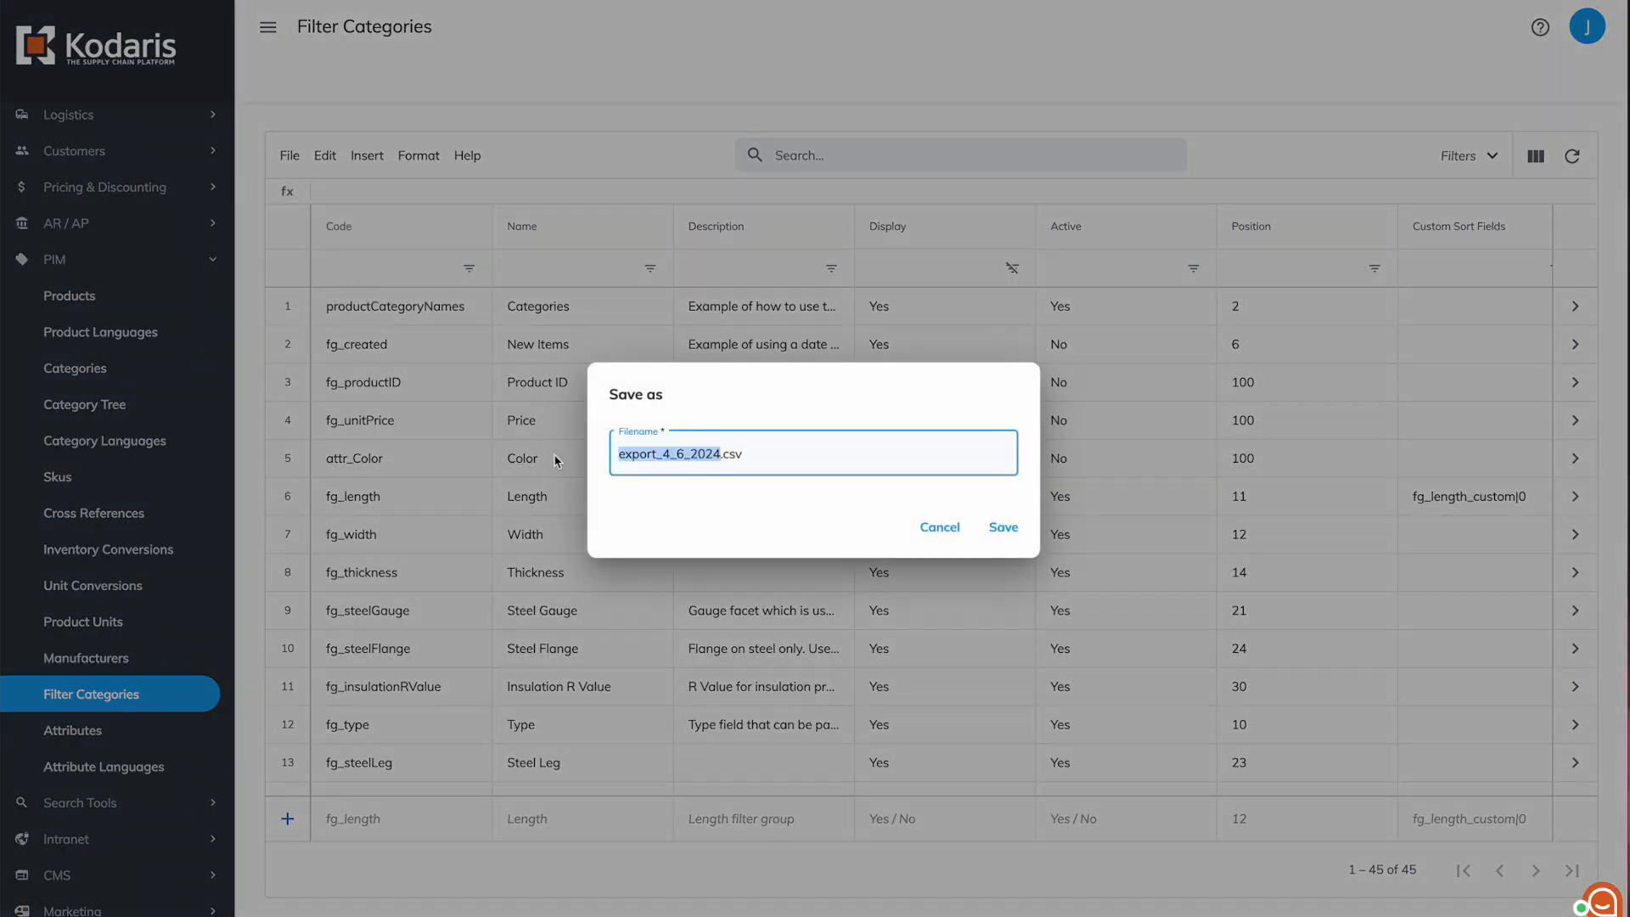
{"action": "type", "text": "filte"}
{"action": "type", "text": "-categories"}
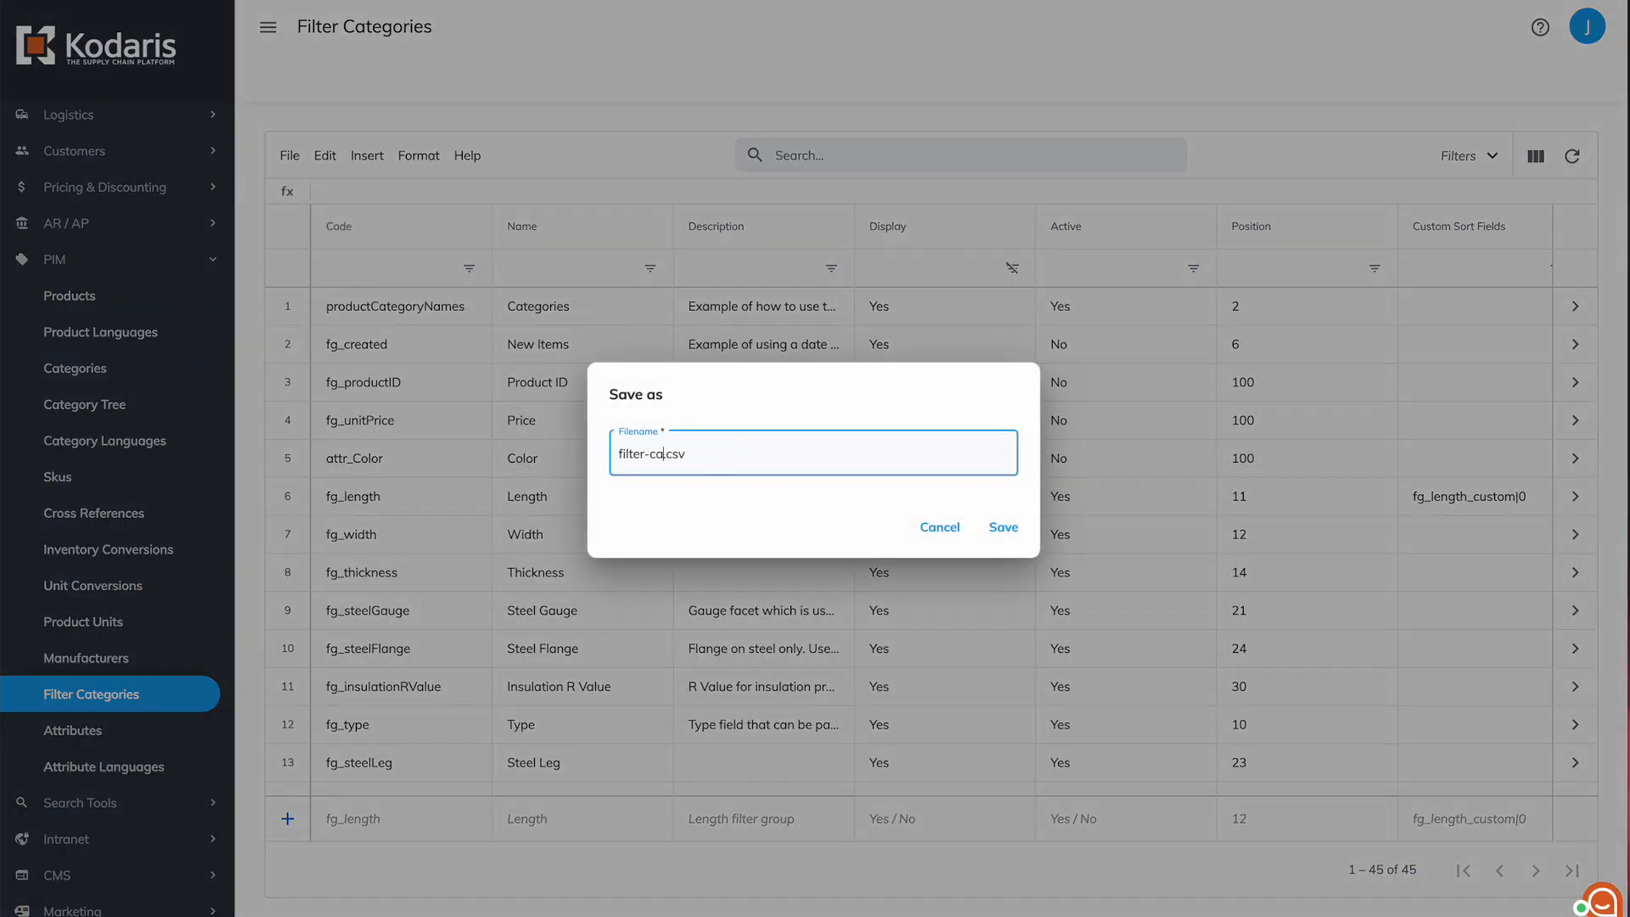
{"action": "left_click", "coordinate": [1002, 527]}
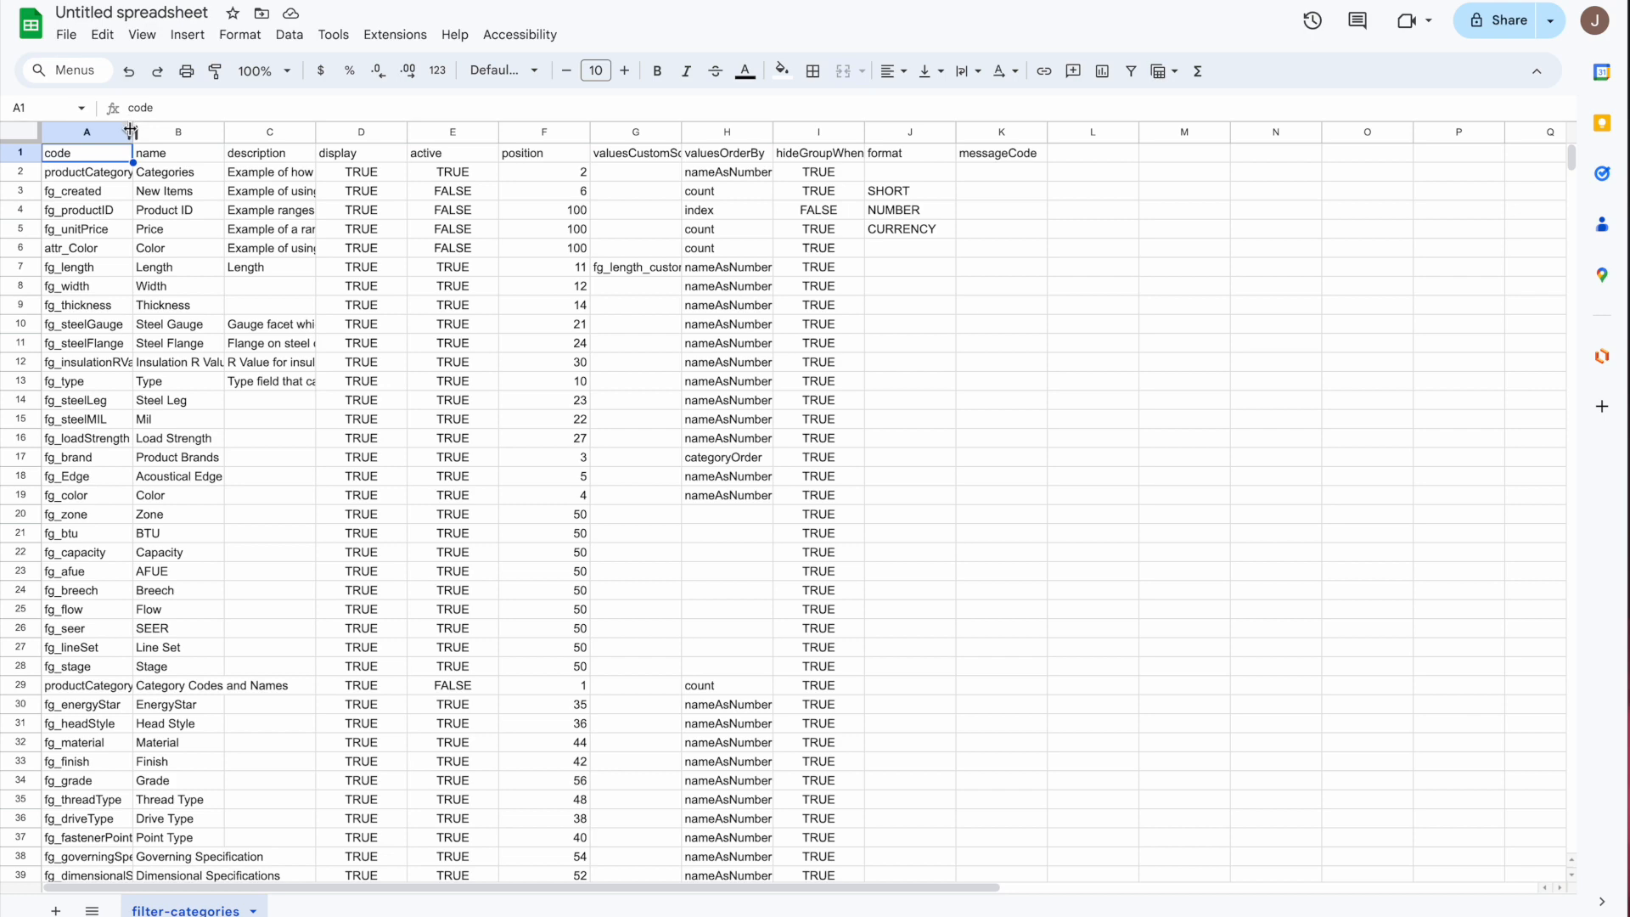
In the Google Sheets copy of the filter-categories export, widen the code, name and description columns.
{"action": "left_click_drag", "start_coordinate": [131, 132], "coordinate": [465, 131]}
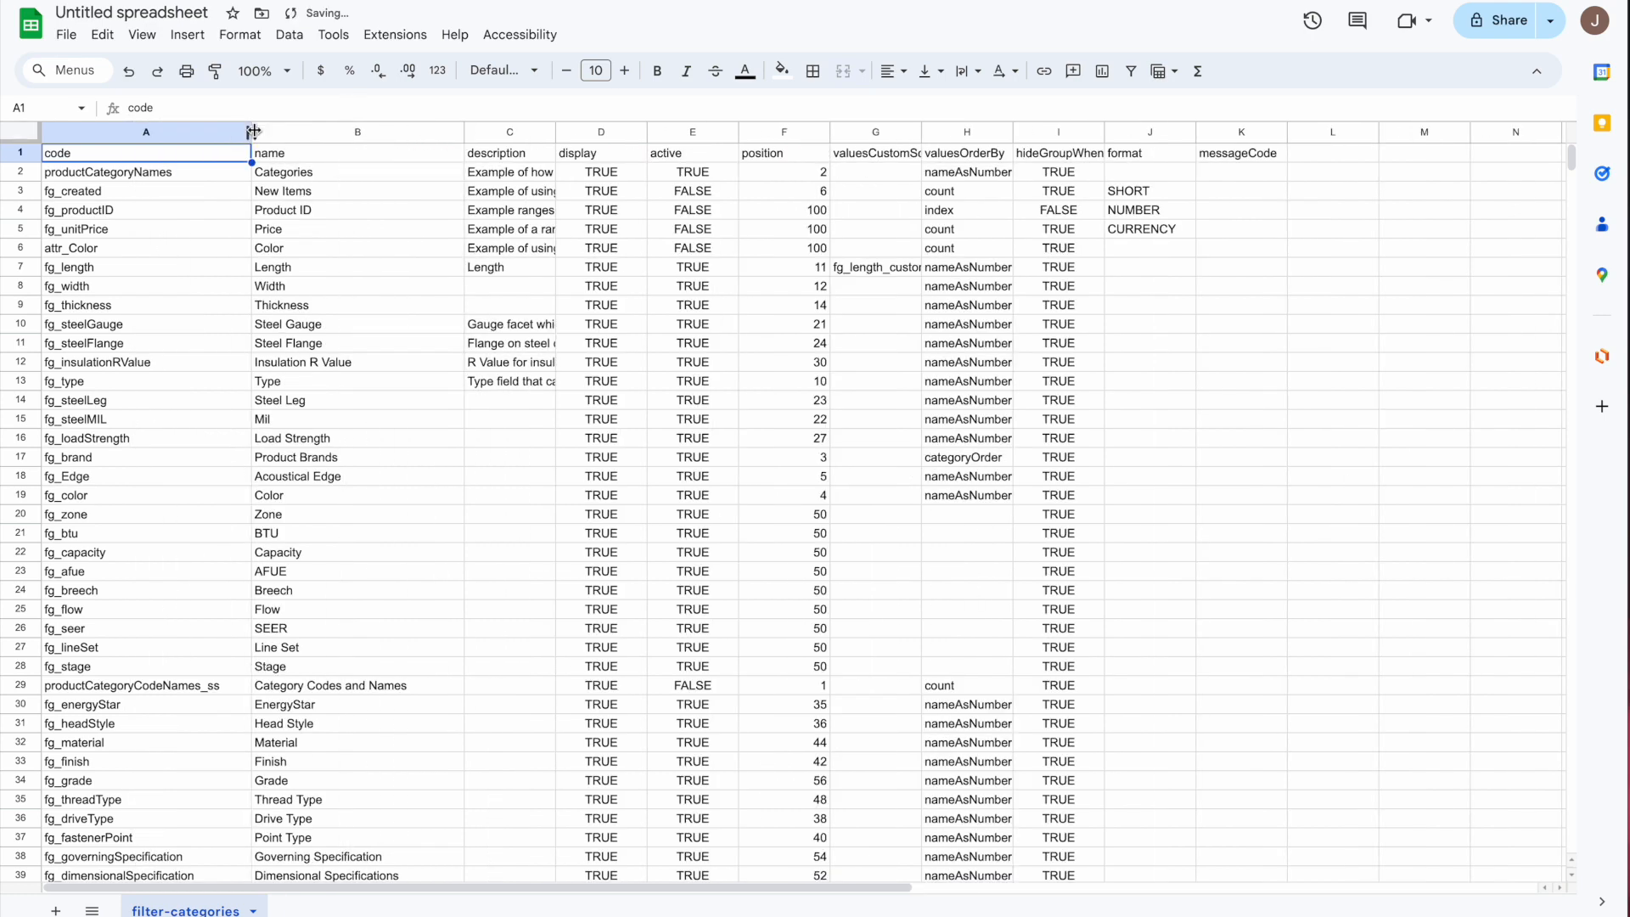
{"action": "left_click_drag", "start_coordinate": [252, 131], "coordinate": [321, 131]}
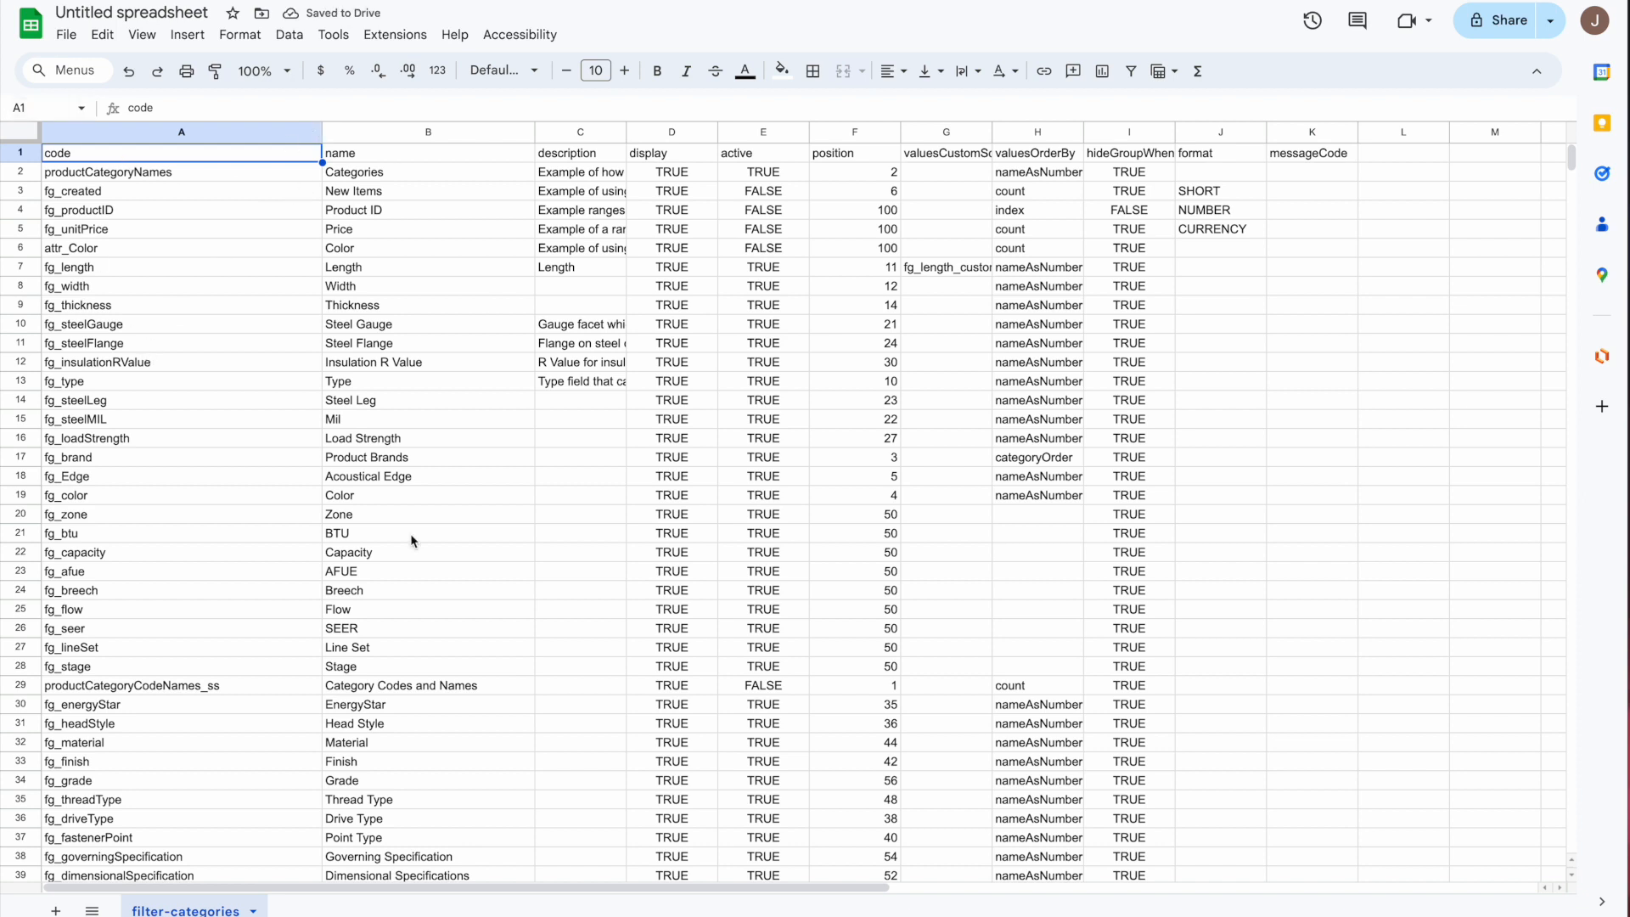
{"action": "left_click_drag", "start_coordinate": [626, 132], "coordinate": [854, 132]}
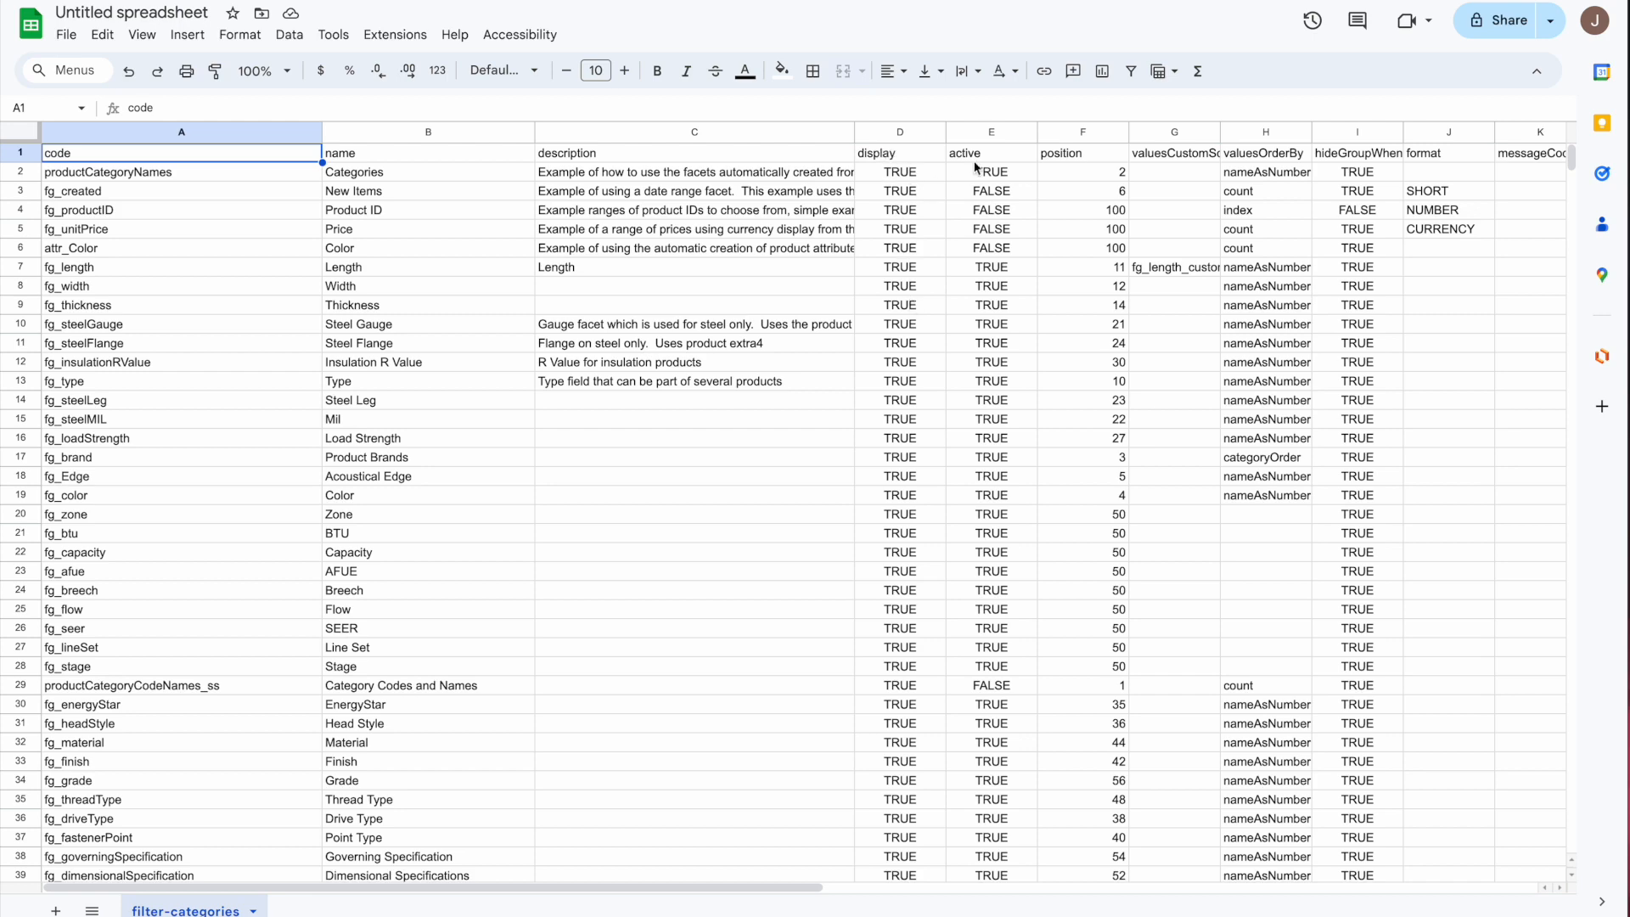
Delete columns F to K, from position through messageCode, from the filter-categories sheet.
{"action": "scroll", "coordinate": [977, 168], "scroll_direction": "right", "scroll_amount": 2}
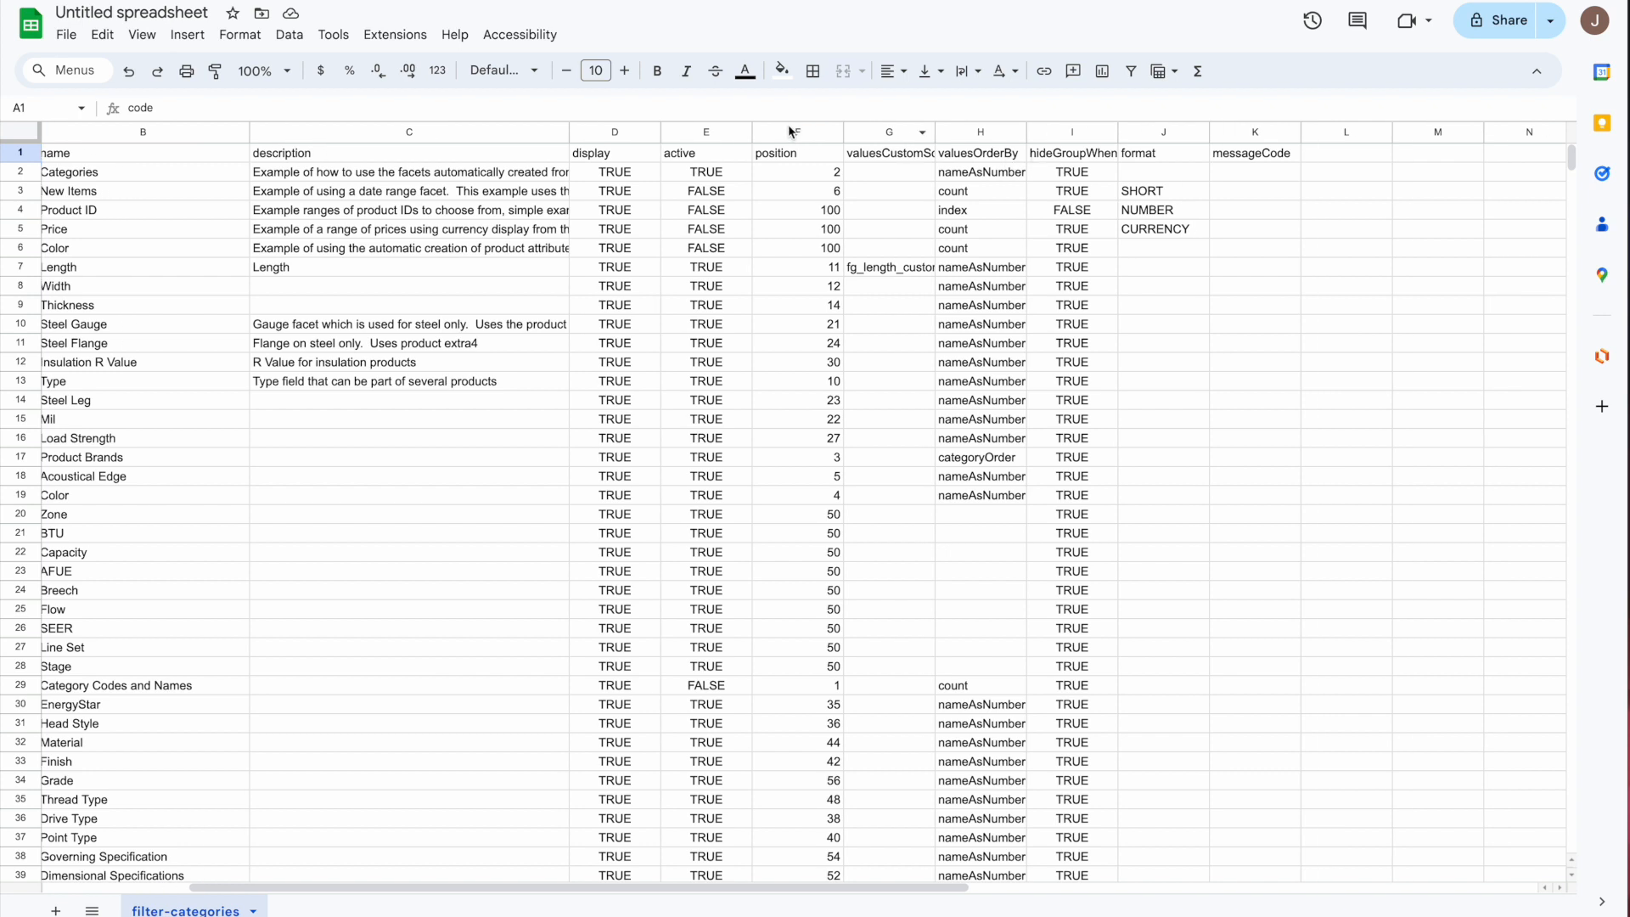
{"action": "left_click", "coordinate": [788, 124]}
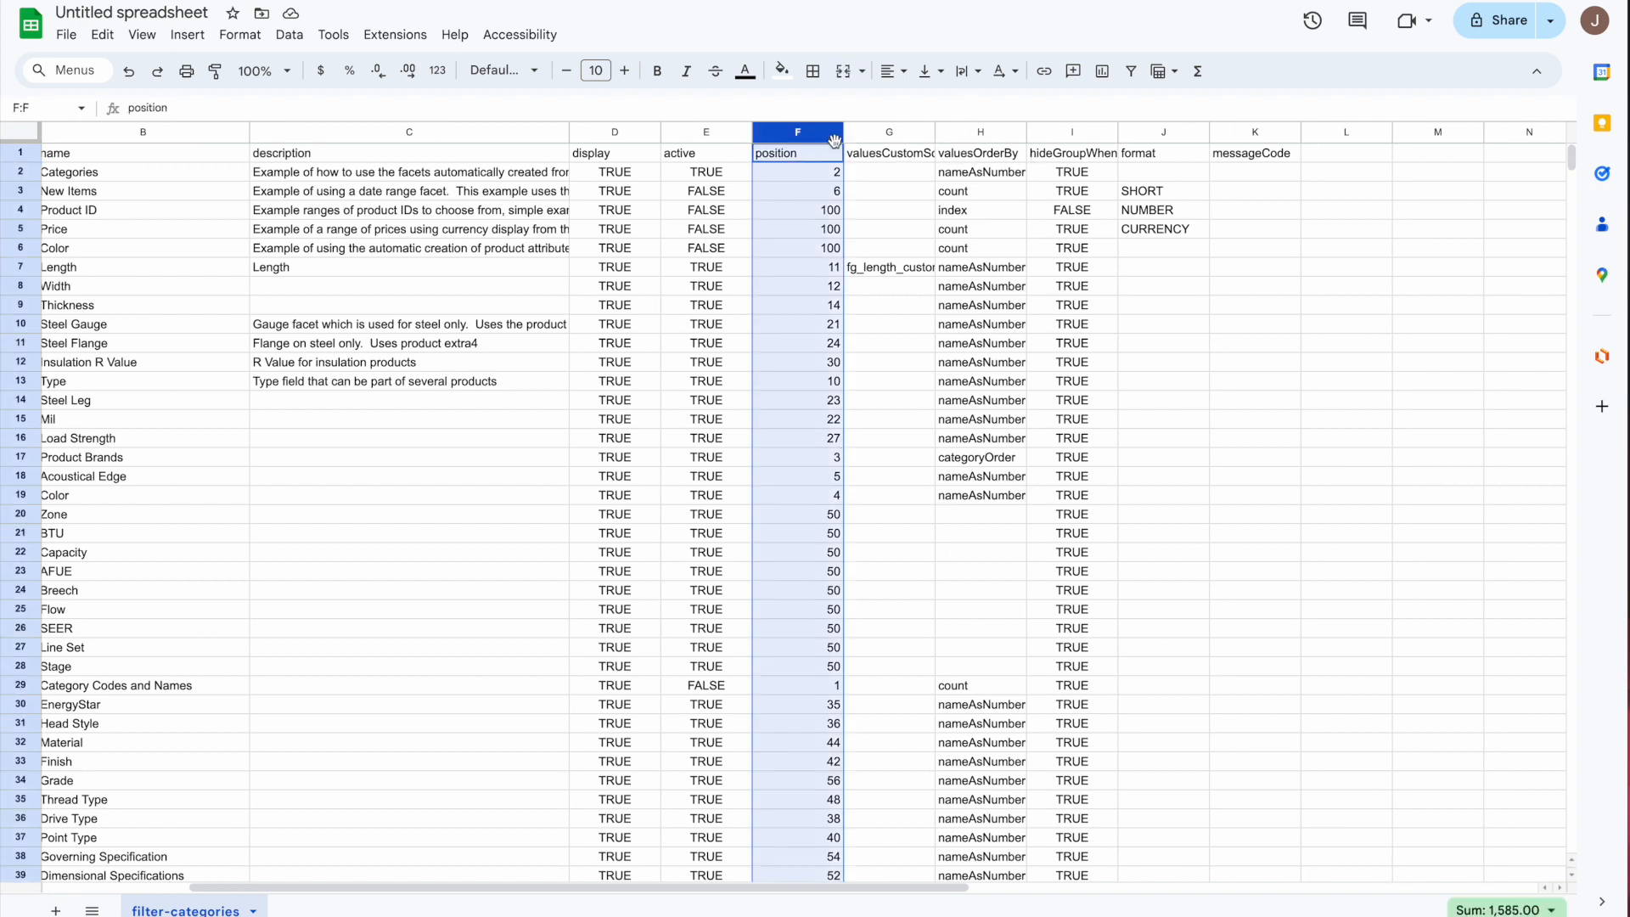
{"action": "left_click", "coordinate": [1253, 134], "text": "shift"}
{"action": "right_click", "coordinate": [1253, 134]}
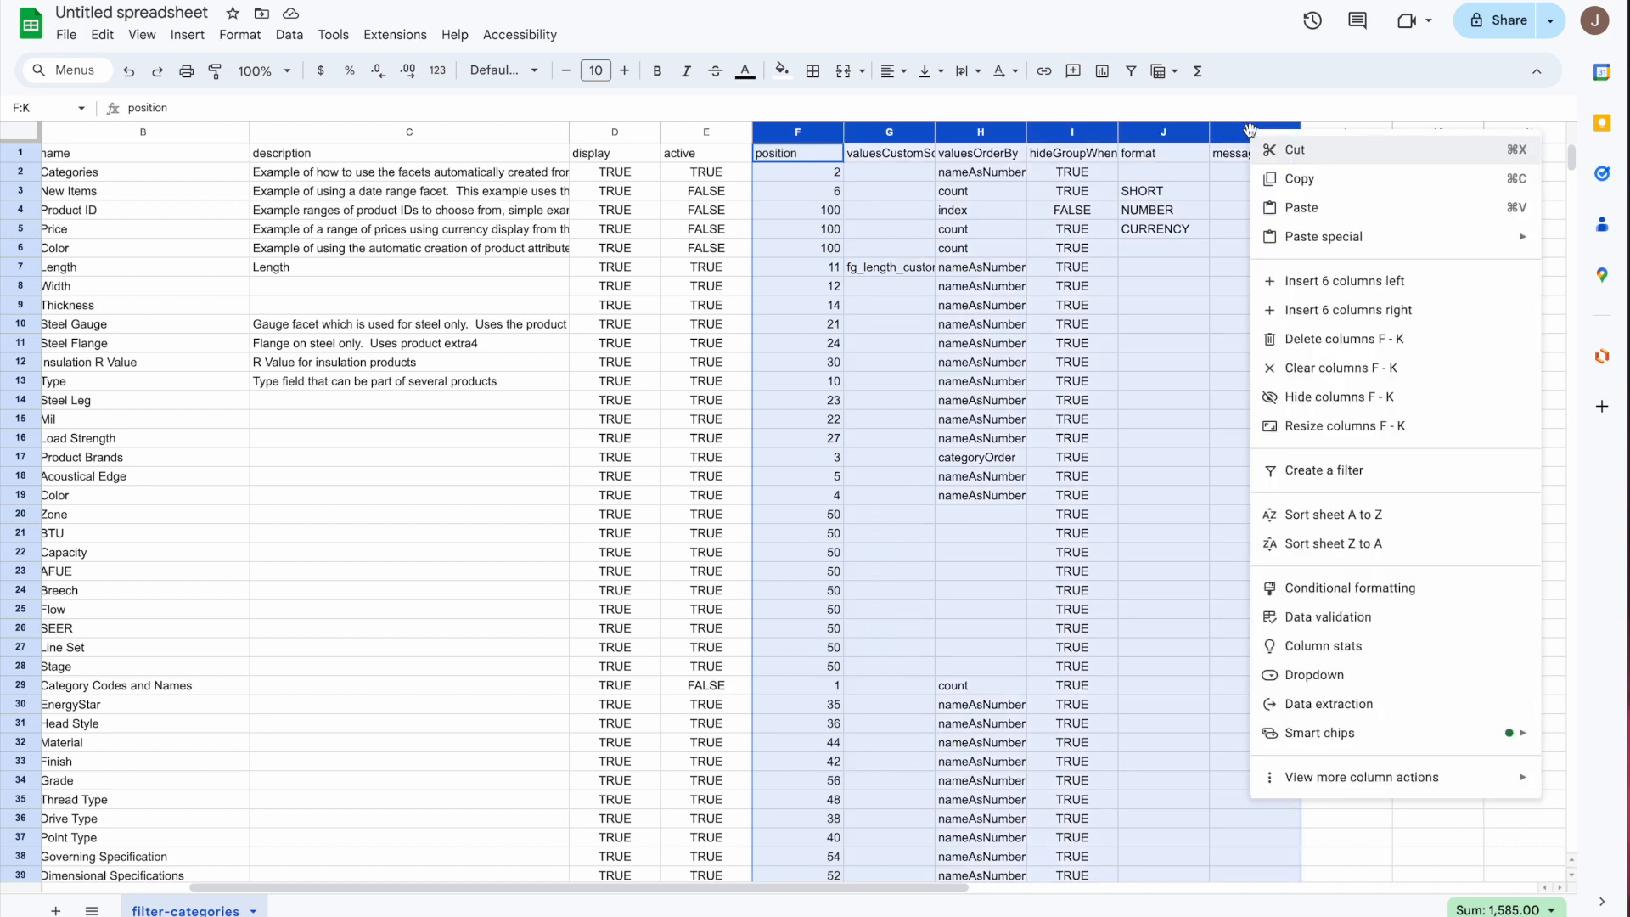
{"action": "left_click", "coordinate": [1346, 339]}
{"action": "left_click", "coordinate": [903, 285]}
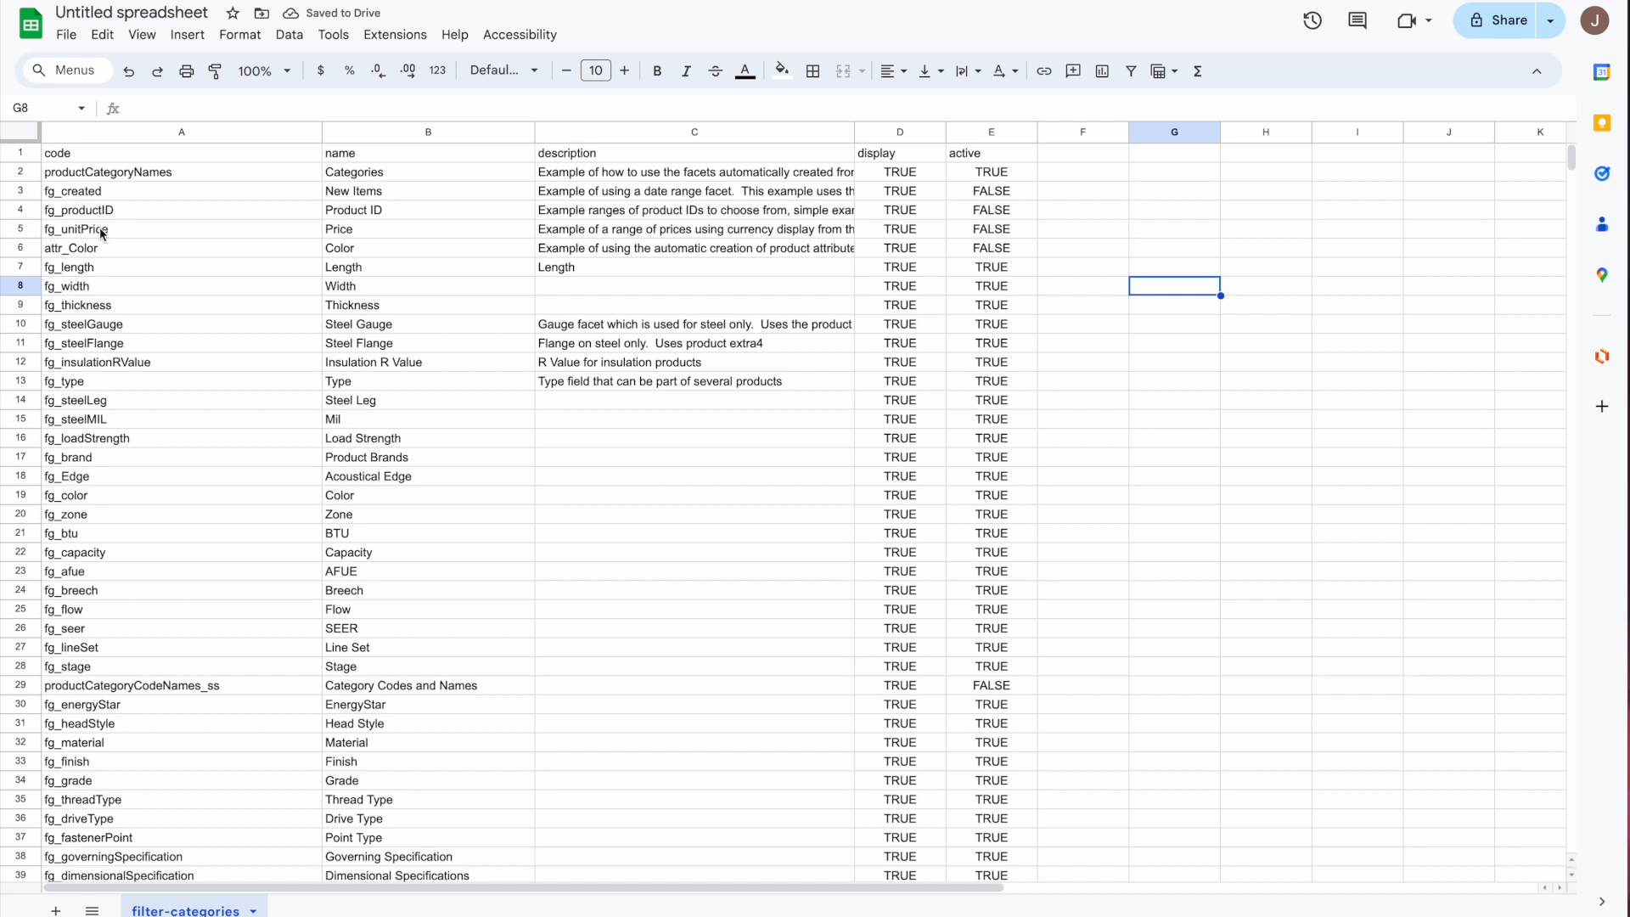
Delete the productCategoryNames and fg_created rows from the sheet.
{"action": "left_click", "coordinate": [21, 173]}
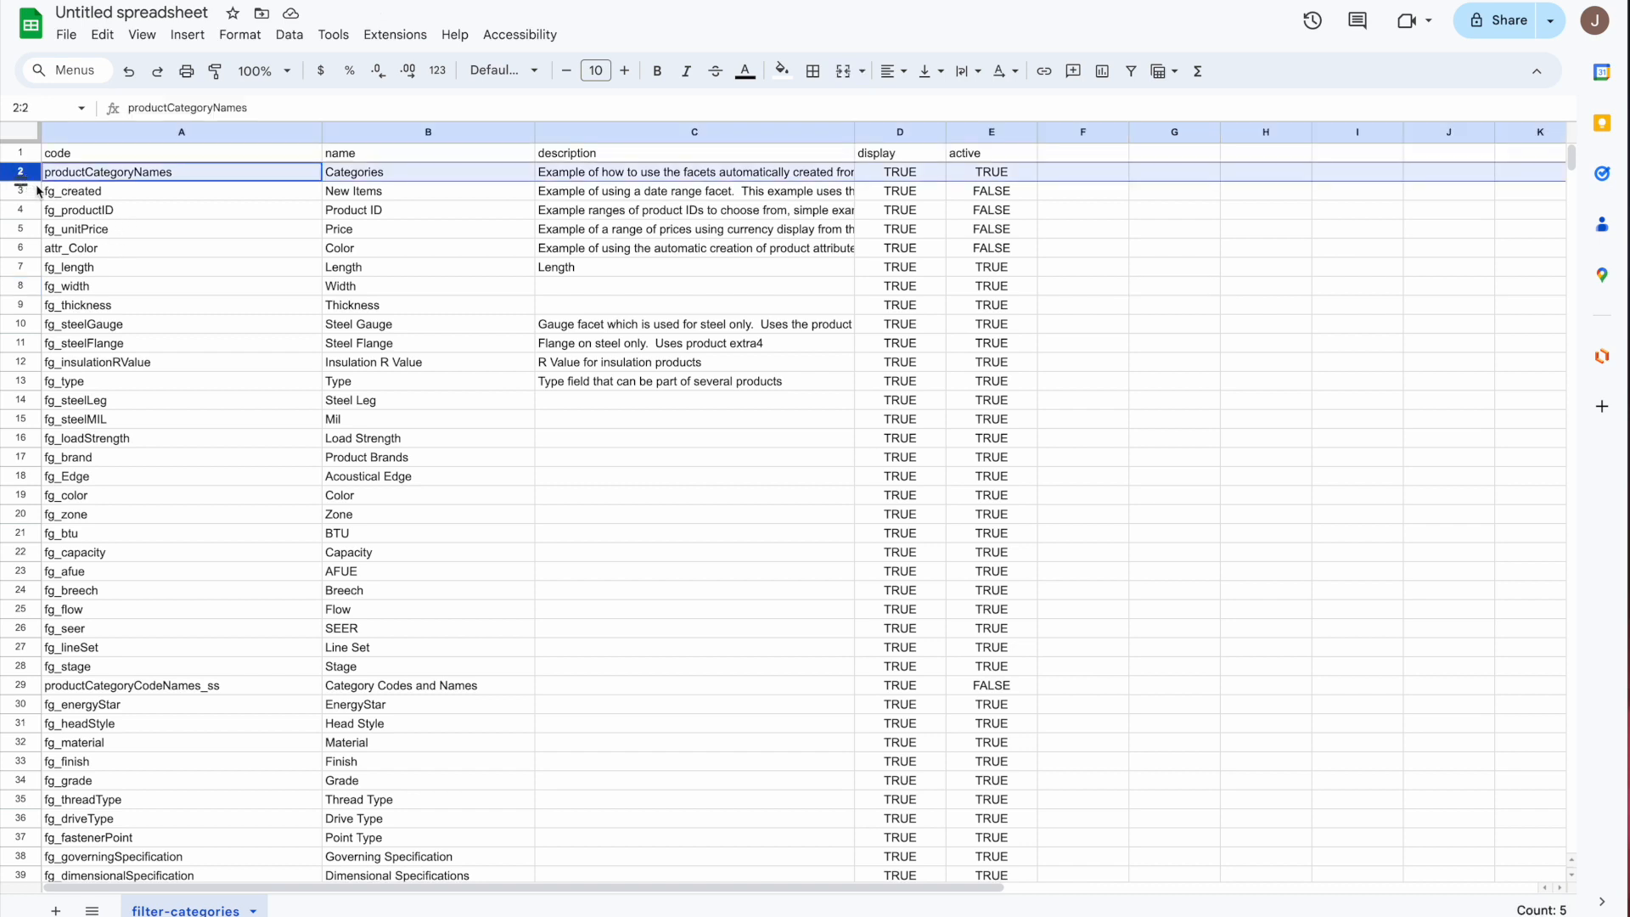
{"action": "left_click", "coordinate": [37, 192], "text": "ctrl"}
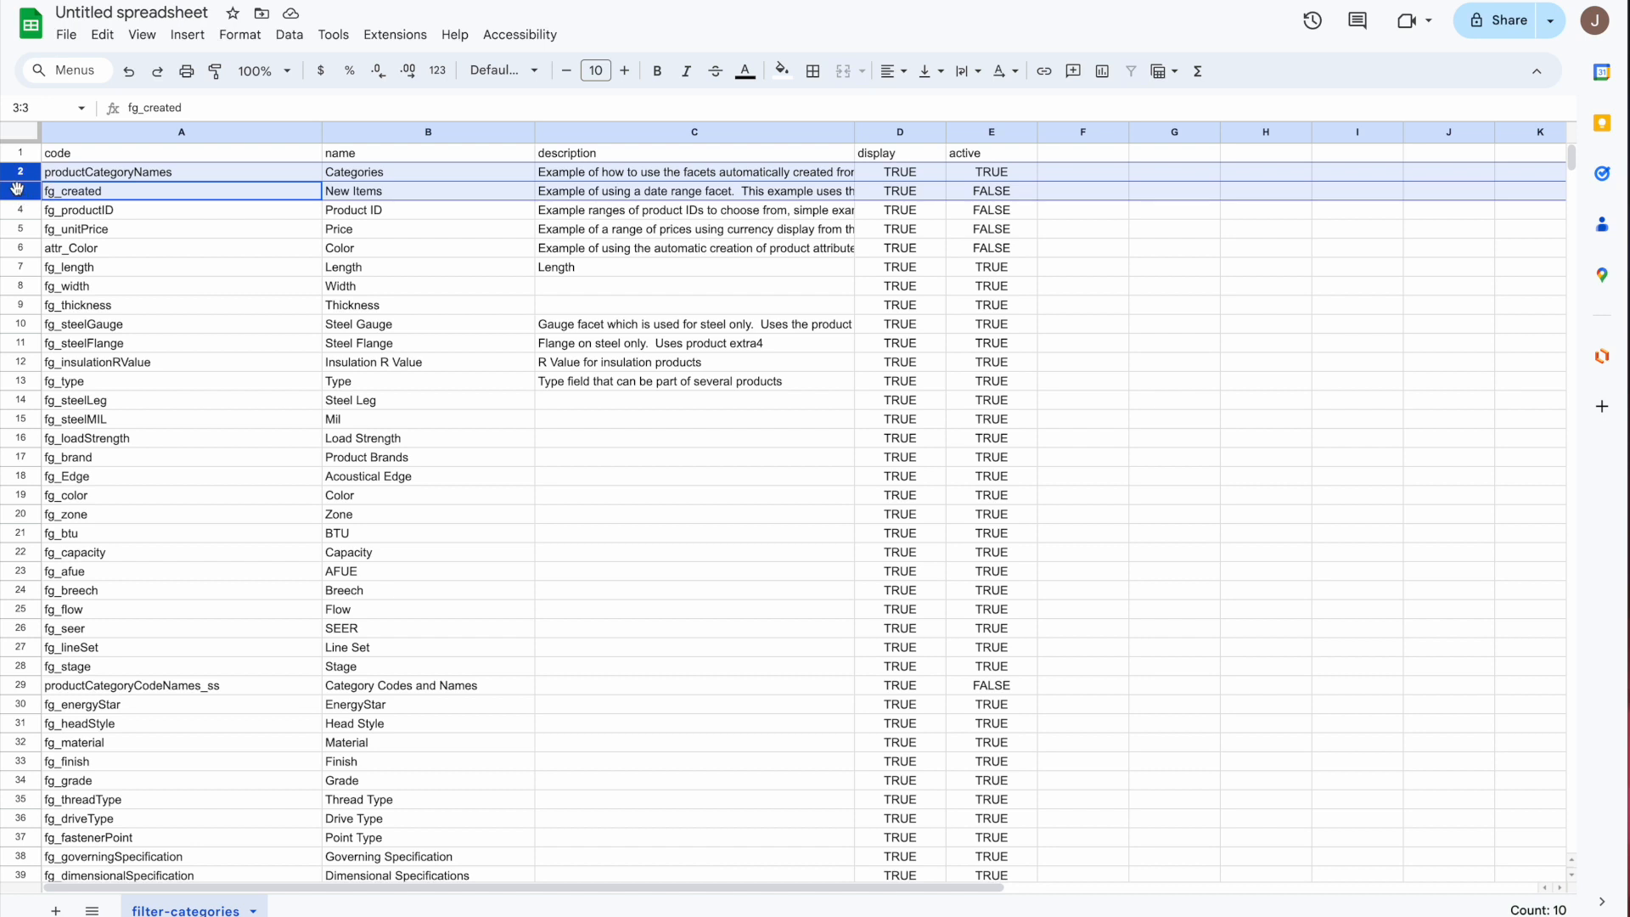
{"action": "right_click", "coordinate": [17, 189]}
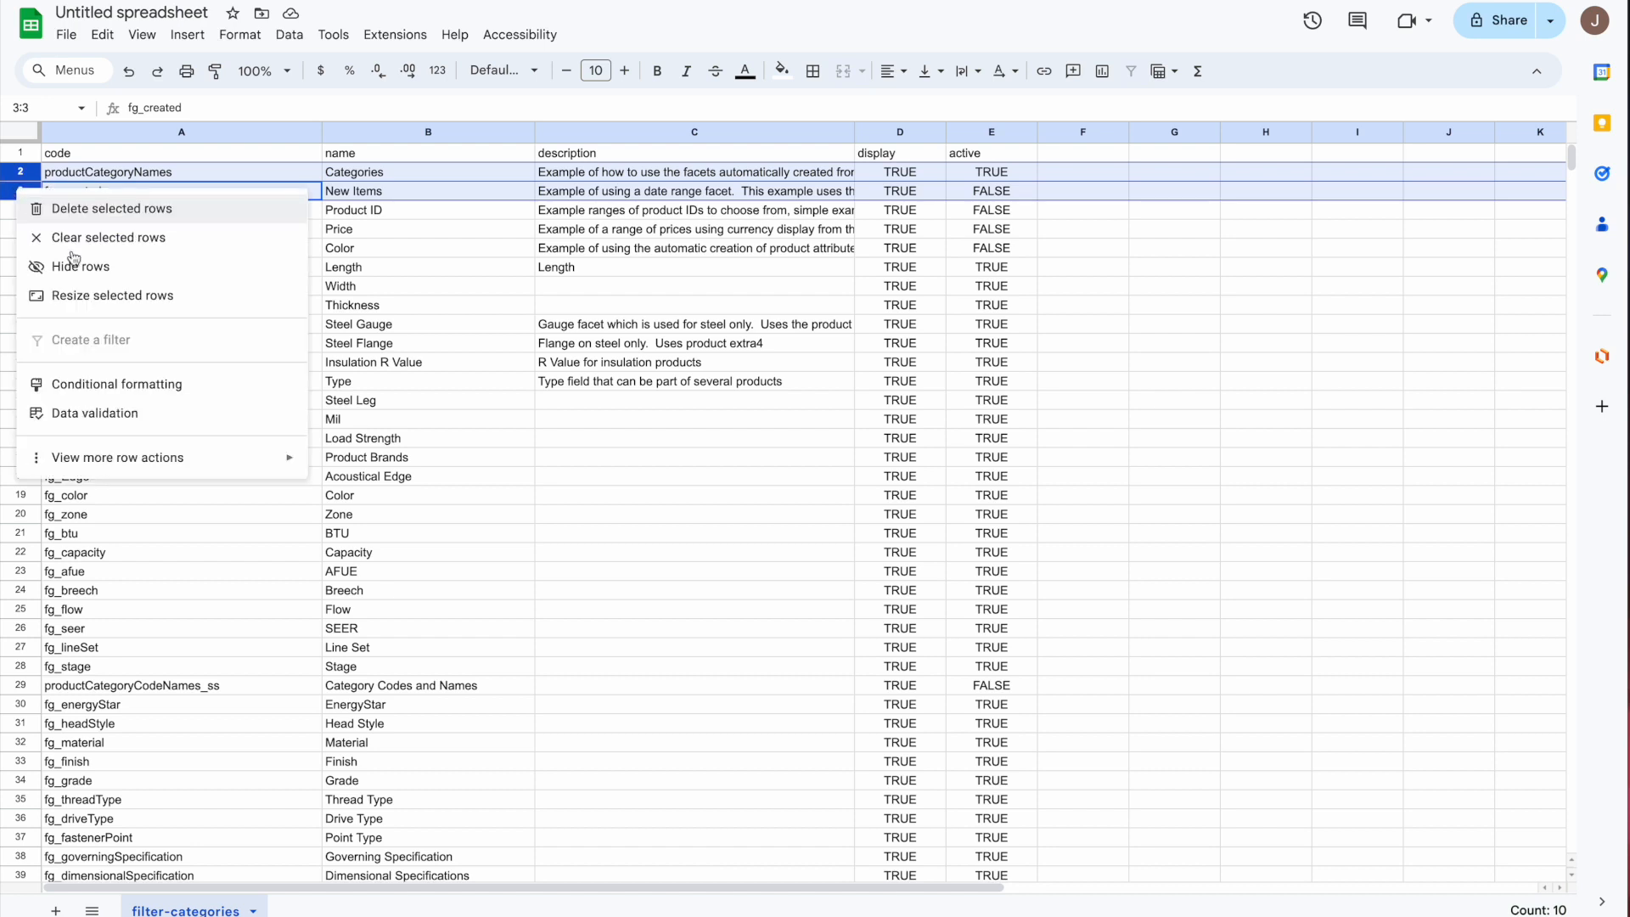
{"action": "left_click", "coordinate": [100, 209]}
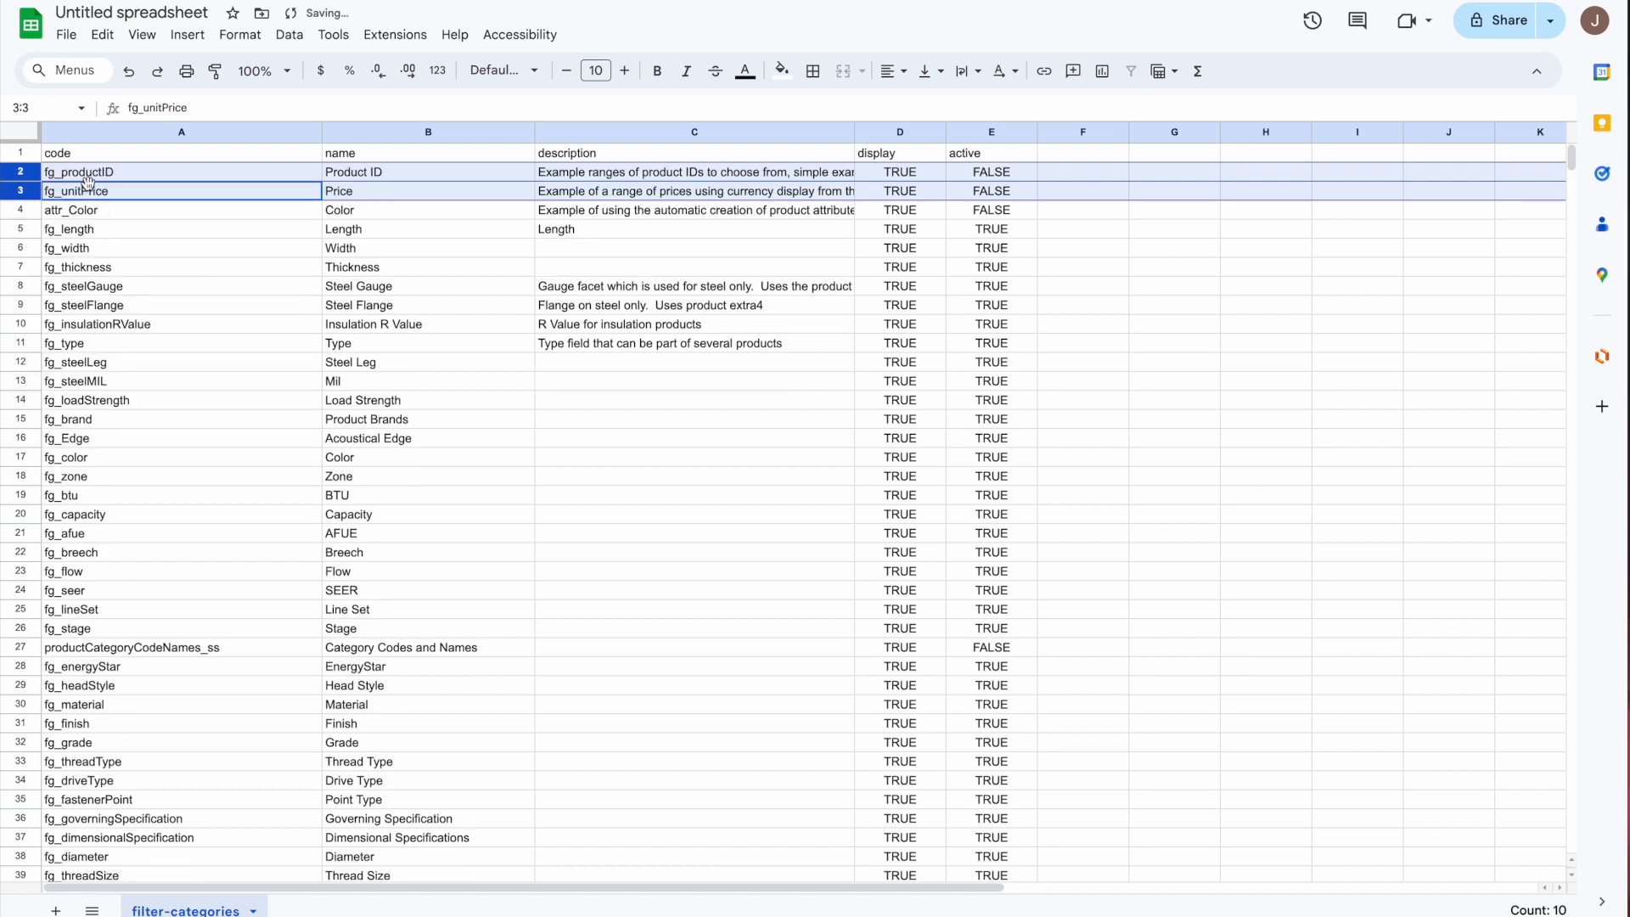
{"action": "left_click", "coordinate": [127, 250]}
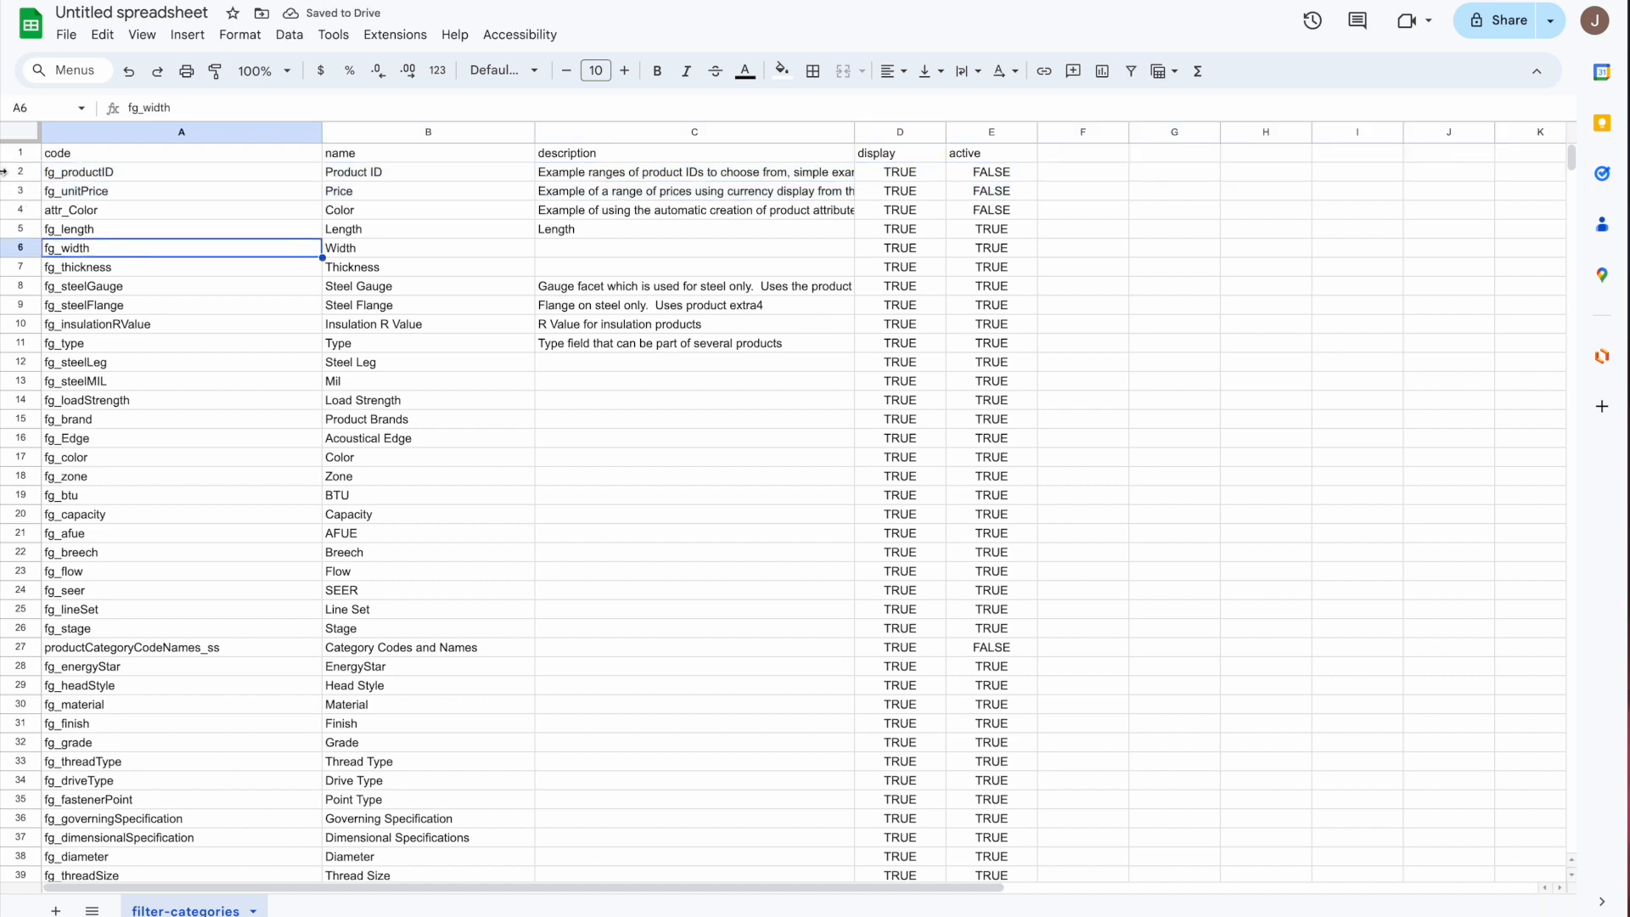
Delete the fg_unitPrice and fg_productID rows from the sheet.
{"action": "left_click", "coordinate": [18, 187]}
{"action": "right_click", "coordinate": [17, 192]}
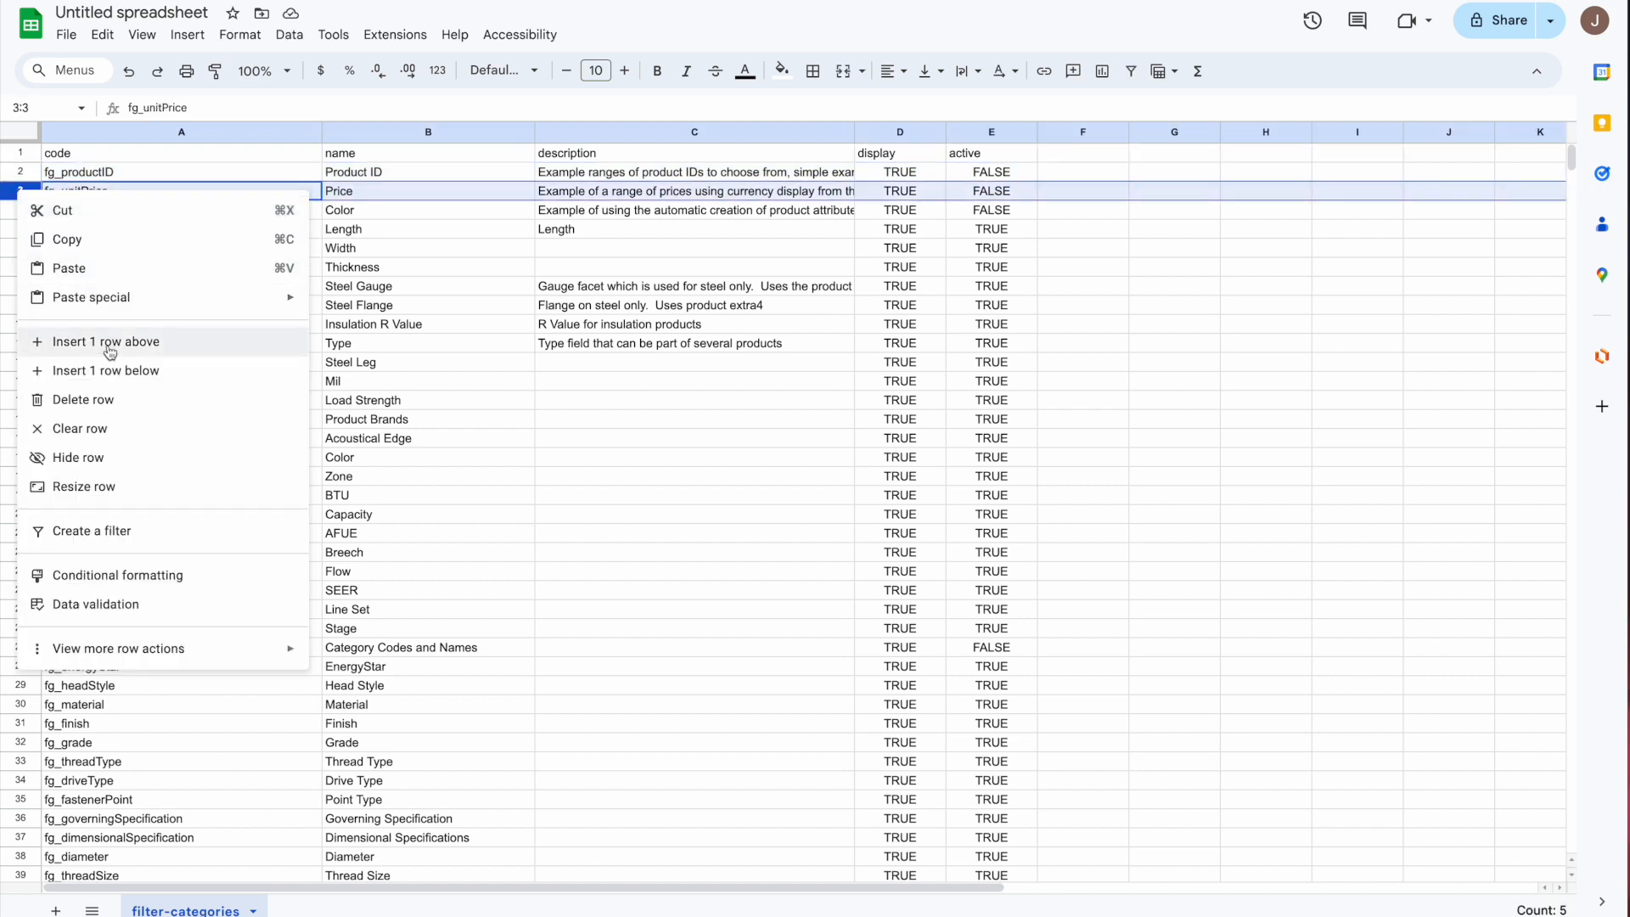
{"action": "left_click", "coordinate": [100, 400]}
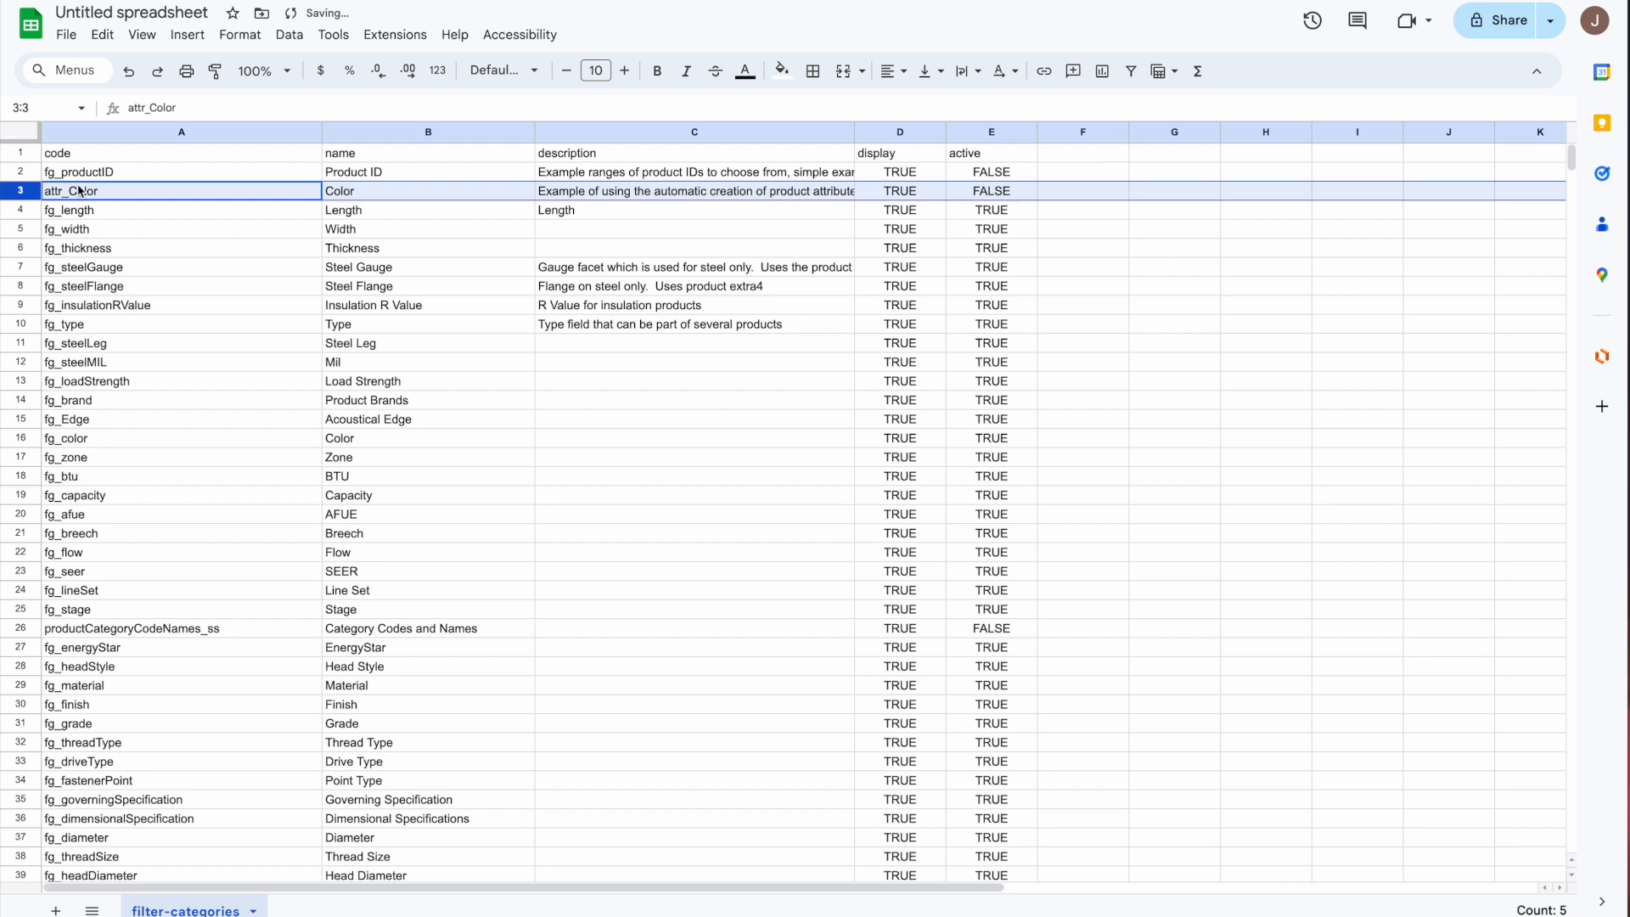
{"action": "right_click", "coordinate": [28, 177]}
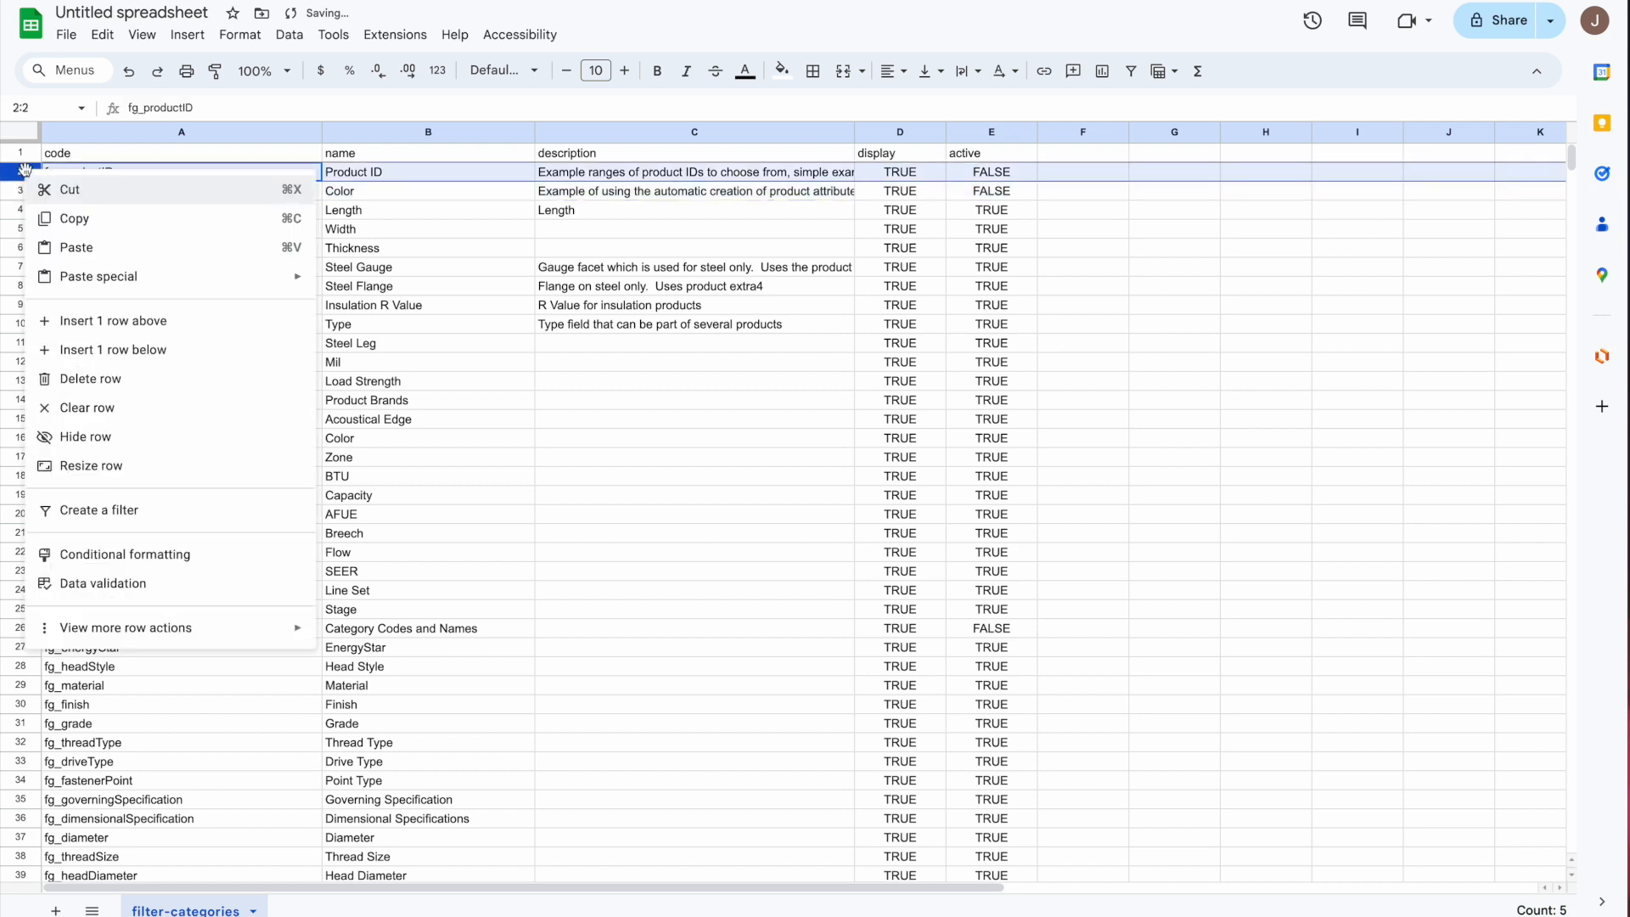
{"action": "left_click", "coordinate": [117, 383]}
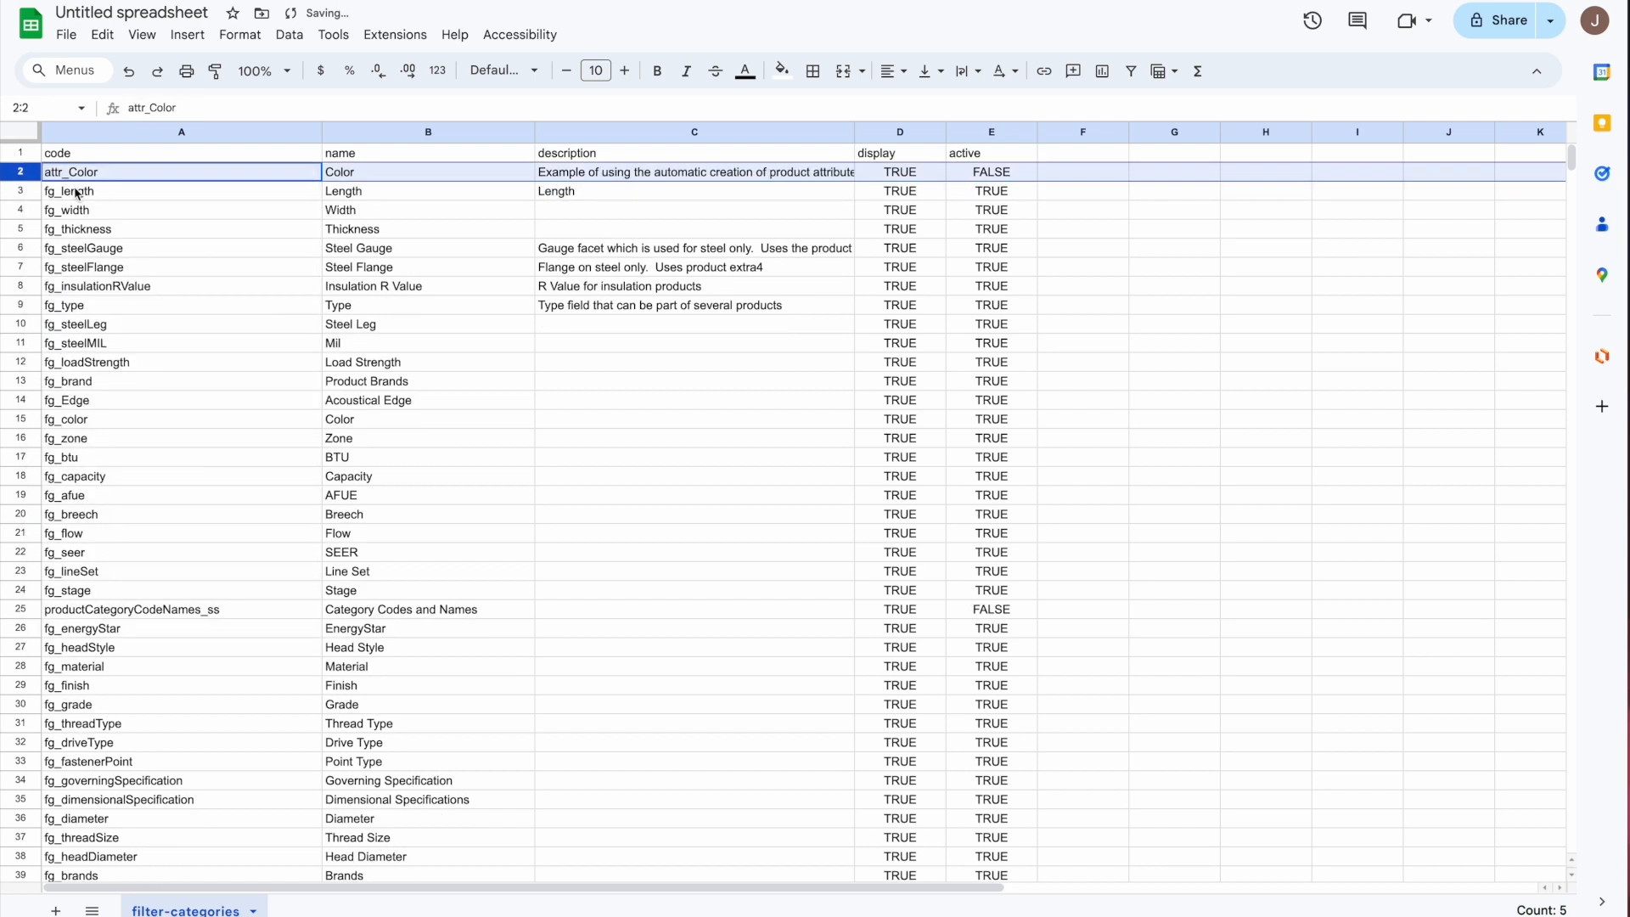
Delete the fg_displayFootageCalculator, fg_restrictions and fg_host_product_restrictions rows at the end of the data.
{"action": "scroll", "coordinate": [108, 374], "scroll_direction": "down", "scroll_amount": 5}
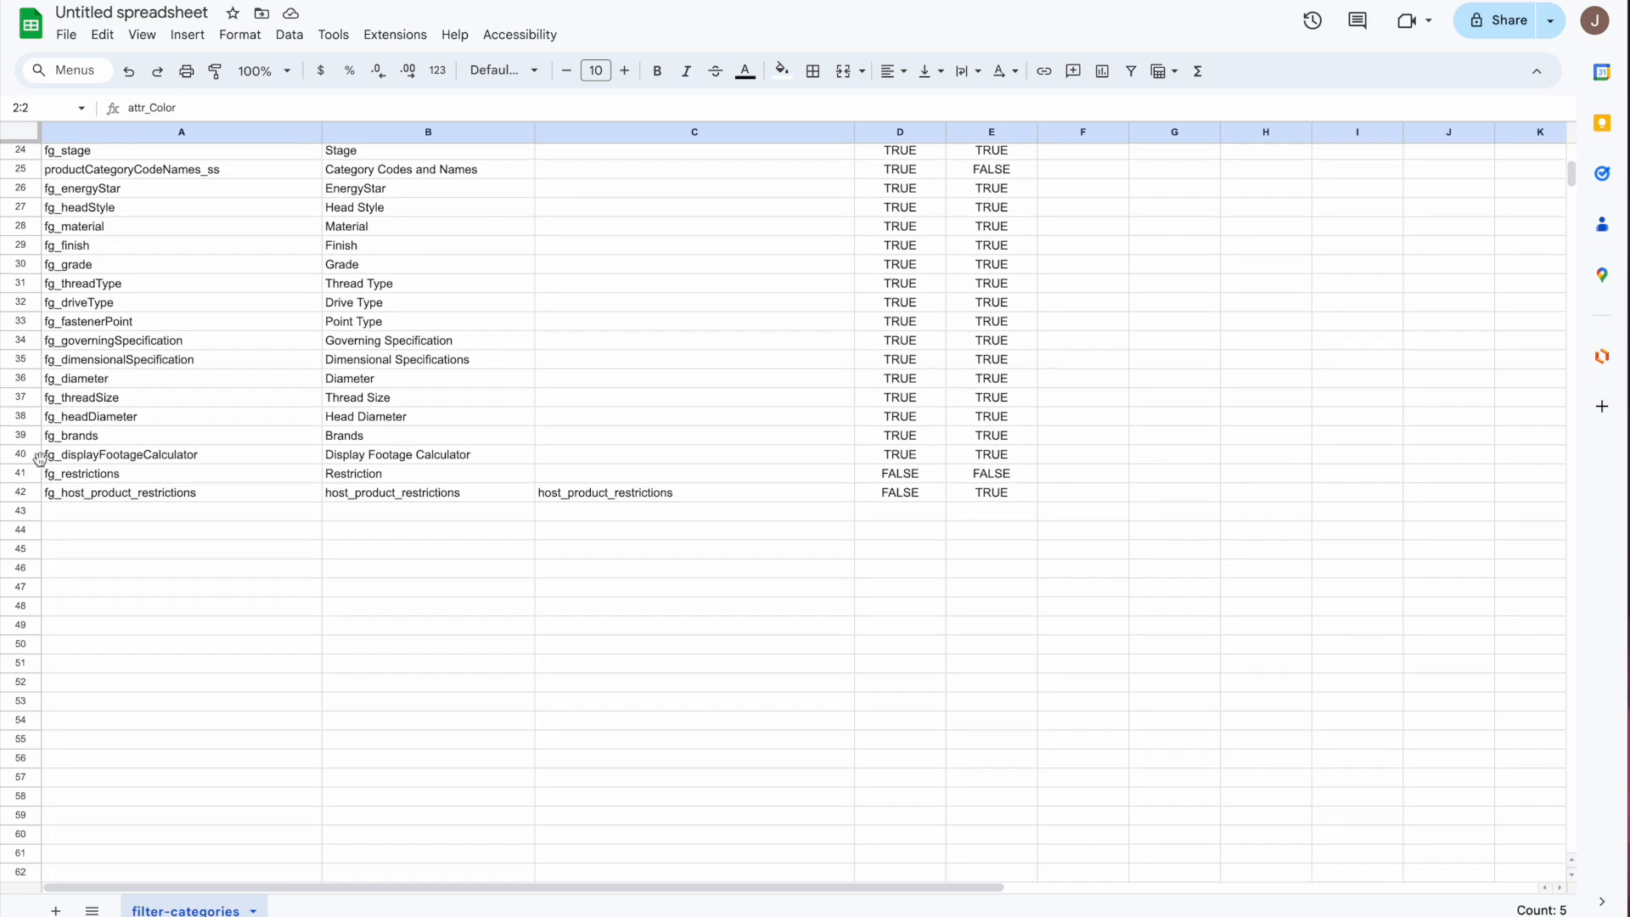
{"action": "right_click", "coordinate": [33, 459]}
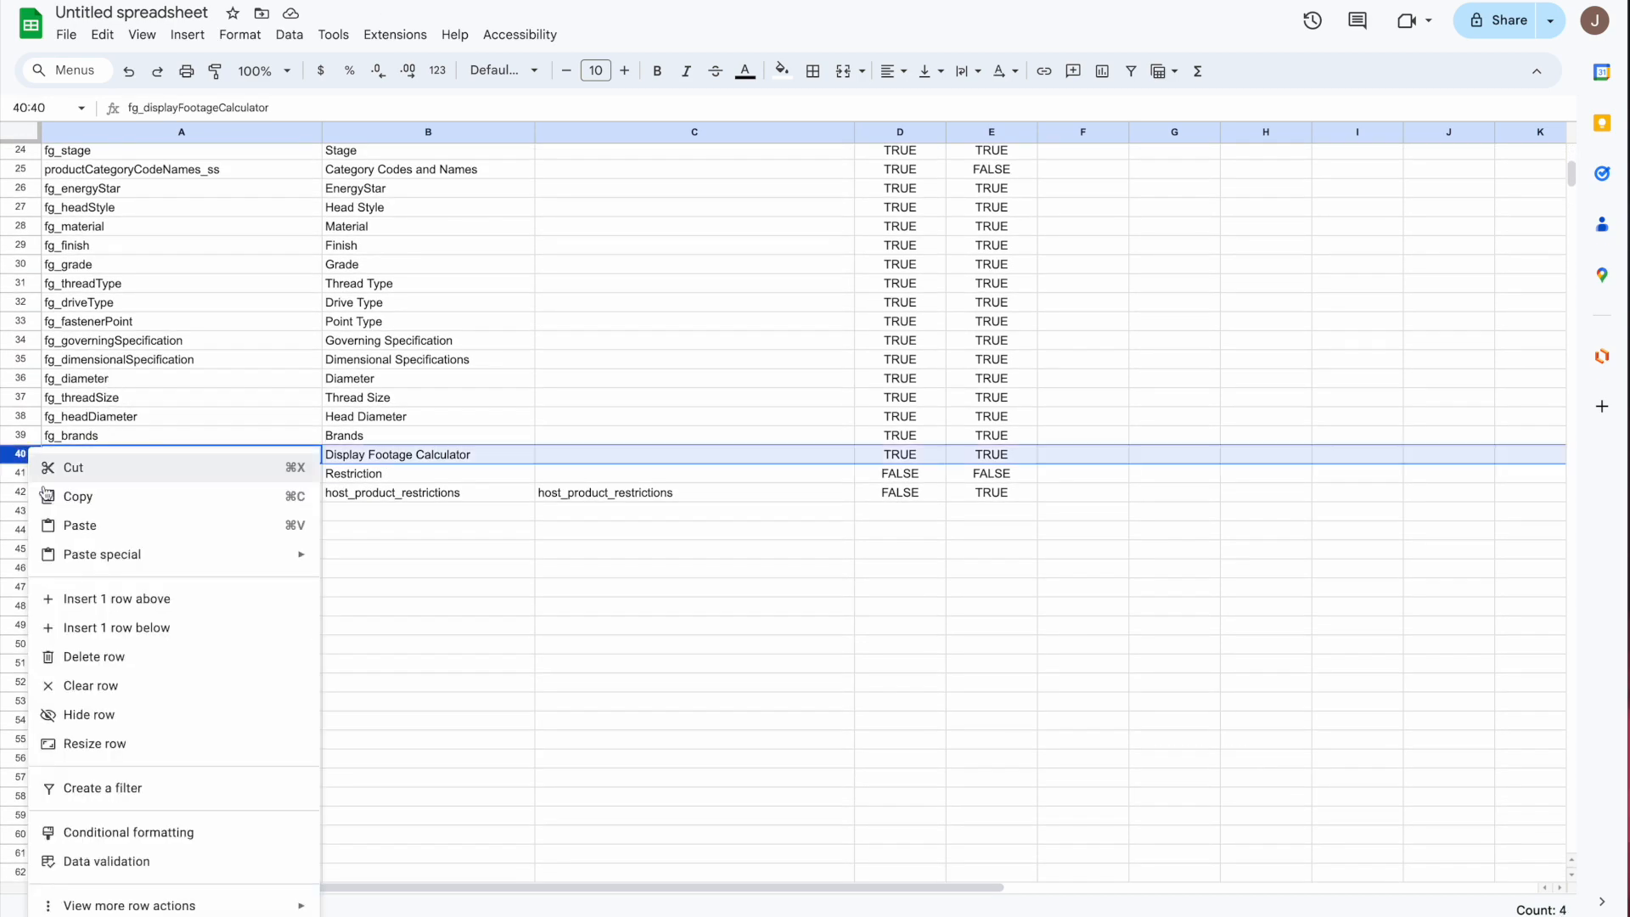
{"action": "left_click", "coordinate": [110, 657]}
{"action": "right_click", "coordinate": [23, 454]}
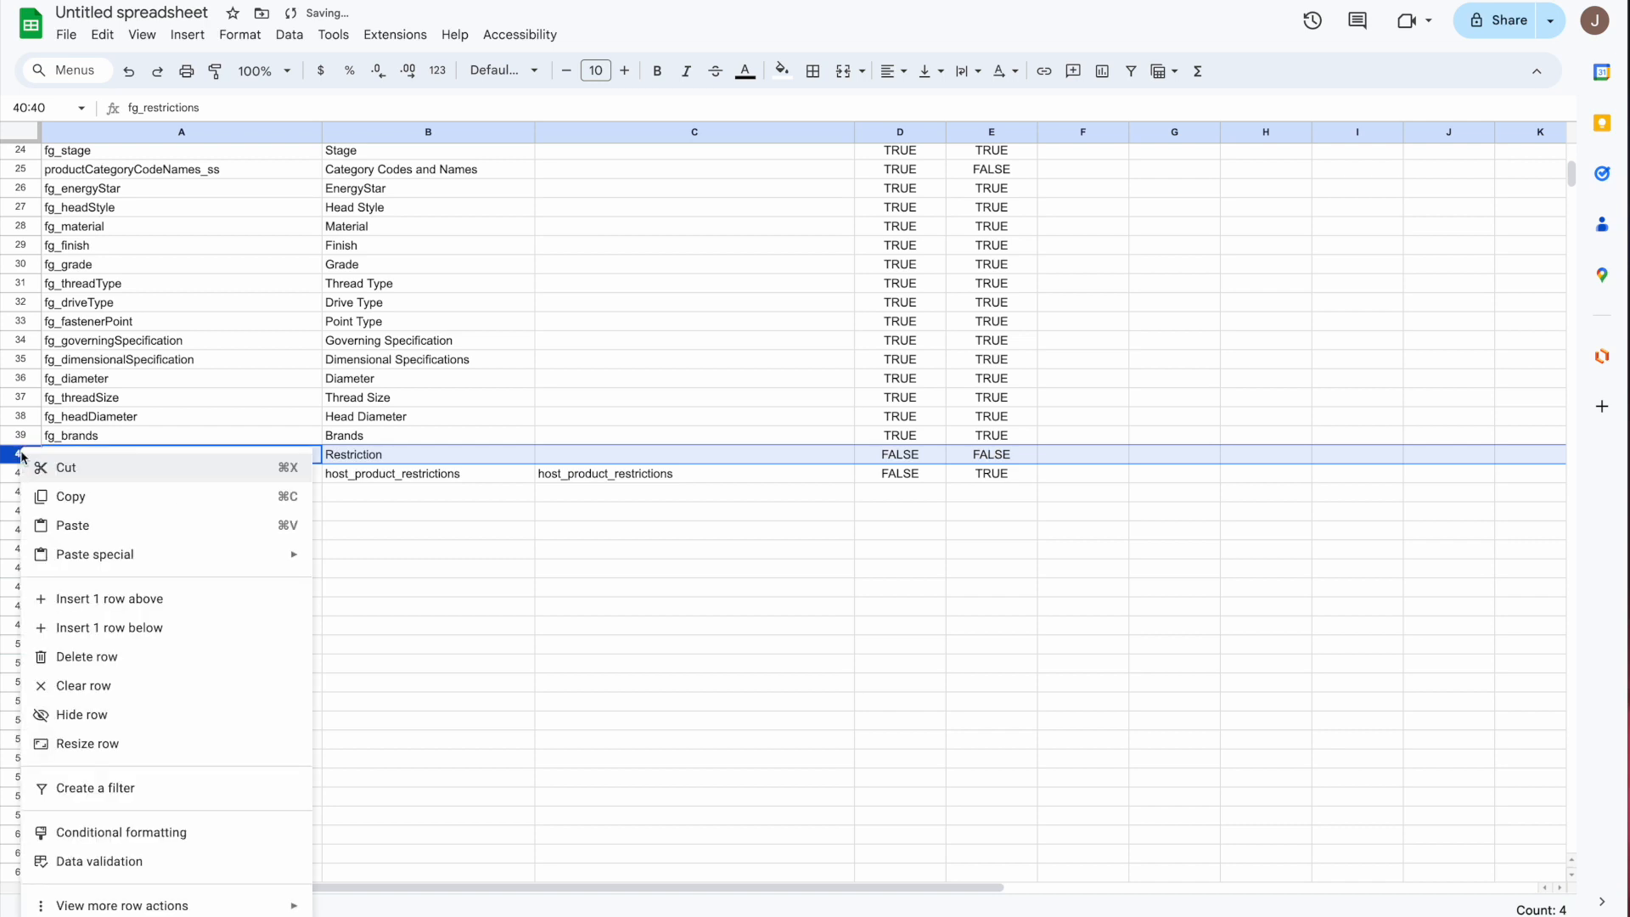
{"action": "left_click", "coordinate": [108, 657]}
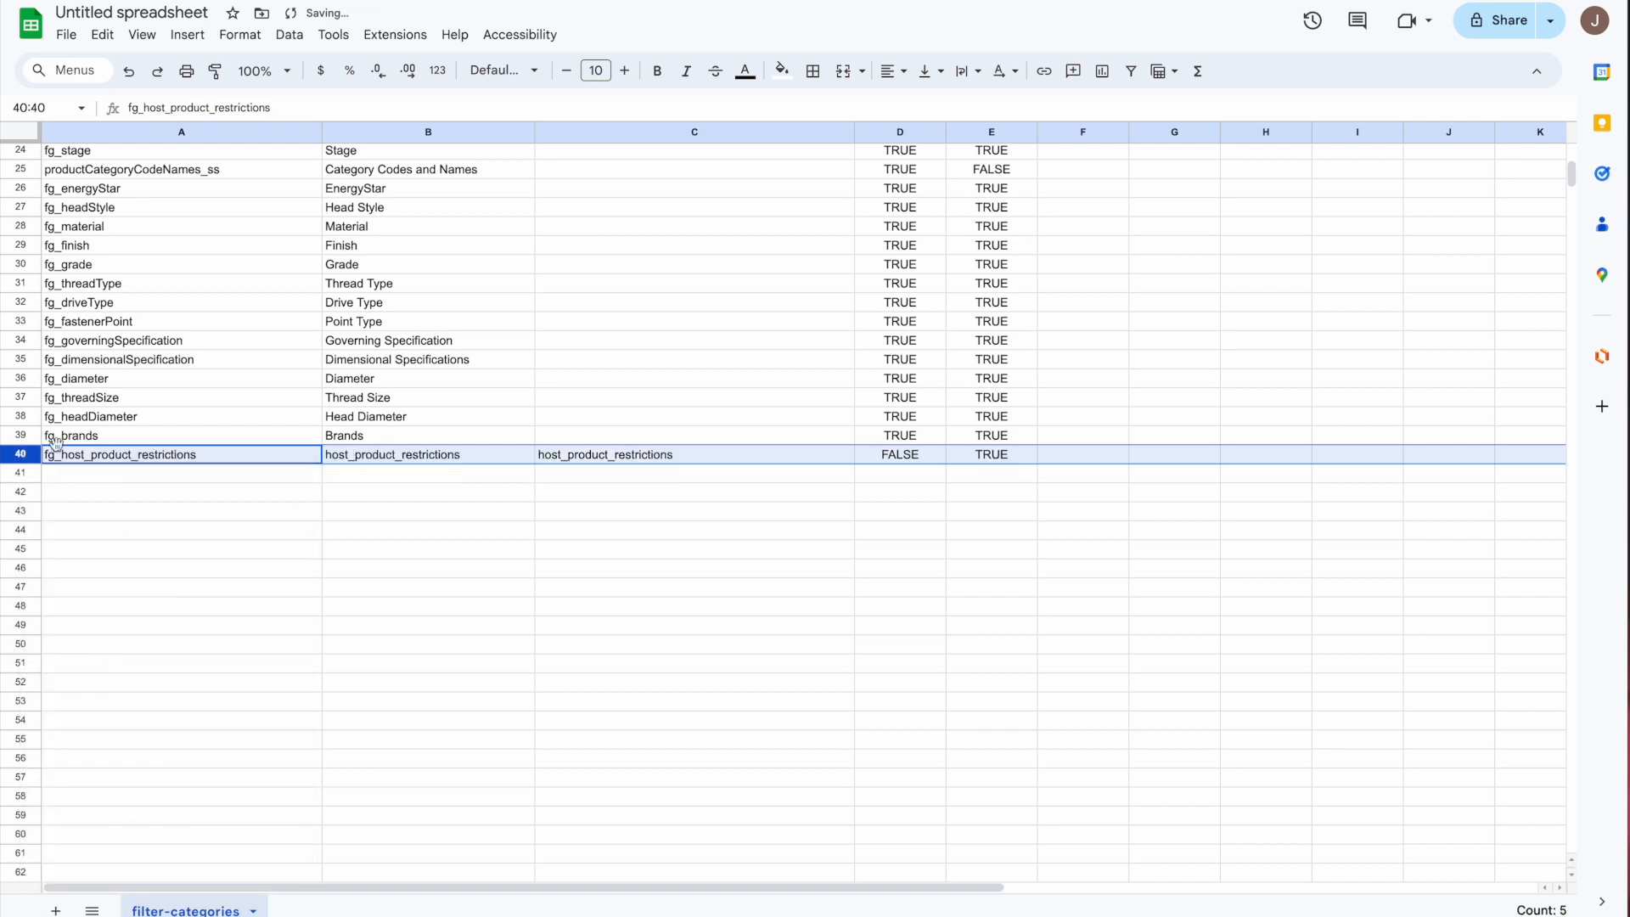
{"action": "right_click", "coordinate": [24, 457]}
{"action": "left_click", "coordinate": [119, 657]}
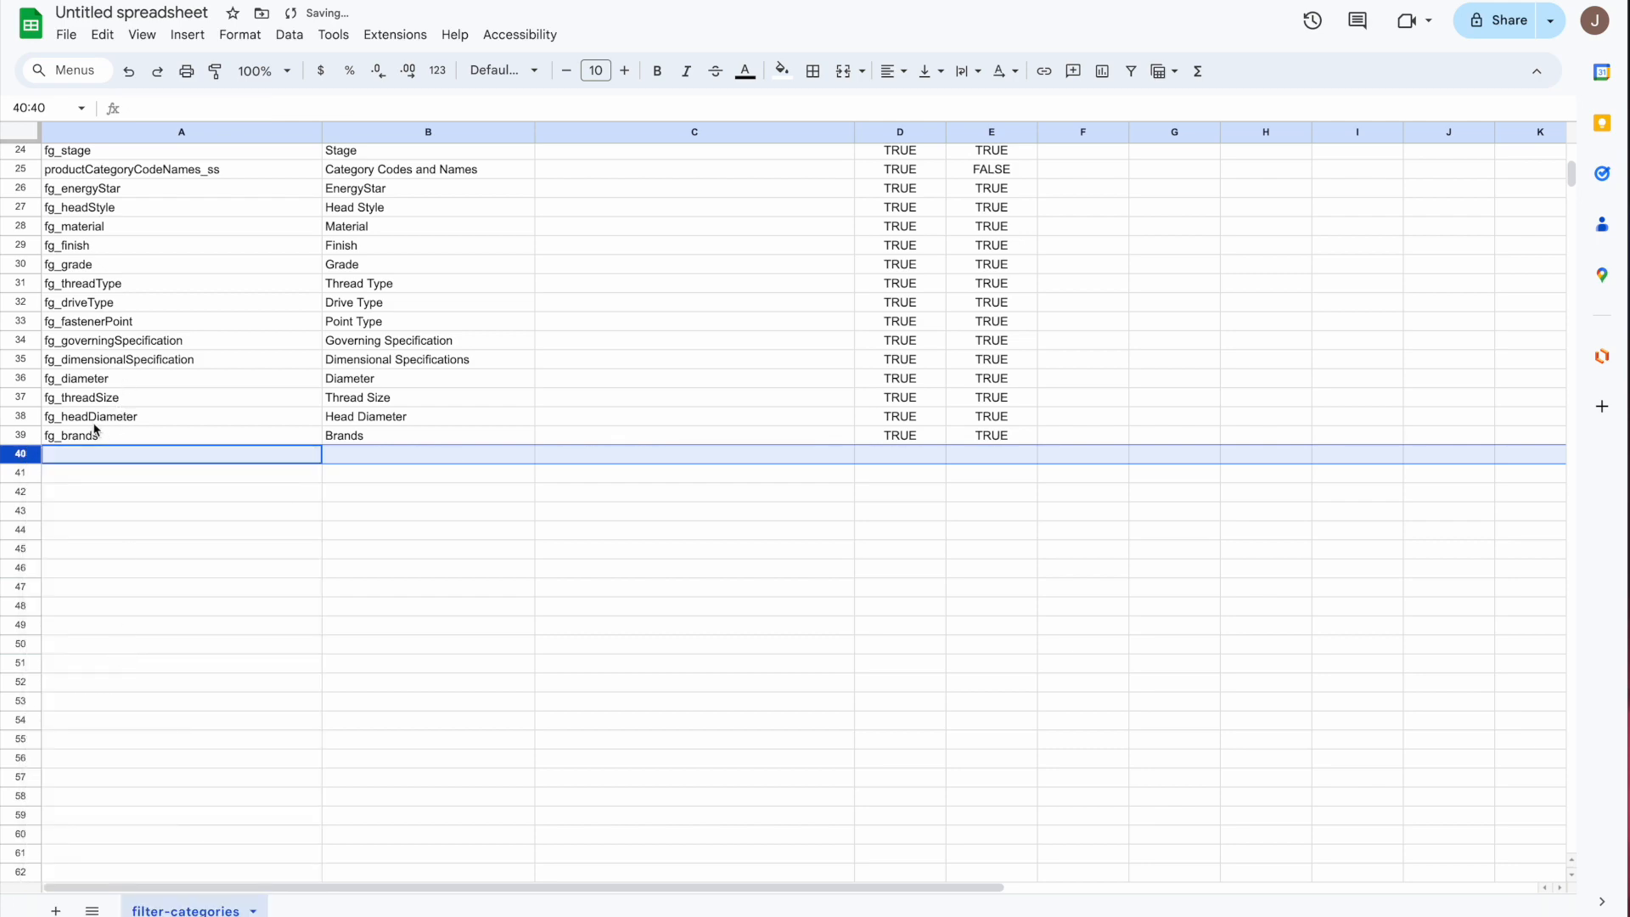
Delete the productCategoryCodeNames_ss row from the sheet.
{"action": "scroll", "coordinate": [95, 430], "scroll_direction": "up", "scroll_amount": 5}
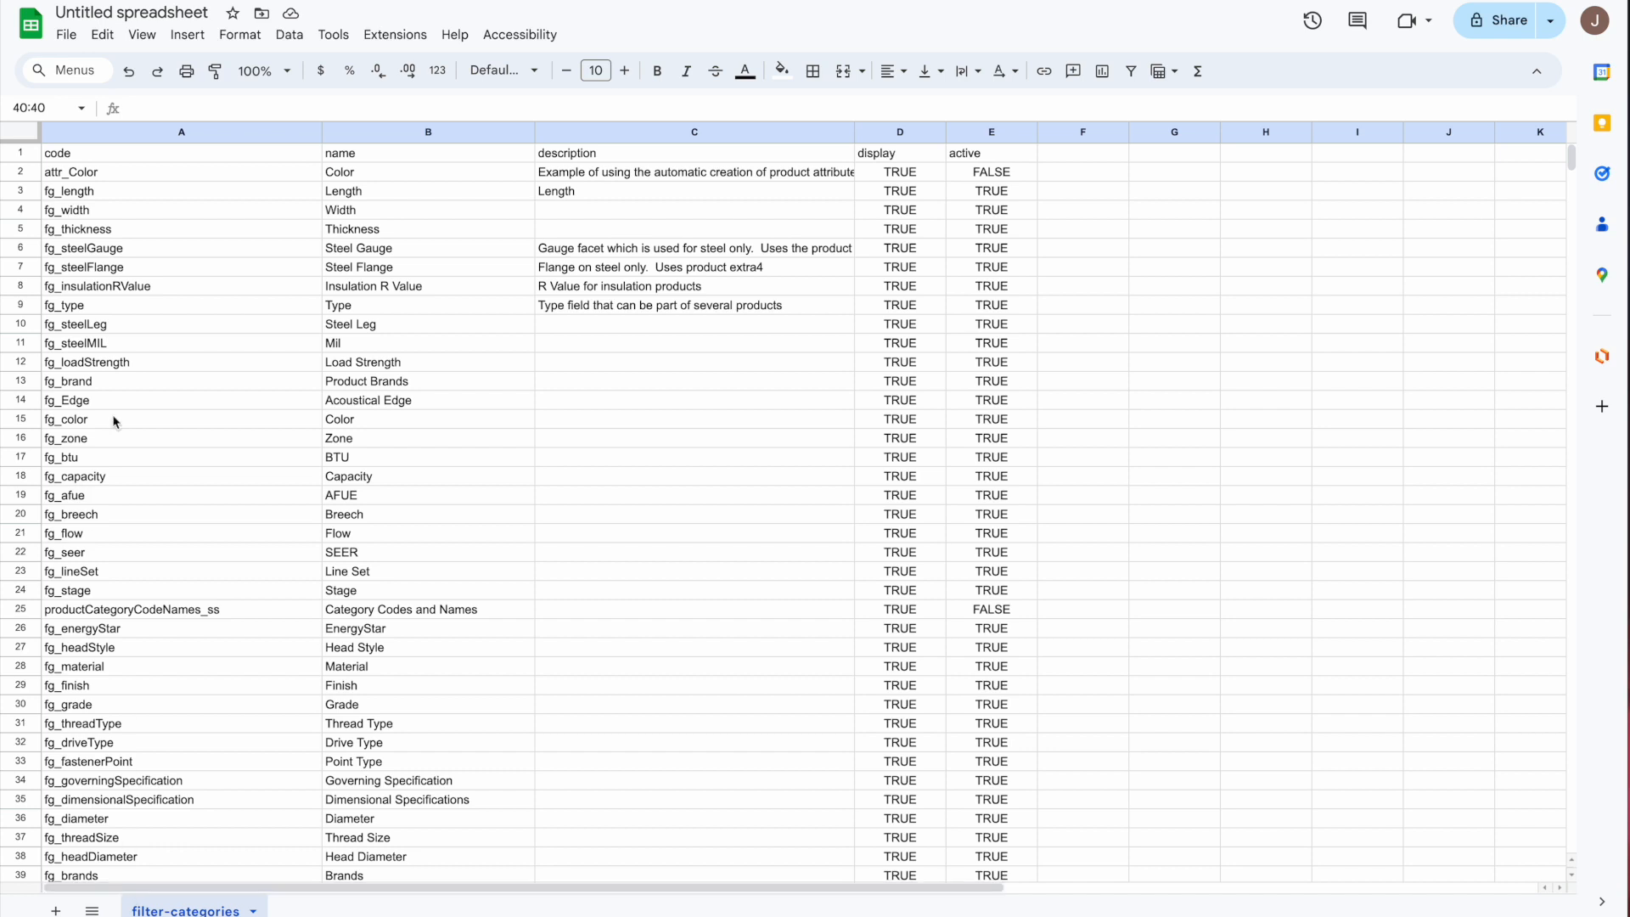
{"action": "right_click", "coordinate": [30, 609]}
{"action": "left_click", "coordinate": [93, 337]}
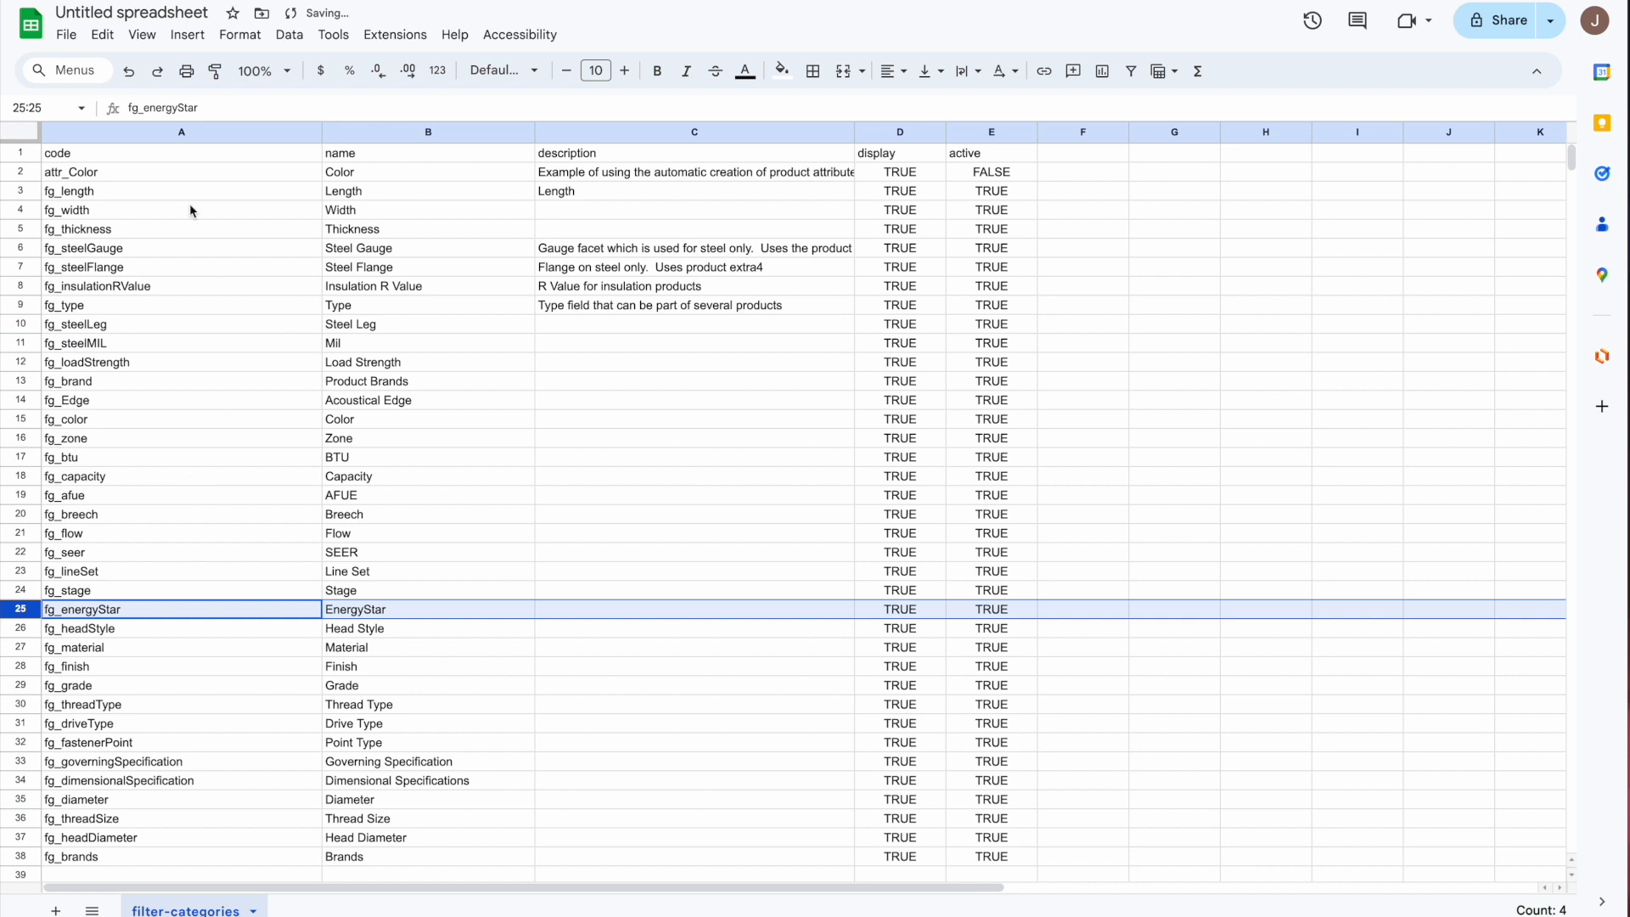
Rename the untitled spreadsheet as filter-categories-to-import.
{"action": "left_click", "coordinate": [141, 15]}
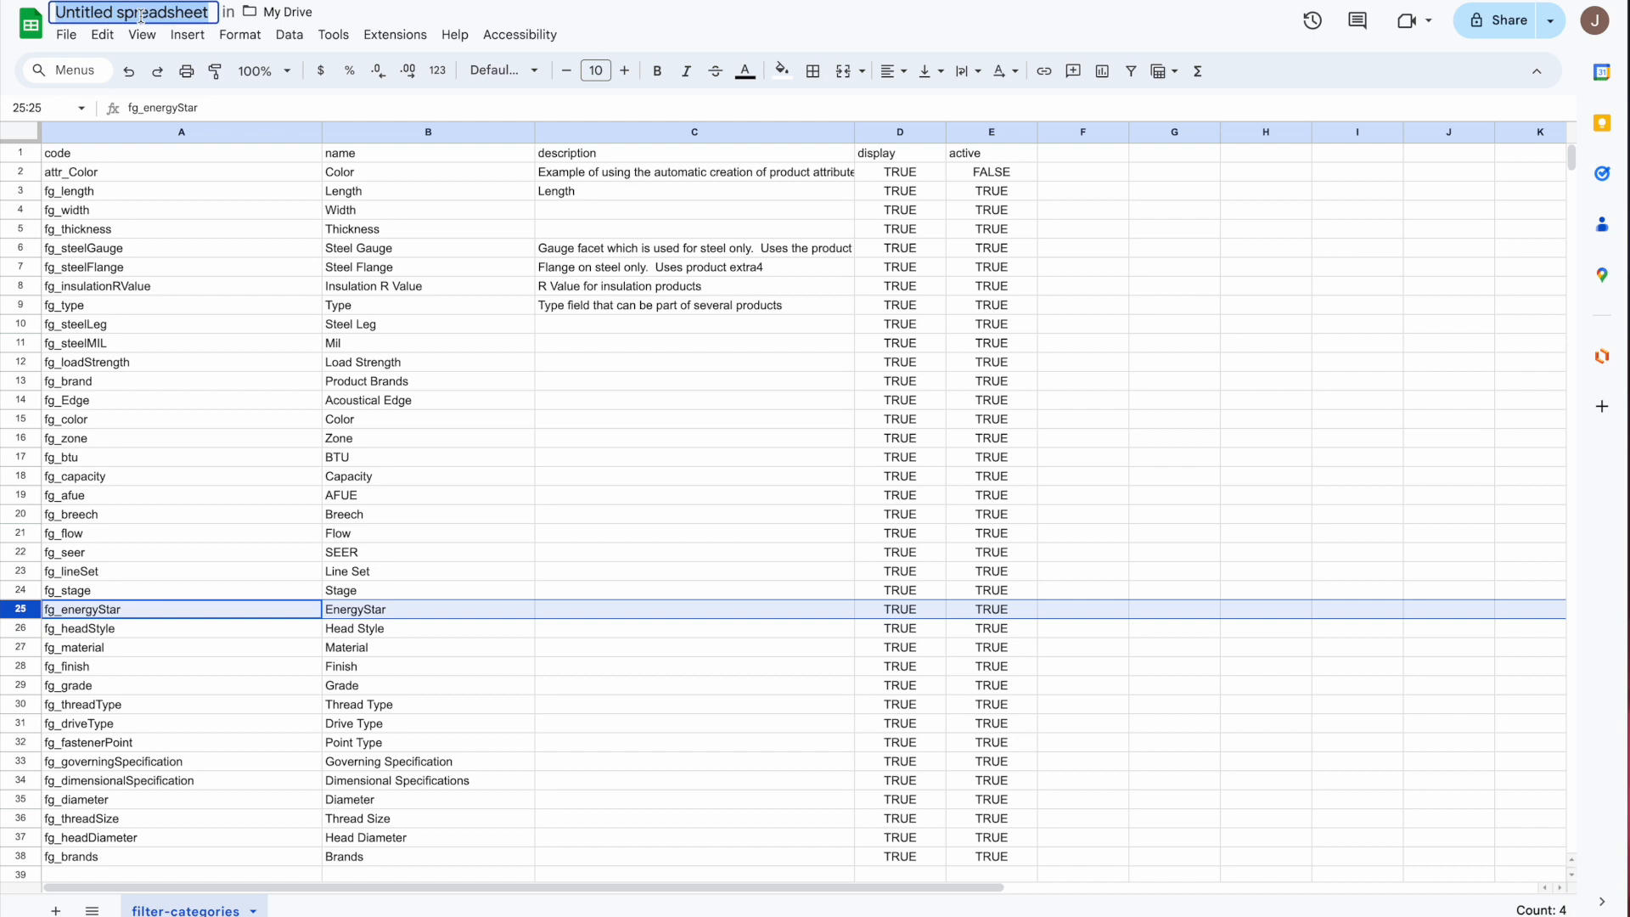
{"action": "type", "text": "filter"}
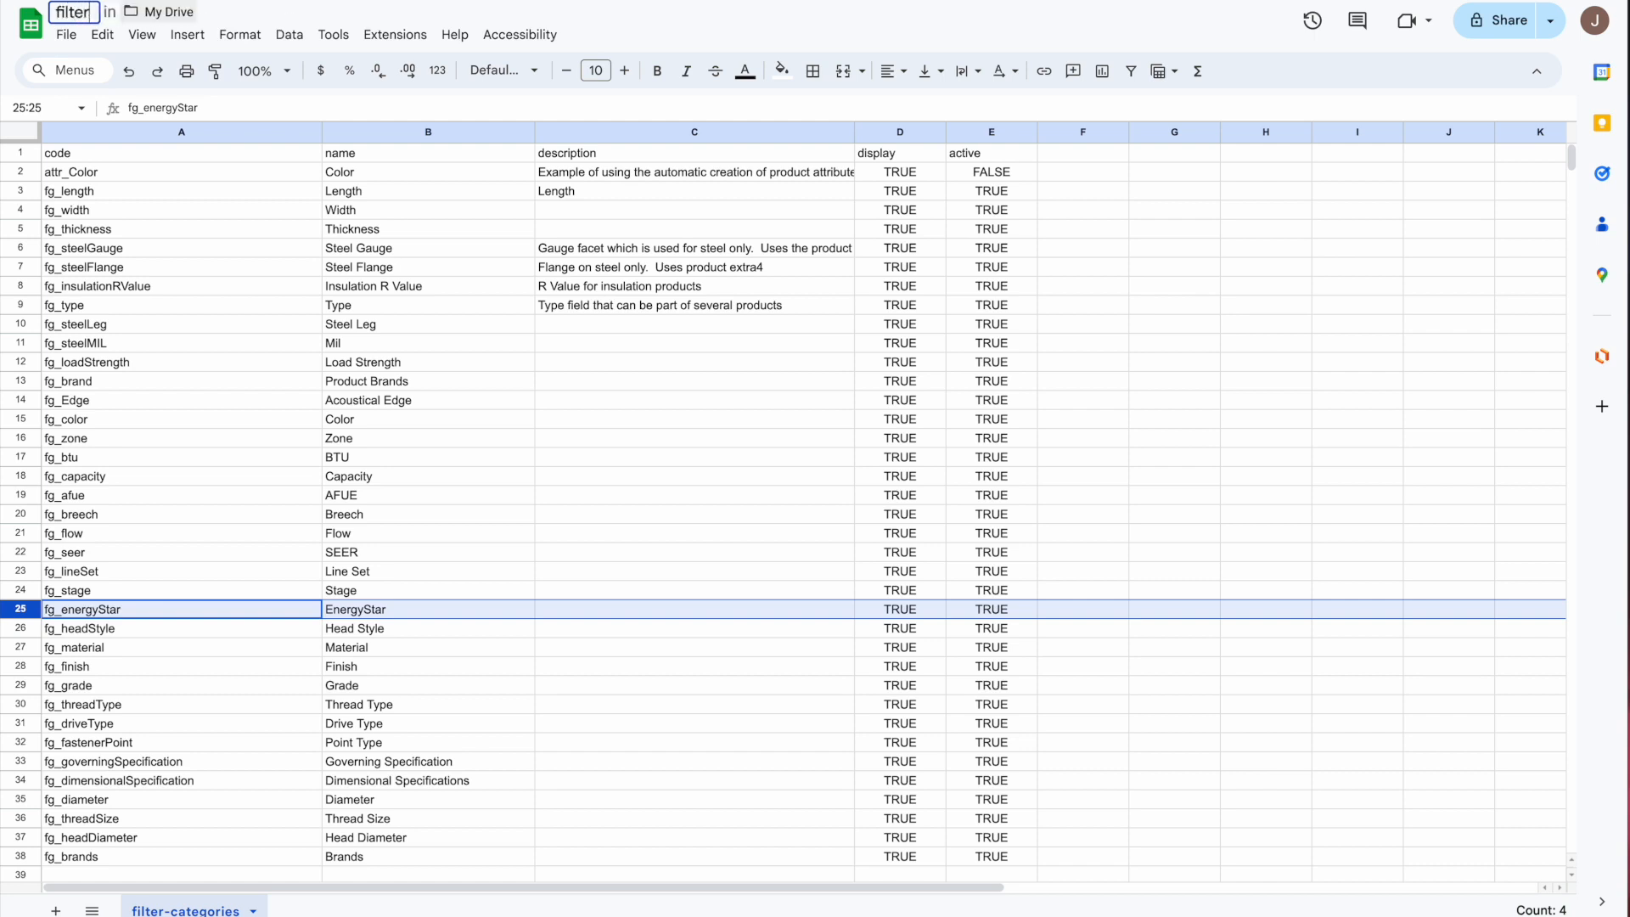
{"action": "type", "text": "-categor"}
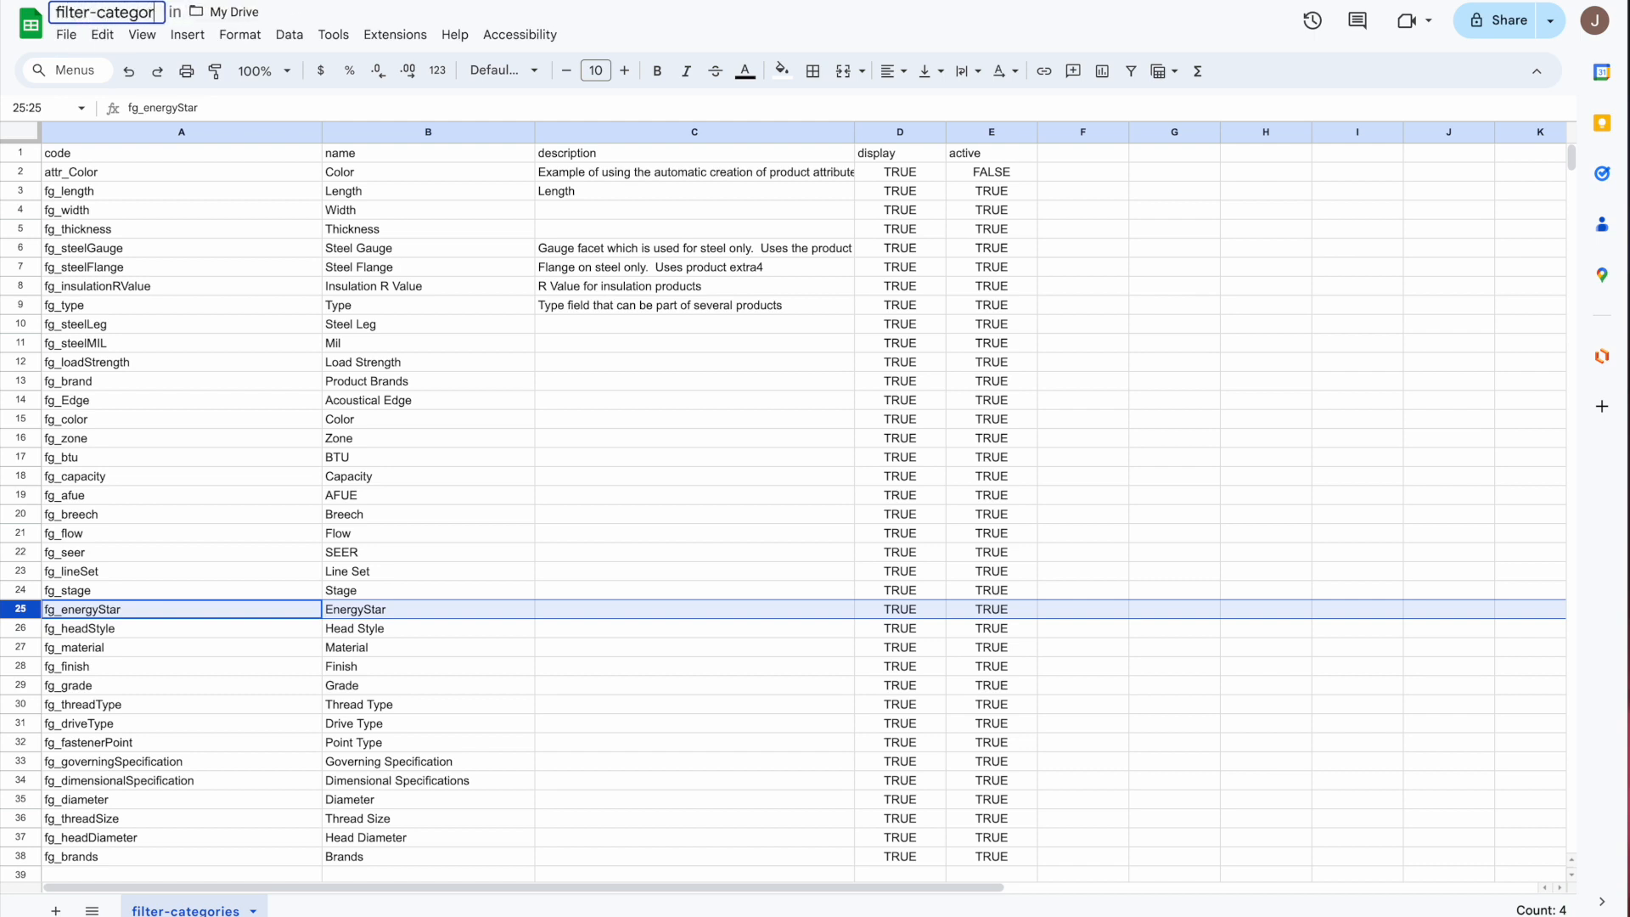
{"action": "type", "text": "ies-to-import"}
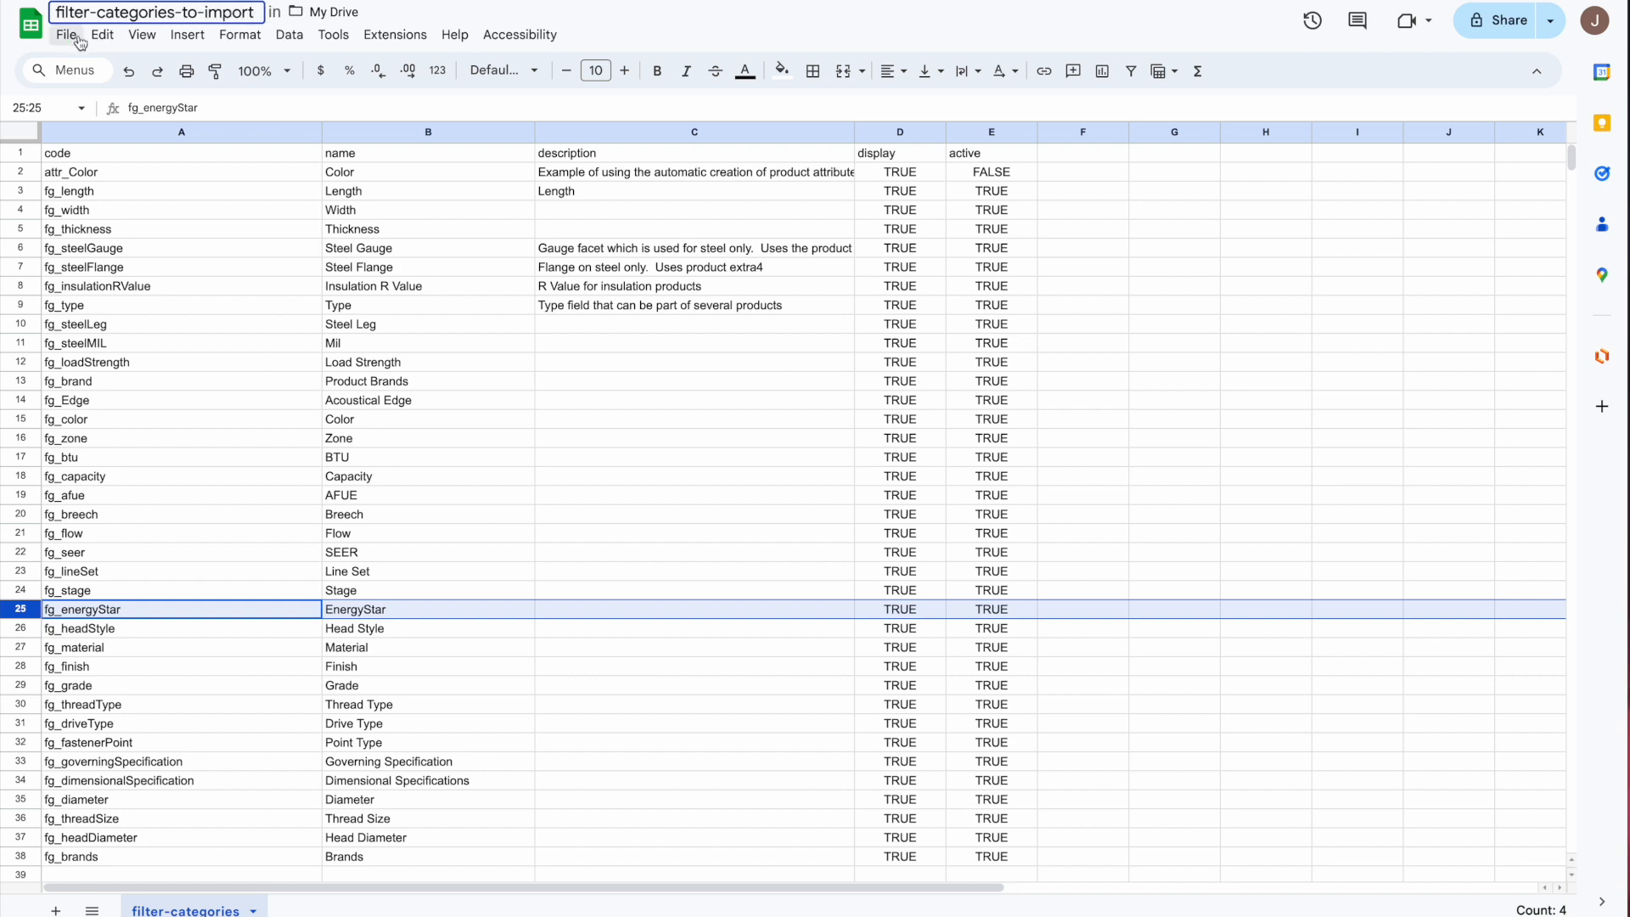
{"action": "left_click", "coordinate": [66, 35]}
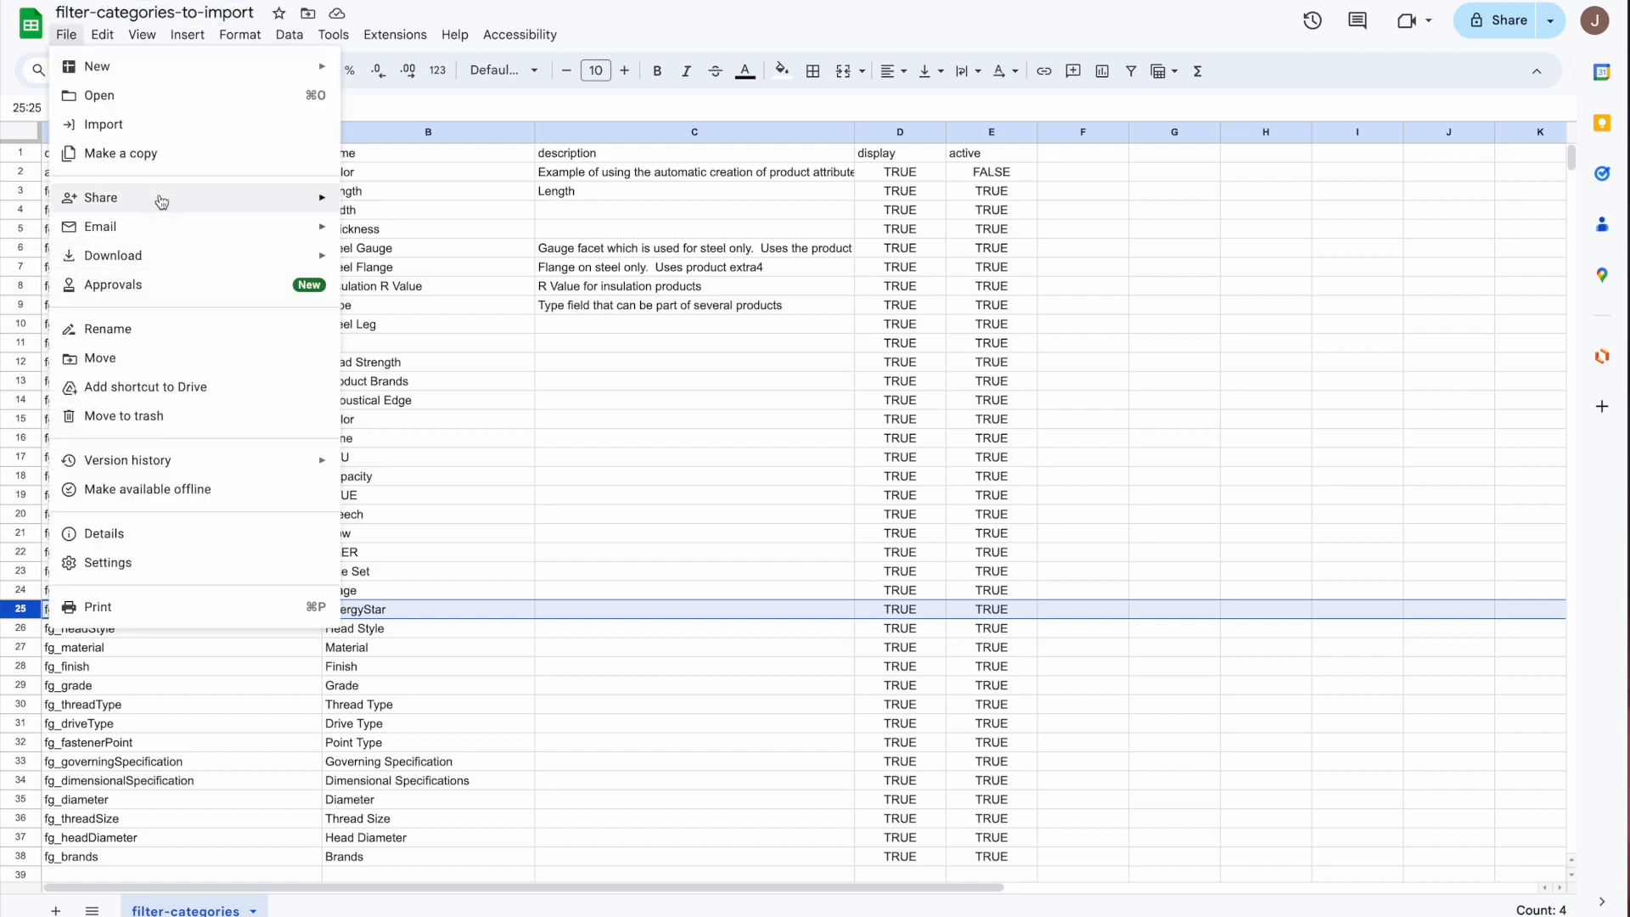
Download the filter-categories-to-import spreadsheet as a comma-separated values file.
{"action": "mouse_move", "coordinate": [136, 255]}
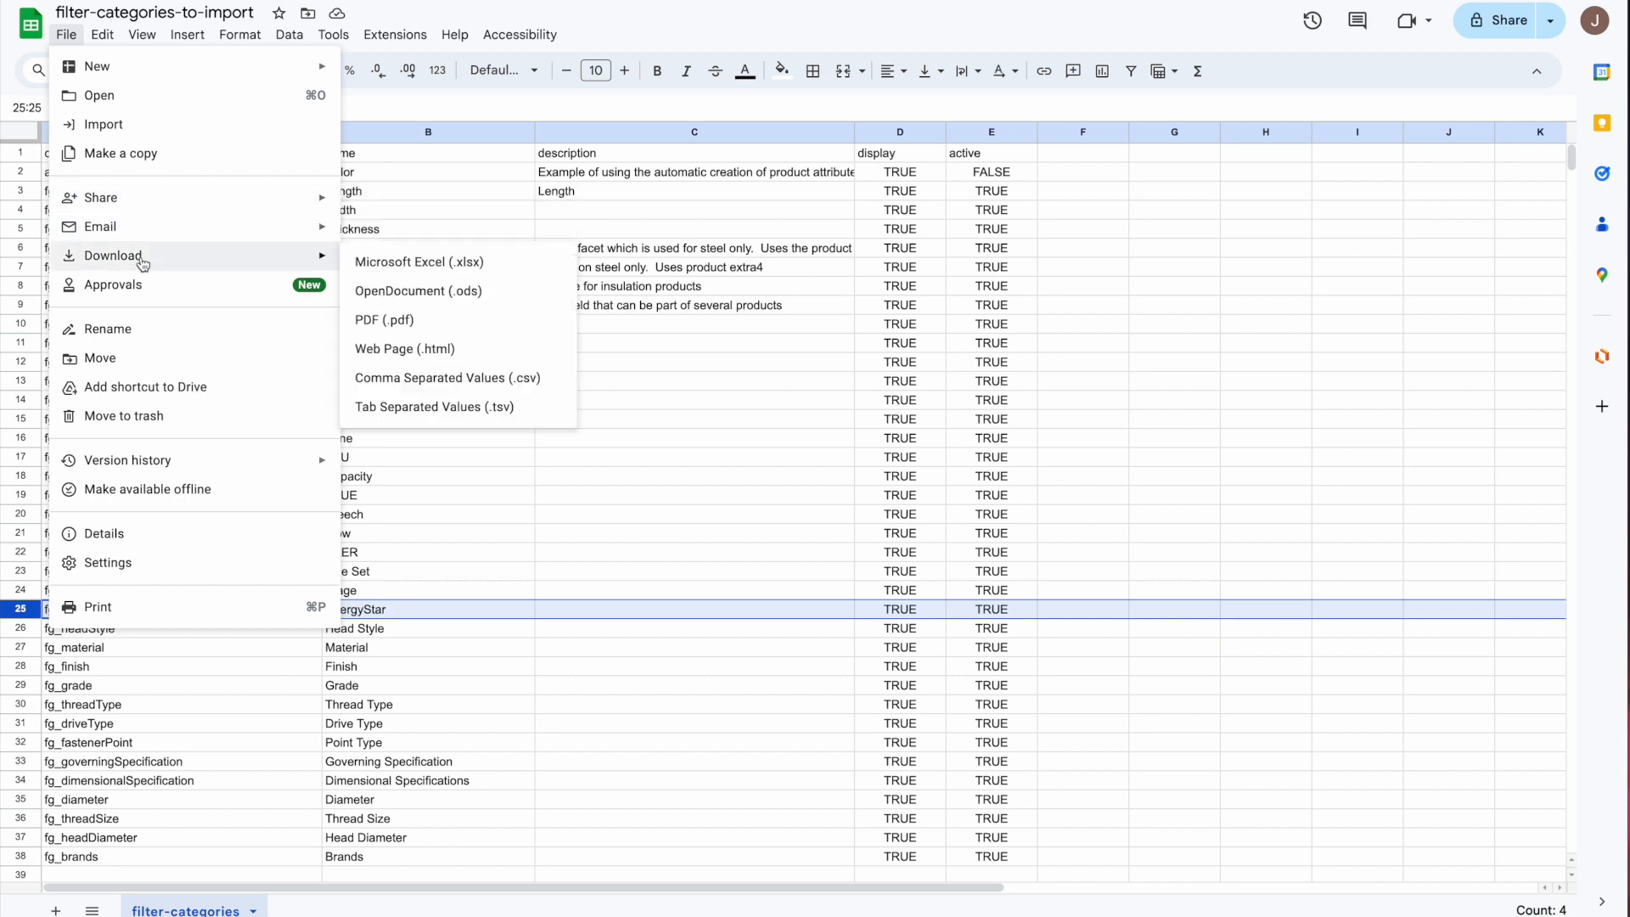
{"action": "left_click", "coordinate": [488, 382]}
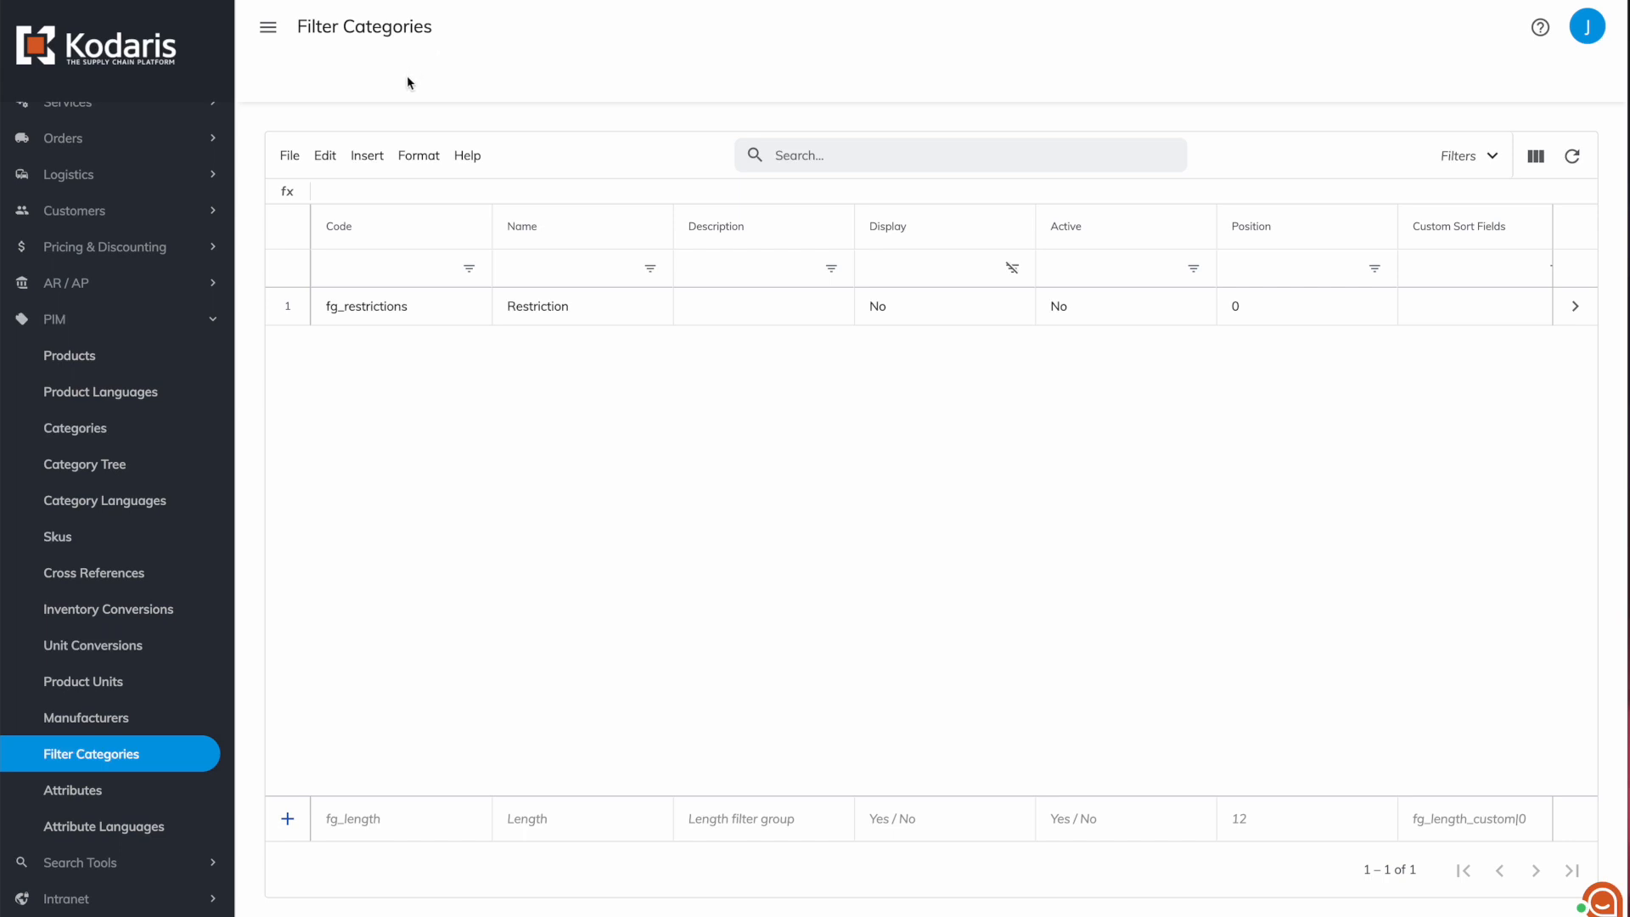
Review the import modes for filter categories in Kodaris and examine the import sheet's header row, code column and fg_length row.
{"action": "left_click", "coordinate": [289, 156]}
{"action": "mouse_move", "coordinate": [399, 248]}
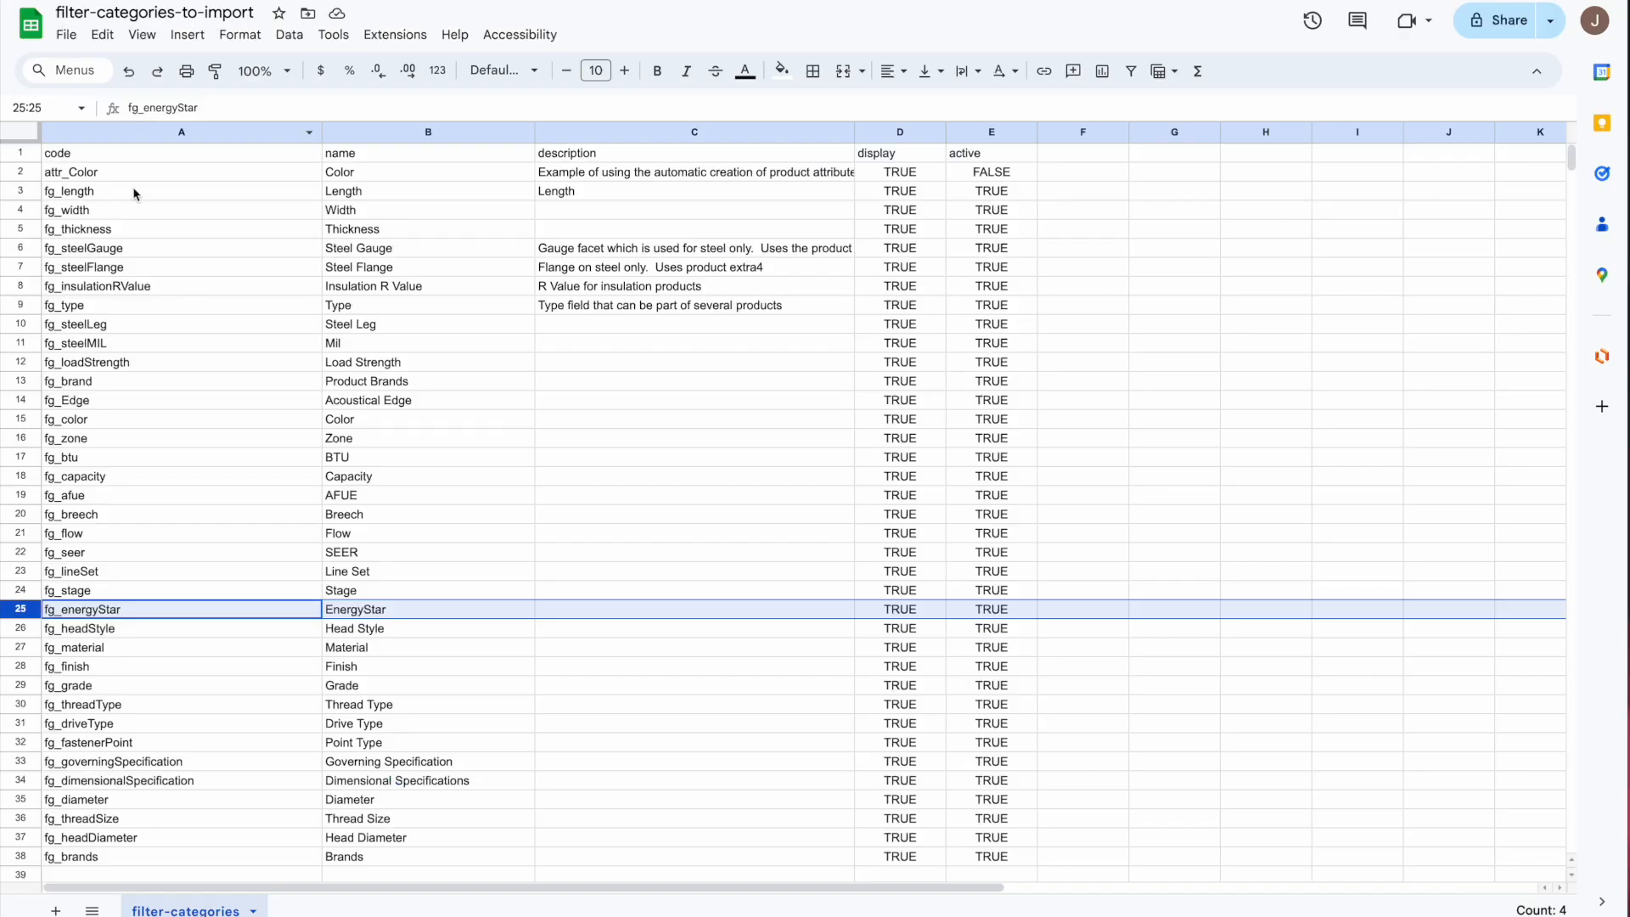
{"action": "left_click", "coordinate": [67, 155]}
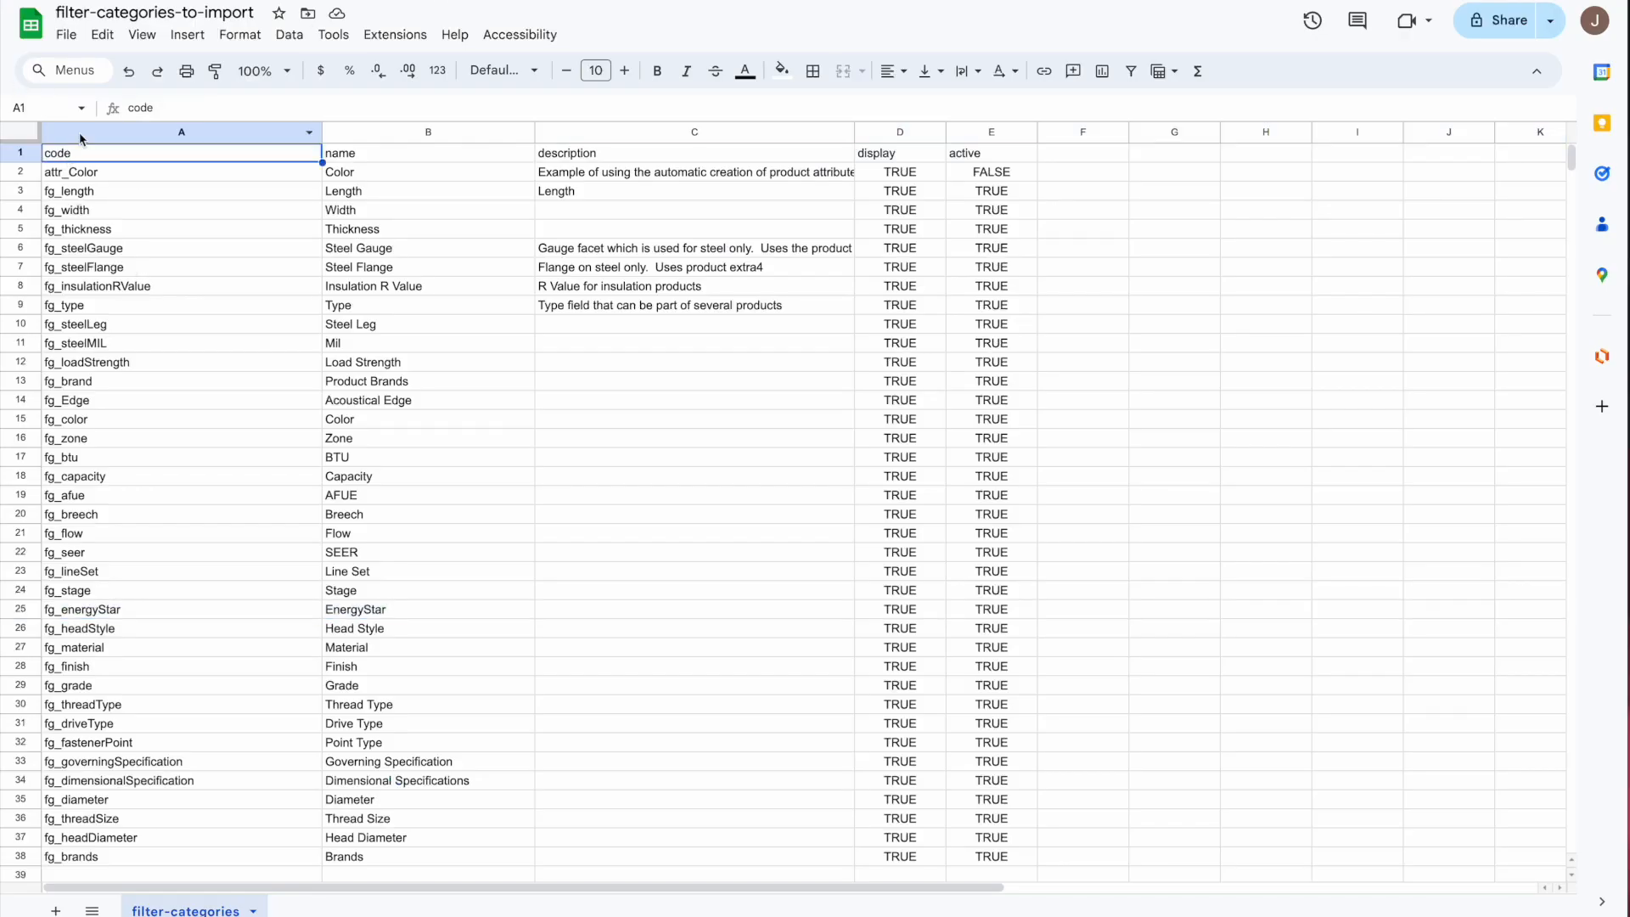
{"action": "left_click", "coordinate": [79, 132]}
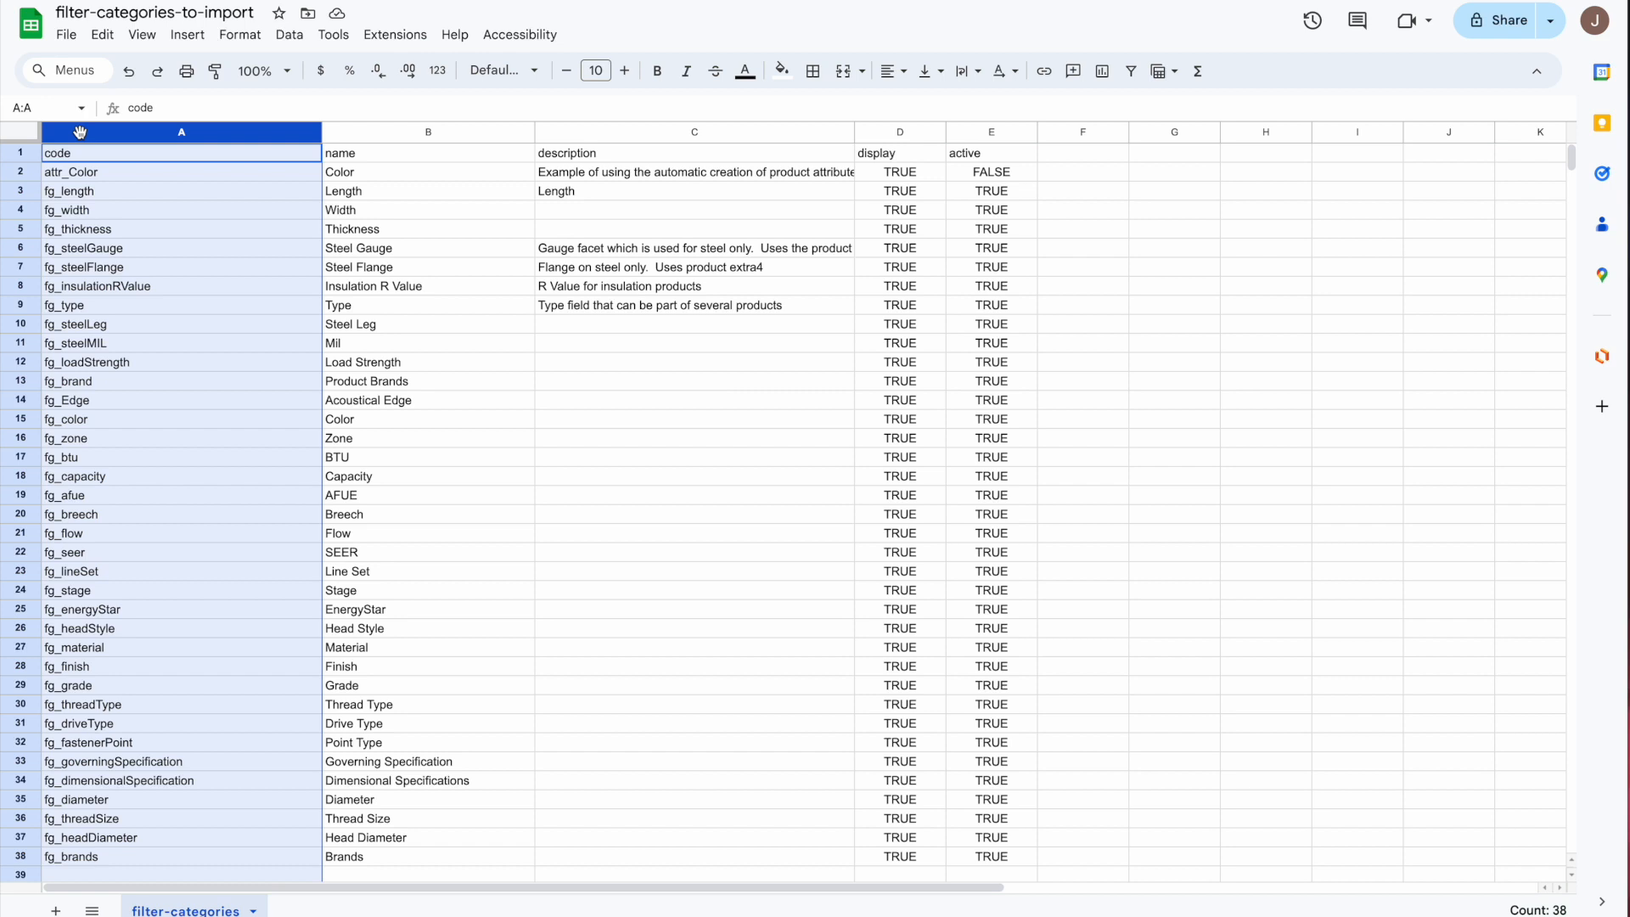
{"action": "left_click", "coordinate": [19, 190]}
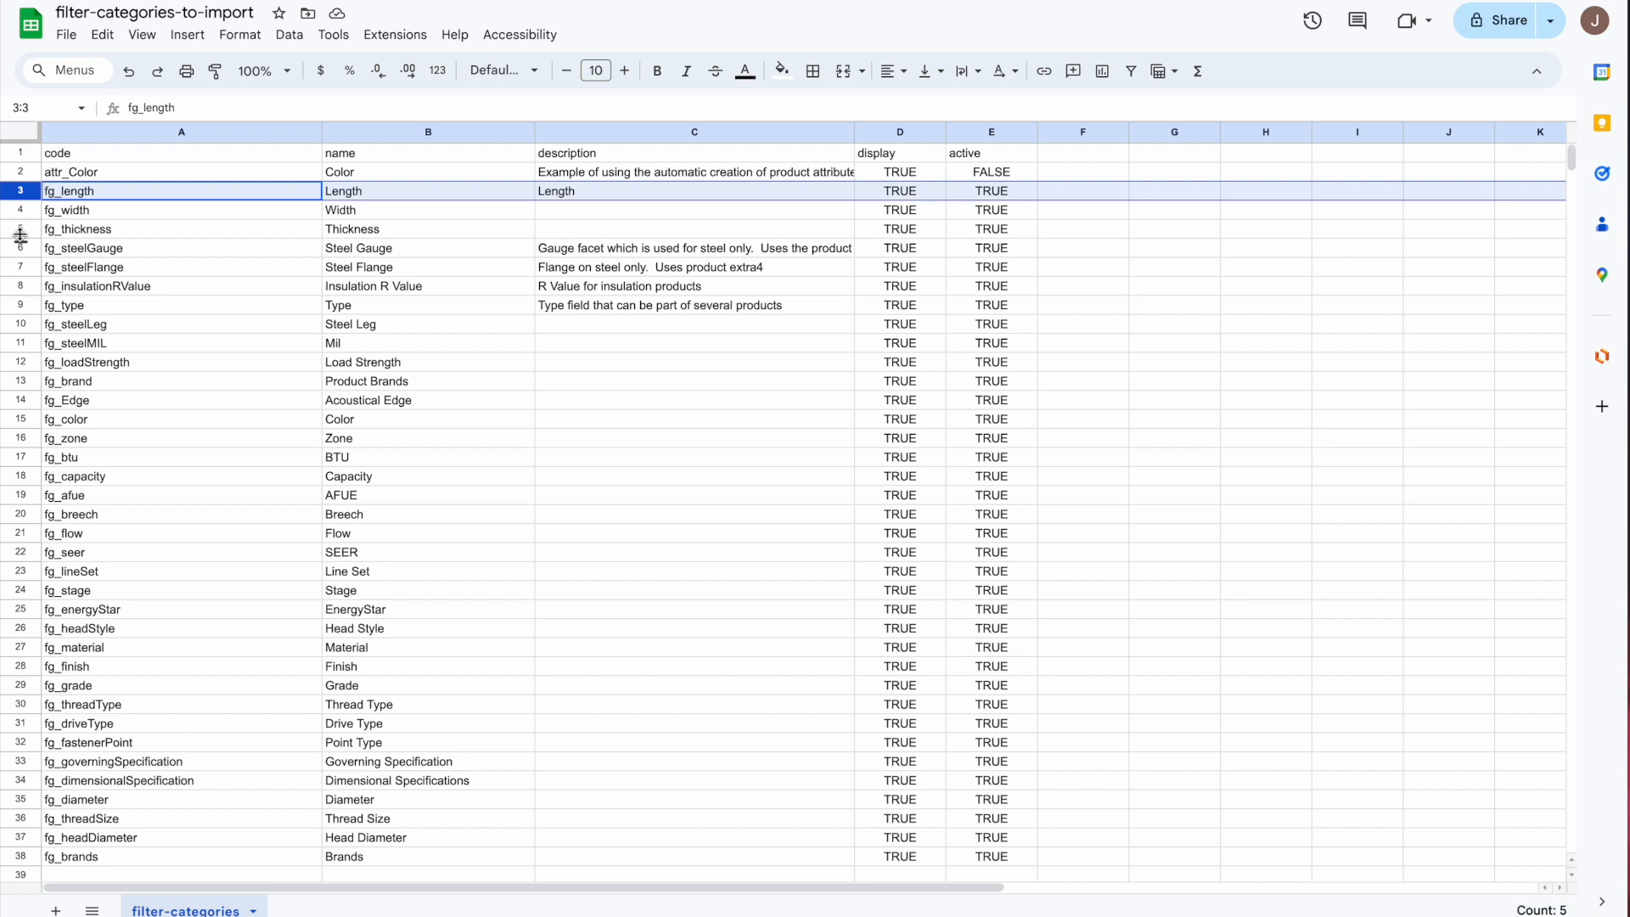
{"action": "left_click", "coordinate": [78, 134]}
{"action": "left_click", "coordinate": [73, 288]}
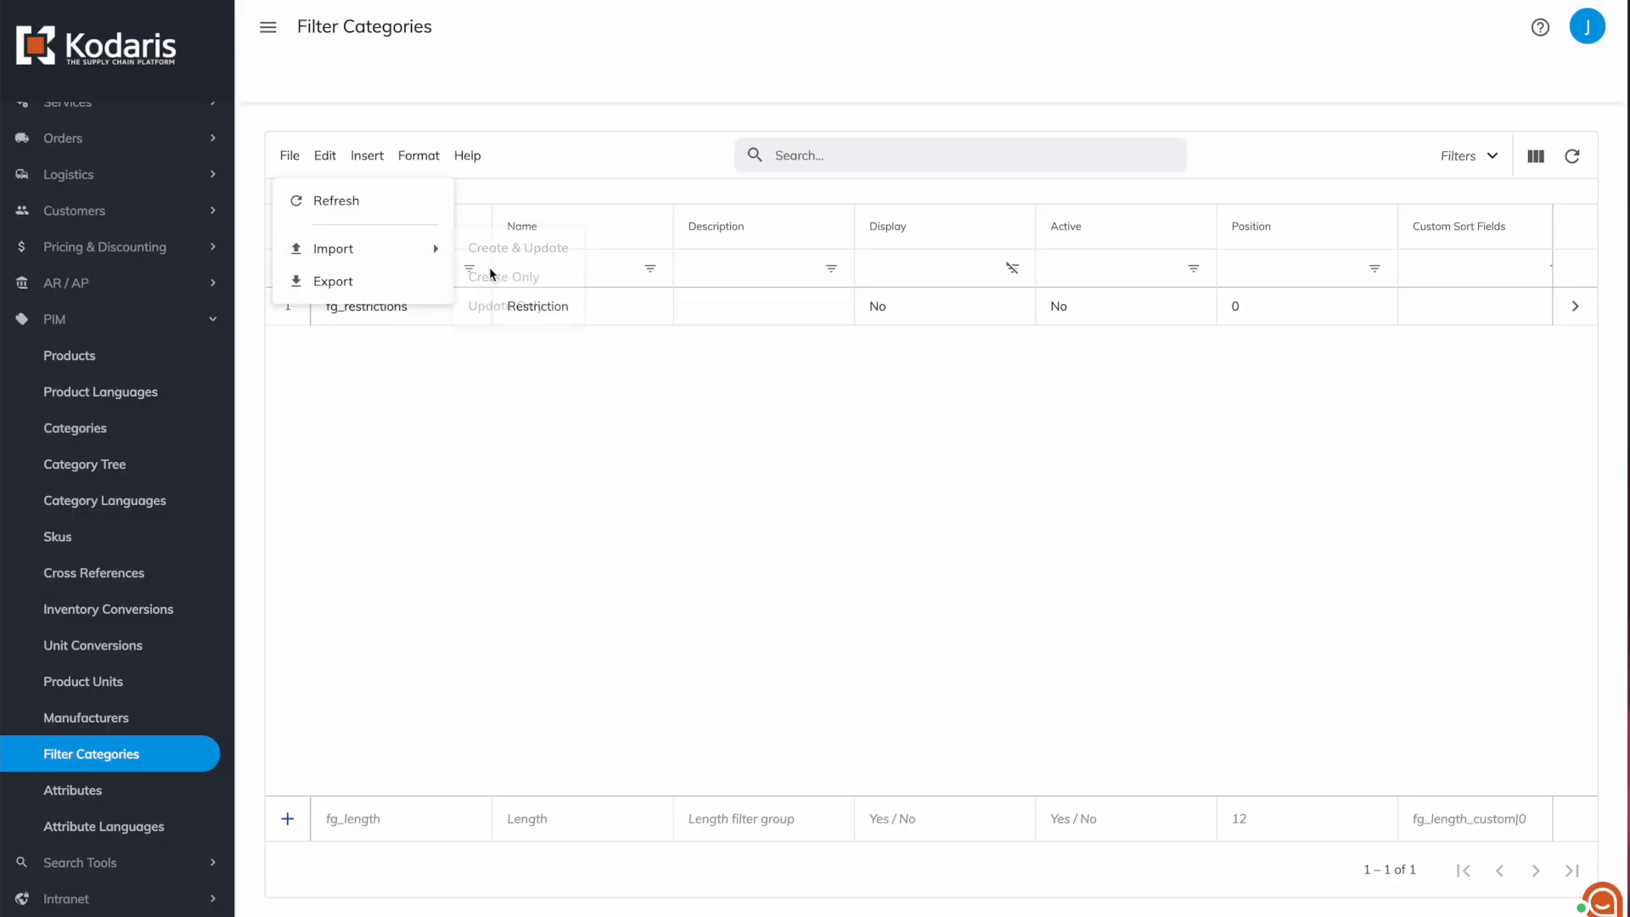
{"action": "mouse_move", "coordinate": [357, 244]}
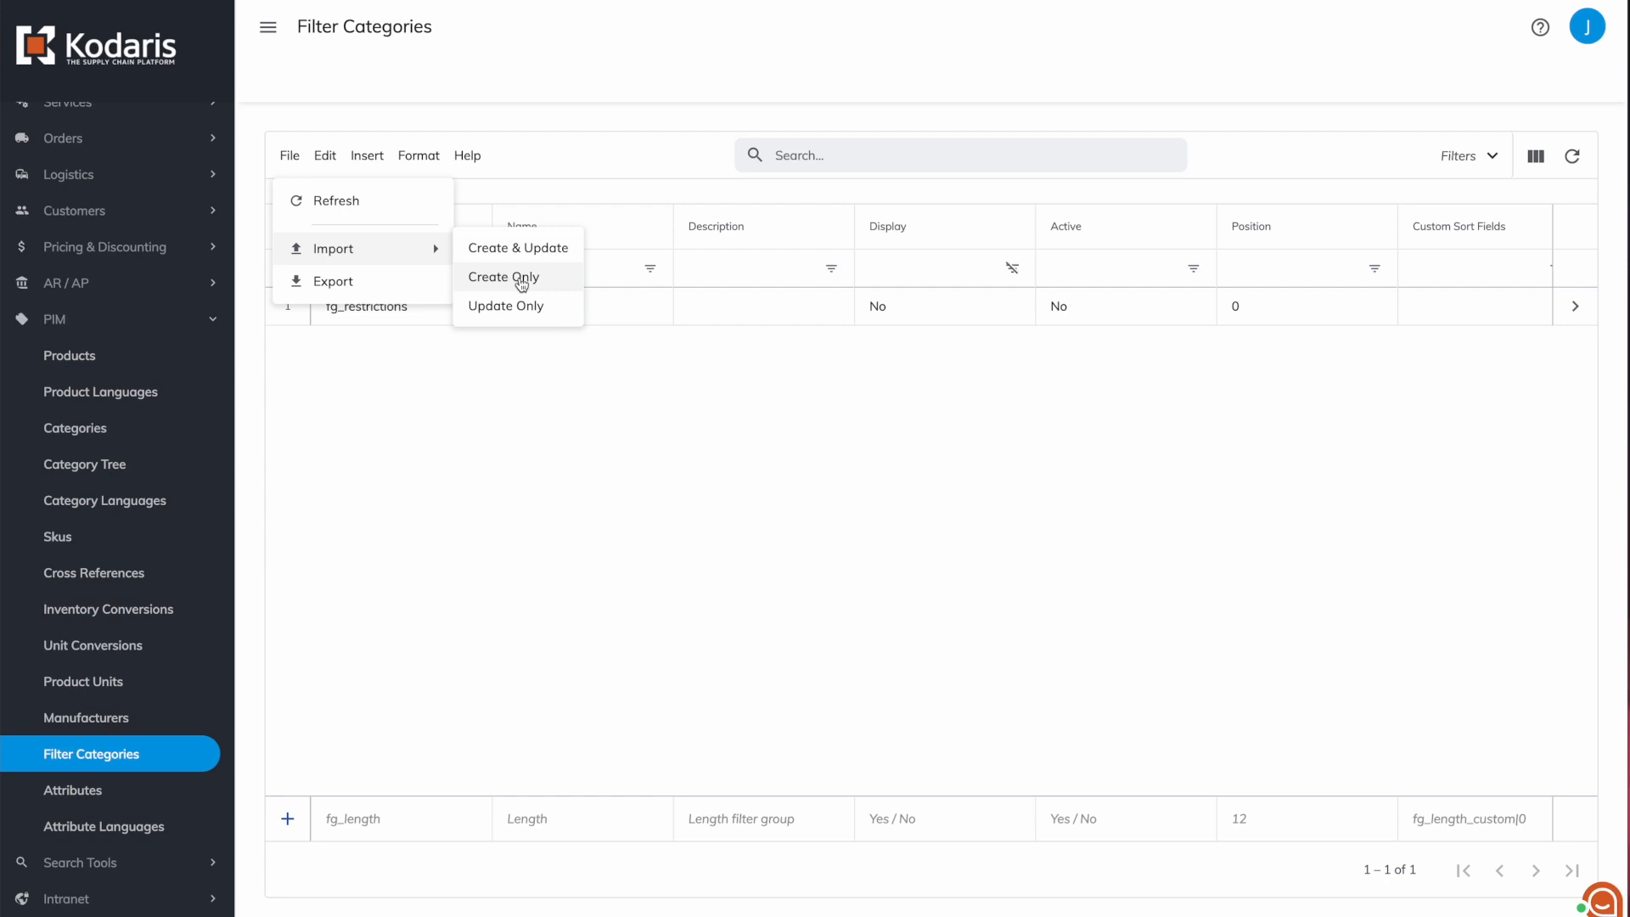
{"action": "left_click", "coordinate": [474, 415]}
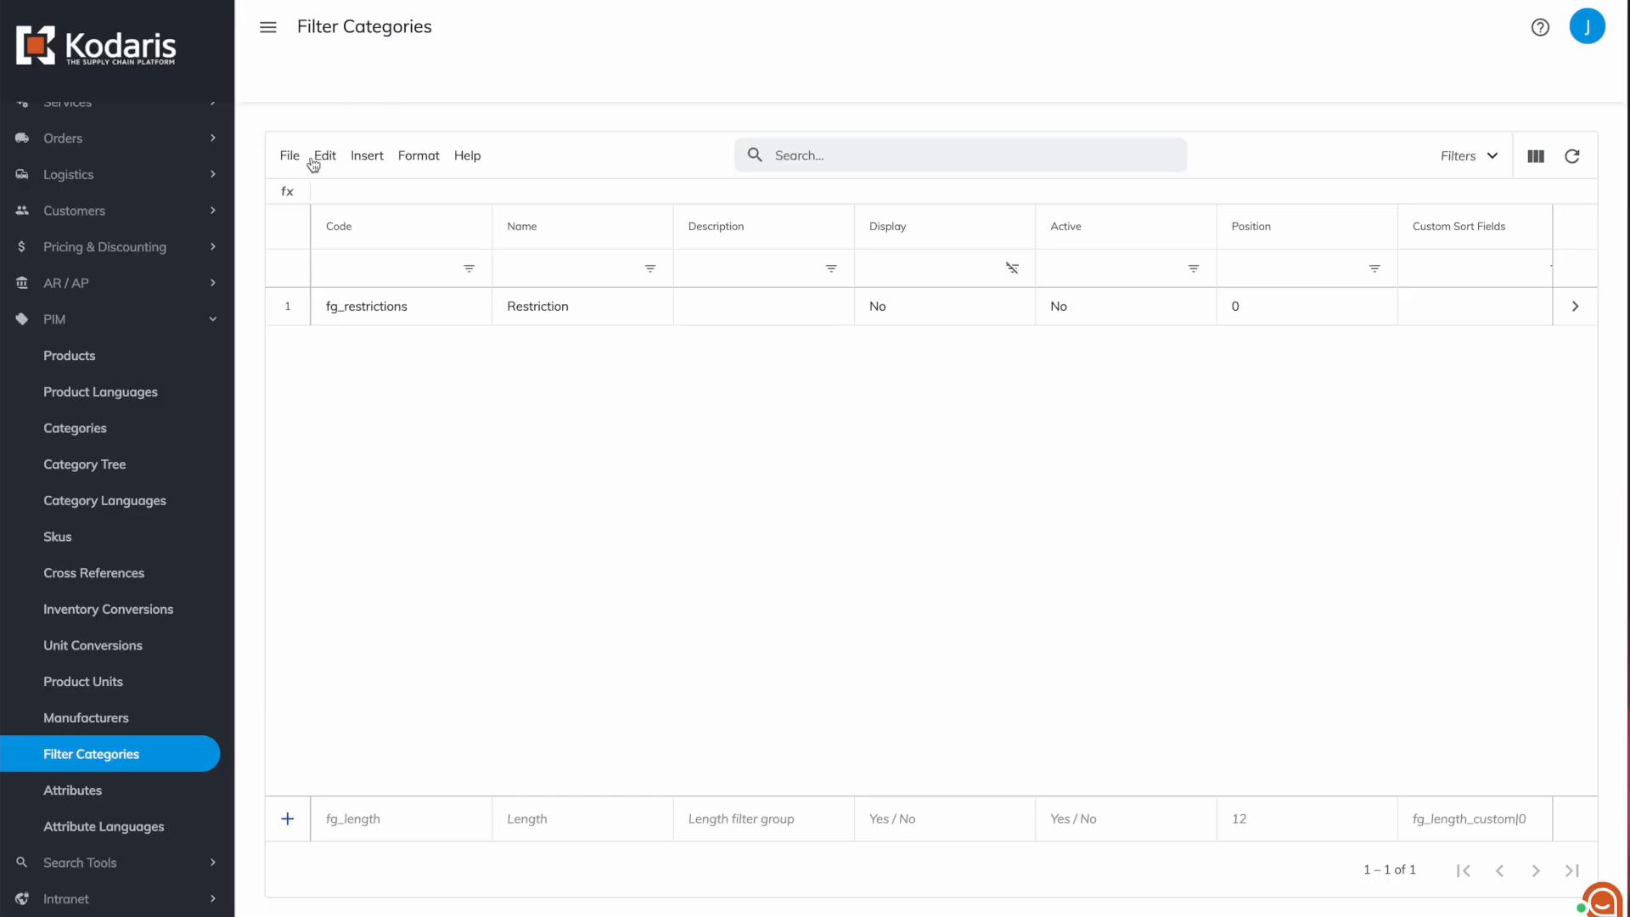
{"action": "left_click", "coordinate": [323, 157]}
{"action": "left_click", "coordinate": [291, 155]}
{"action": "left_click", "coordinate": [286, 159]}
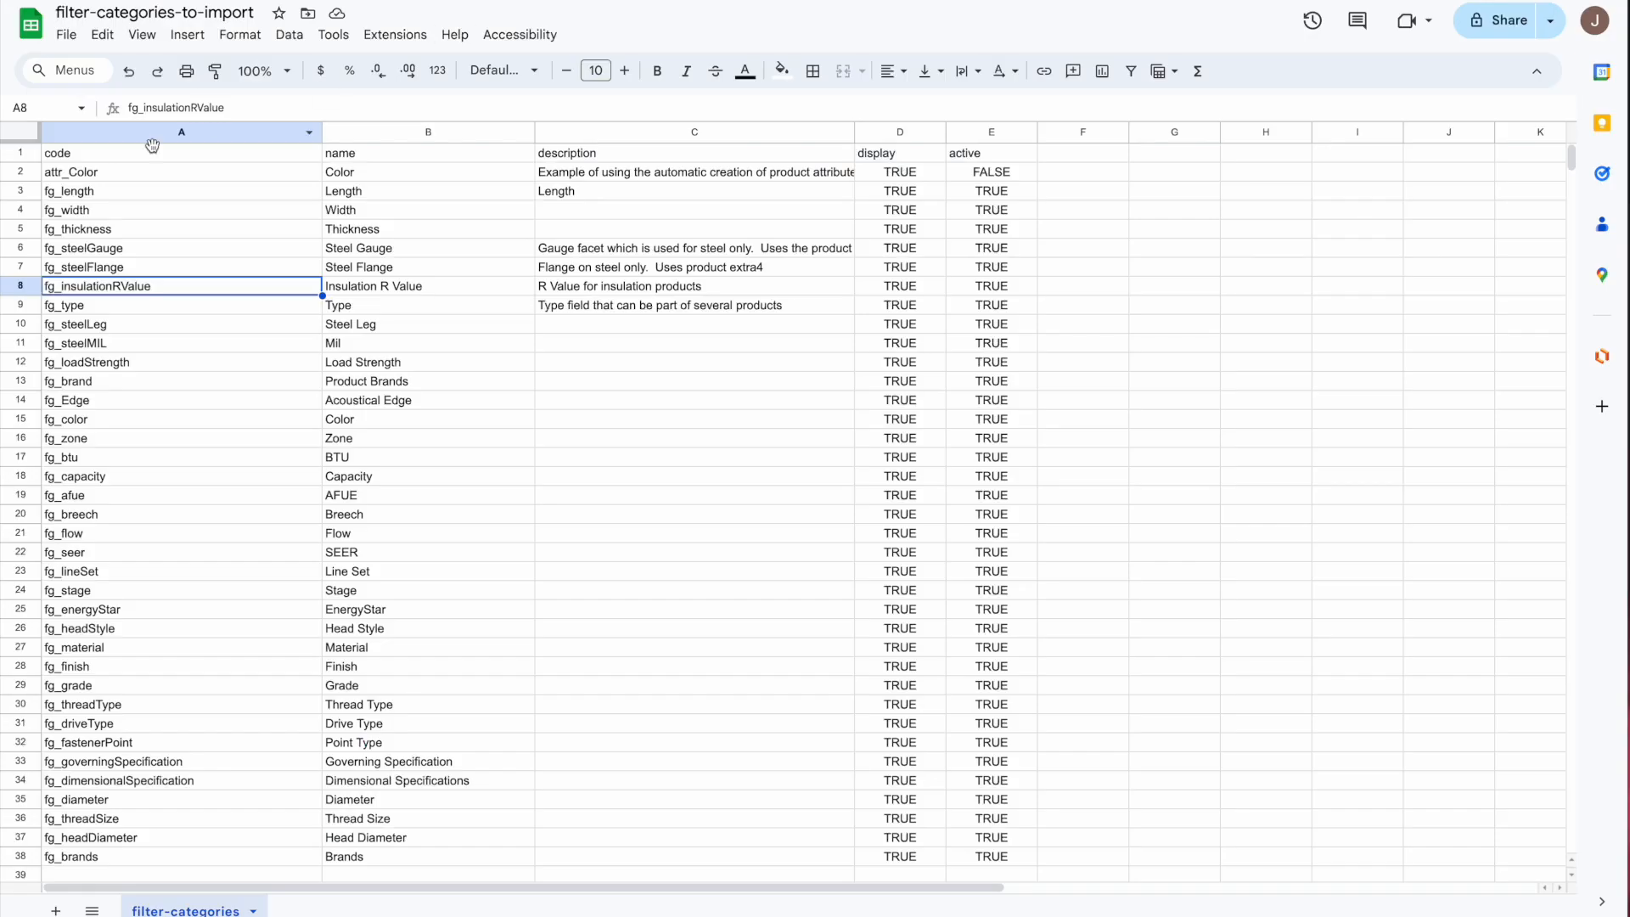
{"action": "left_click", "coordinate": [81, 153]}
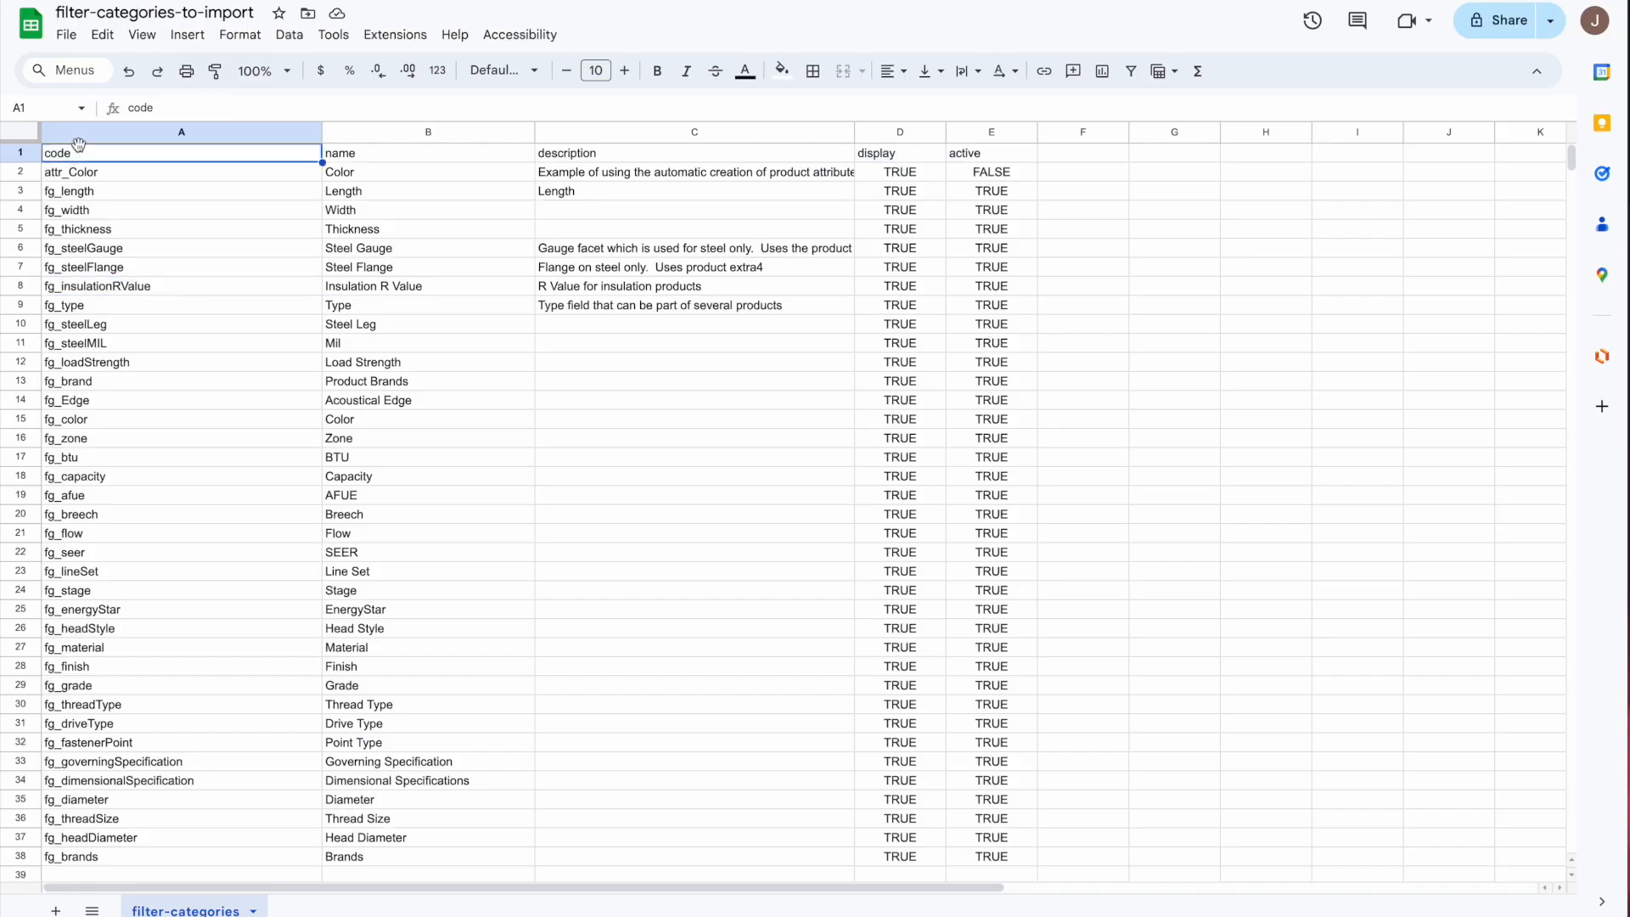
{"action": "left_click", "coordinate": [20, 152]}
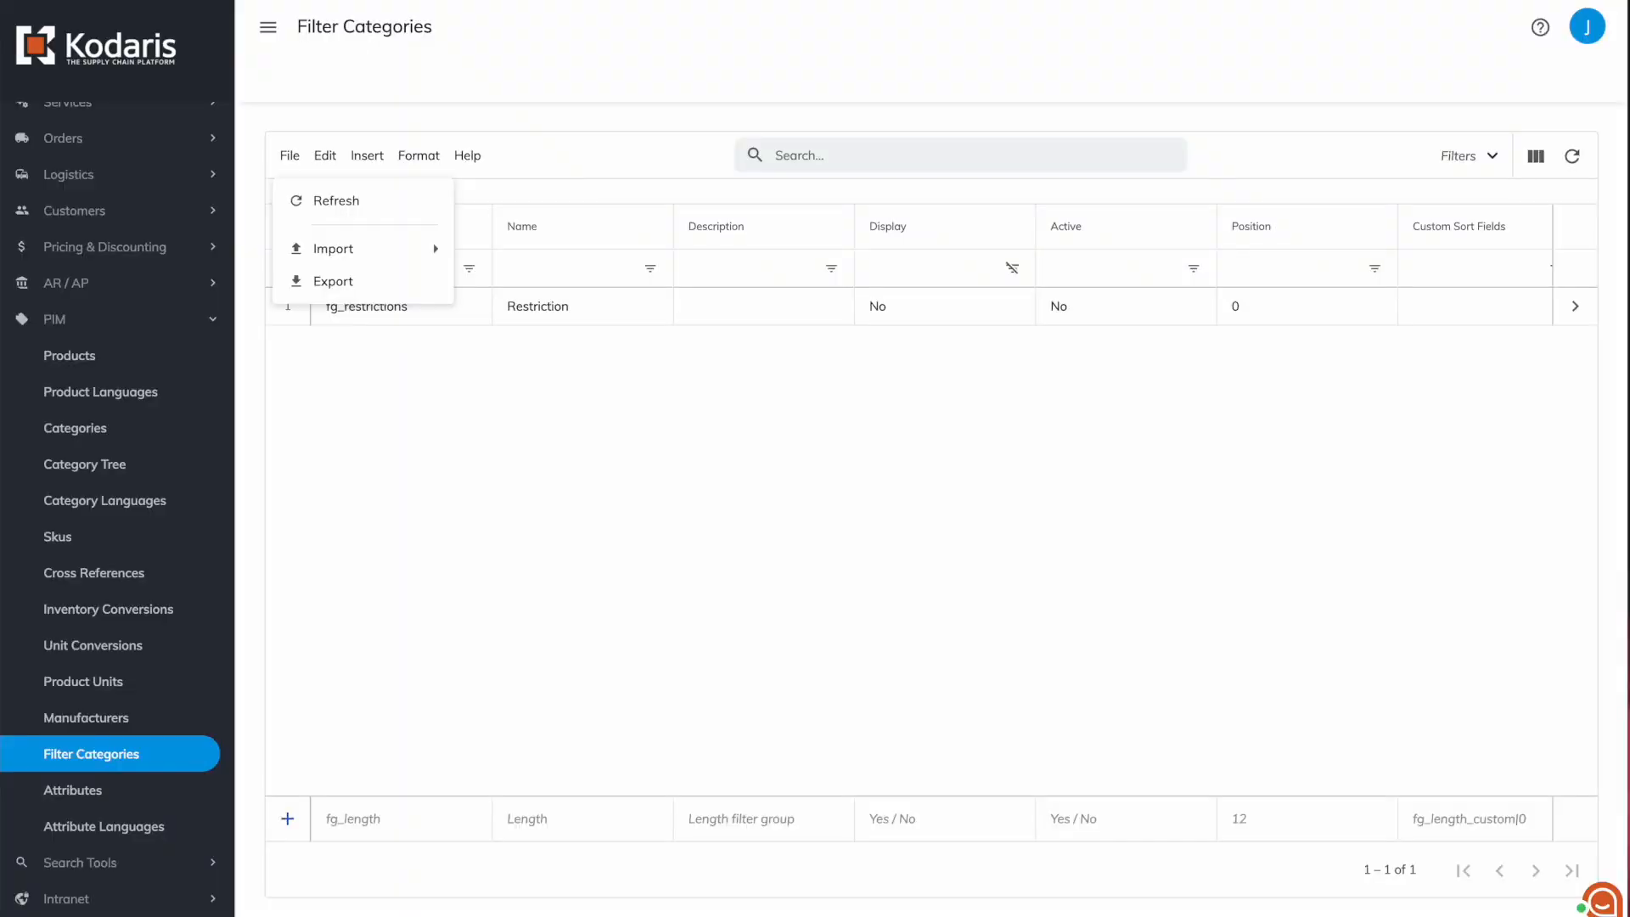
Import the filter-categories-to-import CSV from Downloads into Kodaris Filter Categories in Create Only mode and refresh the list.
{"action": "mouse_move", "coordinate": [429, 247]}
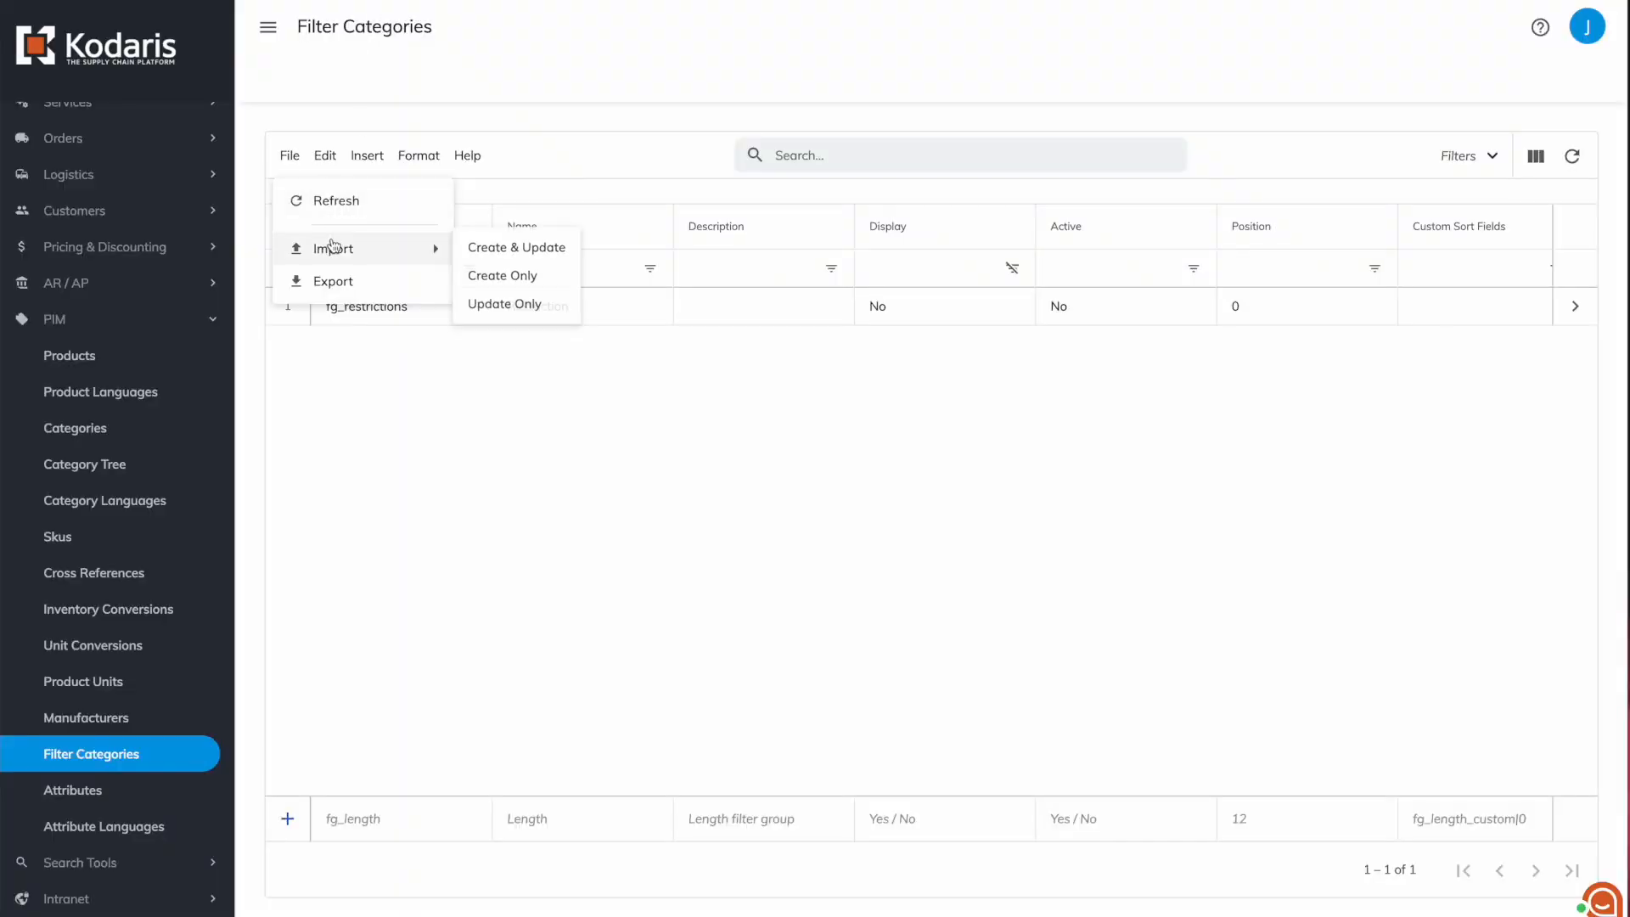
{"action": "left_click", "coordinate": [510, 274]}
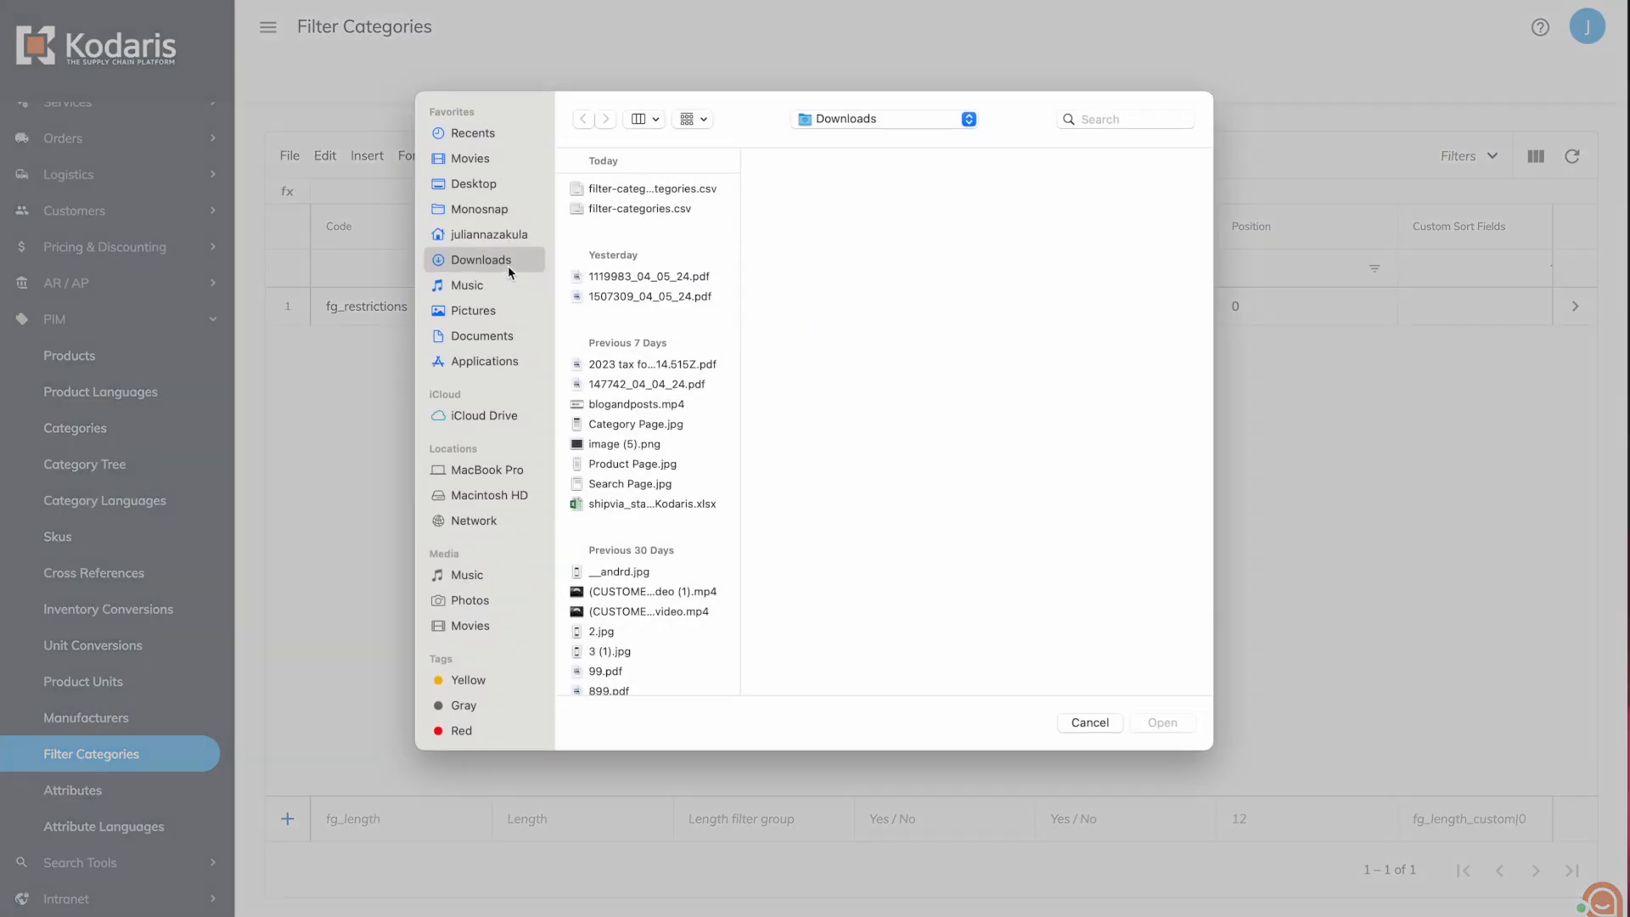
{"action": "left_click", "coordinate": [671, 189]}
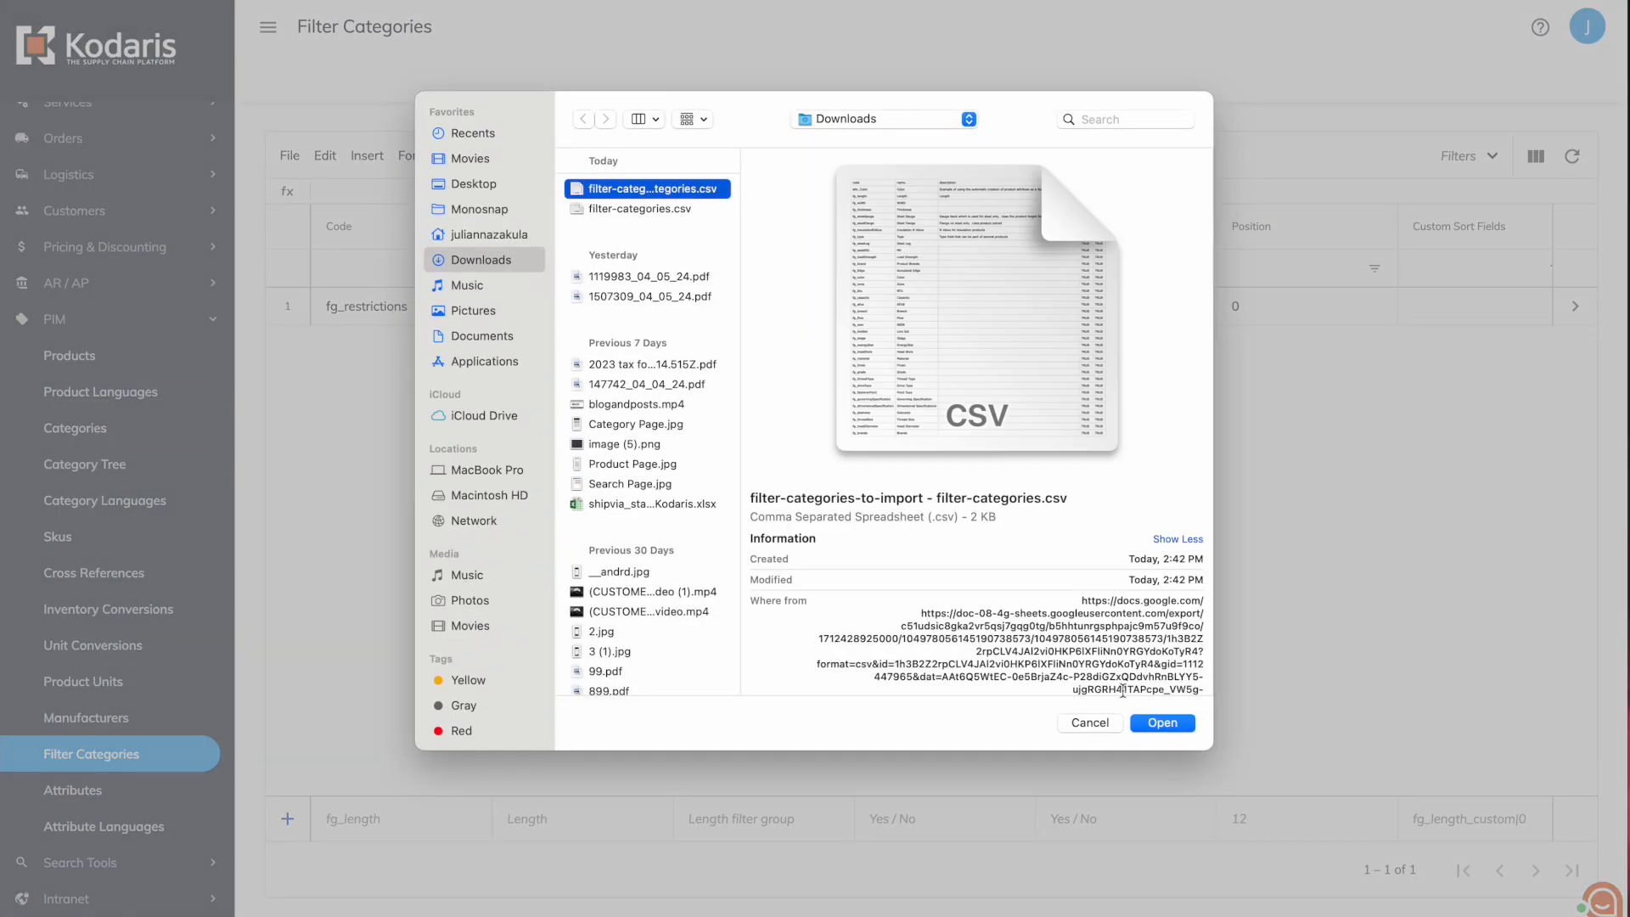
{"action": "left_click", "coordinate": [1174, 722]}
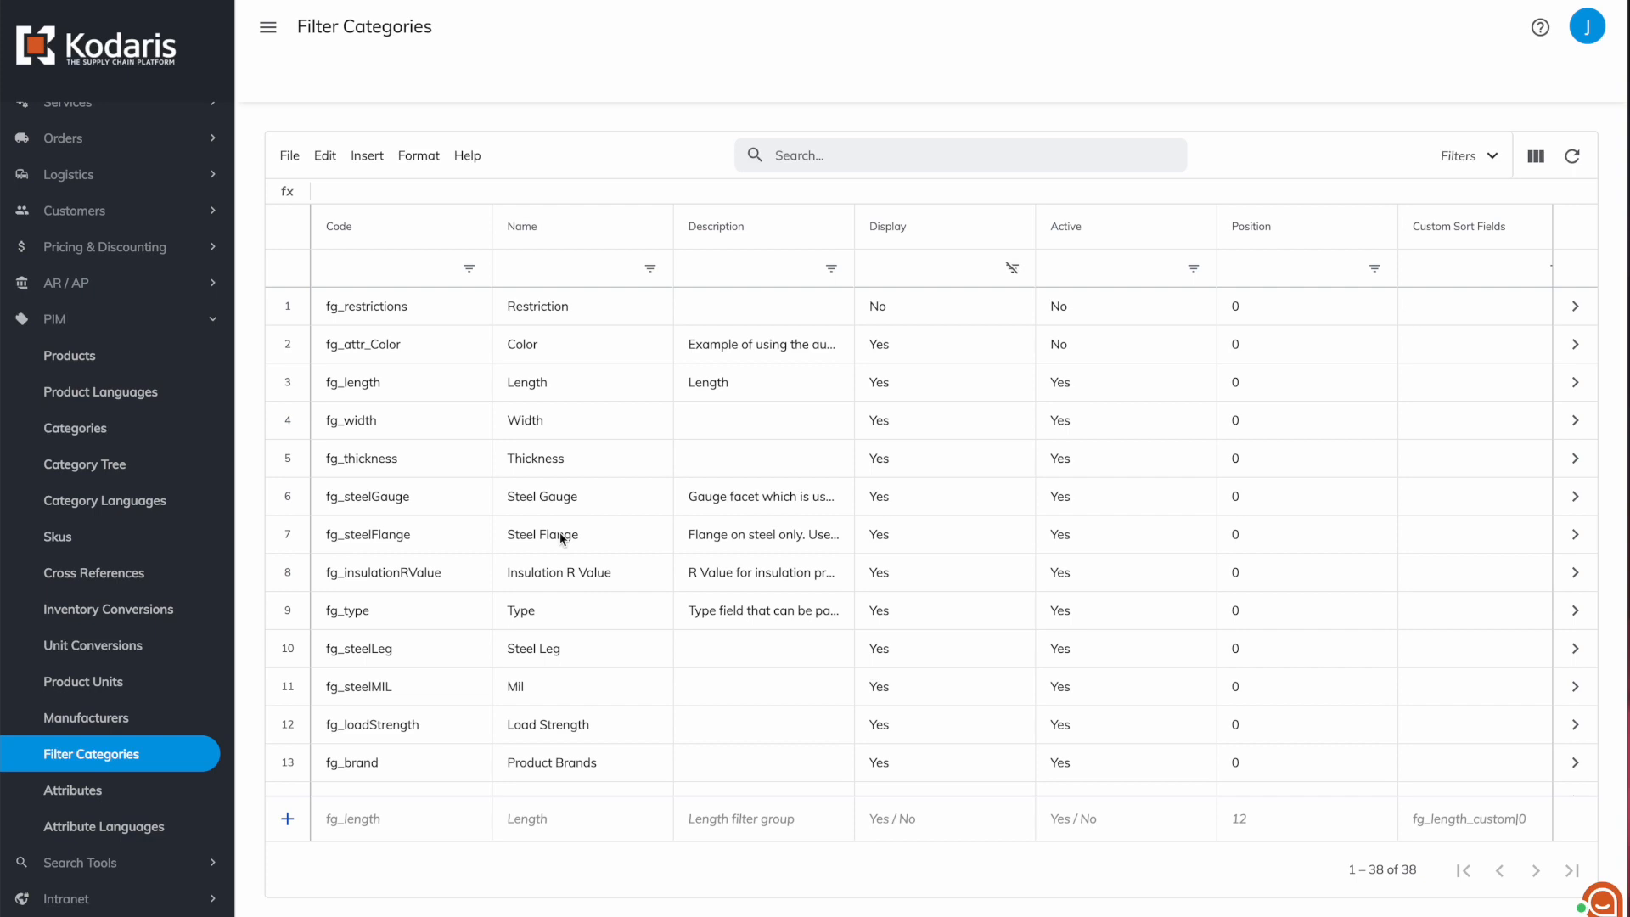
{"action": "left_click", "coordinate": [1574, 157]}
Open the fg_brand filter category record and show its attributes.
{"action": "left_click", "coordinate": [291, 767]}
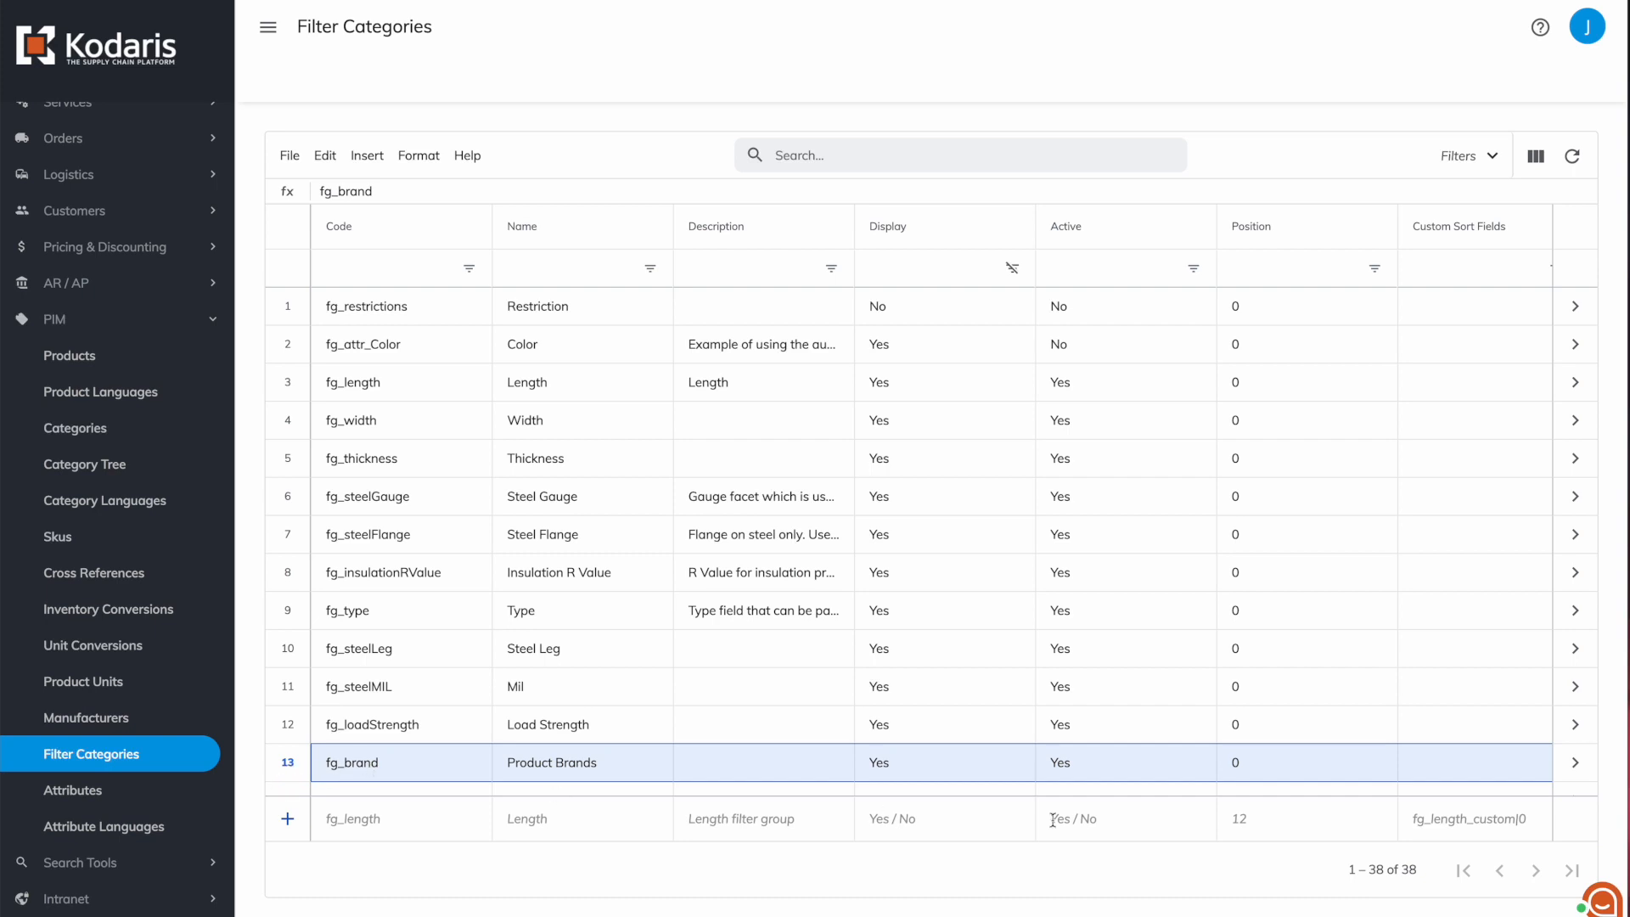
{"action": "left_click", "coordinate": [1576, 760]}
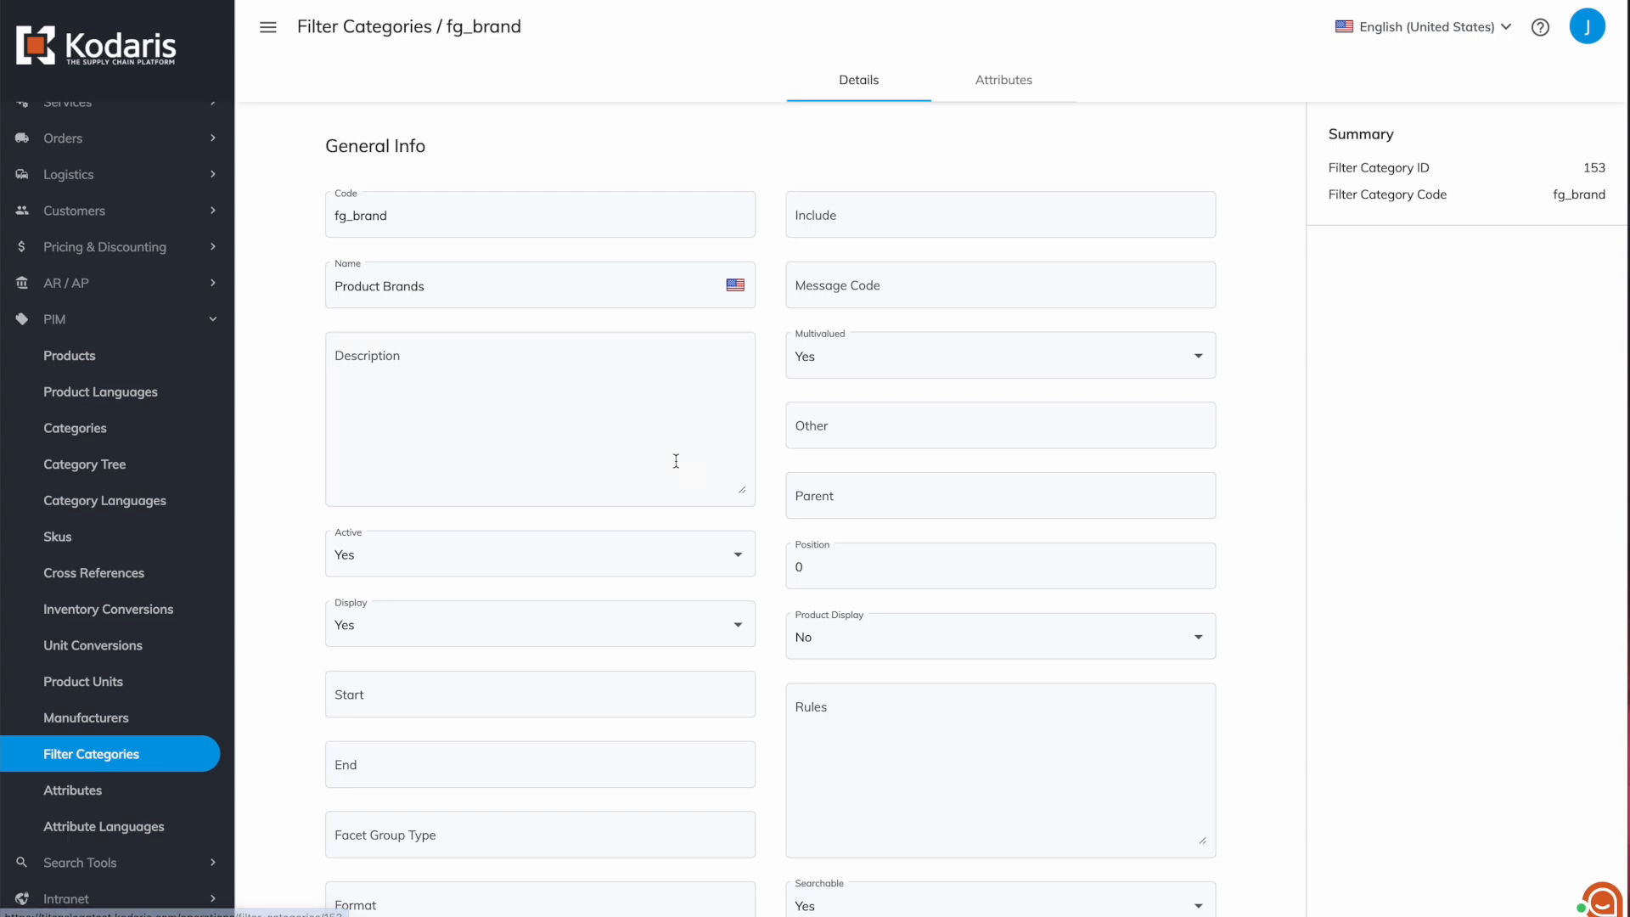
{"action": "left_click", "coordinate": [988, 73]}
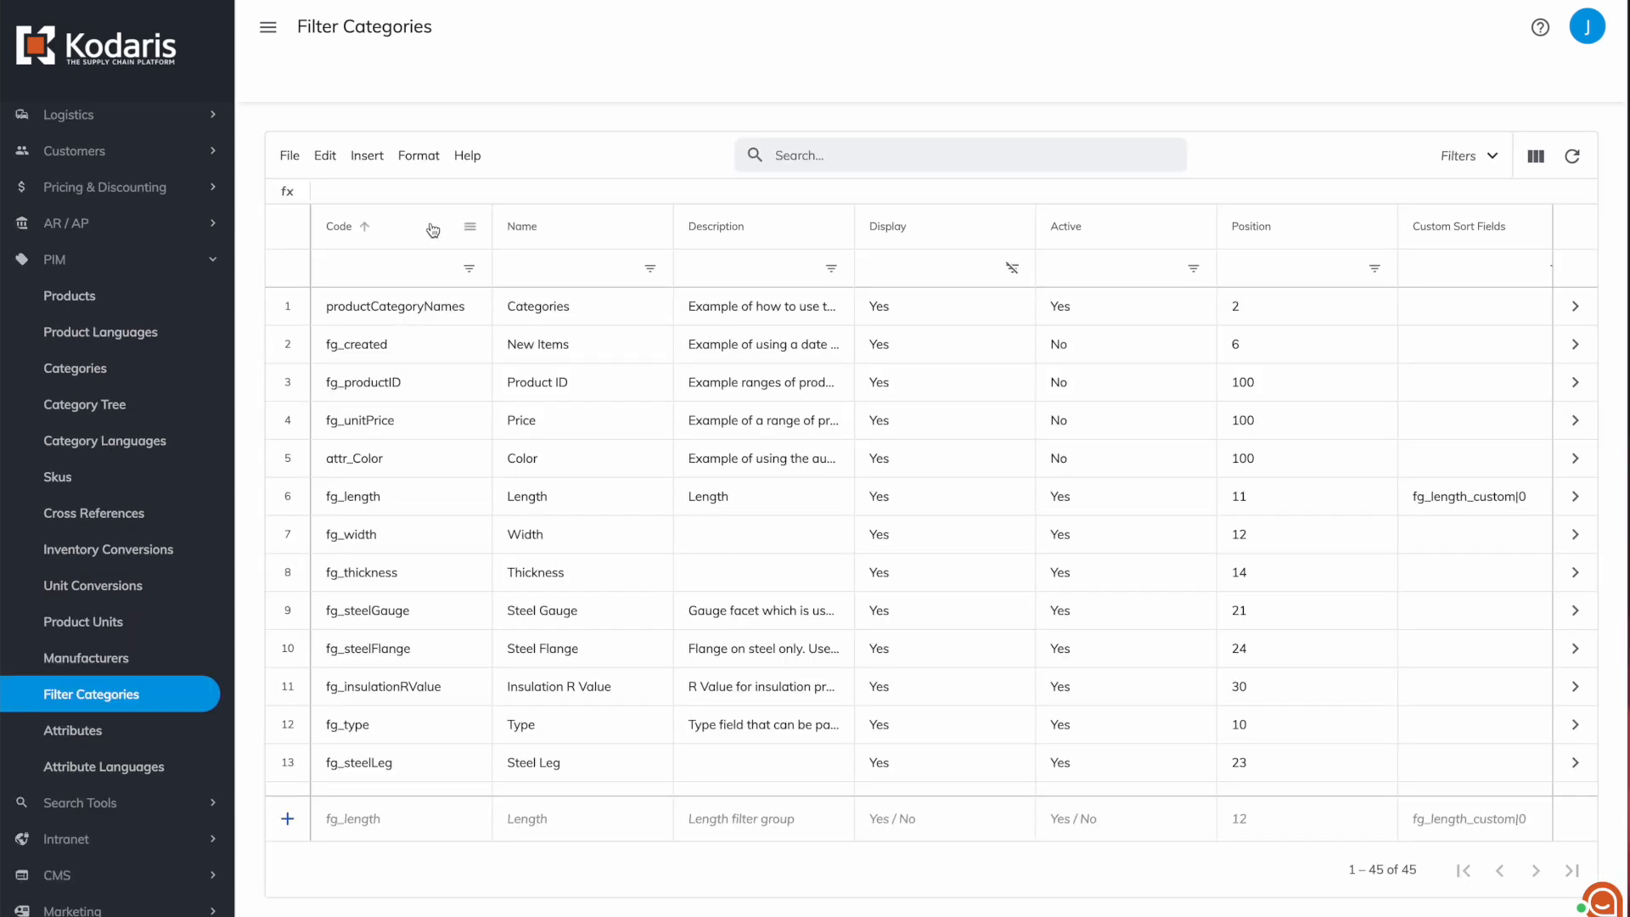
On the demo site, filter the filter categories by code "brand" and select the fg_brands row.
{"action": "left_click", "coordinate": [386, 265]}
{"action": "type", "text": "brand"}
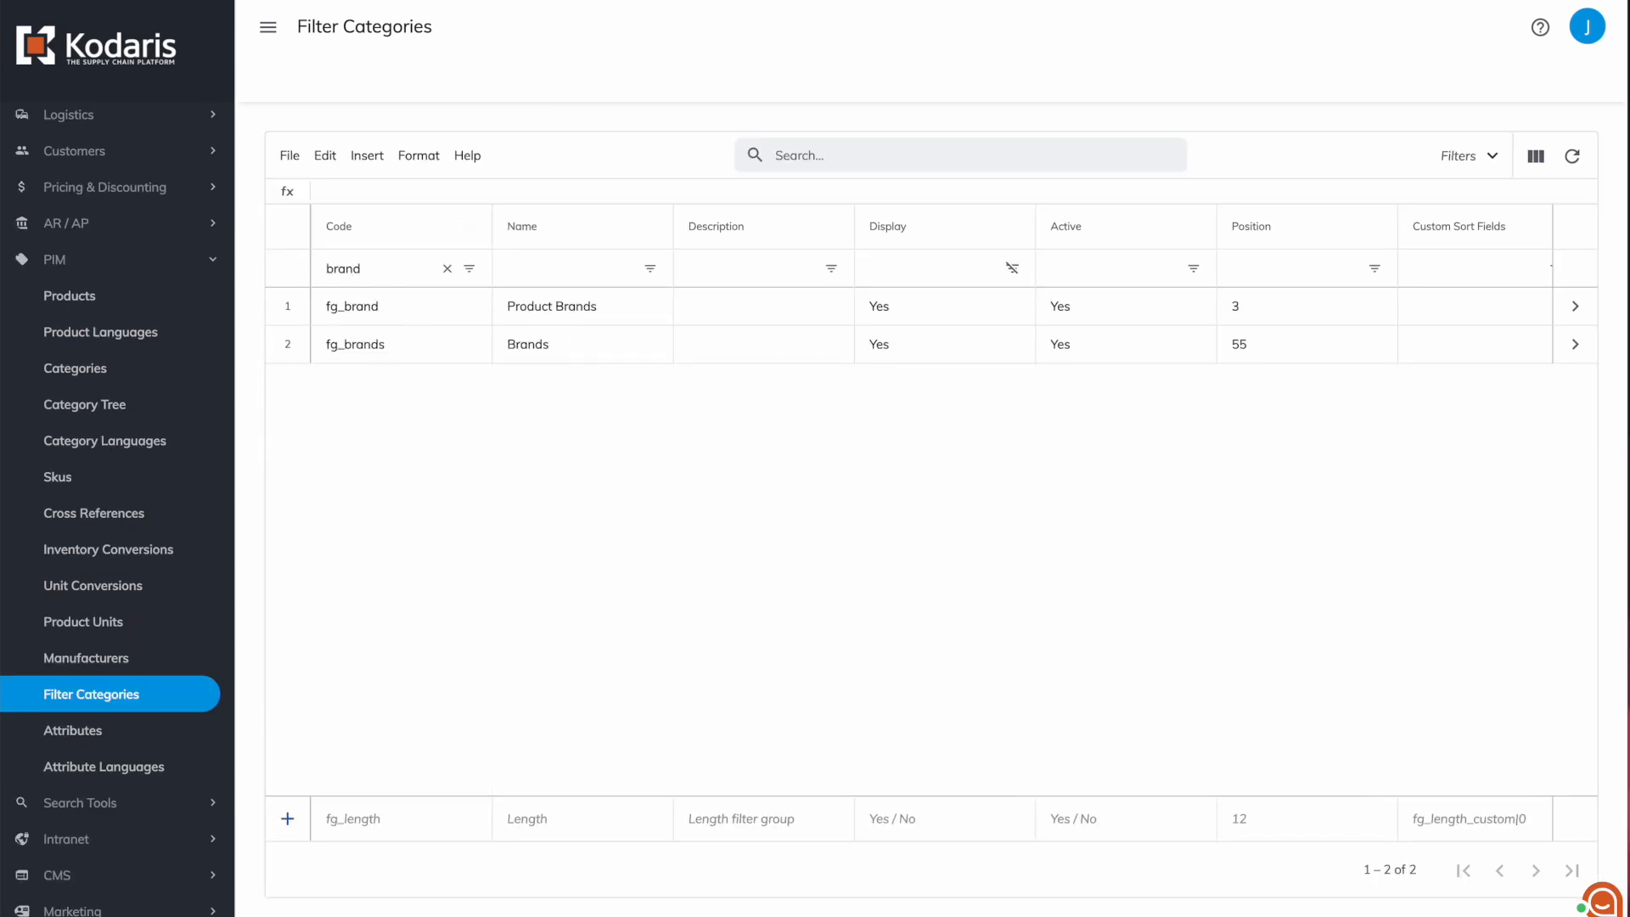
{"action": "left_click", "coordinate": [289, 346]}
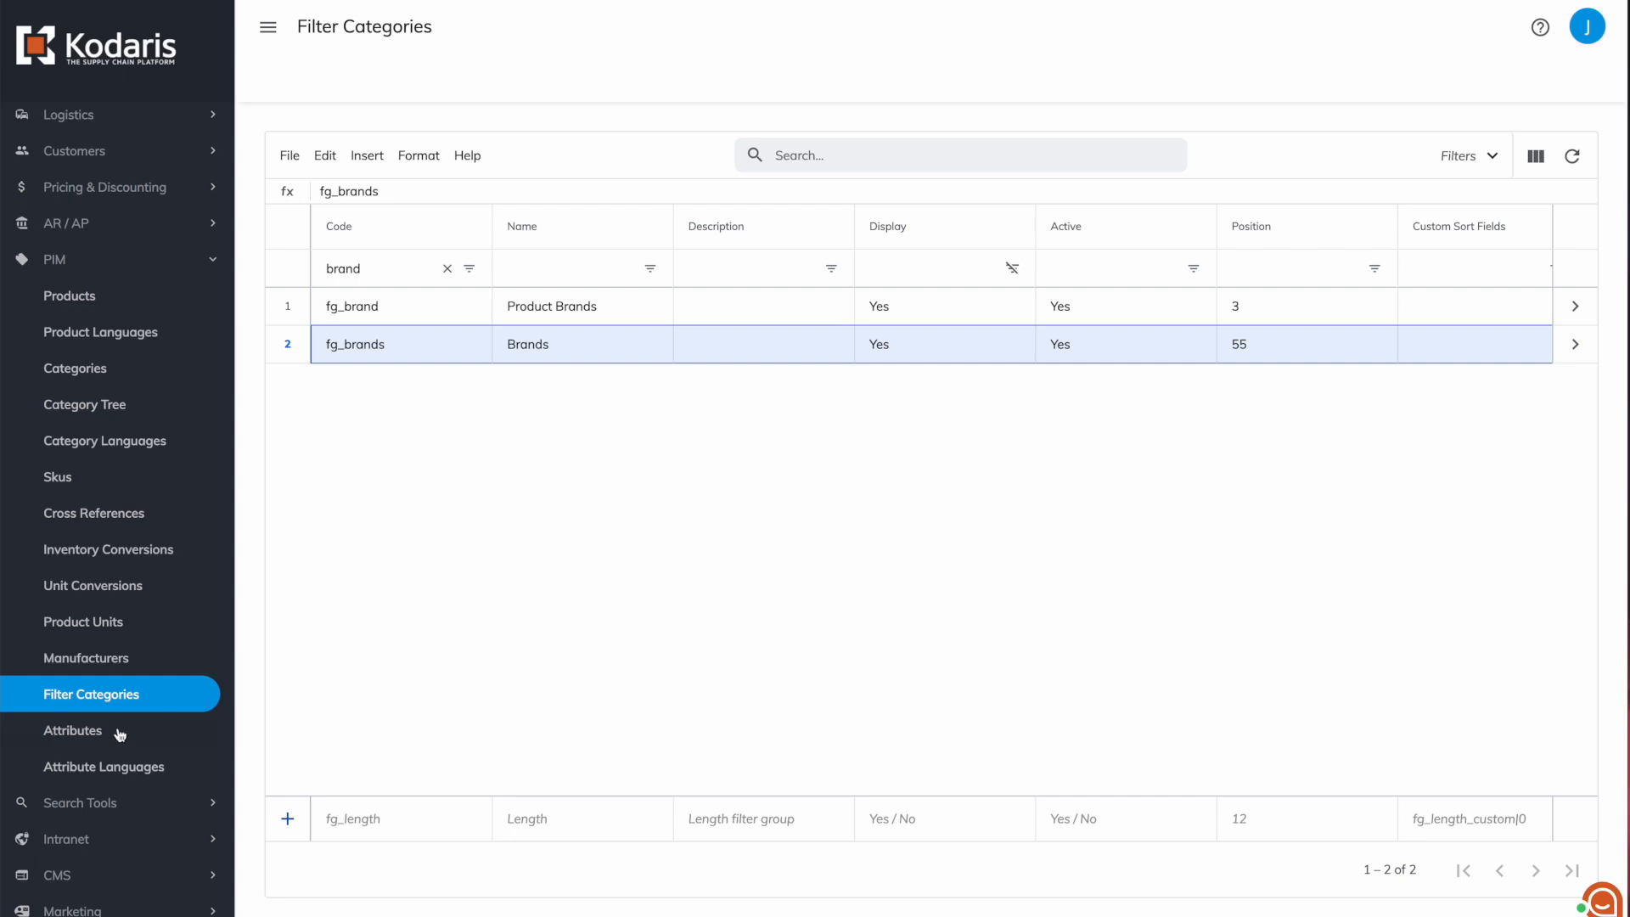
Open the demo site's Attributes list, filter it by code "fg_brand" and look through the matching brand attributes.
{"action": "left_click", "coordinate": [69, 732]}
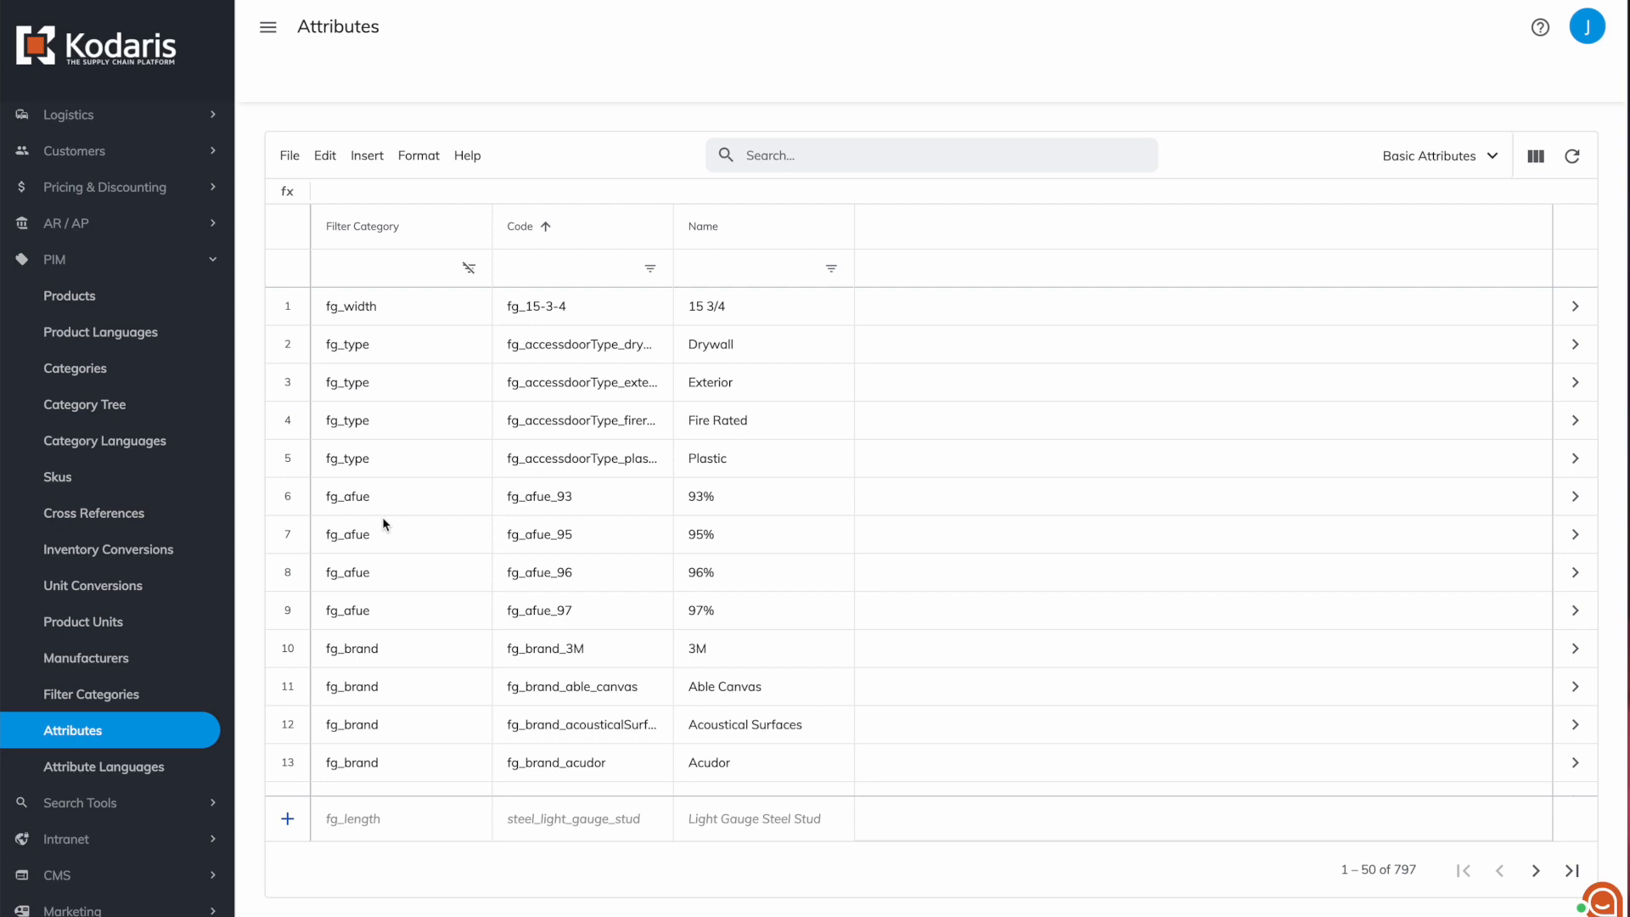
{"action": "left_click", "coordinate": [536, 270]}
{"action": "type", "text": "fg_brand"}
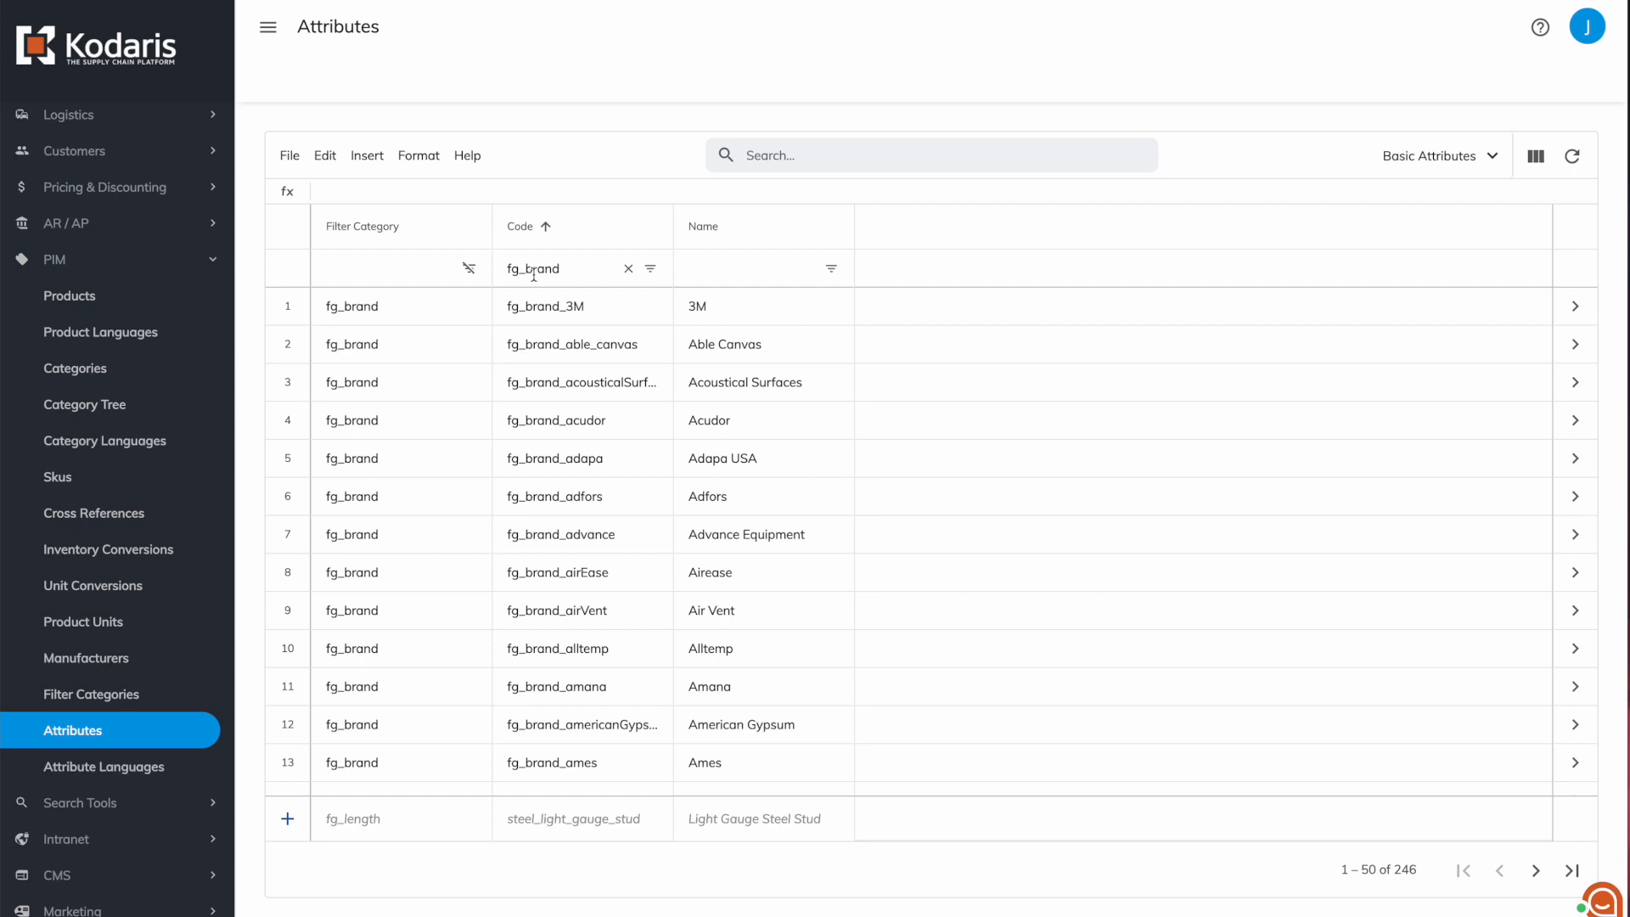
{"action": "double_click", "coordinate": [560, 269]}
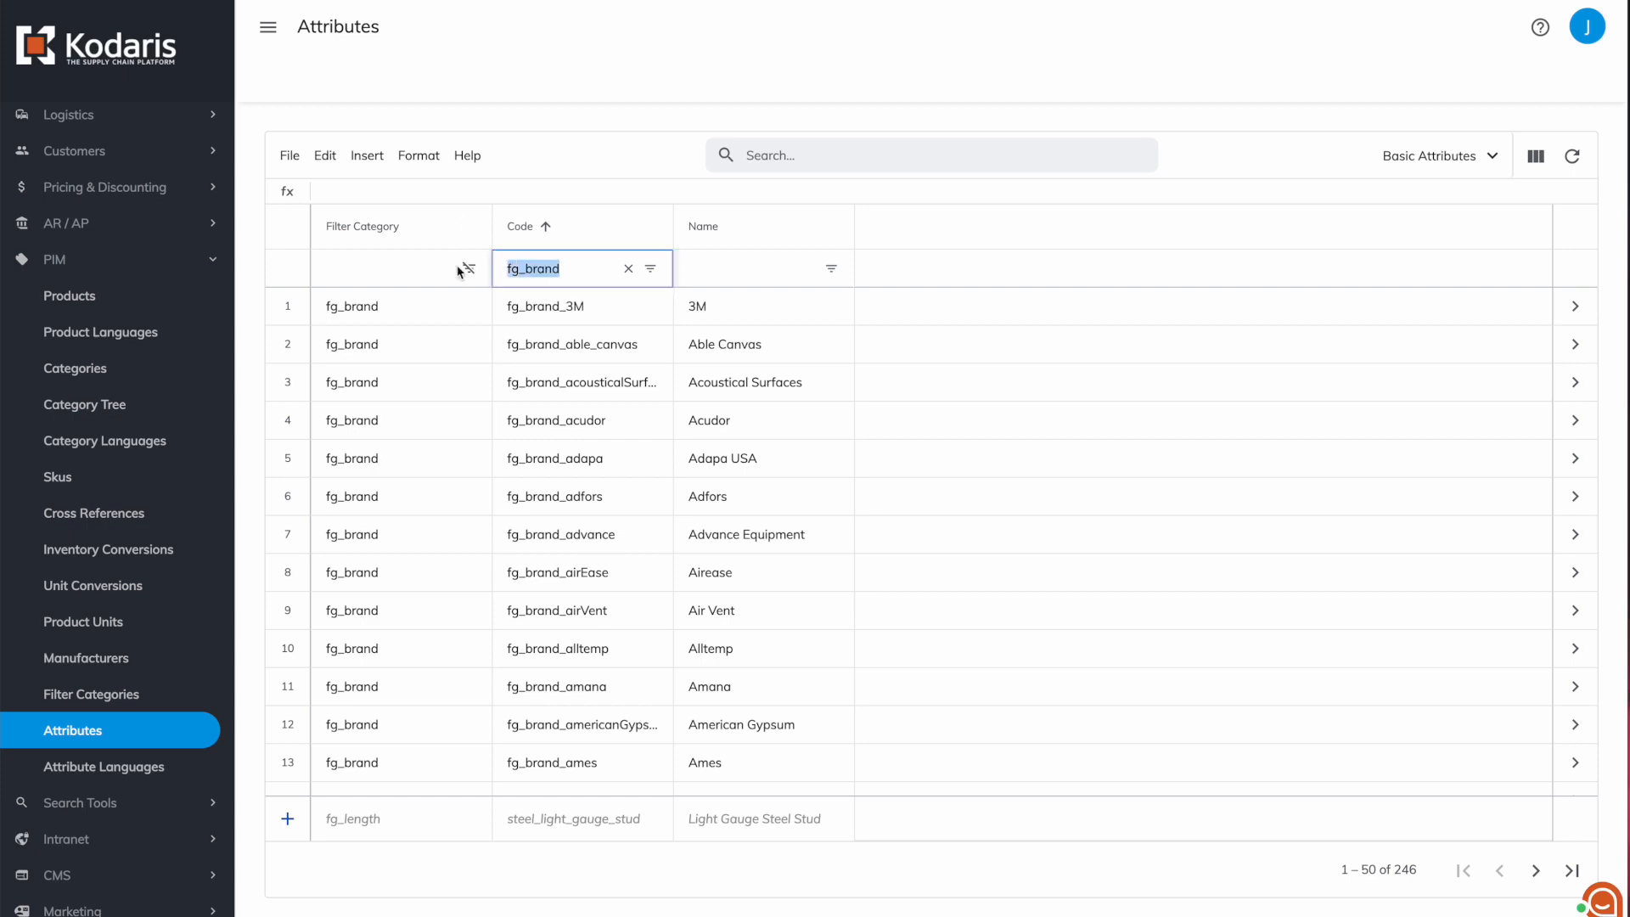
{"action": "left_click", "coordinate": [548, 362]}
{"action": "scroll", "coordinate": [548, 365], "scroll_direction": "down", "scroll_amount": 15}
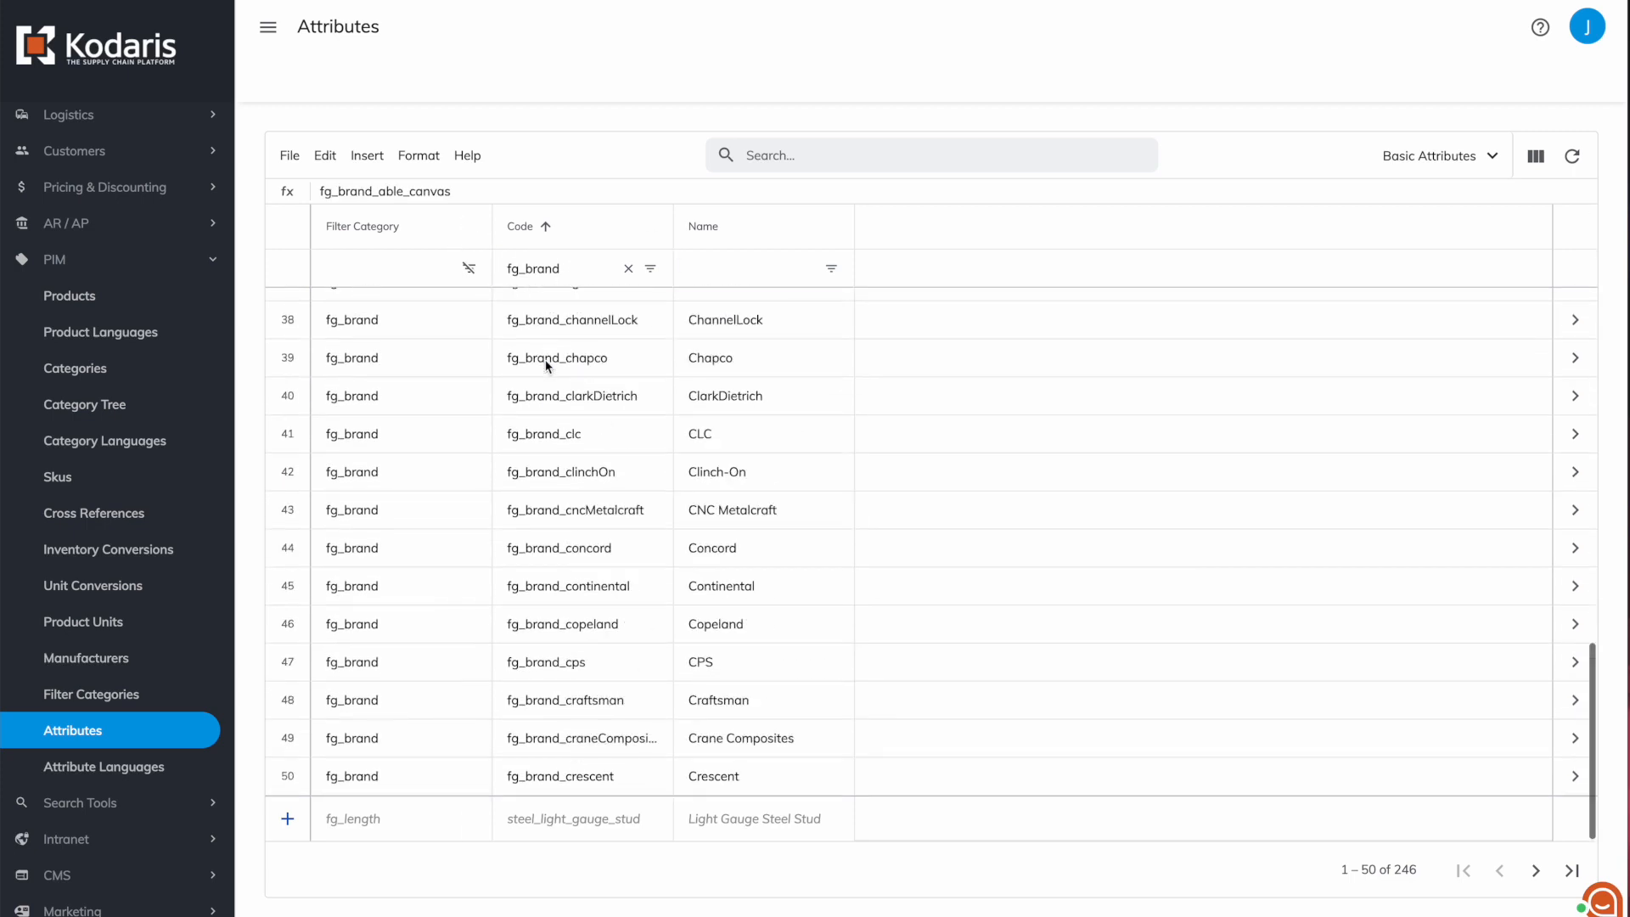
{"action": "scroll", "coordinate": [548, 365], "scroll_direction": "up", "scroll_amount": 15}
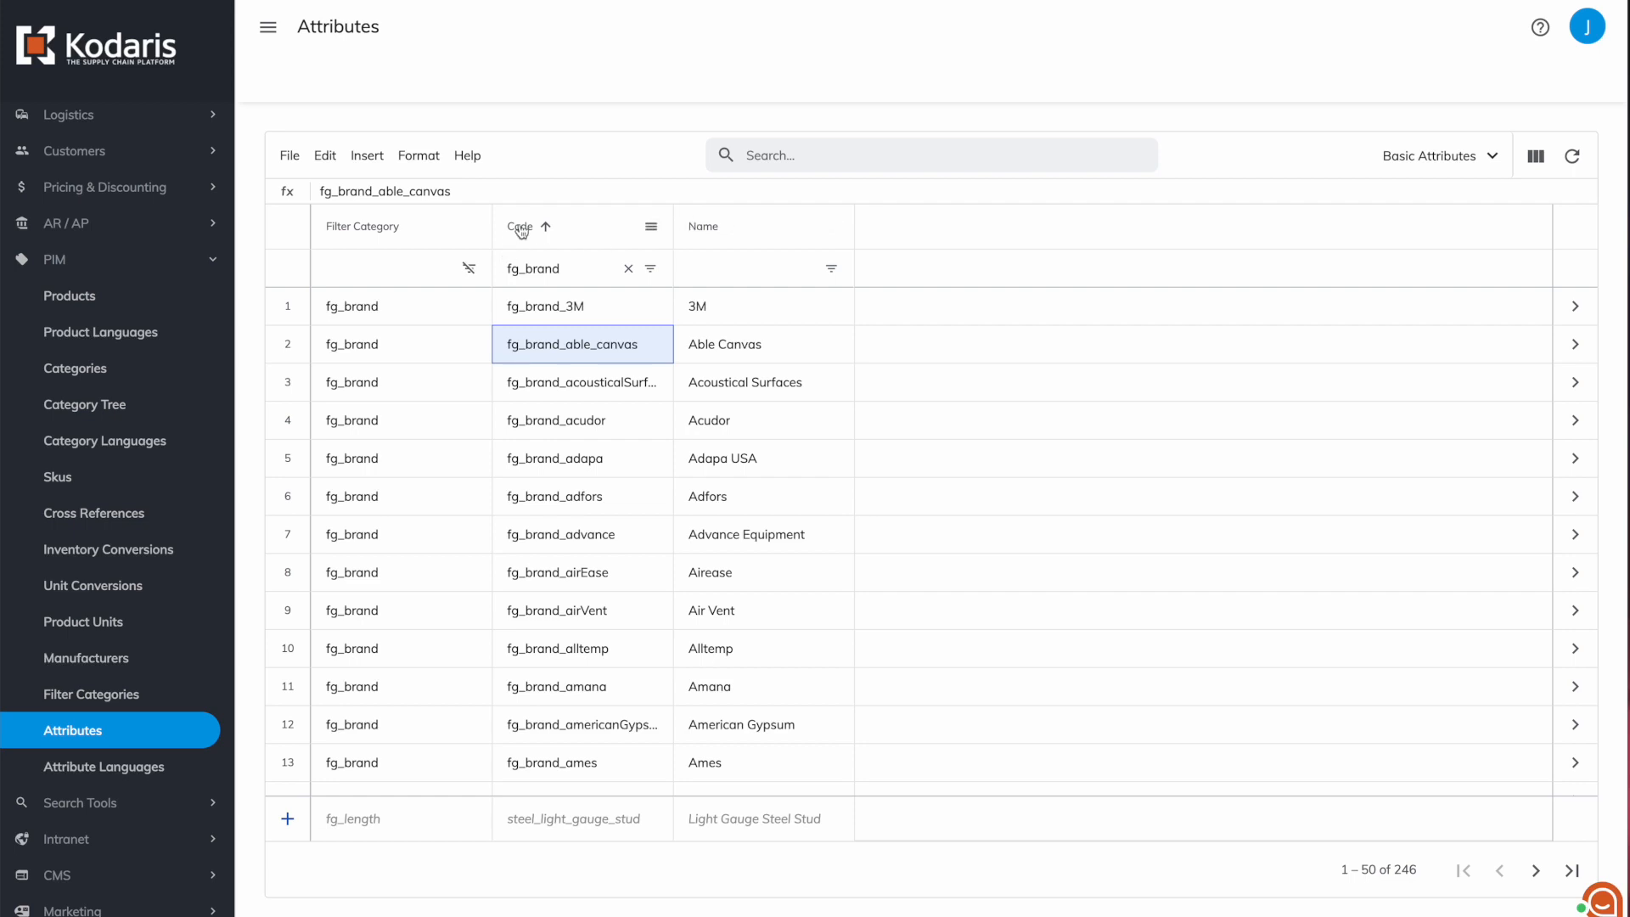
Hide the Filter Category column from the attributes list, keeping only Code and Name.
{"action": "left_click", "coordinate": [344, 228]}
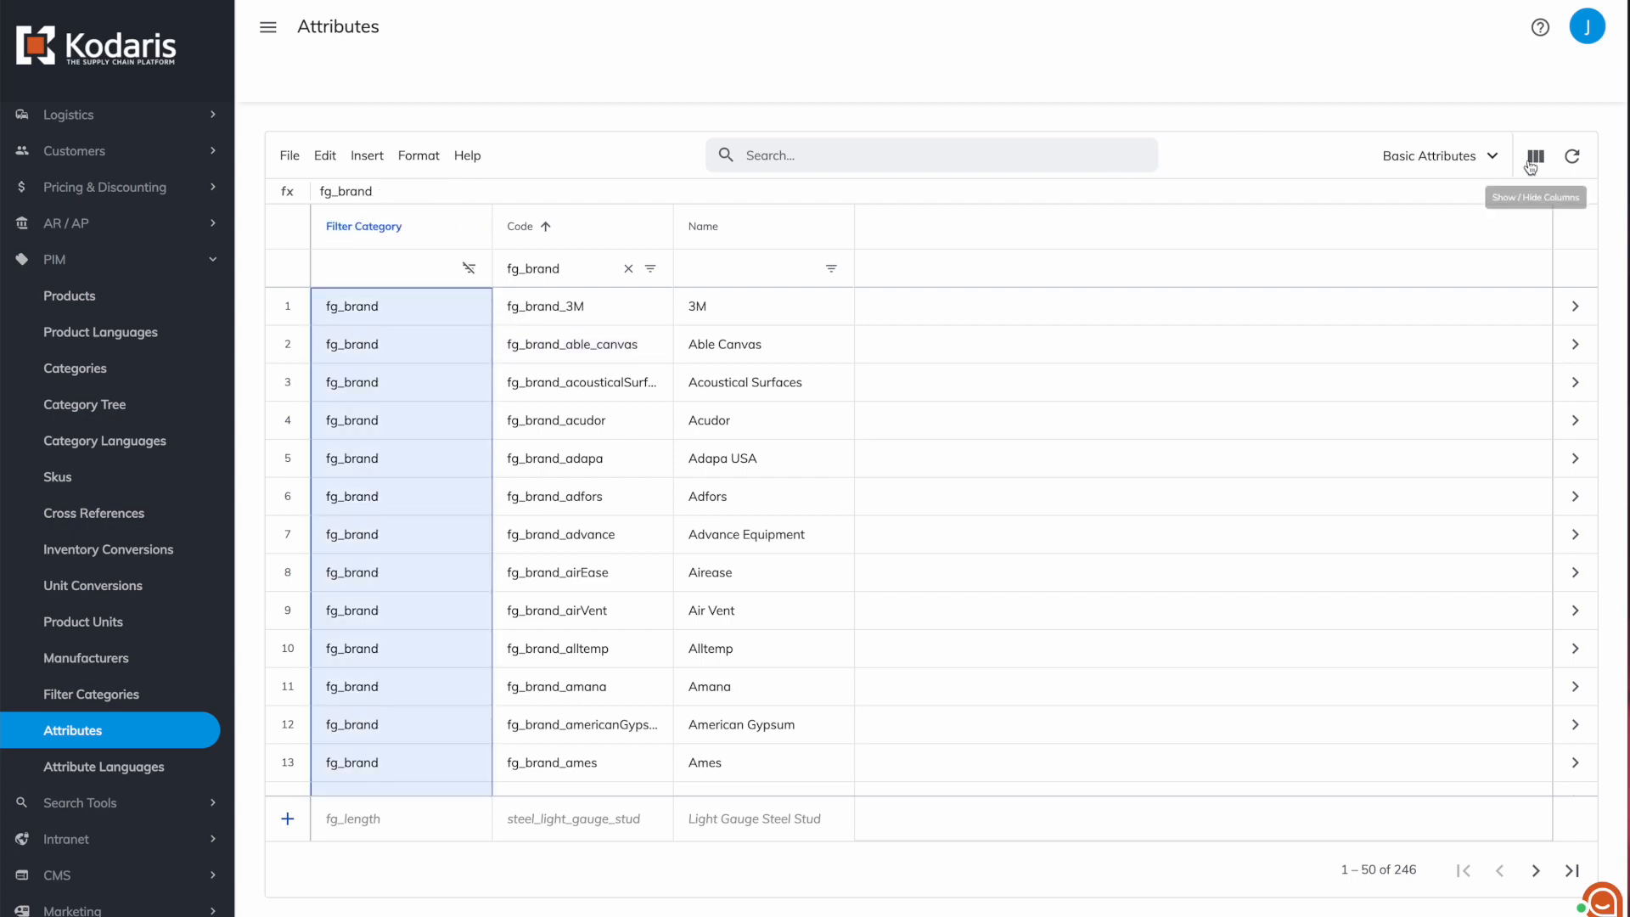
{"action": "left_click", "coordinate": [1538, 156]}
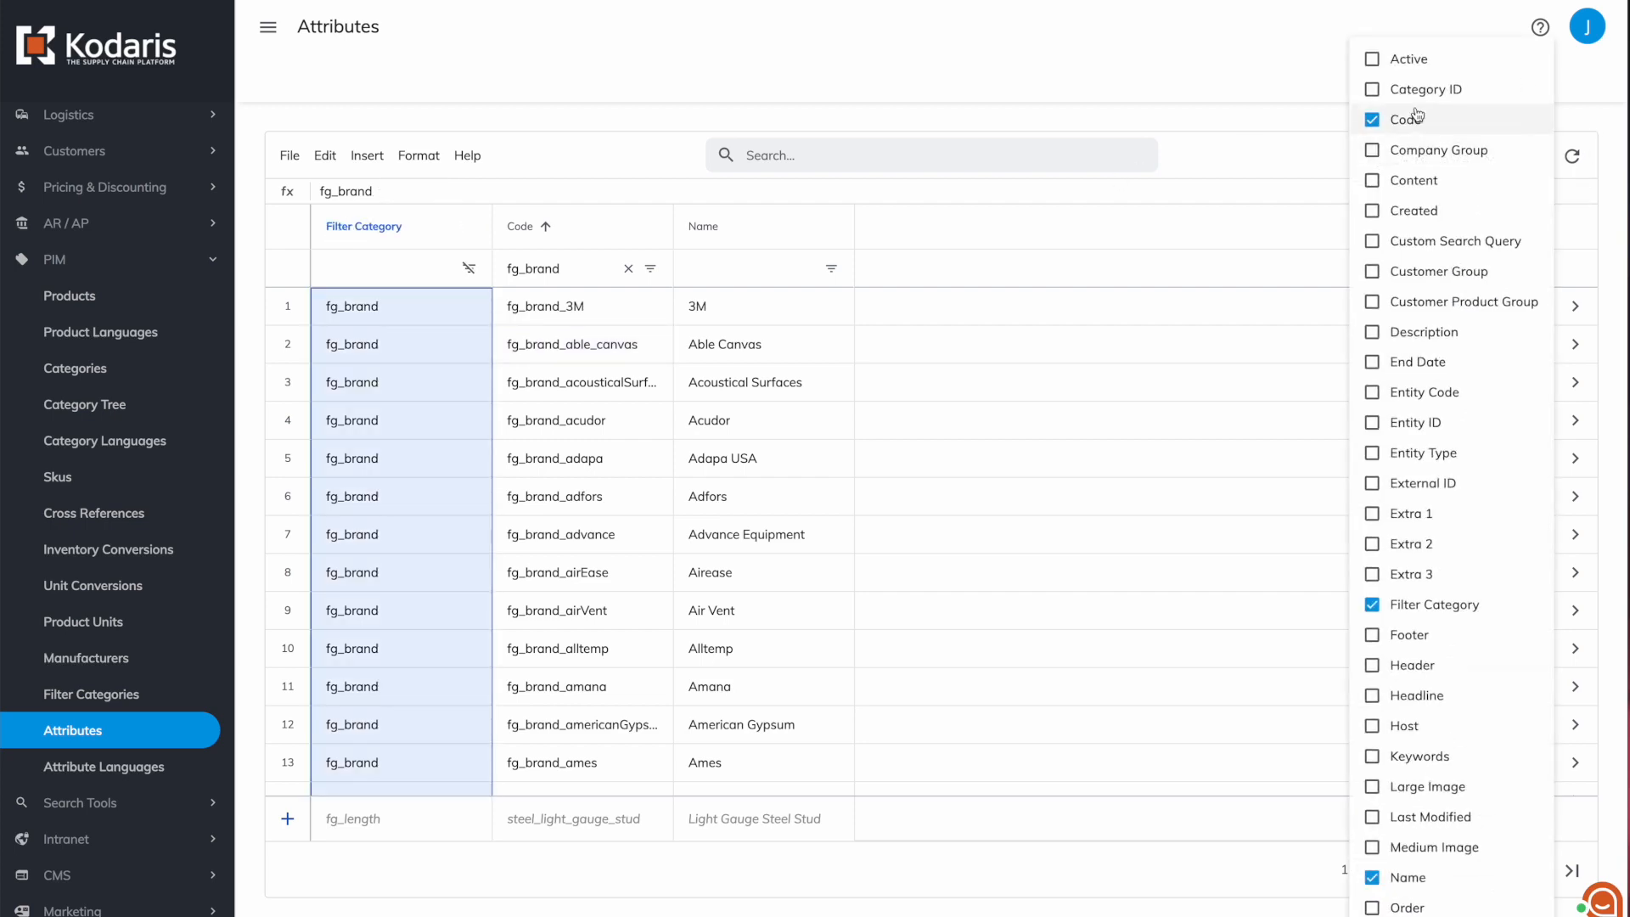
{"action": "left_click", "coordinate": [1429, 607]}
{"action": "left_click", "coordinate": [566, 471]}
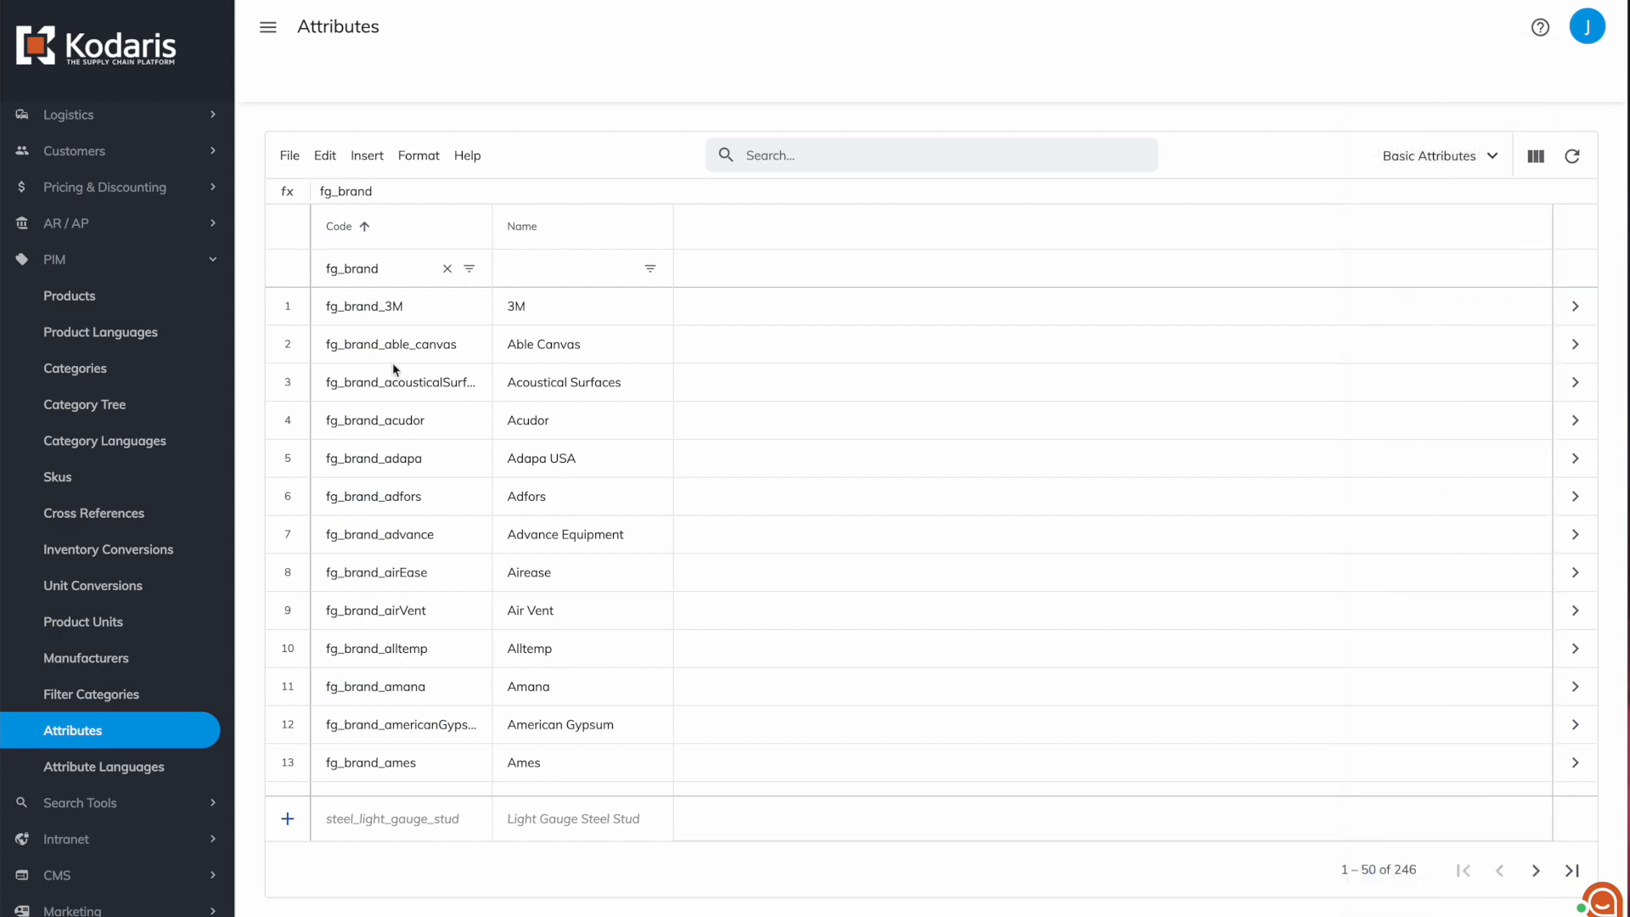
Export the filtered attributes to a file named brand-attributes.csv.
{"action": "left_click", "coordinate": [289, 155]}
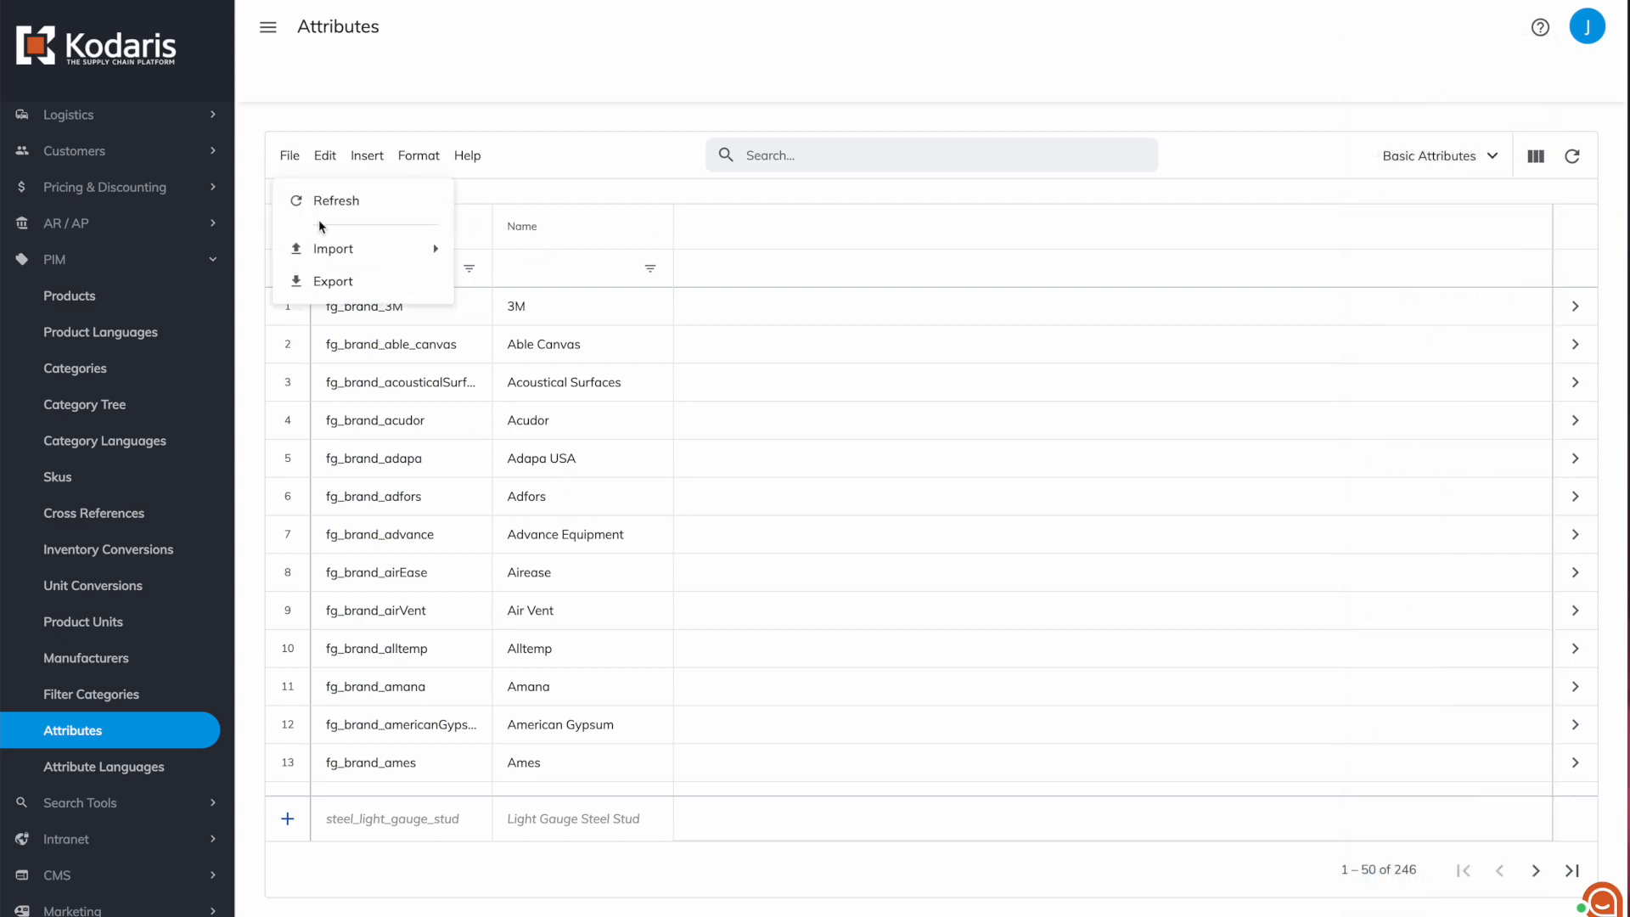
{"action": "left_click", "coordinate": [349, 283]}
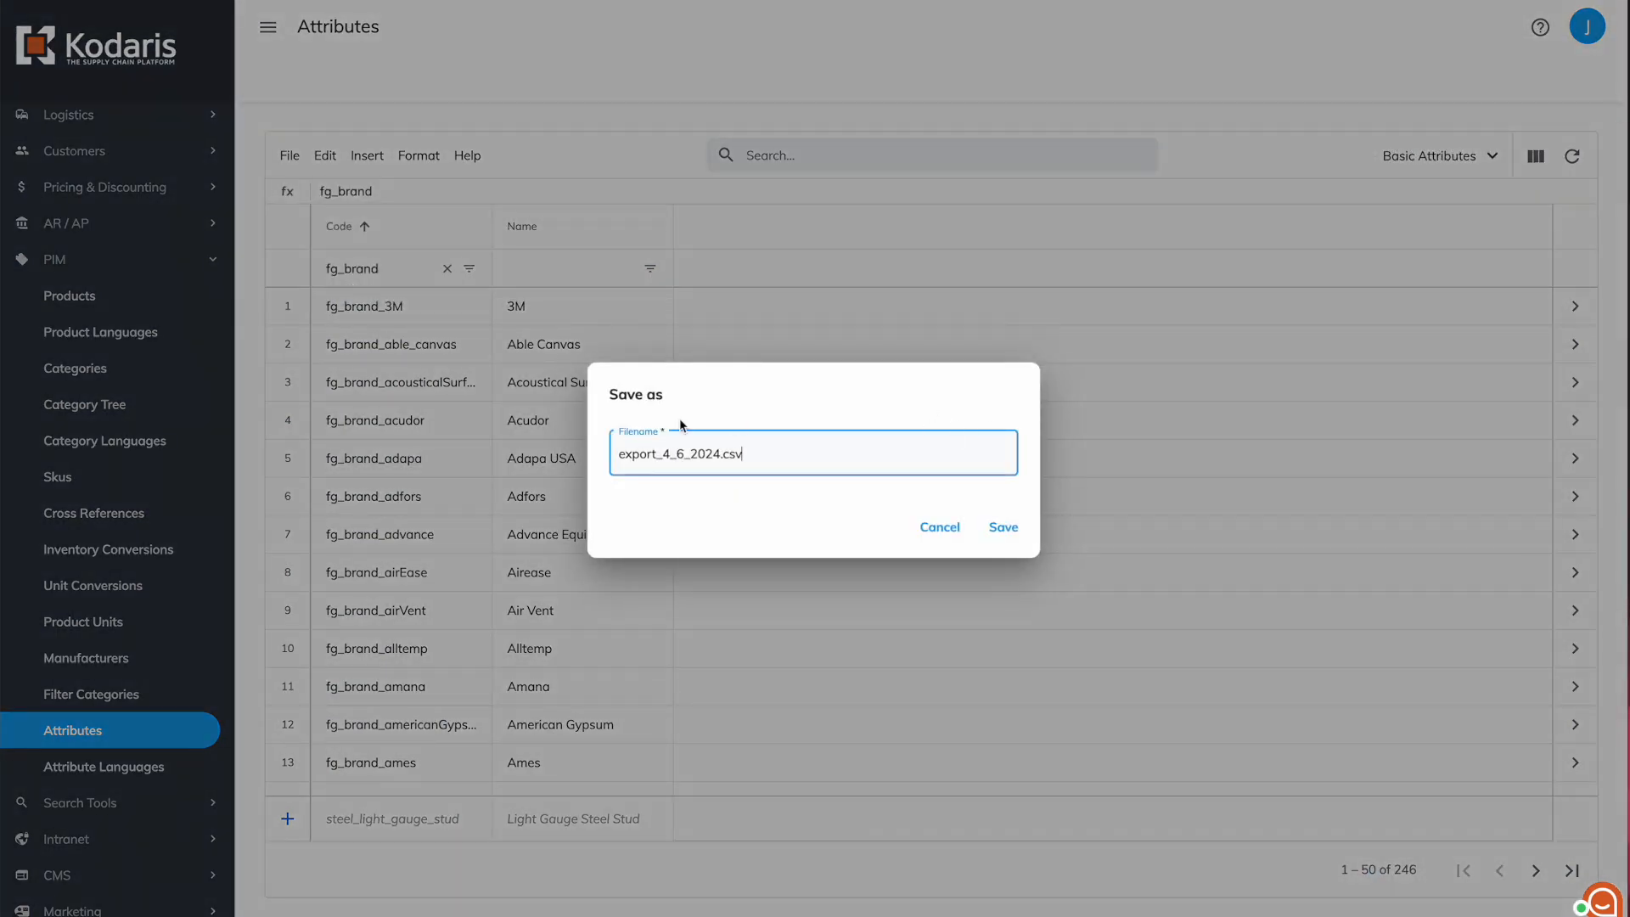
{"action": "left_click_drag", "start_coordinate": [719, 454], "coordinate": [743, 454]}
{"action": "left_click", "coordinate": [741, 458]}
{"action": "left_click_drag", "start_coordinate": [721, 454], "coordinate": [592, 459]}
{"action": "type", "text": "brand-attributes"}
{"action": "left_click", "coordinate": [1016, 527]}
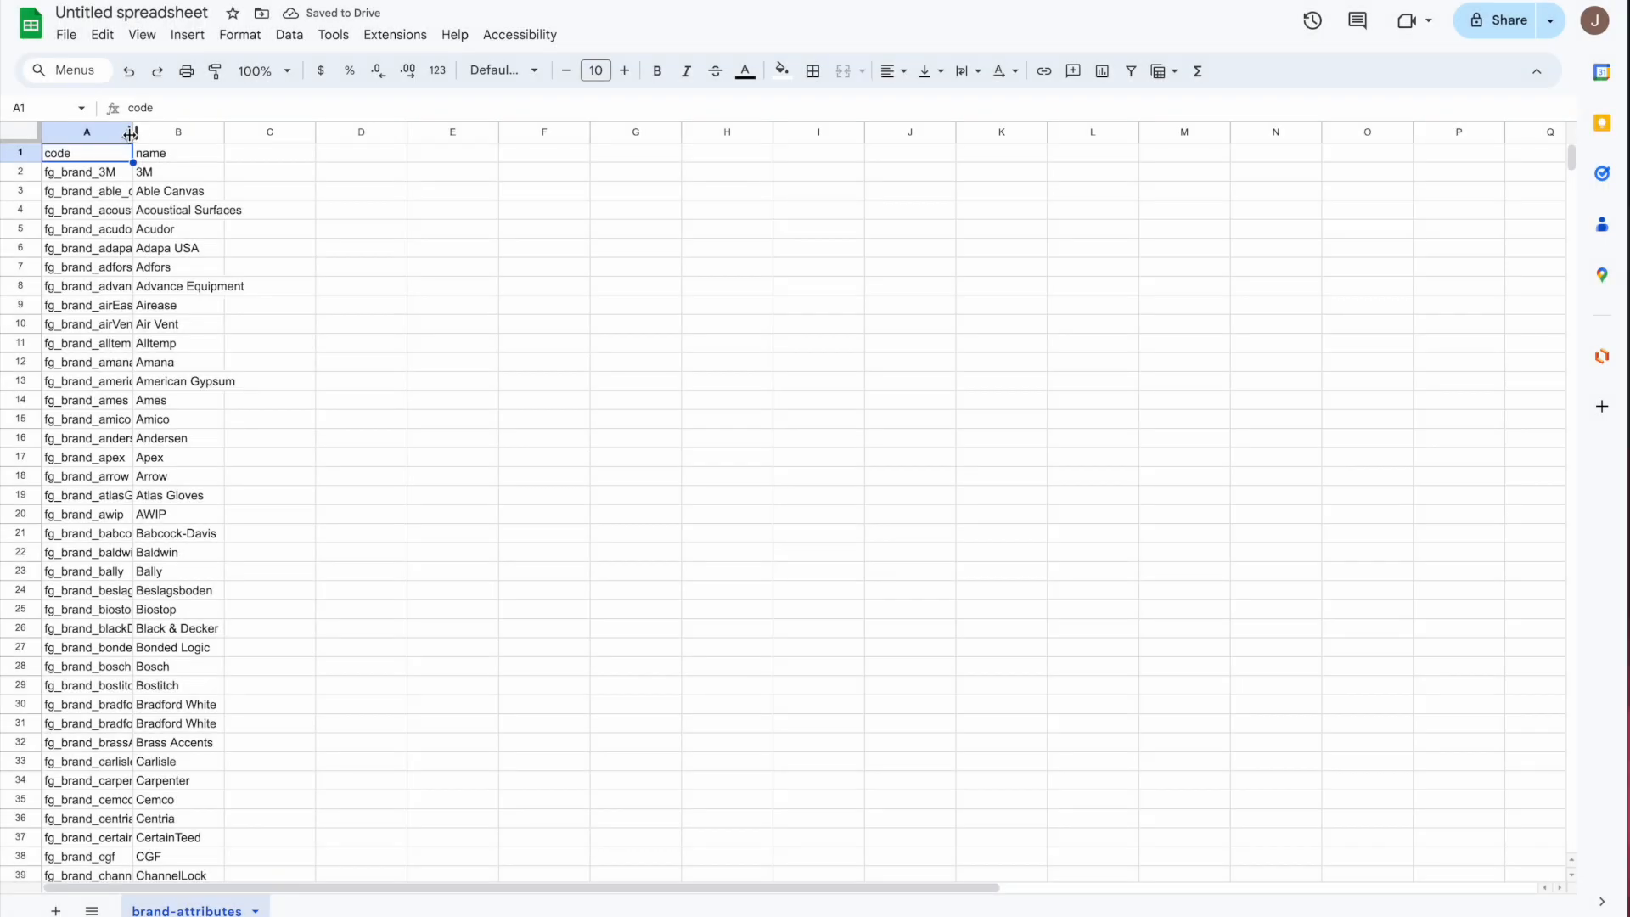
Widen the code column of the brand-attributes sheet to fit the full codes and check the rows and headers.
{"action": "left_click_drag", "start_coordinate": [130, 135], "coordinate": [339, 138]}
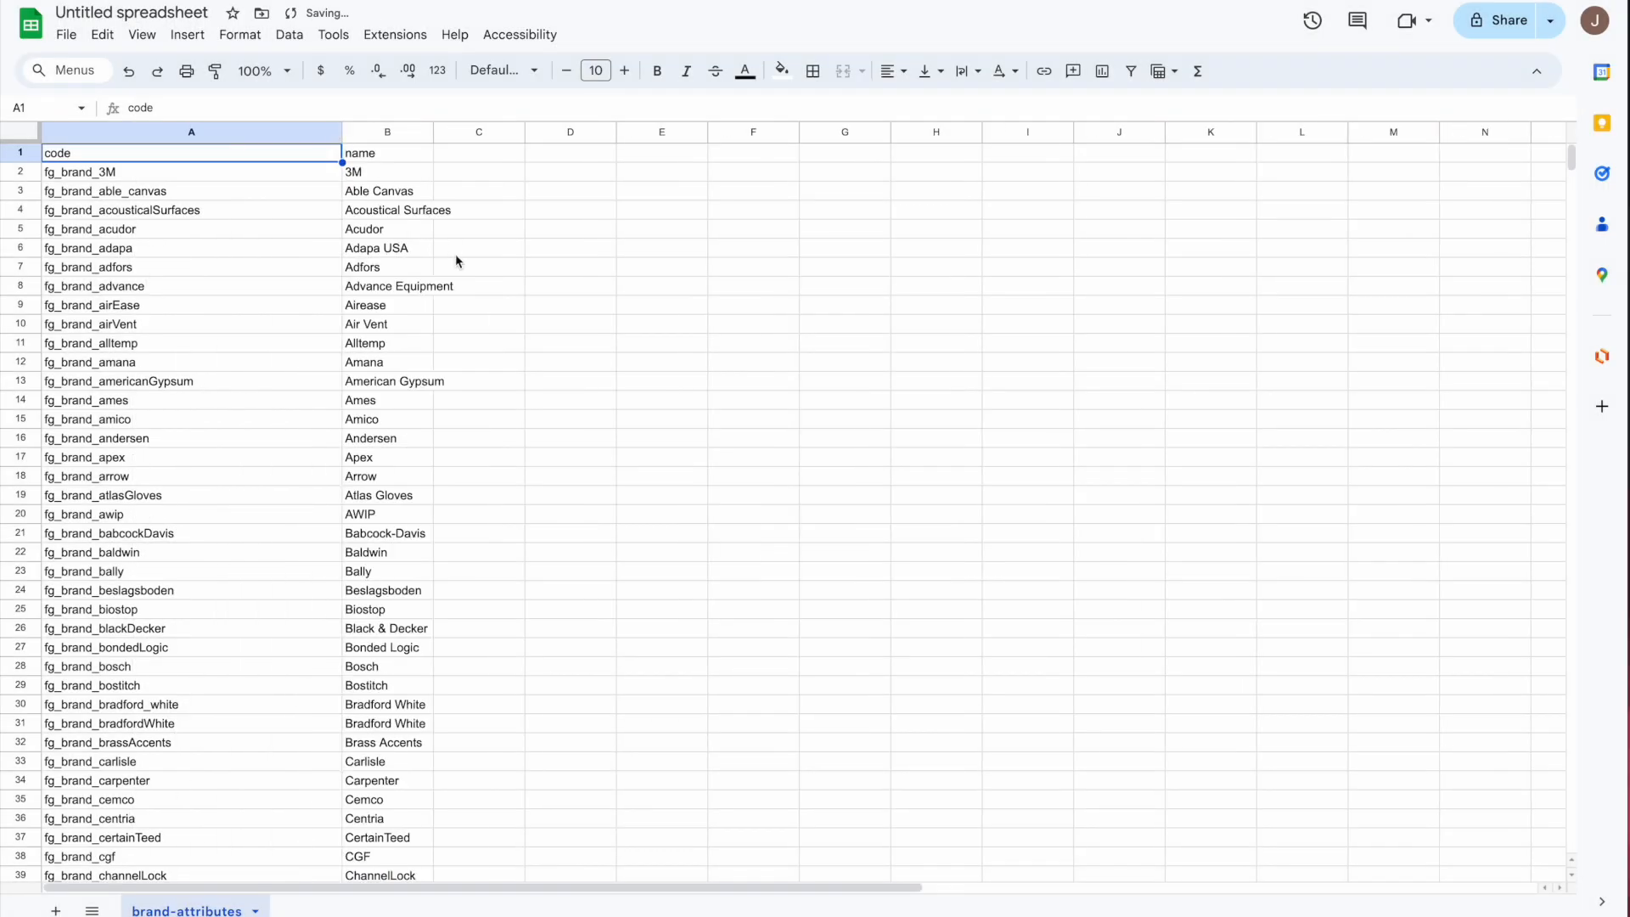
{"action": "scroll", "coordinate": [85, 228], "scroll_direction": "down", "scroll_amount": 8}
{"action": "scroll", "coordinate": [85, 228], "scroll_direction": "down", "scroll_amount": 20}
{"action": "scroll", "coordinate": [85, 228], "scroll_direction": "up", "scroll_amount": 20}
{"action": "scroll", "coordinate": [85, 228], "scroll_direction": "up", "scroll_amount": 20}
{"action": "left_click", "coordinate": [385, 156]}
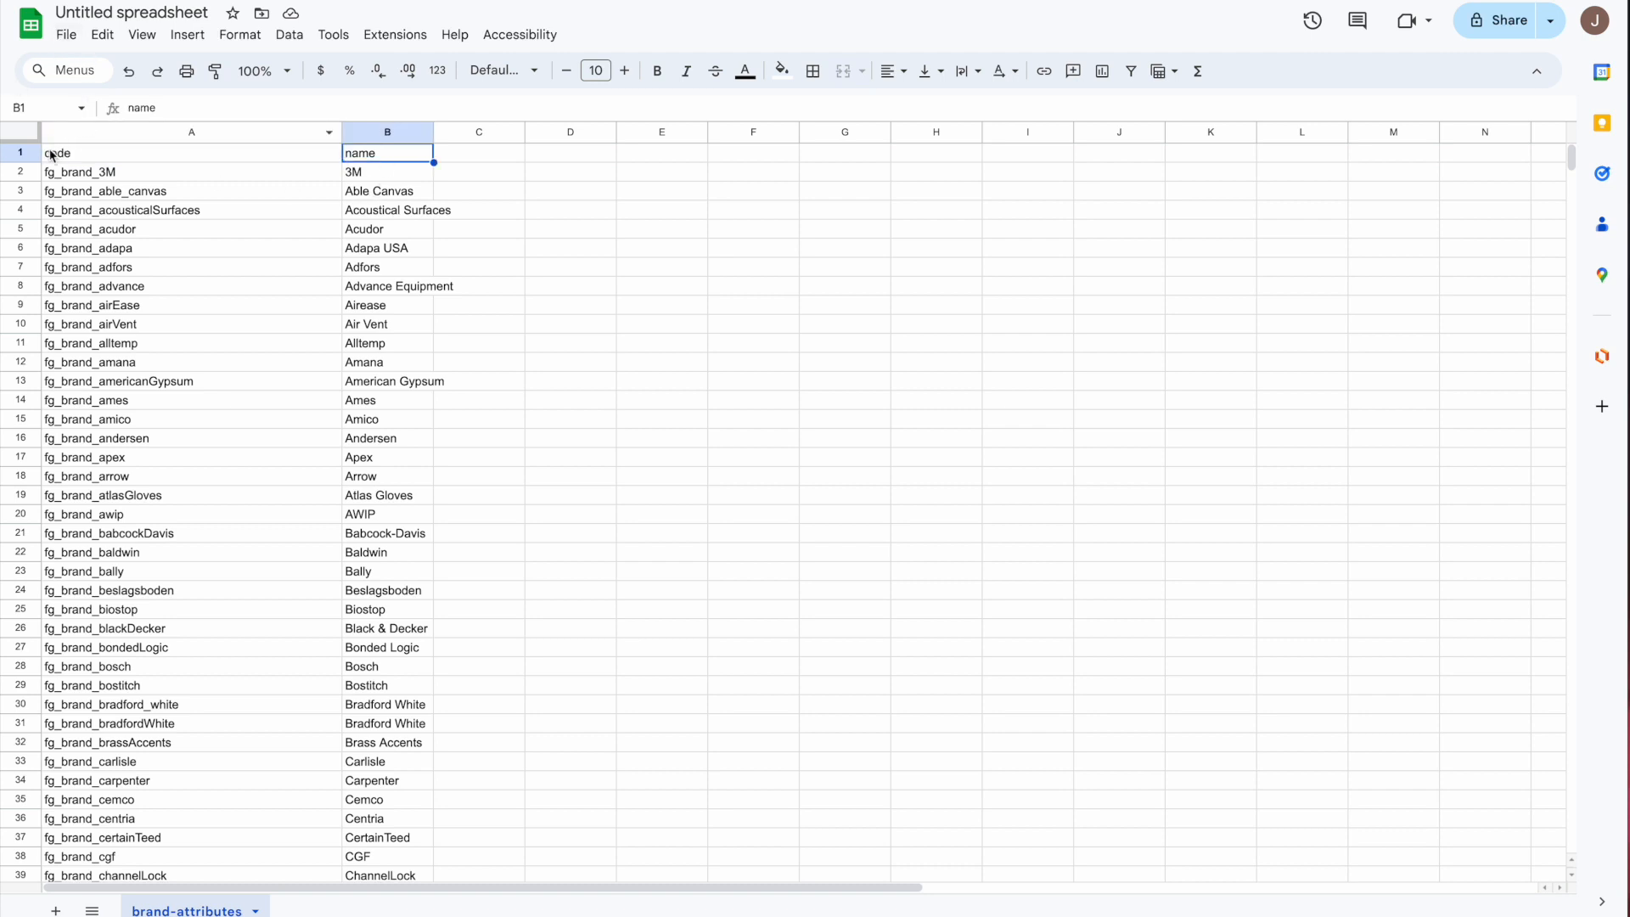
{"action": "left_click", "coordinate": [64, 35]}
{"action": "left_click", "coordinate": [562, 441]}
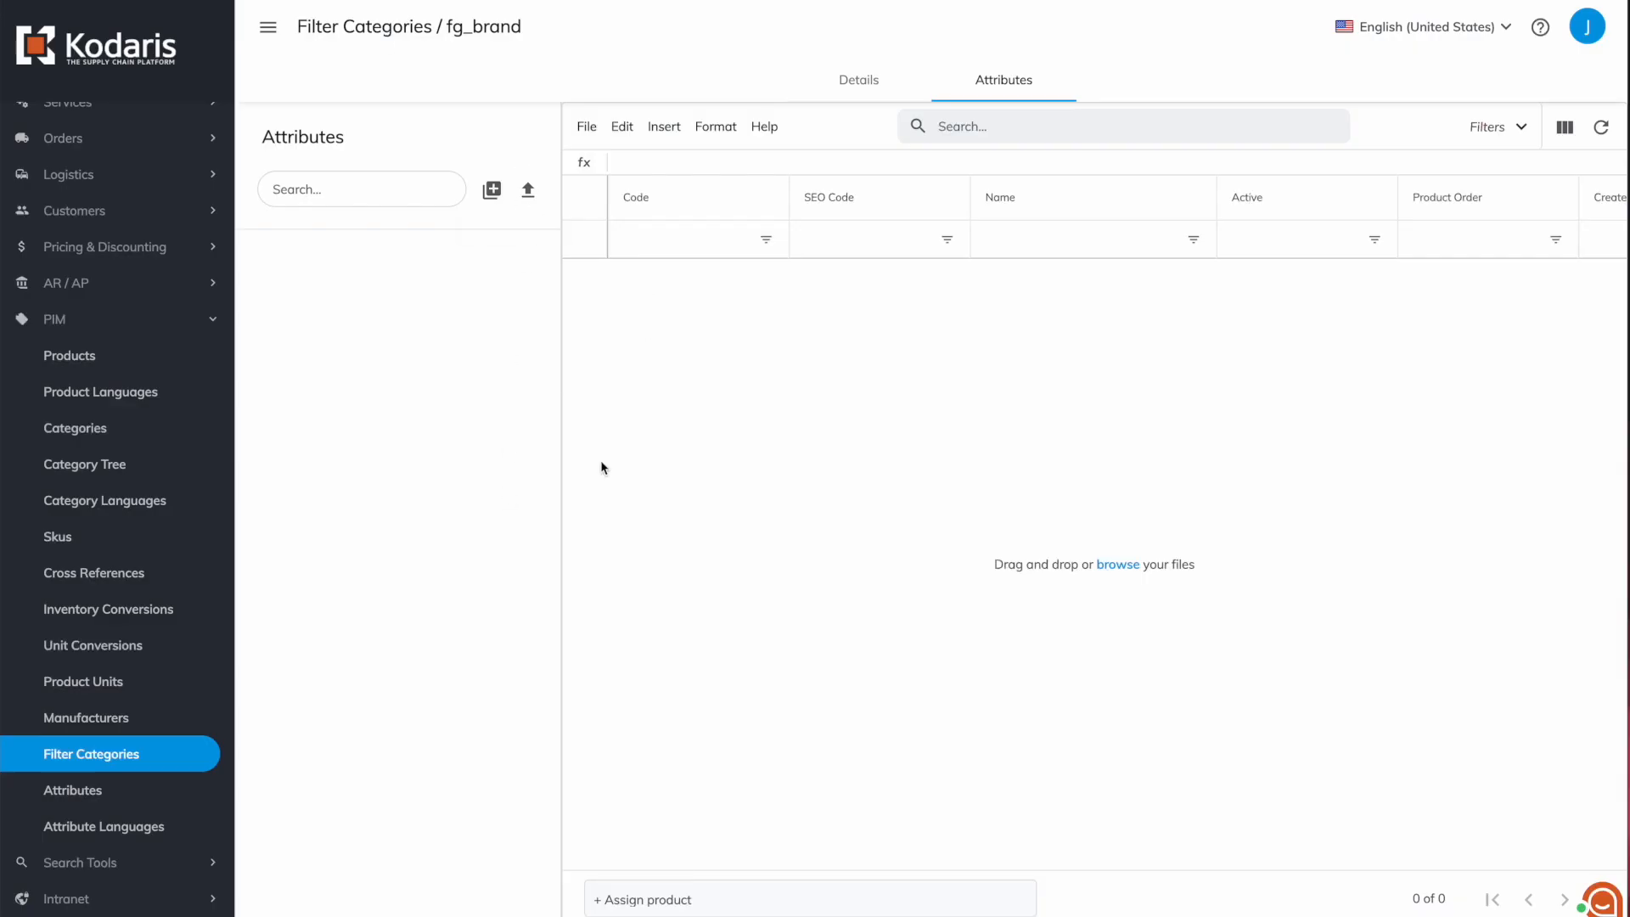
Import brand-attributes.csv into the attributes of the fg_brand filter category using the Create Only option.
{"action": "left_click_drag", "start_coordinate": [564, 27], "coordinate": [267, 19]}
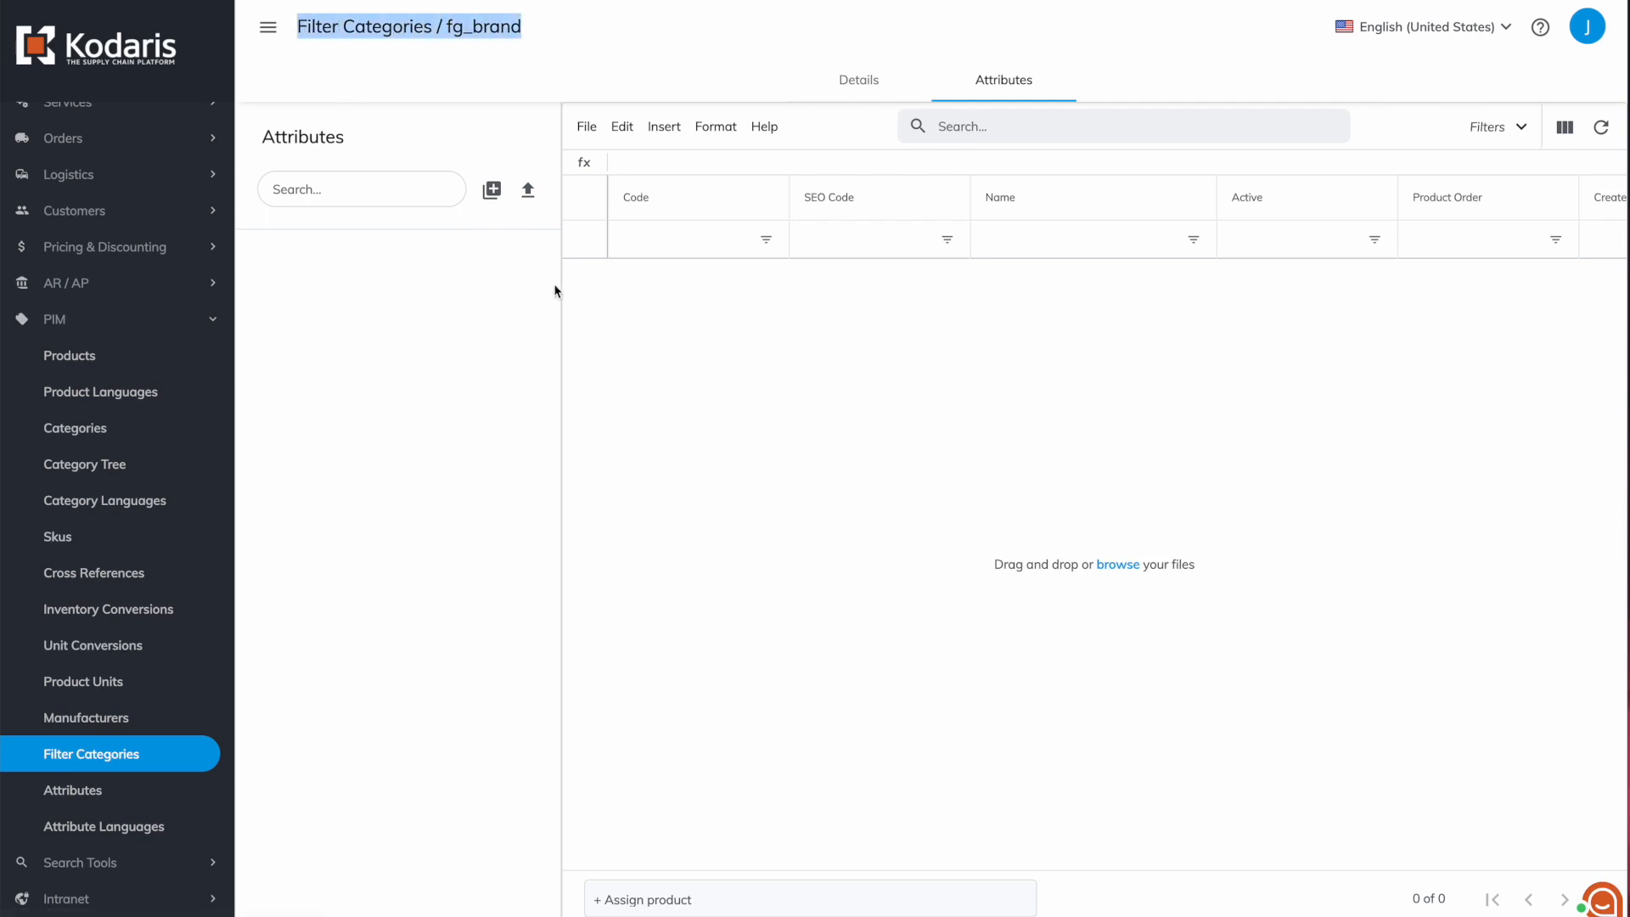
{"action": "left_click", "coordinate": [529, 192]}
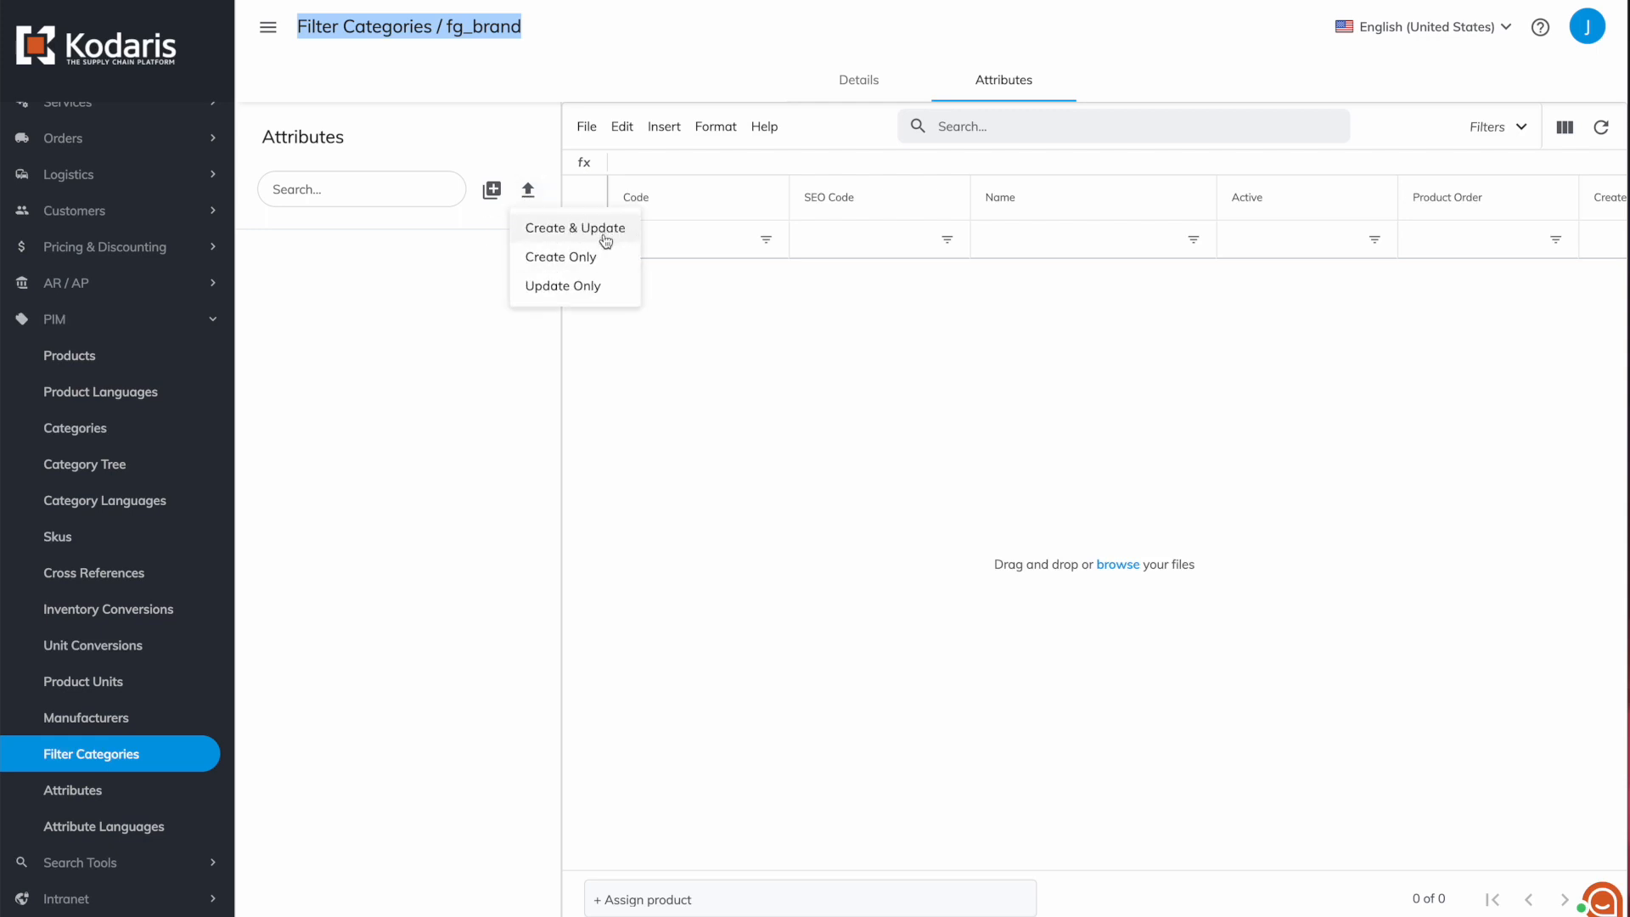
{"action": "left_click", "coordinate": [572, 260]}
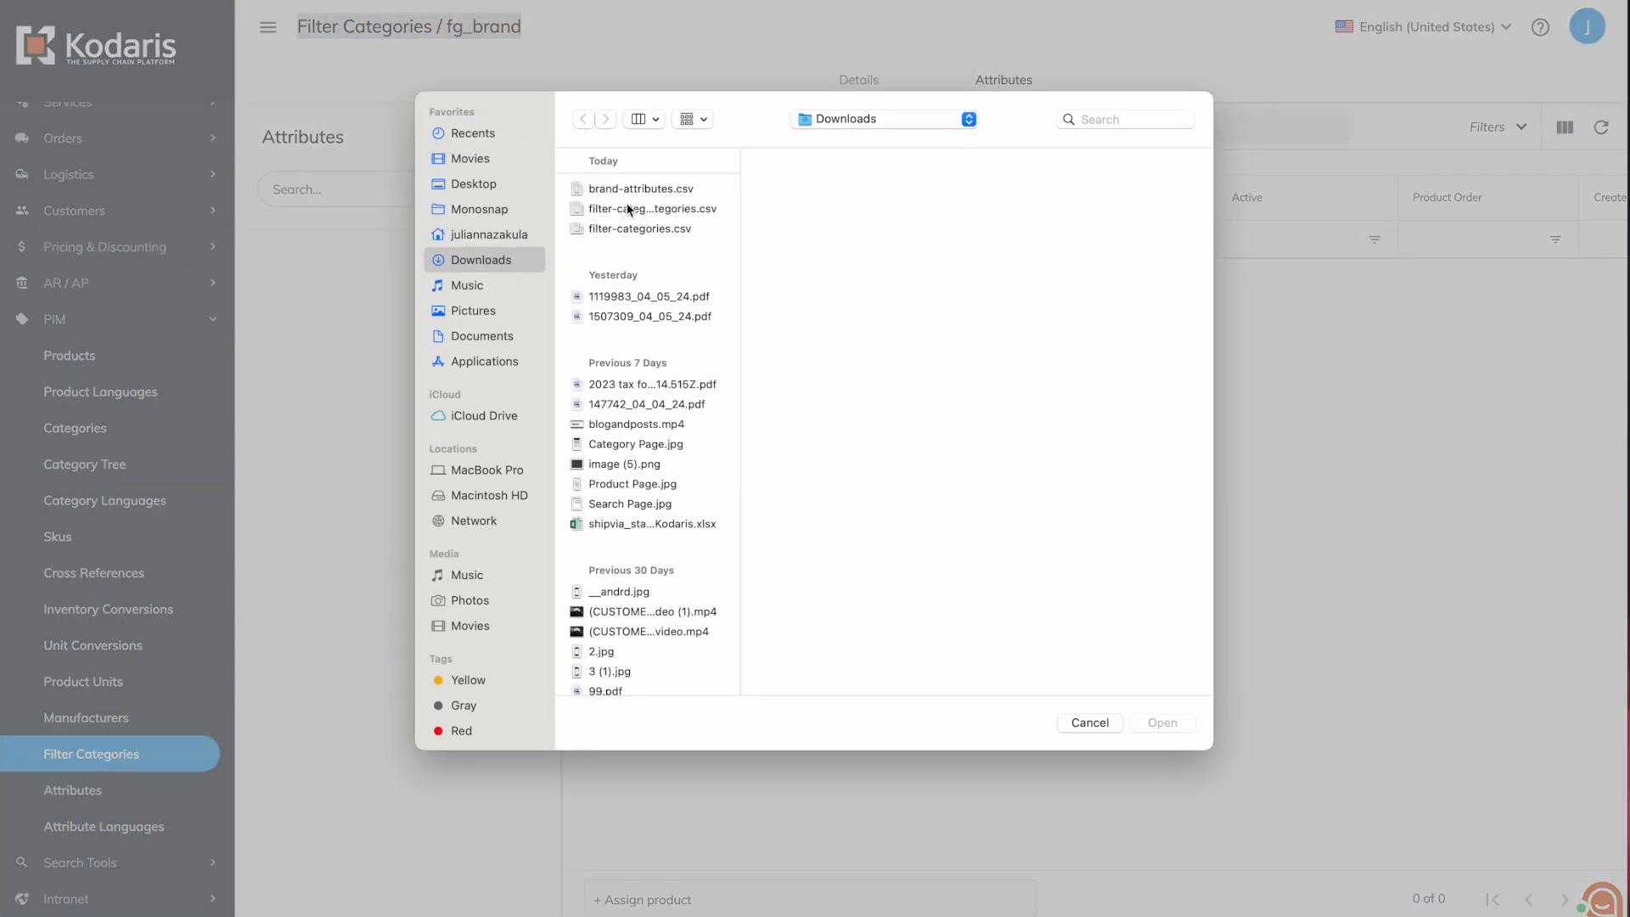
{"action": "left_click", "coordinate": [660, 190]}
{"action": "left_click", "coordinate": [1168, 727]}
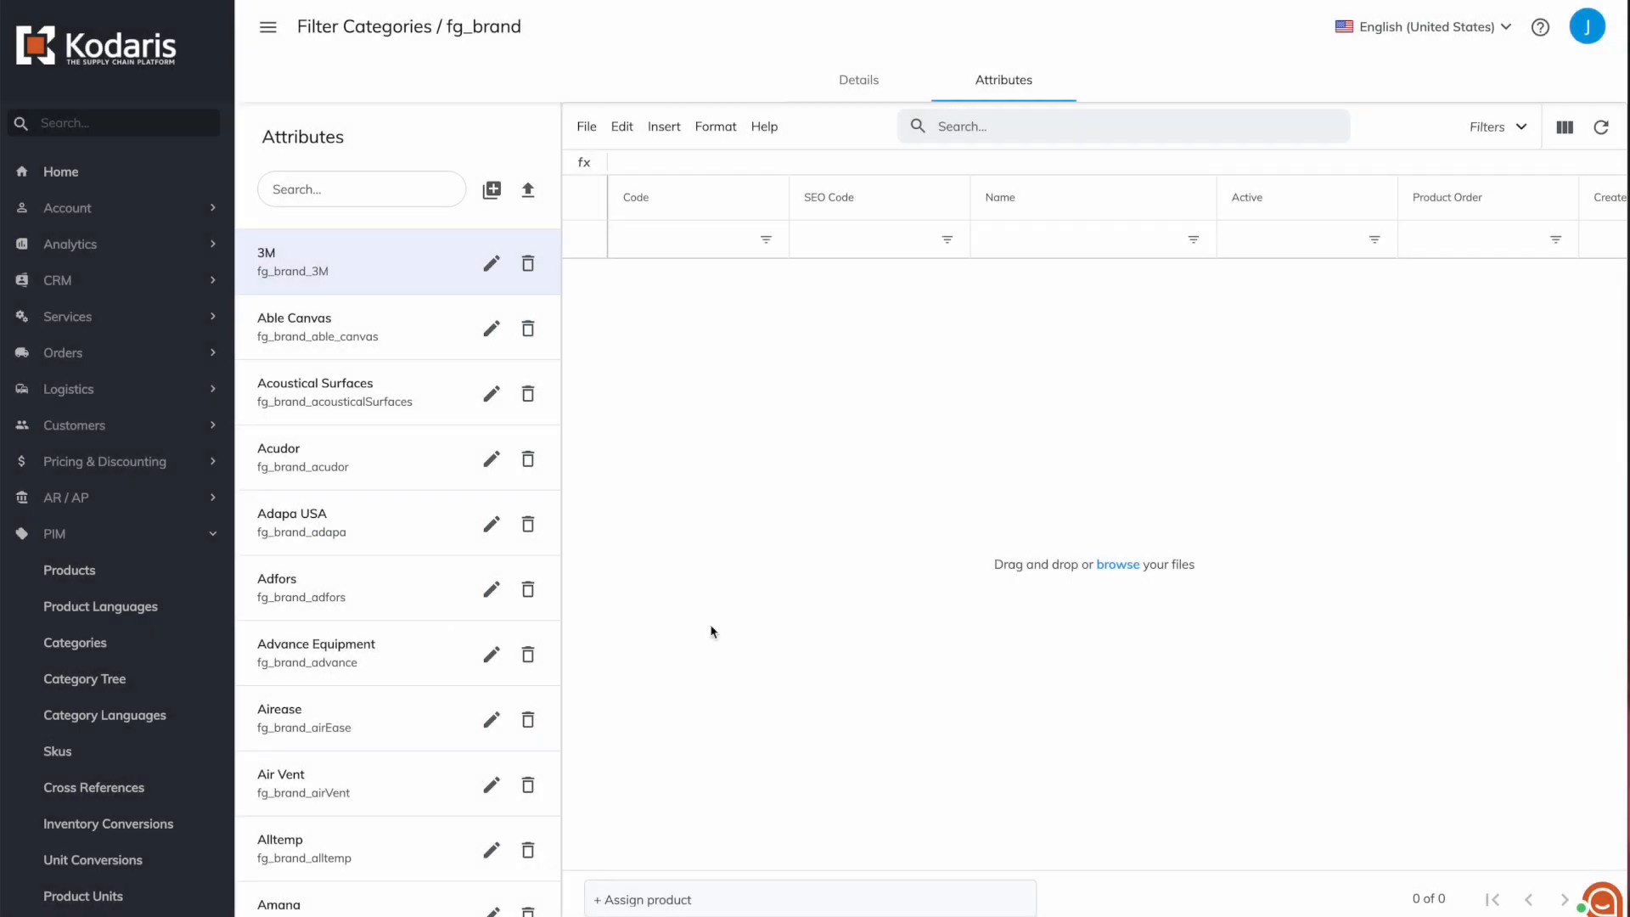
Look through the imported fg_brand attributes, search them for "air" and select the Airease attribute.
{"action": "scroll", "coordinate": [357, 392], "scroll_direction": "down", "scroll_amount": 1}
{"action": "scroll", "coordinate": [357, 392], "scroll_direction": "down", "scroll_amount": 20}
{"action": "scroll", "coordinate": [357, 392], "scroll_direction": "down", "scroll_amount": 3}
{"action": "scroll", "coordinate": [357, 392], "scroll_direction": "up", "scroll_amount": 18}
{"action": "scroll", "coordinate": [358, 392], "scroll_direction": "up", "scroll_amount": 15}
{"action": "left_click", "coordinate": [343, 191]}
{"action": "type", "text": "air"}
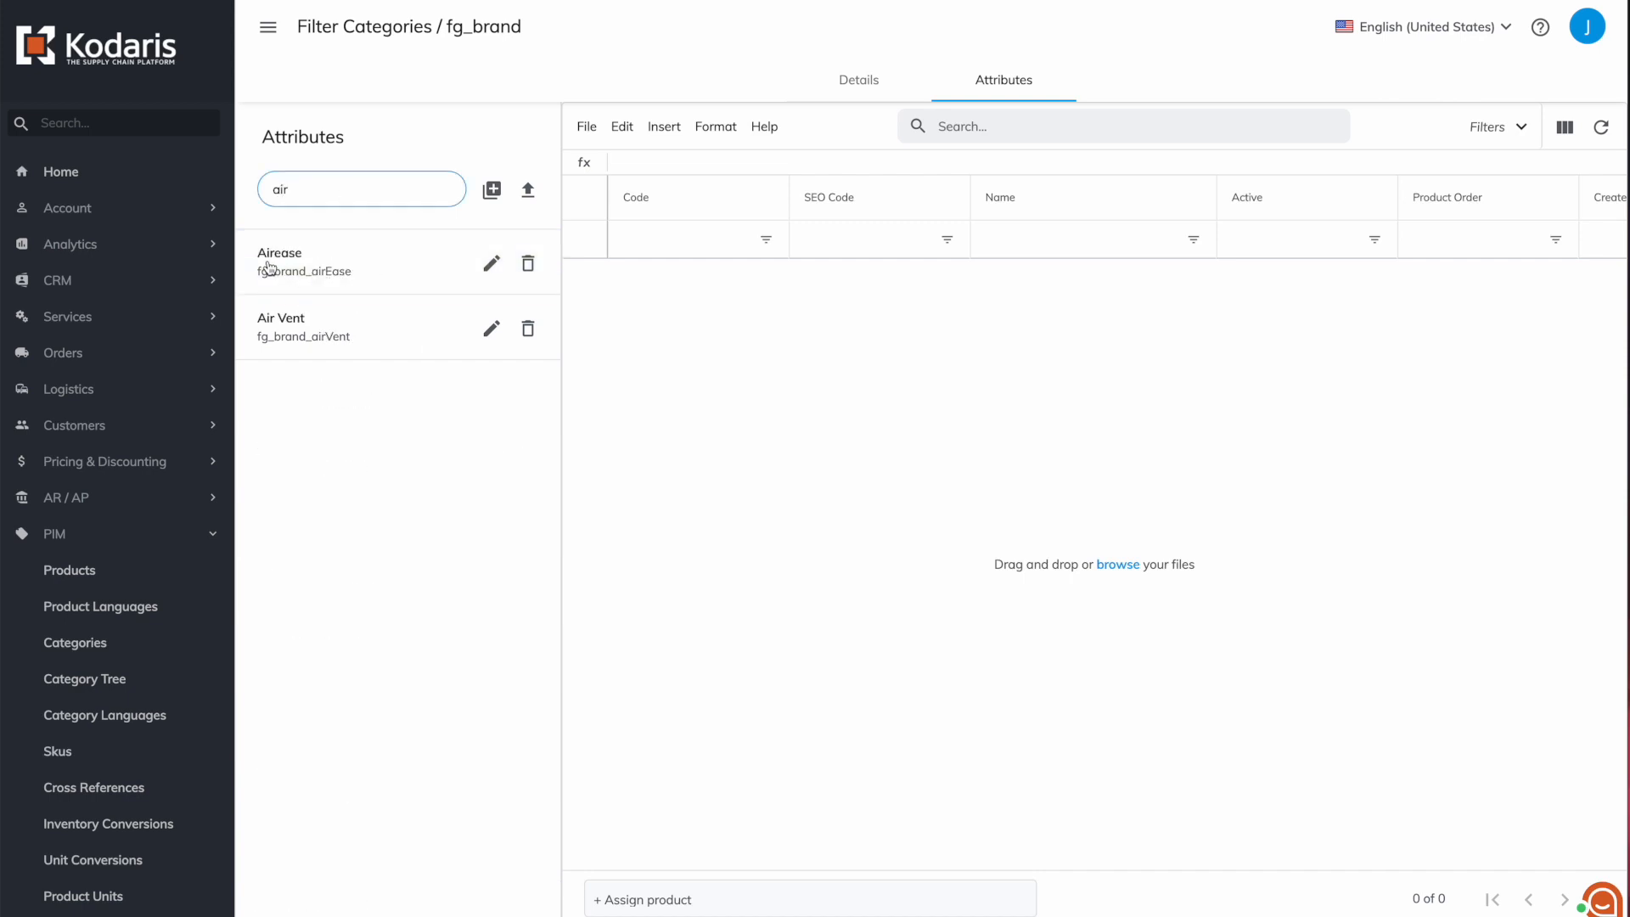
{"action": "left_click", "coordinate": [272, 272]}
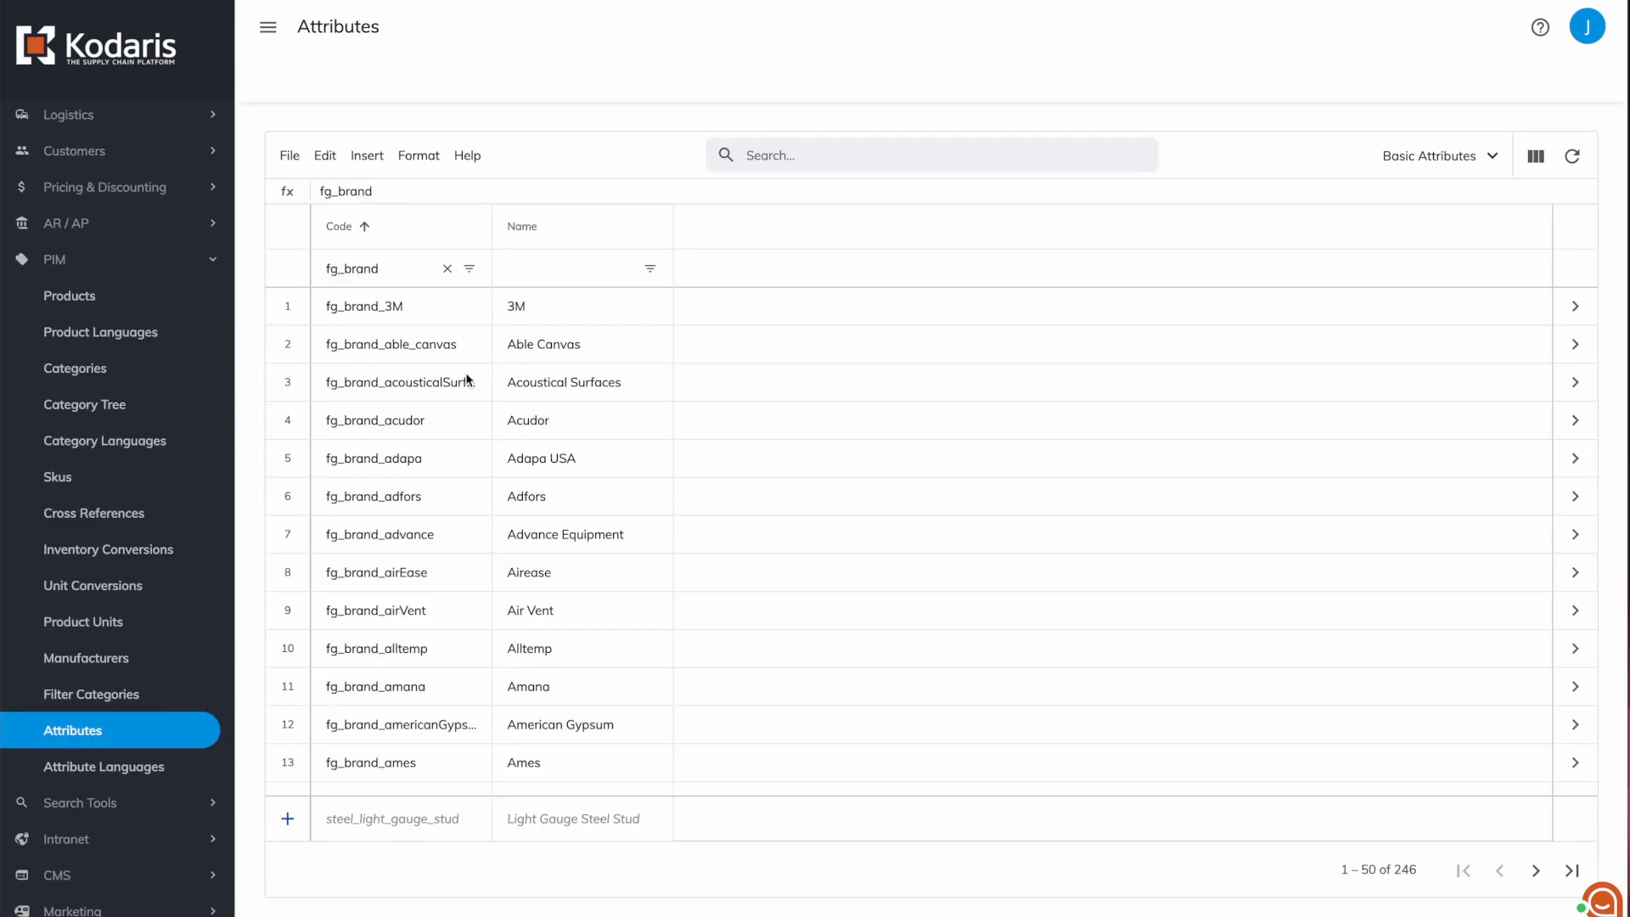
On the demo site, filter the Filter Categories by code "brand" and open the attributes of fg_brand.
{"action": "left_click", "coordinate": [119, 698]}
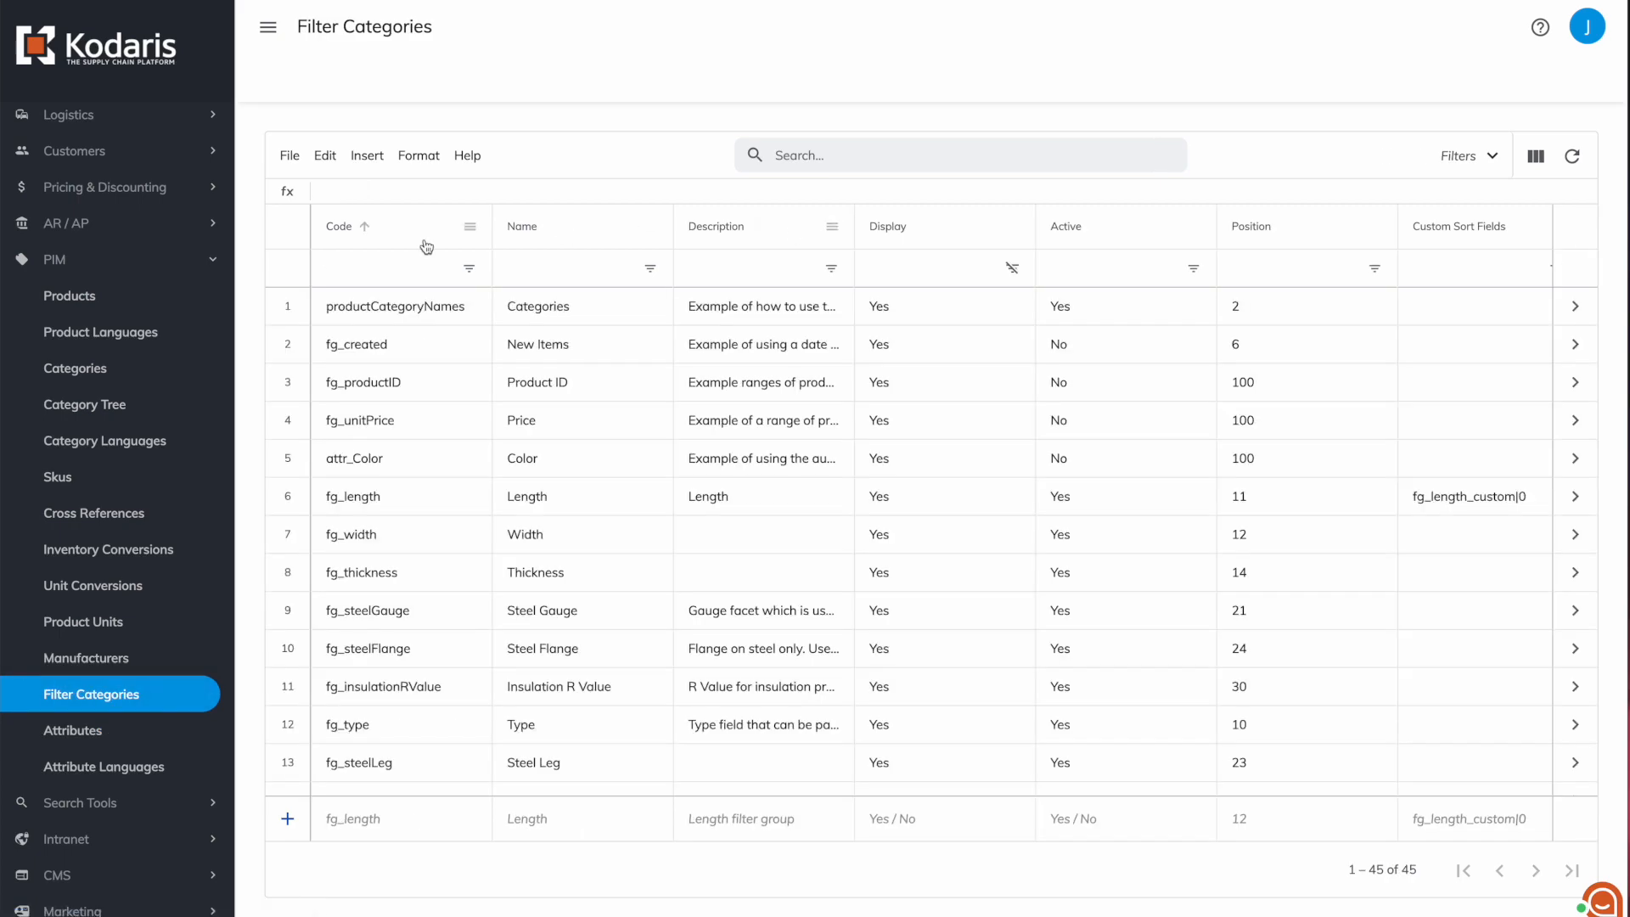
{"action": "scroll", "coordinate": [386, 452], "scroll_direction": "down", "scroll_amount": 10}
{"action": "scroll", "coordinate": [386, 452], "scroll_direction": "down", "scroll_amount": 3}
{"action": "left_click", "coordinate": [355, 268]}
{"action": "type", "text": "brand"}
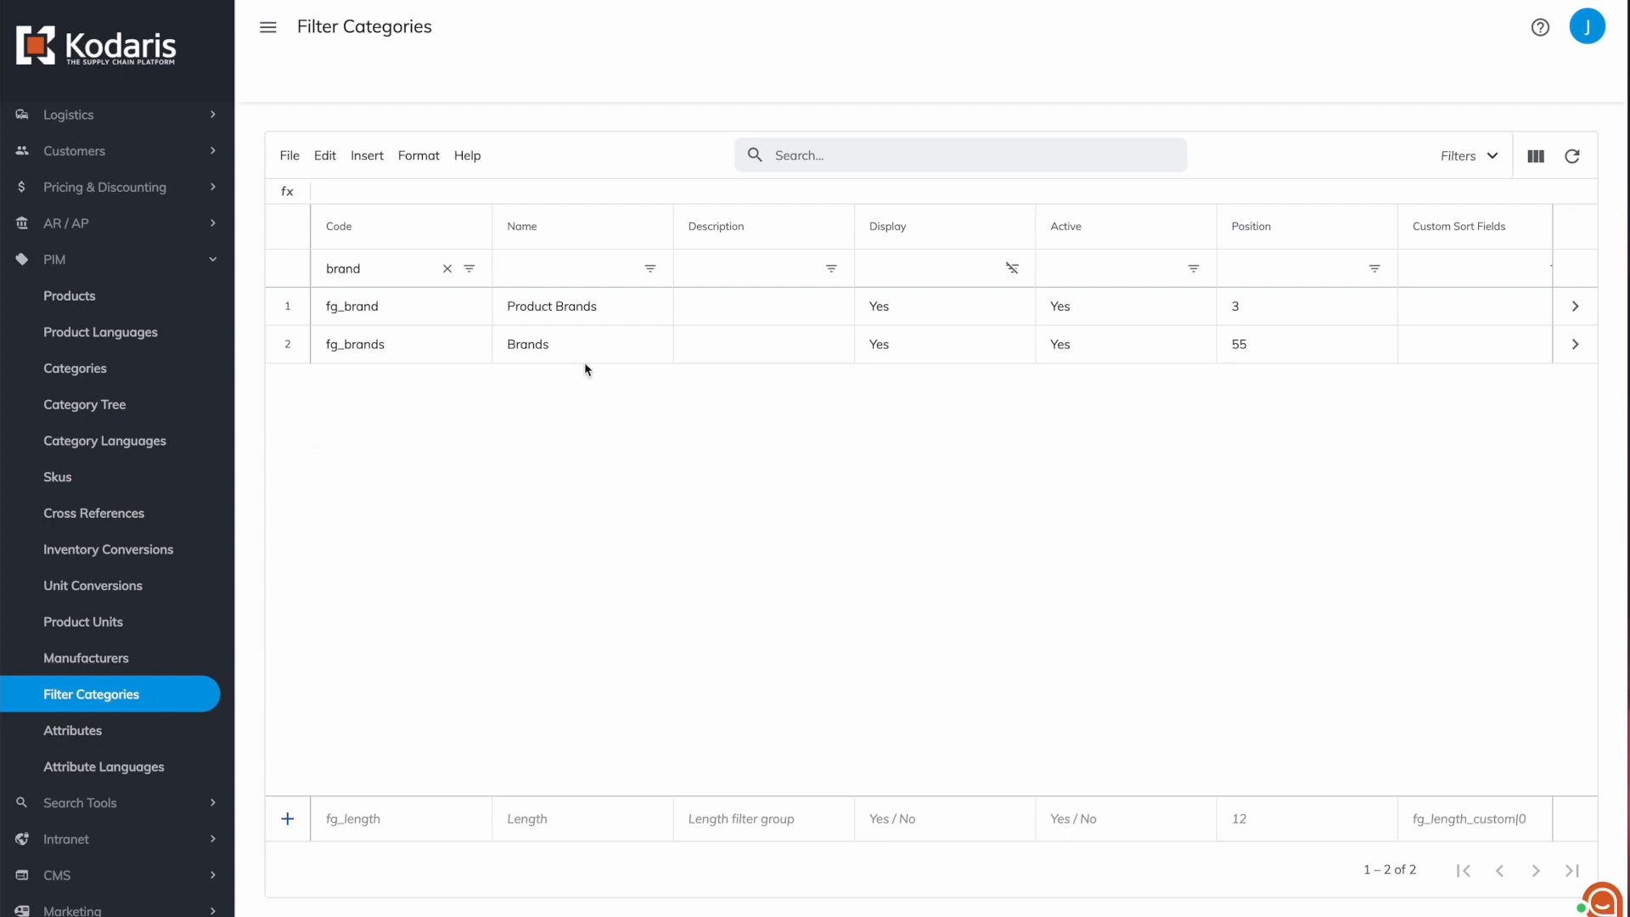
{"action": "left_click", "coordinate": [1574, 307]}
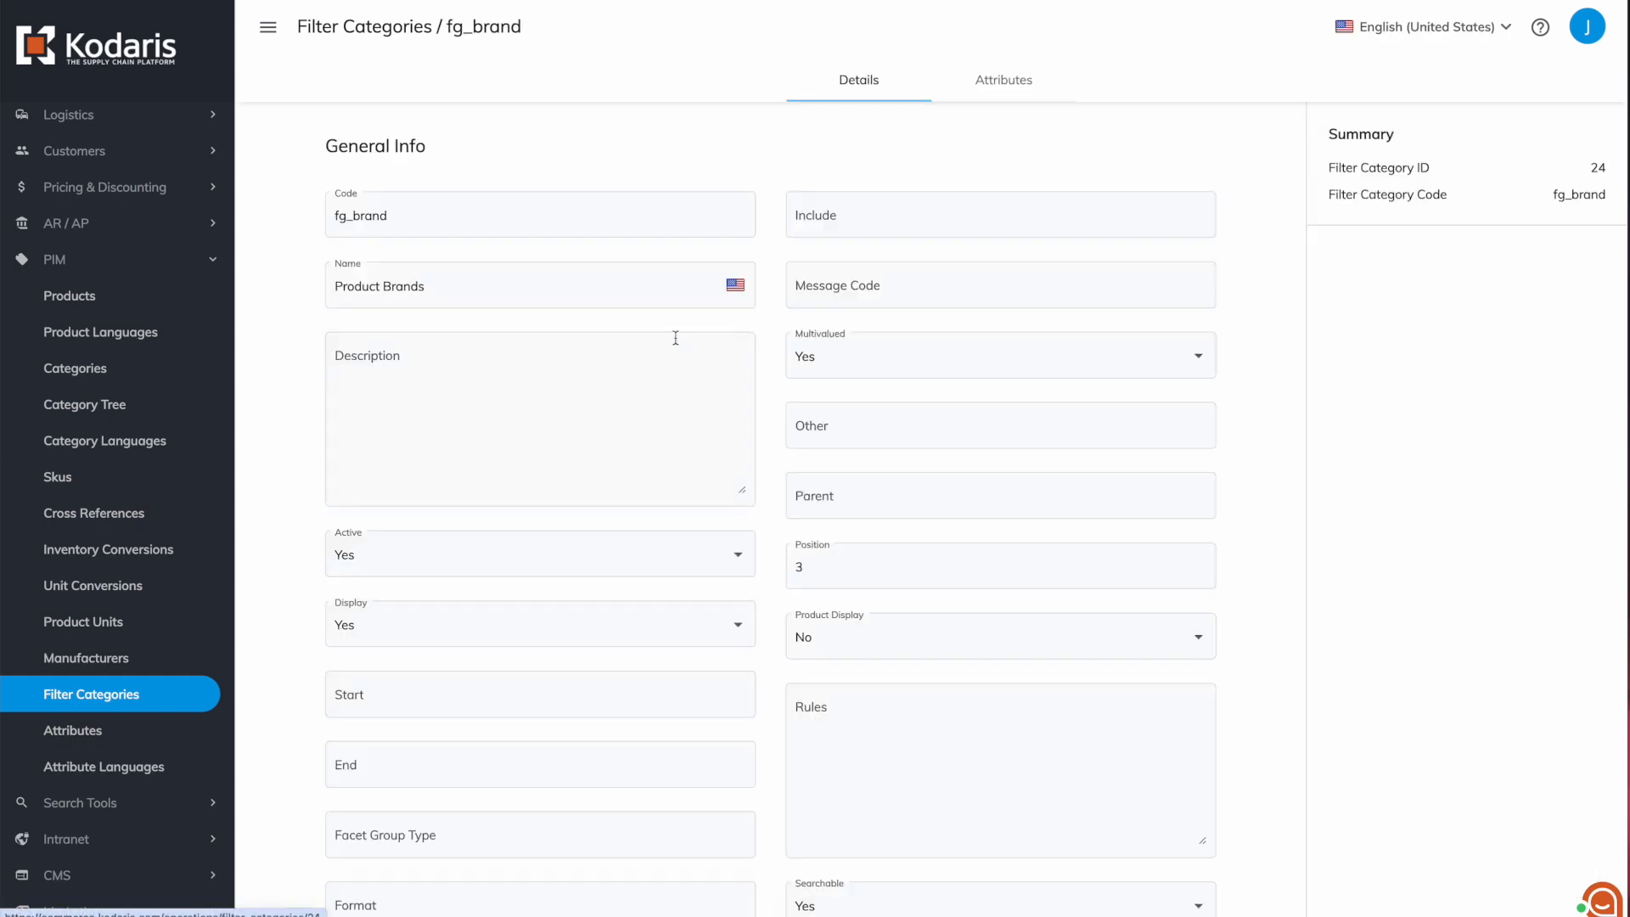
{"action": "left_click", "coordinate": [1000, 81]}
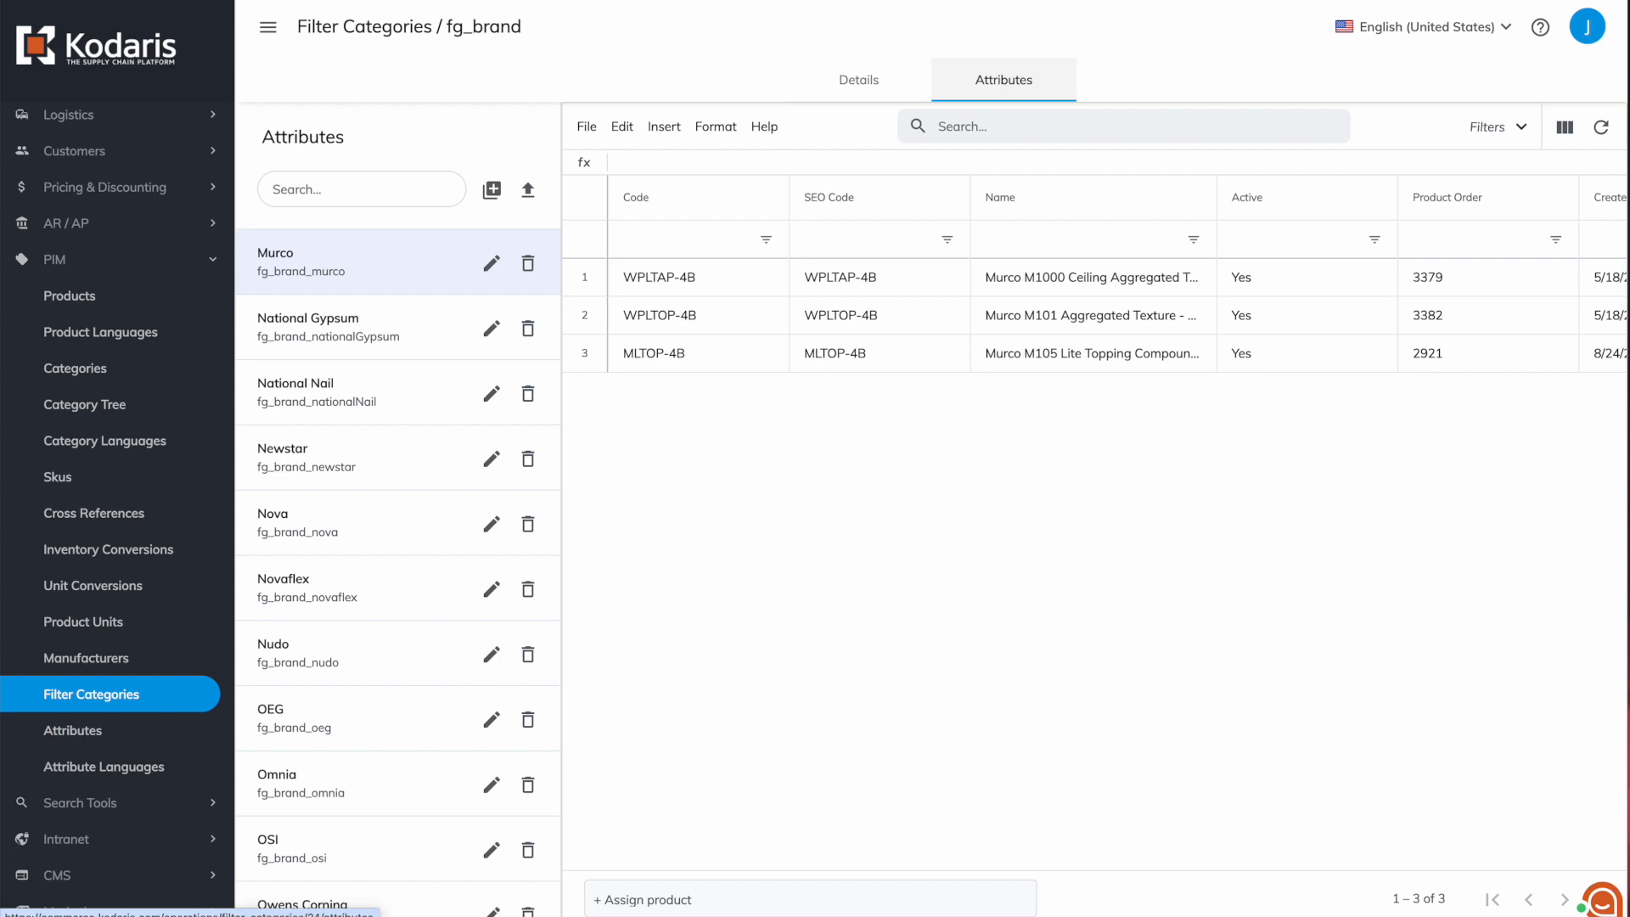
Search the demo site's brand attributes for "air", select Airease and export its assigned products as airease-products.csv.
{"action": "left_click", "coordinate": [350, 192]}
{"action": "type", "text": "air"}
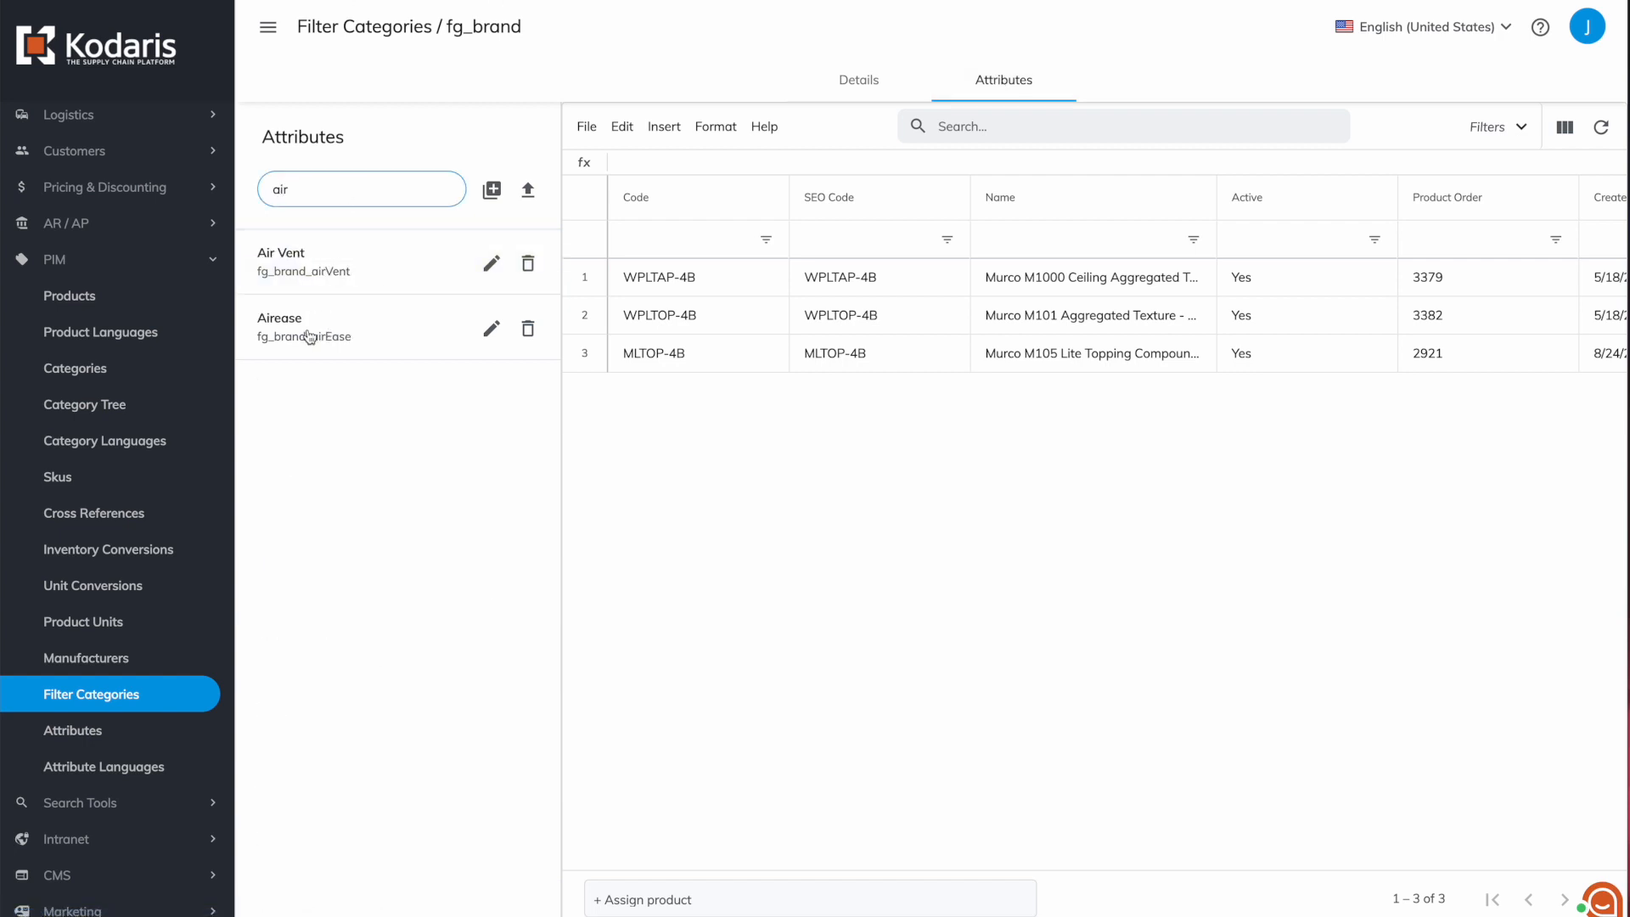
{"action": "left_click", "coordinate": [310, 336]}
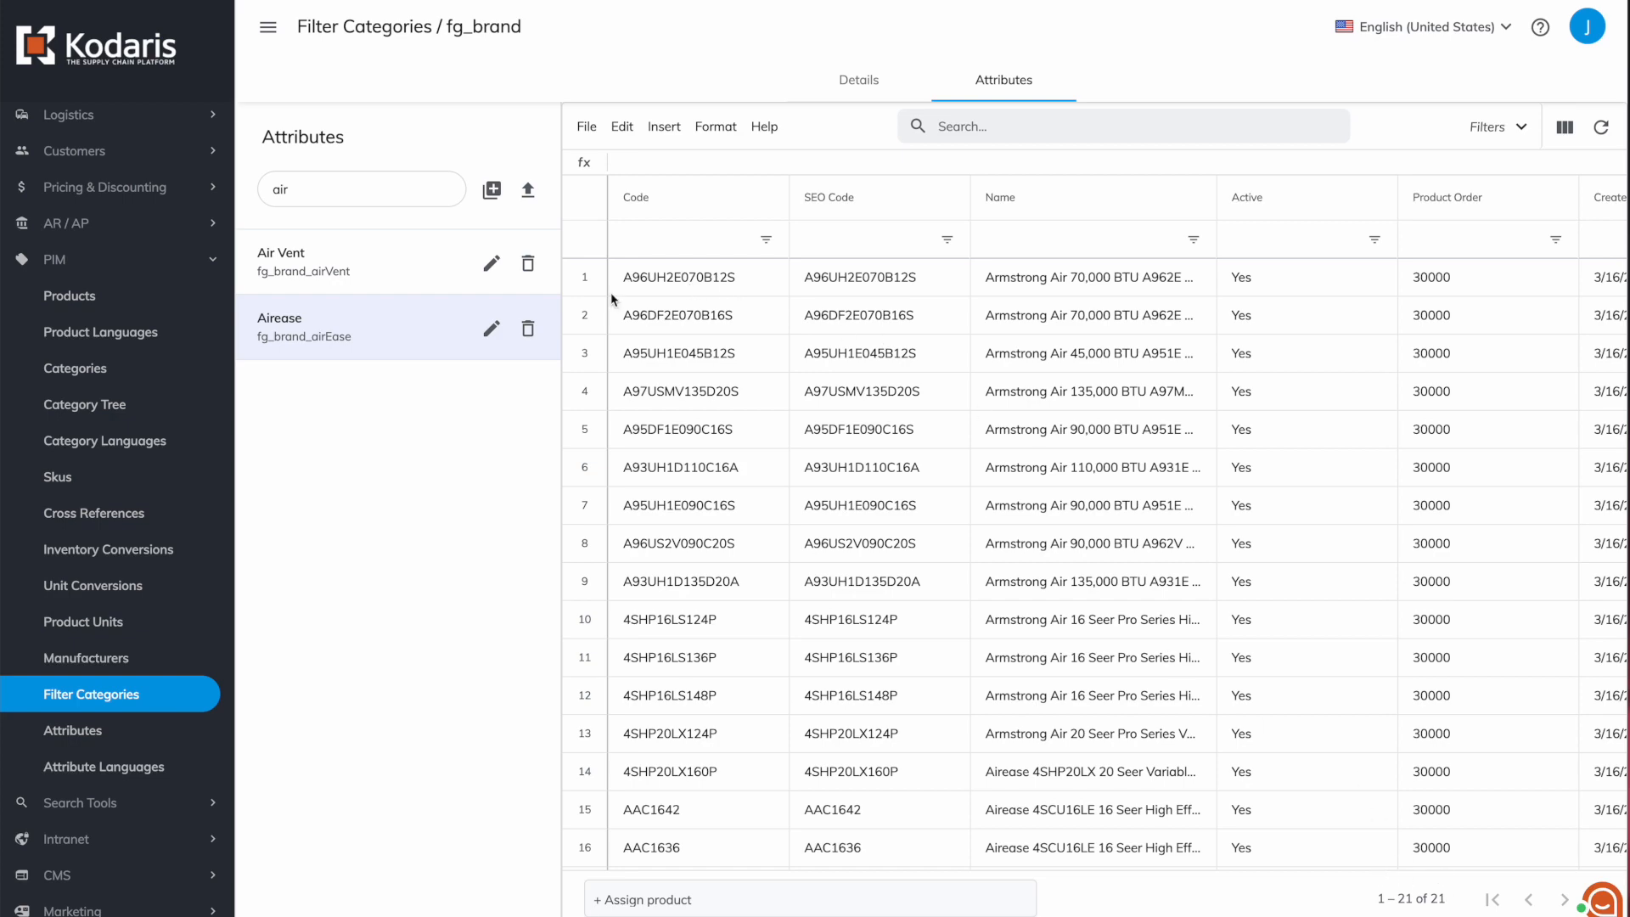
{"action": "left_click", "coordinate": [593, 137]}
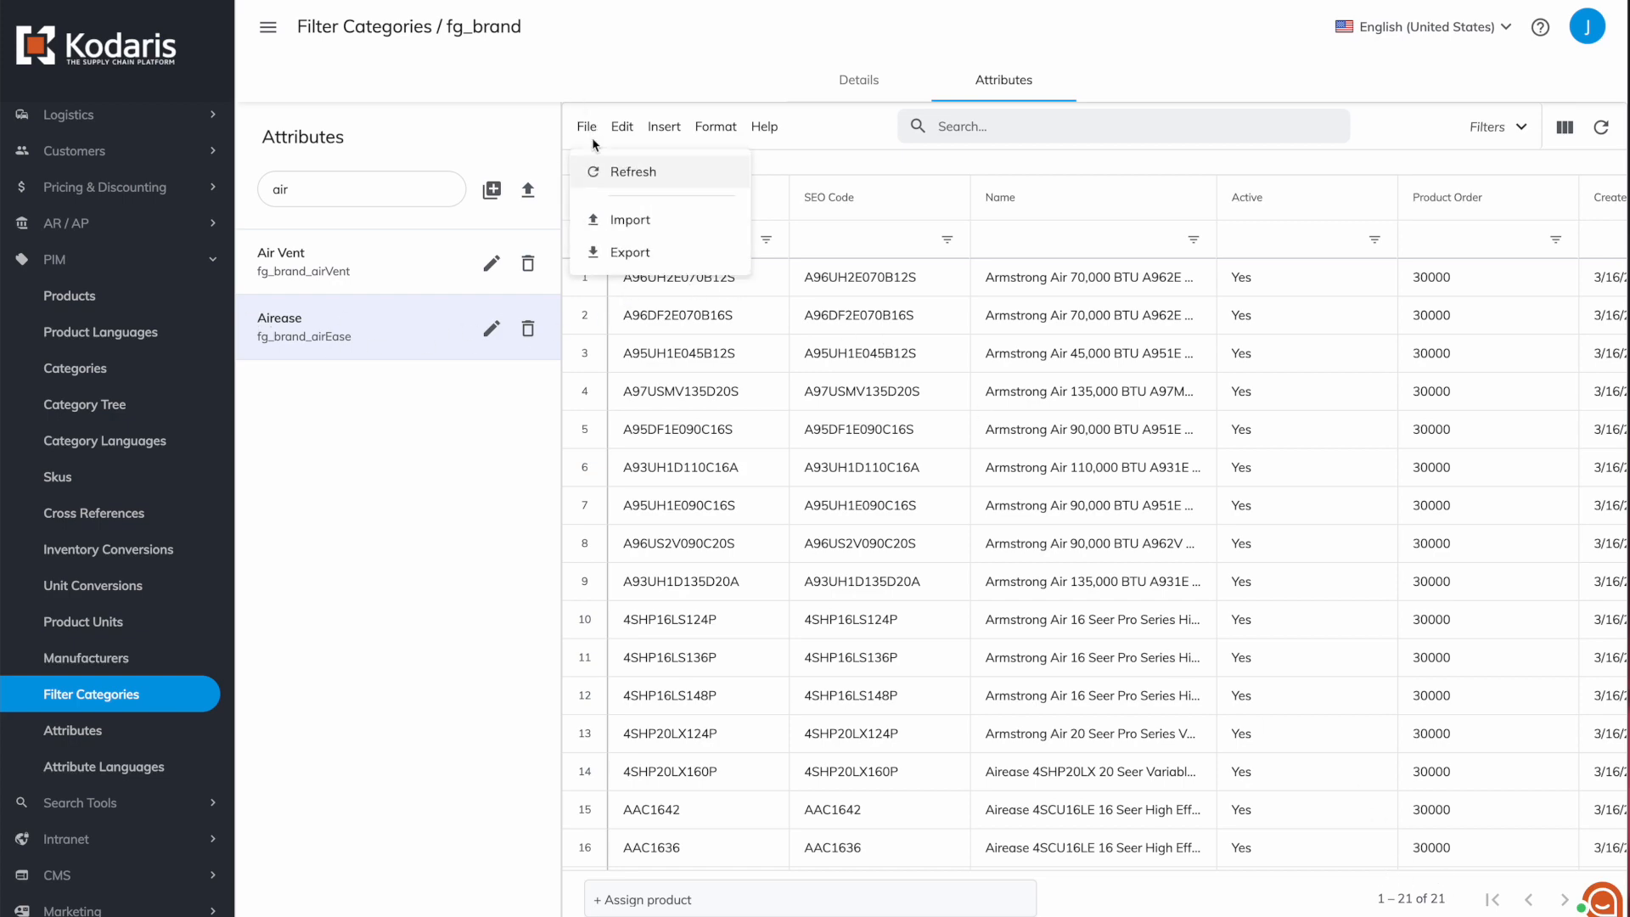
{"action": "left_click", "coordinate": [618, 247]}
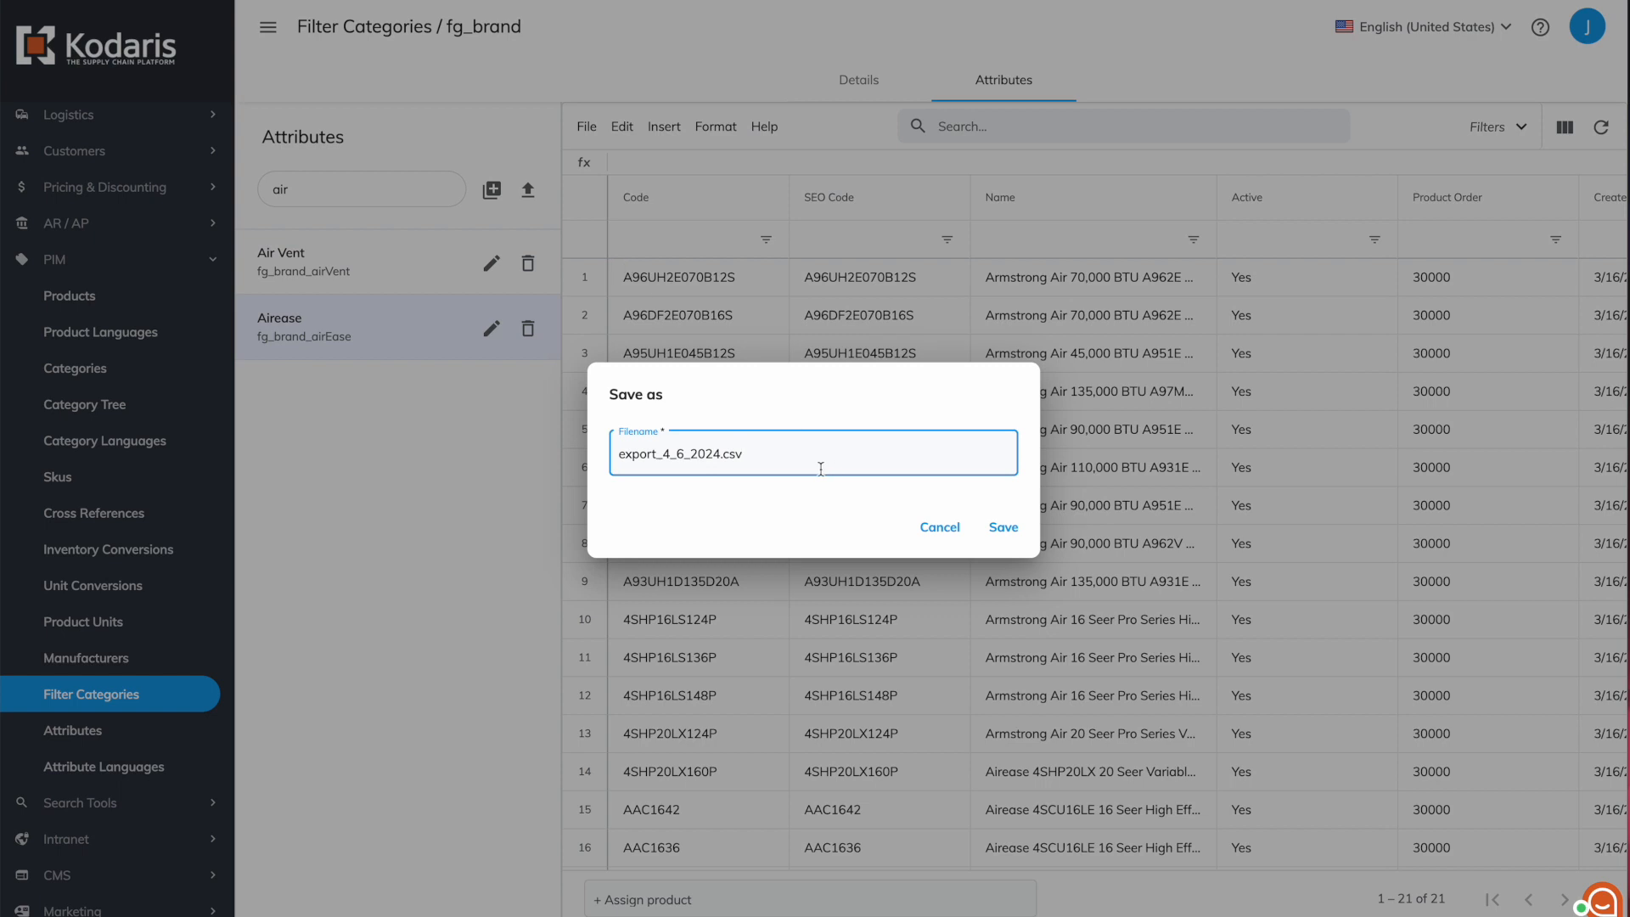
{"action": "left_click_drag", "start_coordinate": [720, 454], "coordinate": [552, 450]}
{"action": "type", "text": "arrease-products"}
{"action": "left_click", "coordinate": [1003, 527]}
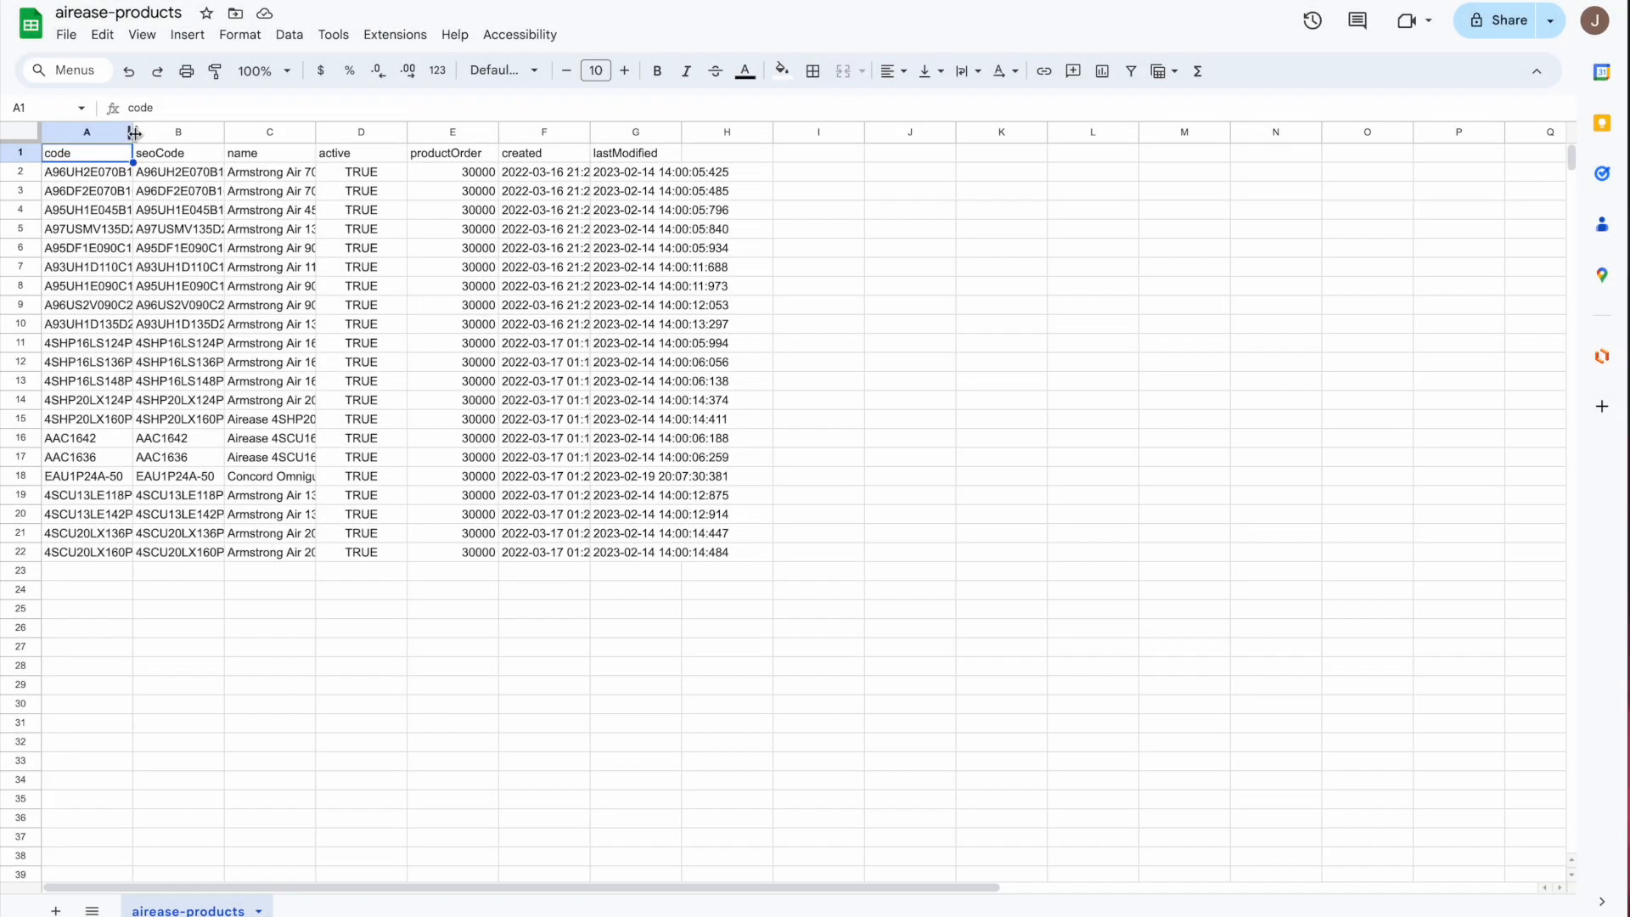
Widen the code column of the airease-products sheet to fit the full product codes and check the codes.
{"action": "left_click_drag", "start_coordinate": [134, 133], "coordinate": [309, 133]}
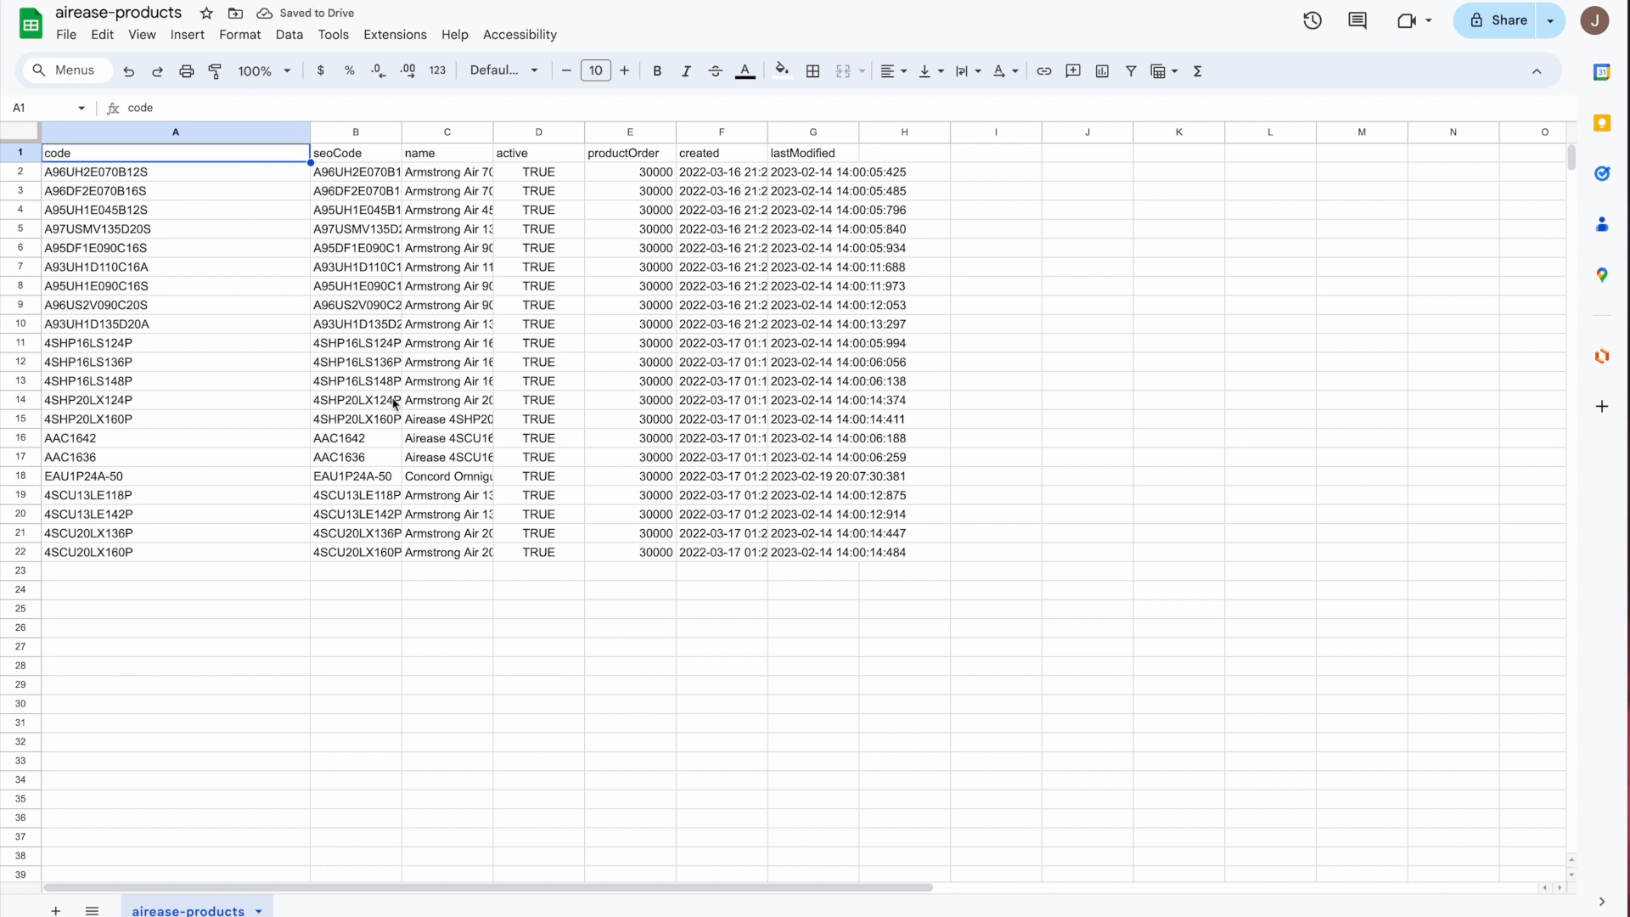
{"action": "left_click", "coordinate": [82, 132]}
{"action": "mouse_move", "coordinate": [118, 906]}
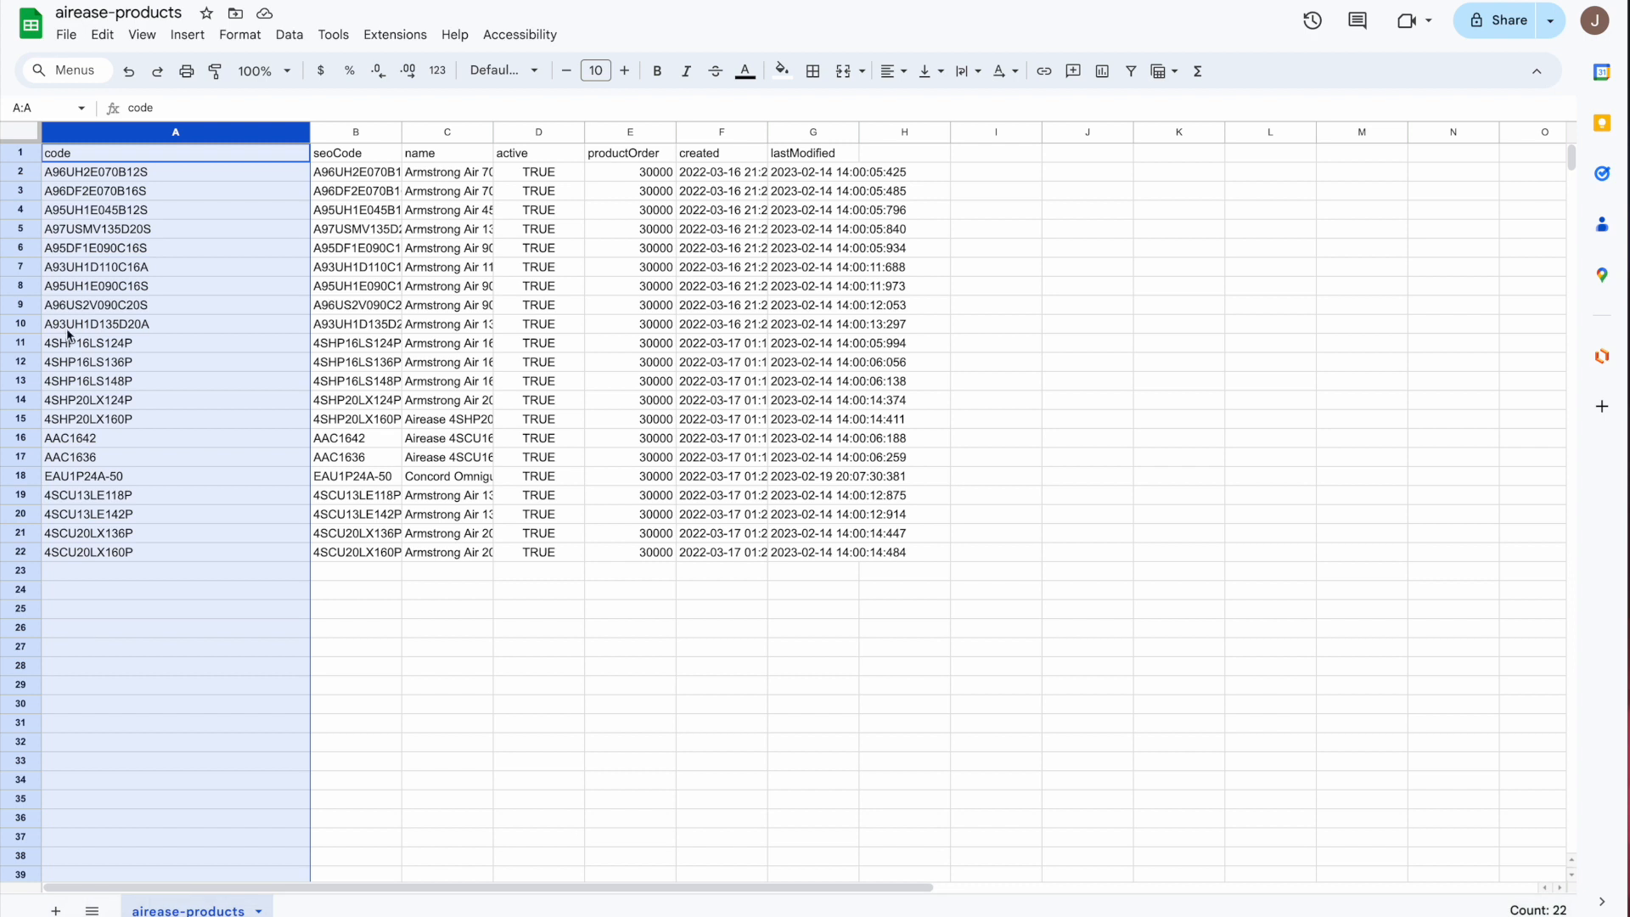
{"action": "left_click", "coordinate": [568, 250]}
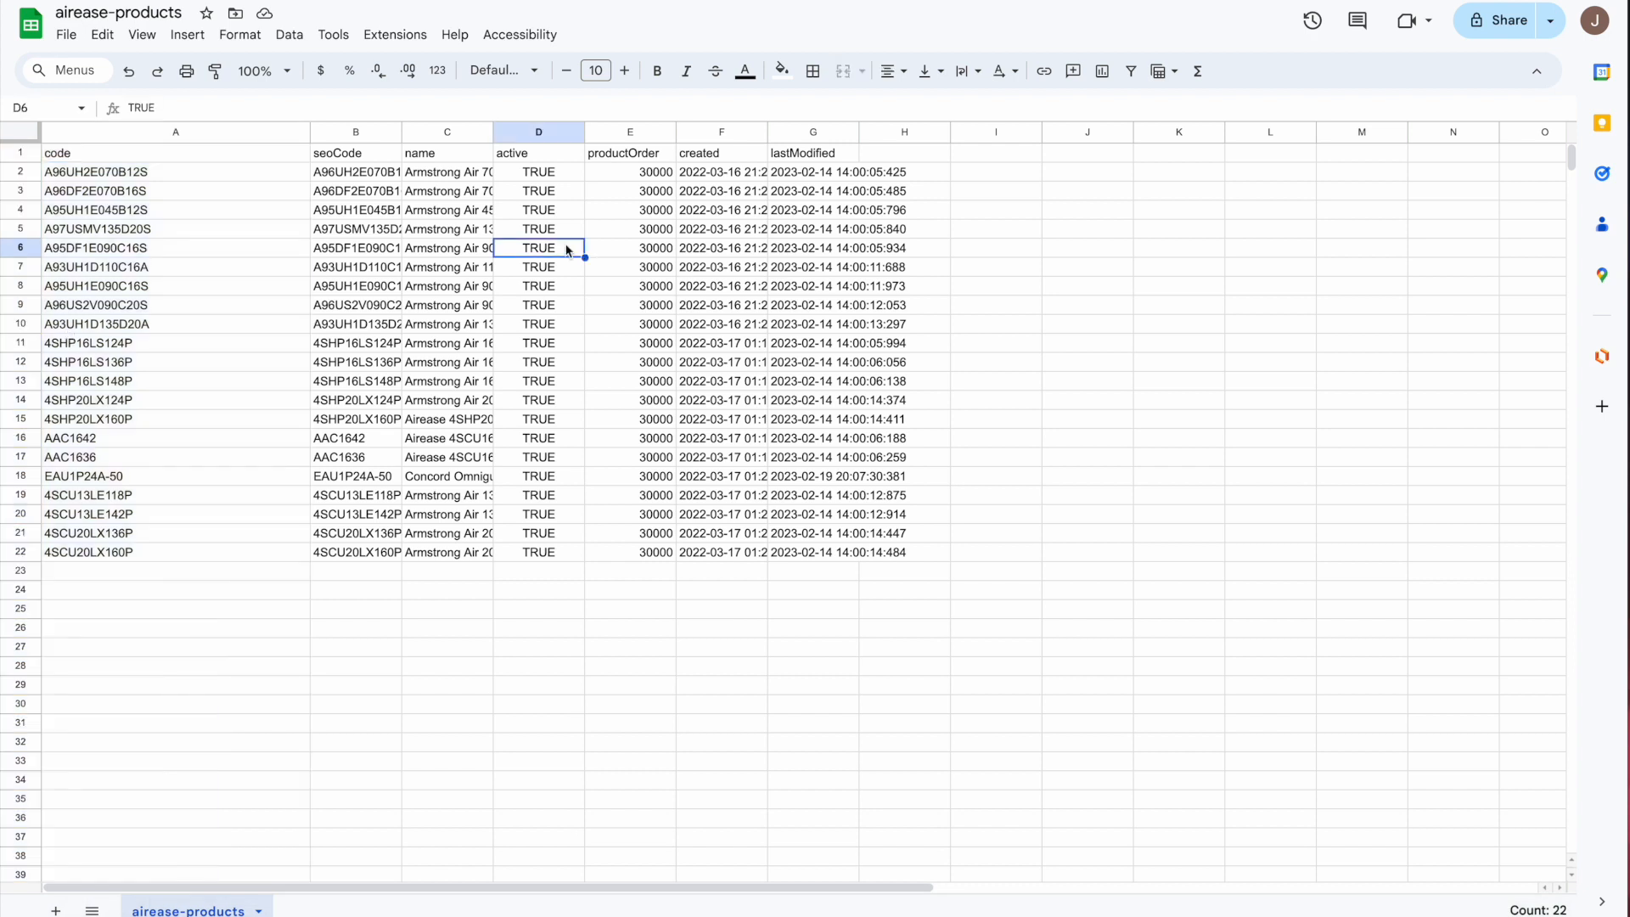
Delete columns B through H from the airease-products sheet, keeping only the code column.
{"action": "left_click", "coordinate": [351, 132]}
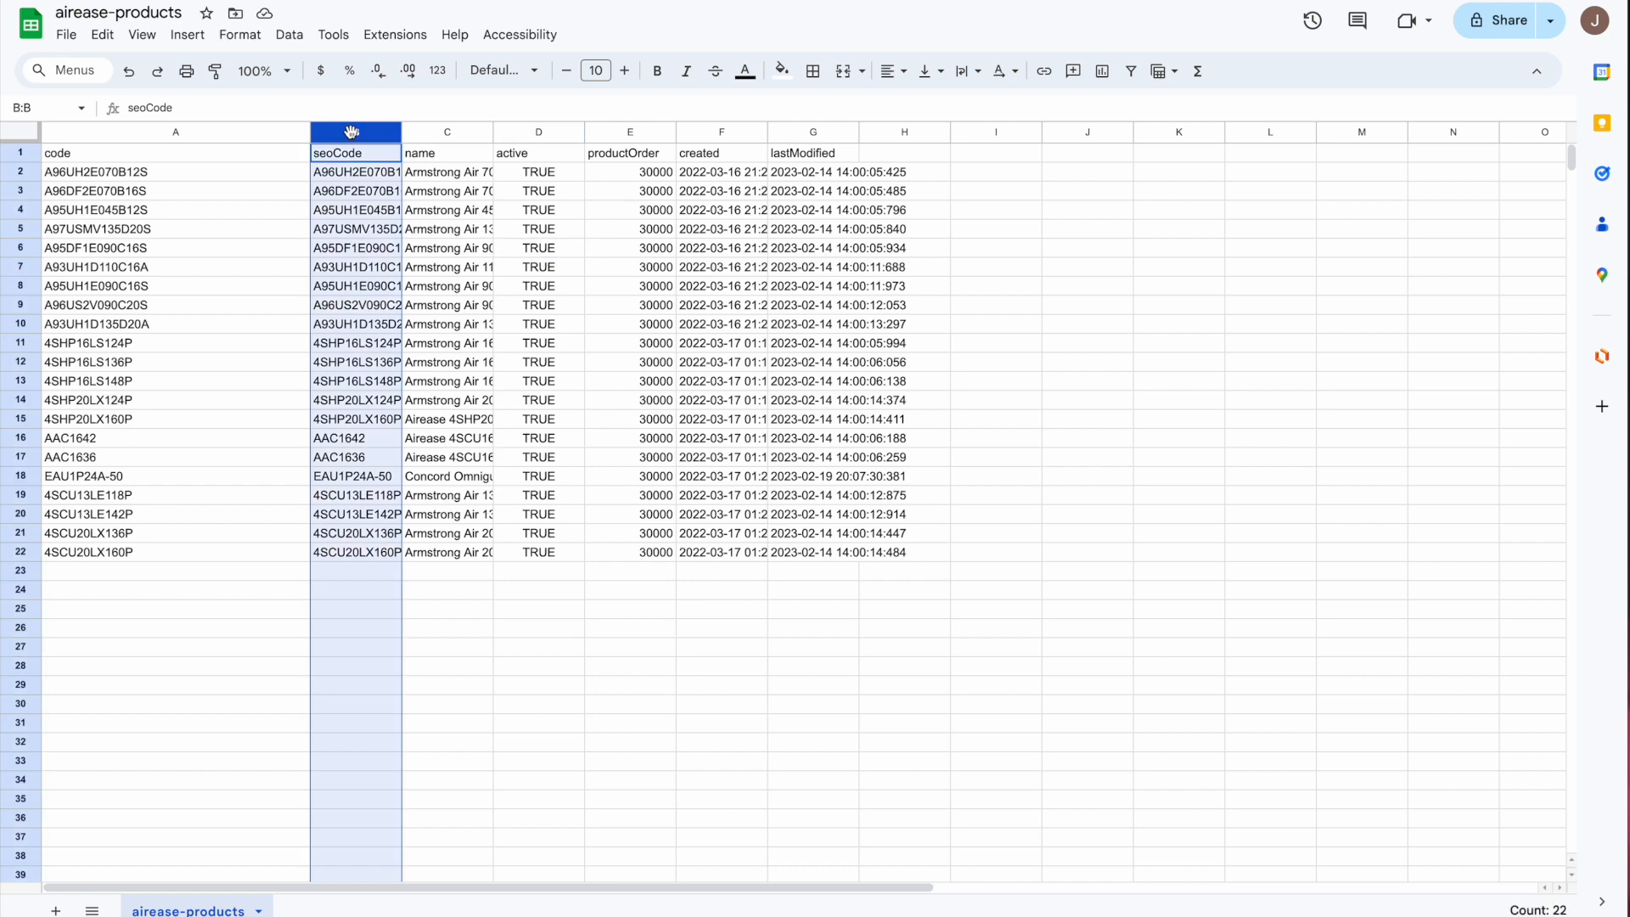
{"action": "left_click", "coordinate": [846, 135]}
{"action": "key", "text": "Escape"}
{"action": "left_click", "coordinate": [874, 132], "text": "shift"}
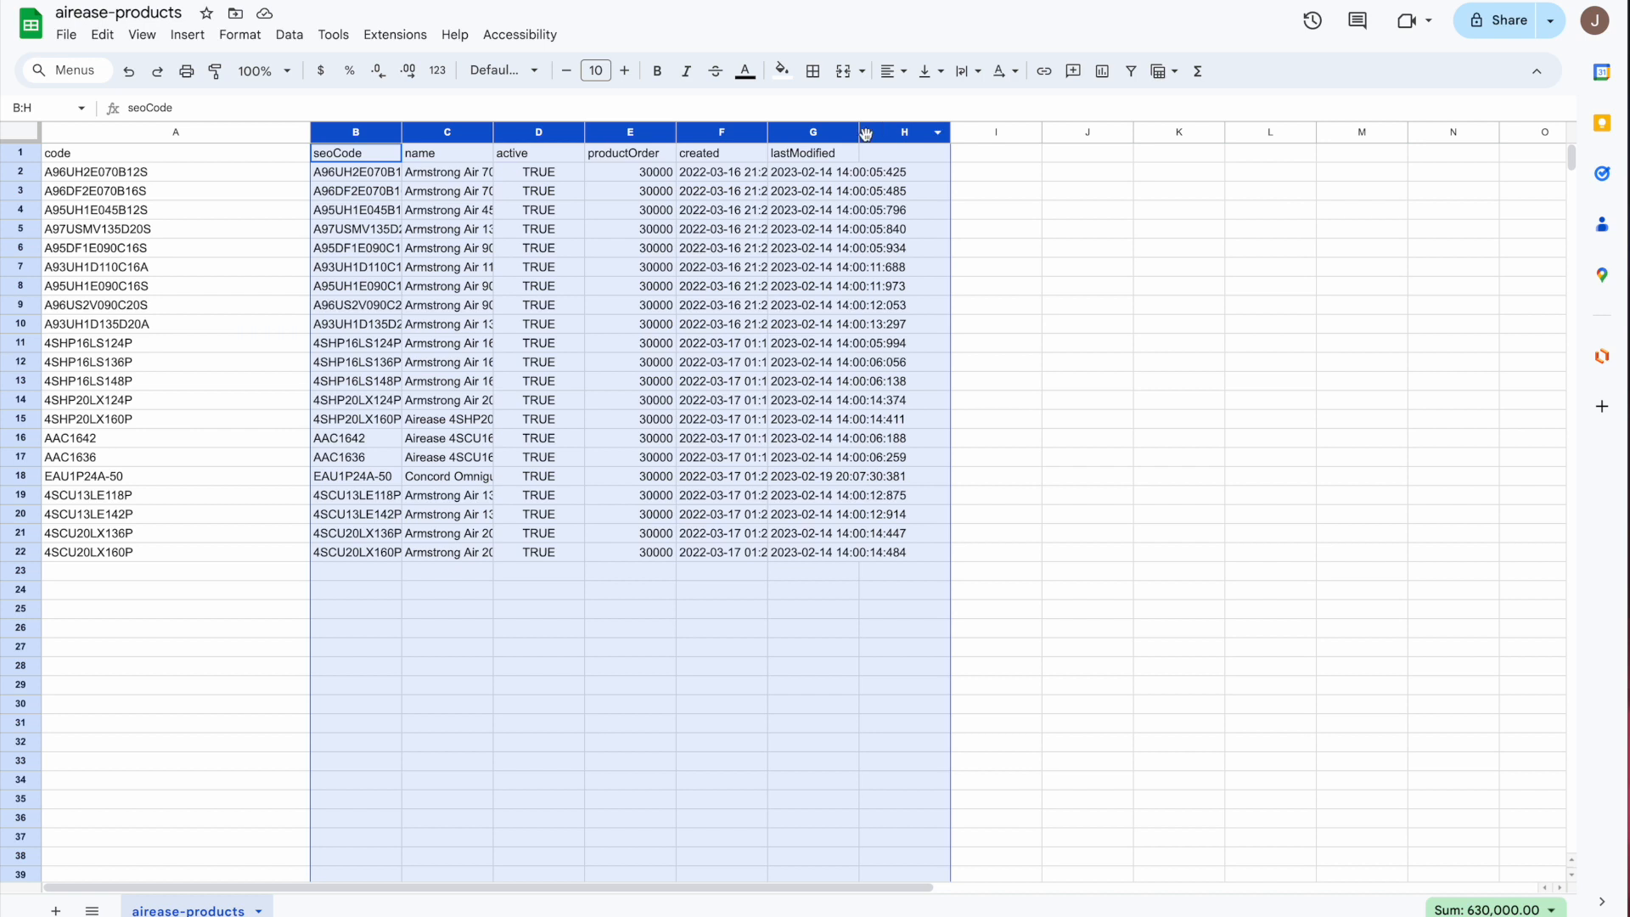
{"action": "right_click", "coordinate": [875, 133]}
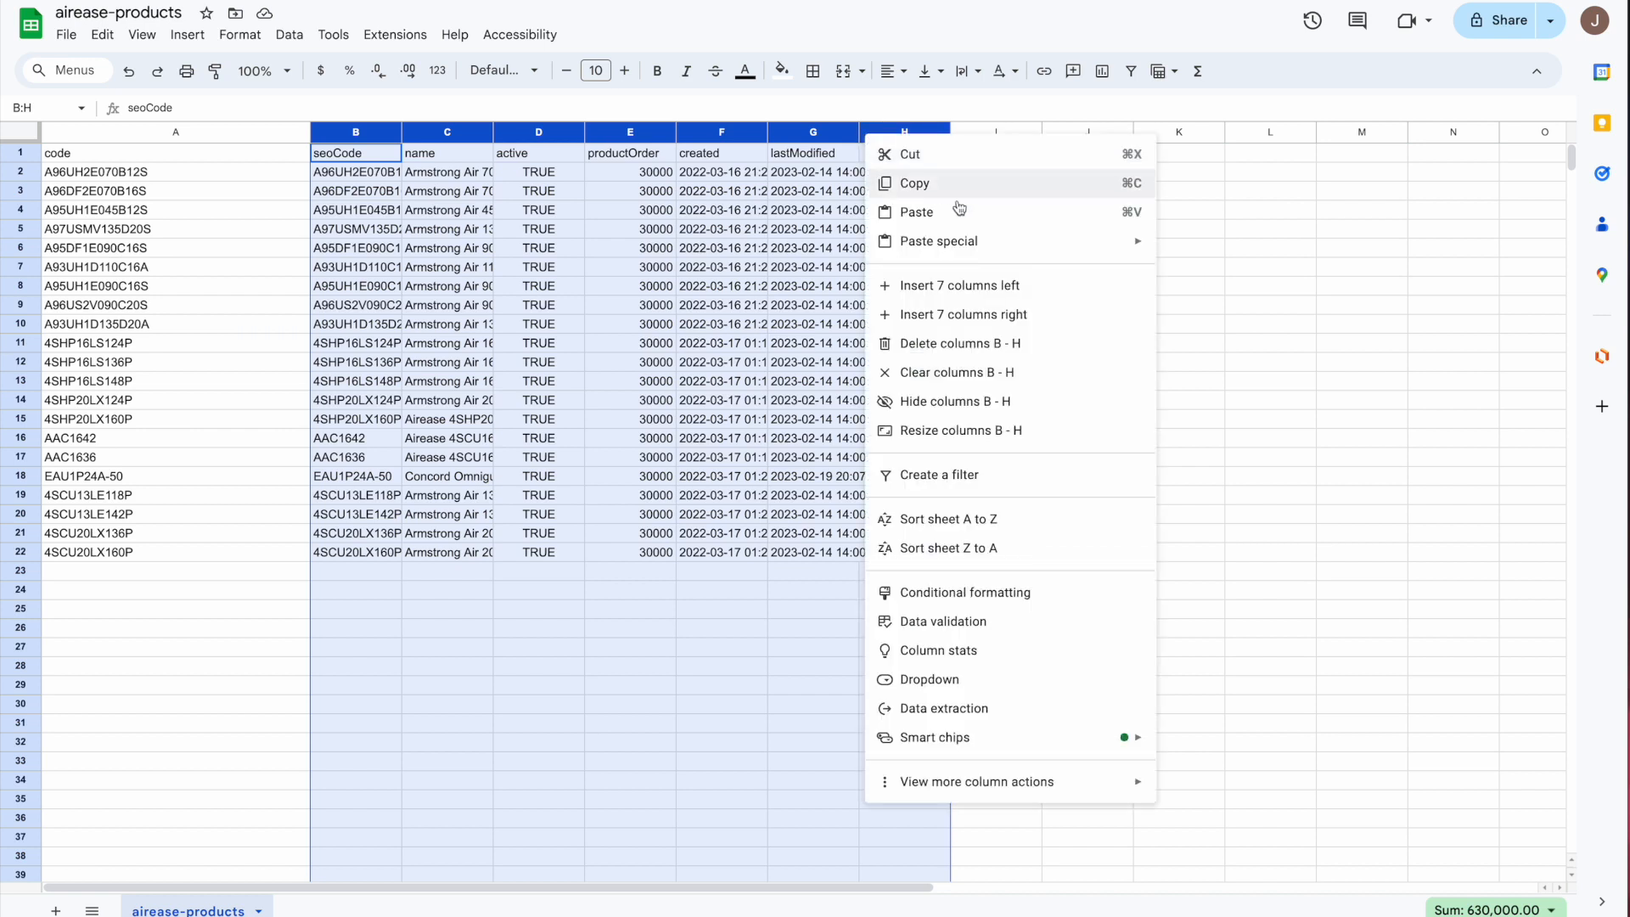
{"action": "left_click", "coordinate": [938, 349]}
{"action": "left_click", "coordinate": [238, 348]}
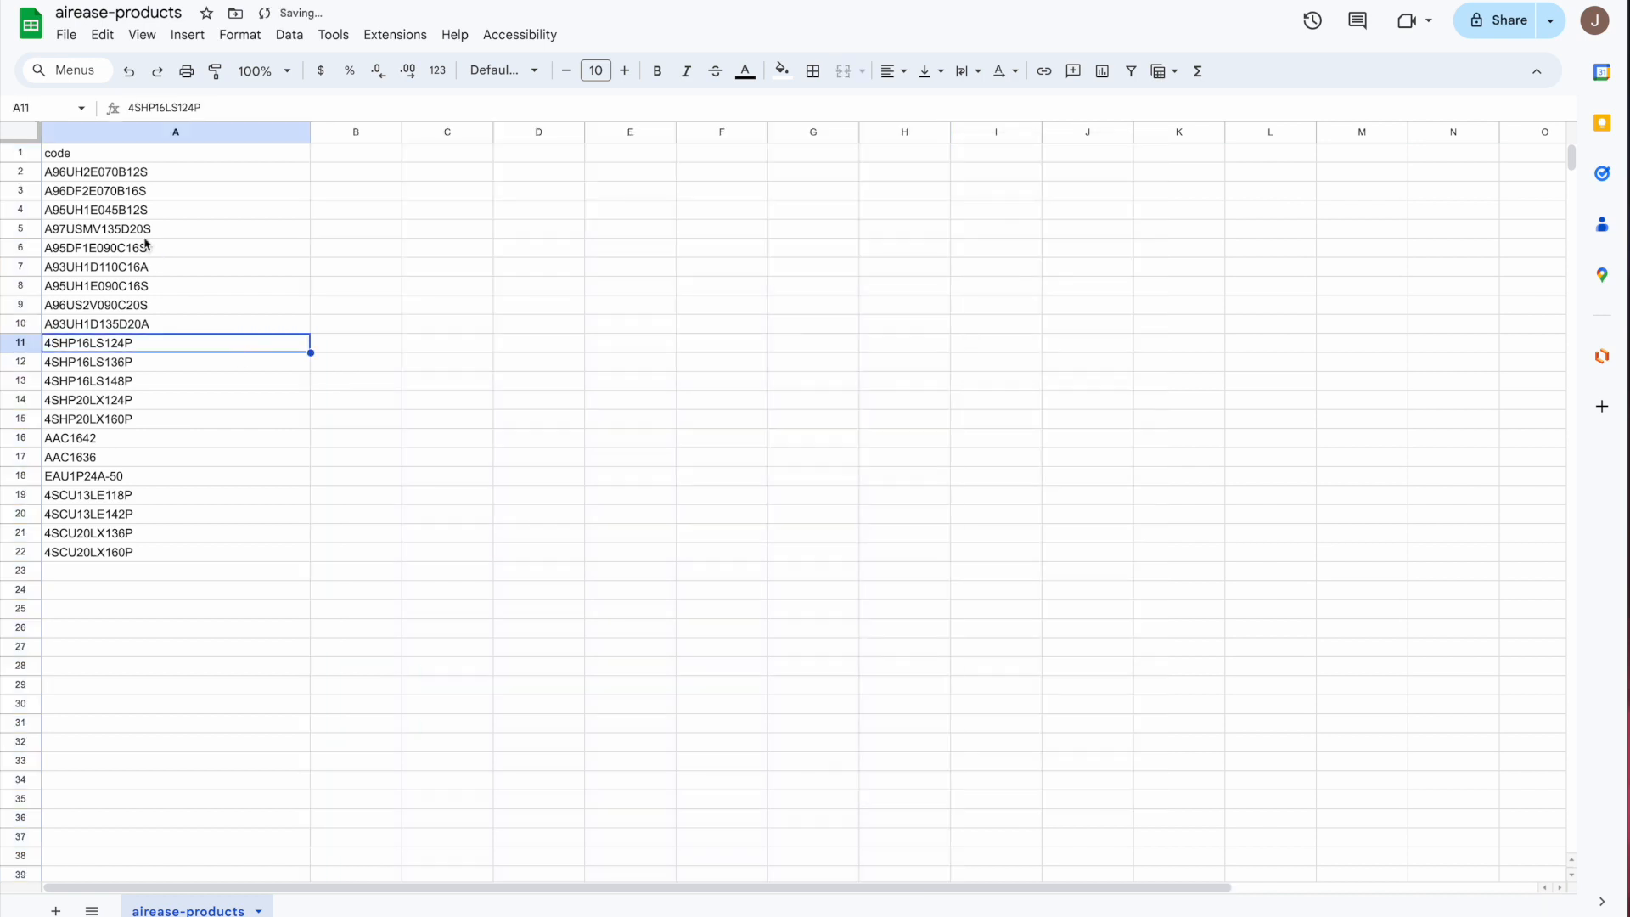
Download the trimmed airease-products sheet as a comma-separated values (.csv) file.
{"action": "left_click", "coordinate": [68, 34]}
{"action": "mouse_move", "coordinate": [140, 236]}
{"action": "mouse_move", "coordinate": [212, 259]}
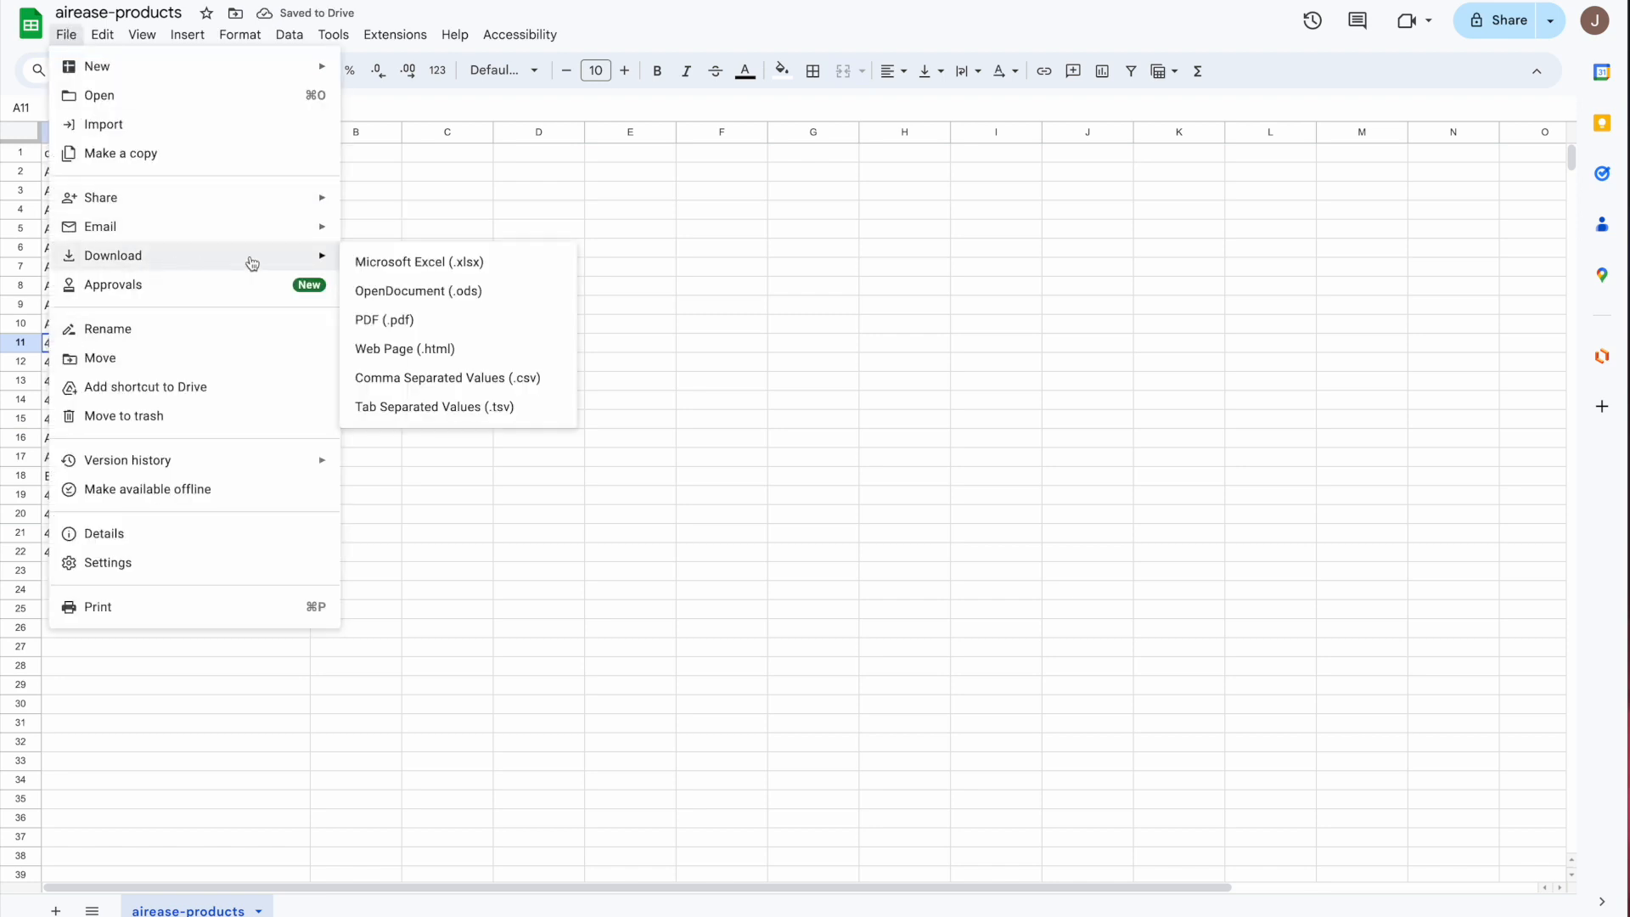
{"action": "left_click", "coordinate": [454, 380]}
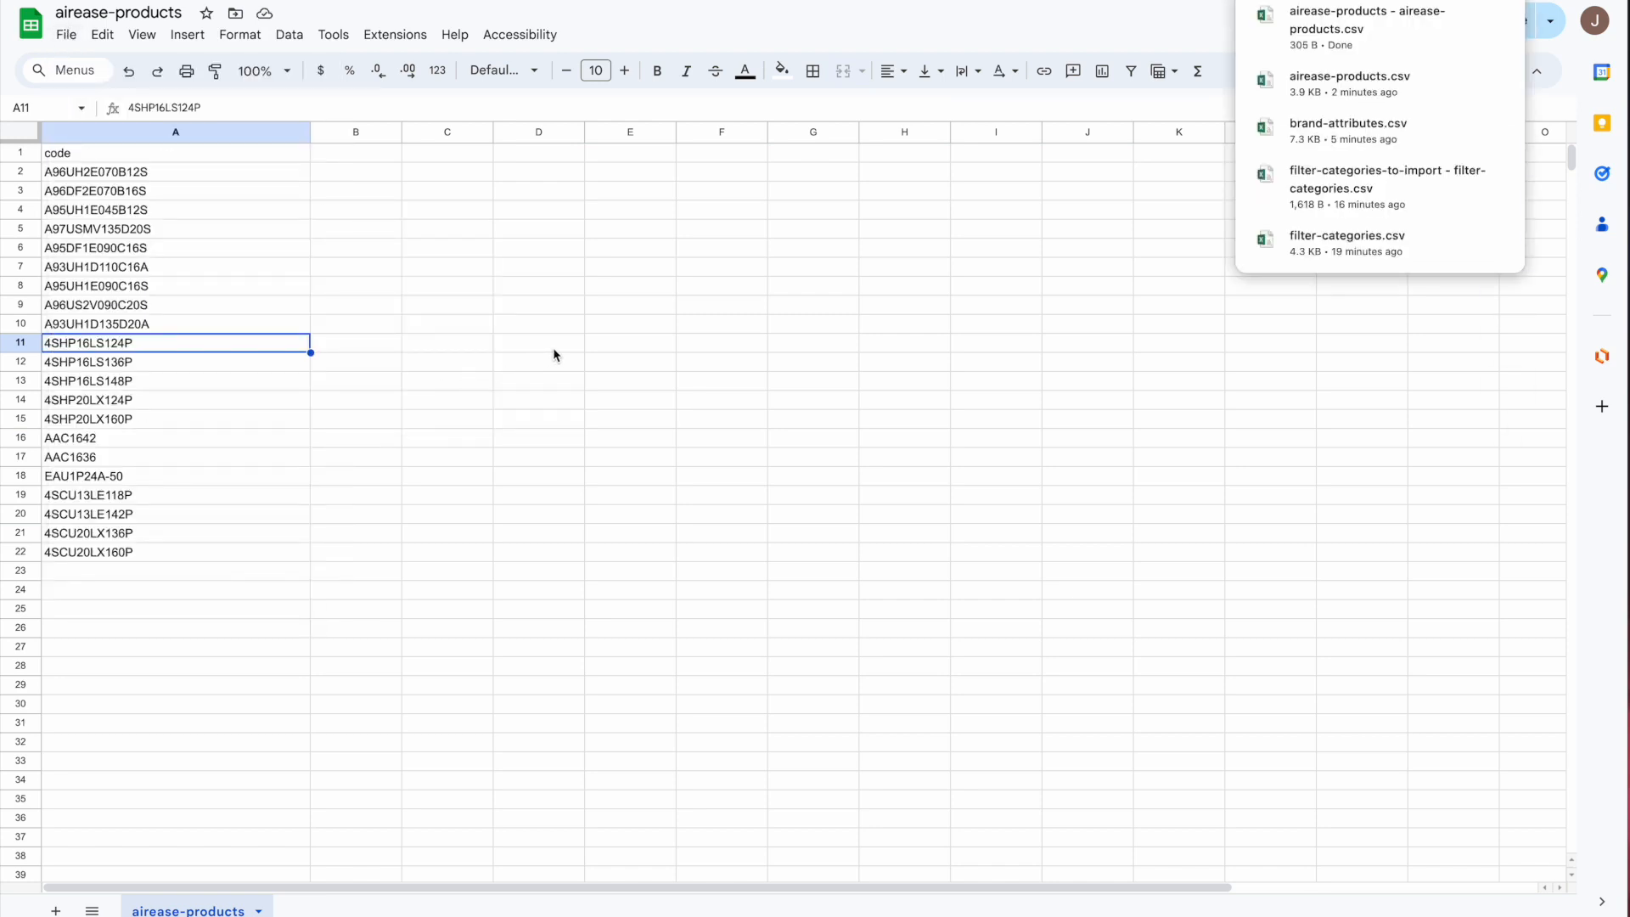
Switch back to the Kodaris site being set up, import the trimmed "airease-products - airease-products.csv" into the Airease attribute and check the assigned products.
{"action": "key", "text": "ctrl+Tab"}
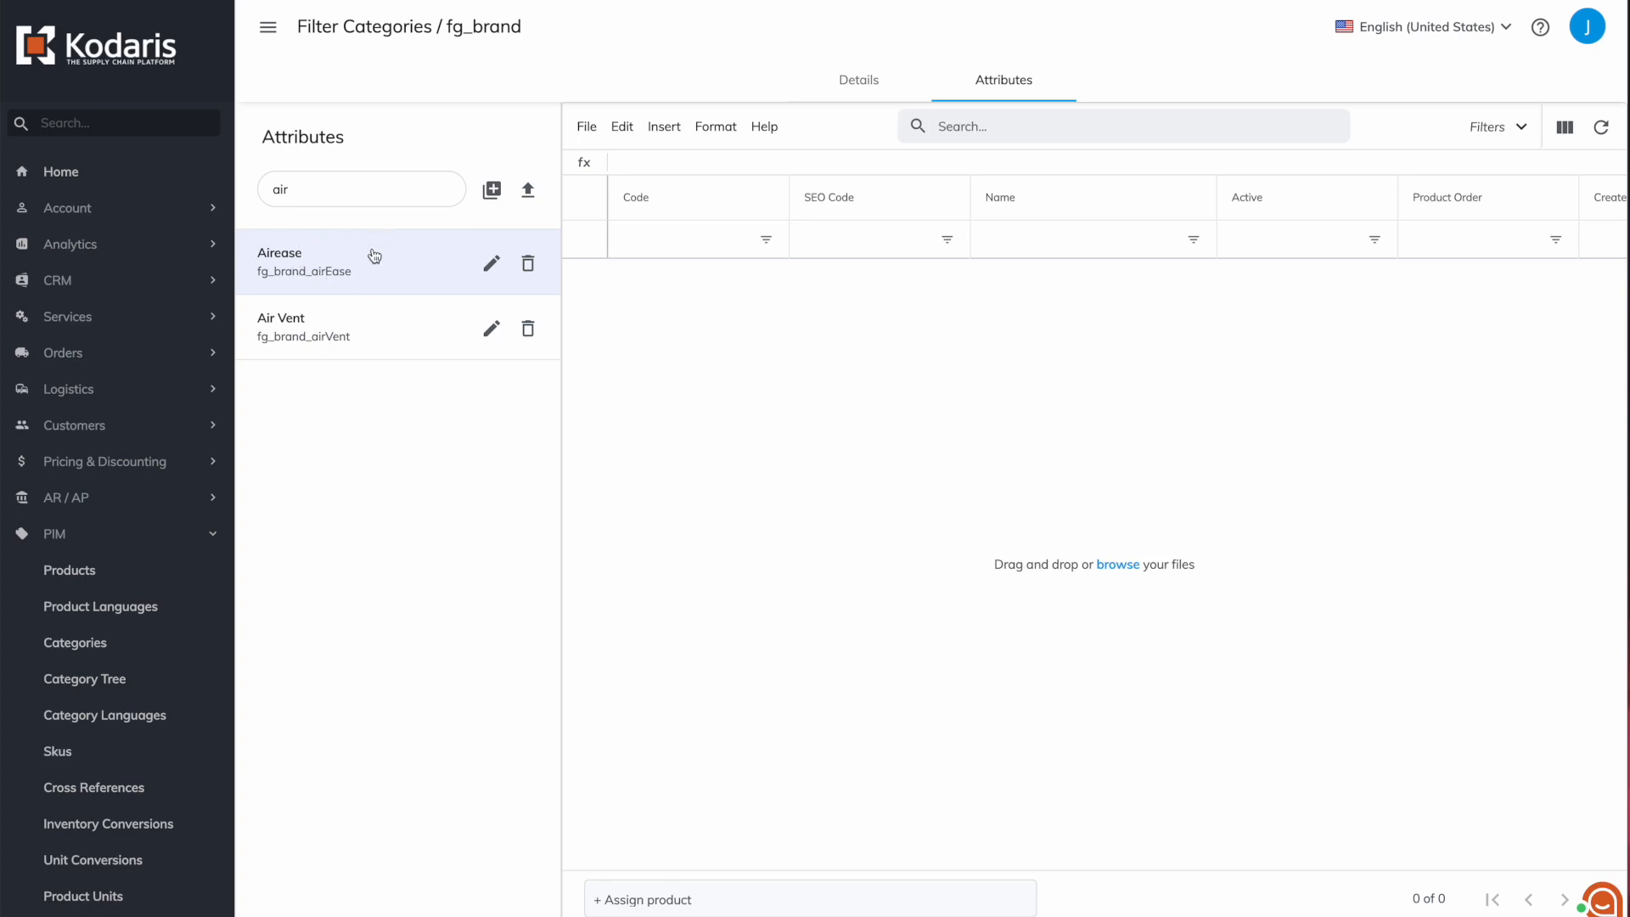
{"action": "left_click", "coordinate": [586, 127]}
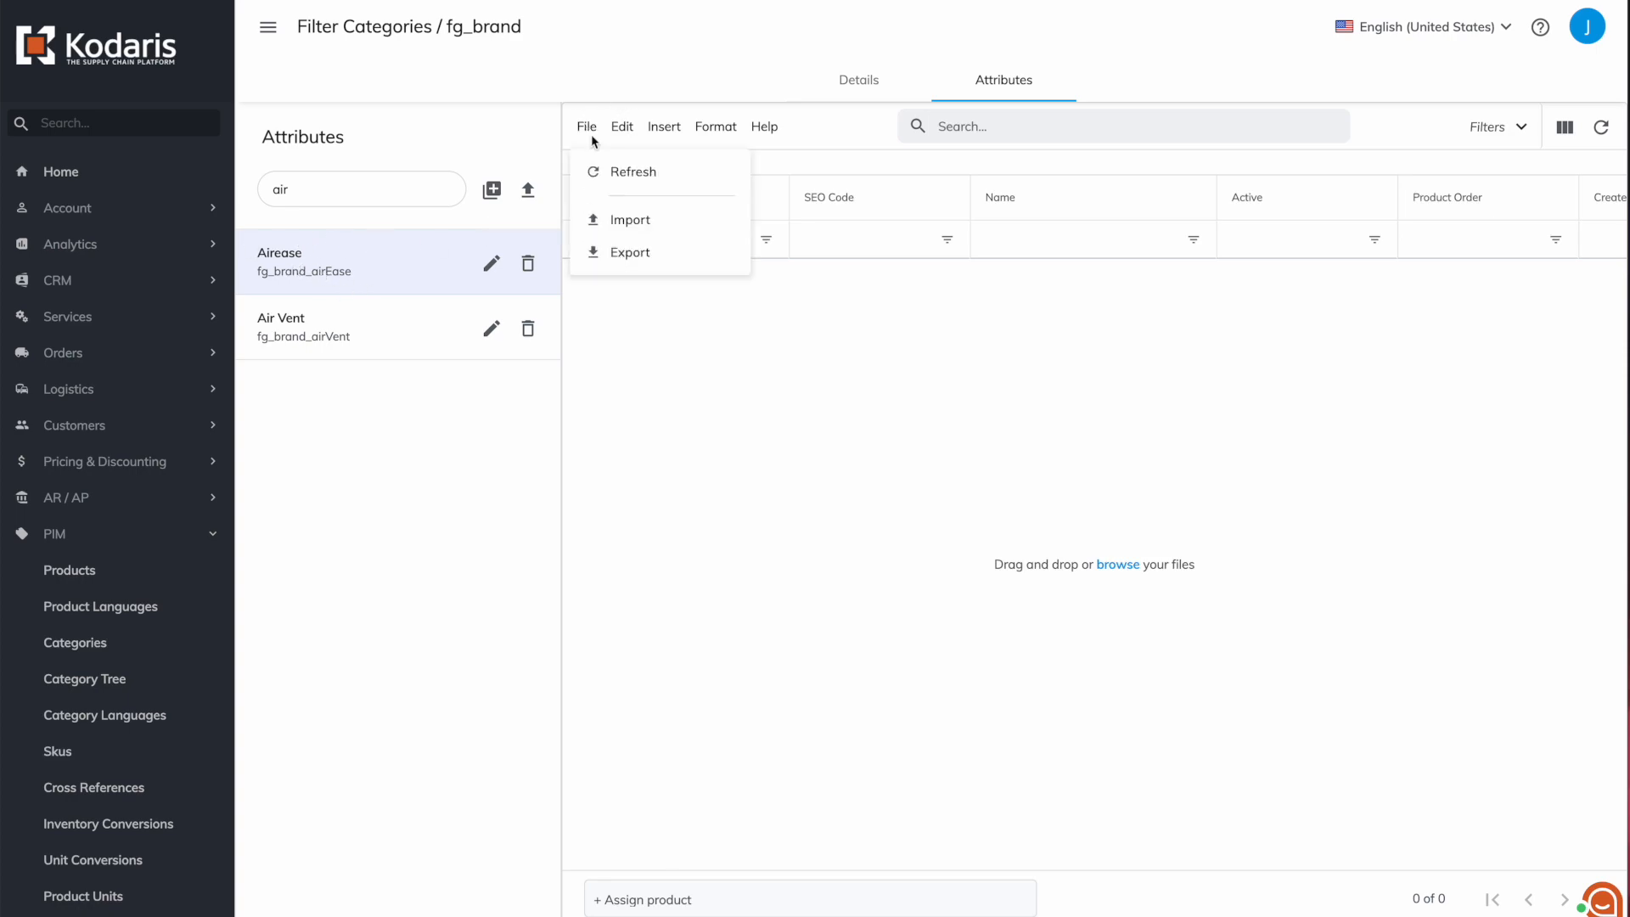
{"action": "left_click", "coordinate": [636, 223]}
{"action": "left_click", "coordinate": [666, 210]}
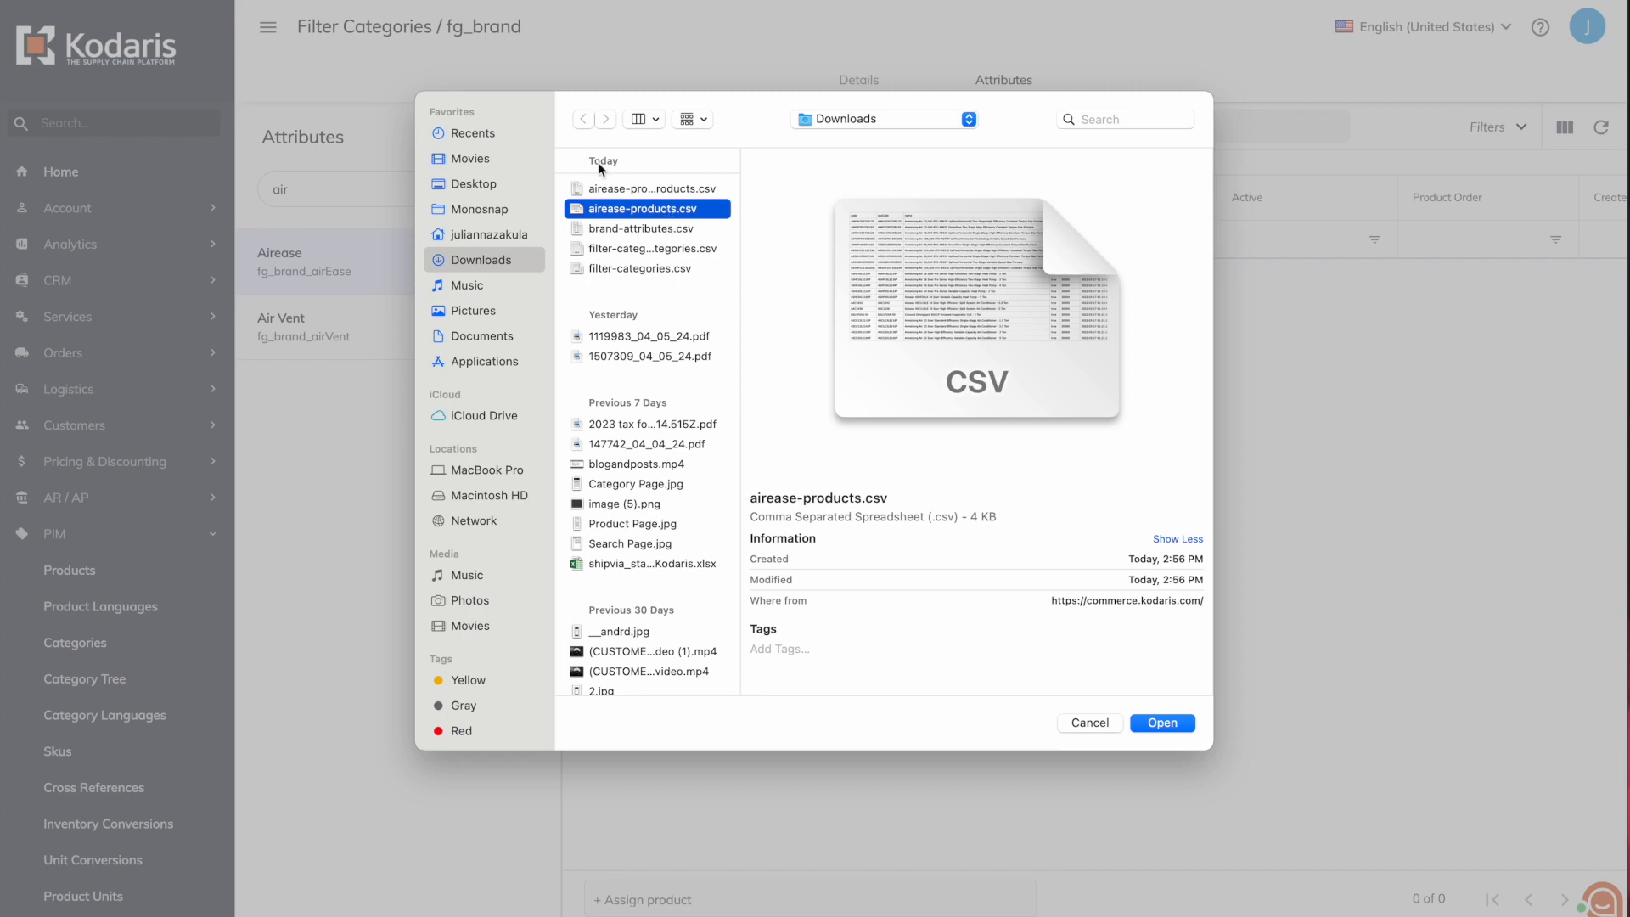
{"action": "left_click", "coordinate": [628, 189]}
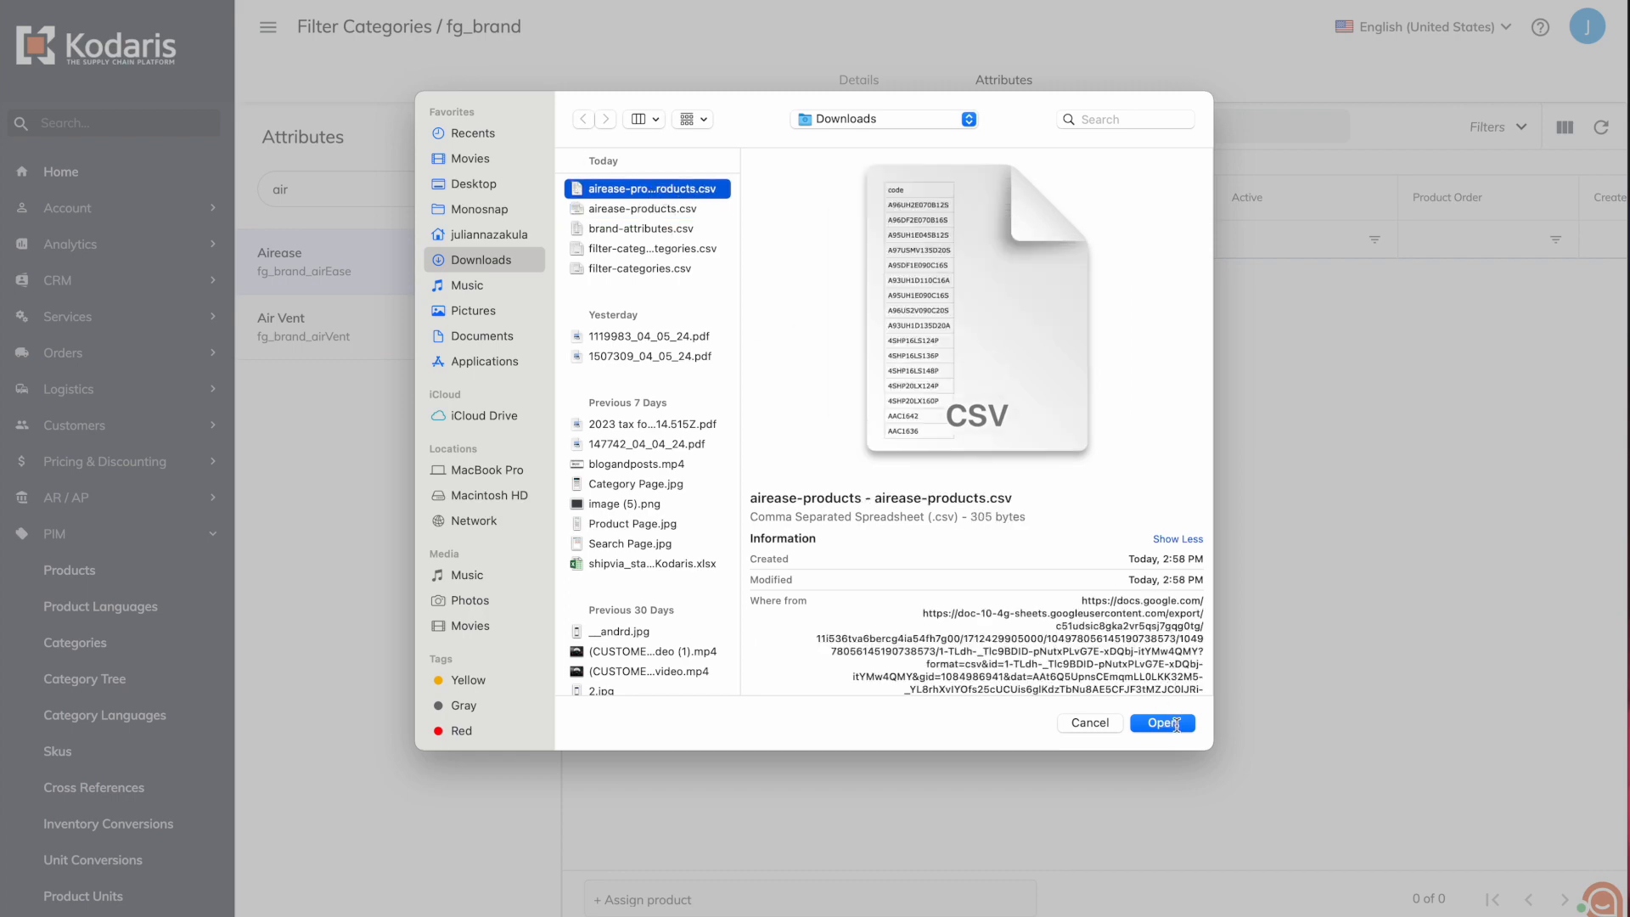
{"action": "left_click", "coordinate": [1176, 723]}
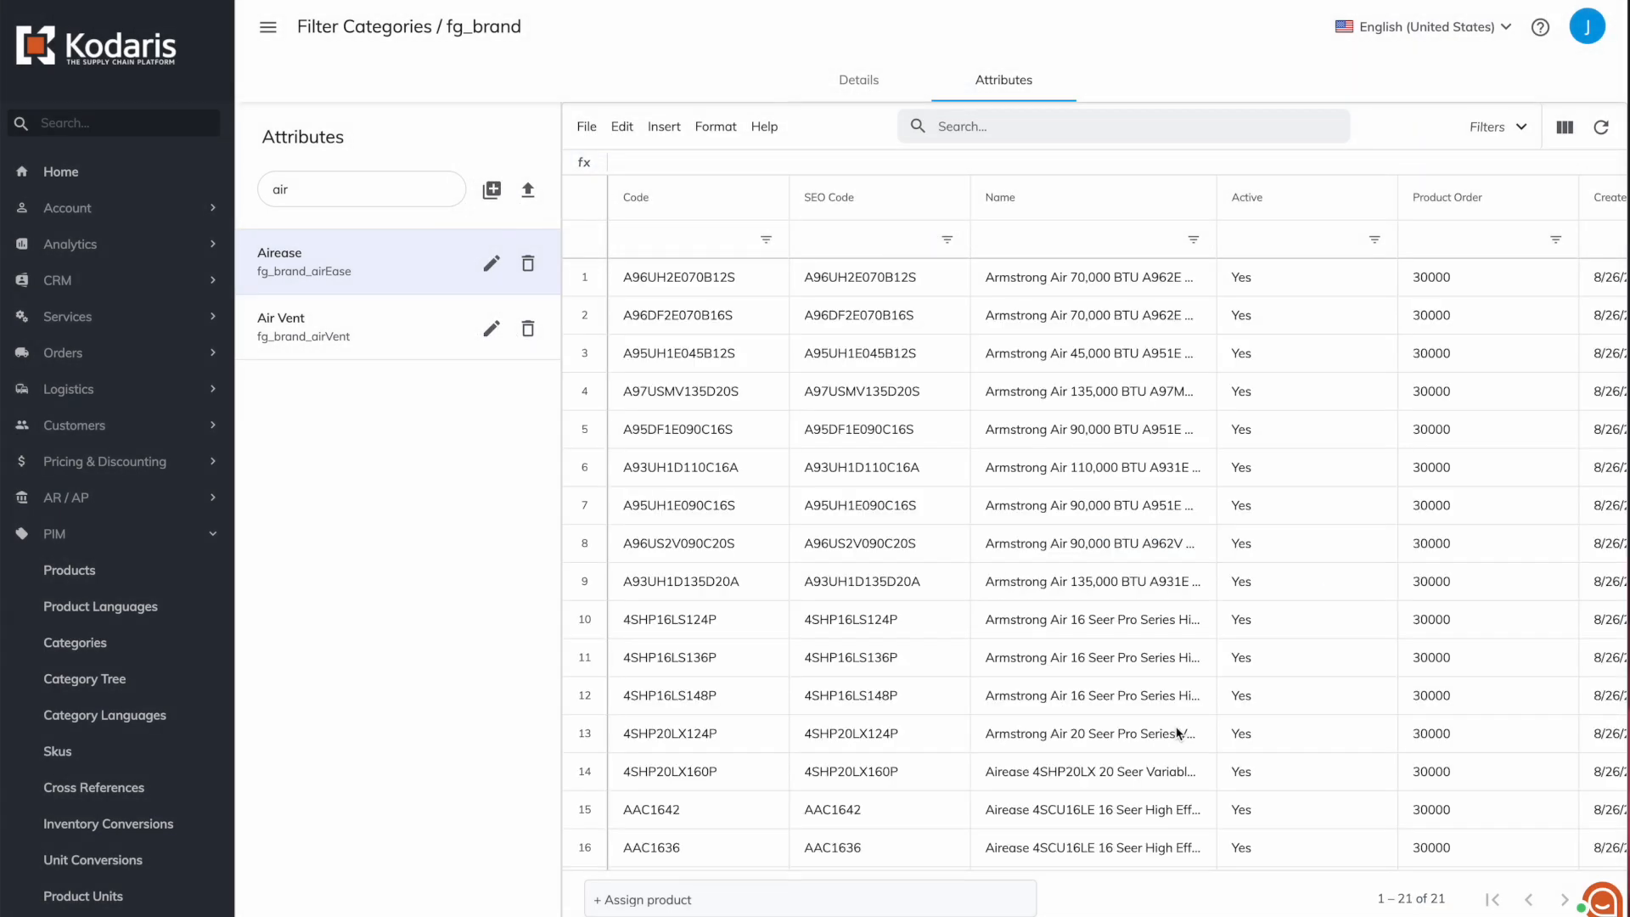
{"action": "scroll", "coordinate": [1177, 732], "scroll_direction": "down", "scroll_amount": 3}
{"action": "scroll", "coordinate": [711, 776], "scroll_direction": "up", "scroll_amount": 3}
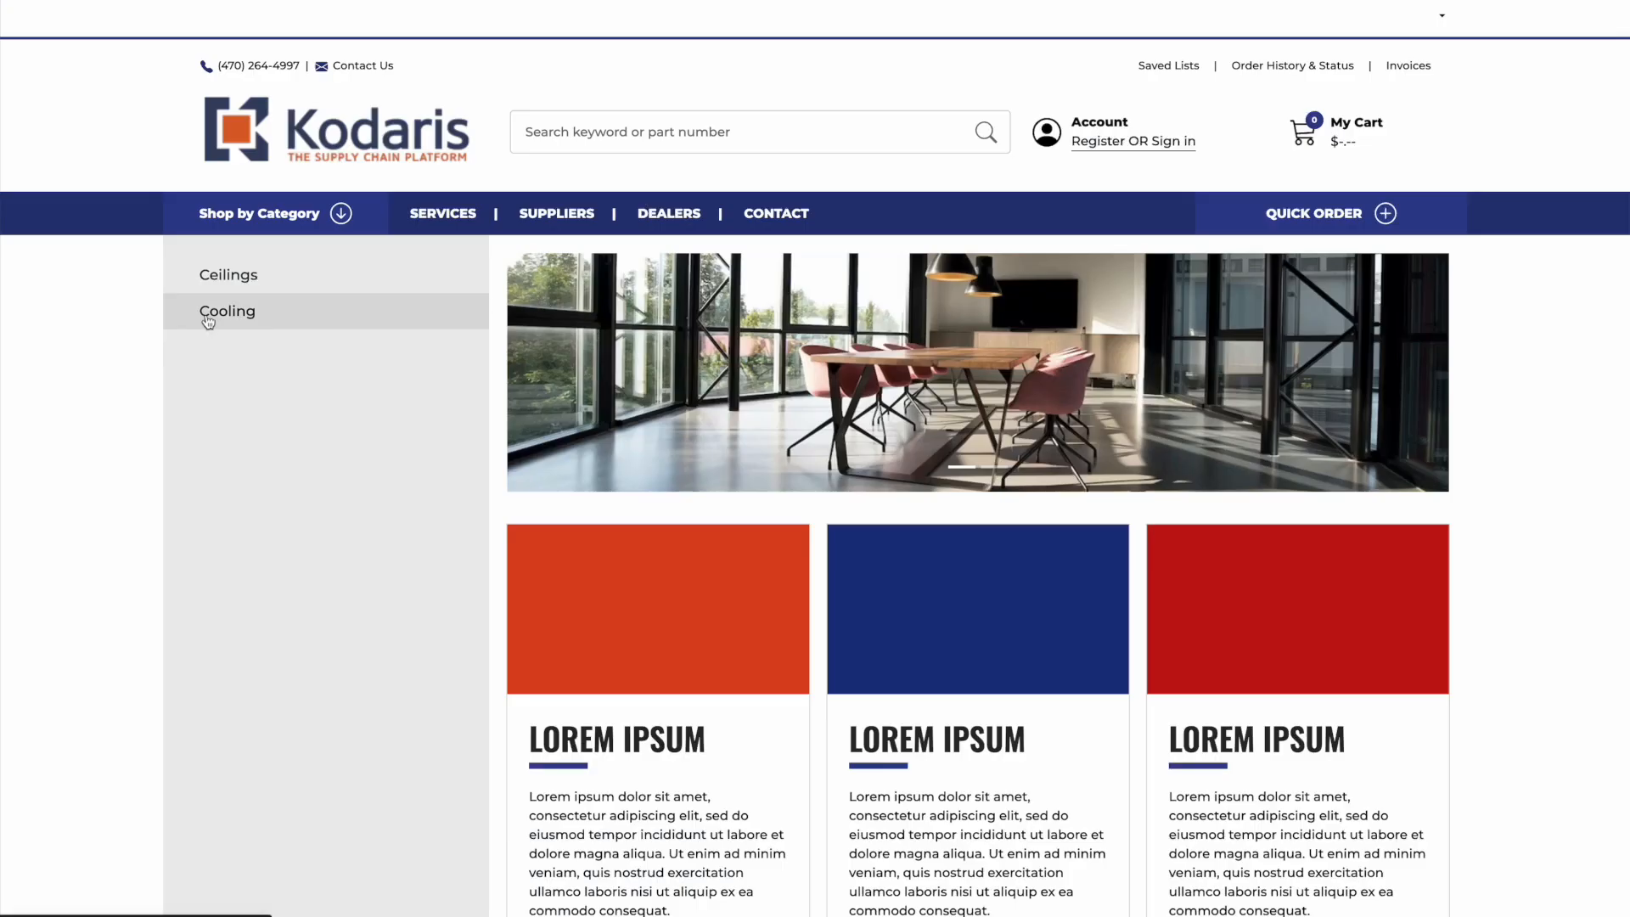
Open the storefront's Cooling category, examine the Product Brands filter, and toggle Airease on and off to check the filtering.
{"action": "left_click", "coordinate": [205, 314]}
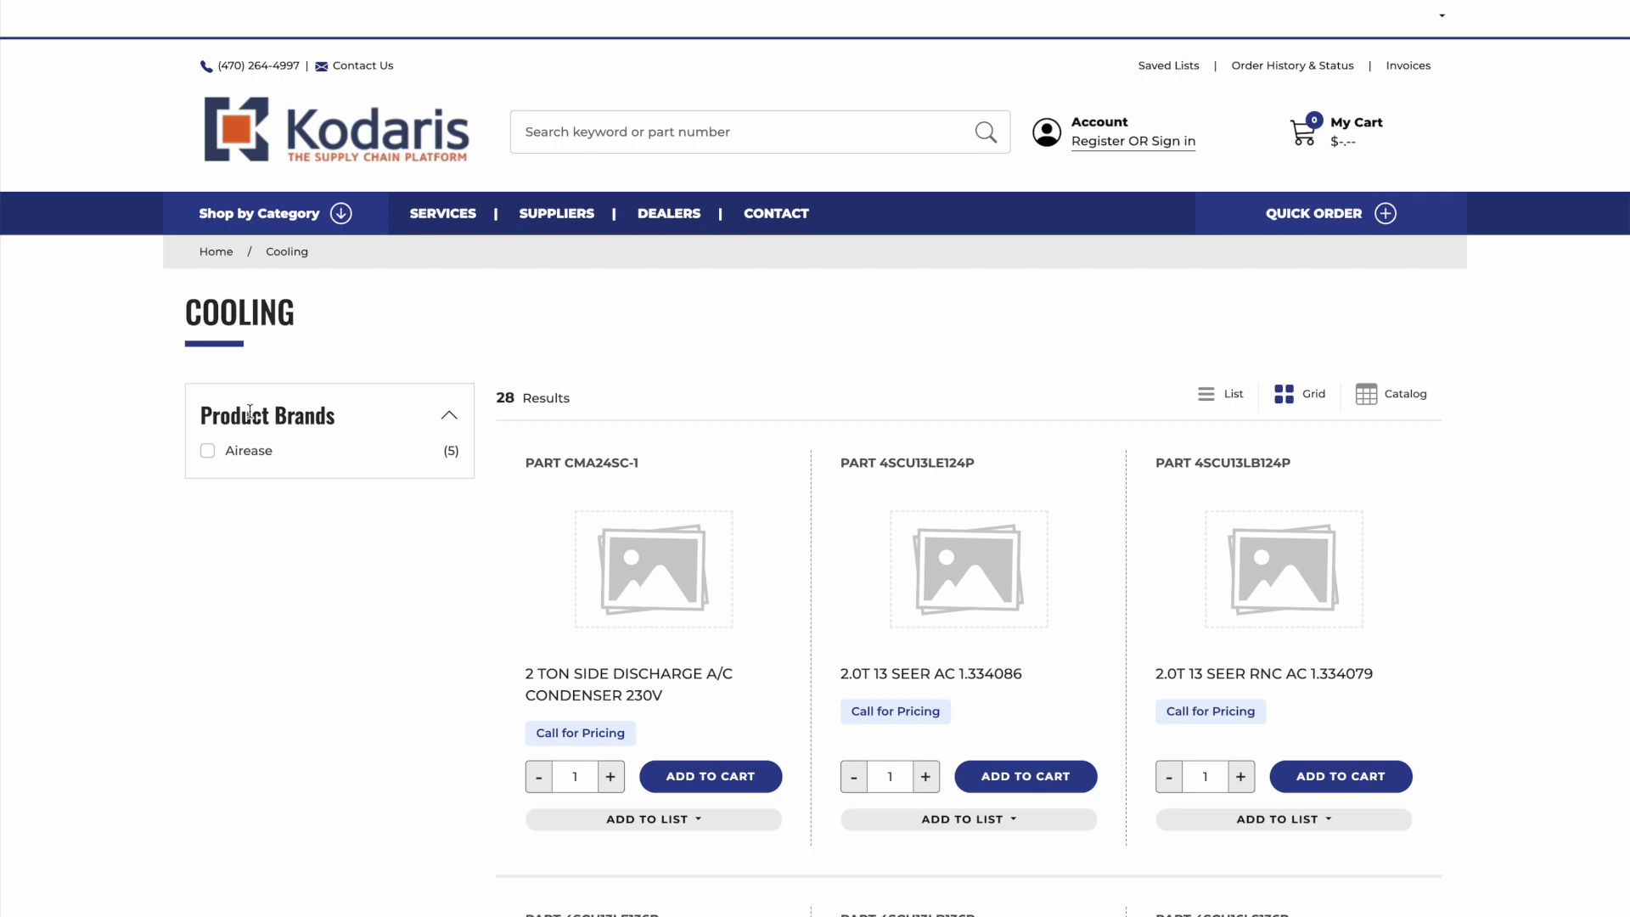
{"action": "scroll", "coordinate": [250, 413], "scroll_direction": "down", "scroll_amount": 7}
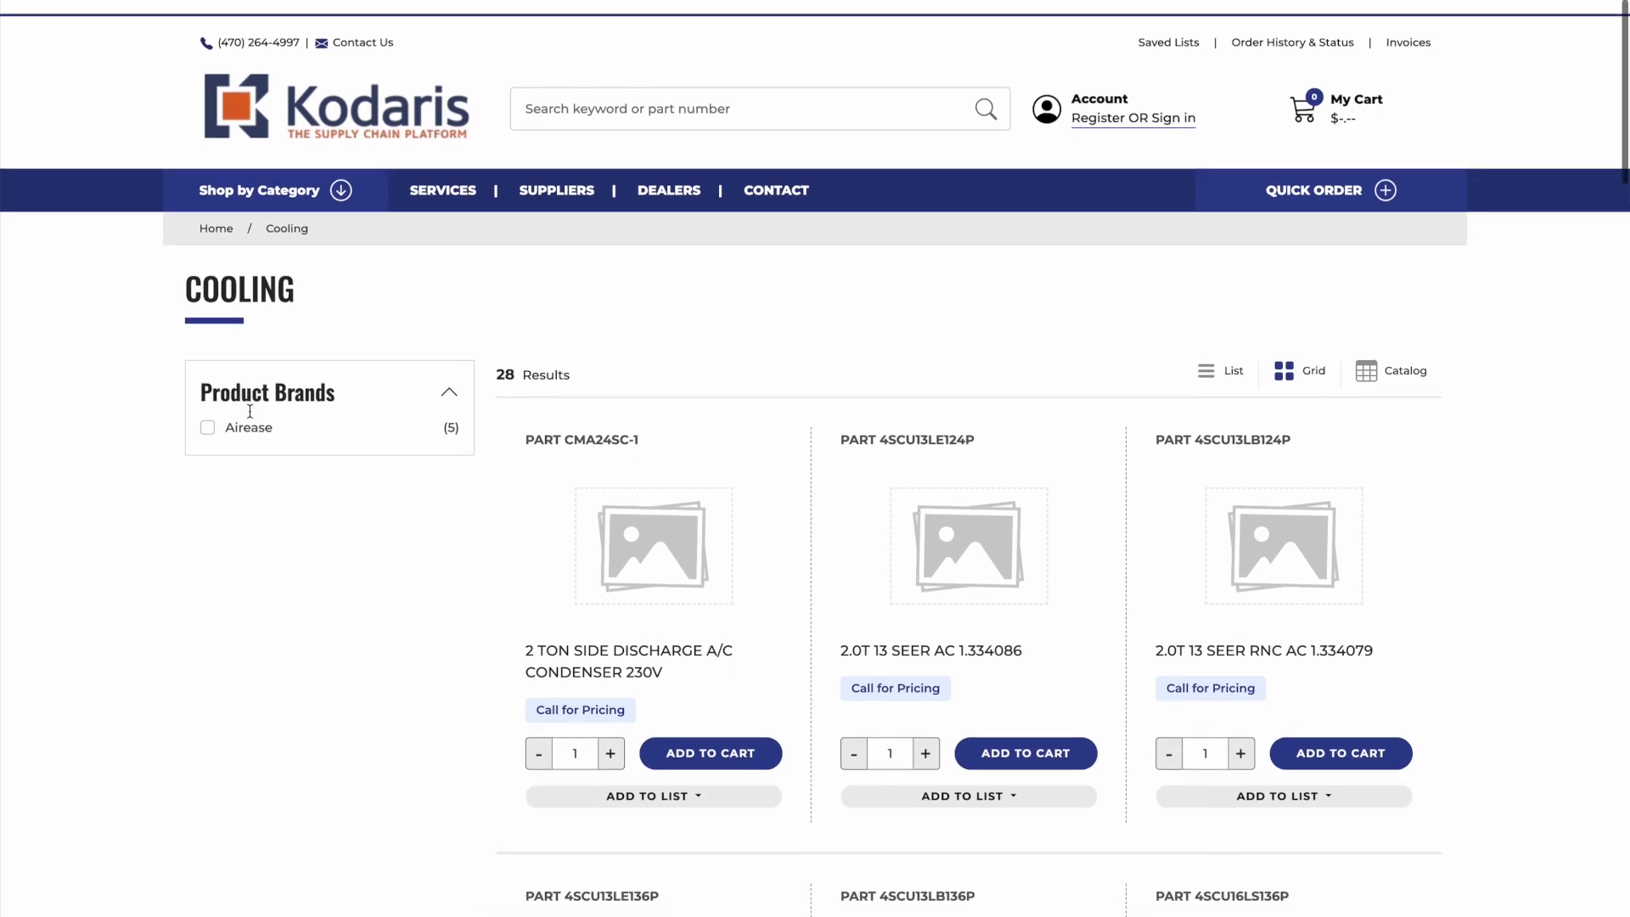
{"action": "scroll", "coordinate": [248, 415], "scroll_direction": "up", "scroll_amount": 8}
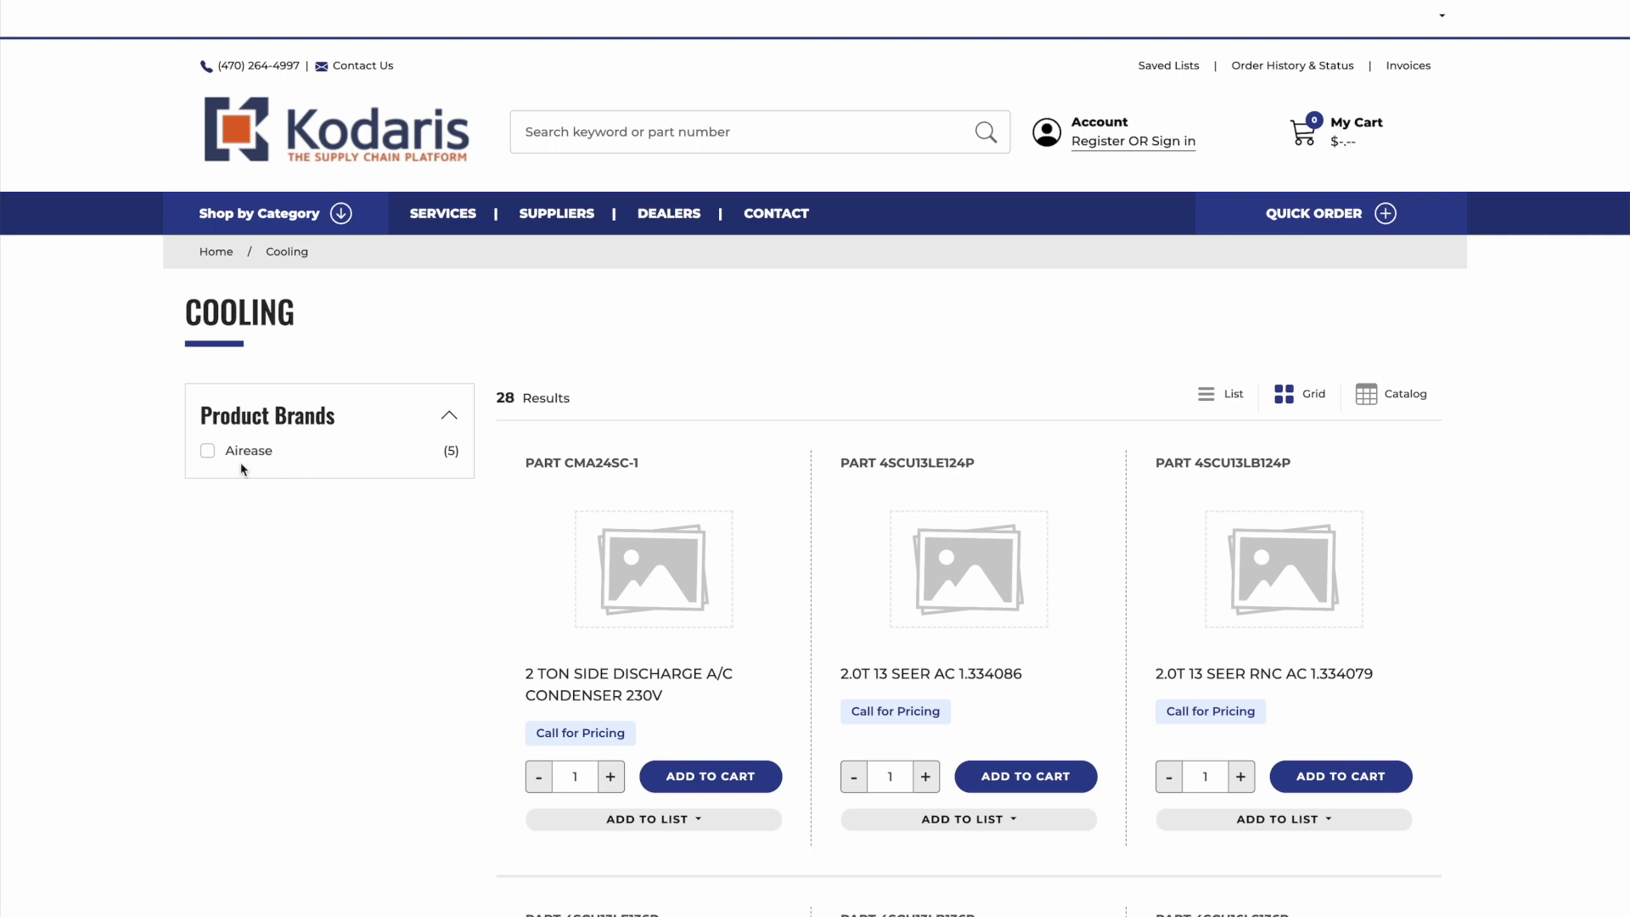
{"action": "left_click", "coordinate": [209, 451]}
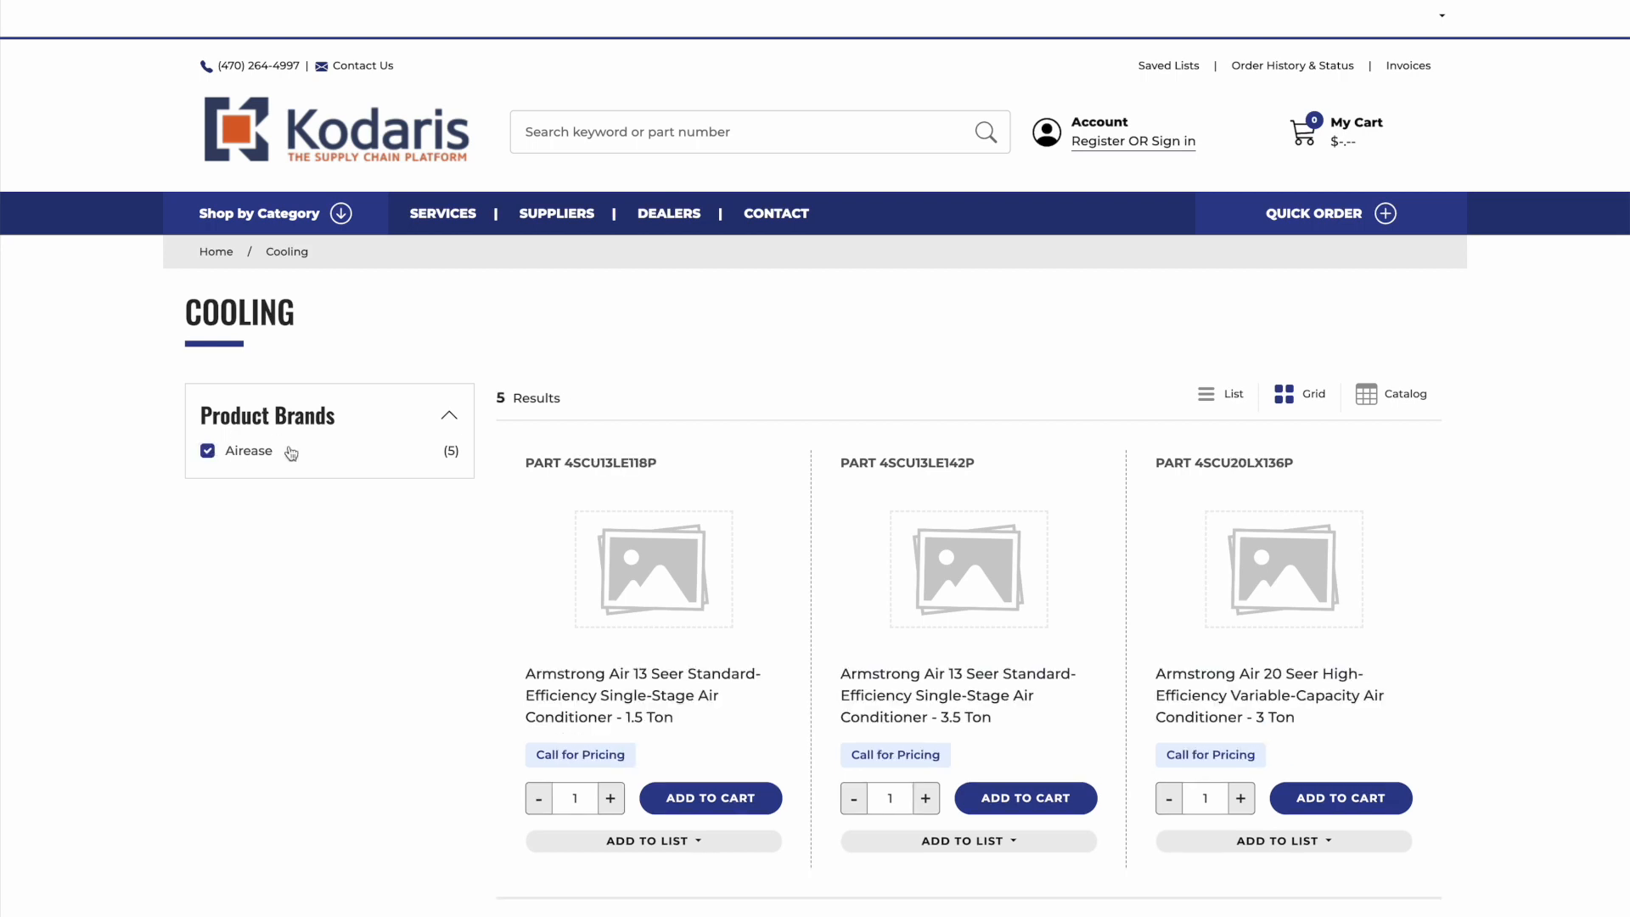
{"action": "left_click", "coordinate": [254, 455]}
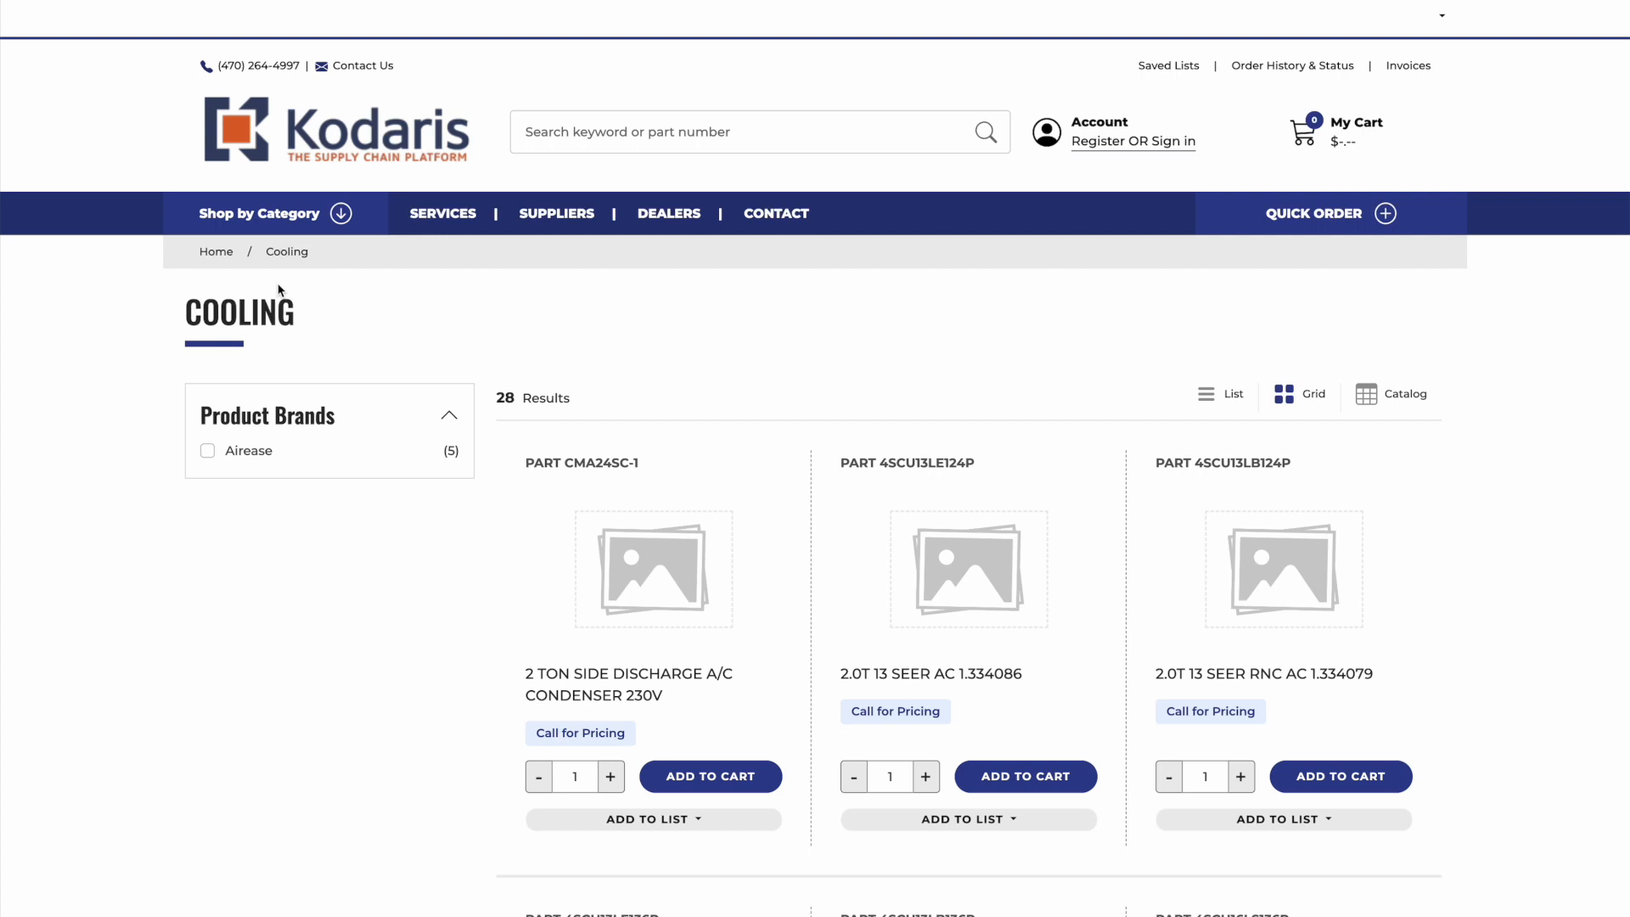
Search the storefront with the wildcard "*" to bring up all products and their filters.
{"action": "left_click", "coordinate": [735, 121]}
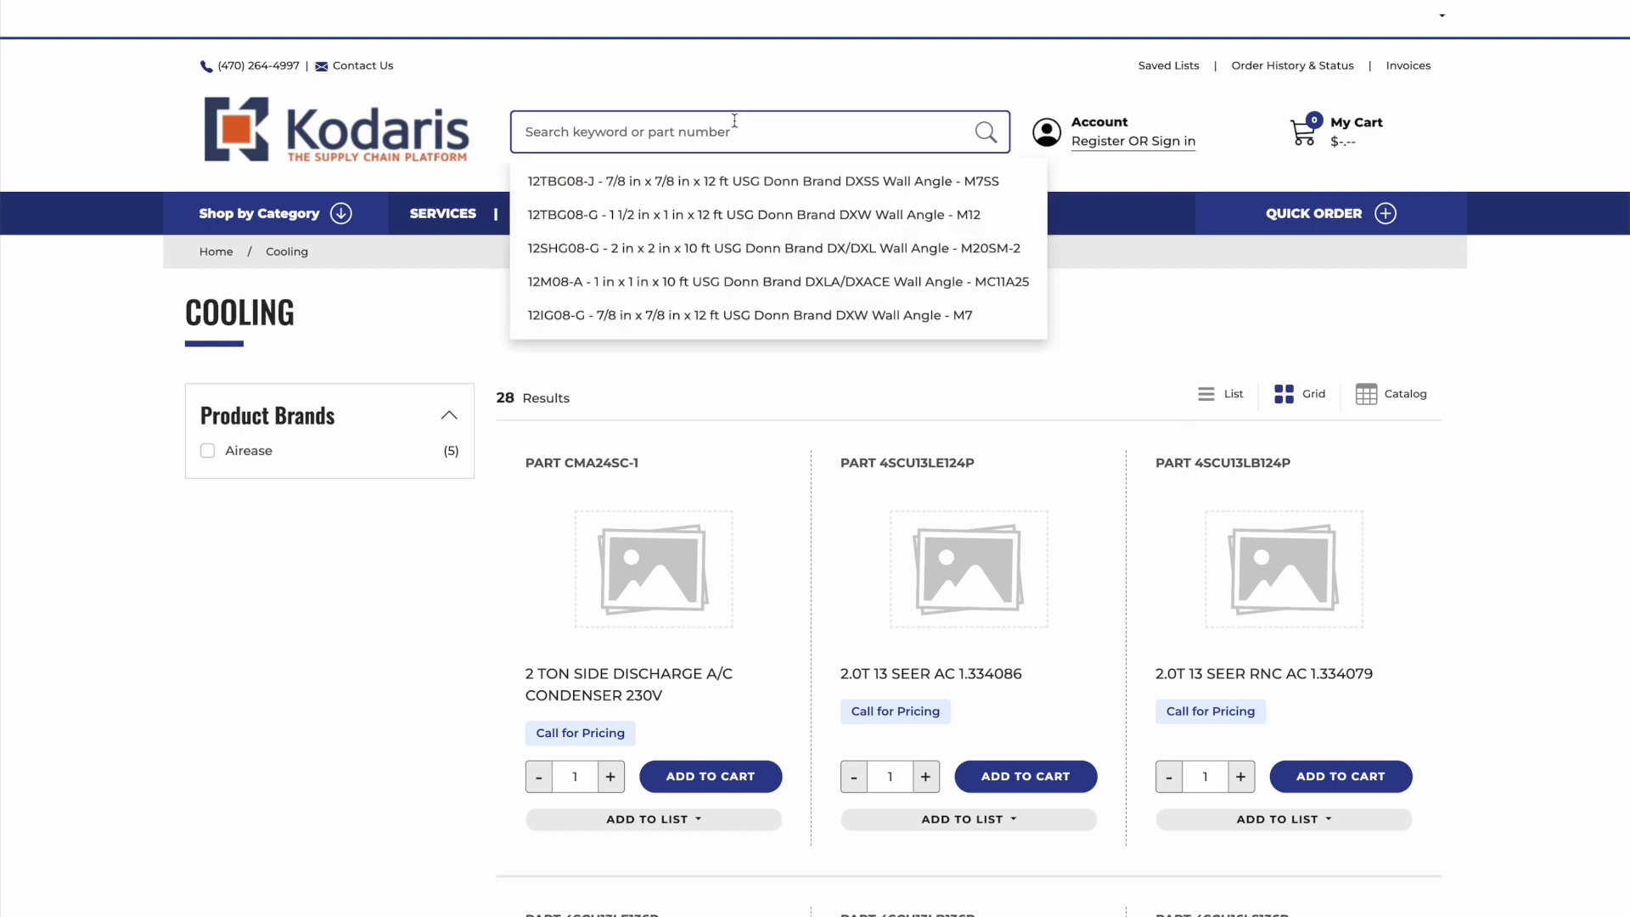
{"action": "type", "text": "*"}
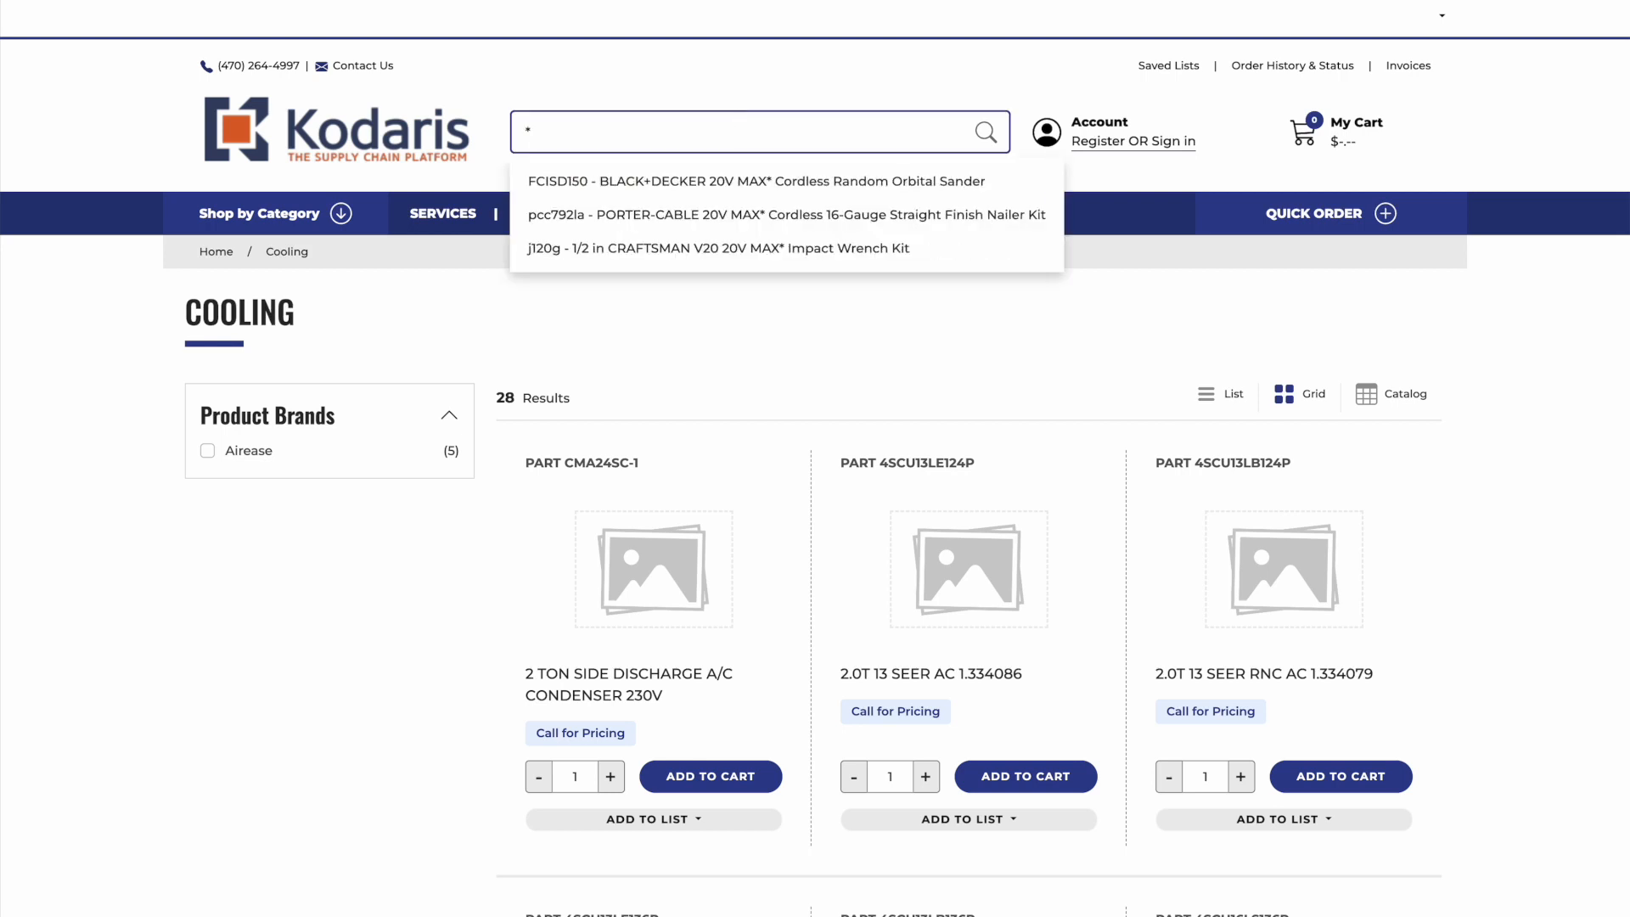
{"action": "key", "text": "Return"}
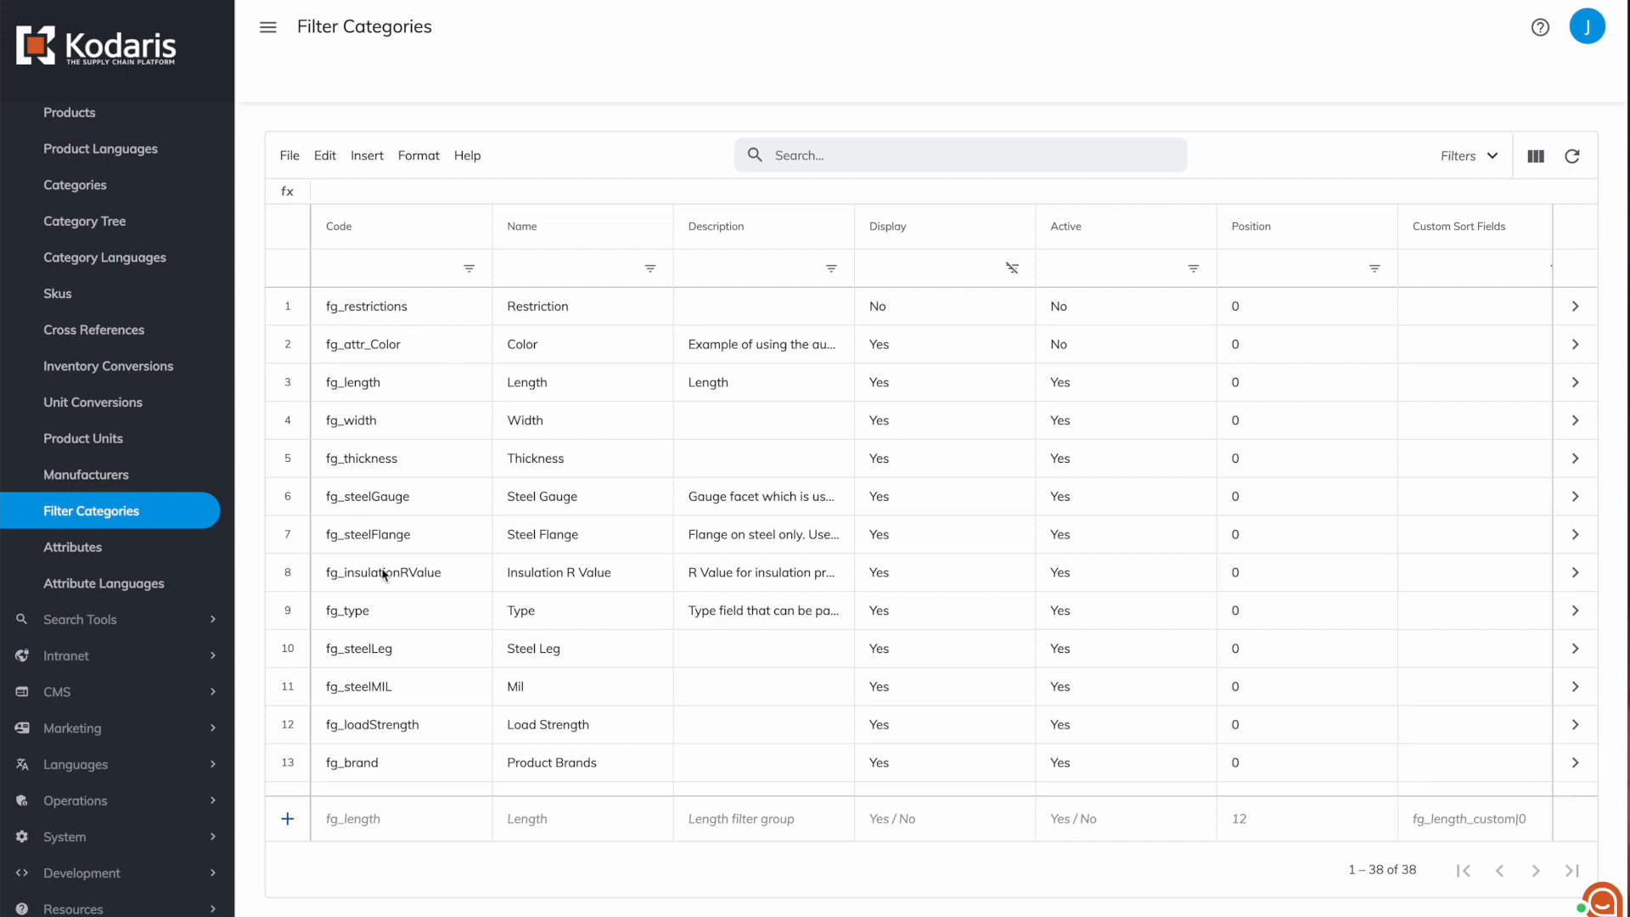
Switch to the site's Filter Categories list, open and close the fg_length details, and look through the imported categories.
{"action": "left_click", "coordinate": [287, 386]}
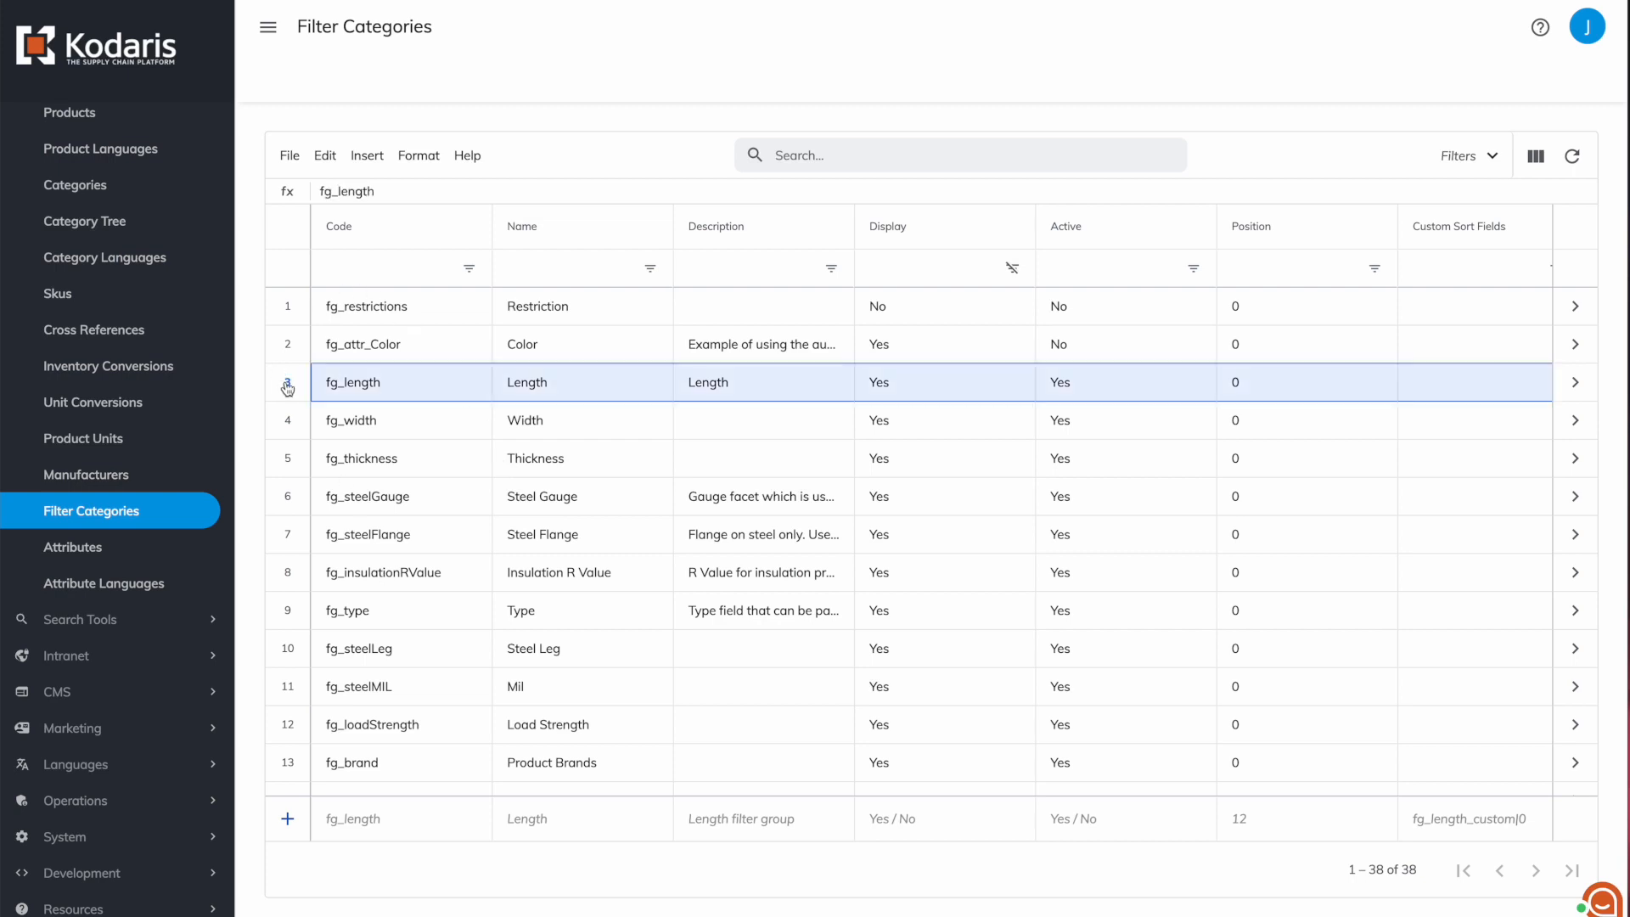
{"action": "left_click", "coordinate": [282, 428]}
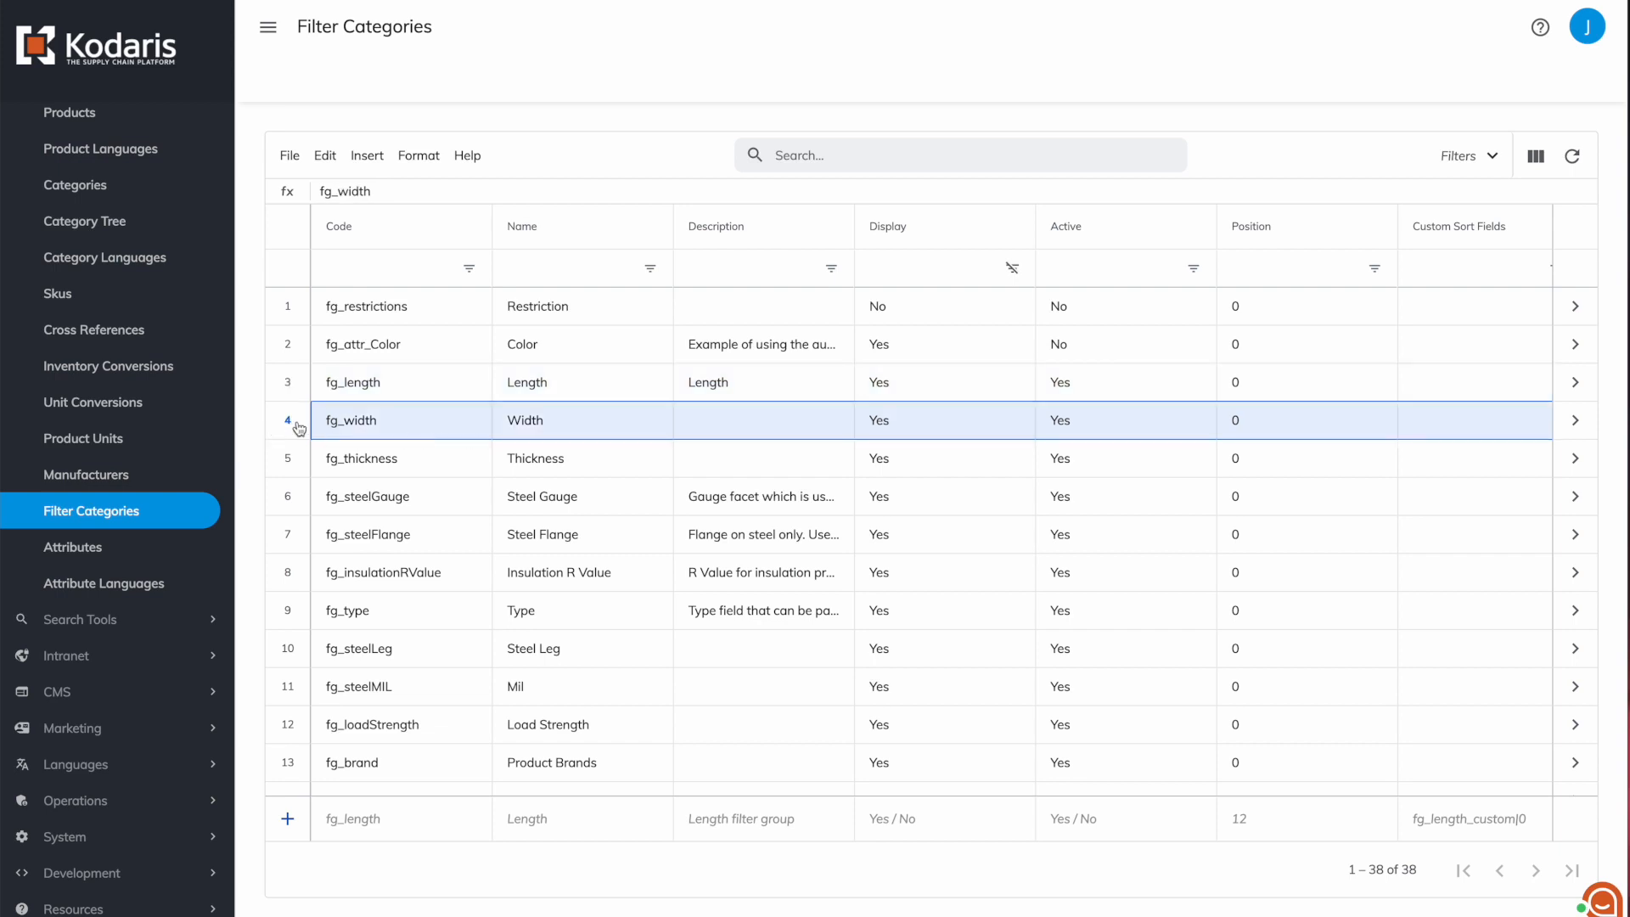
{"action": "left_click", "coordinate": [1574, 384]}
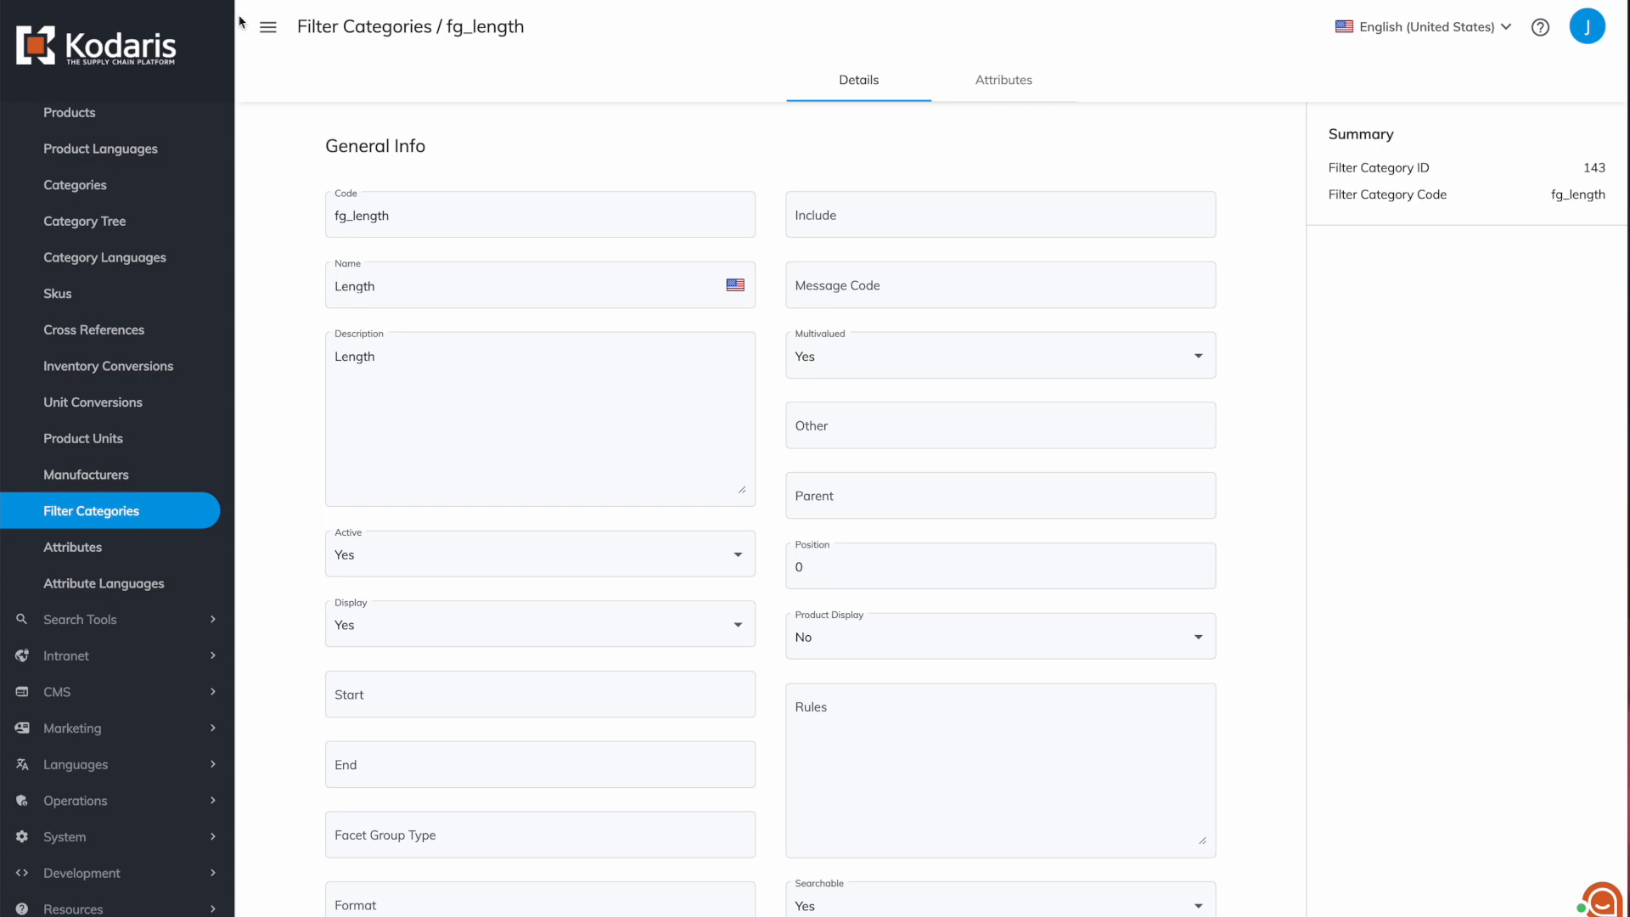
{"action": "left_click", "coordinate": [378, 32]}
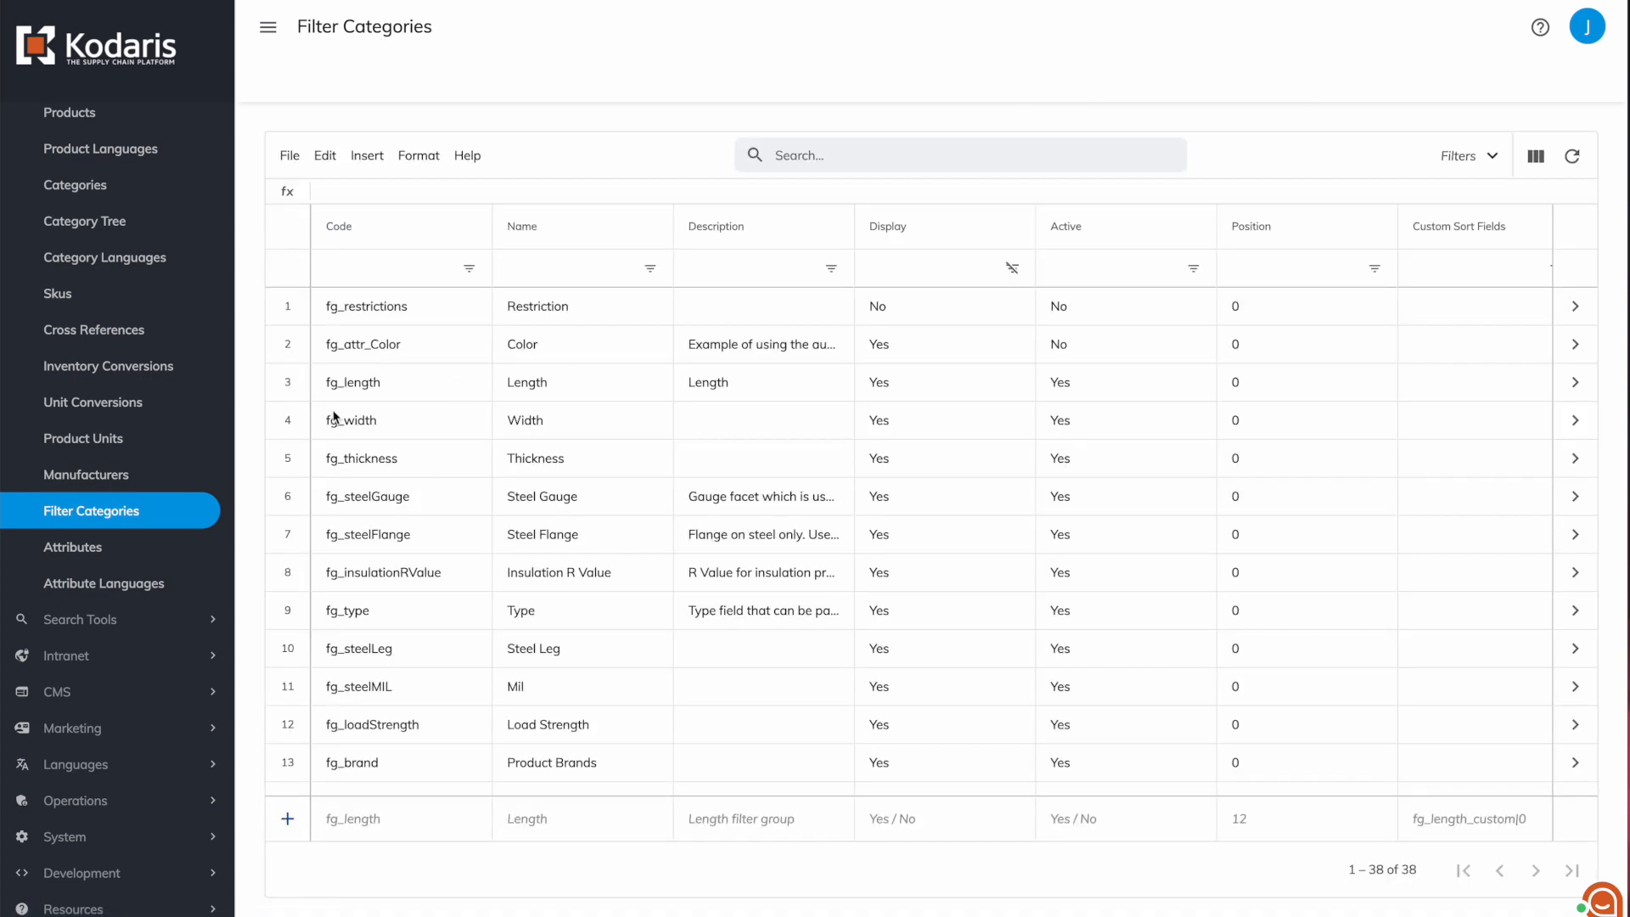
{"action": "left_click", "coordinate": [298, 339]}
{"action": "scroll", "coordinate": [292, 339], "scroll_direction": "down", "scroll_amount": 5}
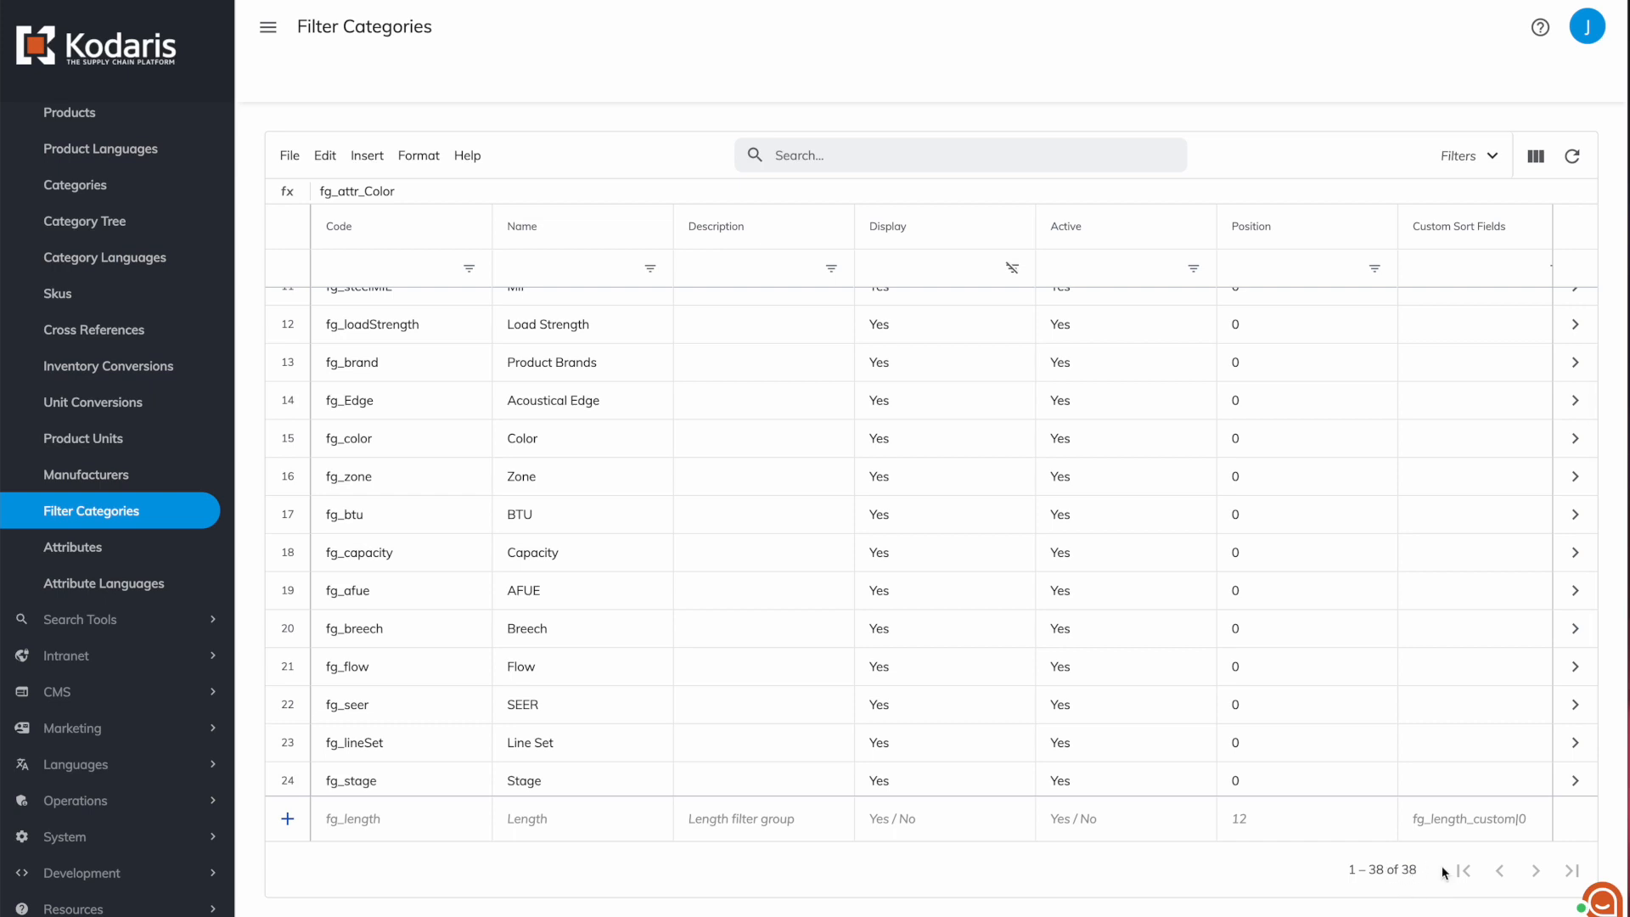
{"action": "scroll", "coordinate": [976, 538], "scroll_direction": "up", "scroll_amount": 5}
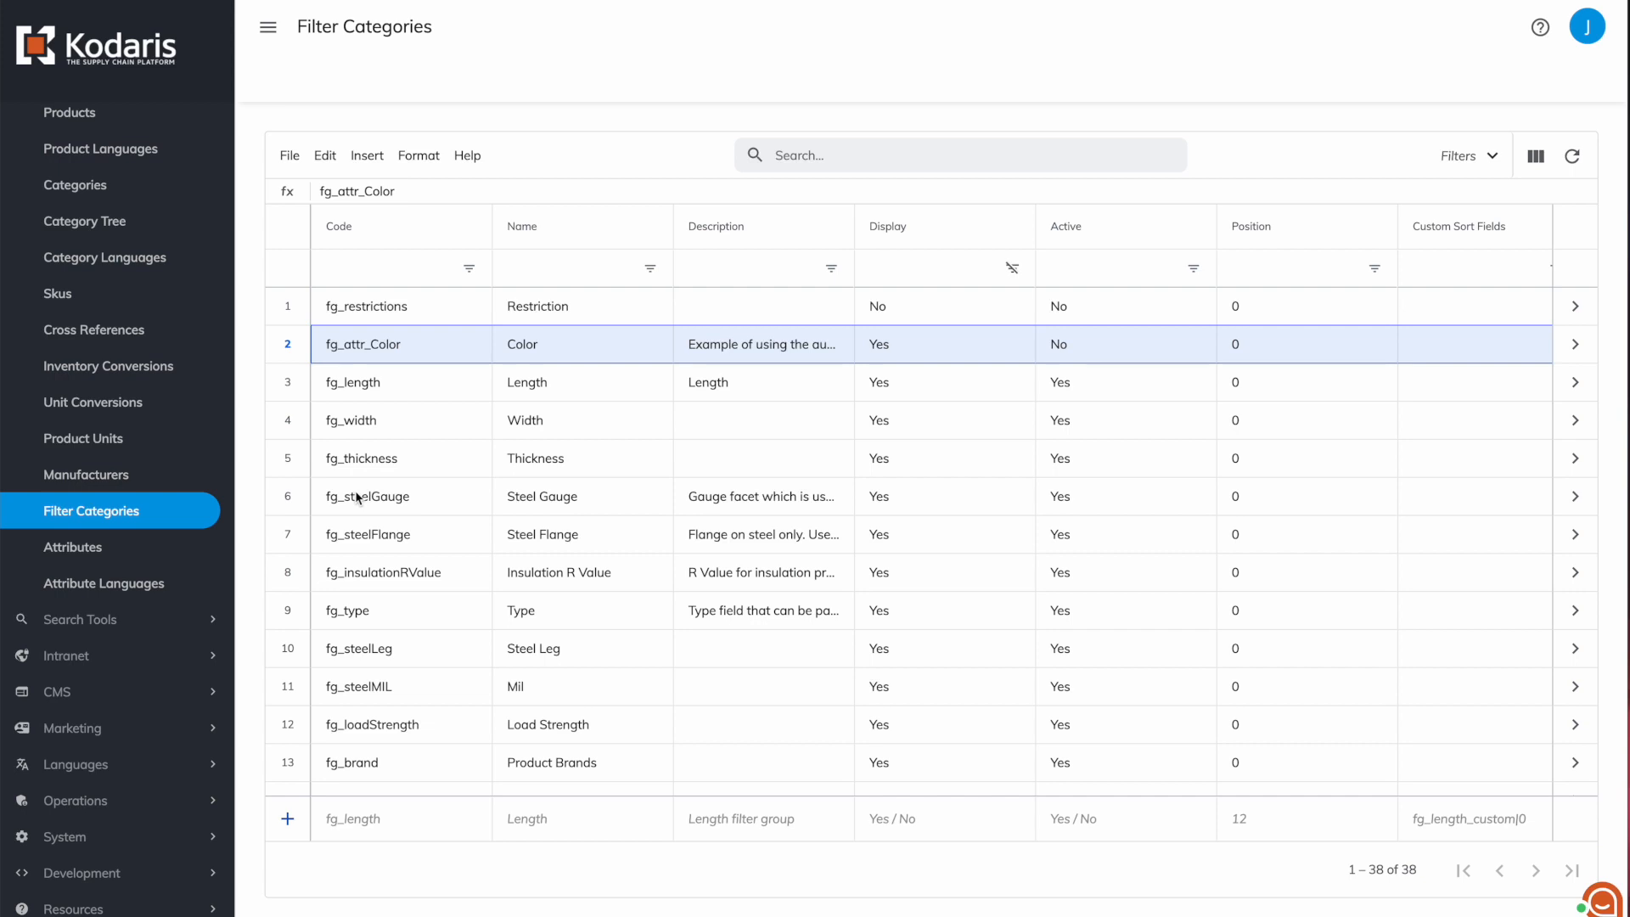
Open the Attributes list and look through the attributes loaded so far.
{"action": "left_click", "coordinate": [66, 550]}
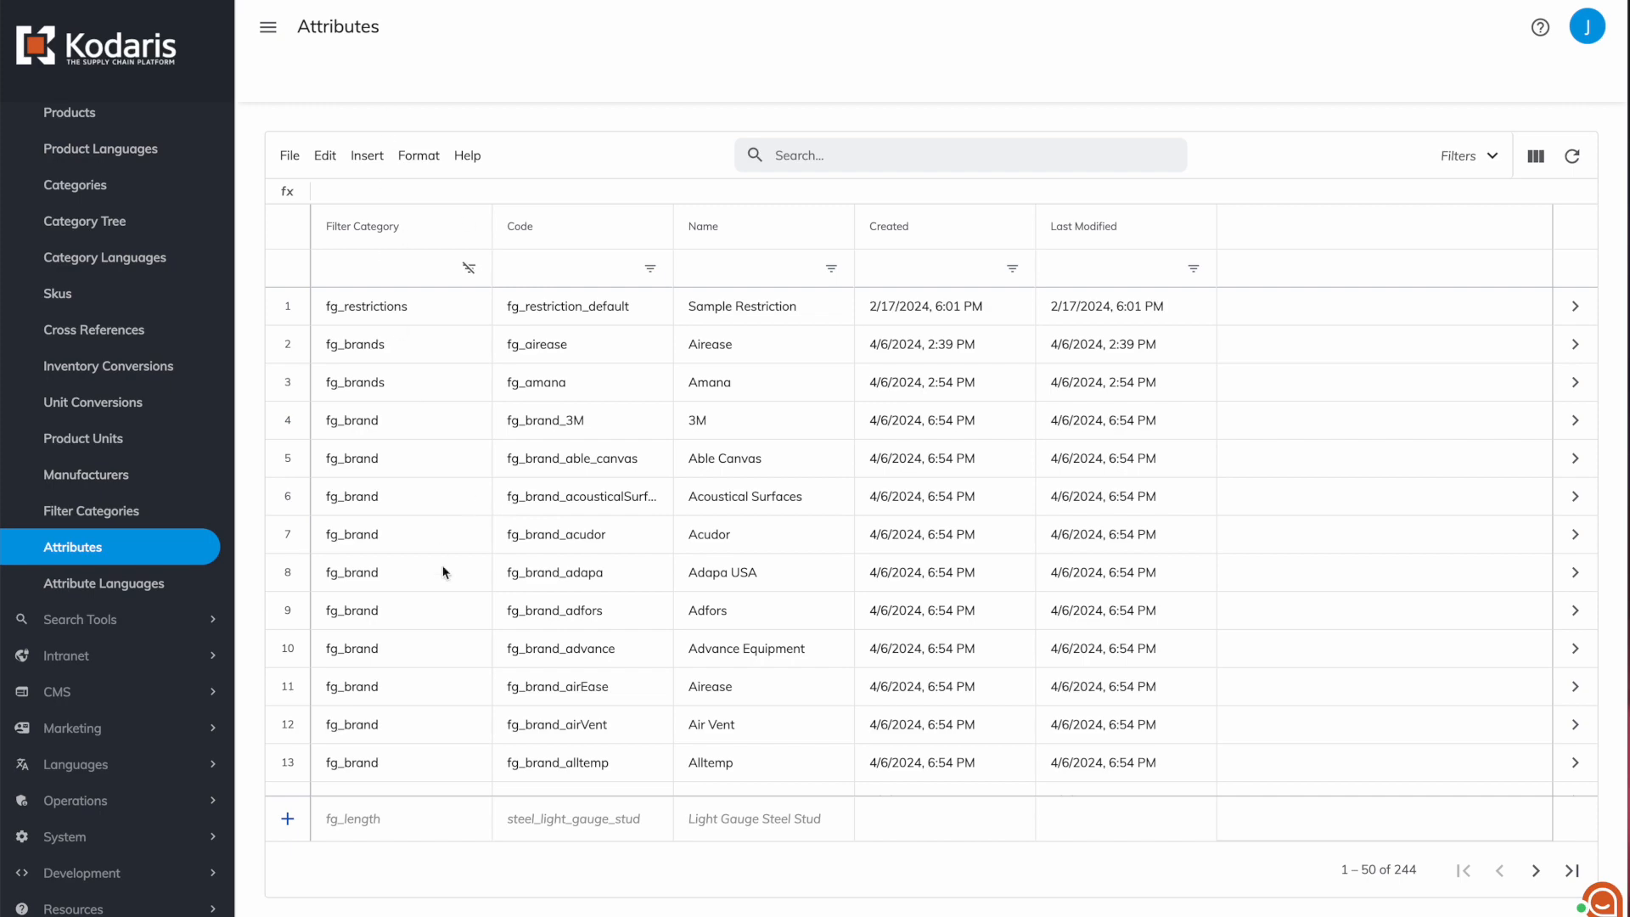
{"action": "scroll", "coordinate": [443, 569], "scroll_direction": "down", "scroll_amount": 15}
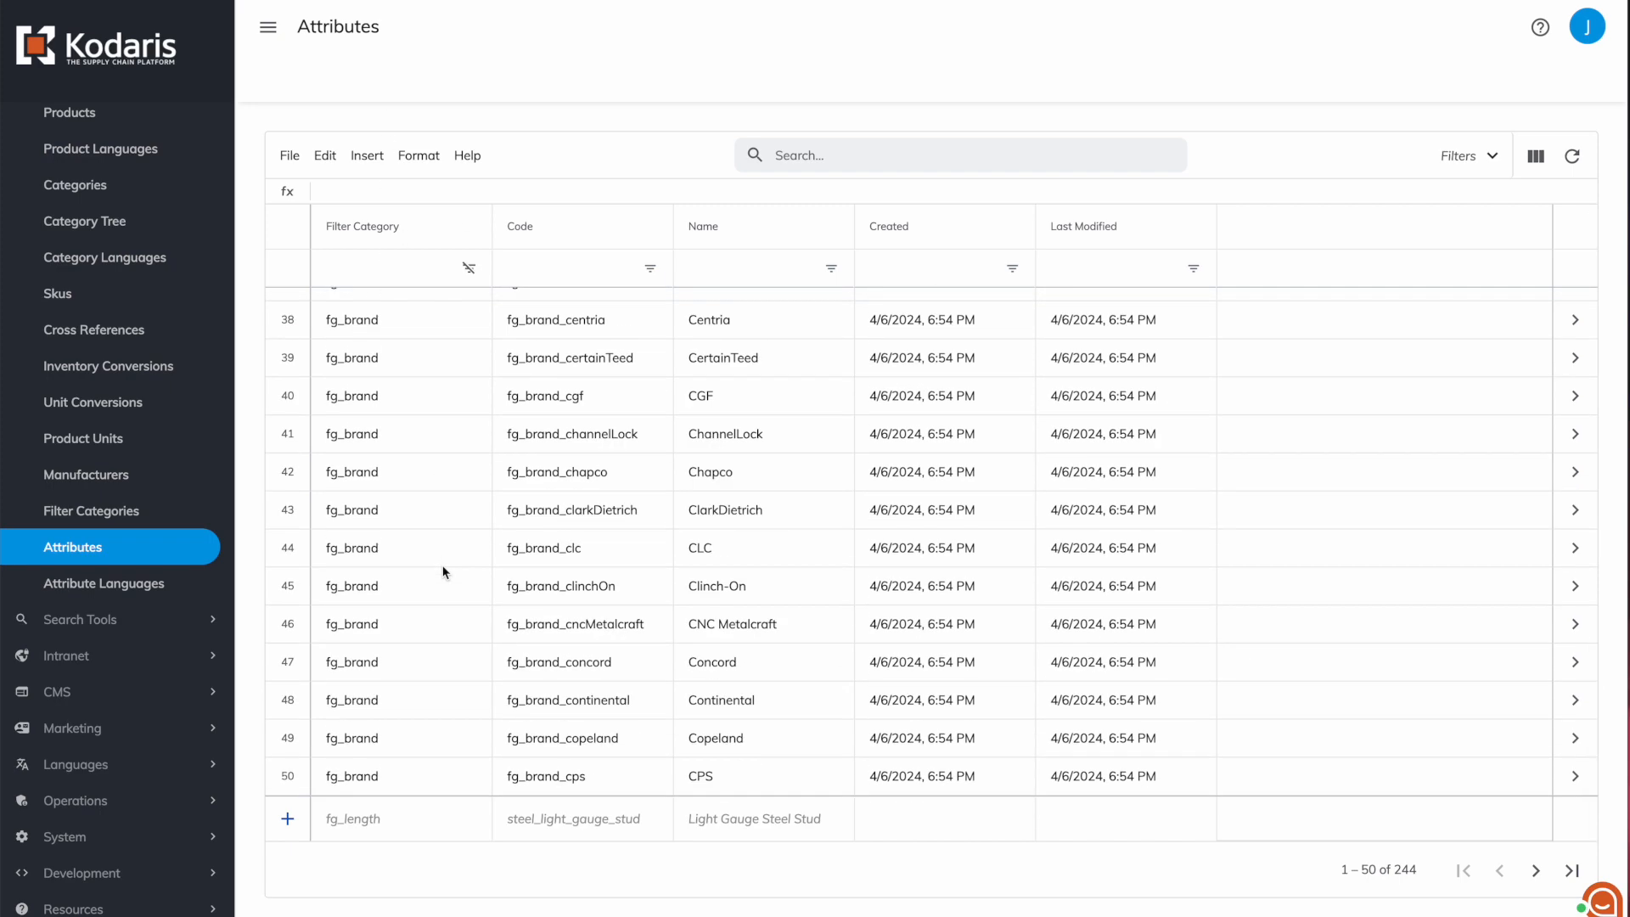
{"action": "scroll", "coordinate": [443, 572], "scroll_direction": "up", "scroll_amount": 15}
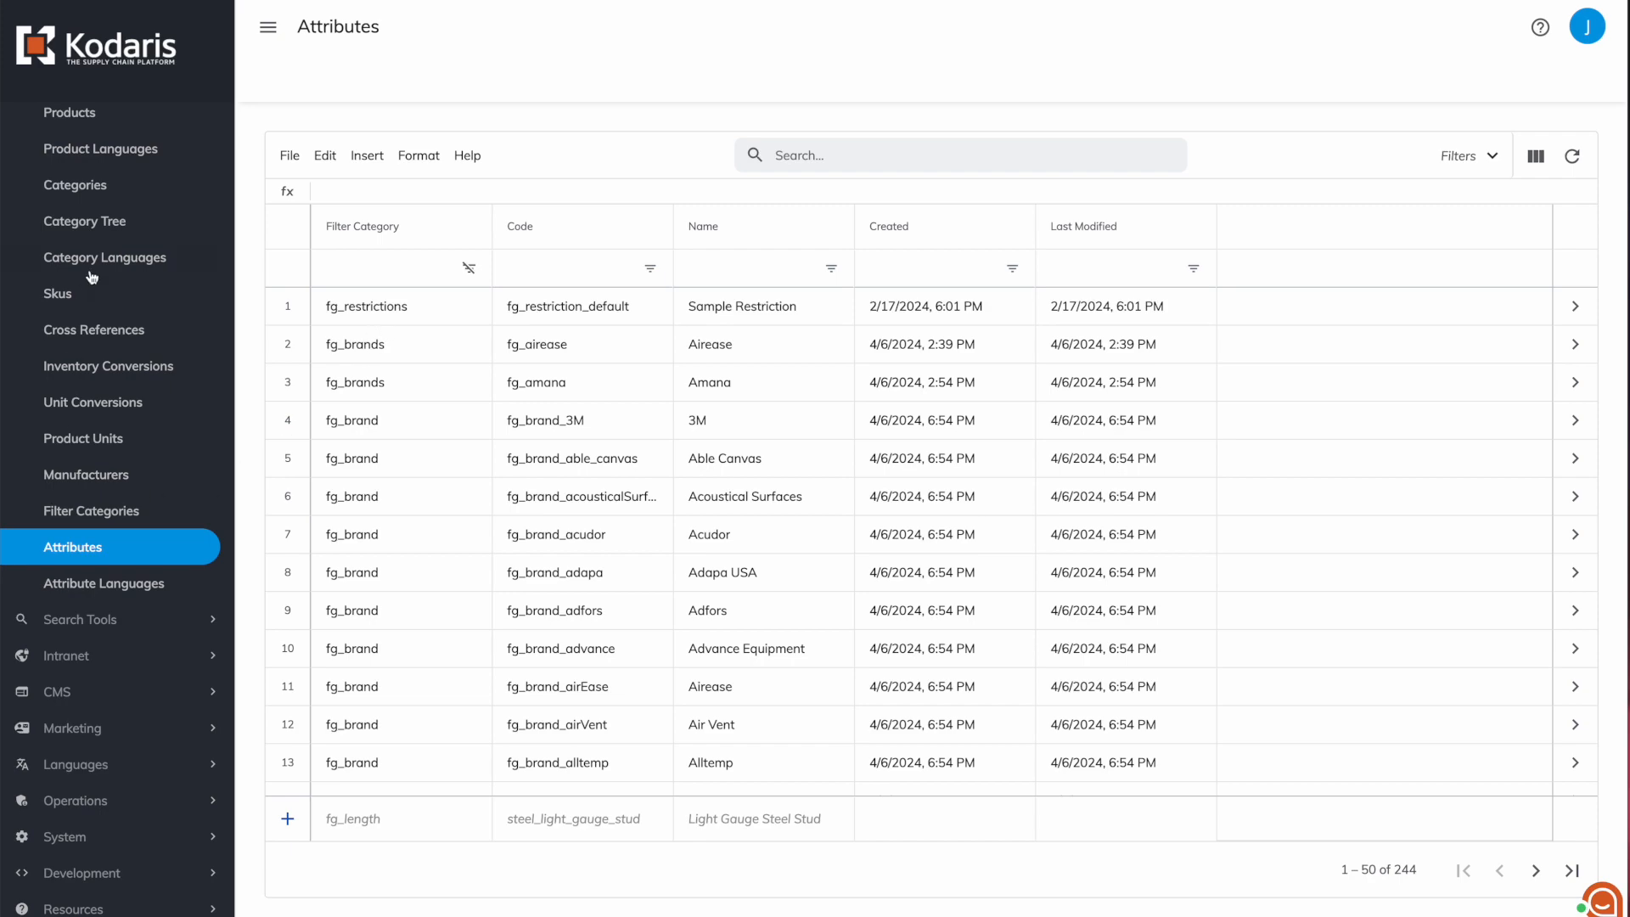
Return to the storefront and compare its filters with the Product Brands, SEER and Capacity filters on the reference store's Cooling page.
{"action": "key", "text": "ctrl+Right"}
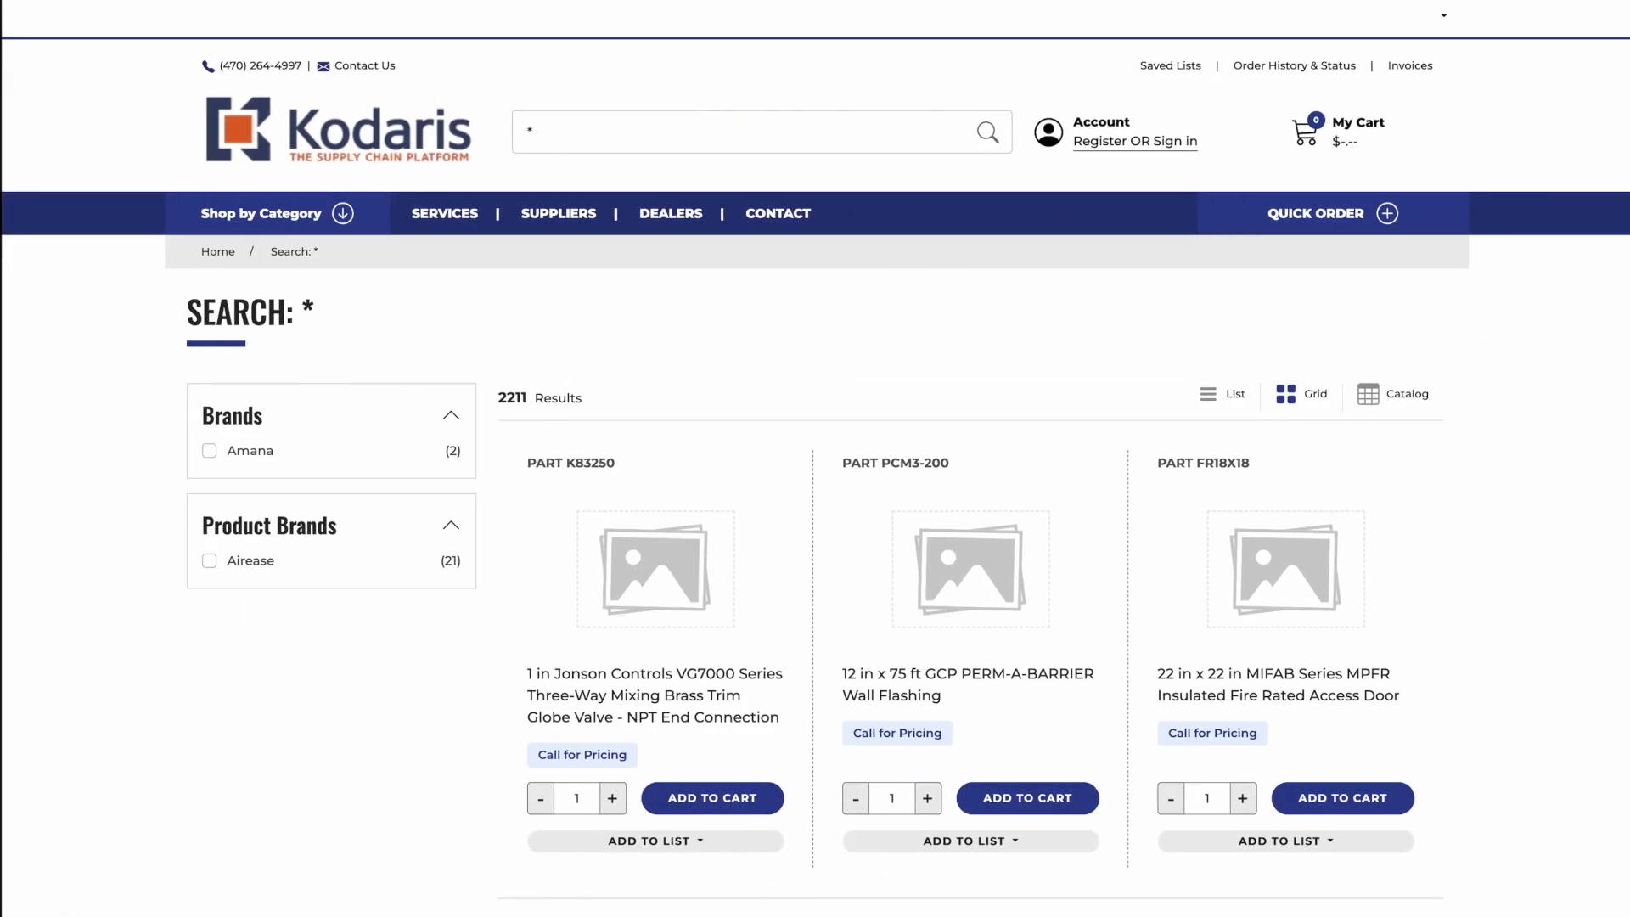
{"action": "key", "text": "ctrl+Tab"}
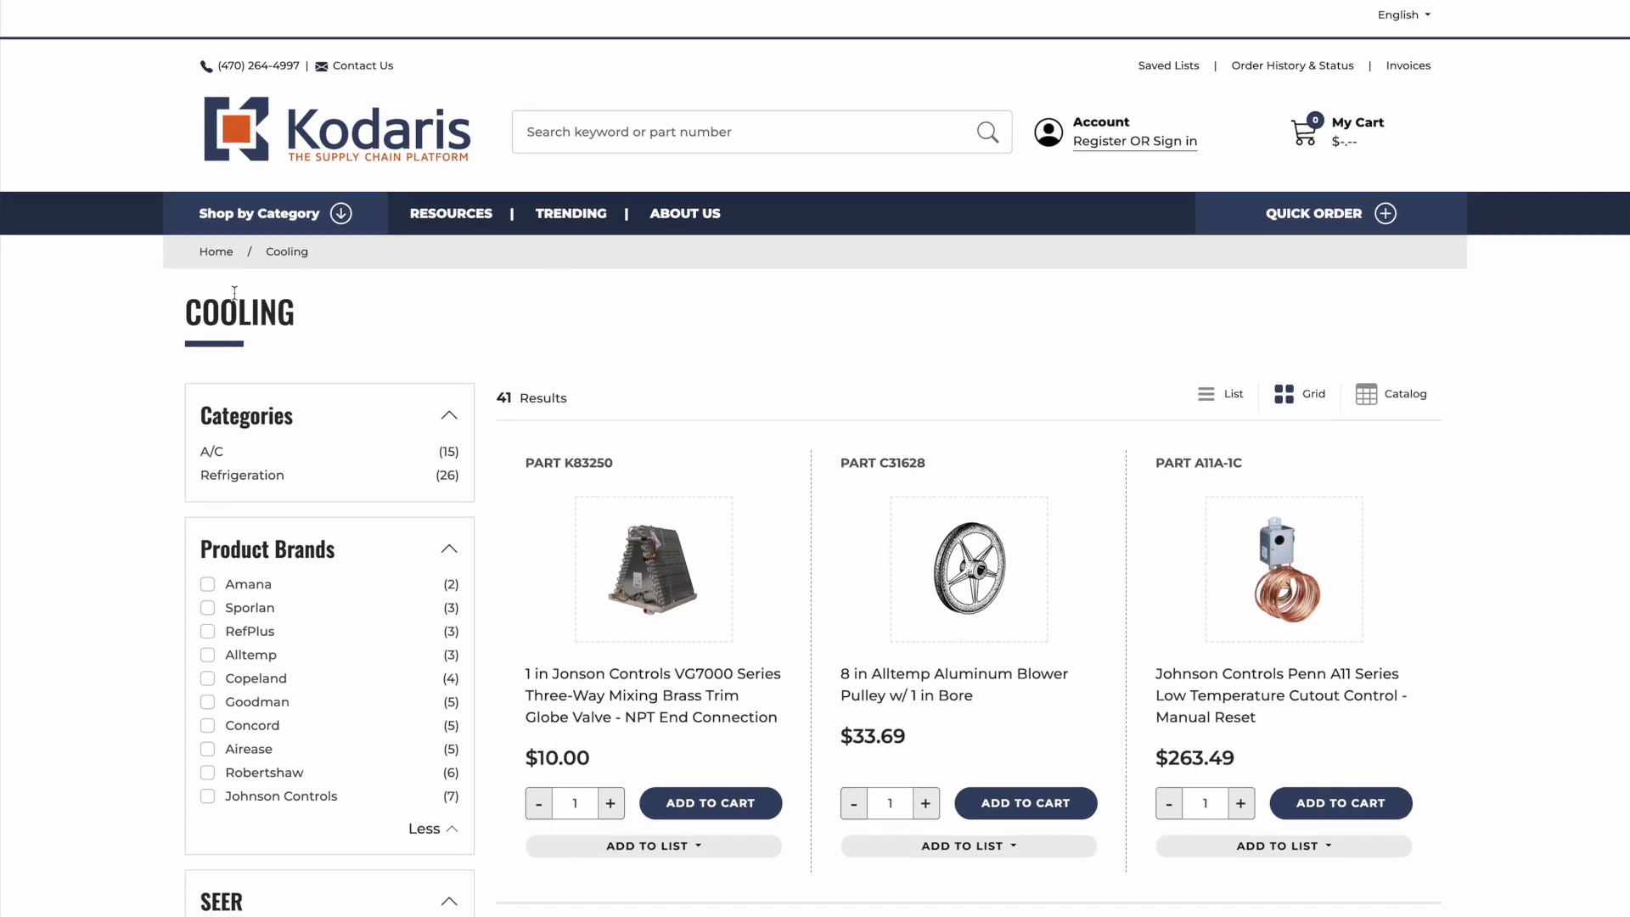
{"action": "scroll", "coordinate": [233, 265], "scroll_direction": "down", "scroll_amount": 5}
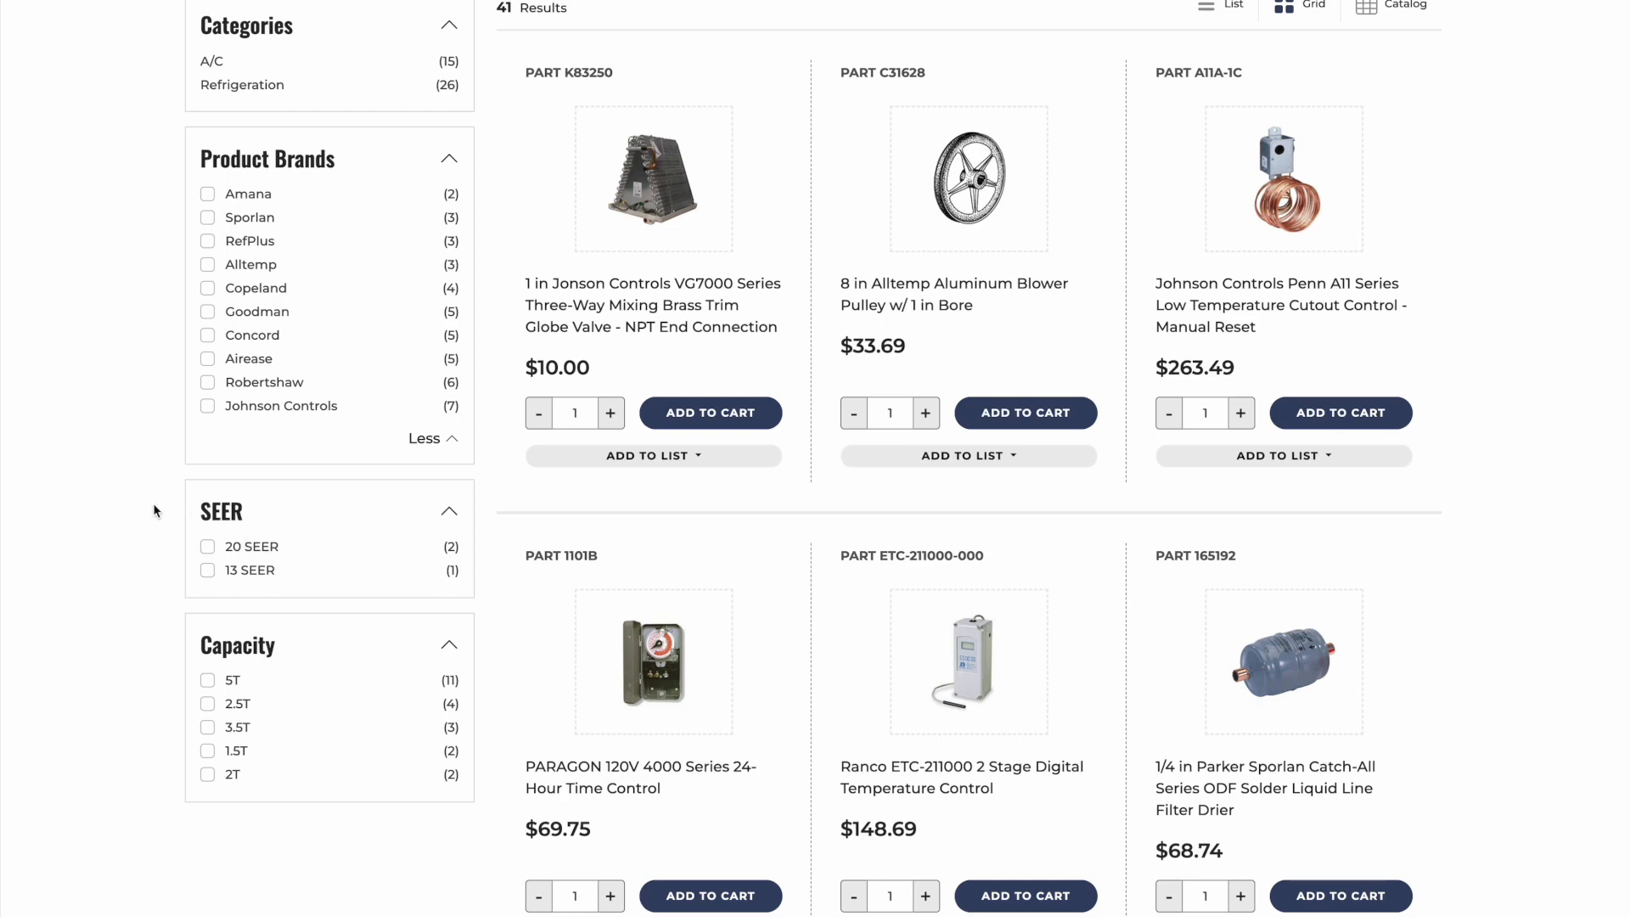
{"action": "scroll", "coordinate": [153, 510], "scroll_direction": "up", "scroll_amount": 3}
{"action": "scroll", "coordinate": [153, 510], "scroll_direction": "down", "scroll_amount": 4}
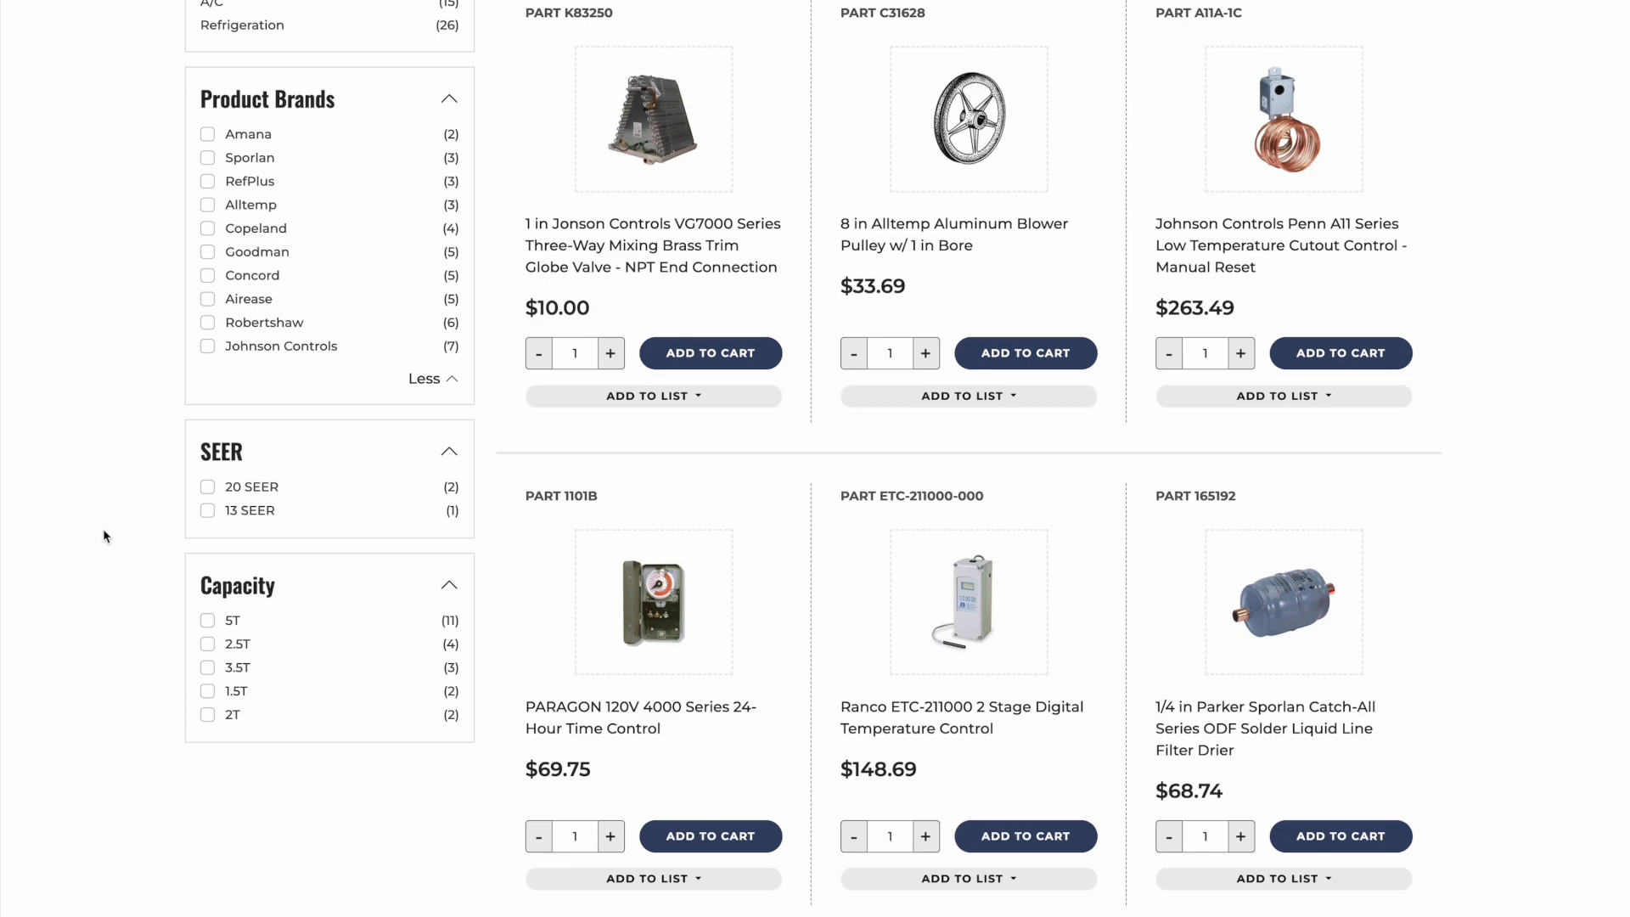
{"action": "scroll", "coordinate": [103, 528], "scroll_direction": "up", "scroll_amount": 3}
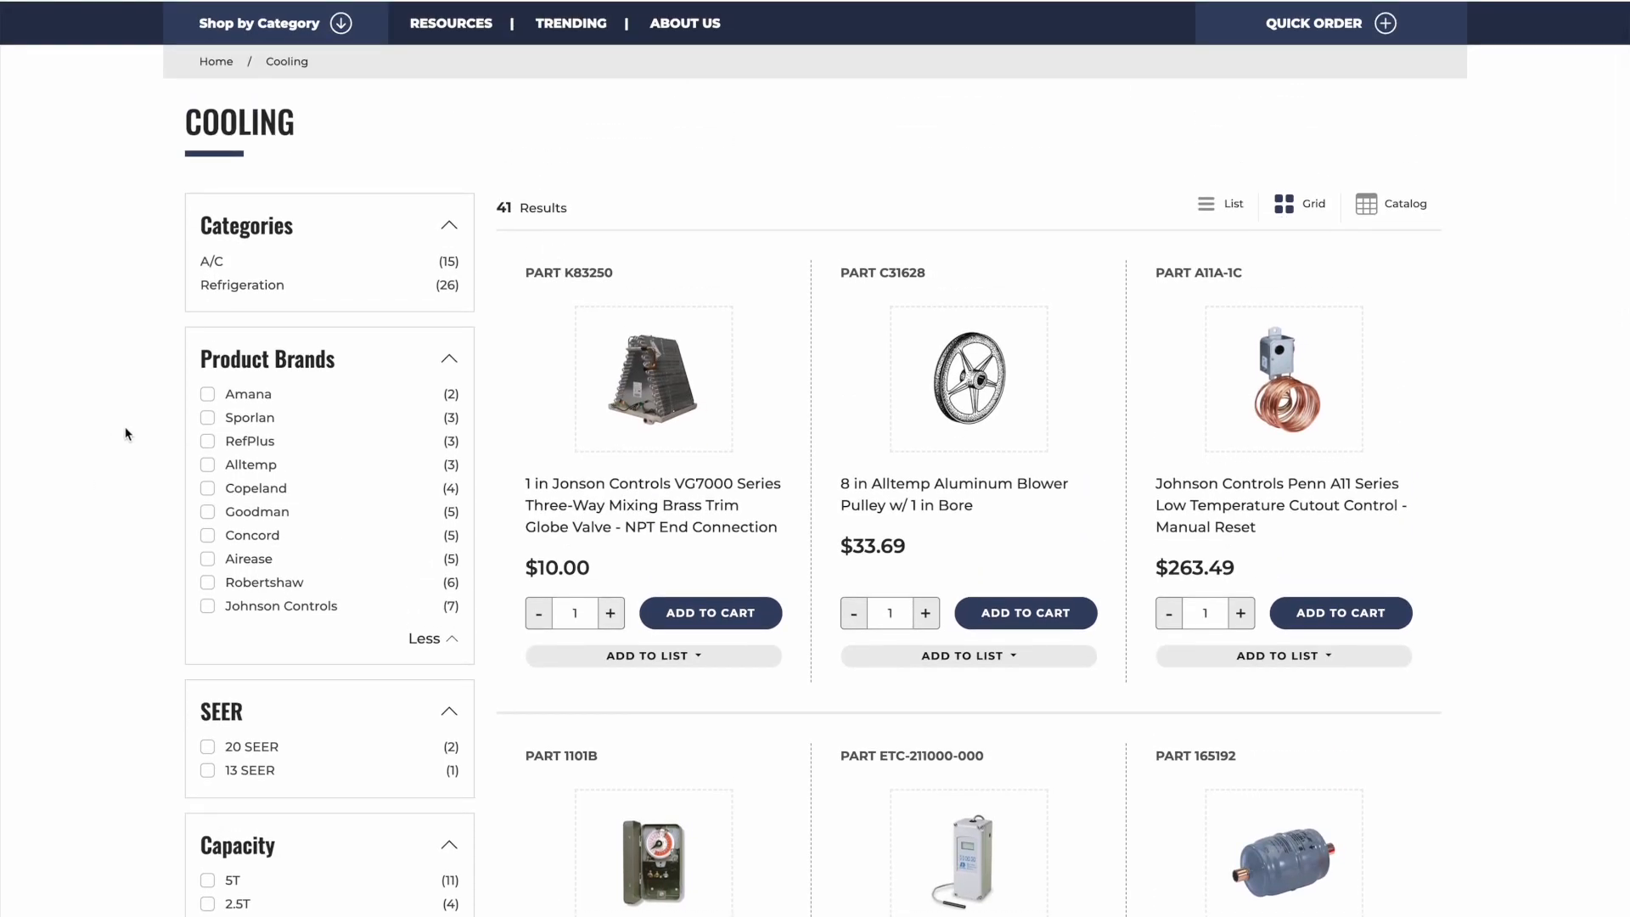
Switch to the reference site's admin, open its Attributes list and export all attributes to a file named "attributes".
{"action": "key", "text": "ctrl+Left"}
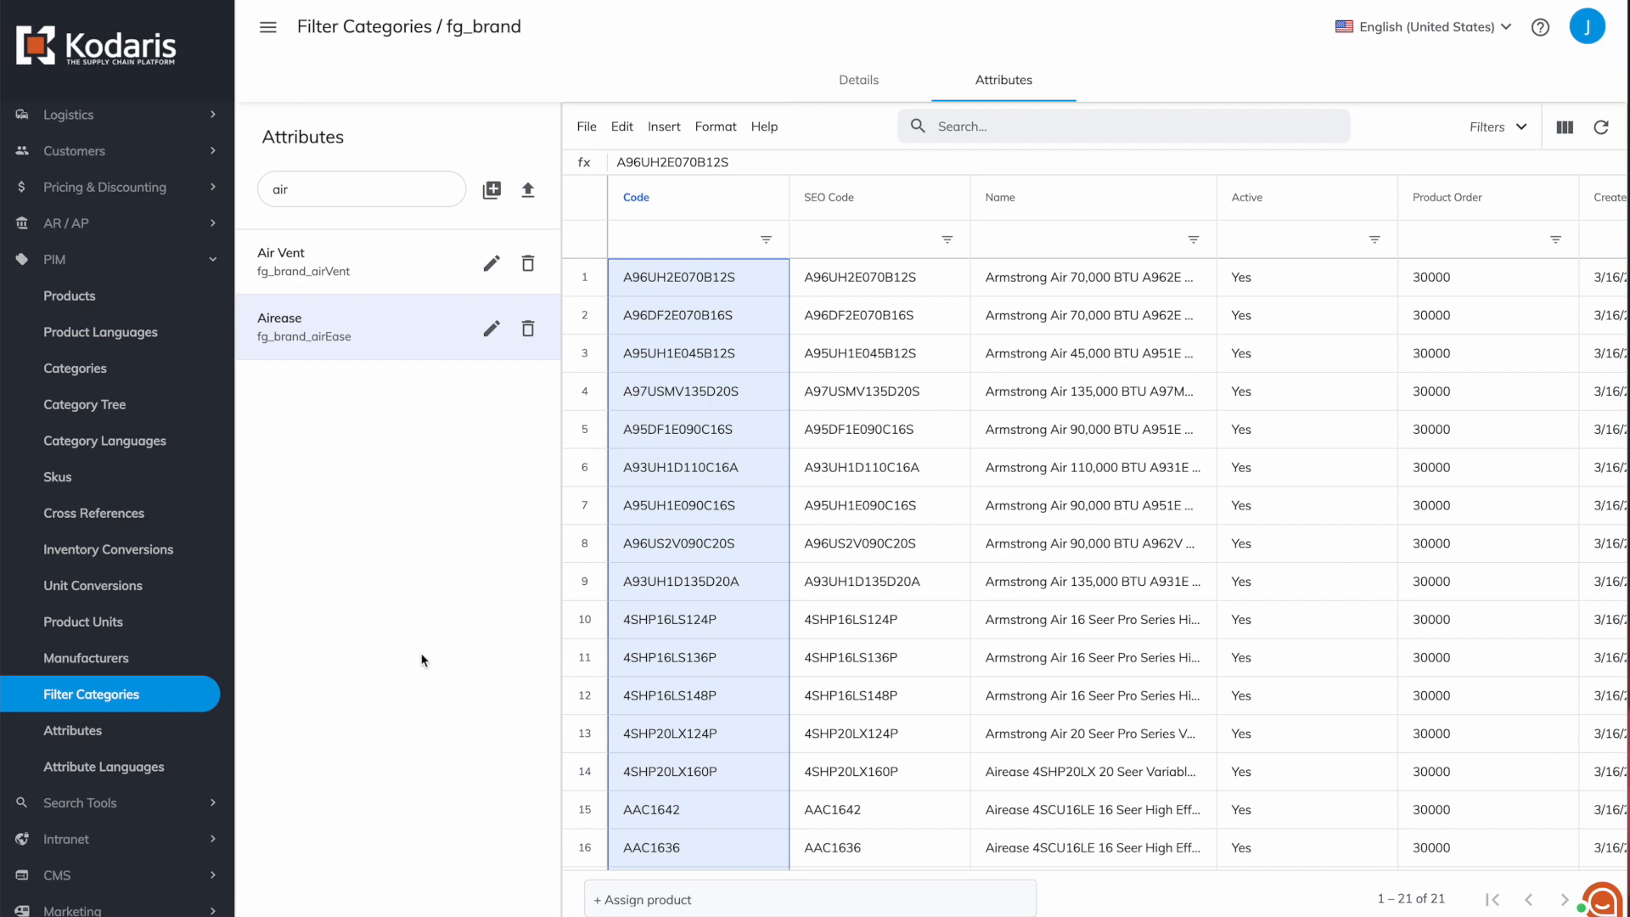
{"action": "left_click", "coordinate": [90, 733]}
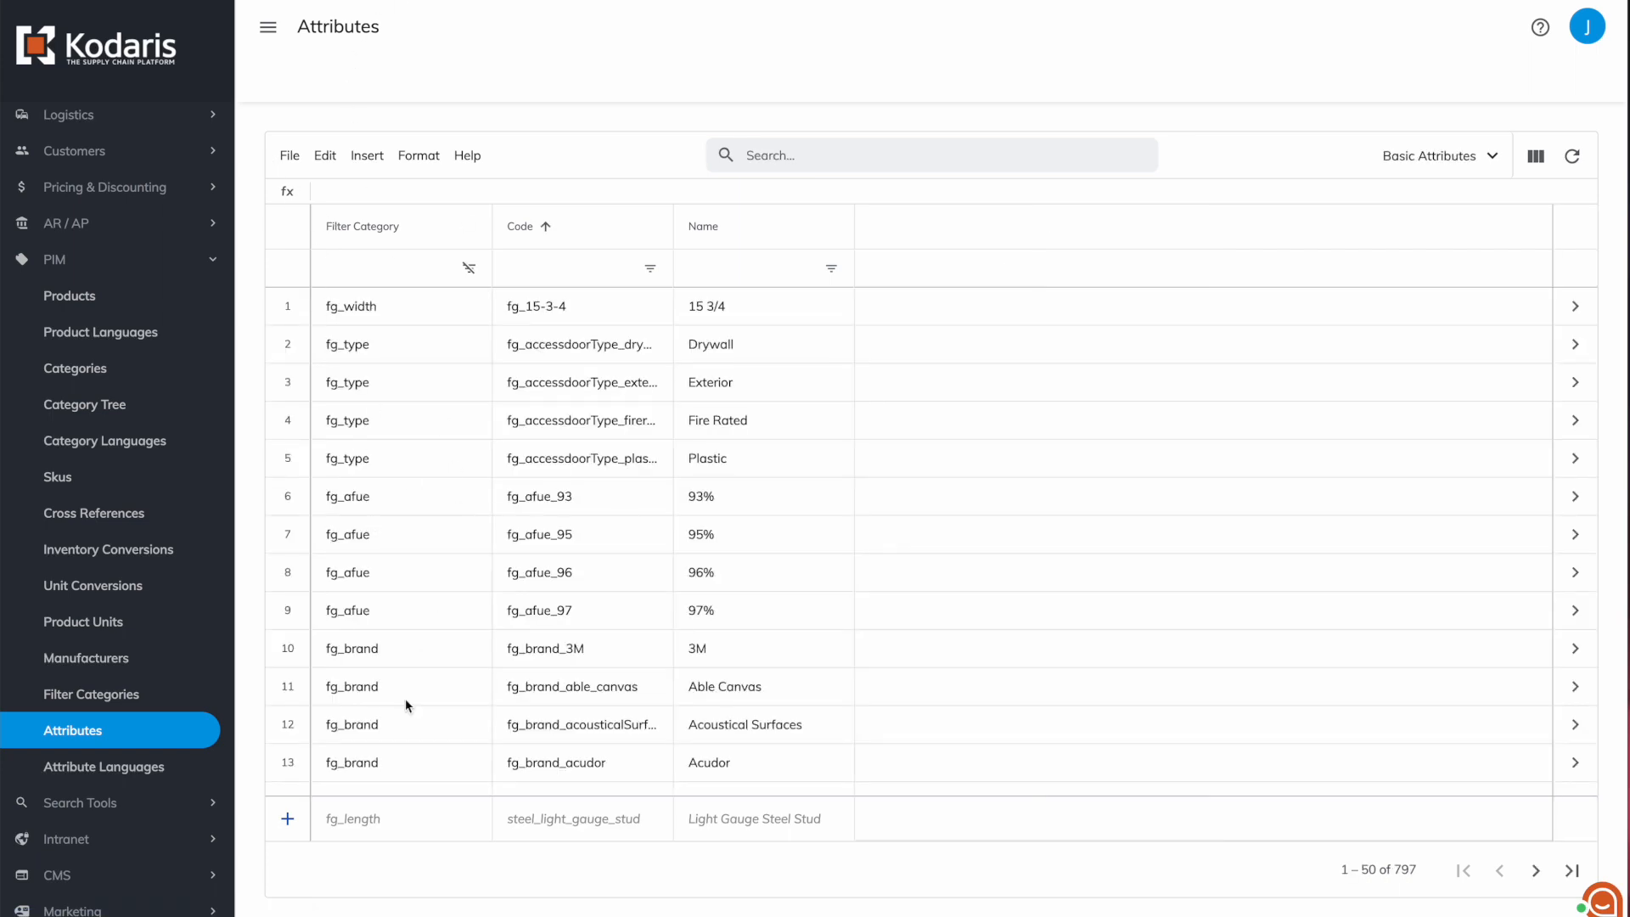
{"action": "left_click", "coordinate": [290, 159]}
{"action": "left_click", "coordinate": [347, 280]}
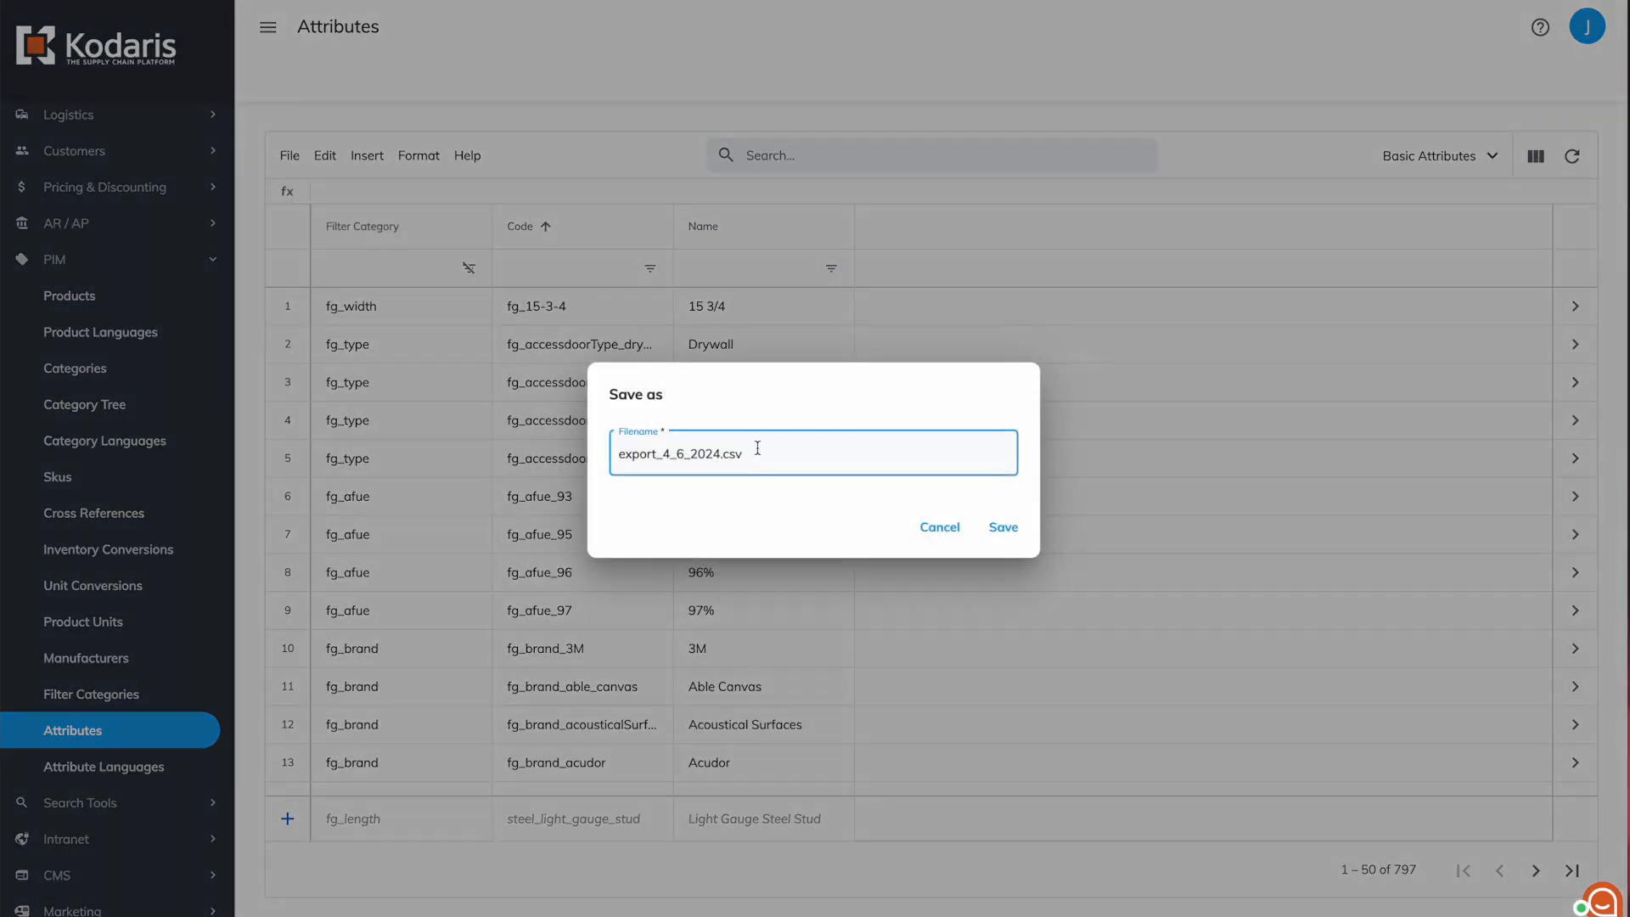
{"action": "left_click_drag", "start_coordinate": [723, 453], "coordinate": [508, 450]}
{"action": "type", "text": "attributges"}
{"action": "key", "text": "BackSpace"}
{"action": "key", "text": "BackSpace"}
{"action": "key", "text": "BackSpace"}
{"action": "type", "text": "es"}
{"action": "left_click", "coordinate": [1010, 531]}
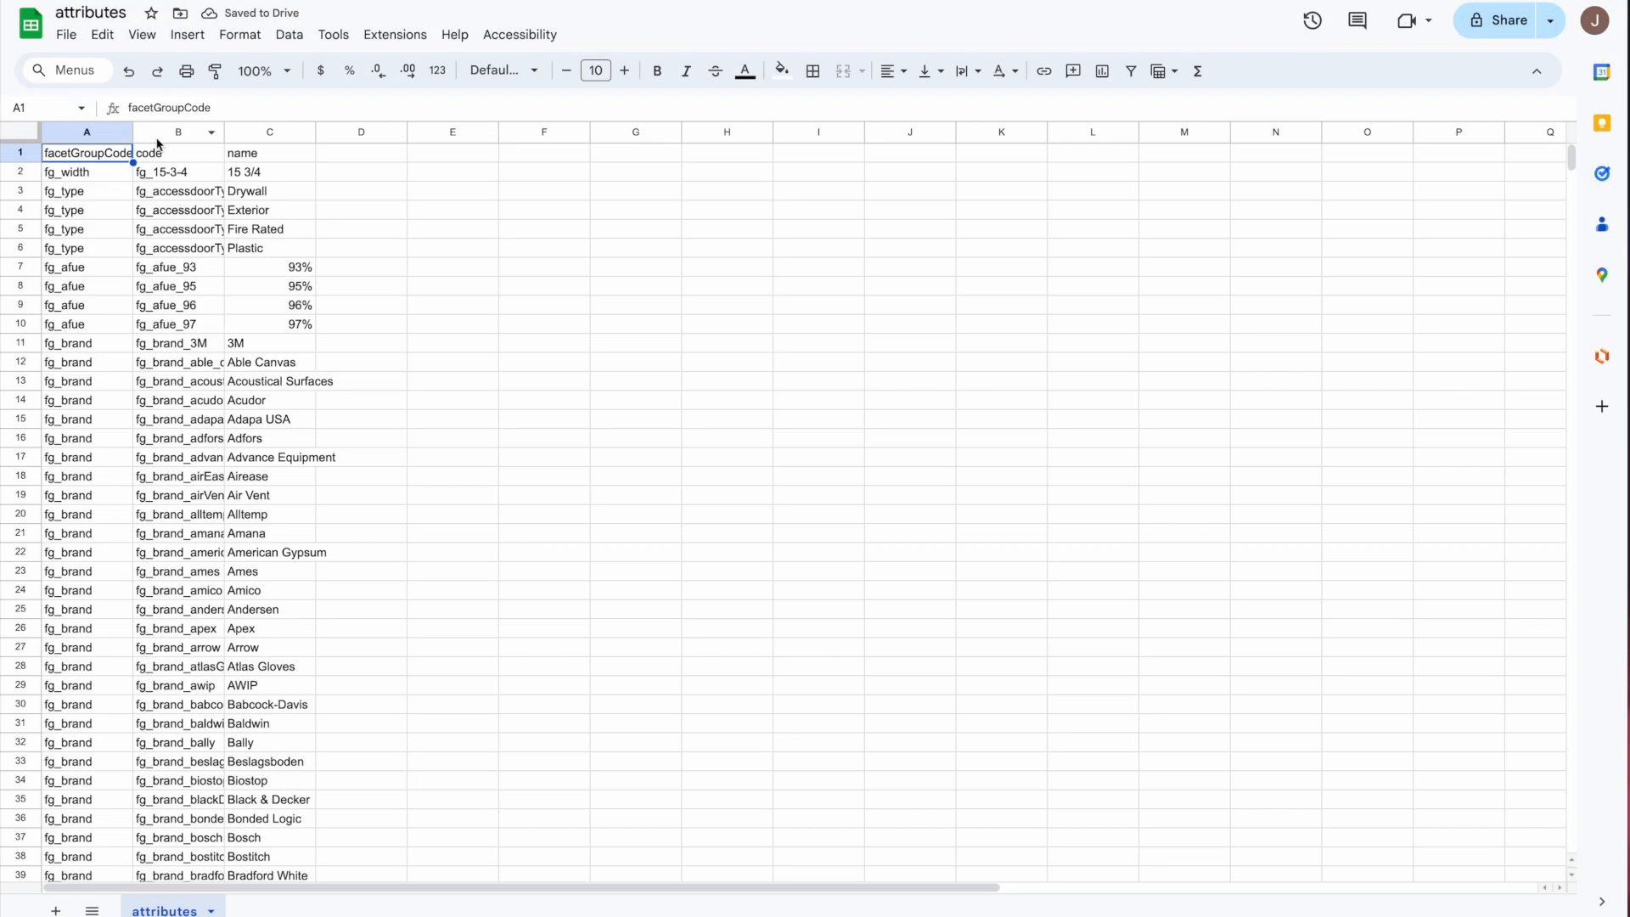
In the attributes Google Sheet, widen columns A, B and C and look through the facetGroupCode values and brand rows.
{"action": "left_click_drag", "start_coordinate": [132, 131], "coordinate": [535, 131]}
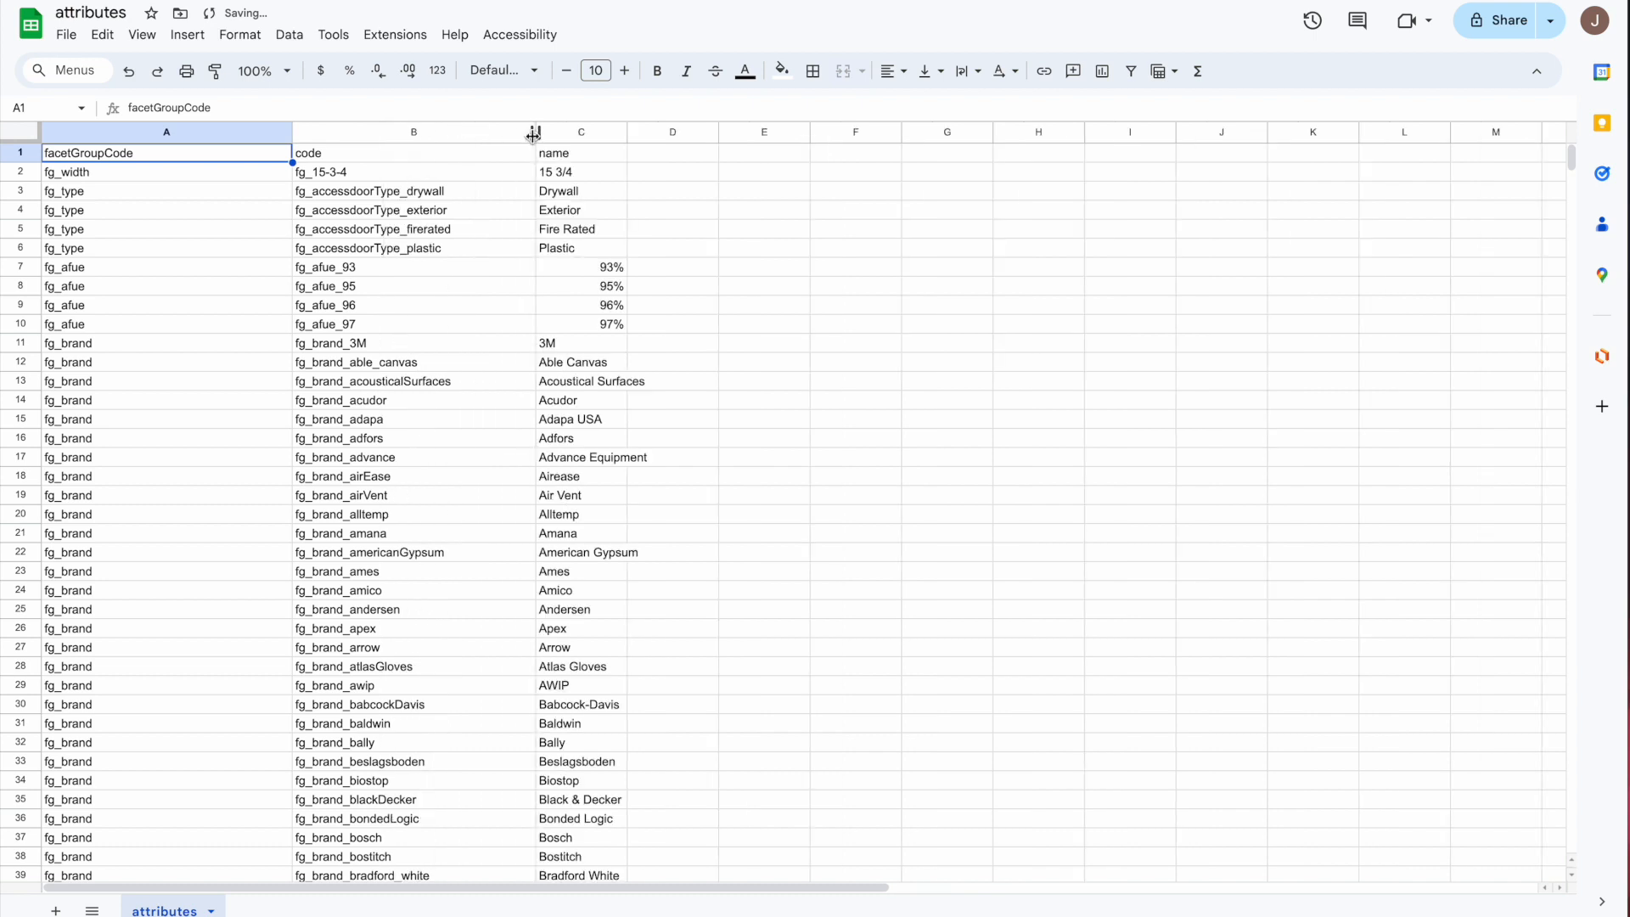
{"action": "left_click", "coordinate": [100, 133]}
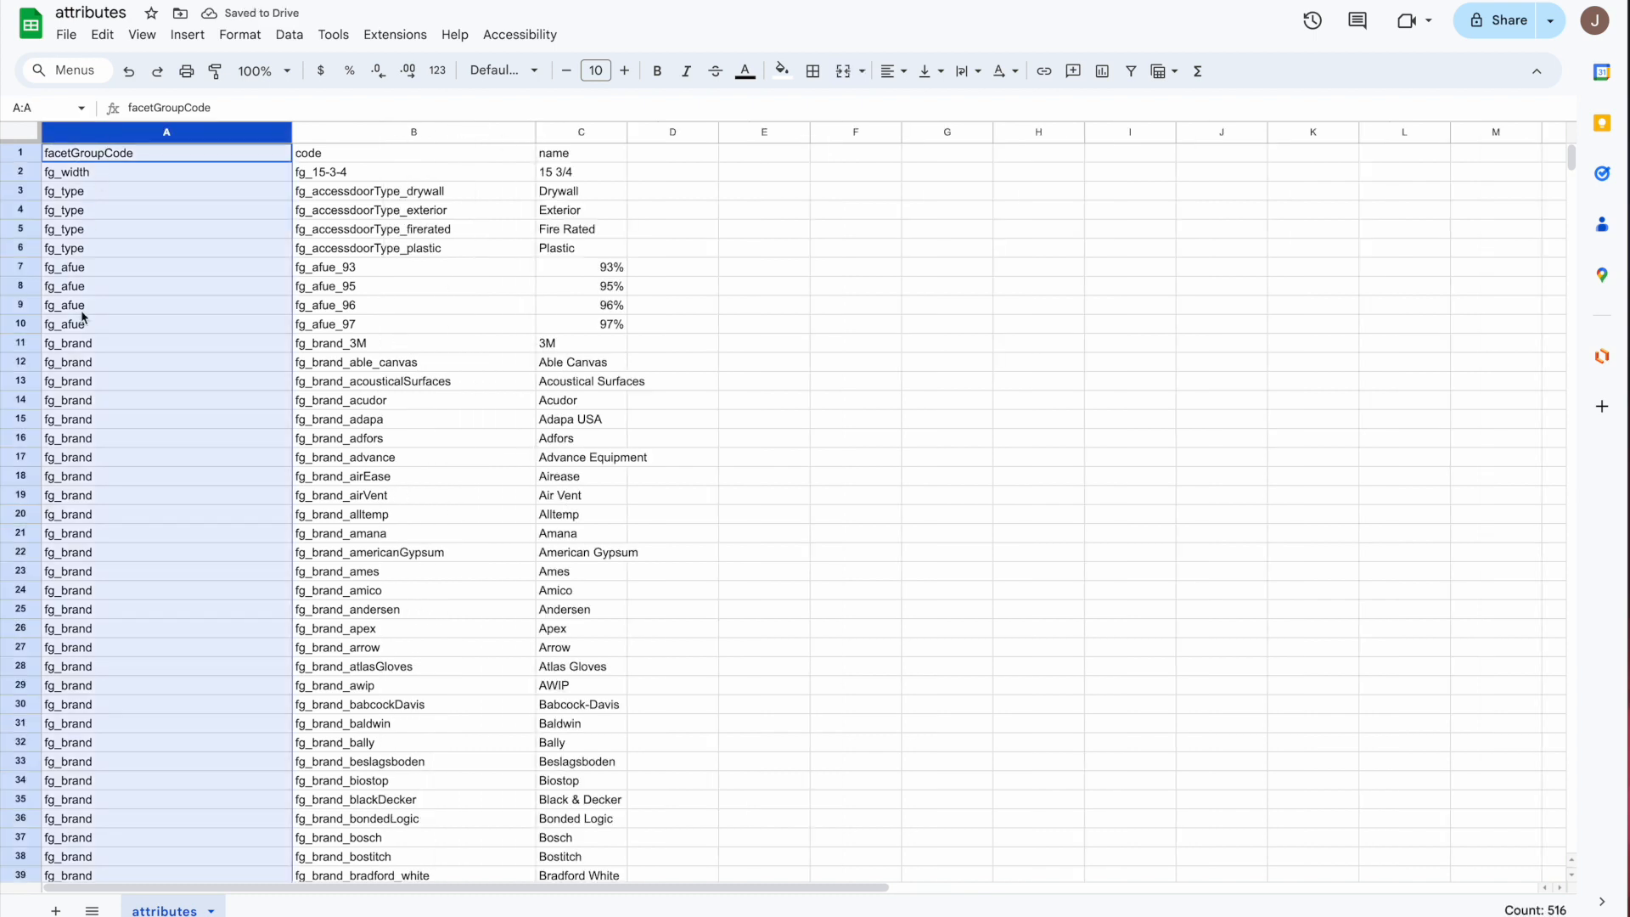
{"action": "left_click", "coordinate": [130, 286]}
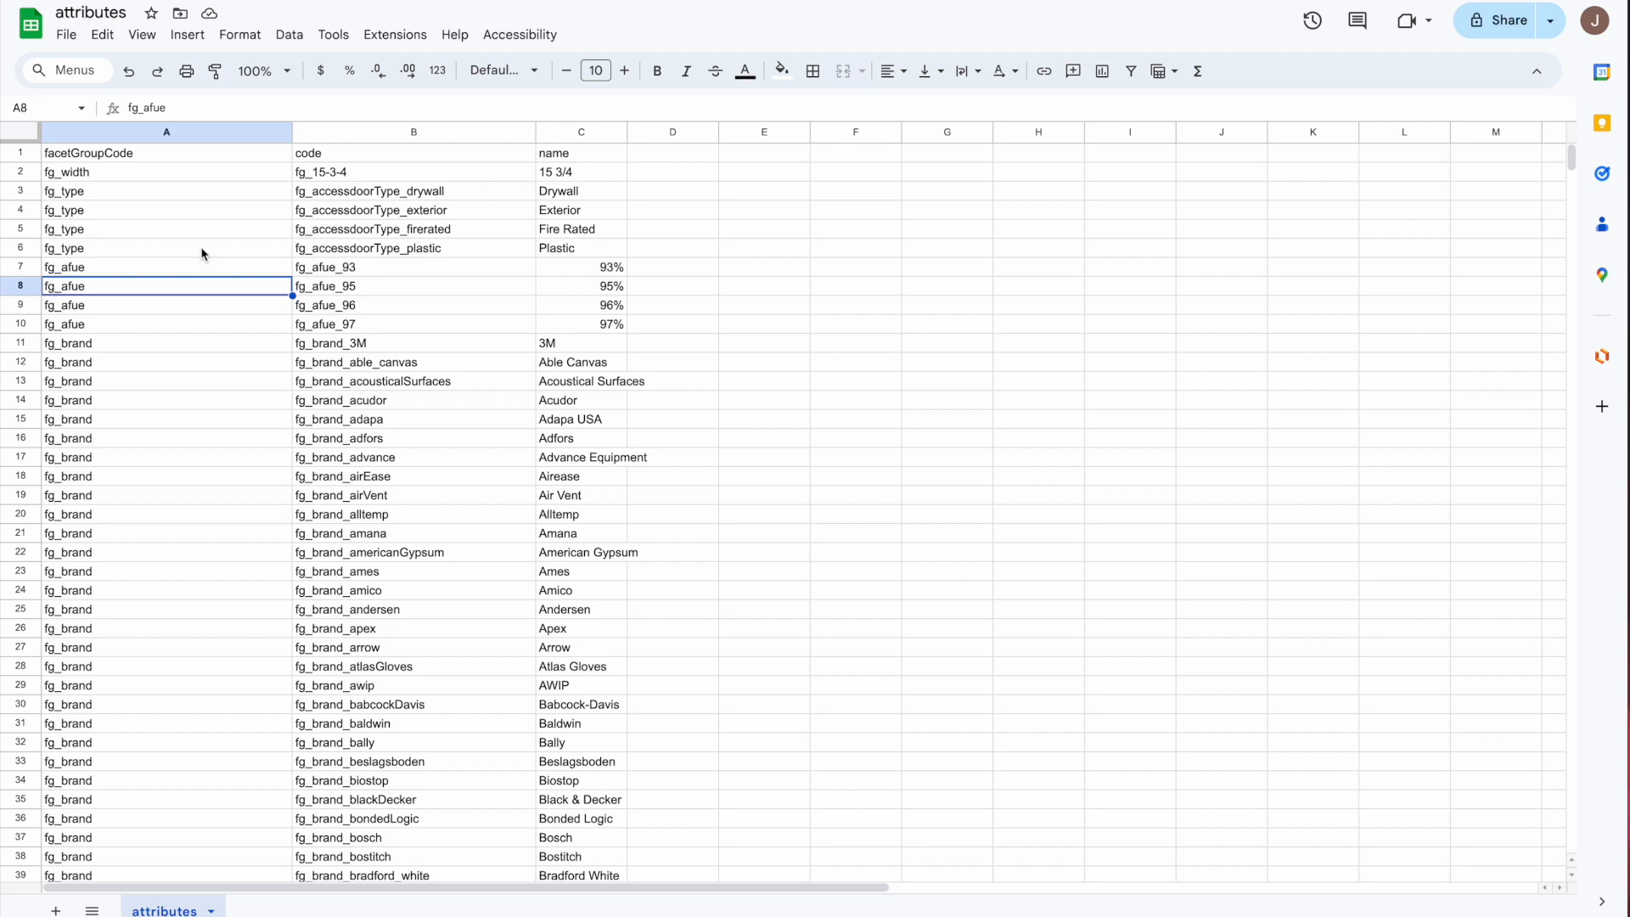
{"action": "scroll", "coordinate": [360, 329], "scroll_direction": "down", "scroll_amount": 15}
{"action": "left_click", "coordinate": [261, 359]}
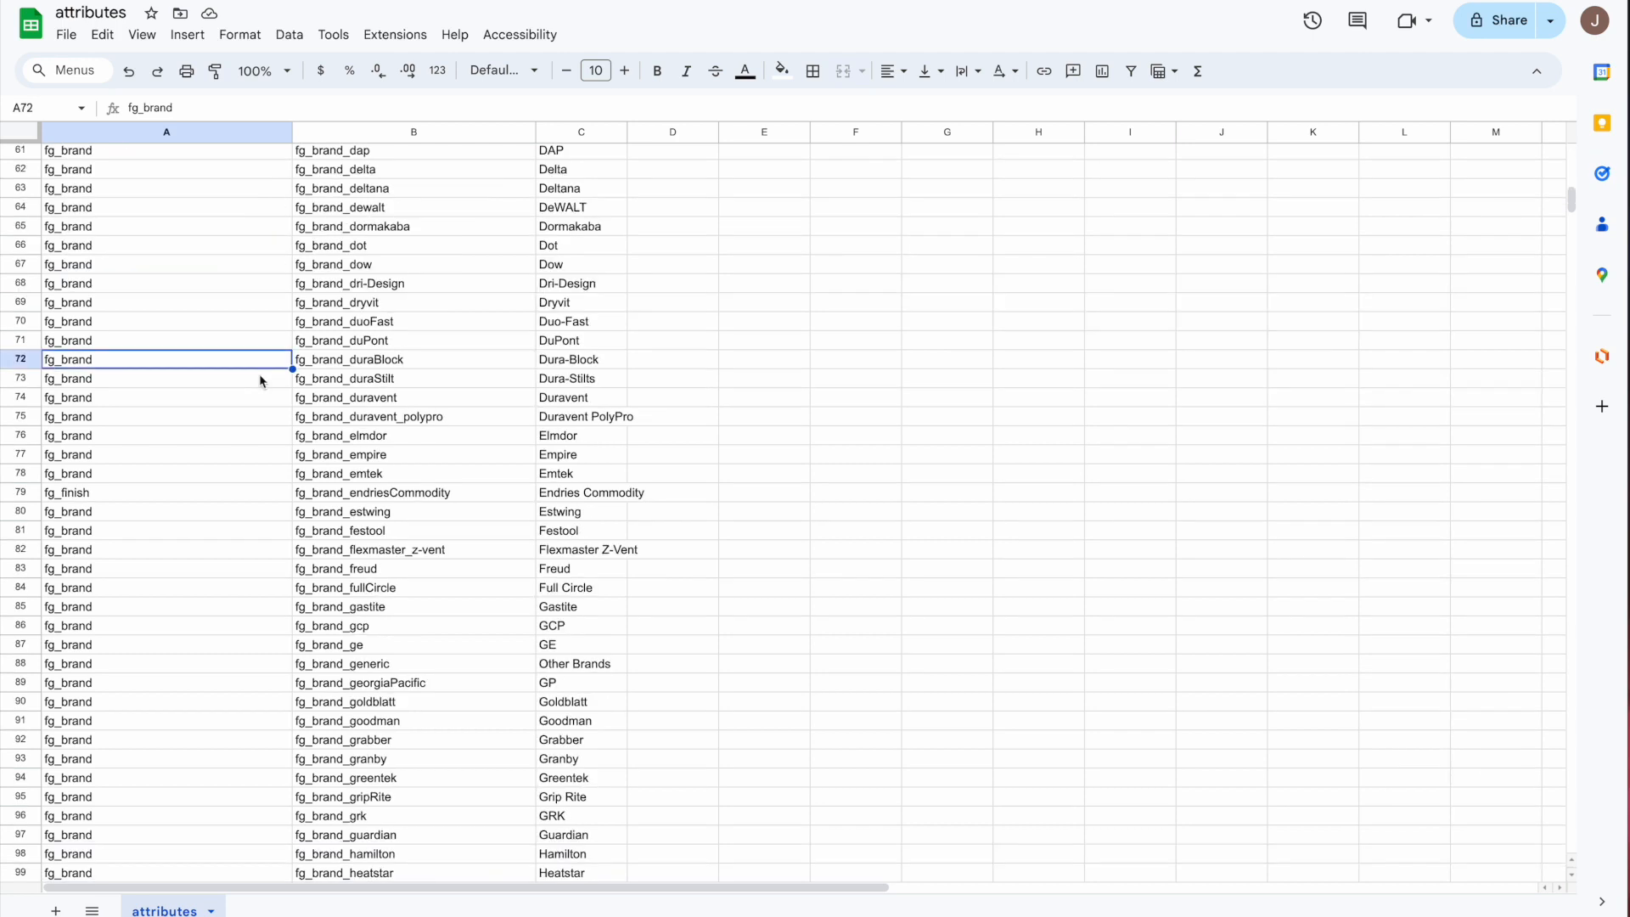
{"action": "left_click", "coordinate": [20, 359]}
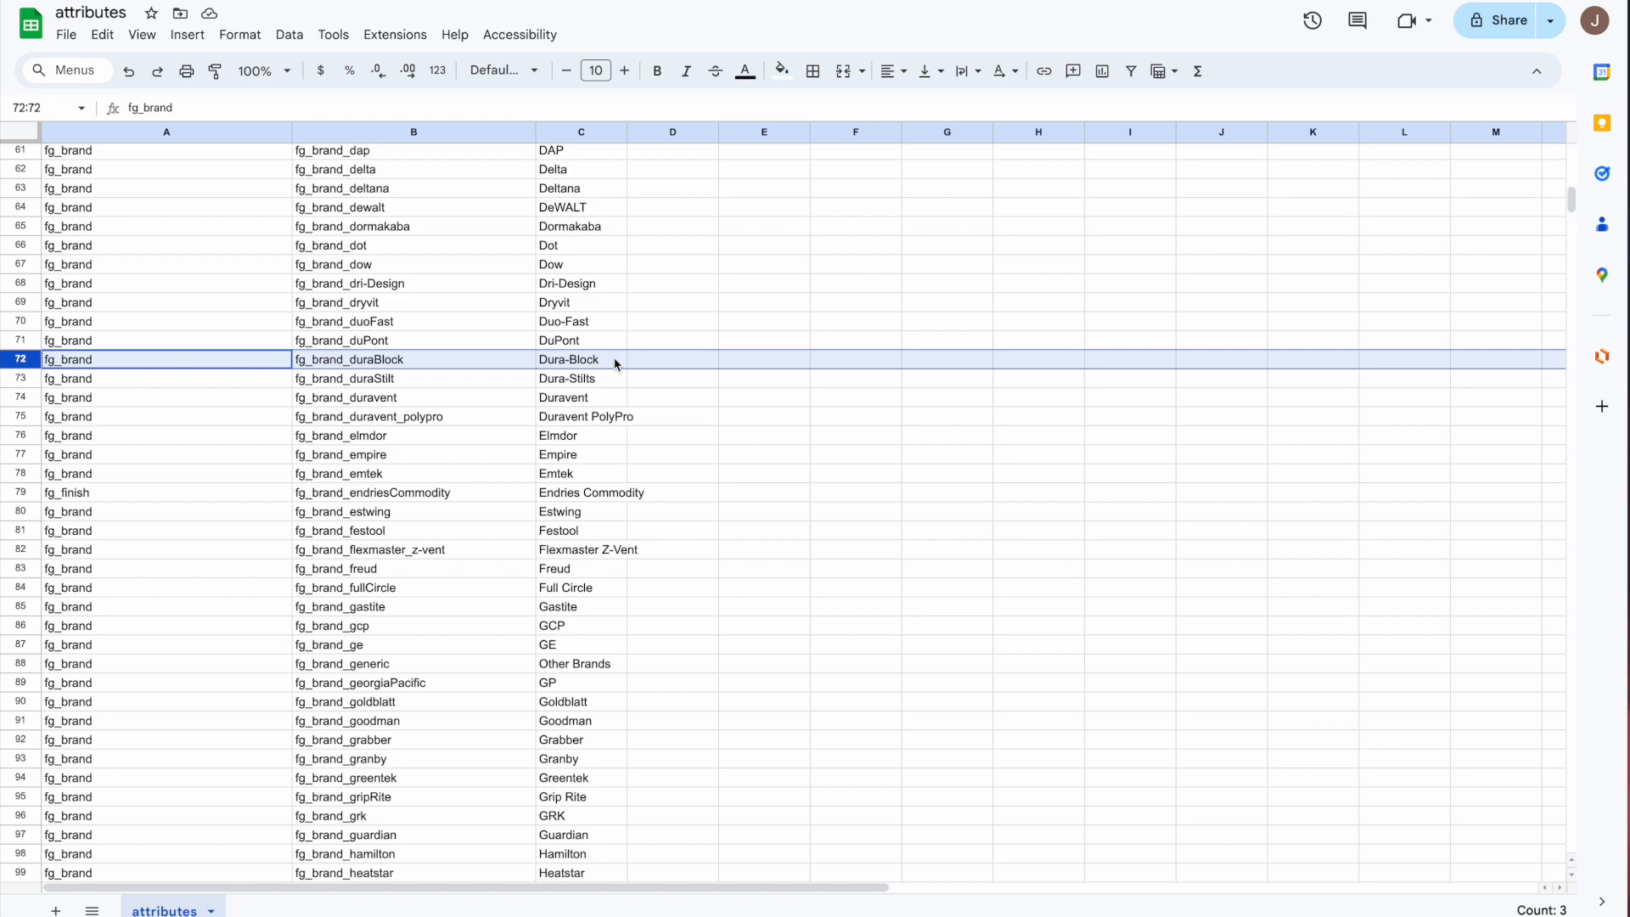
{"action": "left_click_drag", "start_coordinate": [628, 132], "coordinate": [673, 132]}
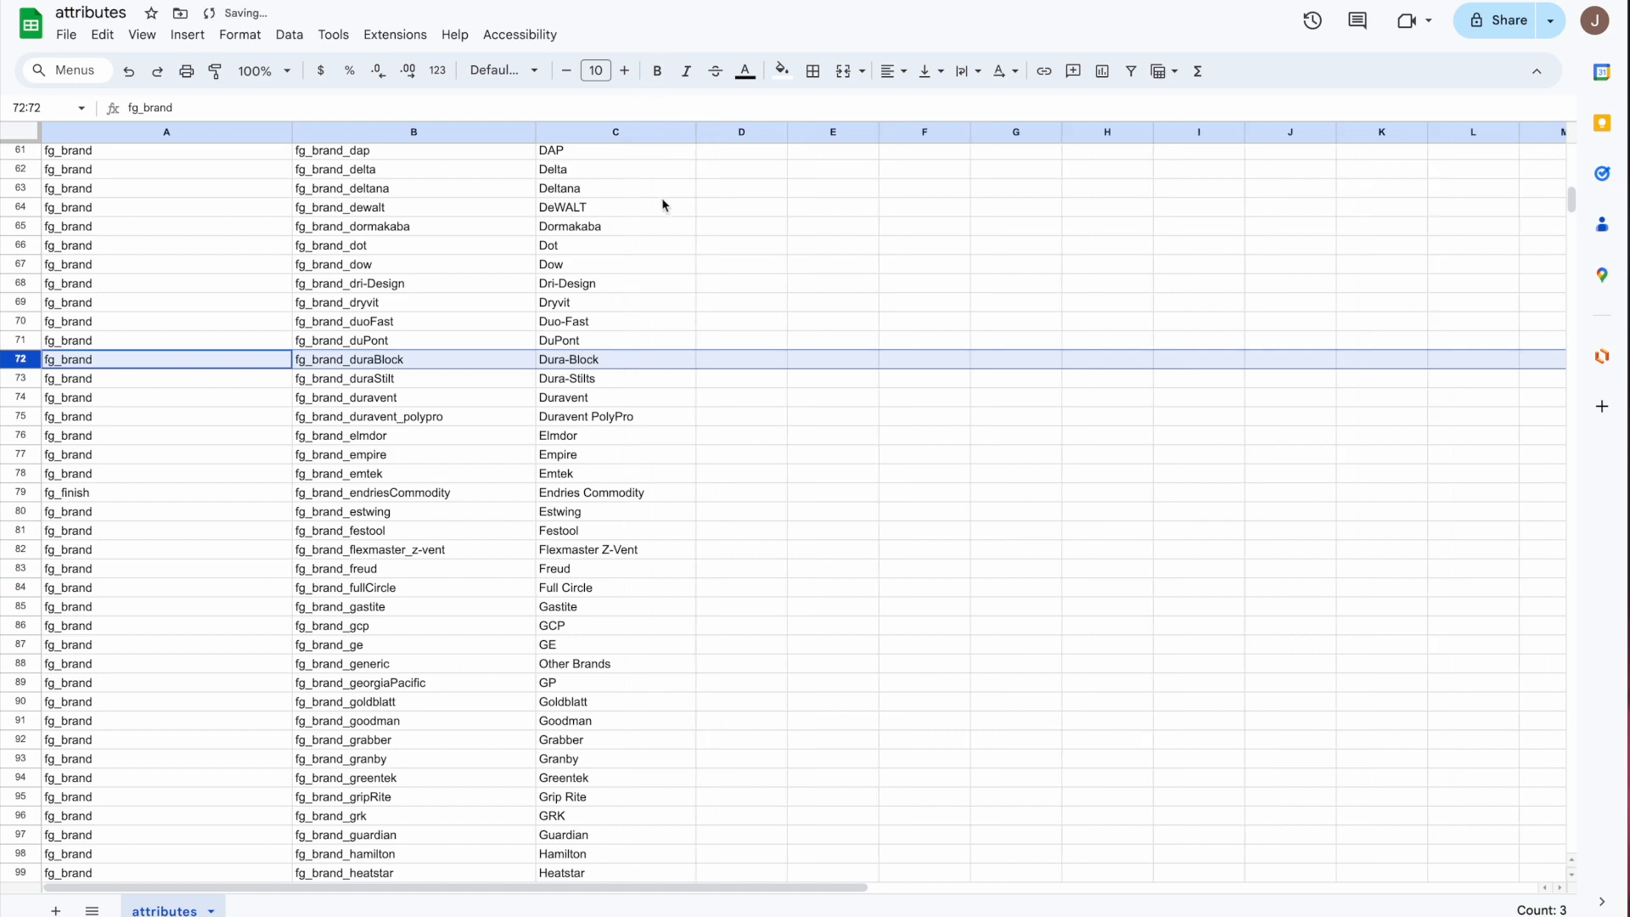
{"action": "scroll", "coordinate": [638, 336], "scroll_direction": "left", "scroll_amount": 2}
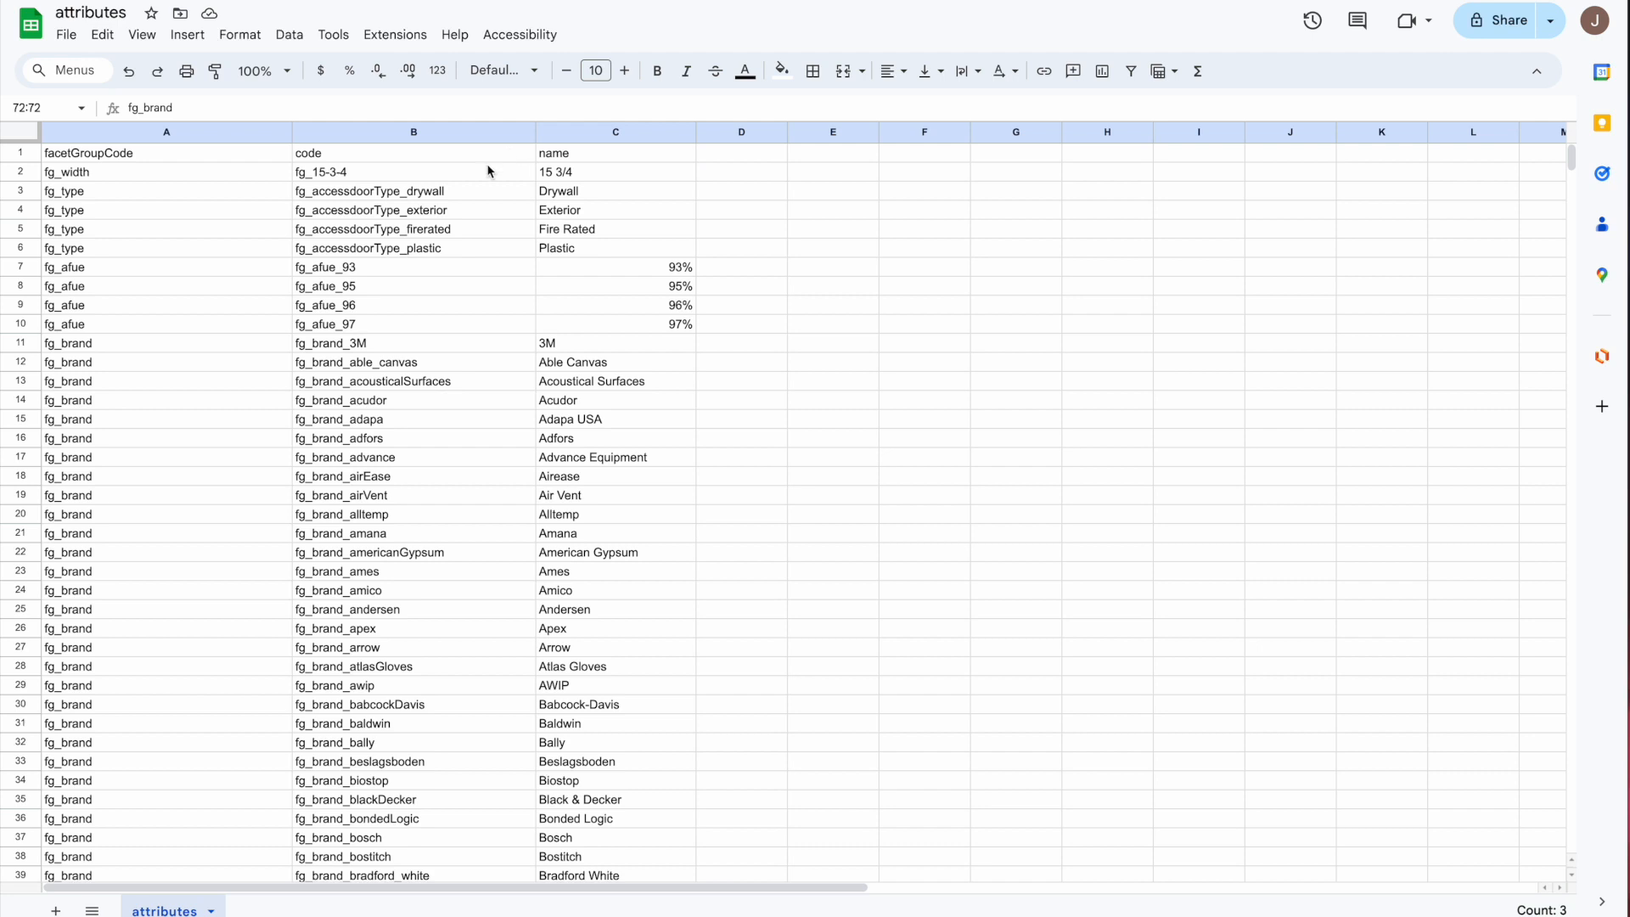
Check the header row of the attributes sheet, including the facetGroupCode, code and name fields.
{"action": "left_click", "coordinate": [21, 152]}
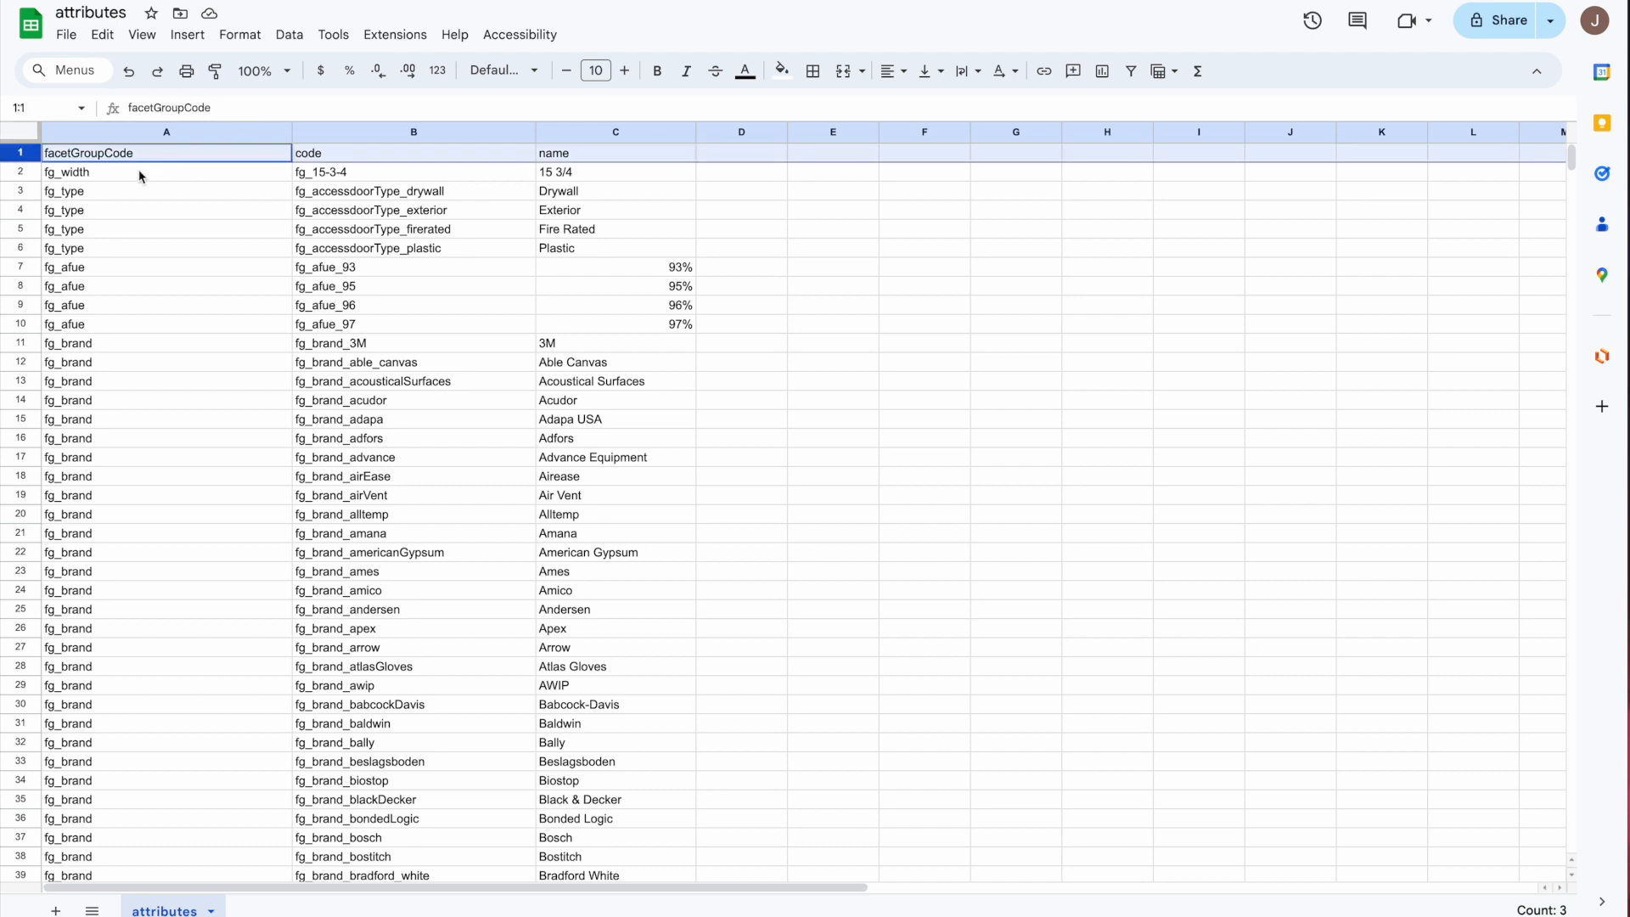
{"action": "left_click", "coordinate": [335, 155]}
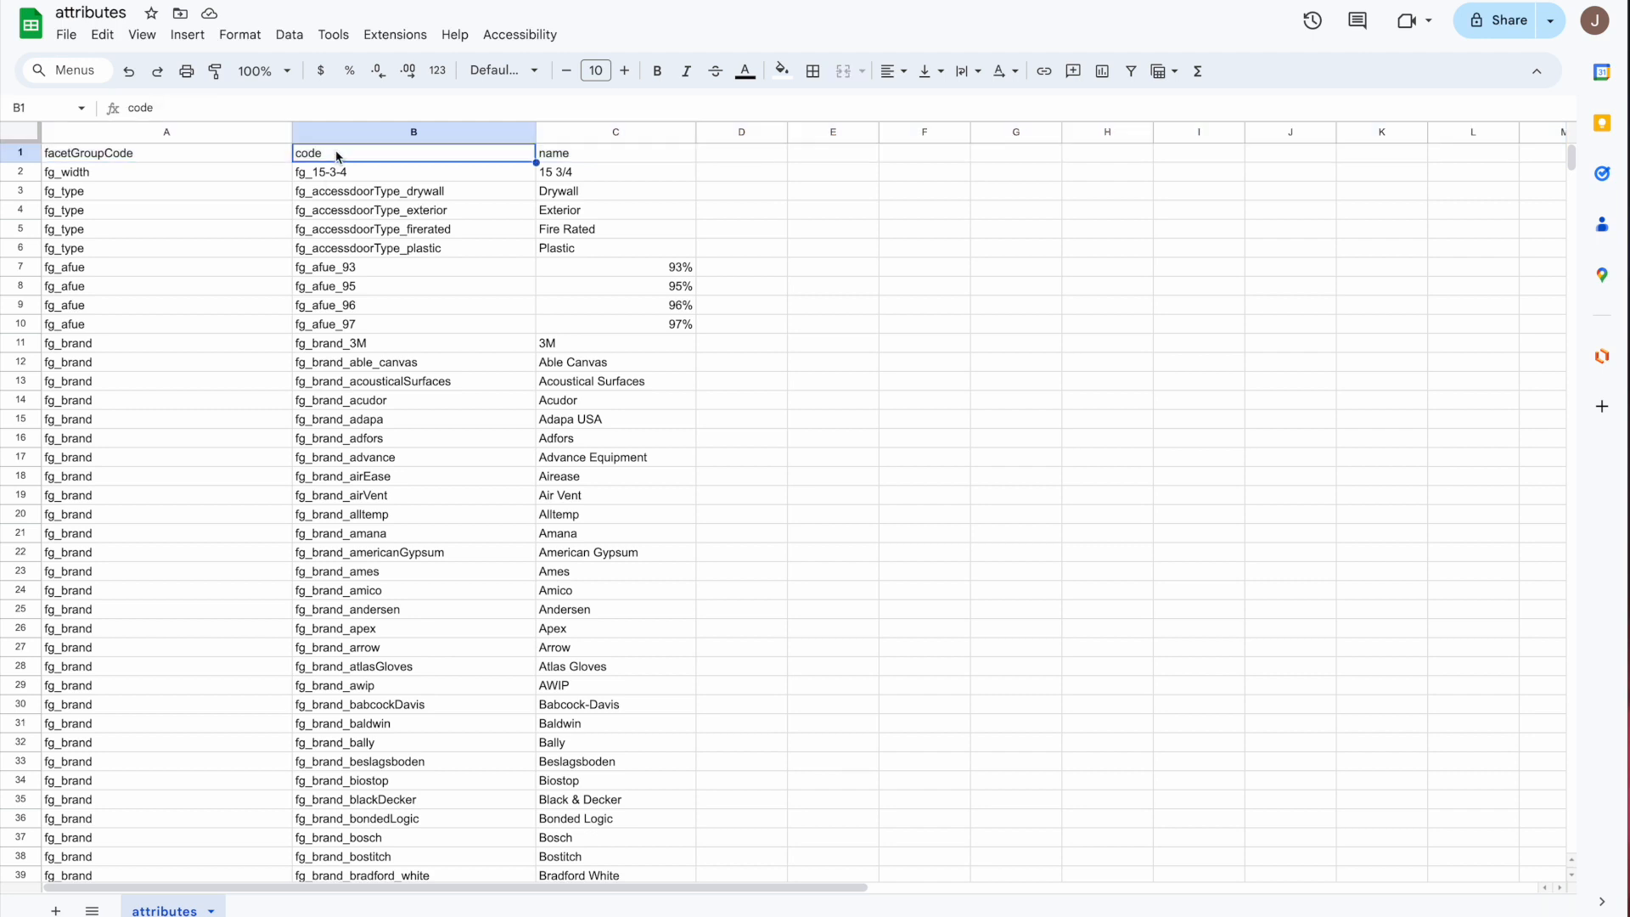
{"action": "left_click", "coordinate": [579, 161]}
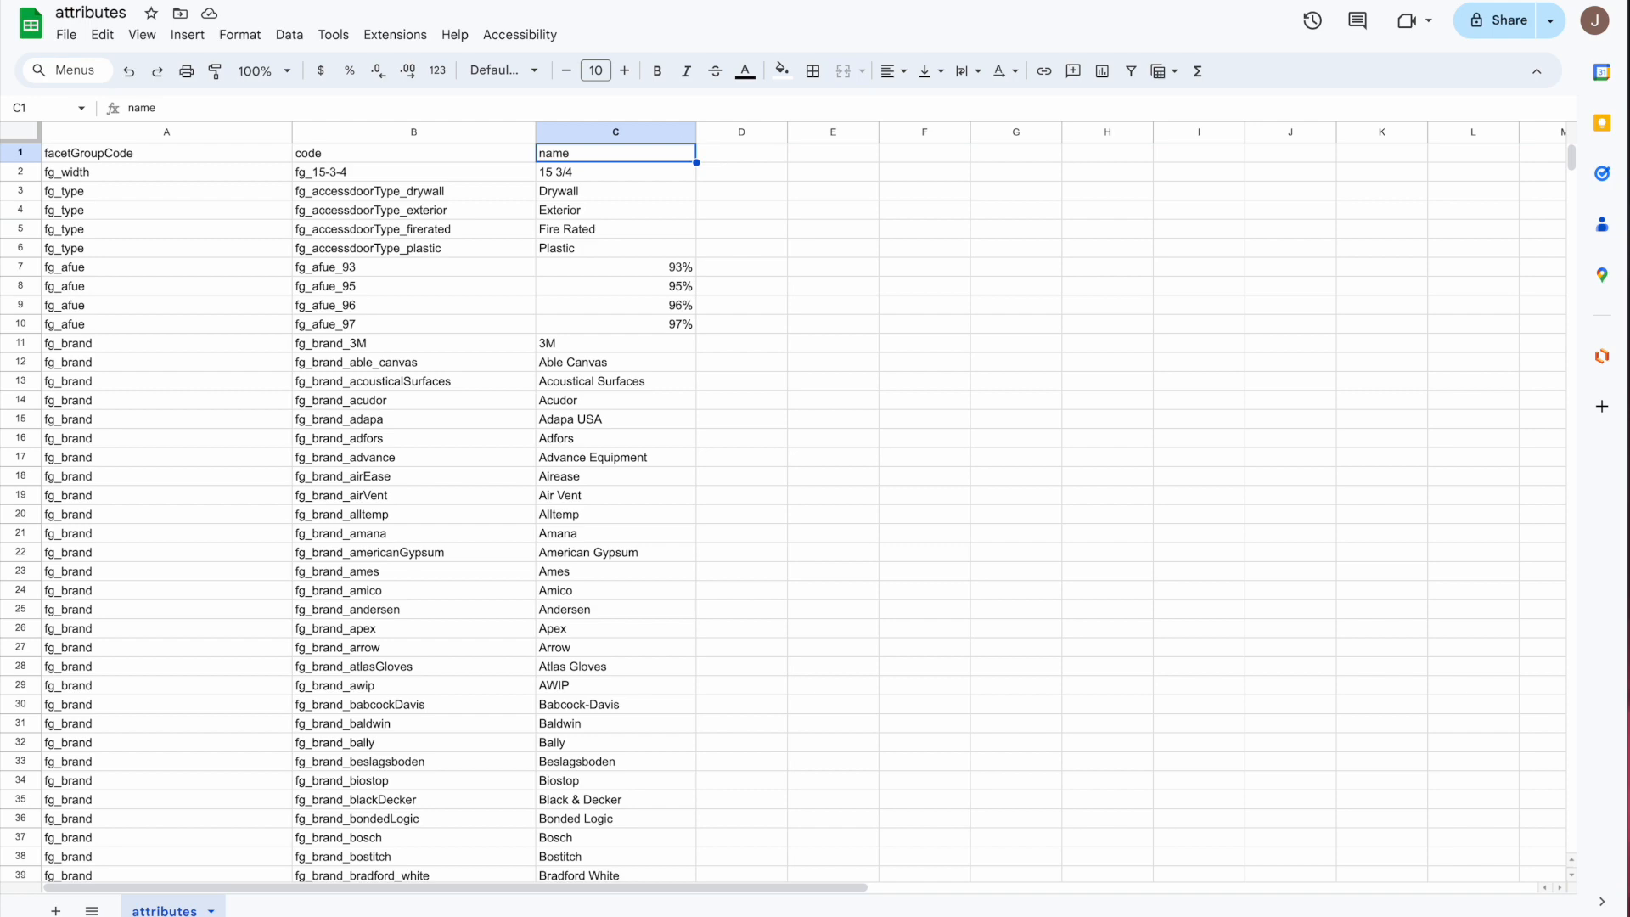
Switch to the new site's admin Attributes list and import attributes.csv from Downloads with the Create Only option.
{"action": "key", "text": "ctrl+Tab"}
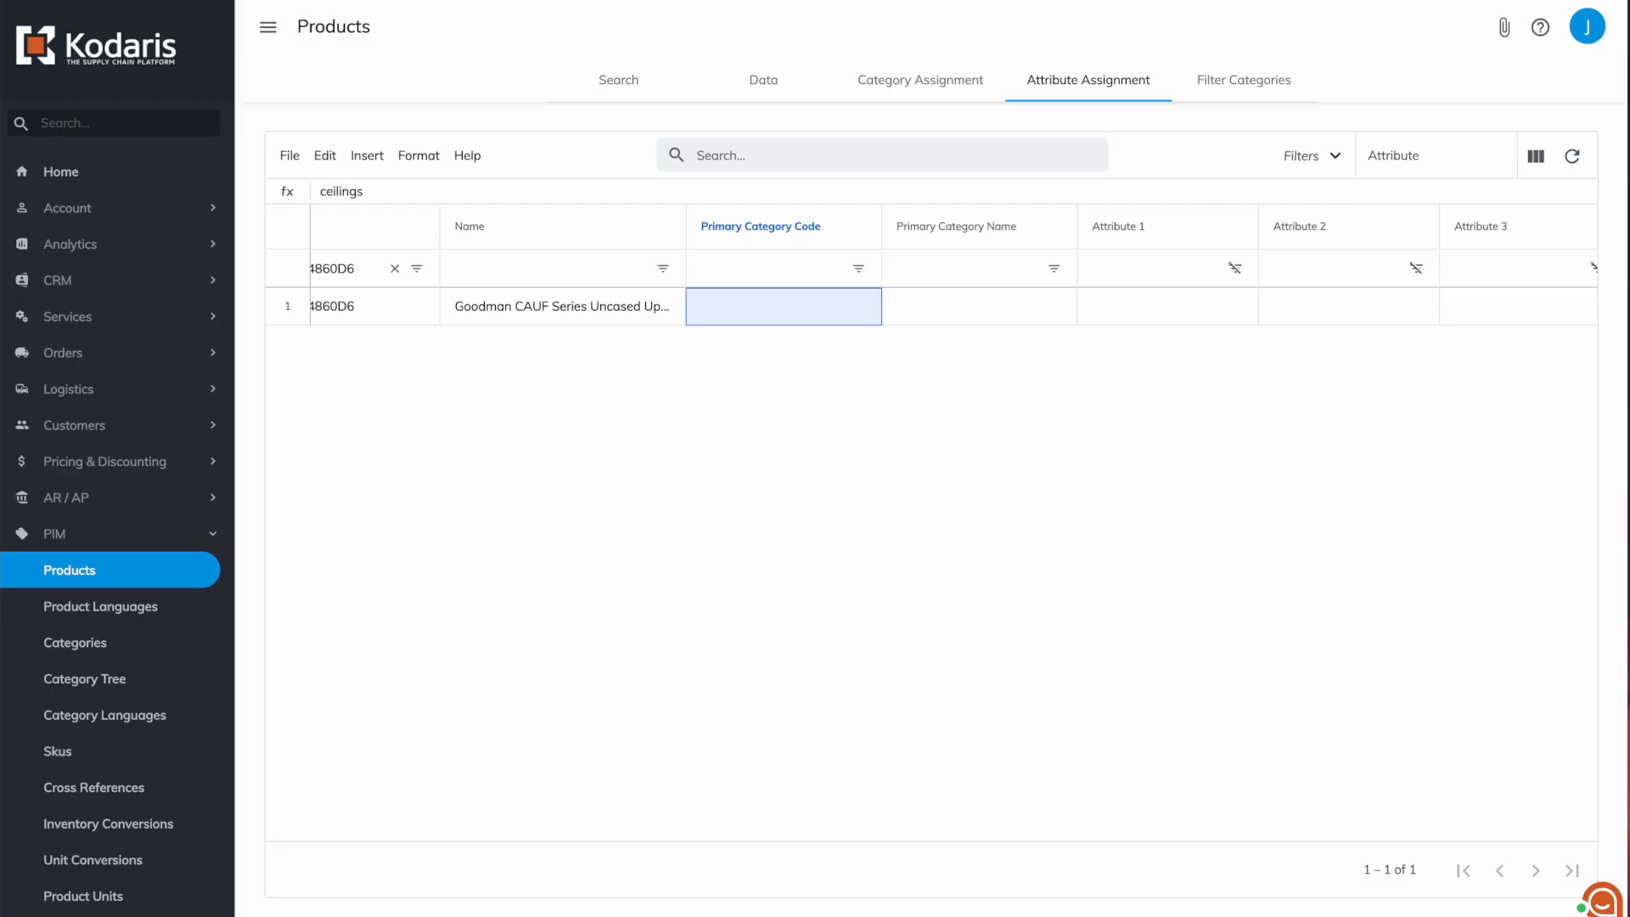
{"action": "key", "text": "ctrl+Tab"}
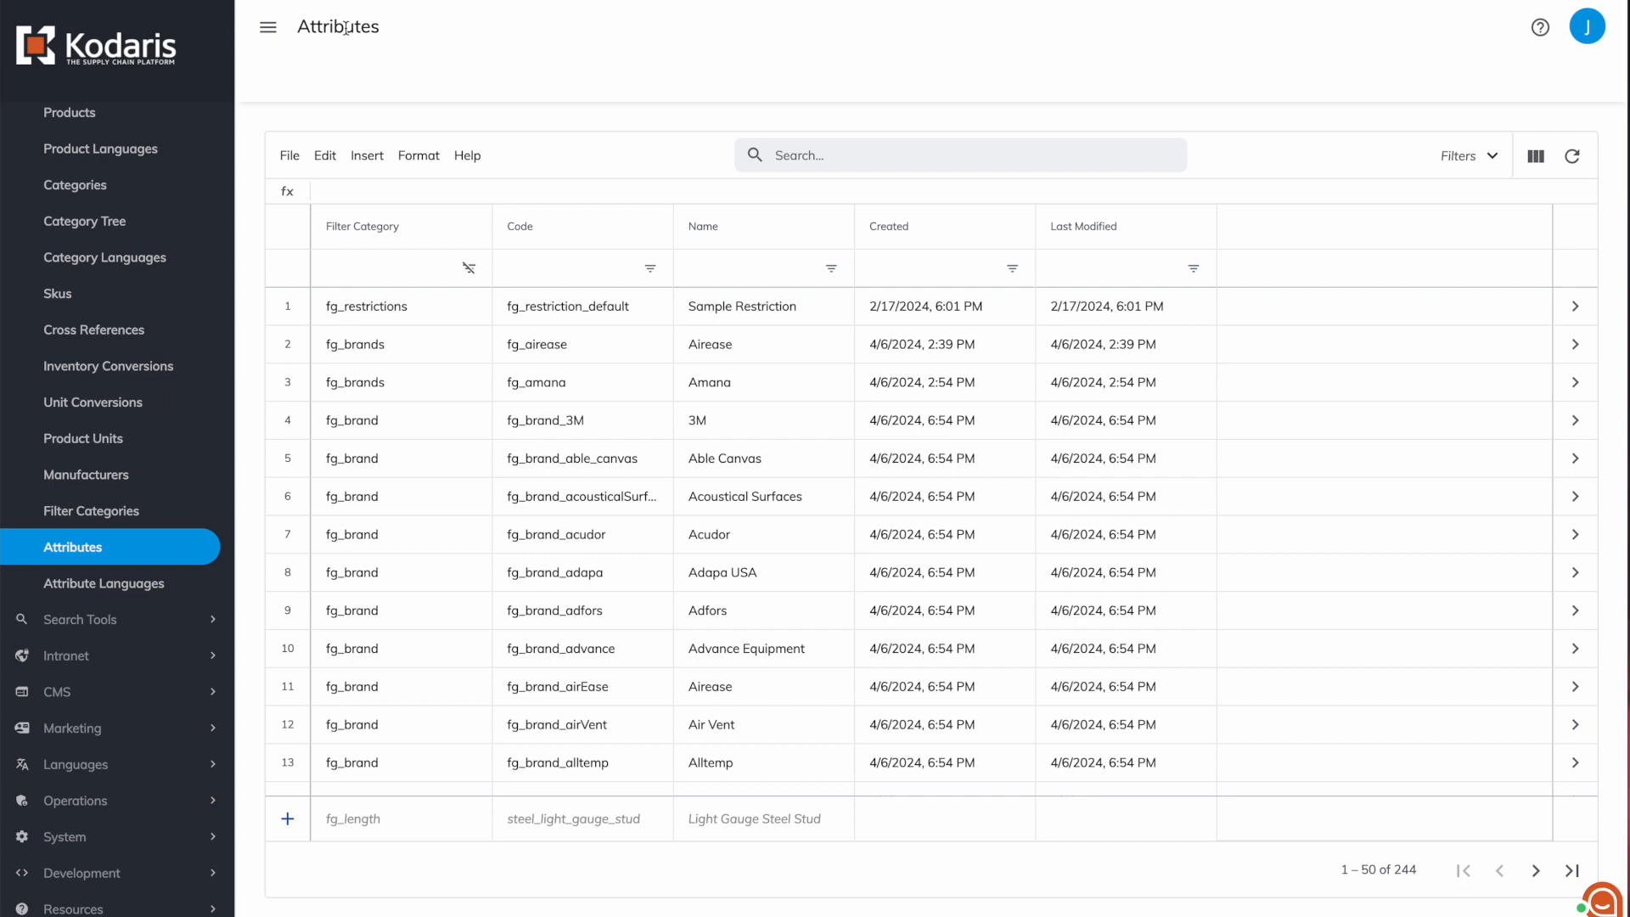
{"action": "left_click", "coordinate": [286, 158]}
{"action": "mouse_move", "coordinate": [360, 254]}
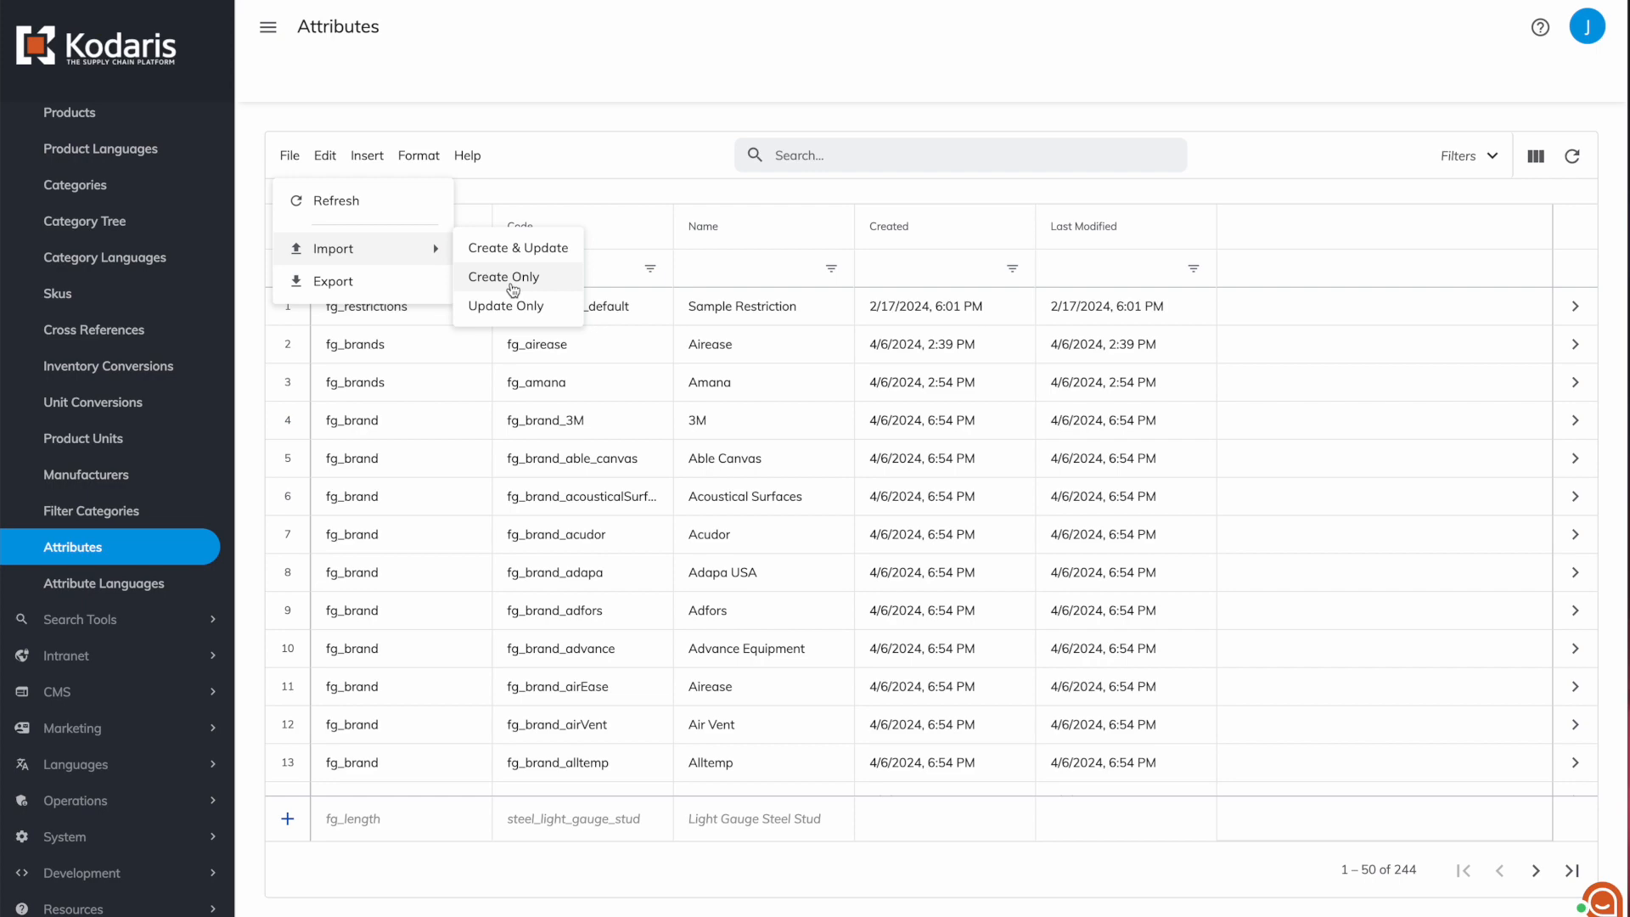
{"action": "left_click", "coordinate": [512, 283]}
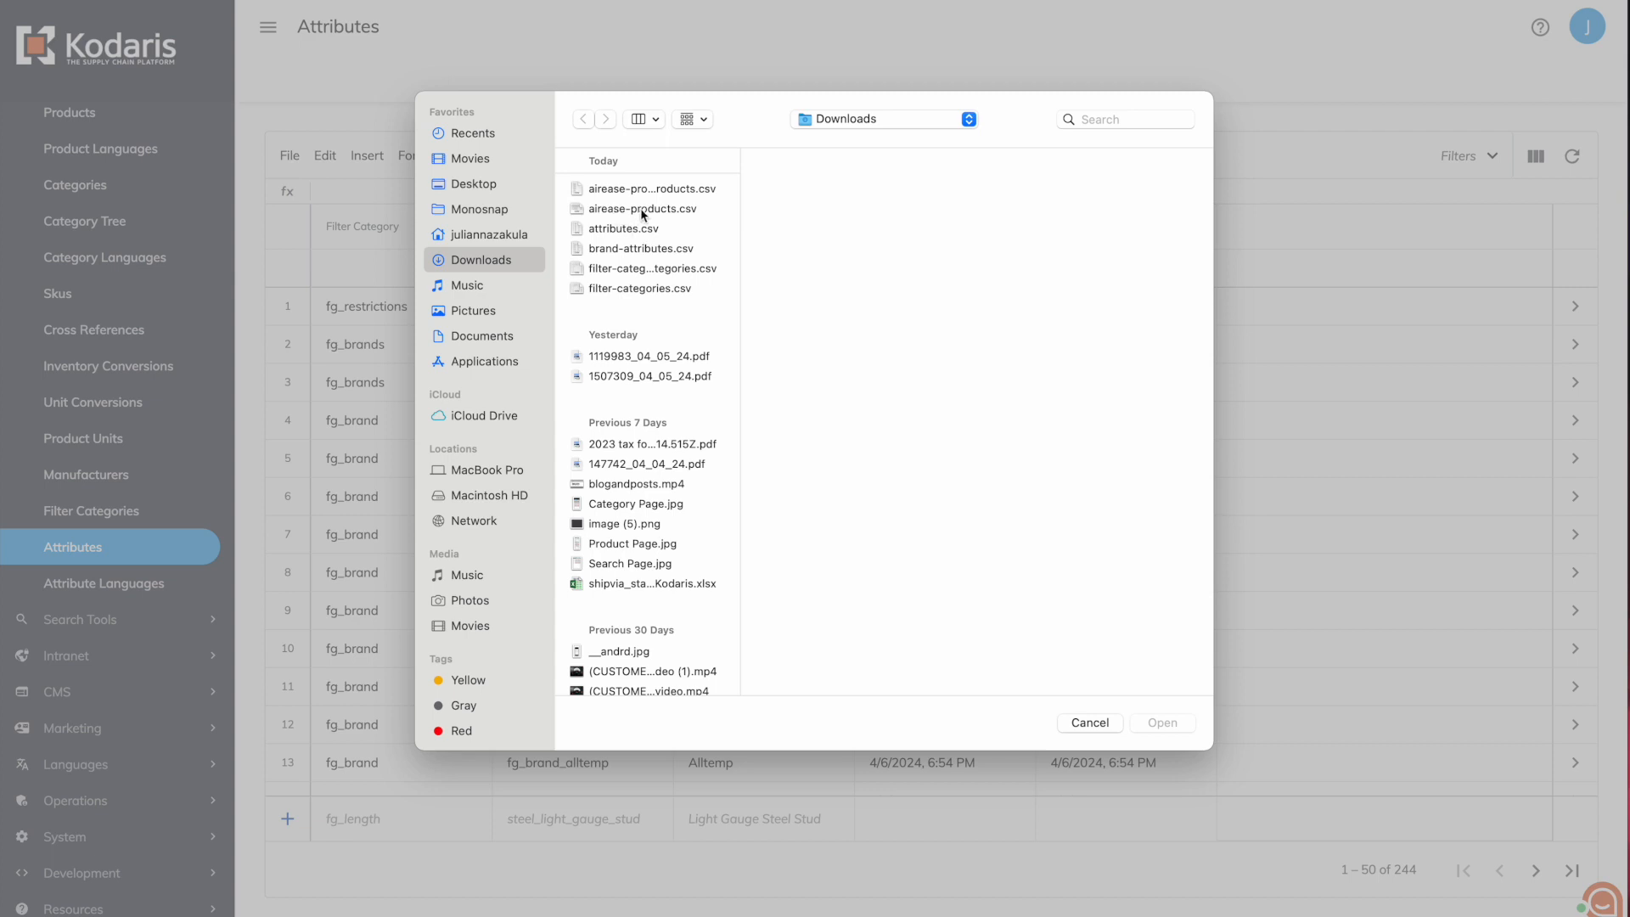
{"action": "left_click", "coordinate": [637, 229]}
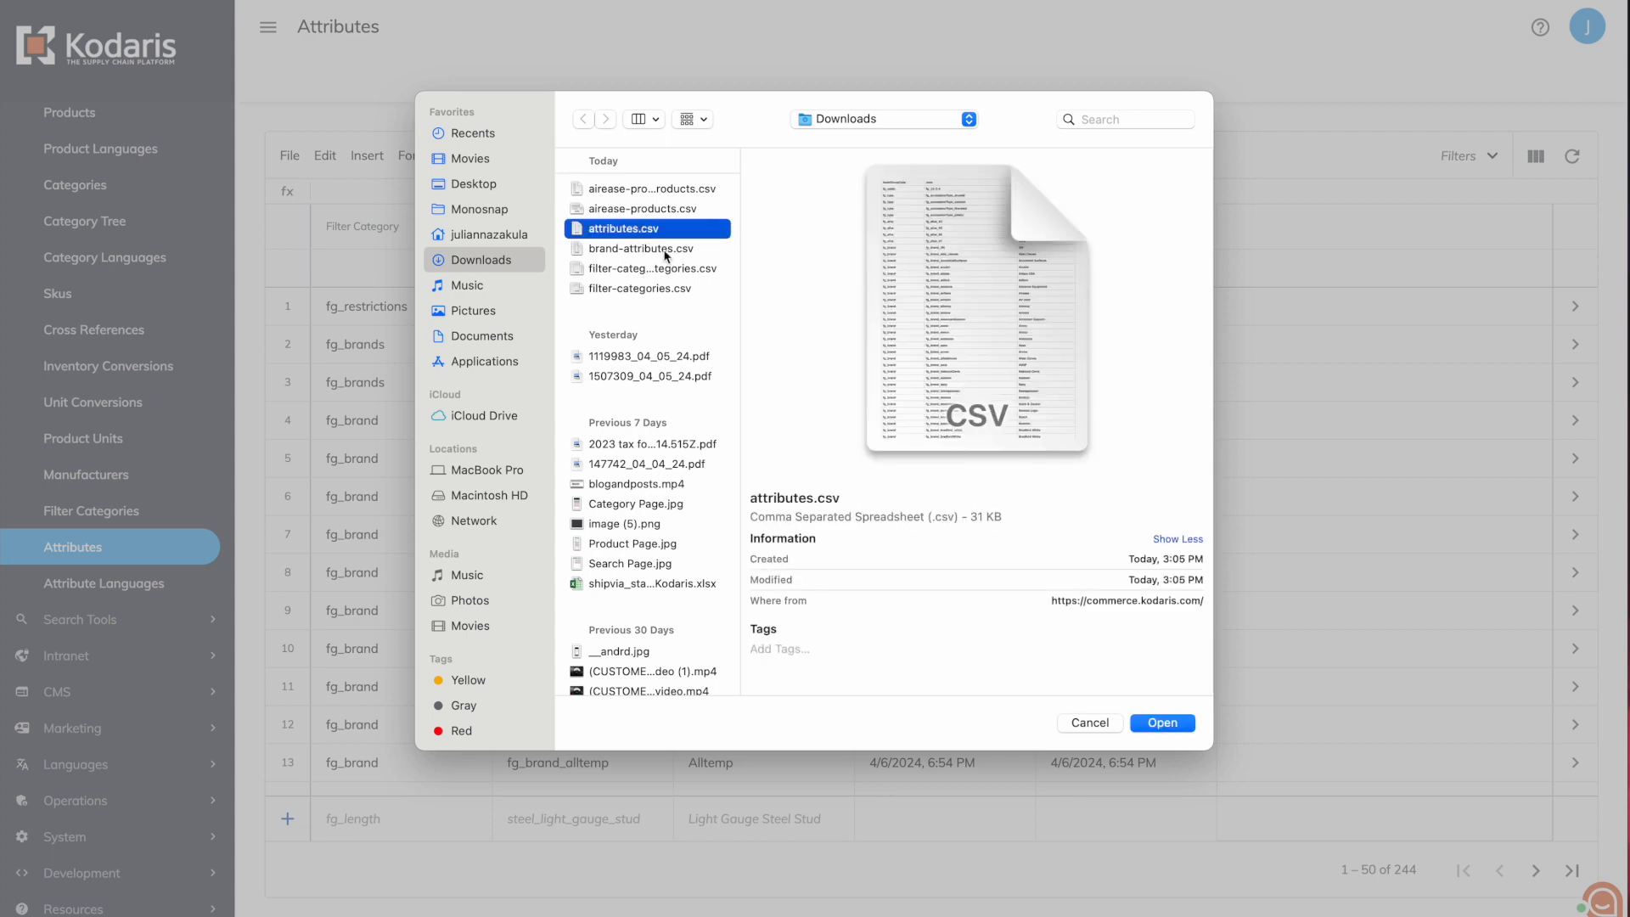
{"action": "left_click", "coordinate": [1168, 727]}
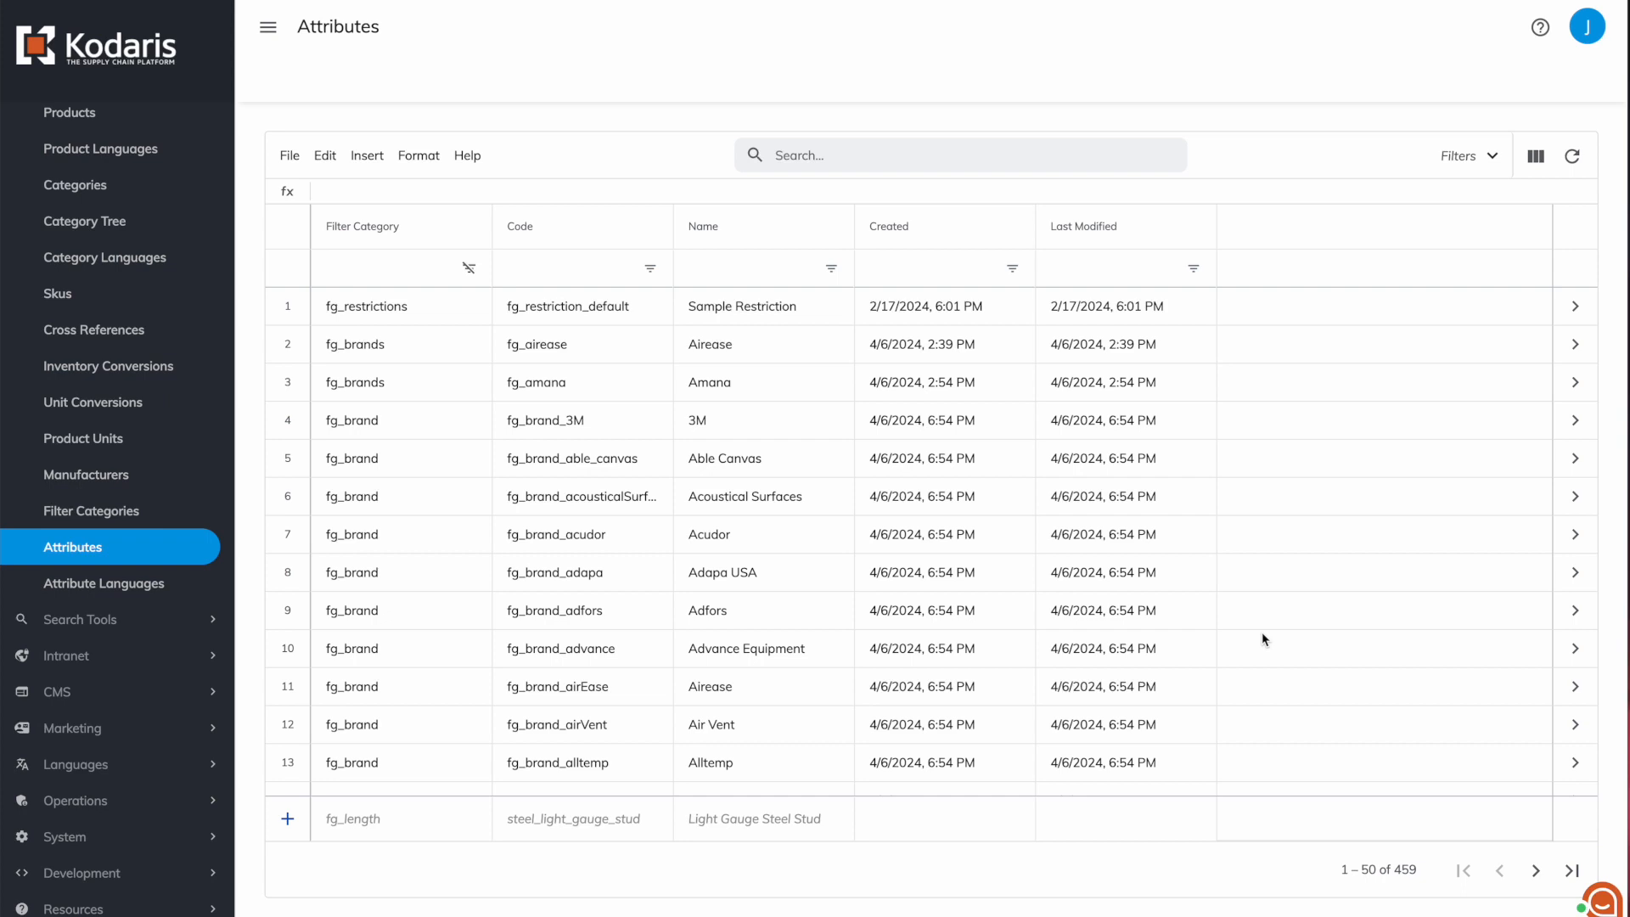
Refresh the Attributes list and look through the imported brand attributes.
{"action": "left_click", "coordinate": [1572, 161]}
{"action": "scroll", "coordinate": [380, 513], "scroll_direction": "down", "scroll_amount": 15}
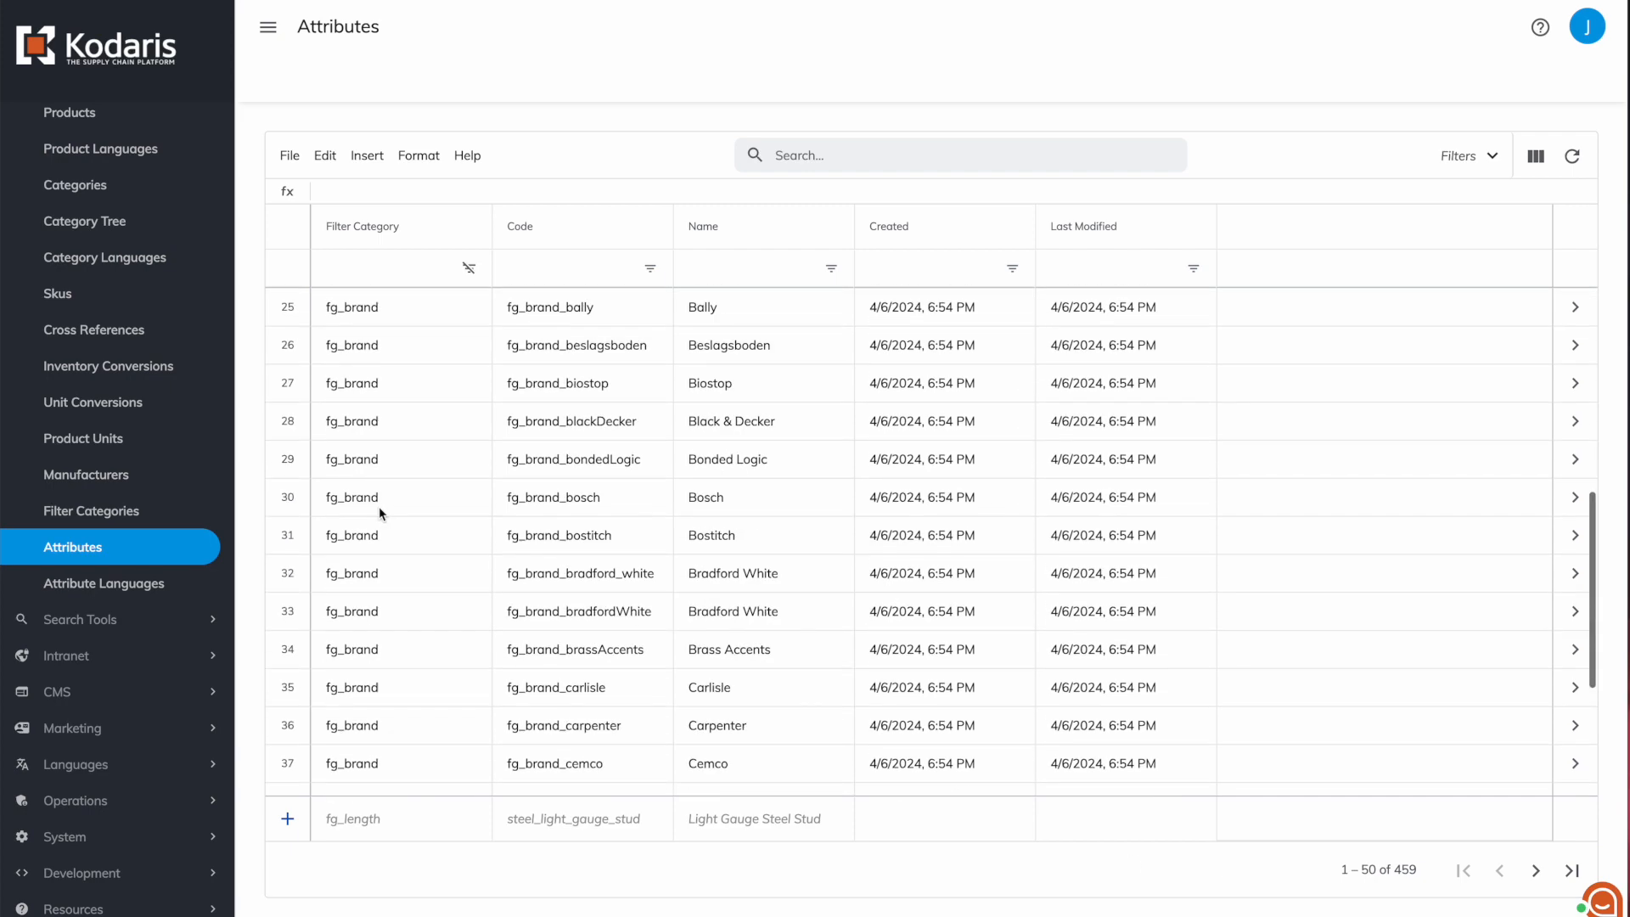
{"action": "scroll", "coordinate": [379, 513], "scroll_direction": "up", "scroll_amount": 8}
{"action": "scroll", "coordinate": [379, 513], "scroll_direction": "up", "scroll_amount": 10}
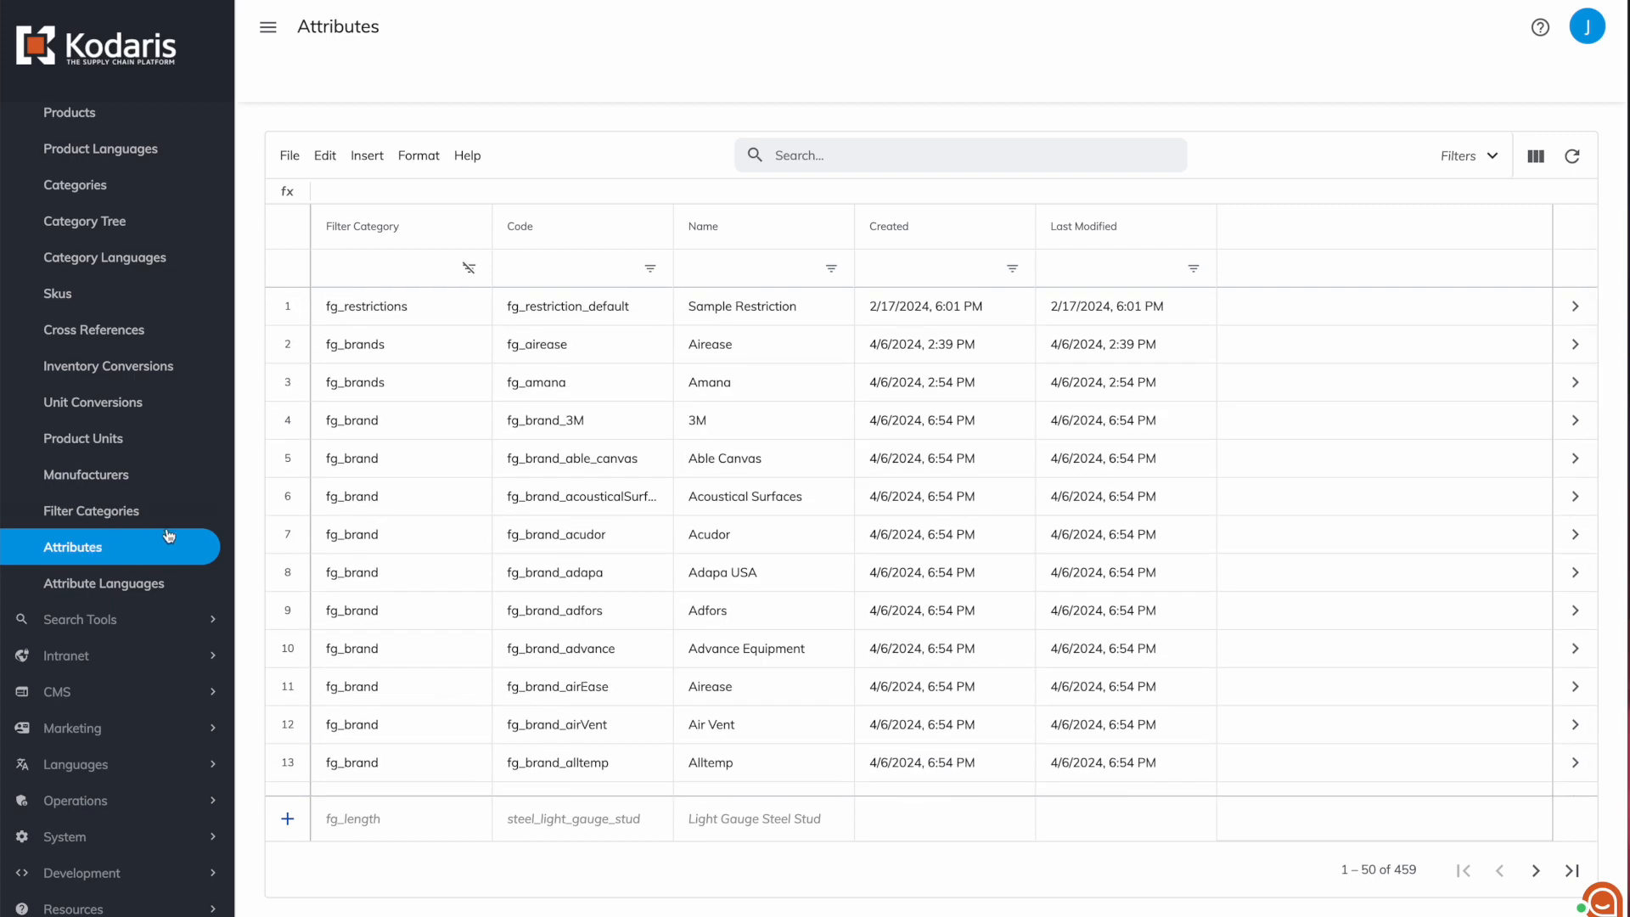
Open the Filter Categories list and filter its codes by "capac".
{"action": "left_click", "coordinate": [102, 512]}
{"action": "scroll", "coordinate": [430, 441], "scroll_direction": "down", "scroll_amount": 5}
{"action": "scroll", "coordinate": [400, 302], "scroll_direction": "up", "scroll_amount": 5}
{"action": "left_click", "coordinate": [374, 266]}
{"action": "type", "text": "capac"}
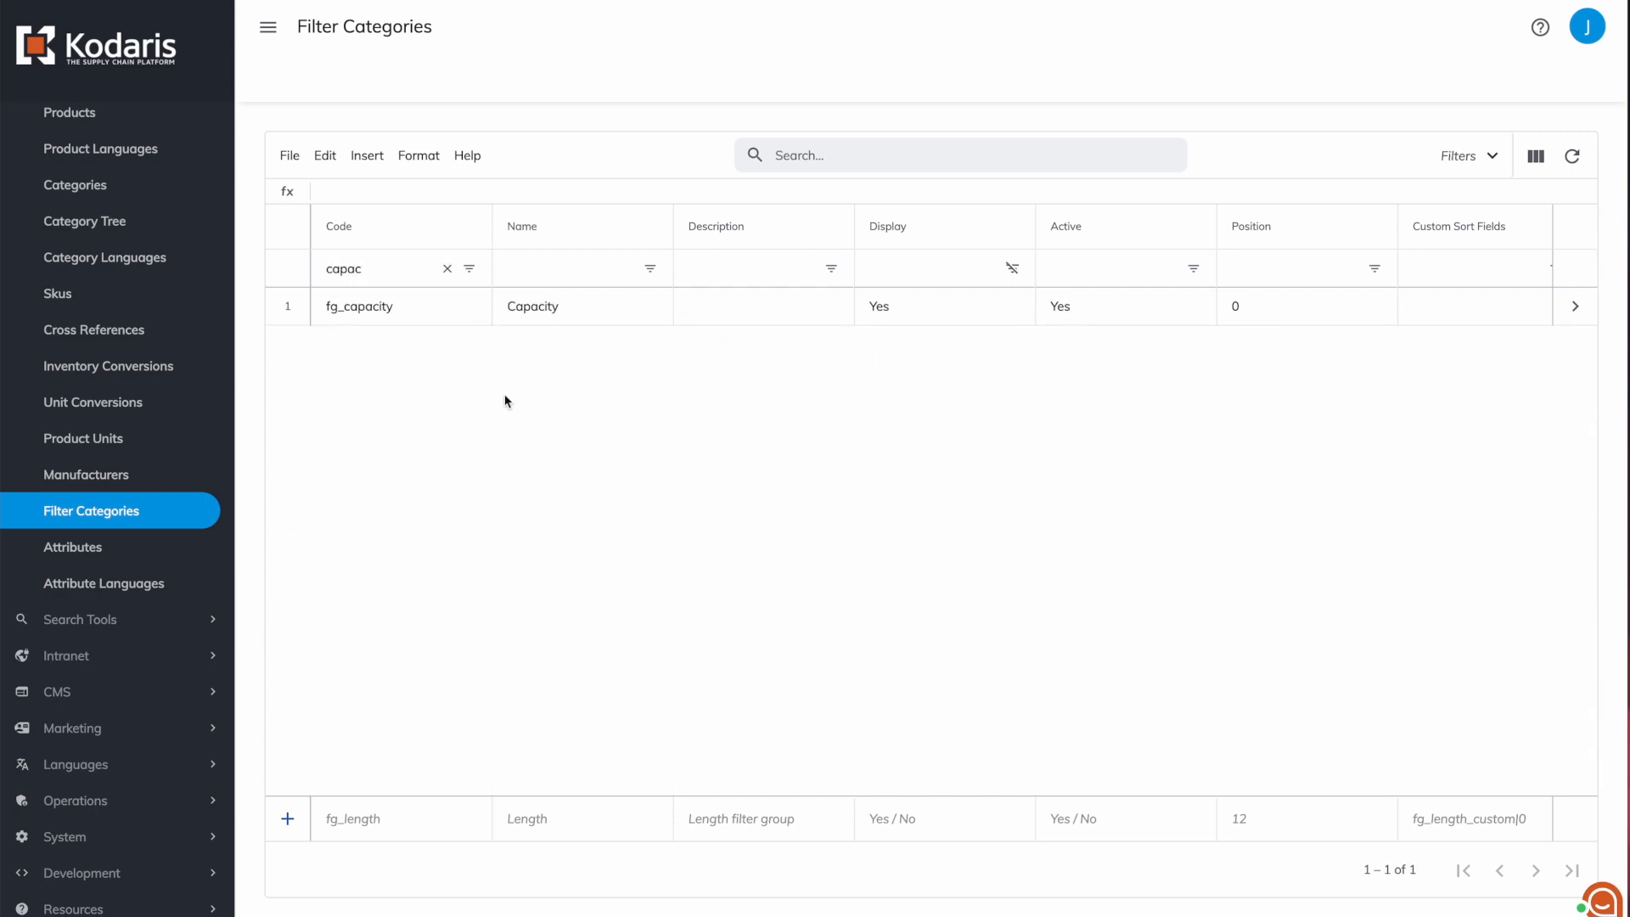
Open the fg_capacity filter category's attributes and check which products are assigned to 2.5T and 2T.
{"action": "left_click", "coordinate": [1576, 306]}
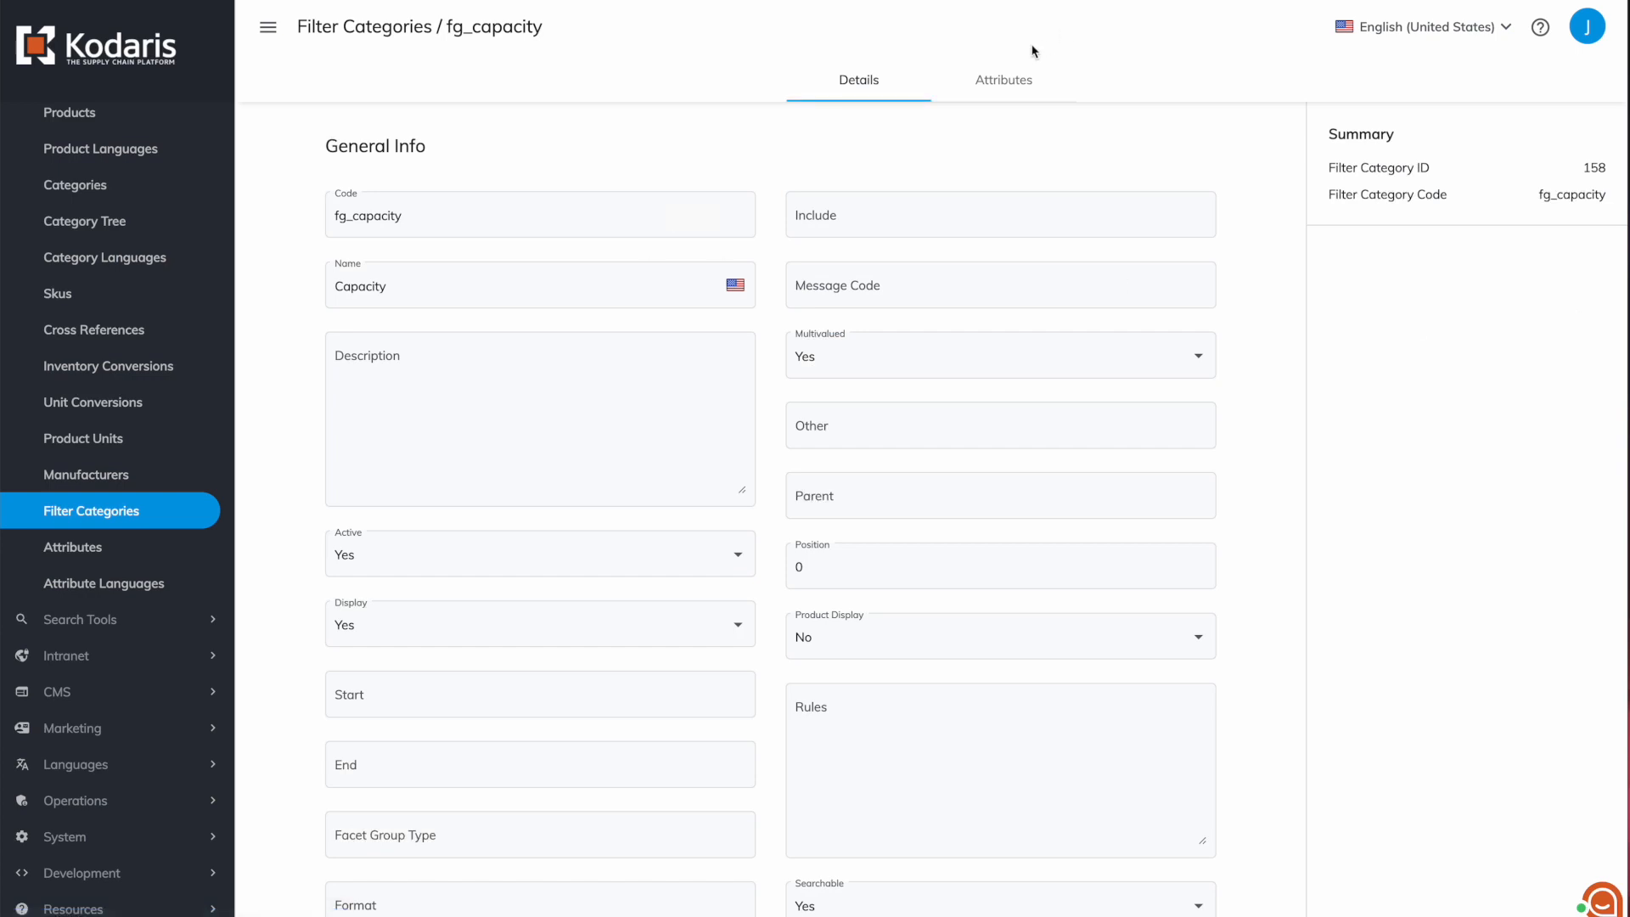
{"action": "left_click", "coordinate": [995, 78]}
{"action": "scroll", "coordinate": [346, 599], "scroll_direction": "down", "scroll_amount": 2}
{"action": "scroll", "coordinate": [346, 596], "scroll_direction": "up", "scroll_amount": 2}
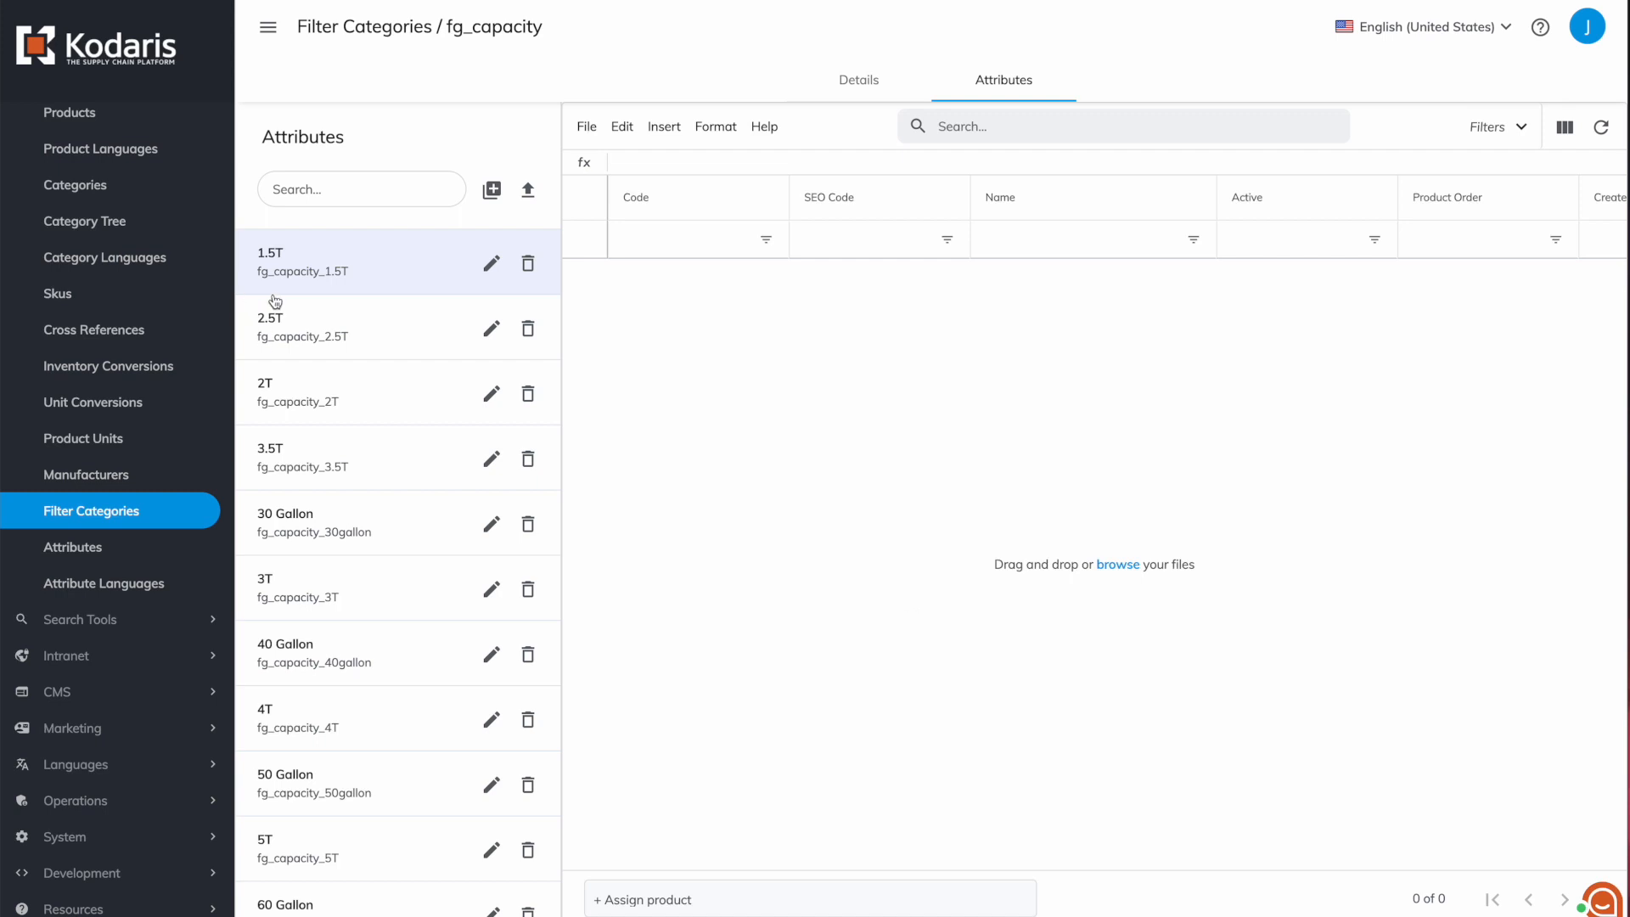
{"action": "left_click", "coordinate": [326, 323]}
{"action": "left_click", "coordinate": [349, 387]}
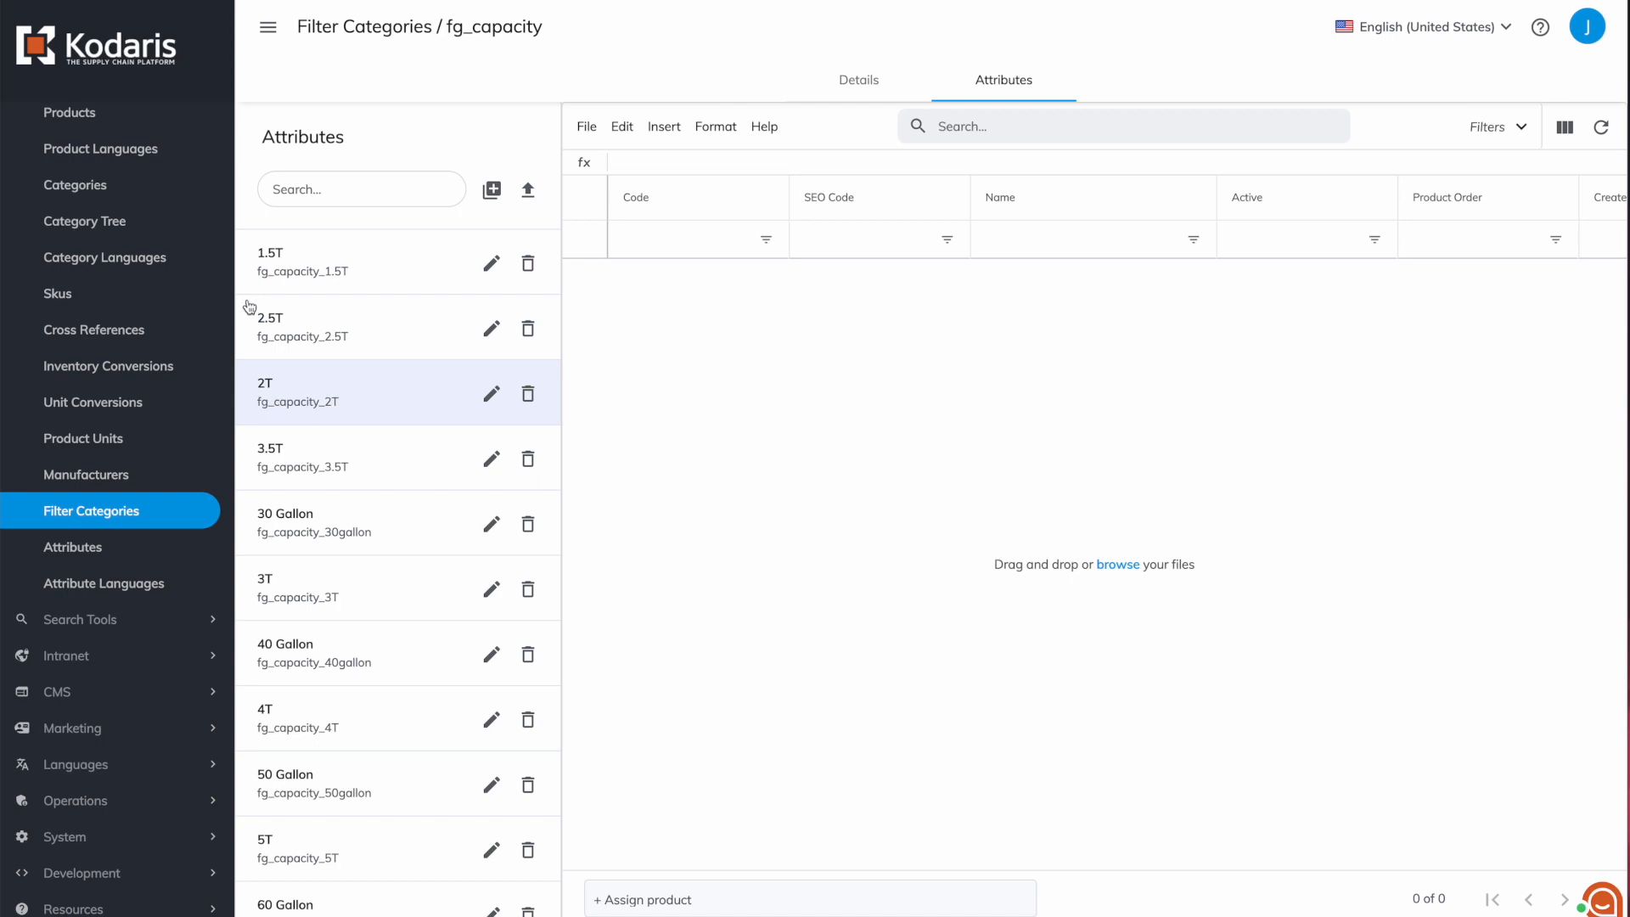
Open the Attribute Assignment view of Products, collapse the side navigation and review the columns from Attribute 1 to Attribute 20.
{"action": "scroll", "coordinate": [89, 497], "scroll_direction": "up", "scroll_amount": 2}
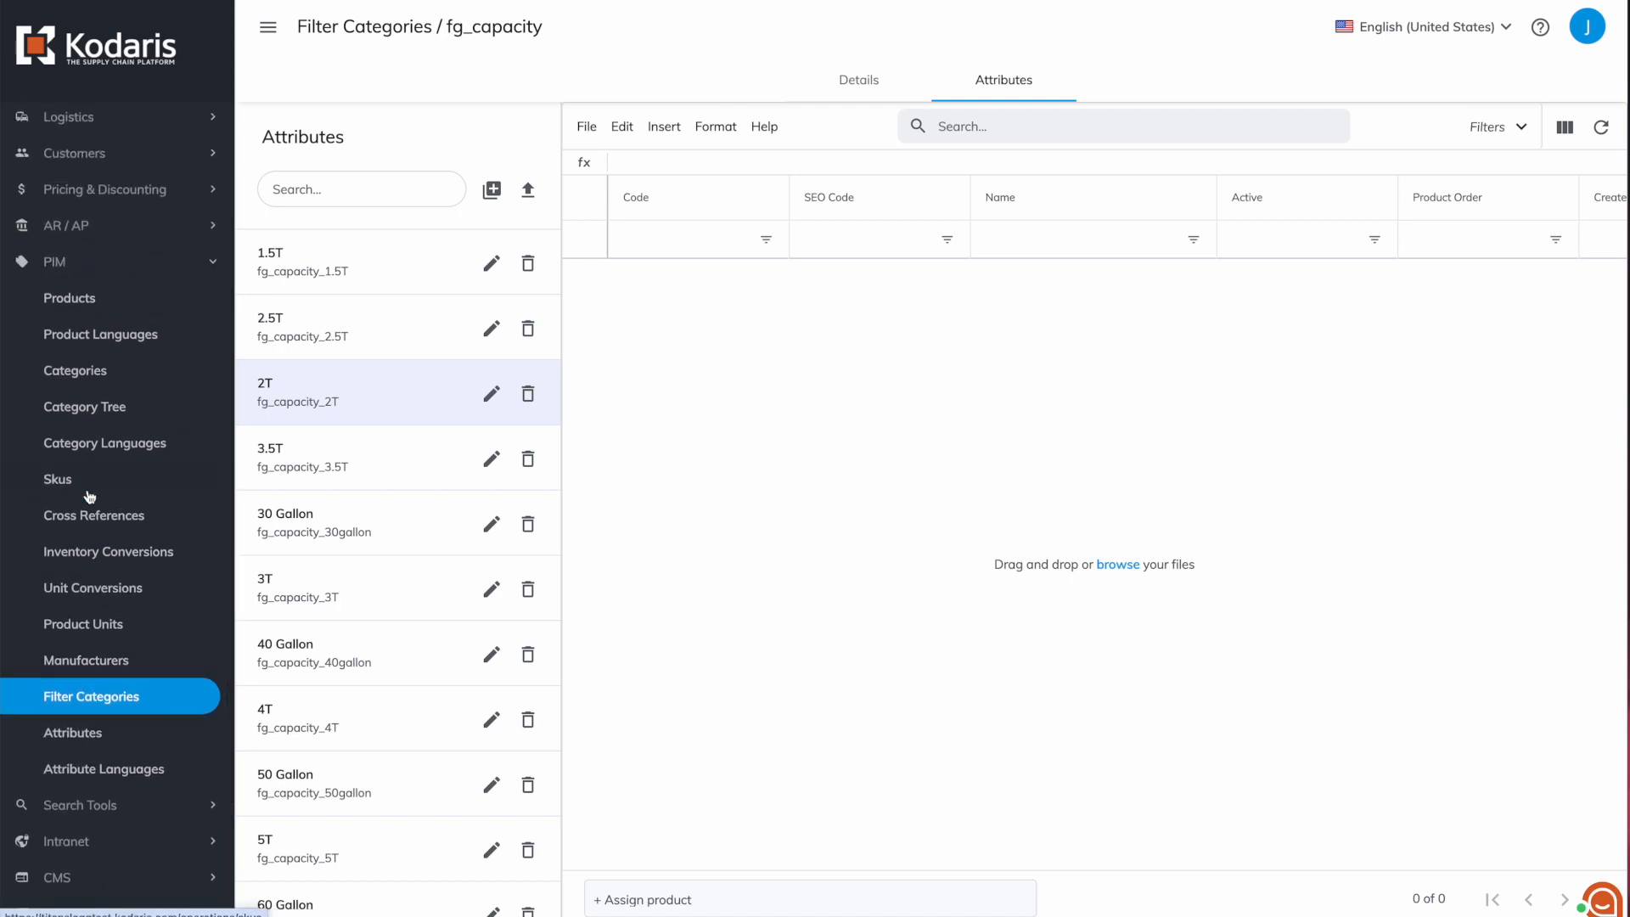
{"action": "scroll", "coordinate": [89, 496], "scroll_direction": "down", "scroll_amount": 1}
{"action": "scroll", "coordinate": [90, 496], "scroll_direction": "up", "scroll_amount": 1}
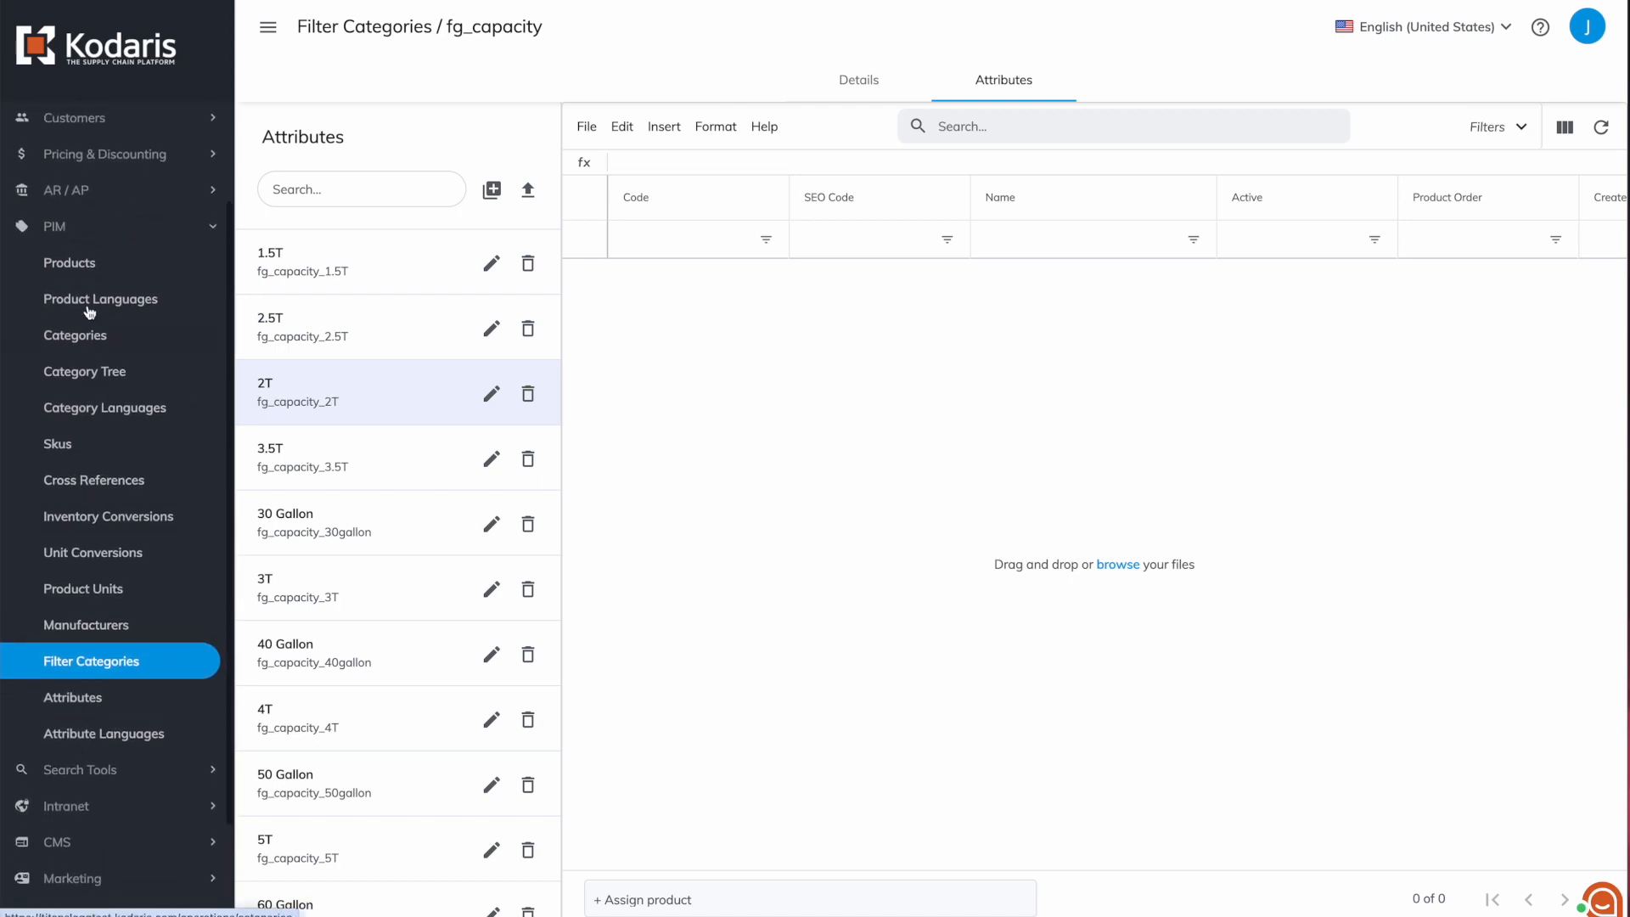
{"action": "left_click", "coordinate": [101, 263]}
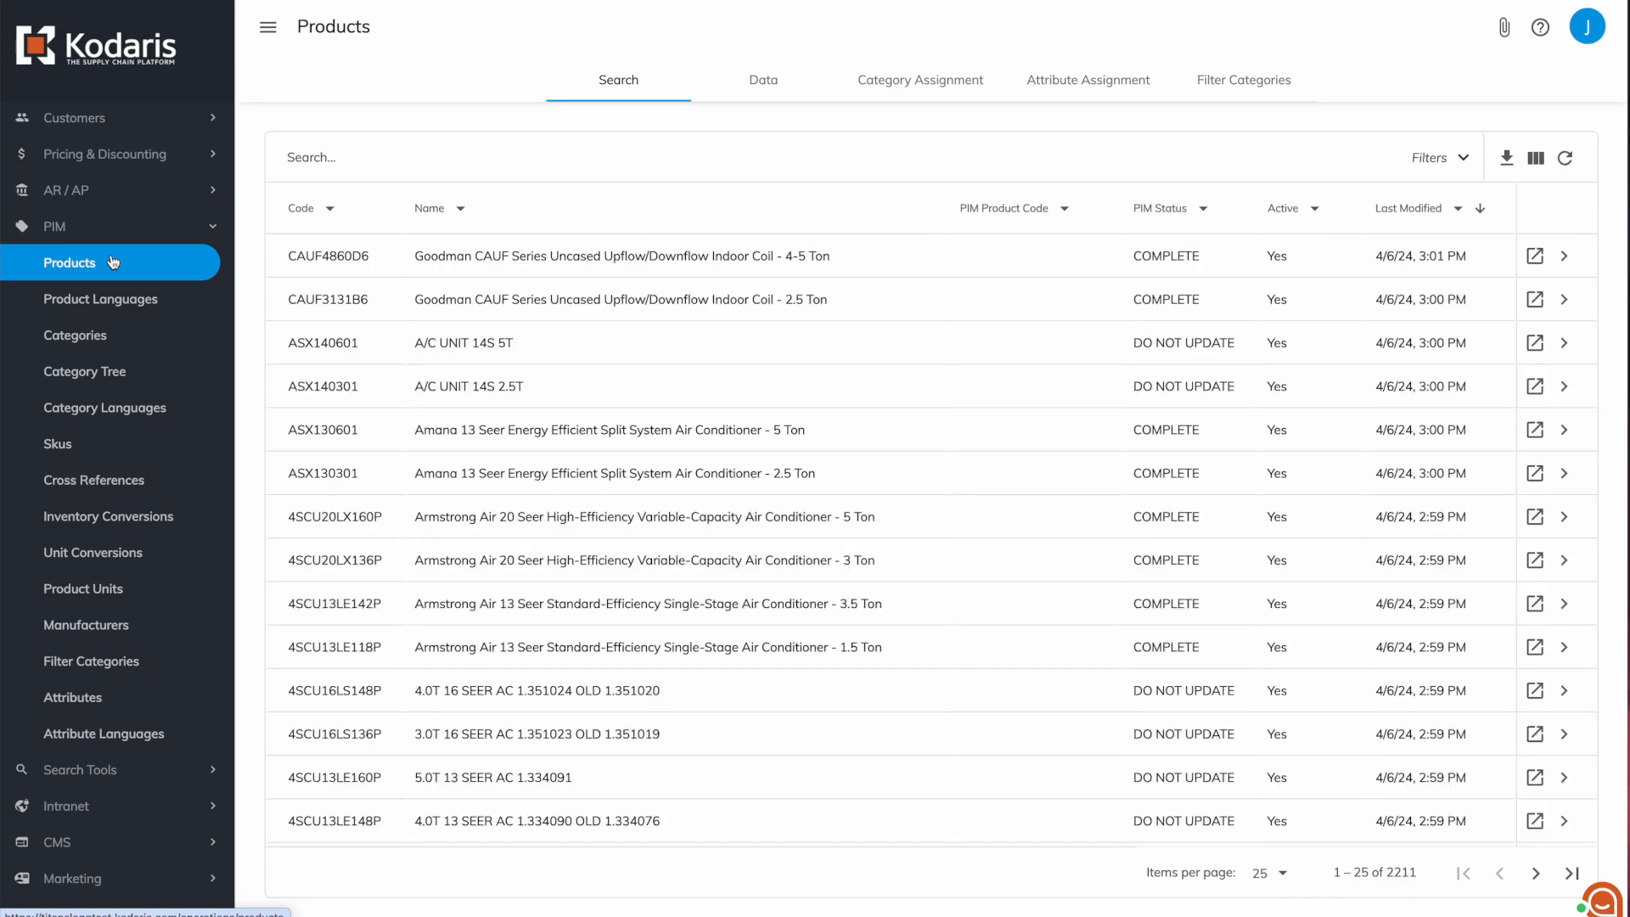
{"action": "left_click", "coordinate": [1144, 84]}
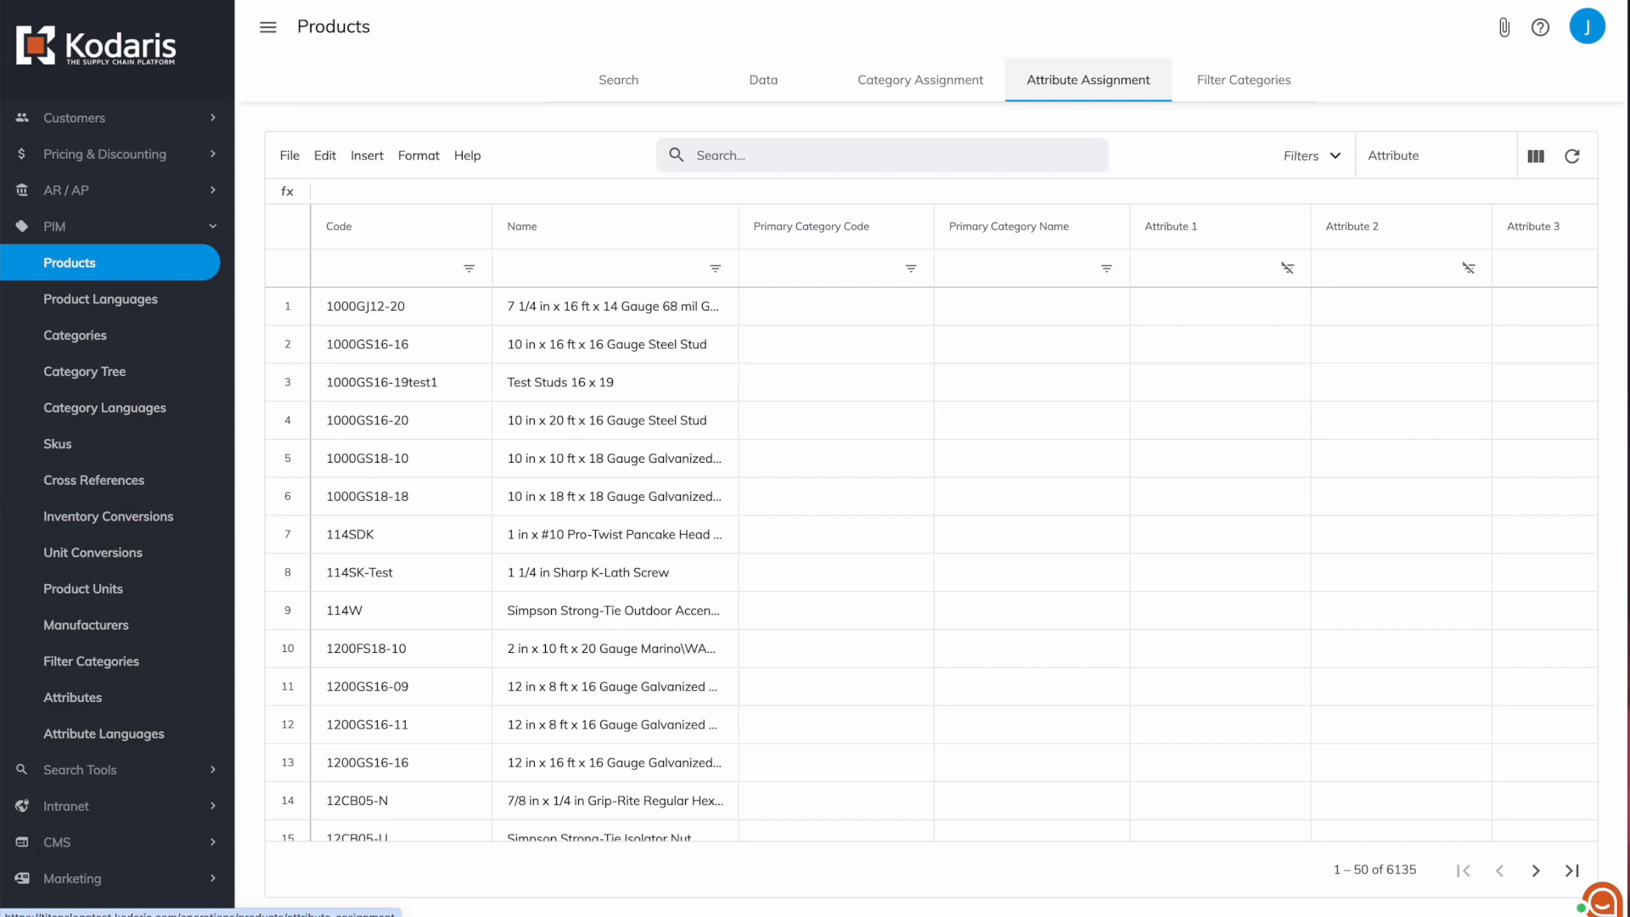
{"action": "left_click", "coordinate": [267, 26]}
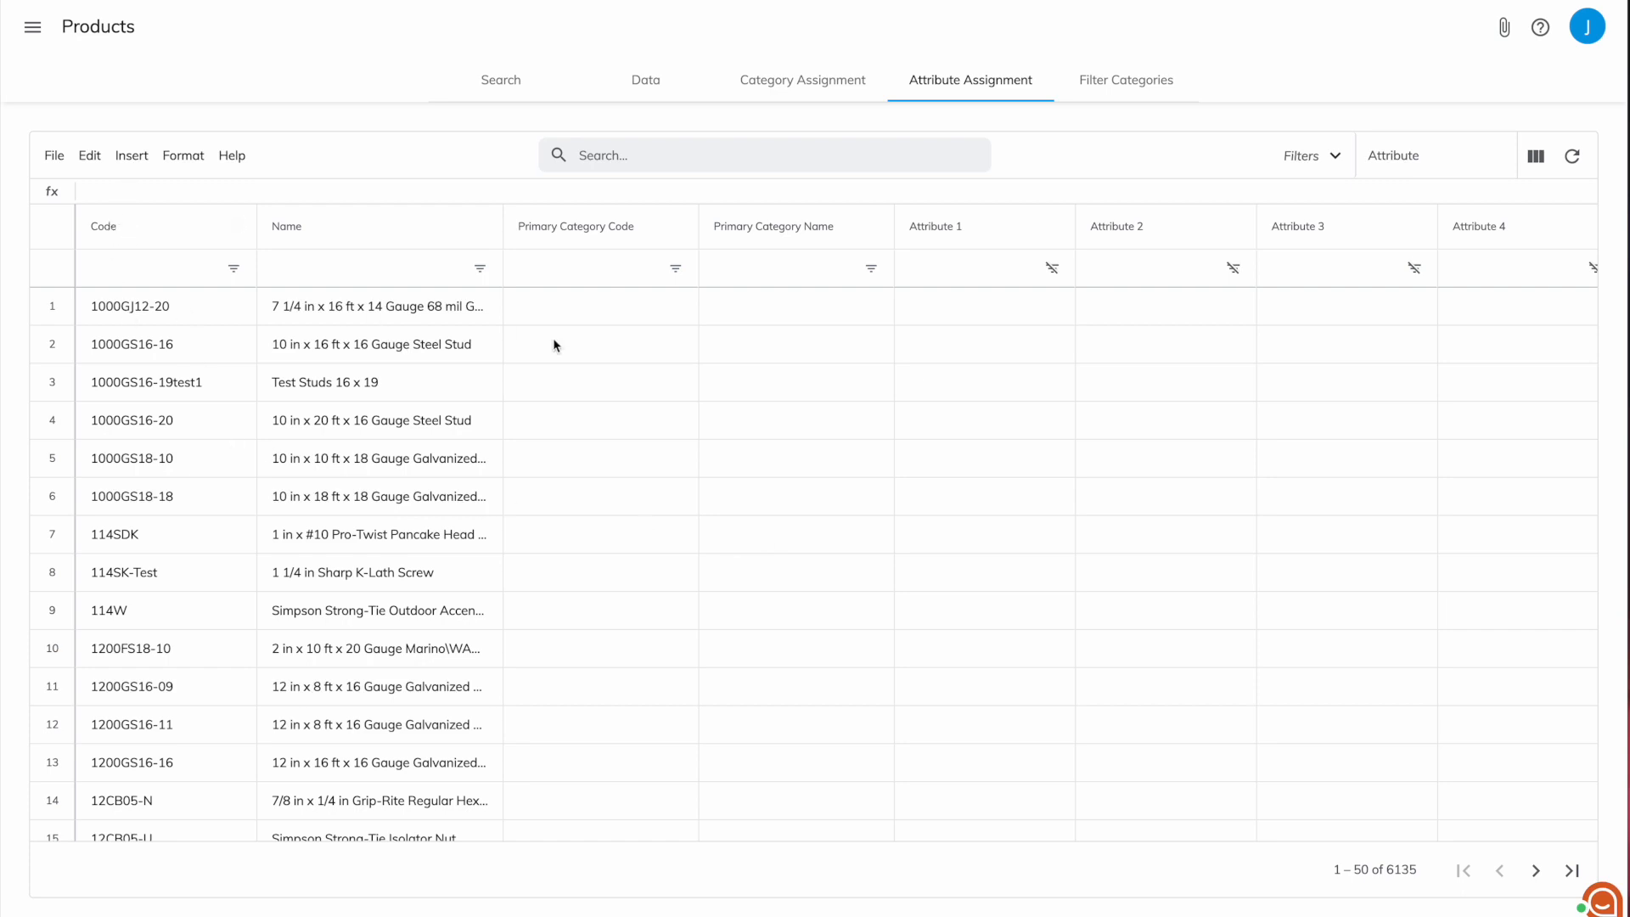
{"action": "left_click", "coordinate": [926, 233]}
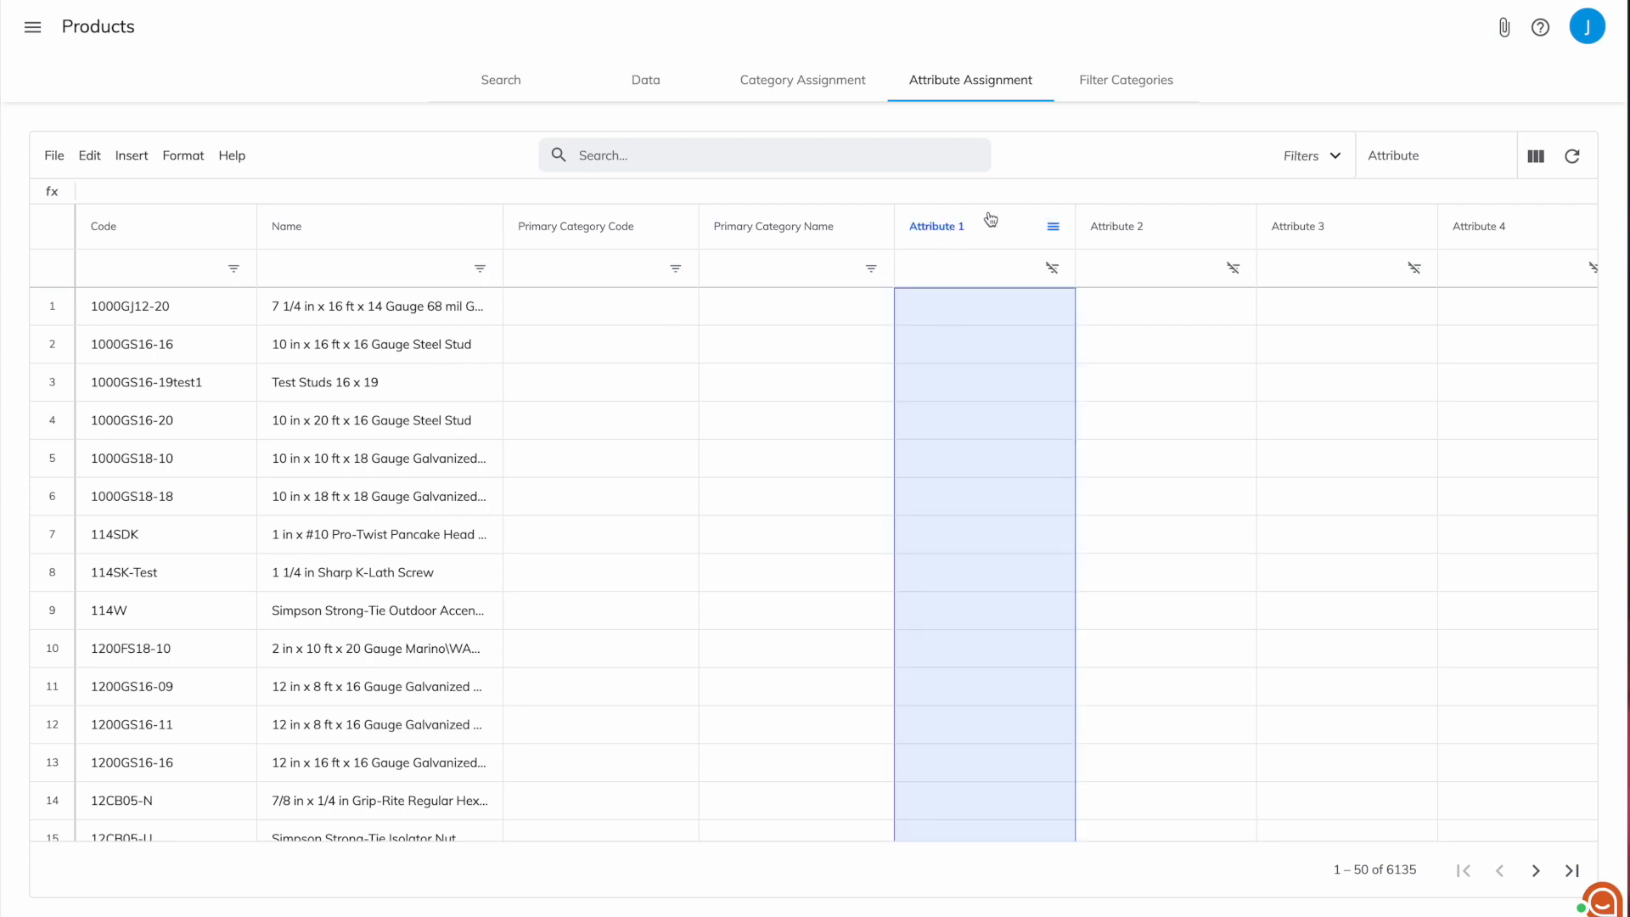
{"action": "scroll", "coordinate": [1139, 309], "scroll_direction": "right", "scroll_amount": 15}
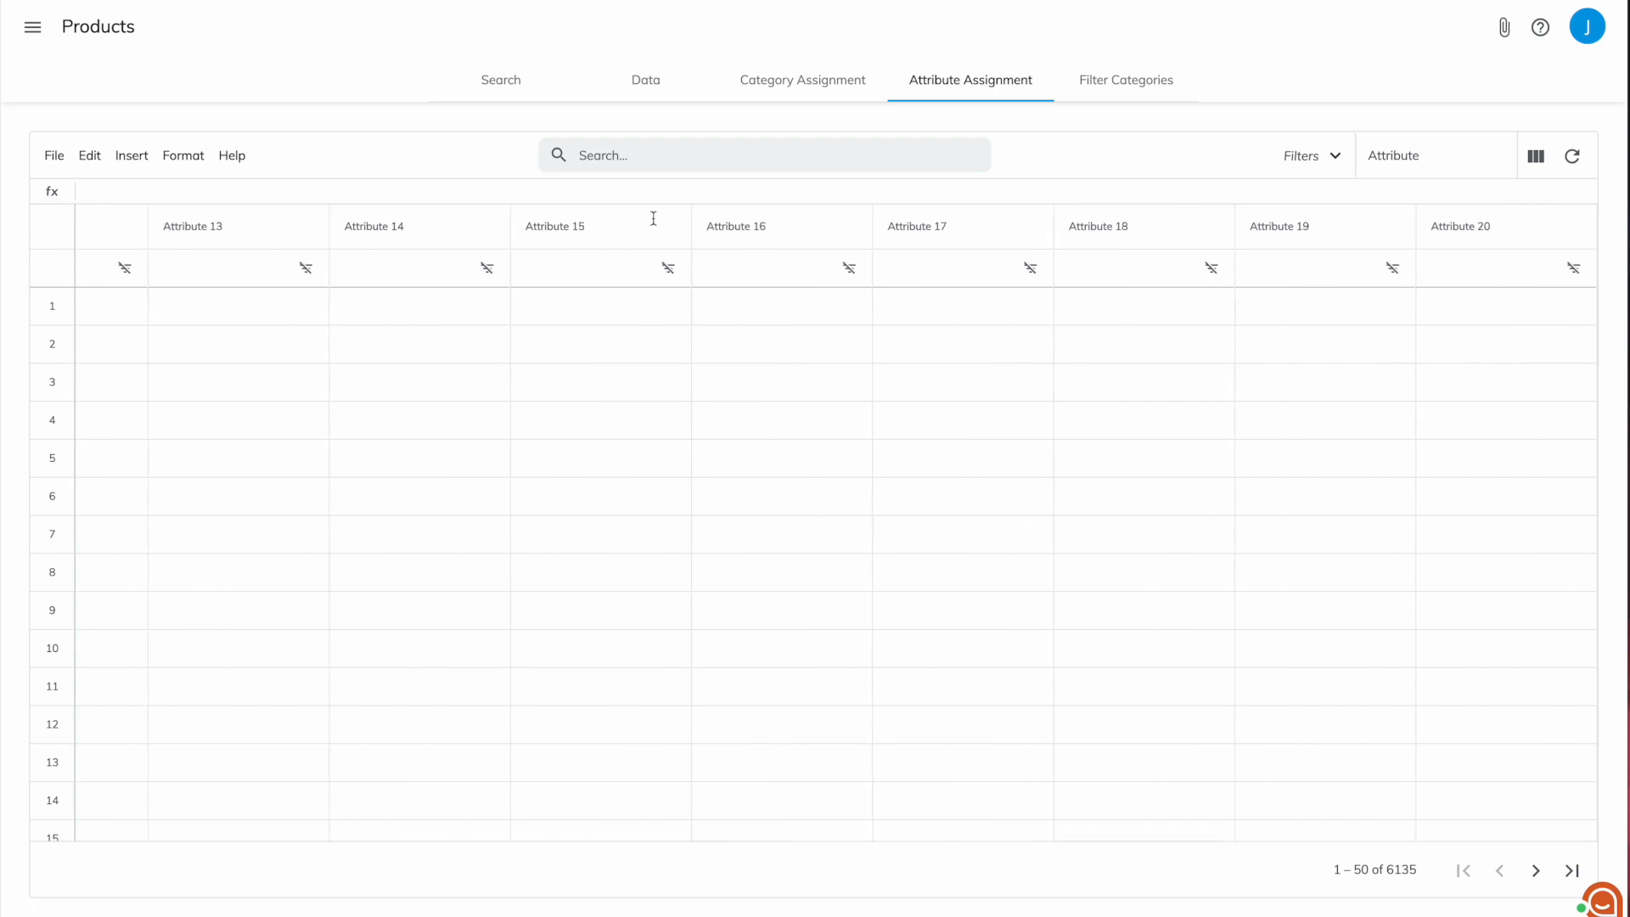
{"action": "scroll", "coordinate": [810, 354], "scroll_direction": "left", "scroll_amount": 20}
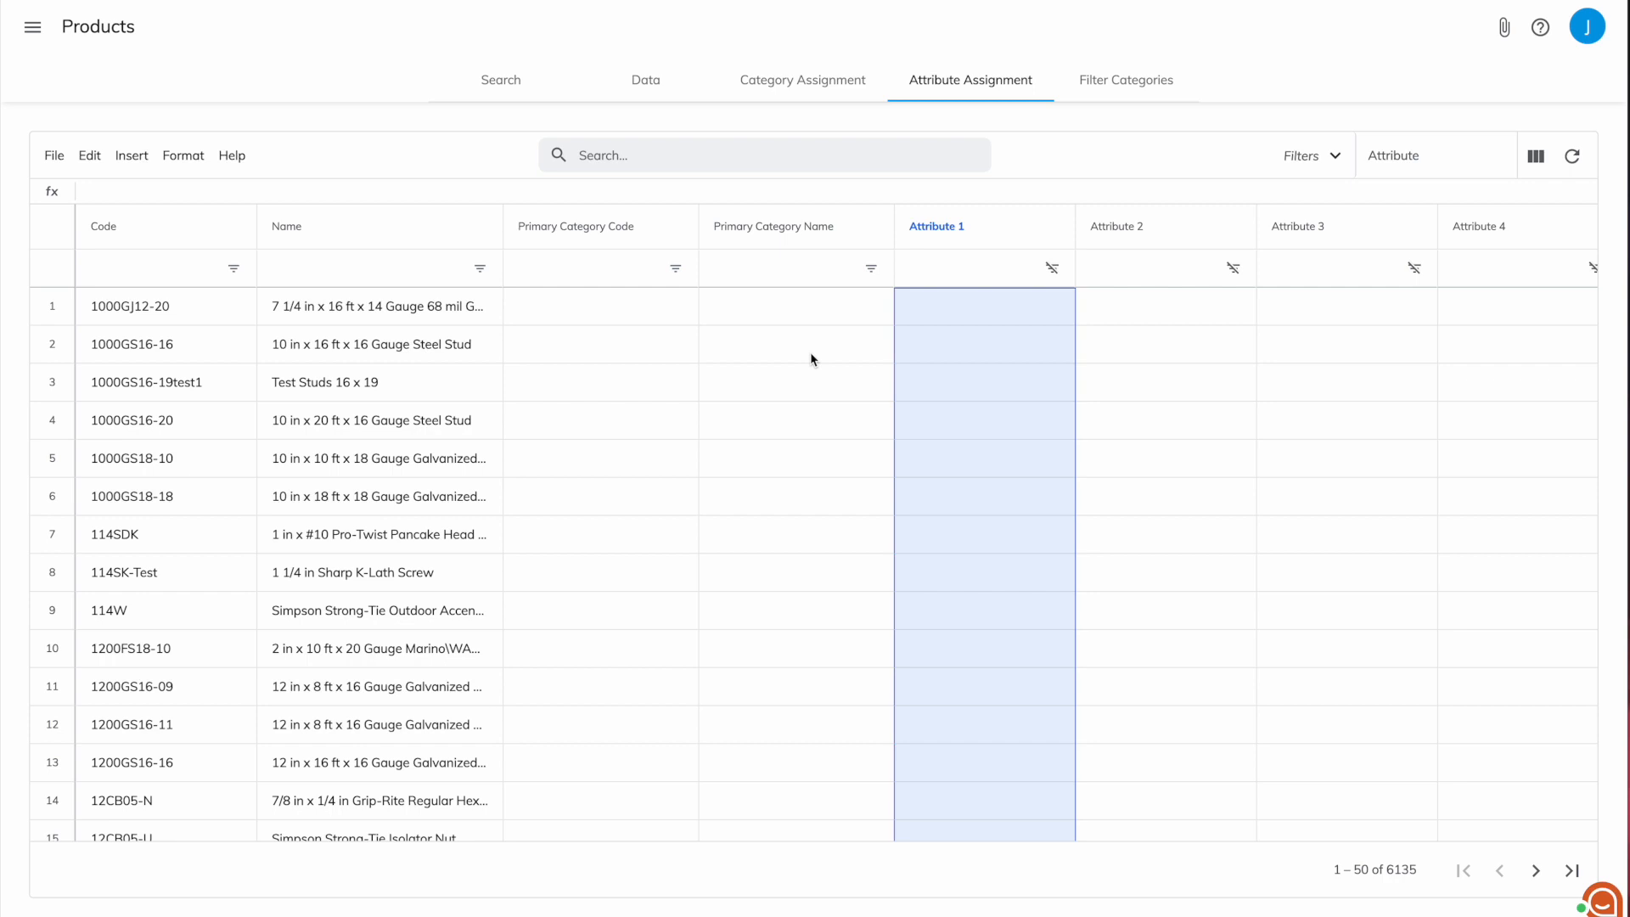
Filter the products by code AAC1636, inspect its Attribute 1 and Attribute 2 cells, and clear the code filter.
{"action": "left_click", "coordinate": [111, 270]}
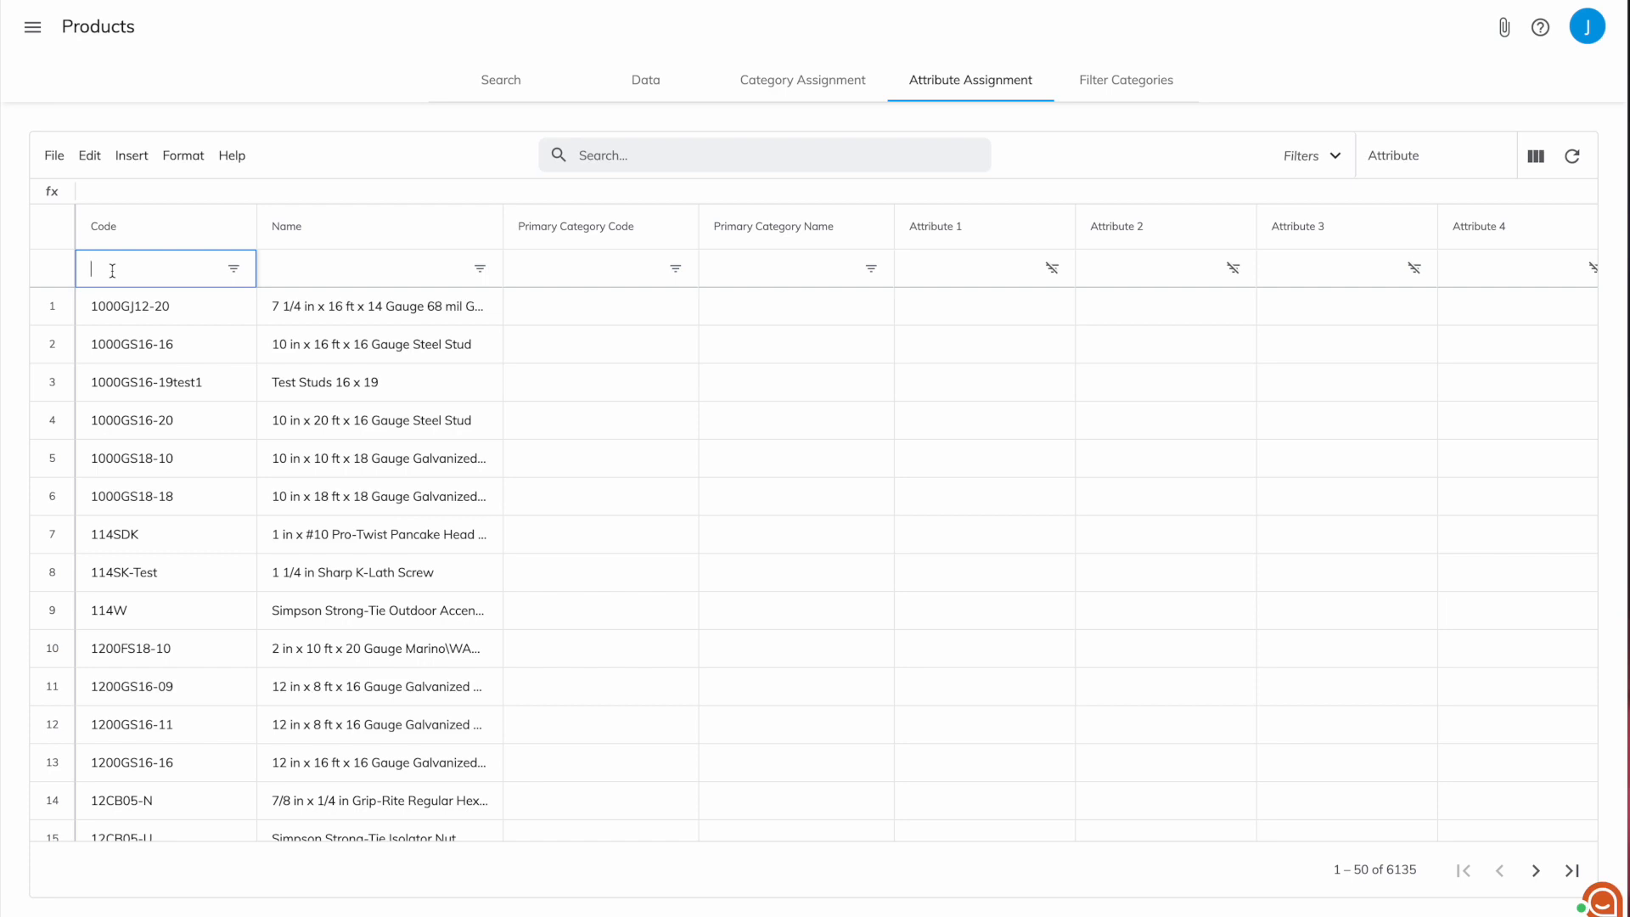
{"action": "type", "text": "AAC1636"}
{"action": "key", "text": "Return"}
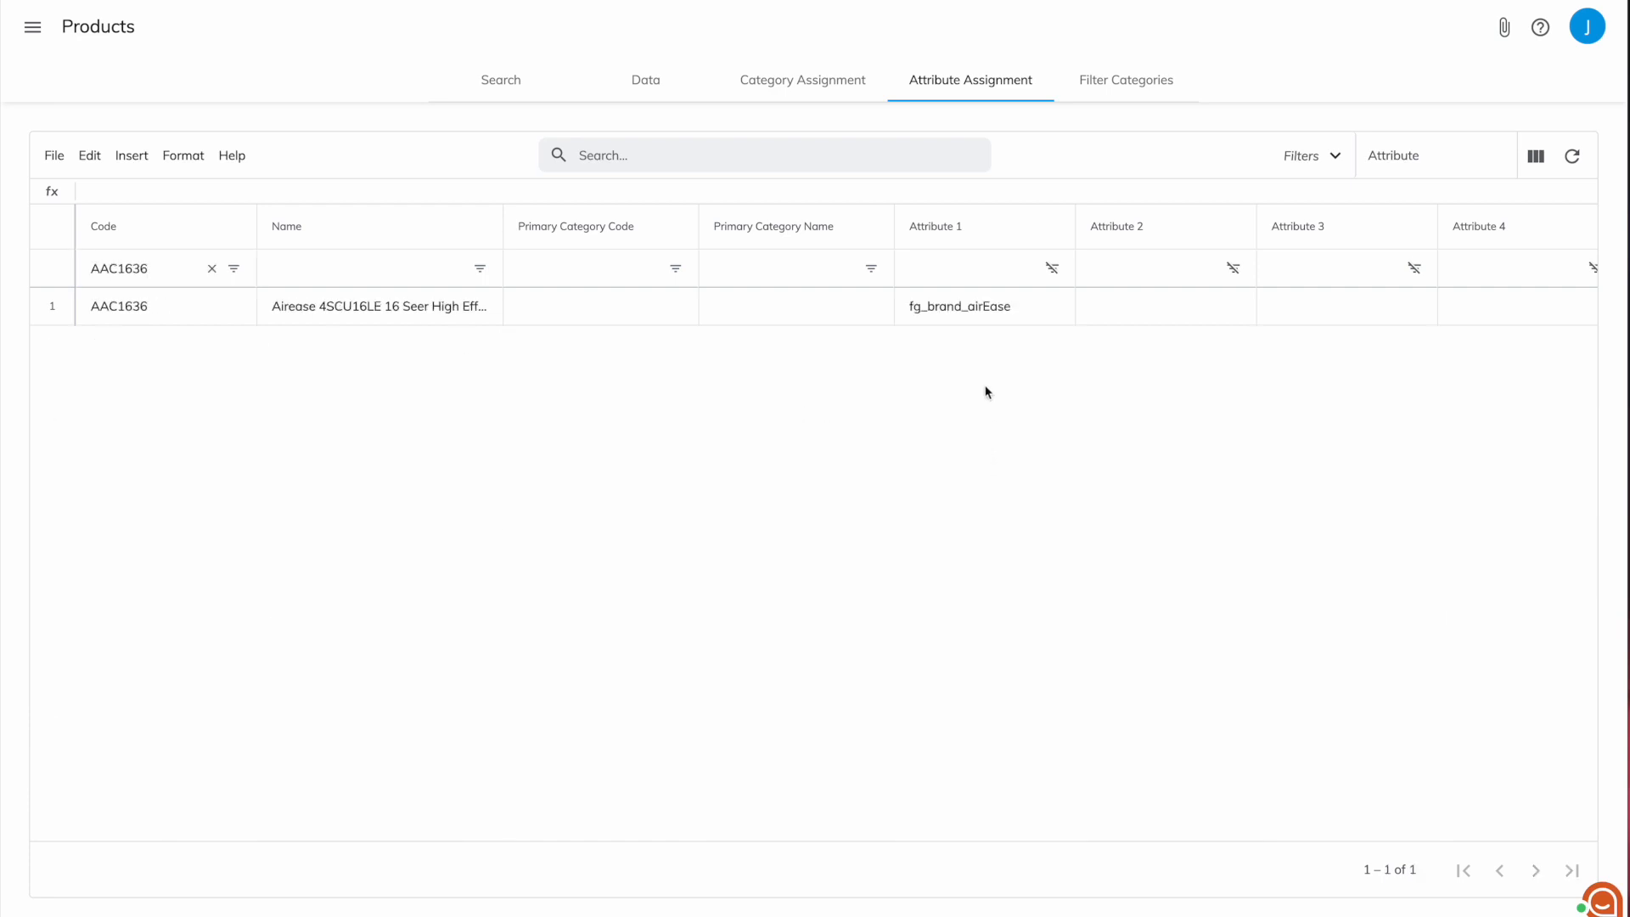
{"action": "left_click", "coordinate": [943, 313]}
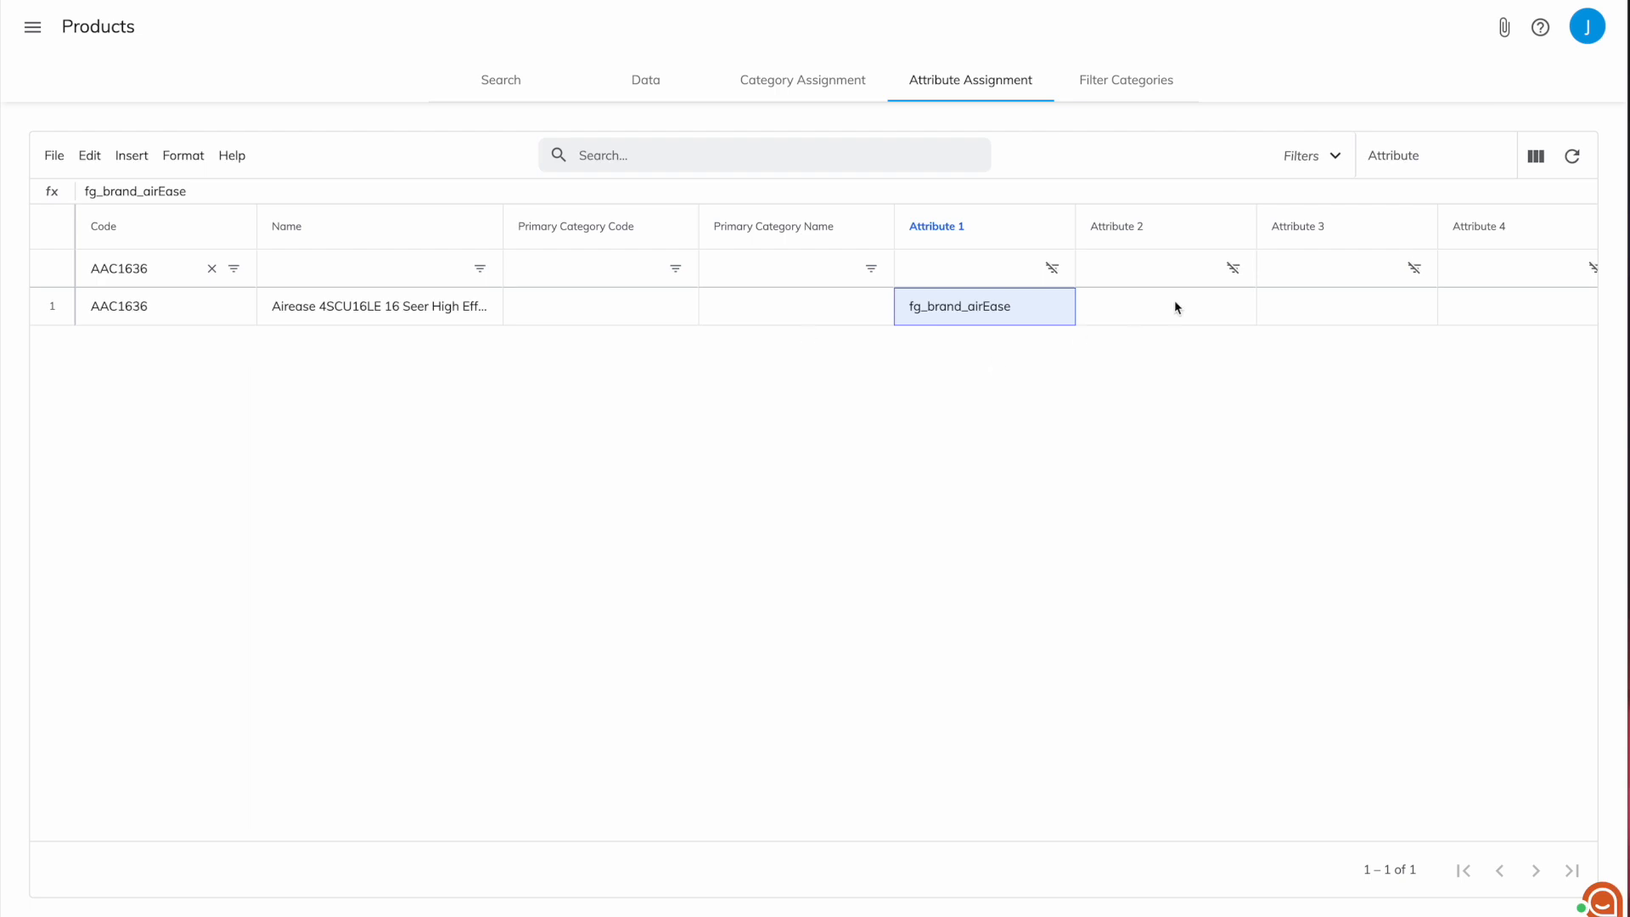
{"action": "left_click", "coordinate": [1147, 304]}
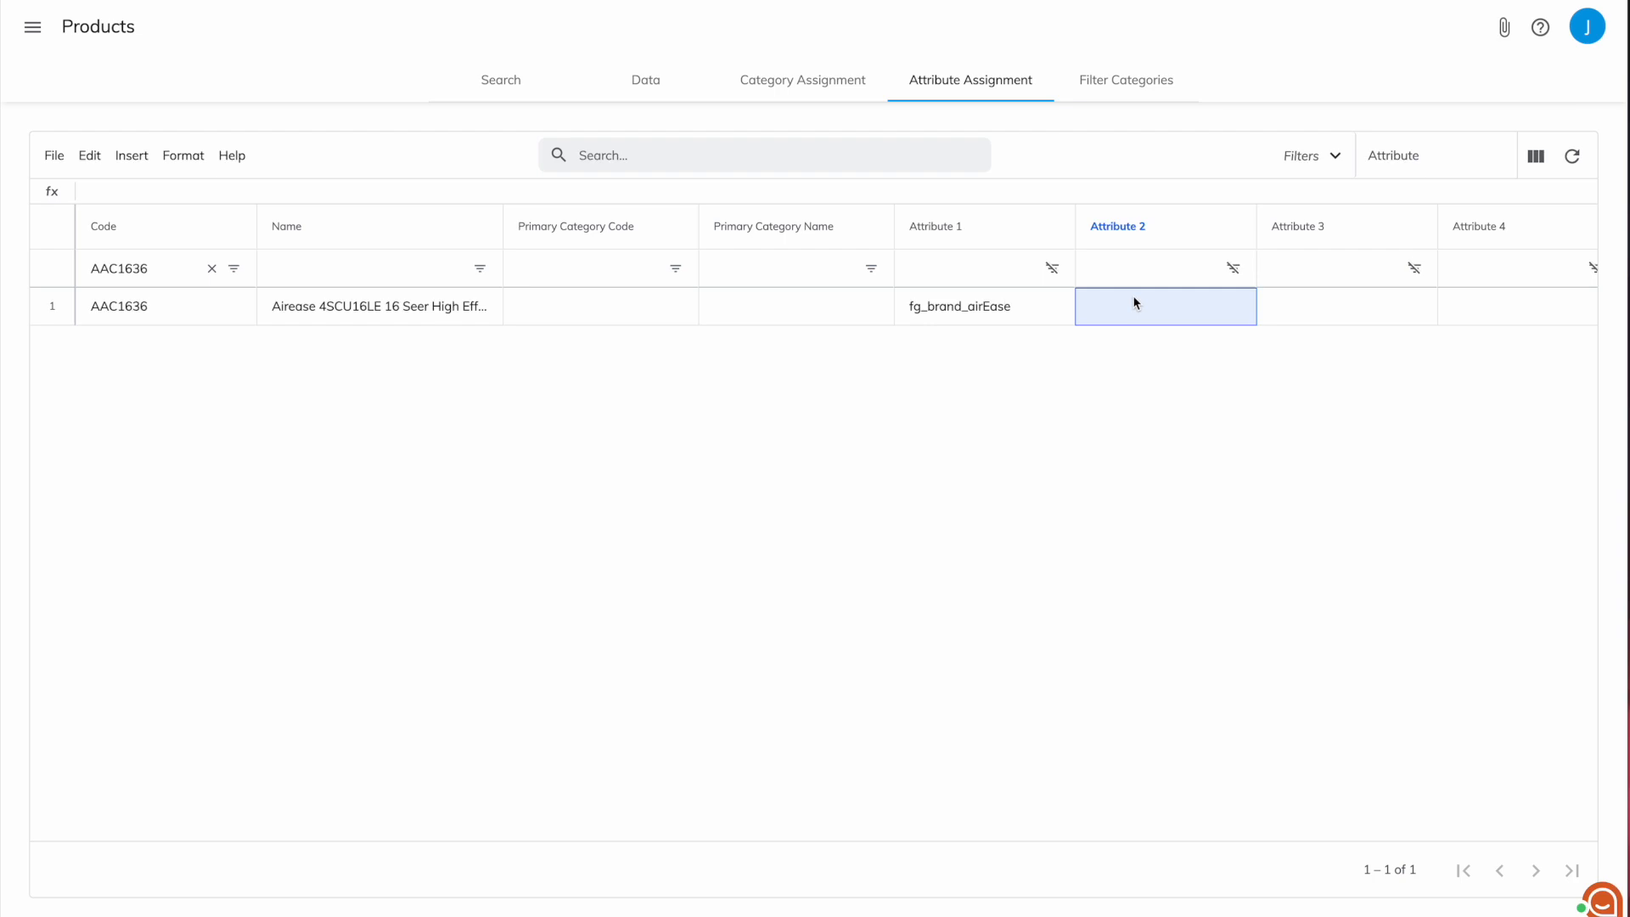
{"action": "left_click", "coordinate": [213, 270]}
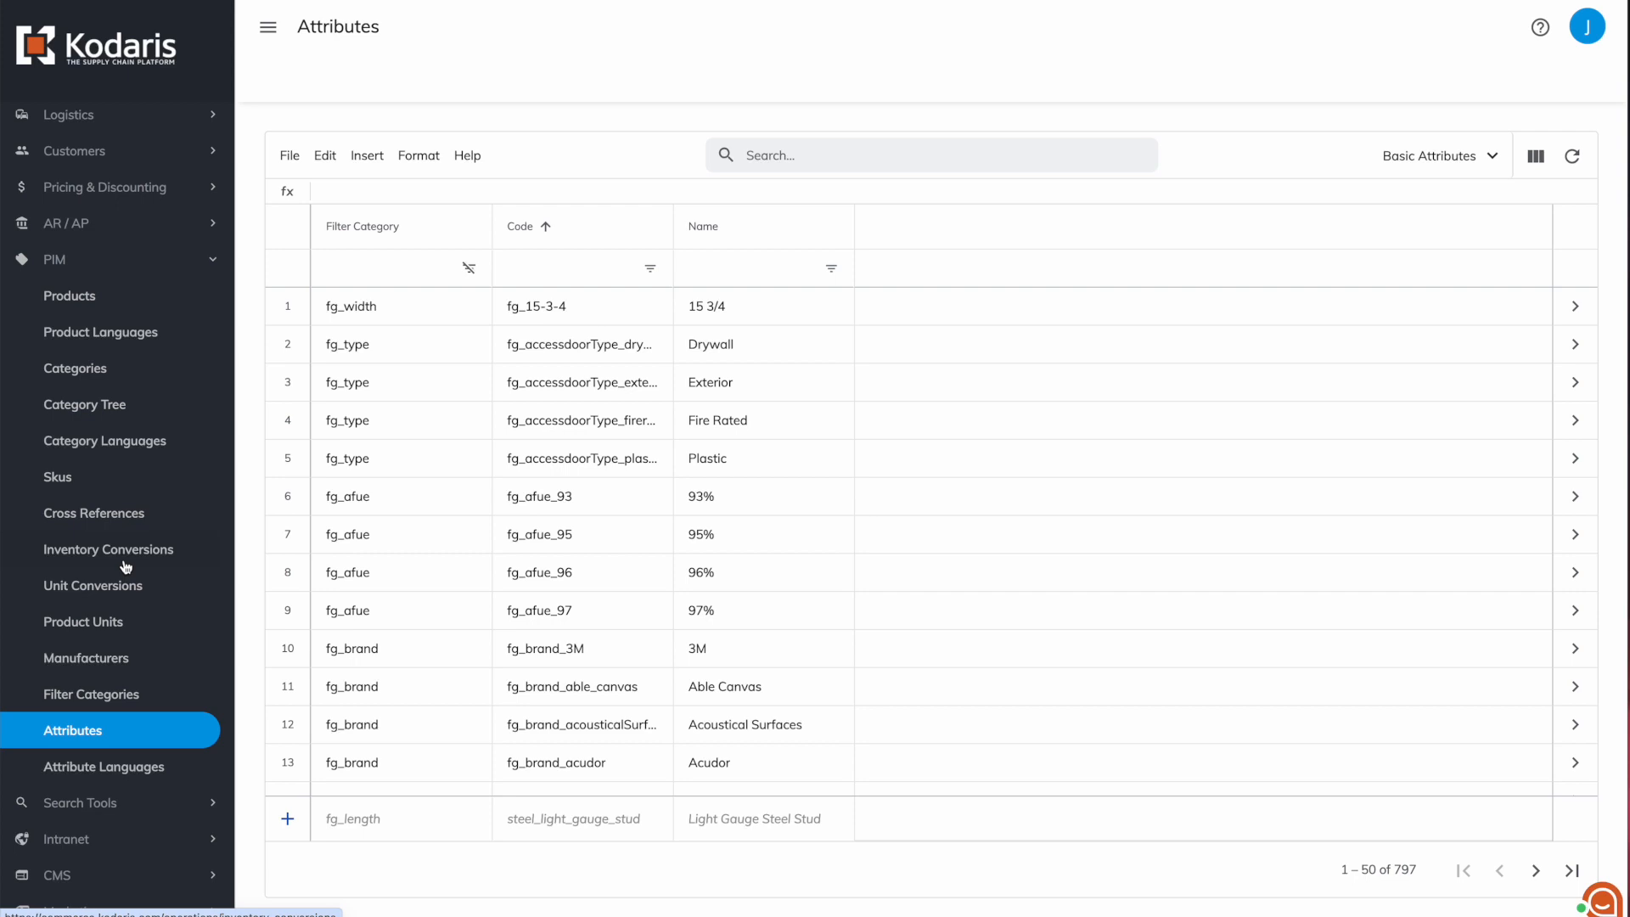
In the reference site's admin, open the products' Attribute Assignment view, collapse the side navigation and review the assigned attribute columns.
{"action": "left_click", "coordinate": [75, 294]}
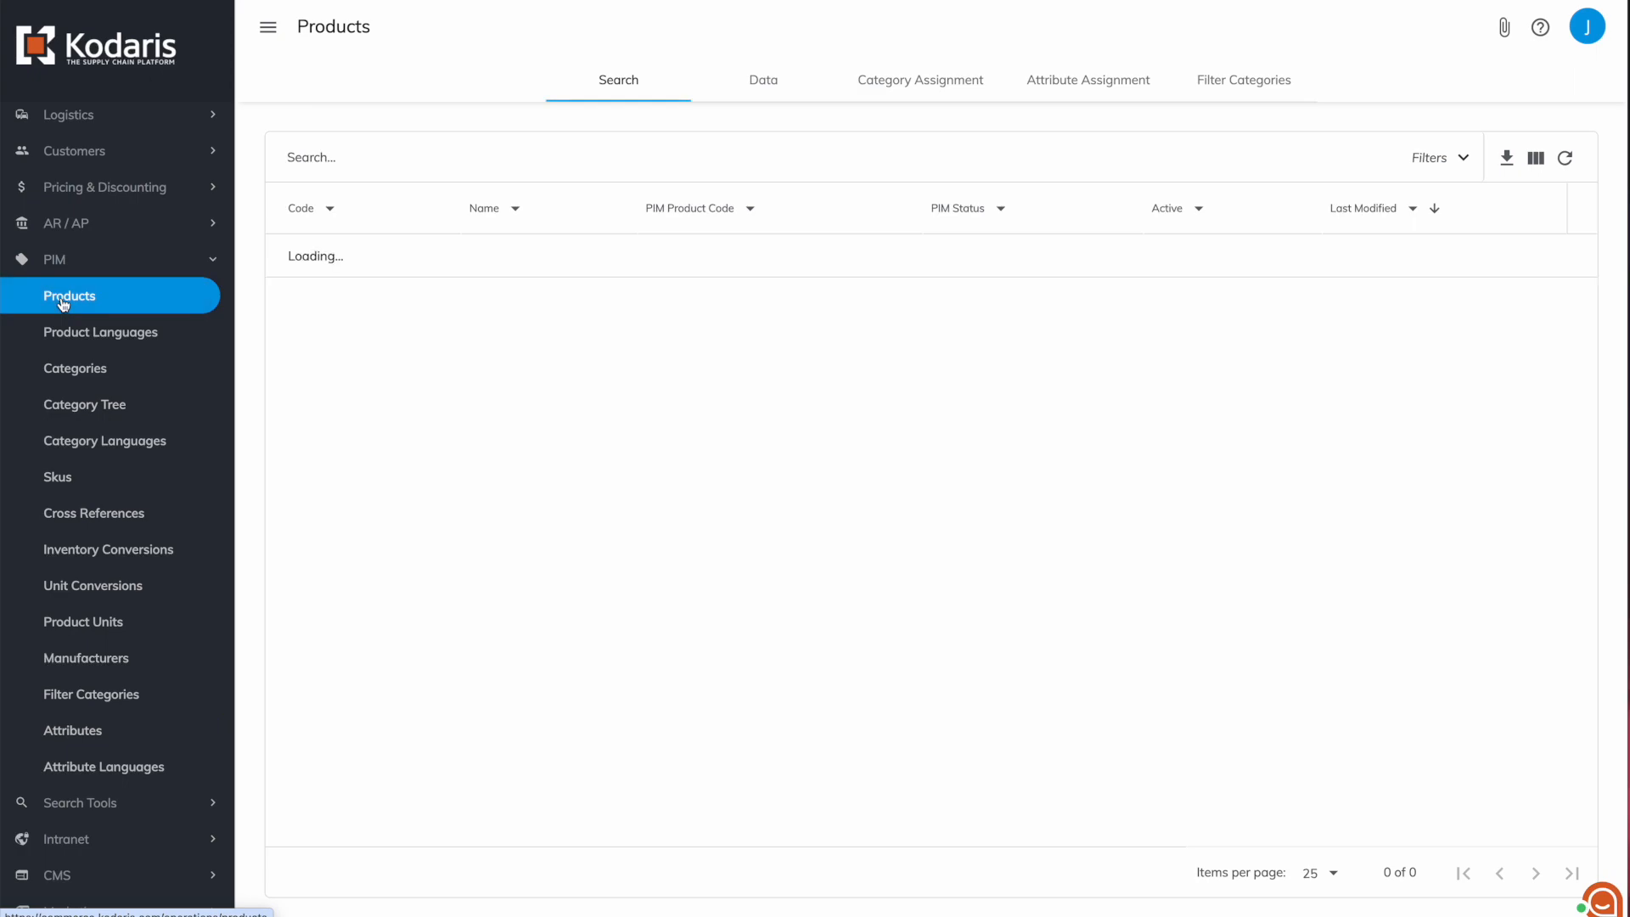
{"action": "left_click", "coordinate": [1117, 81]}
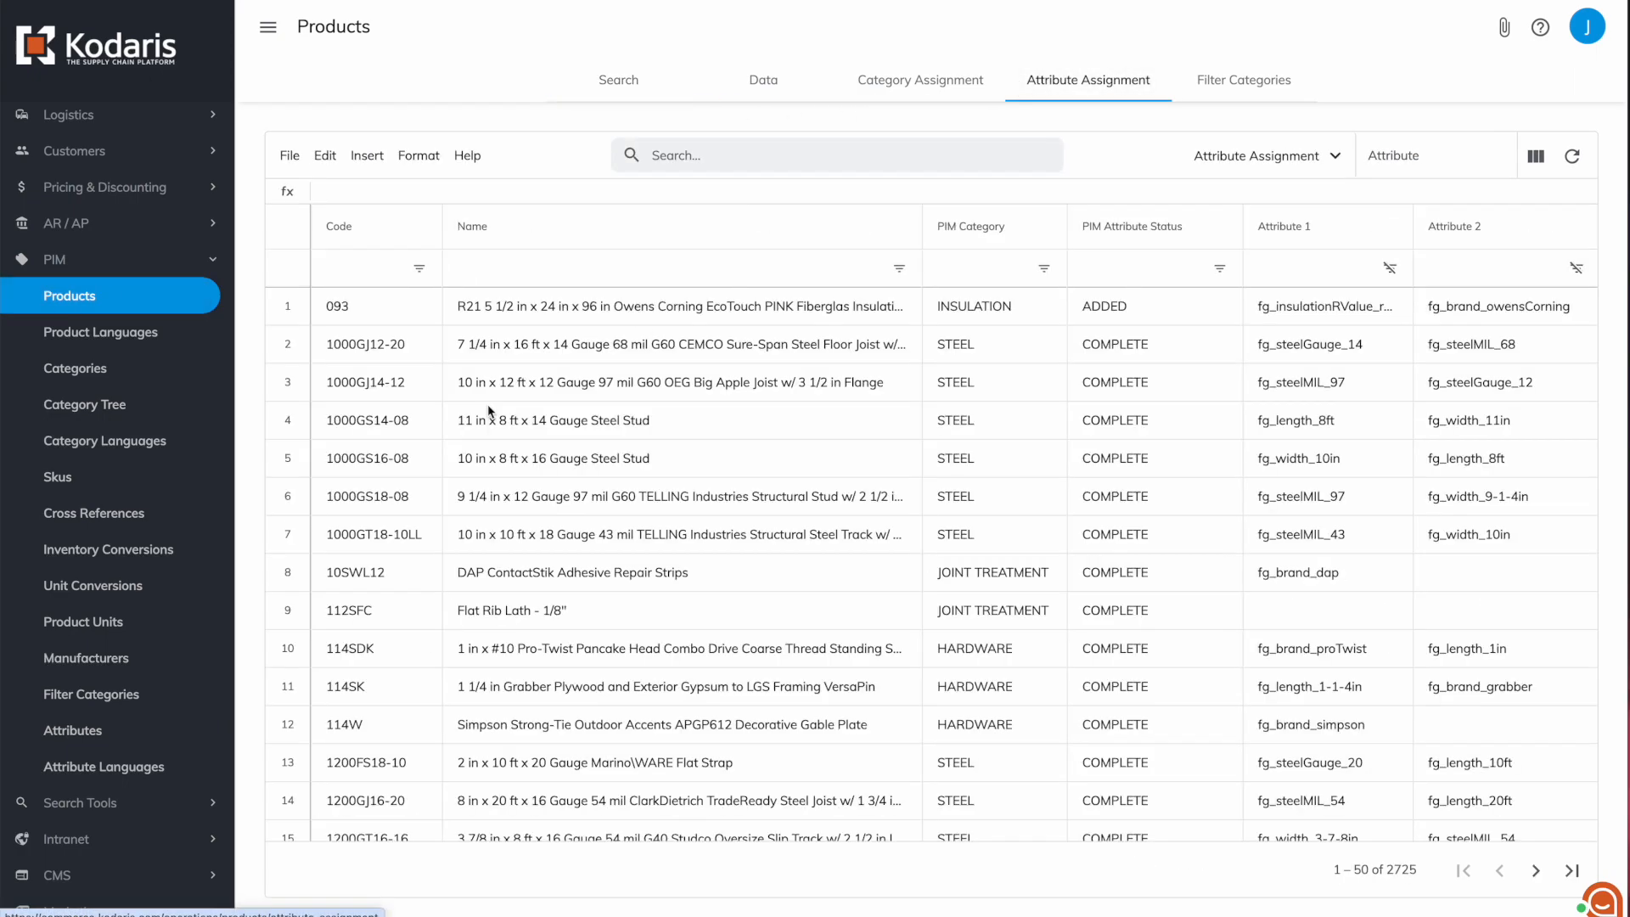
{"action": "left_click", "coordinate": [267, 25]}
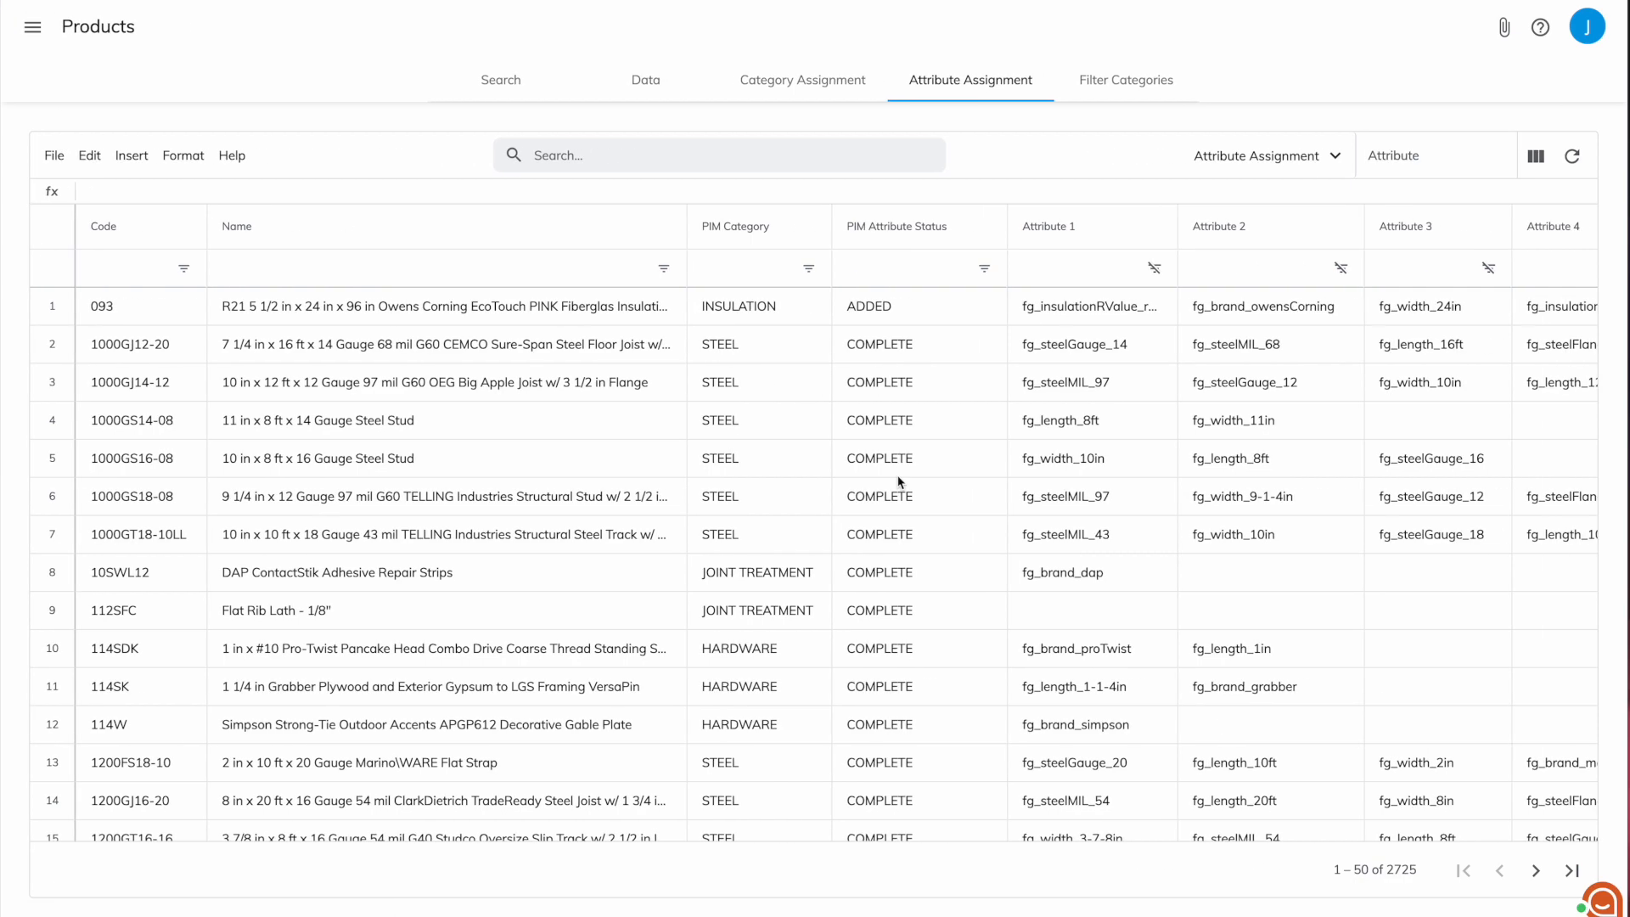
{"action": "scroll", "coordinate": [991, 322], "scroll_direction": "right", "scroll_amount": 3}
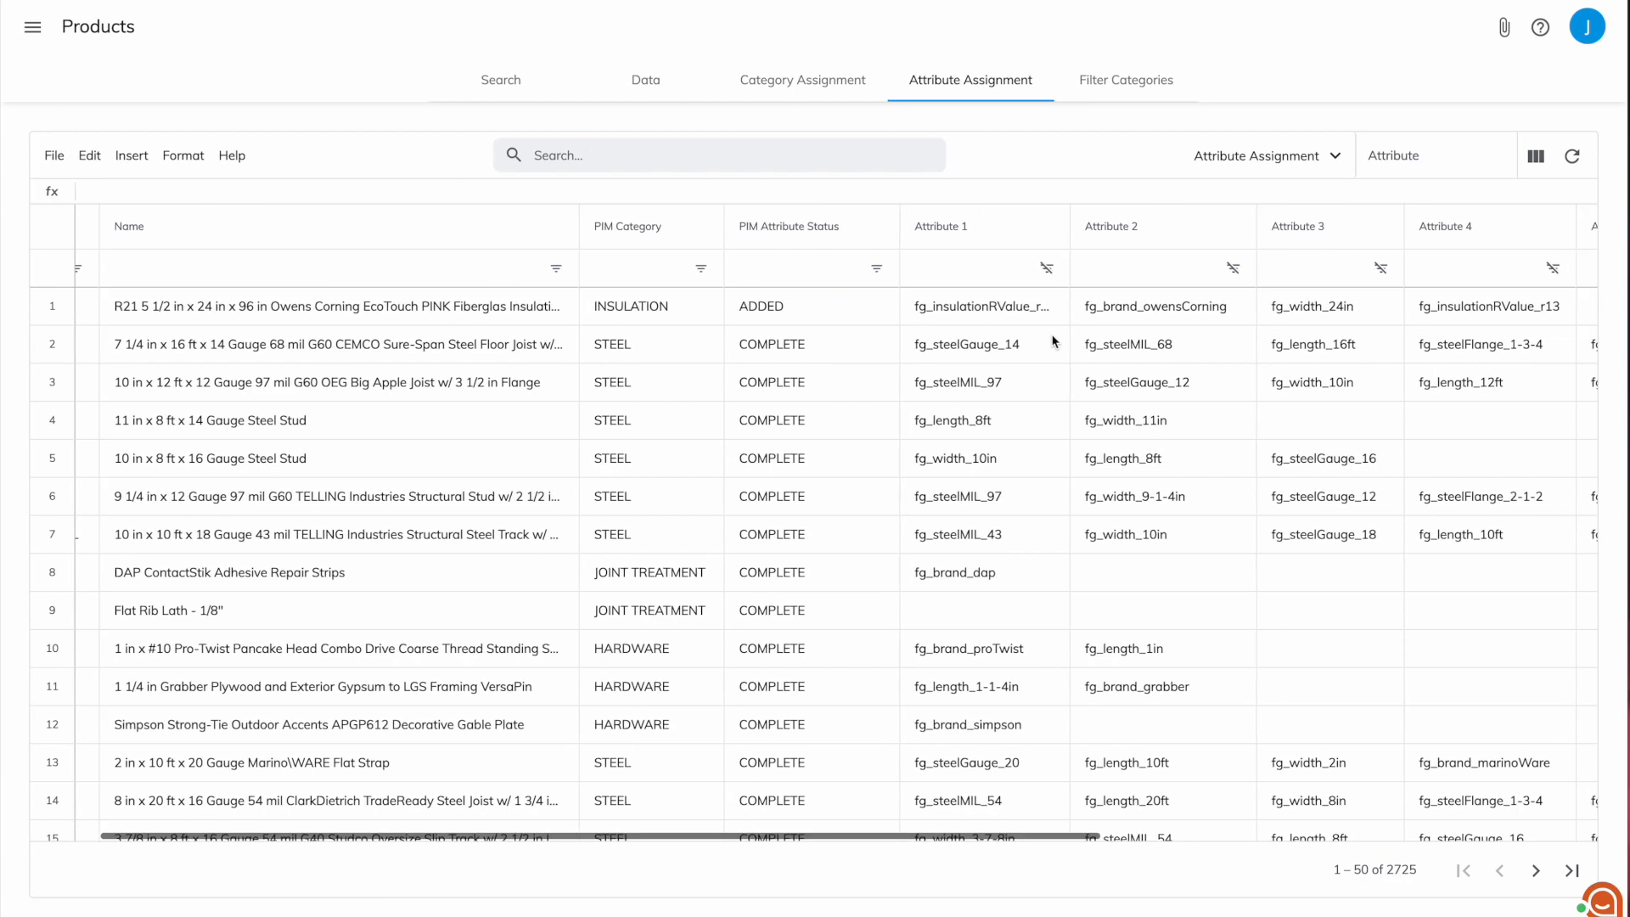
{"action": "scroll", "coordinate": [781, 321], "scroll_direction": "right", "scroll_amount": 5}
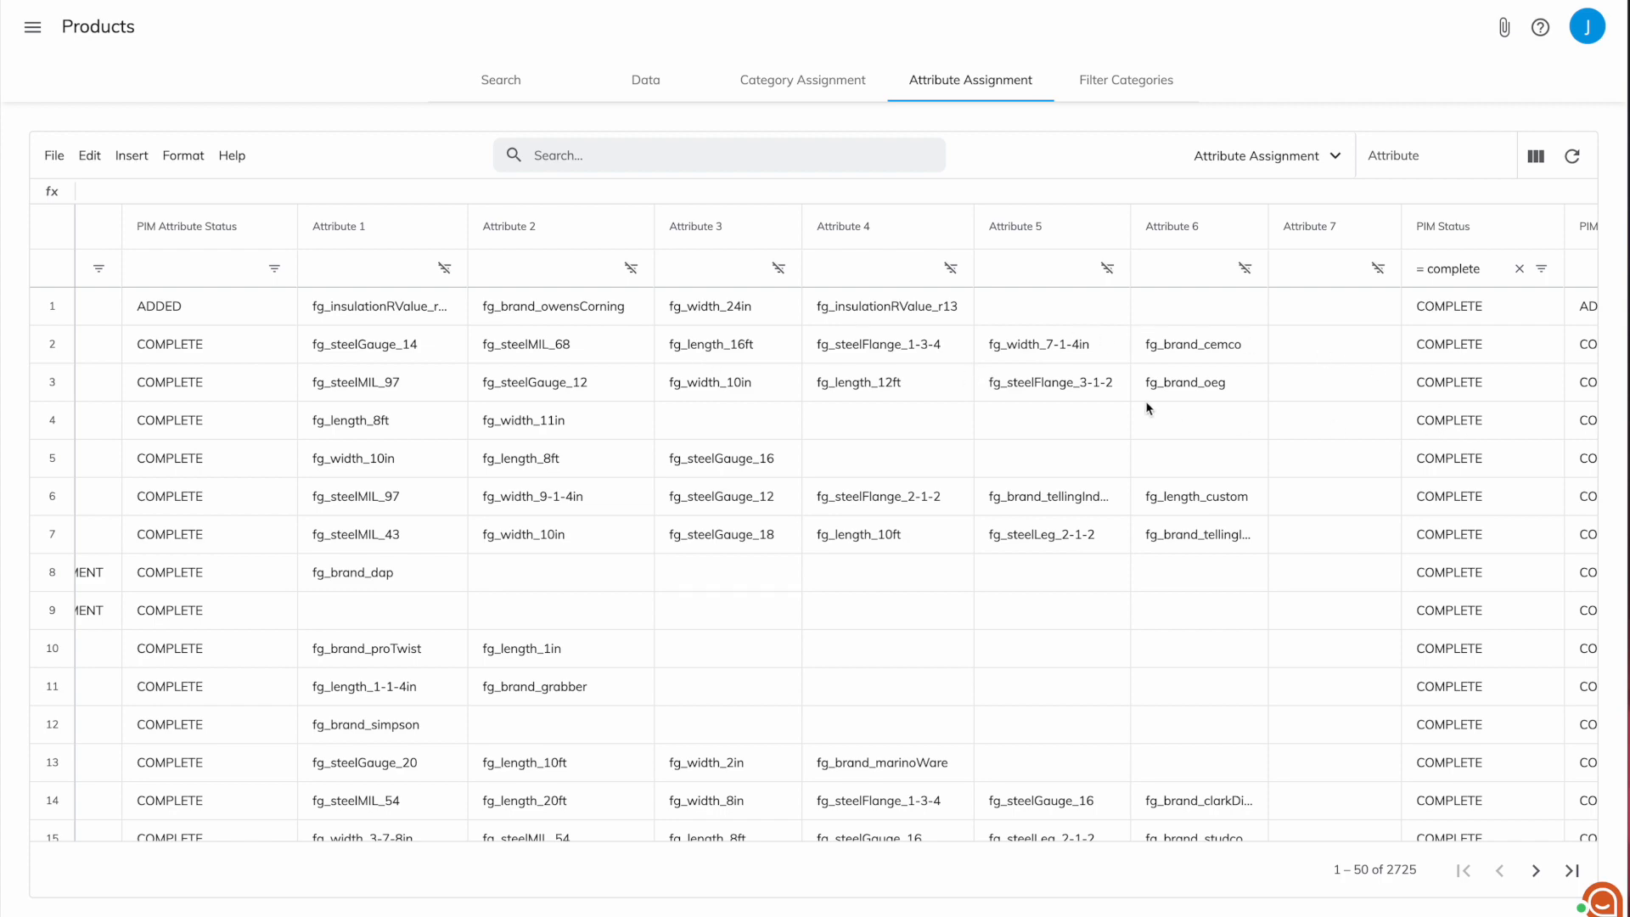
{"action": "scroll", "coordinate": [1148, 408], "scroll_direction": "left", "scroll_amount": 8}
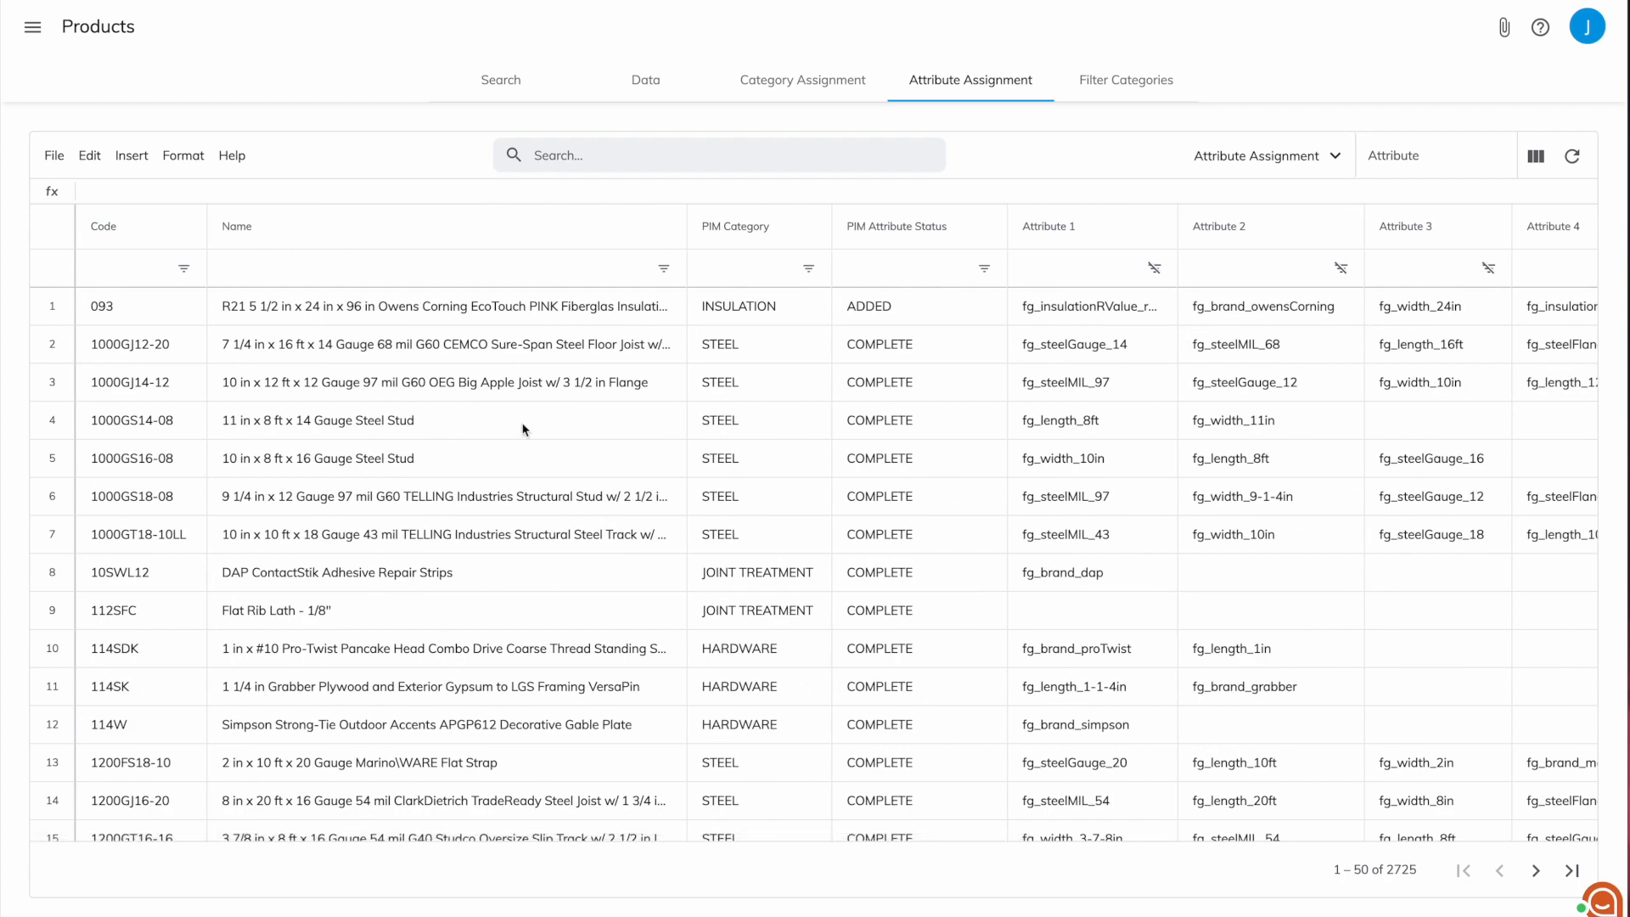
Export the reference site's product attribute assignments to a file named "attribute-assignments.csv".
{"action": "left_click", "coordinate": [57, 154]}
{"action": "left_click", "coordinate": [73, 278]}
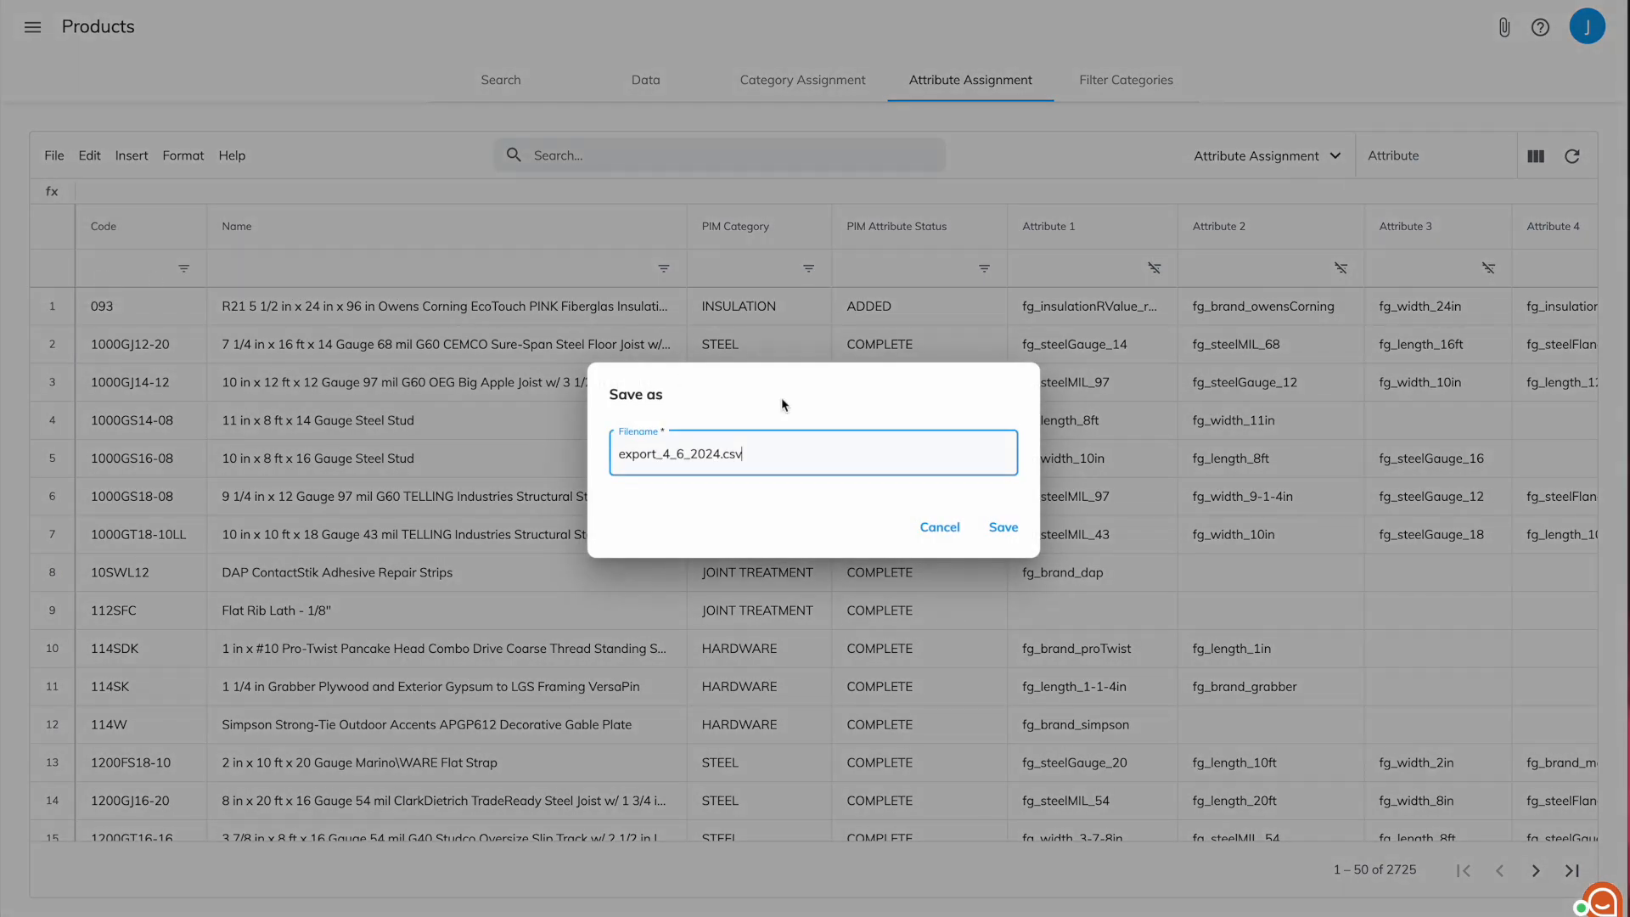
{"action": "left_click_drag", "start_coordinate": [721, 454], "coordinate": [537, 464]}
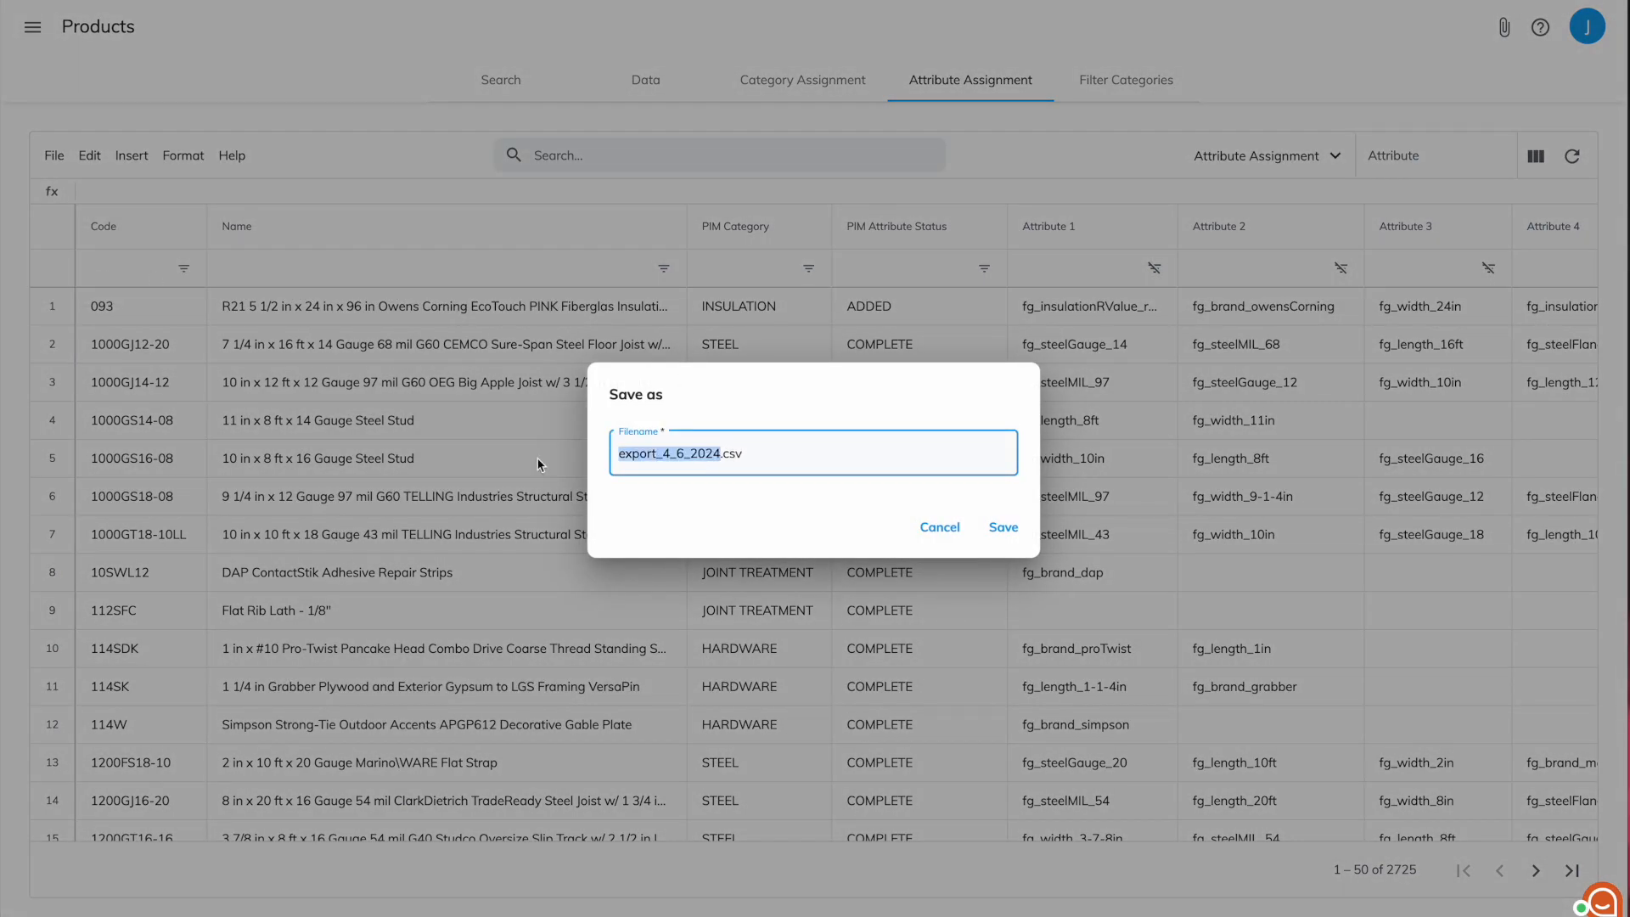
{"action": "type", "text": "attribute-assignments"}
{"action": "left_click", "coordinate": [1001, 528]}
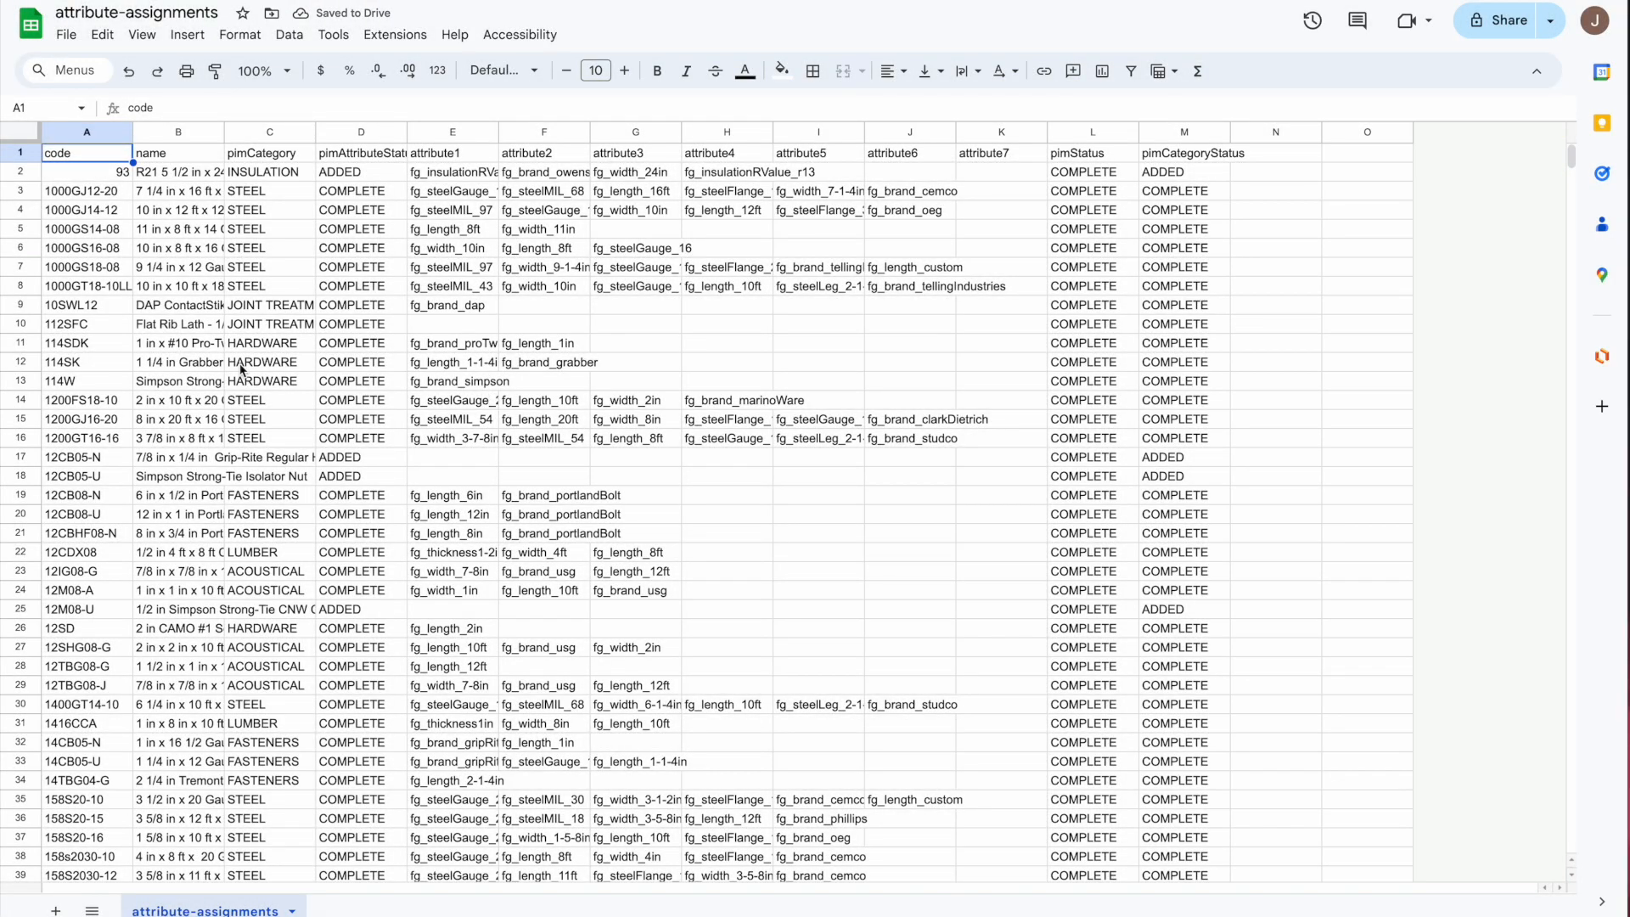
Widen the code column and delete the name, pimCategory and pimAttributeStatus columns from the attribute-assignments sheet.
{"action": "left_click_drag", "start_coordinate": [132, 134], "coordinate": [475, 132]}
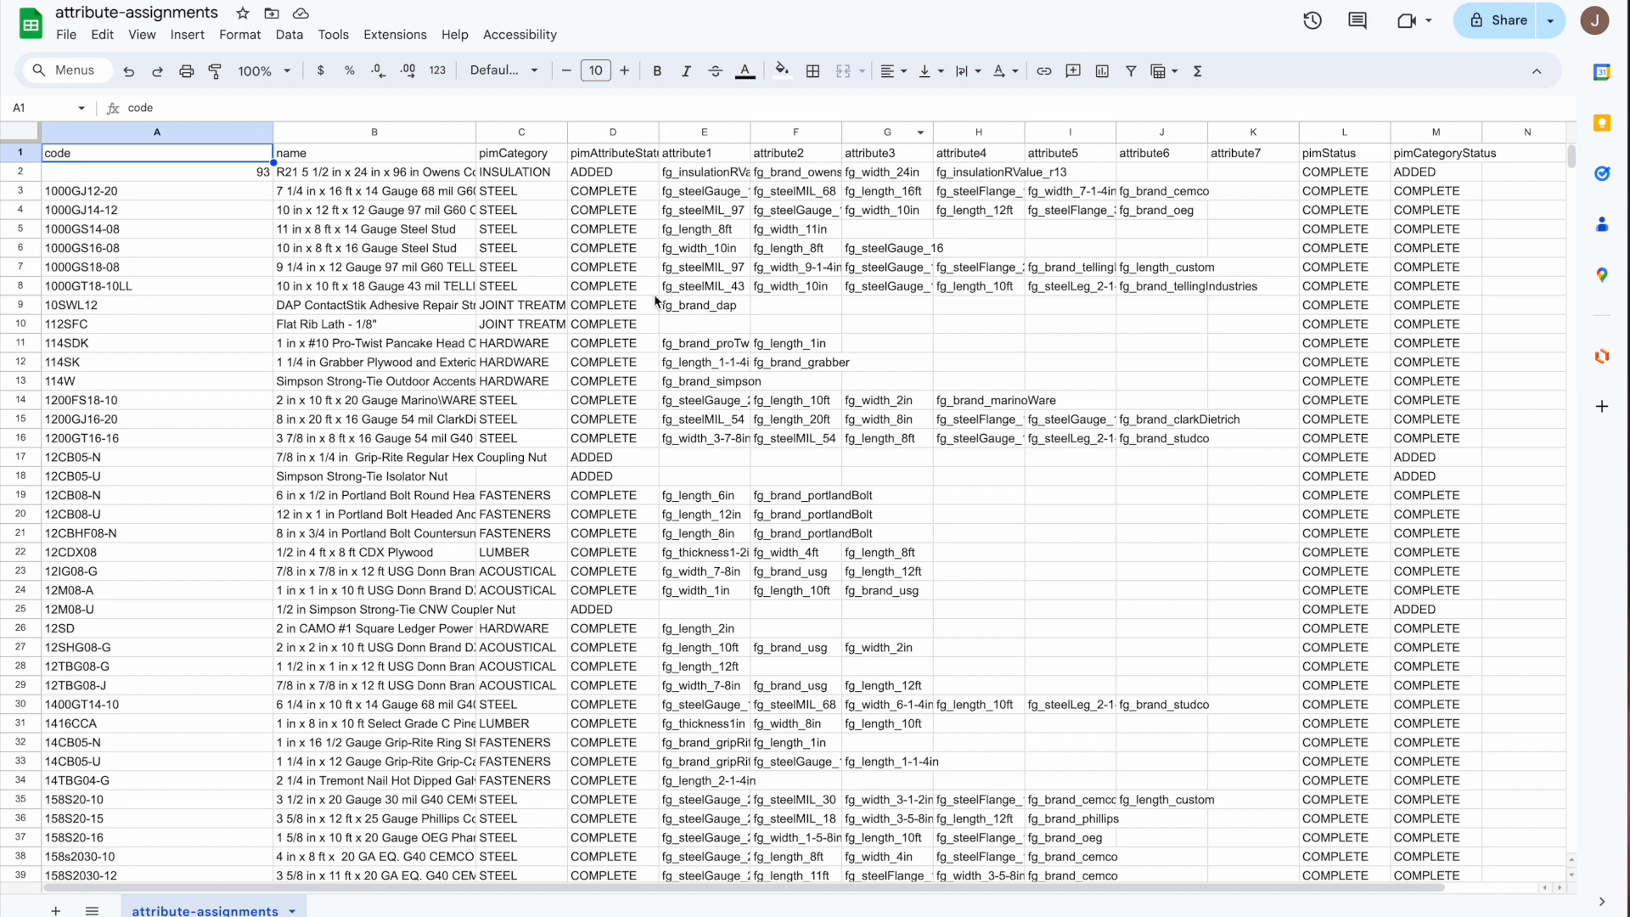
{"action": "left_click", "coordinate": [382, 129]}
{"action": "left_click", "coordinate": [510, 132], "text": "ctrl"}
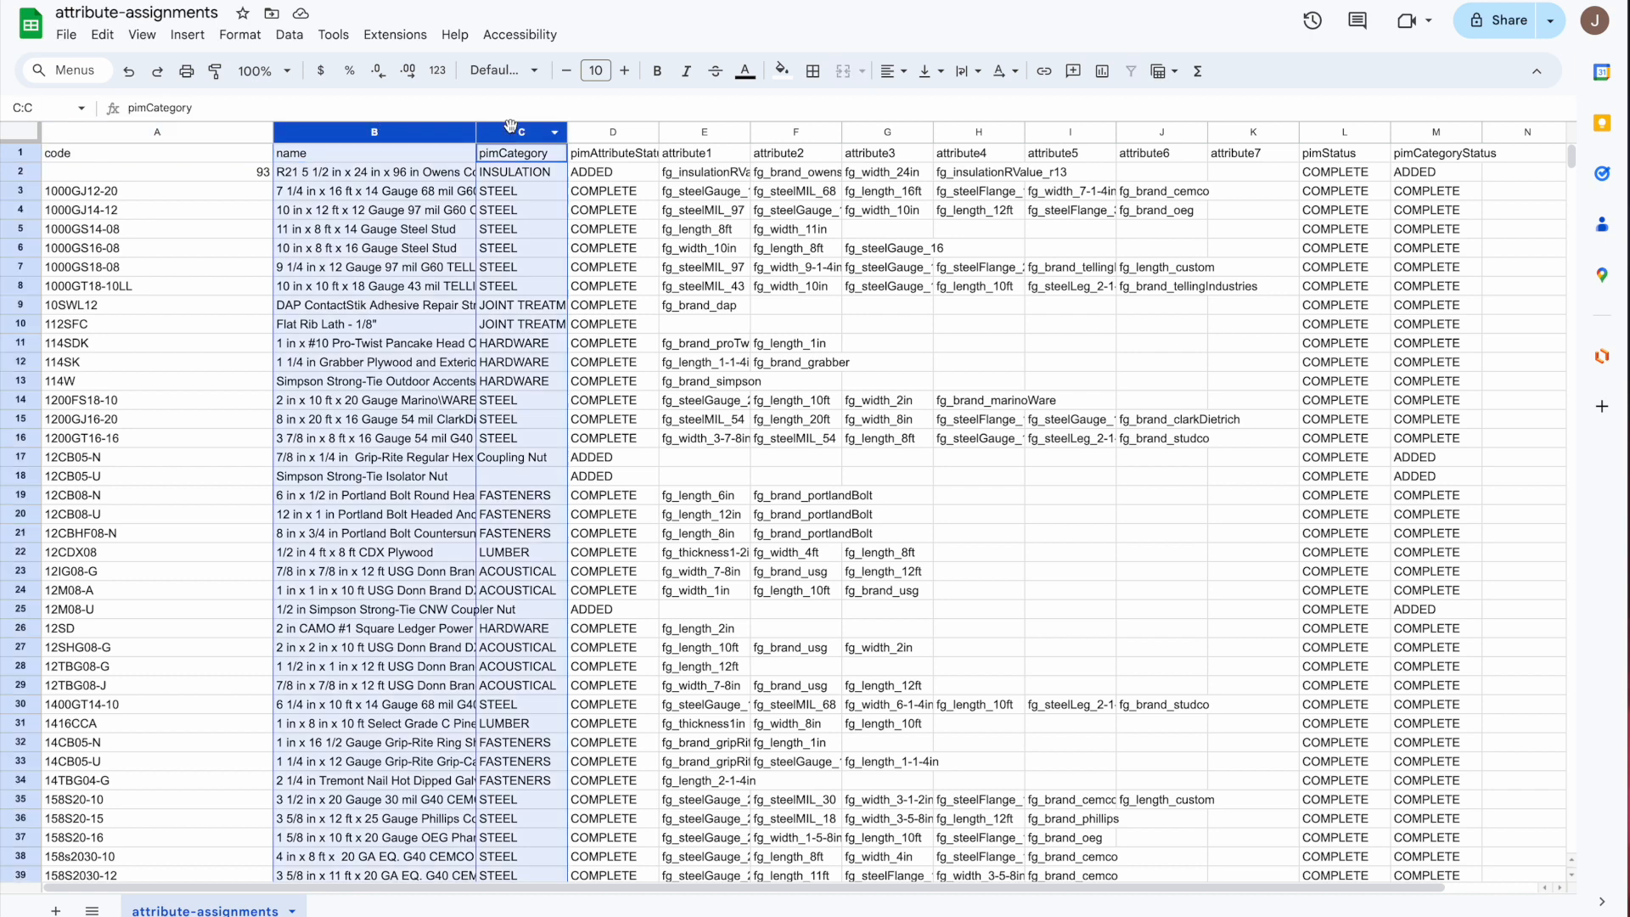
{"action": "left_click", "coordinate": [600, 128], "text": "ctrl"}
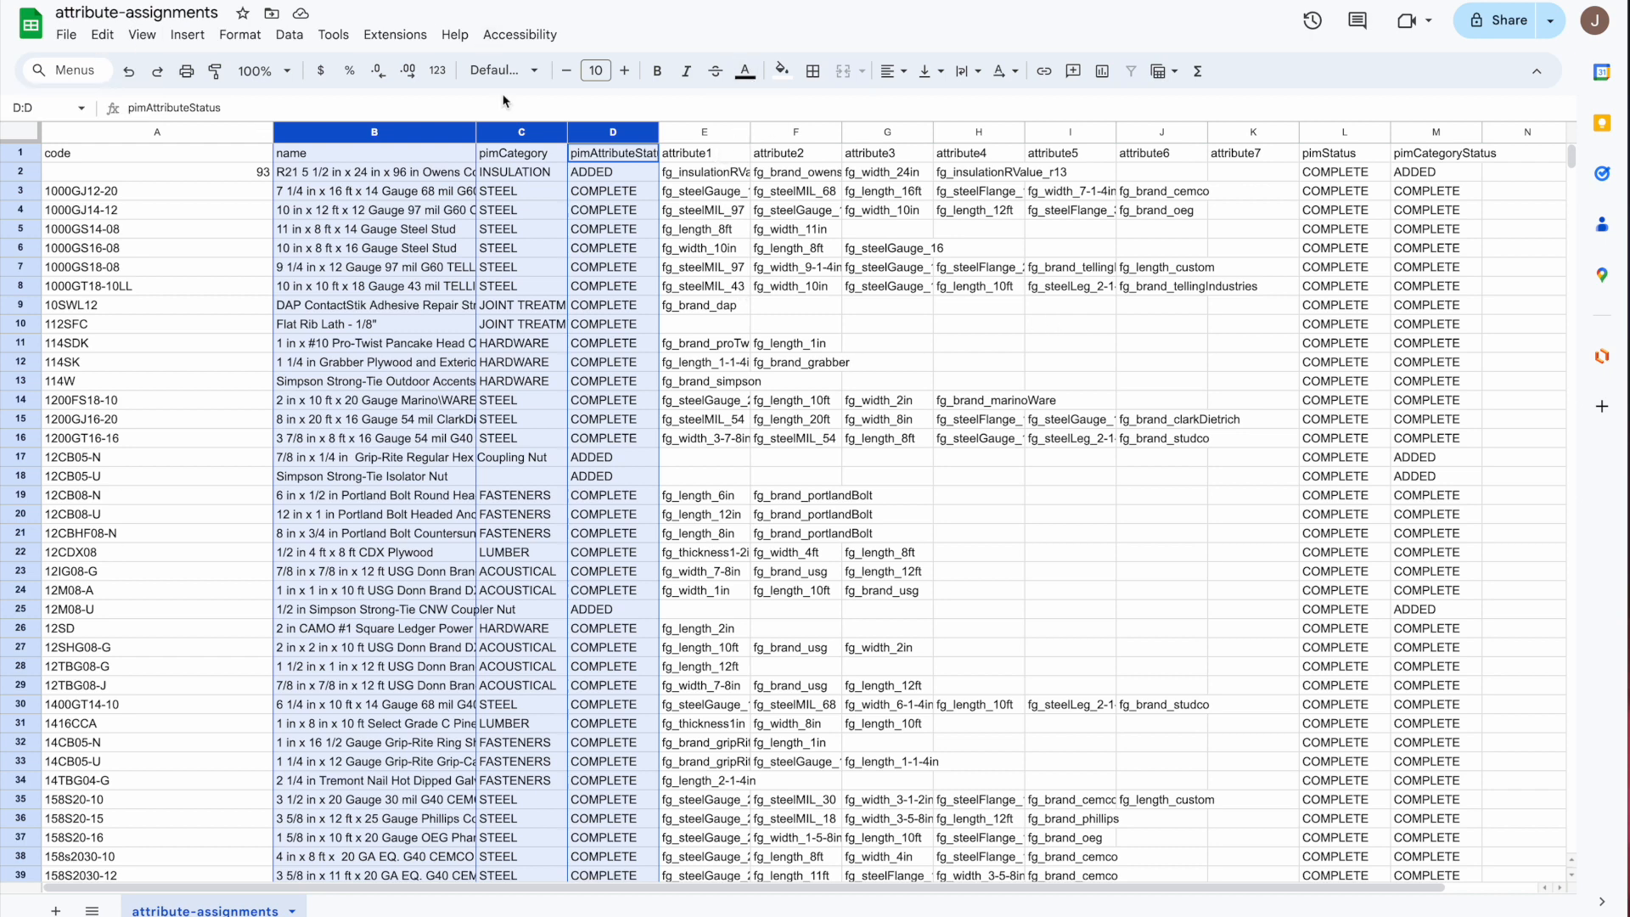
{"action": "right_click", "coordinate": [431, 136]}
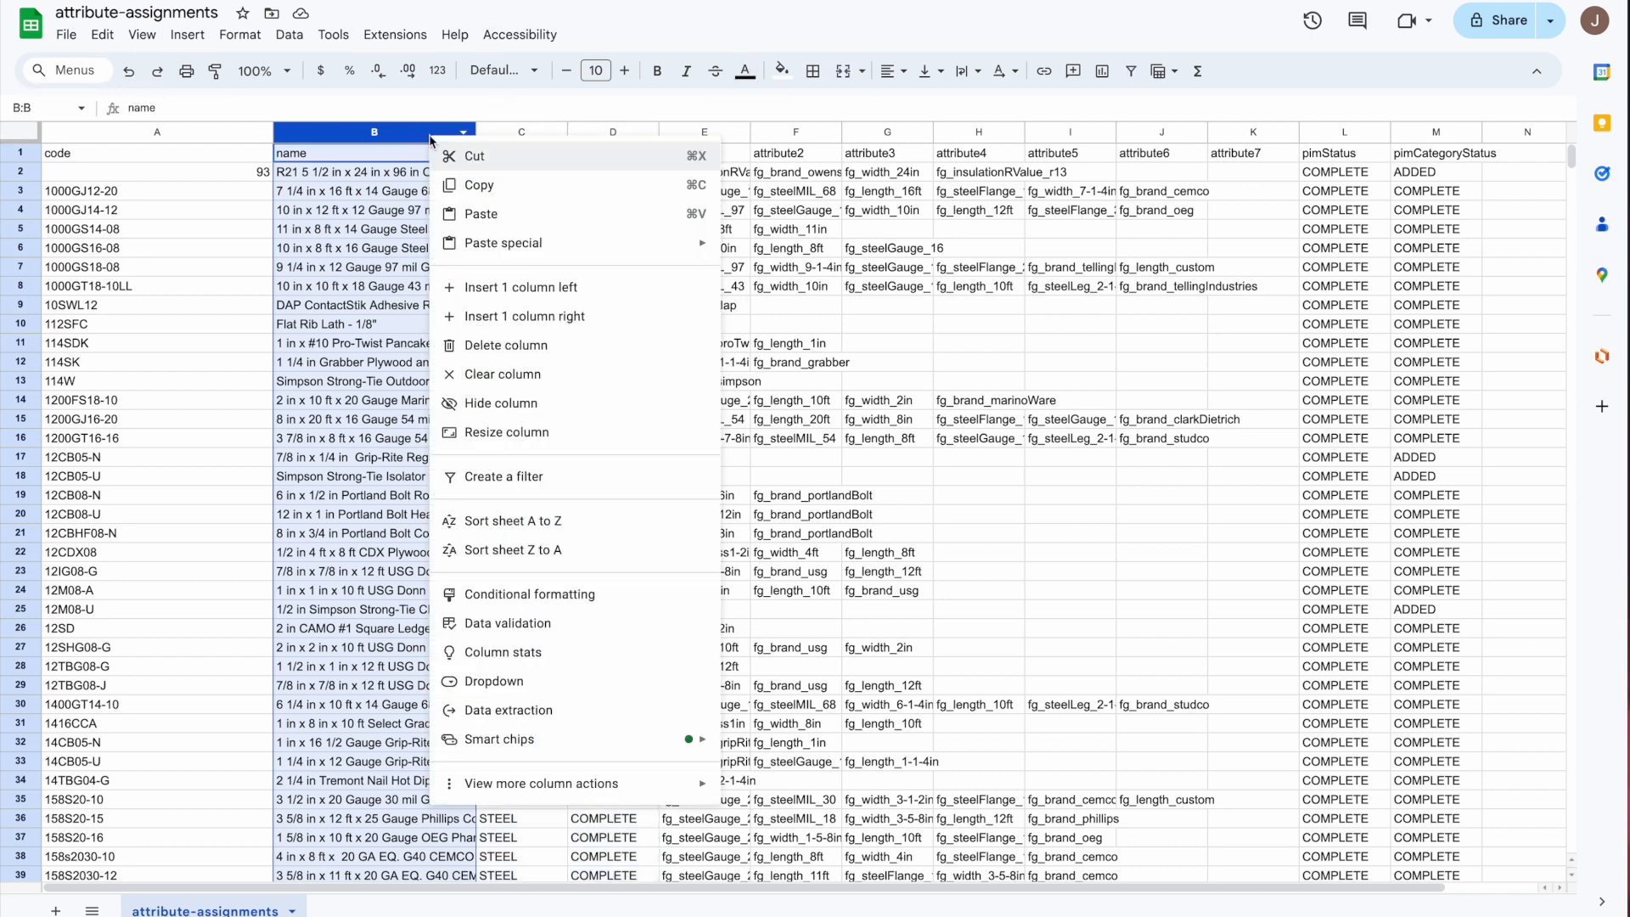
{"action": "left_click", "coordinate": [556, 344]}
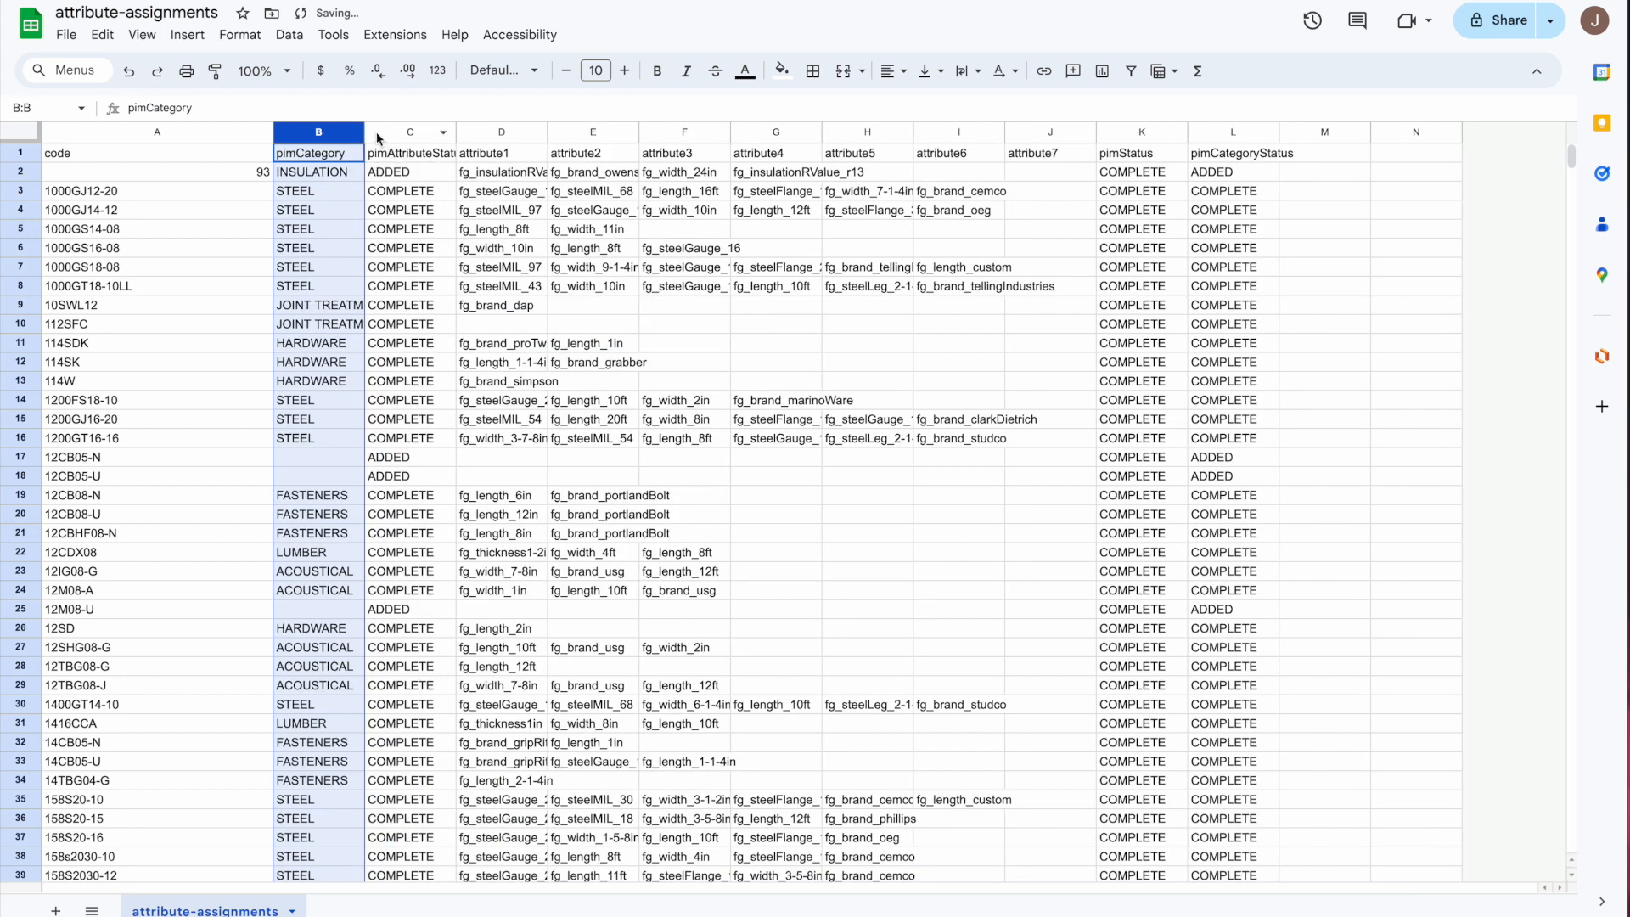
{"action": "right_click", "coordinate": [299, 132]}
{"action": "left_click", "coordinate": [374, 339]}
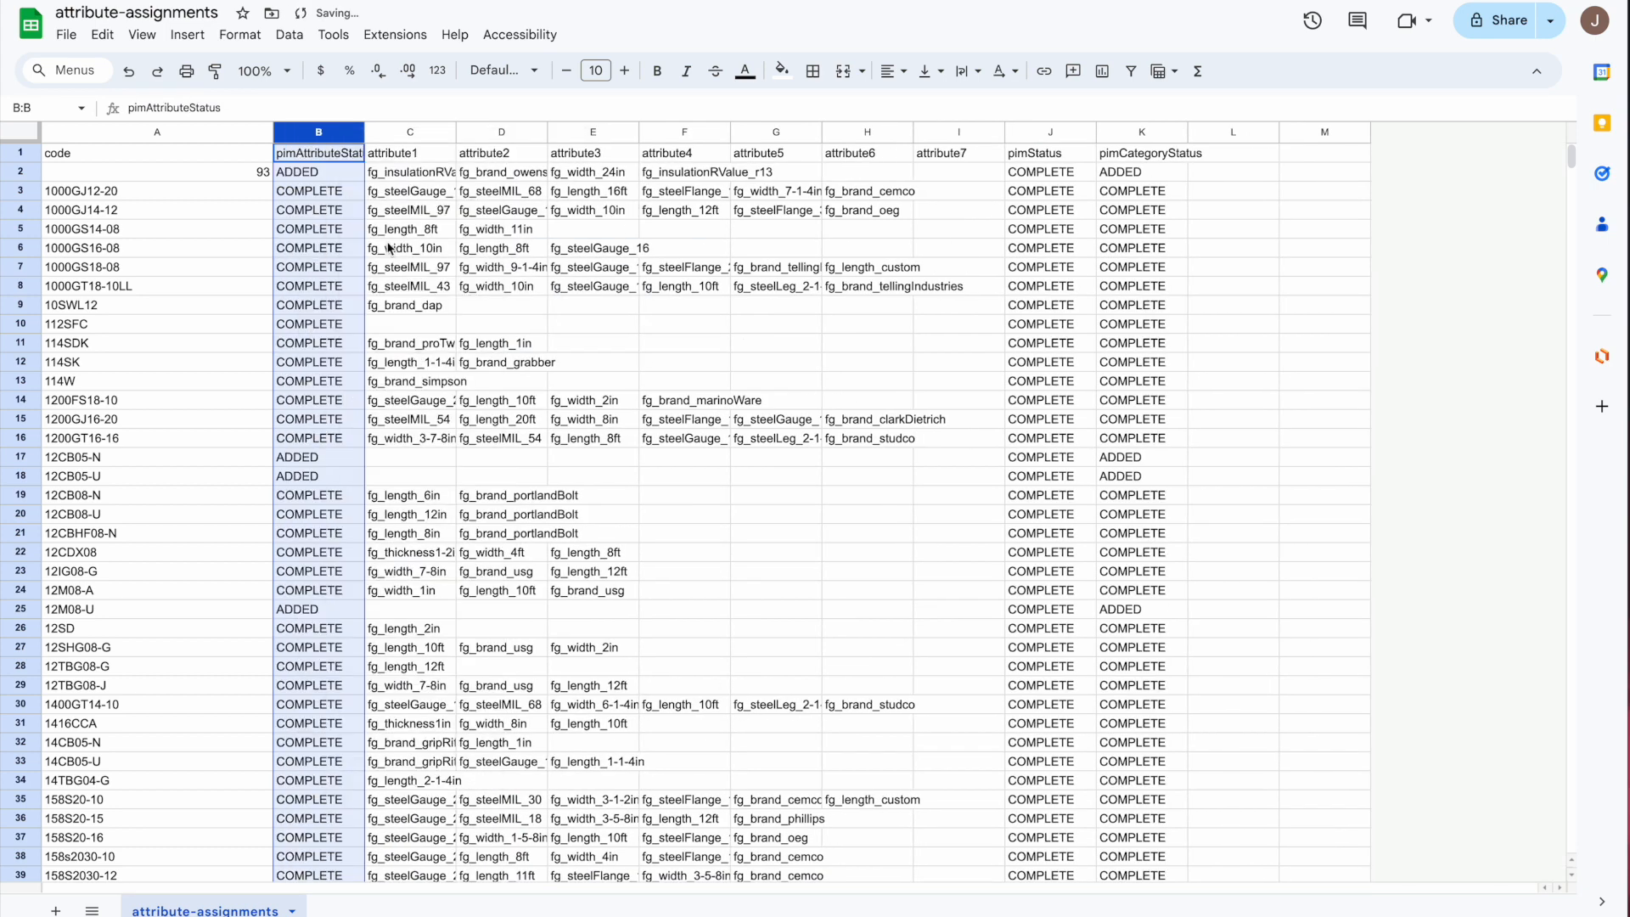
{"action": "right_click", "coordinate": [314, 133]}
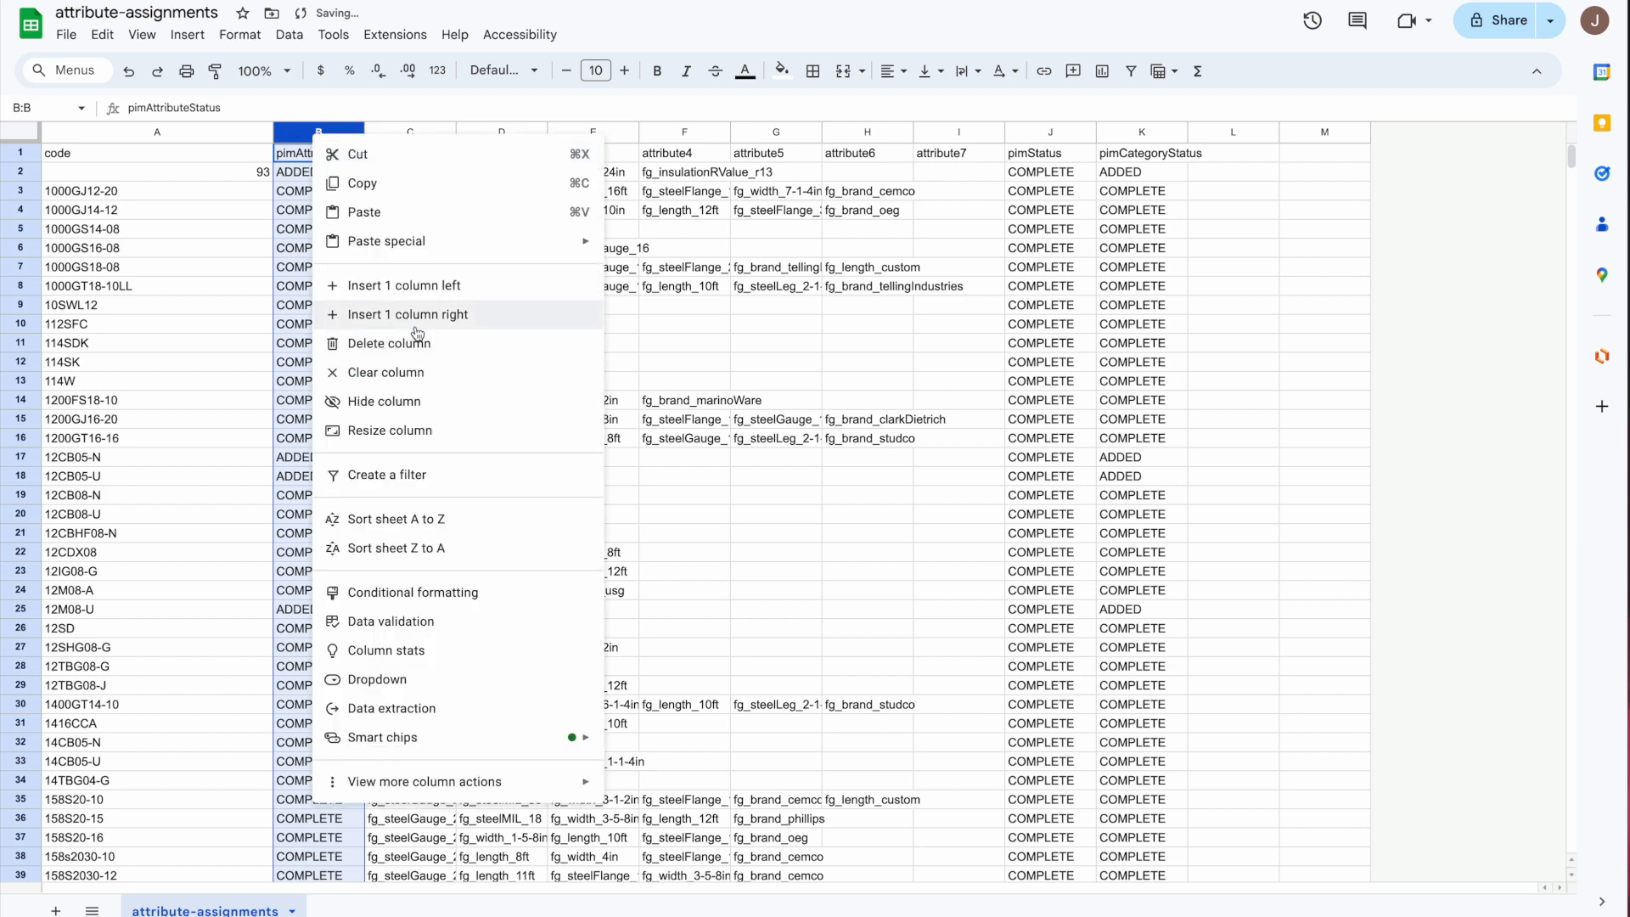
{"action": "left_click", "coordinate": [474, 342]}
{"action": "left_click", "coordinate": [473, 341]}
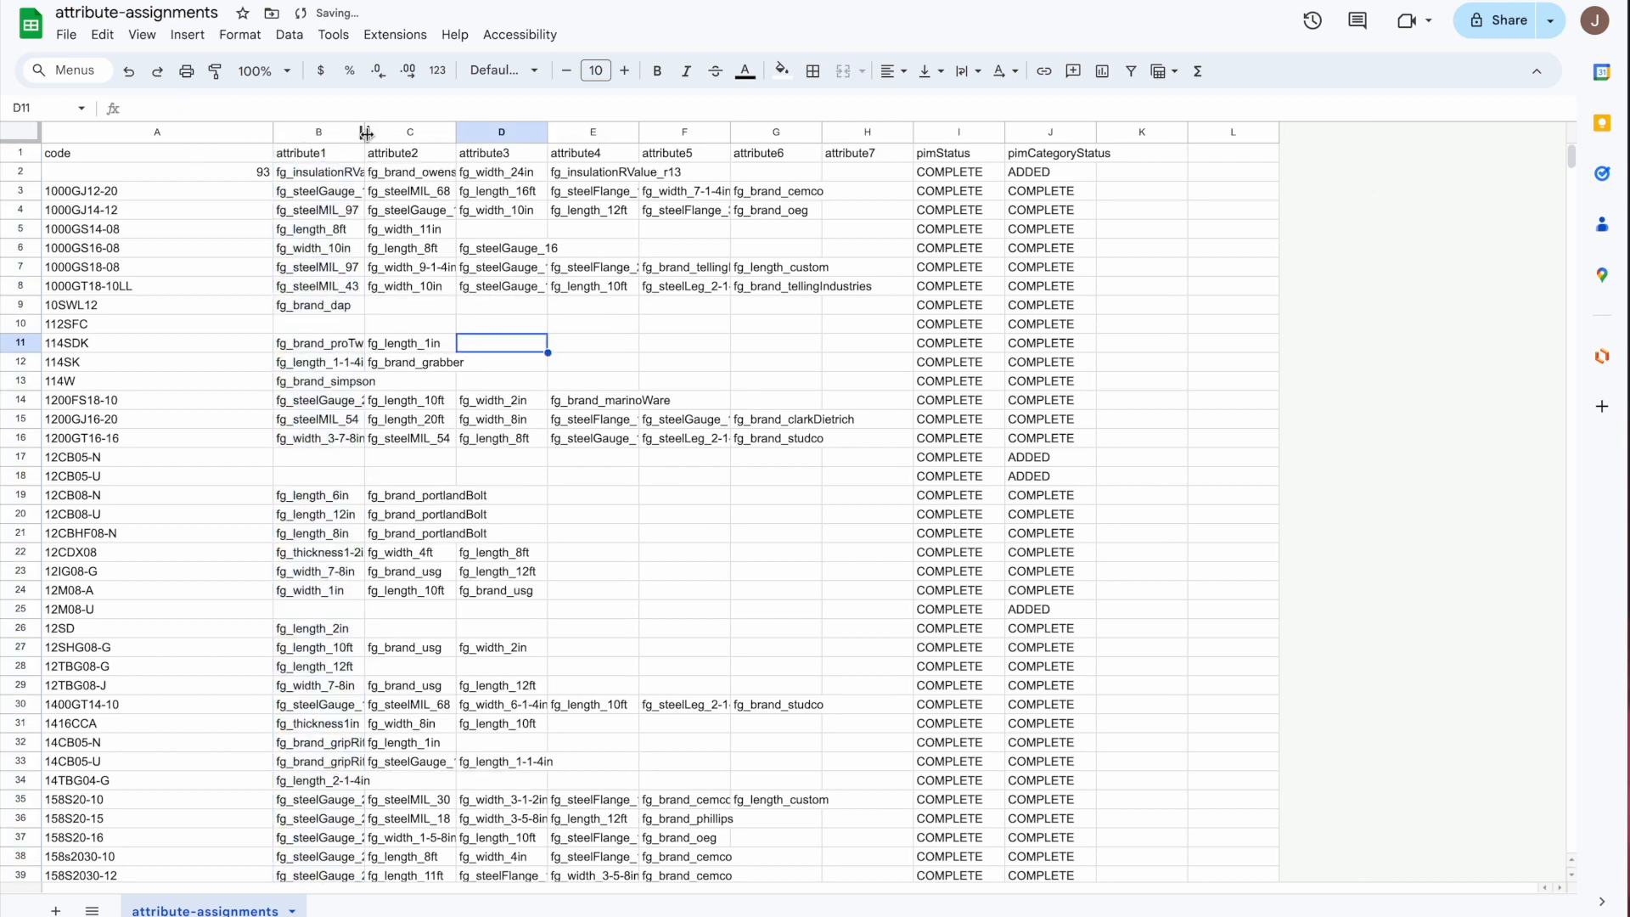
Widen the attribute1 to attribute3 columns and delete the pimStatus and pimCategoryStatus columns.
{"action": "left_click_drag", "start_coordinate": [365, 133], "coordinate": [853, 132]}
{"action": "left_click", "coordinate": [1265, 132]}
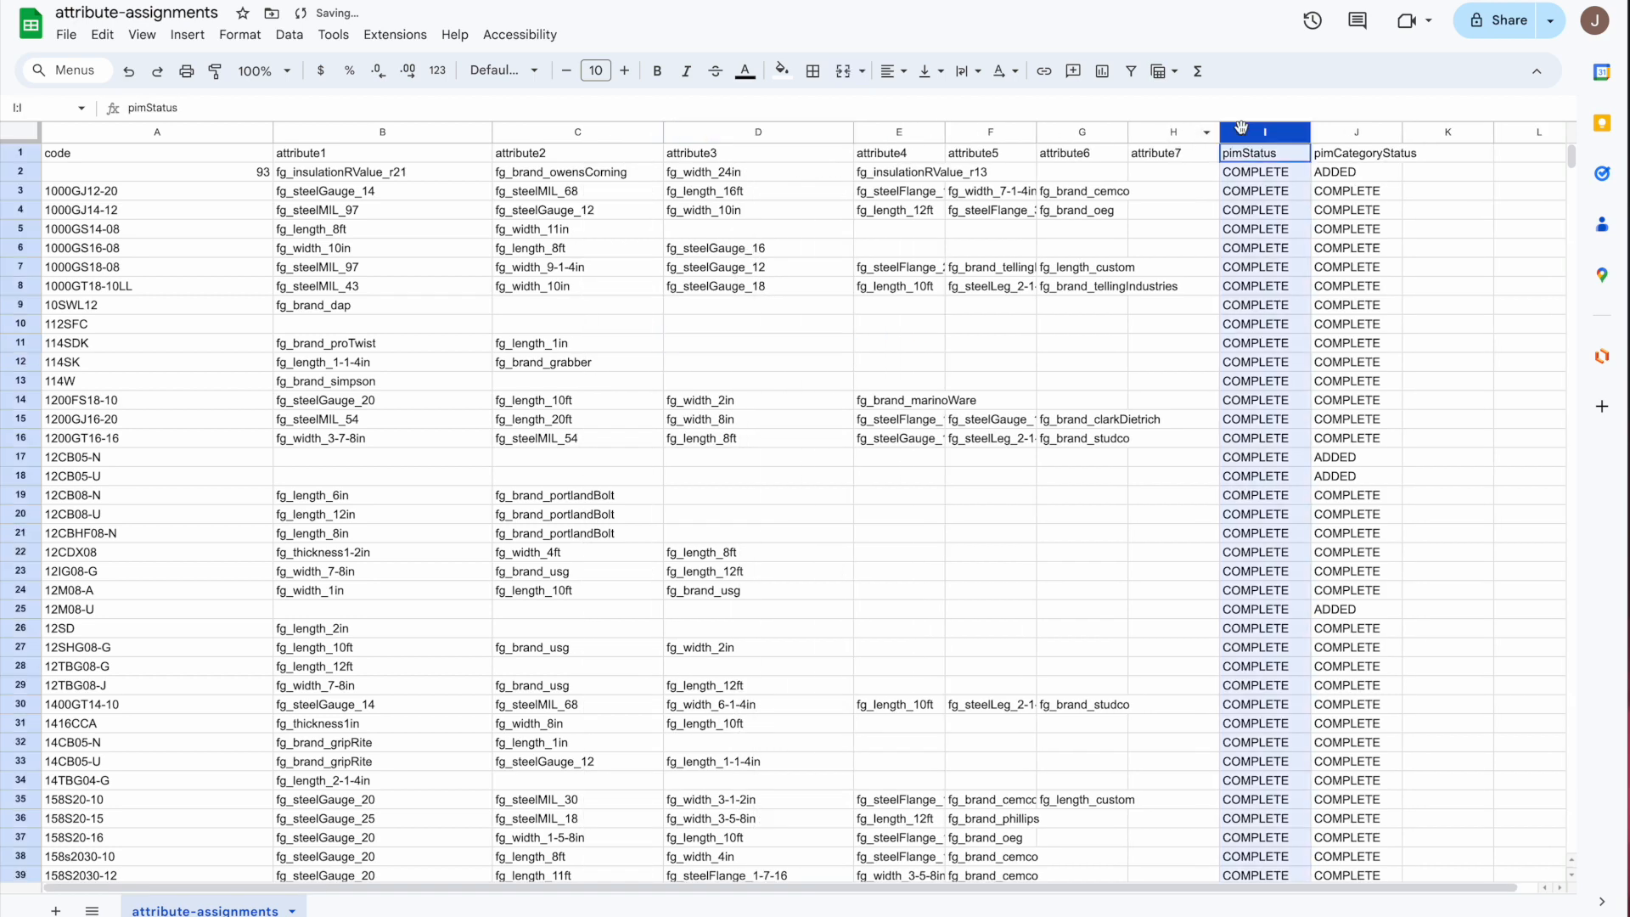
{"action": "left_click", "coordinate": [1356, 132], "text": "ctrl"}
{"action": "right_click", "coordinate": [1356, 132]}
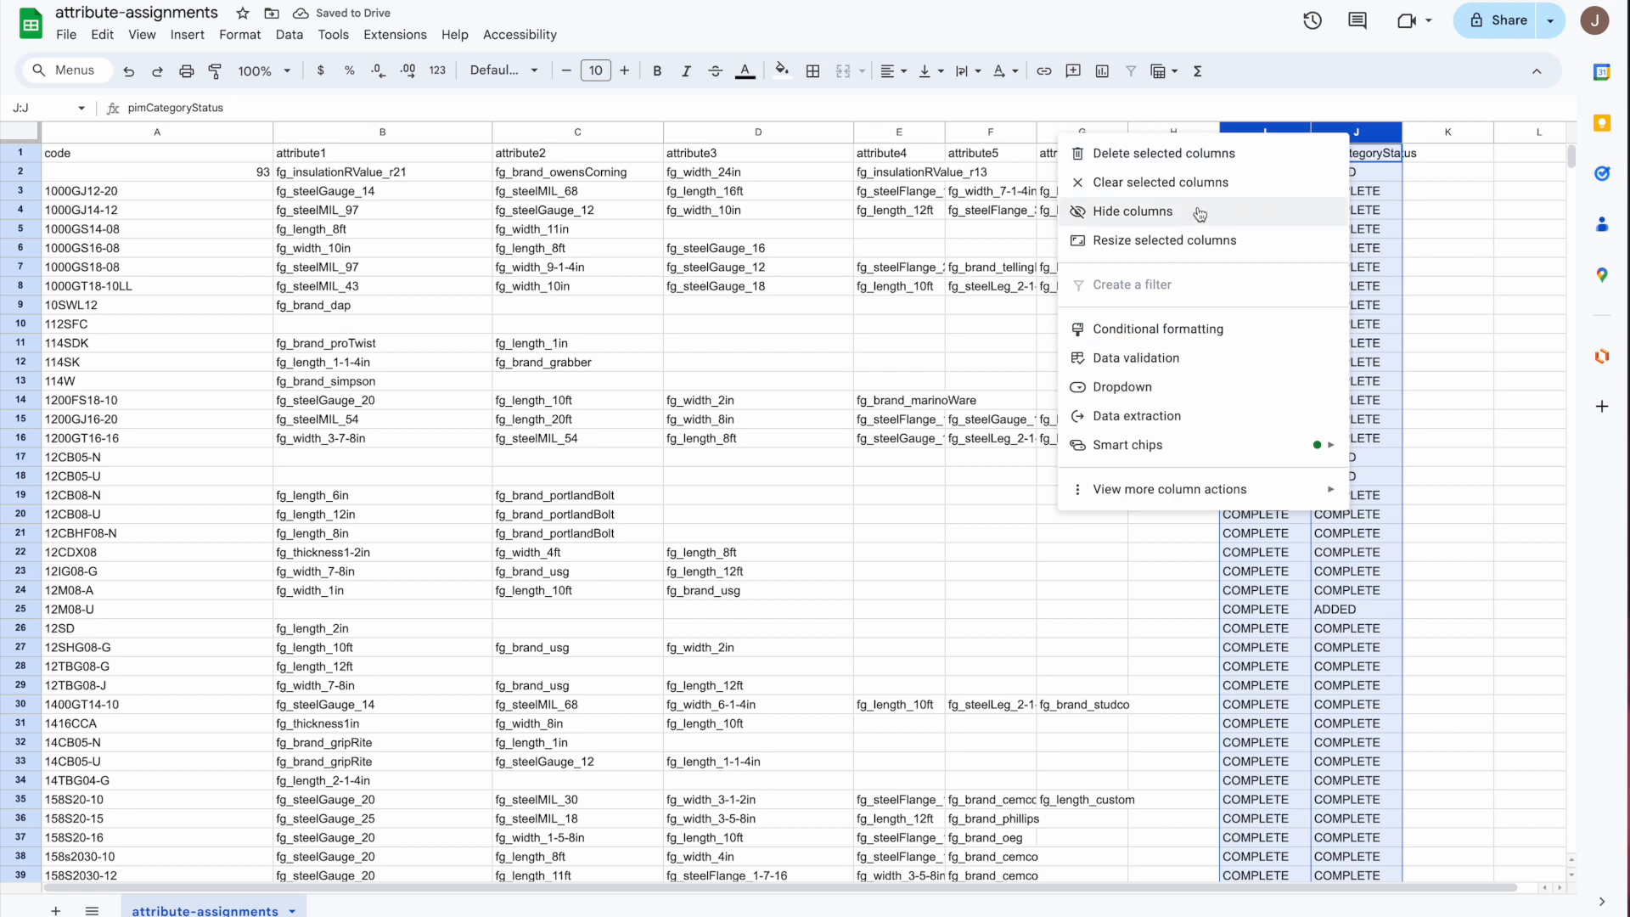
{"action": "left_click", "coordinate": [1357, 263]}
{"action": "right_click", "coordinate": [1265, 134]}
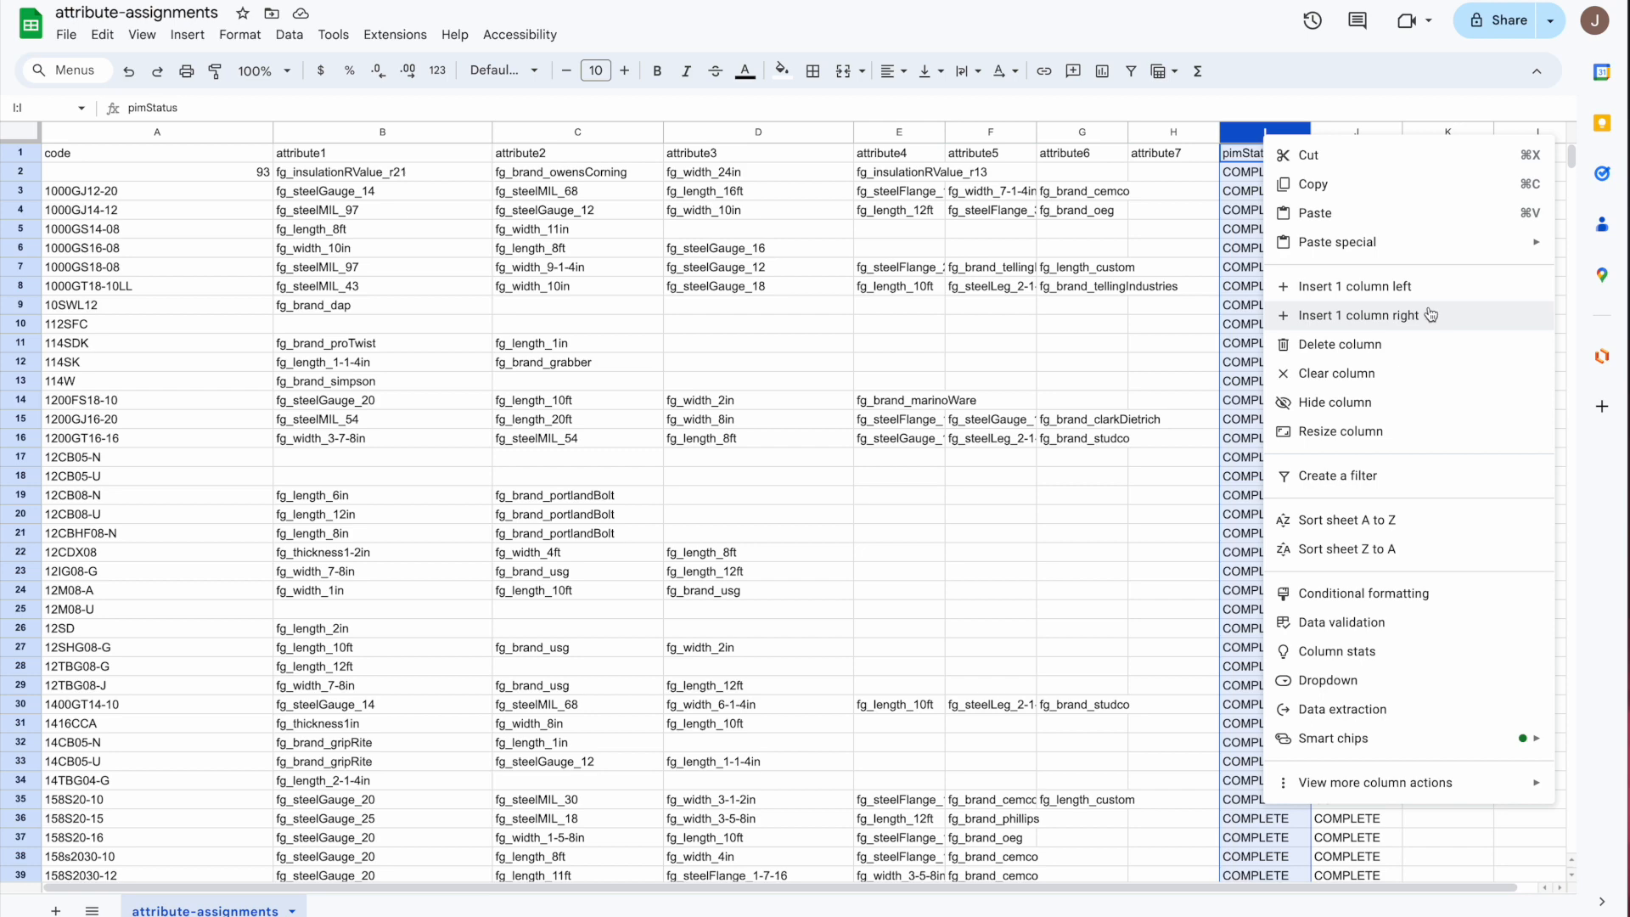
{"action": "left_click", "coordinate": [1392, 342]}
{"action": "right_click", "coordinate": [1271, 129]}
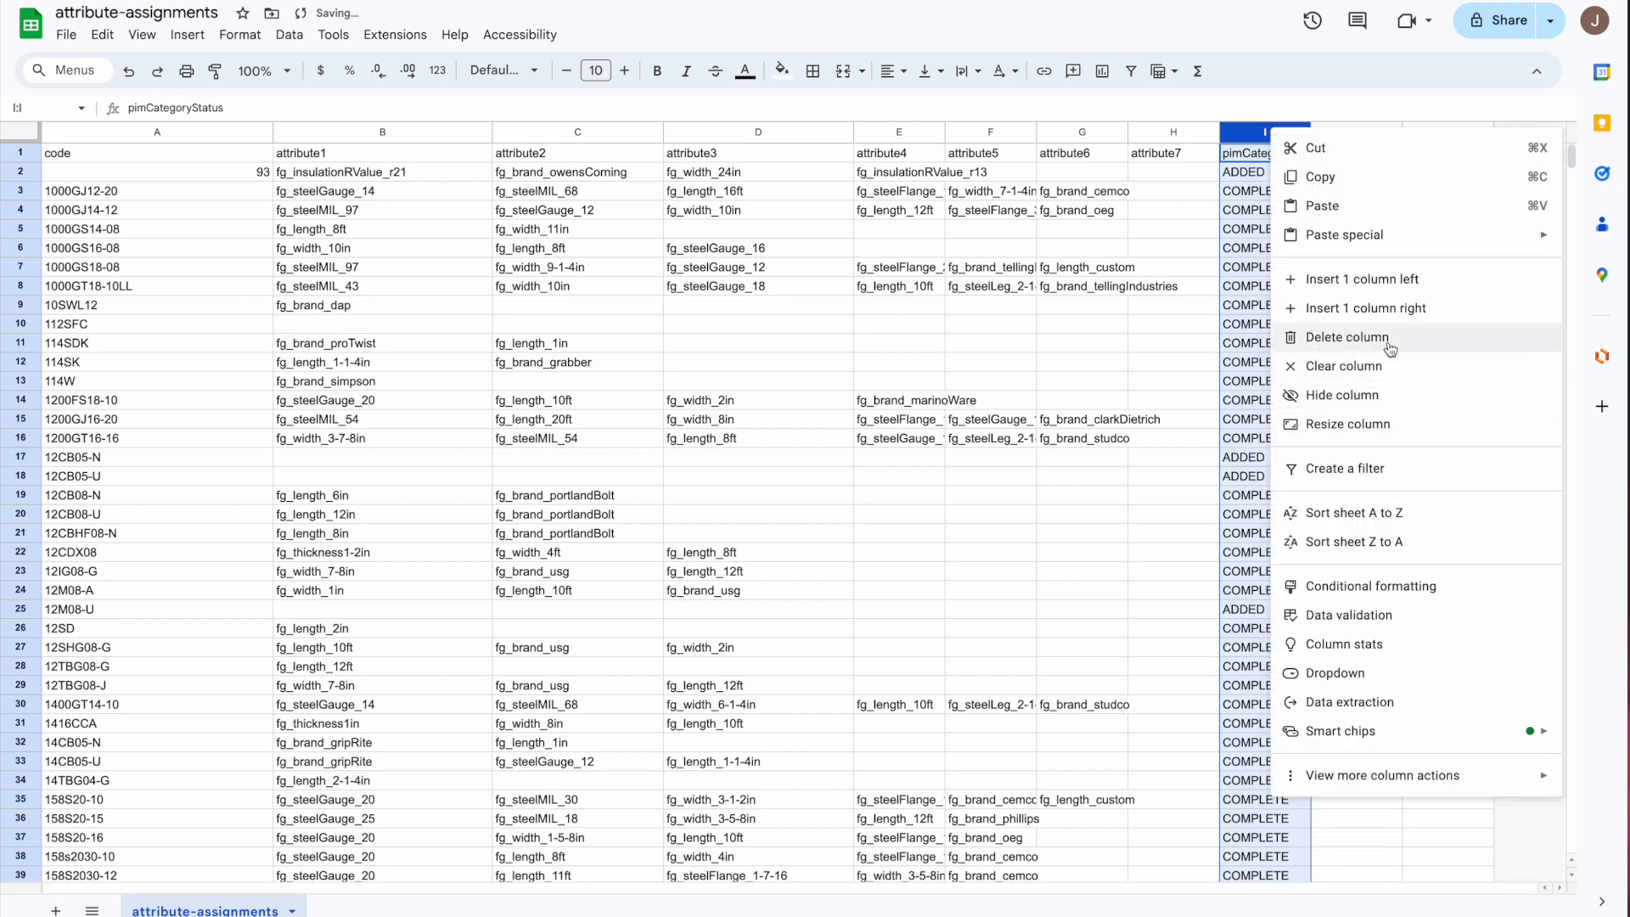
{"action": "left_click", "coordinate": [1338, 338]}
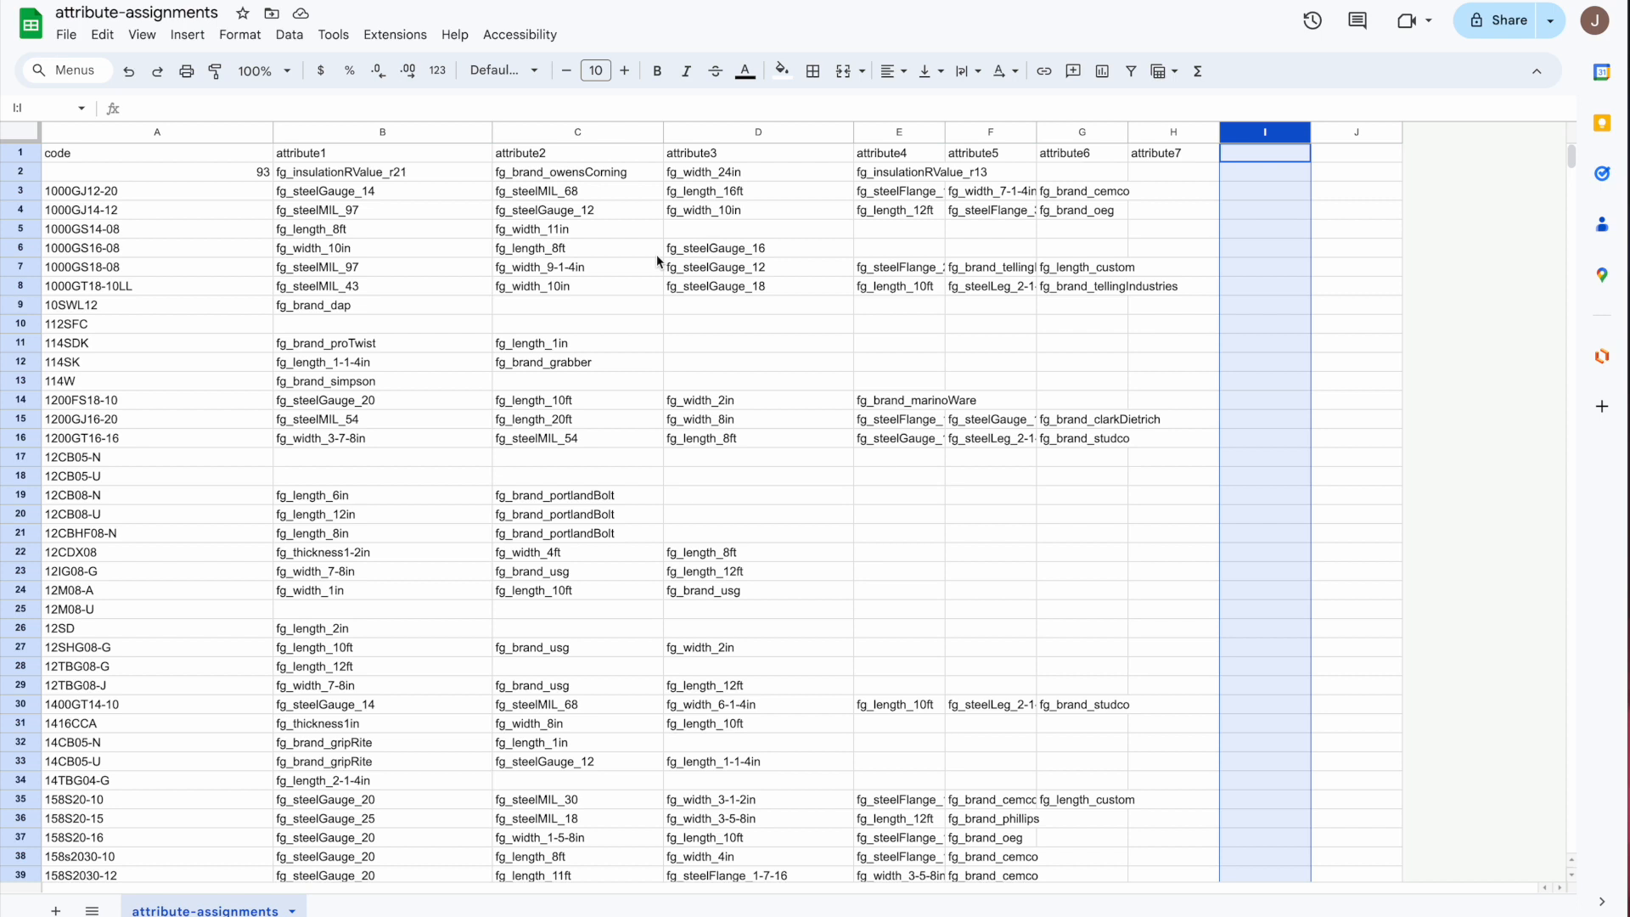
Review the code column and inspect the attribute1 to attribute6 values of product 1000GJ12-20.
{"action": "left_click", "coordinate": [65, 124]}
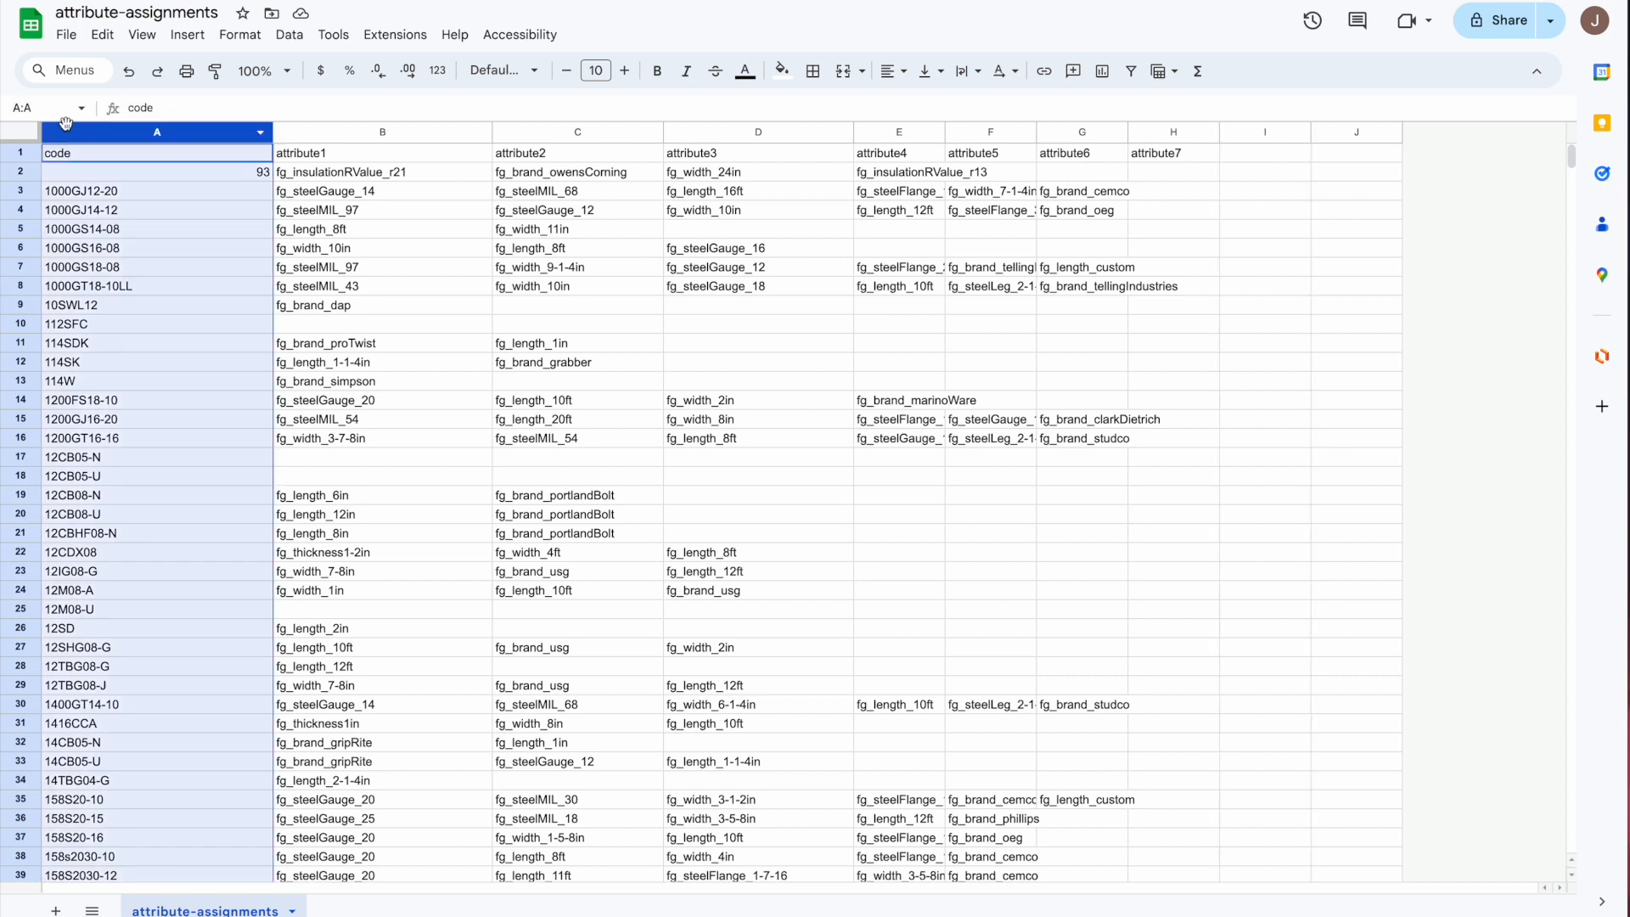
{"action": "left_click", "coordinate": [19, 188]}
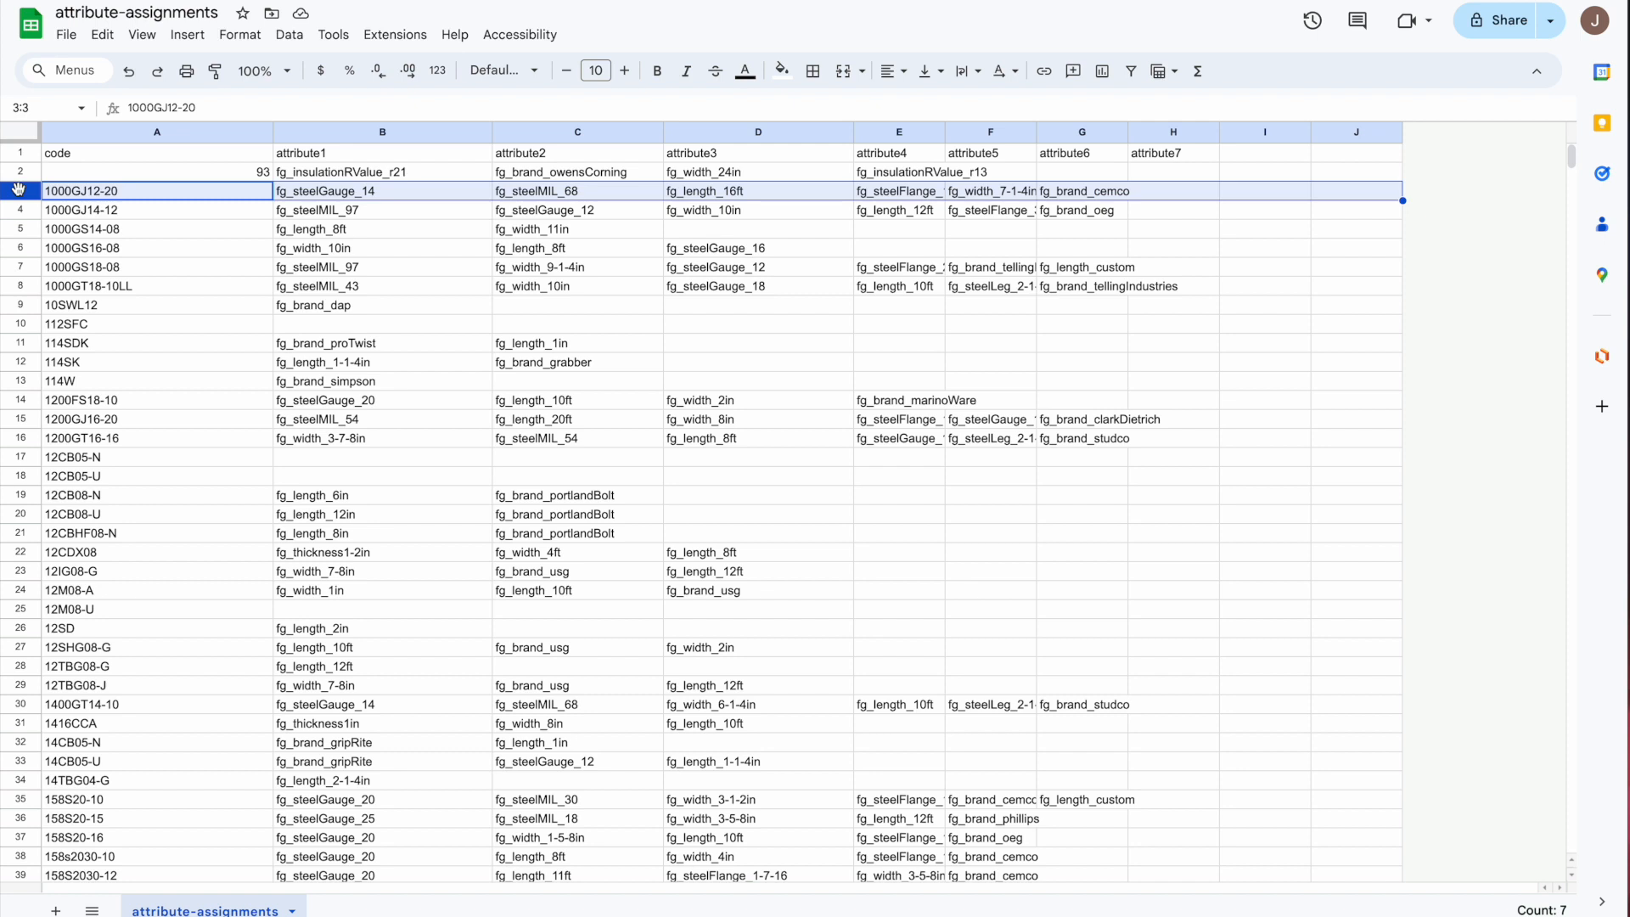
{"action": "left_click", "coordinate": [150, 191]}
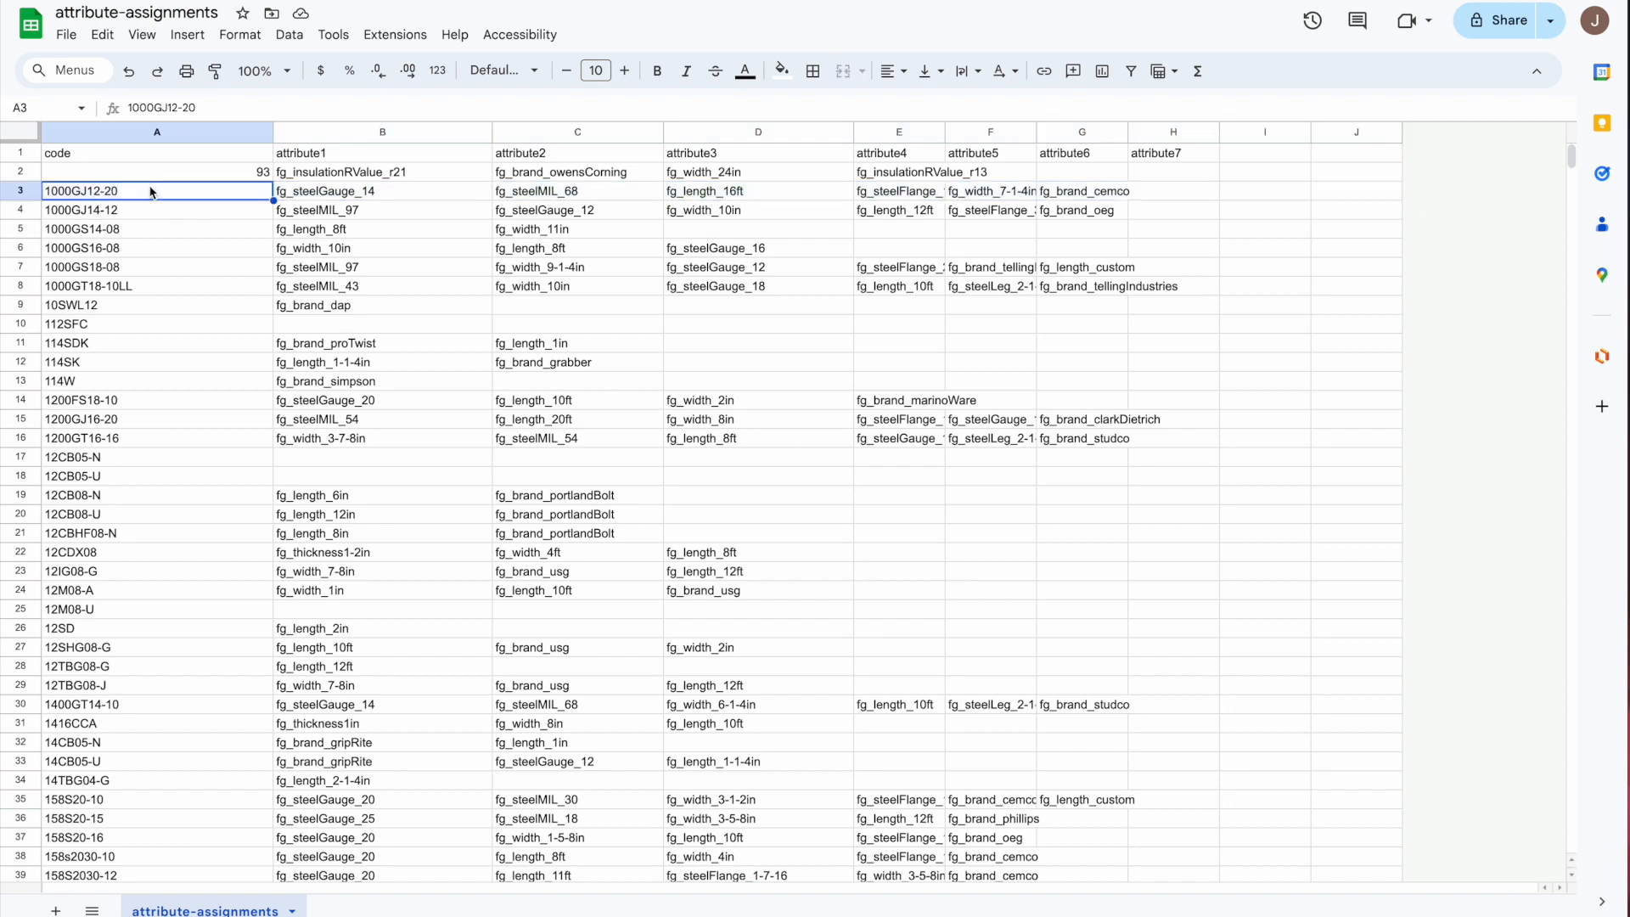
{"action": "left_click", "coordinate": [299, 191]}
{"action": "left_click", "coordinate": [560, 192]}
{"action": "left_click", "coordinate": [686, 194]}
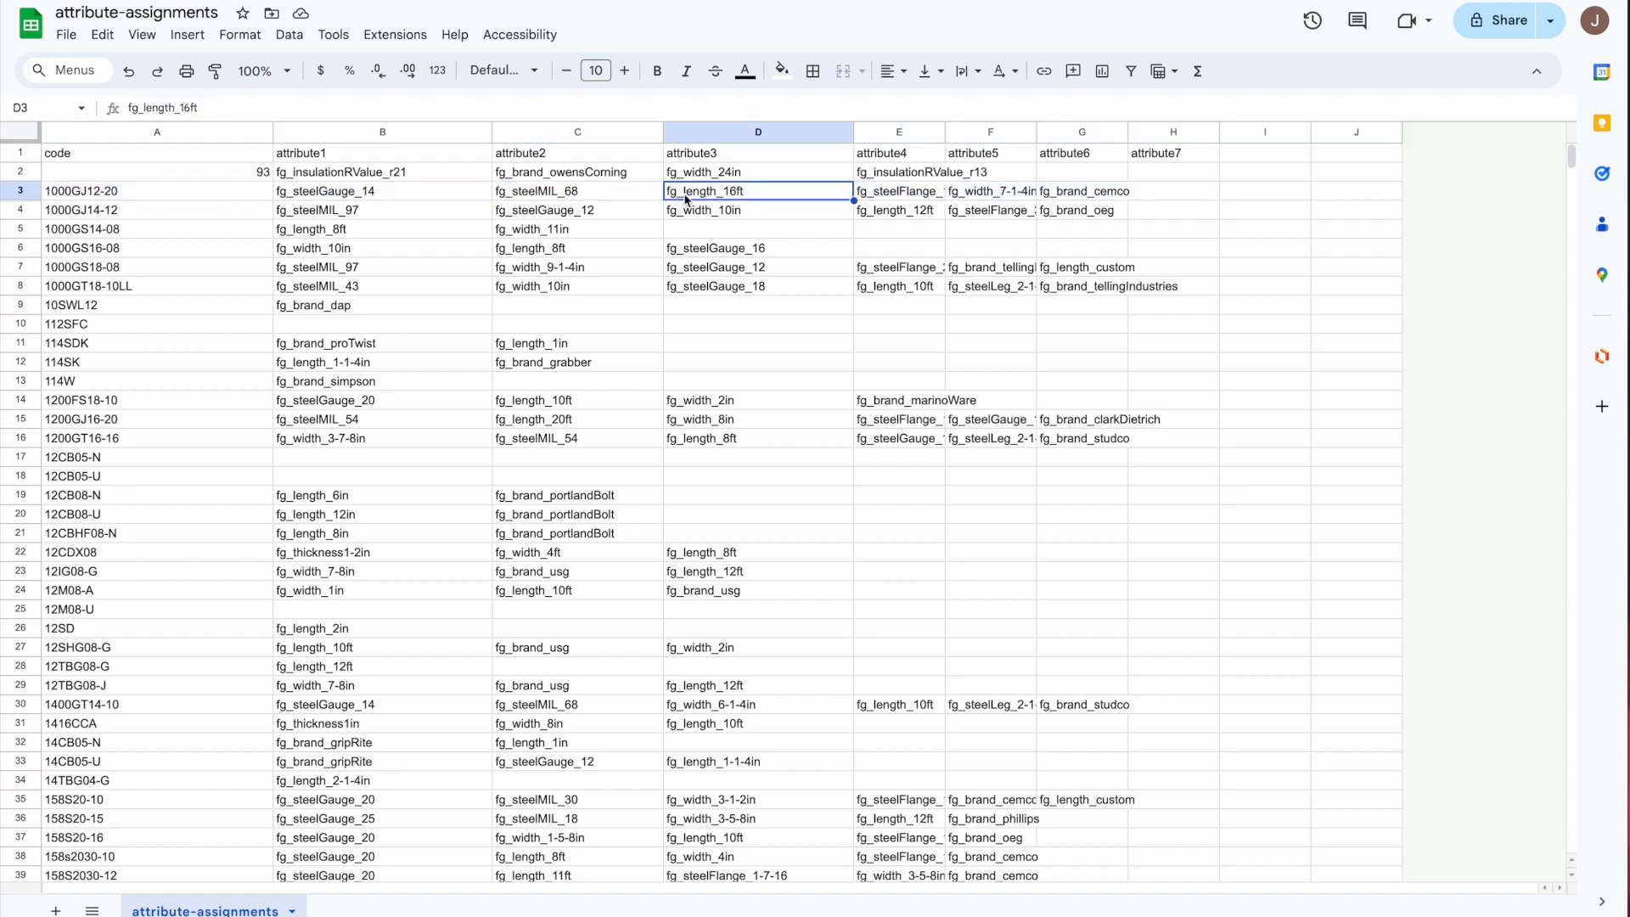
{"action": "left_click", "coordinate": [913, 195]}
{"action": "left_click", "coordinate": [993, 194]}
{"action": "left_click", "coordinate": [1071, 198]}
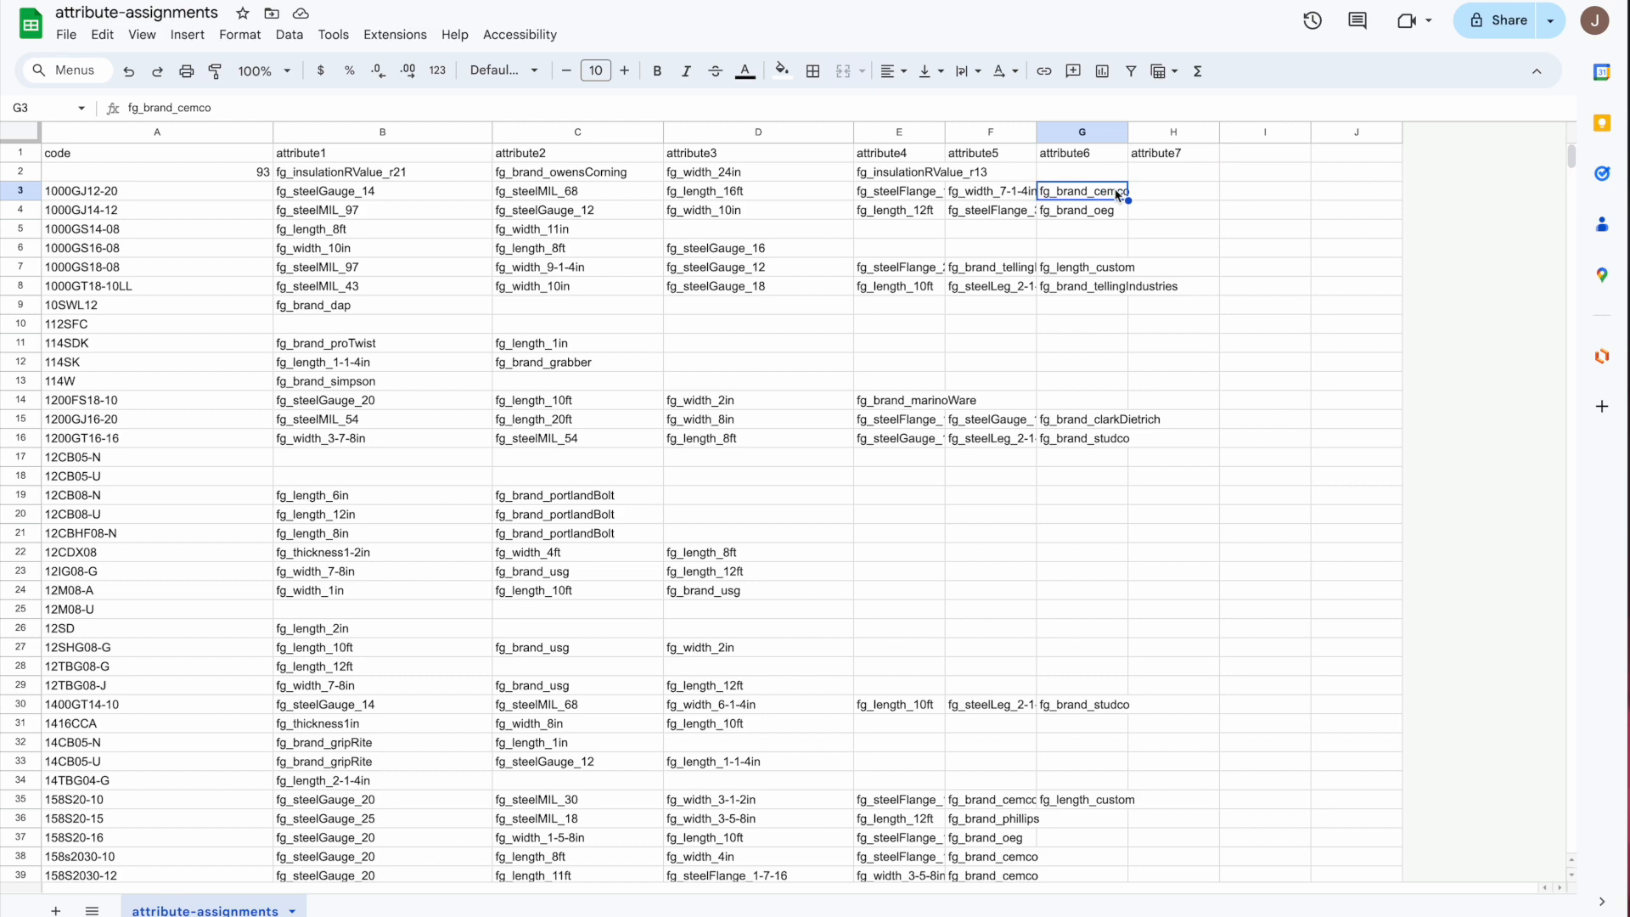
Download the cleaned attribute-assignments sheet as a comma-separated values (.csv) file.
{"action": "left_click", "coordinate": [66, 34]}
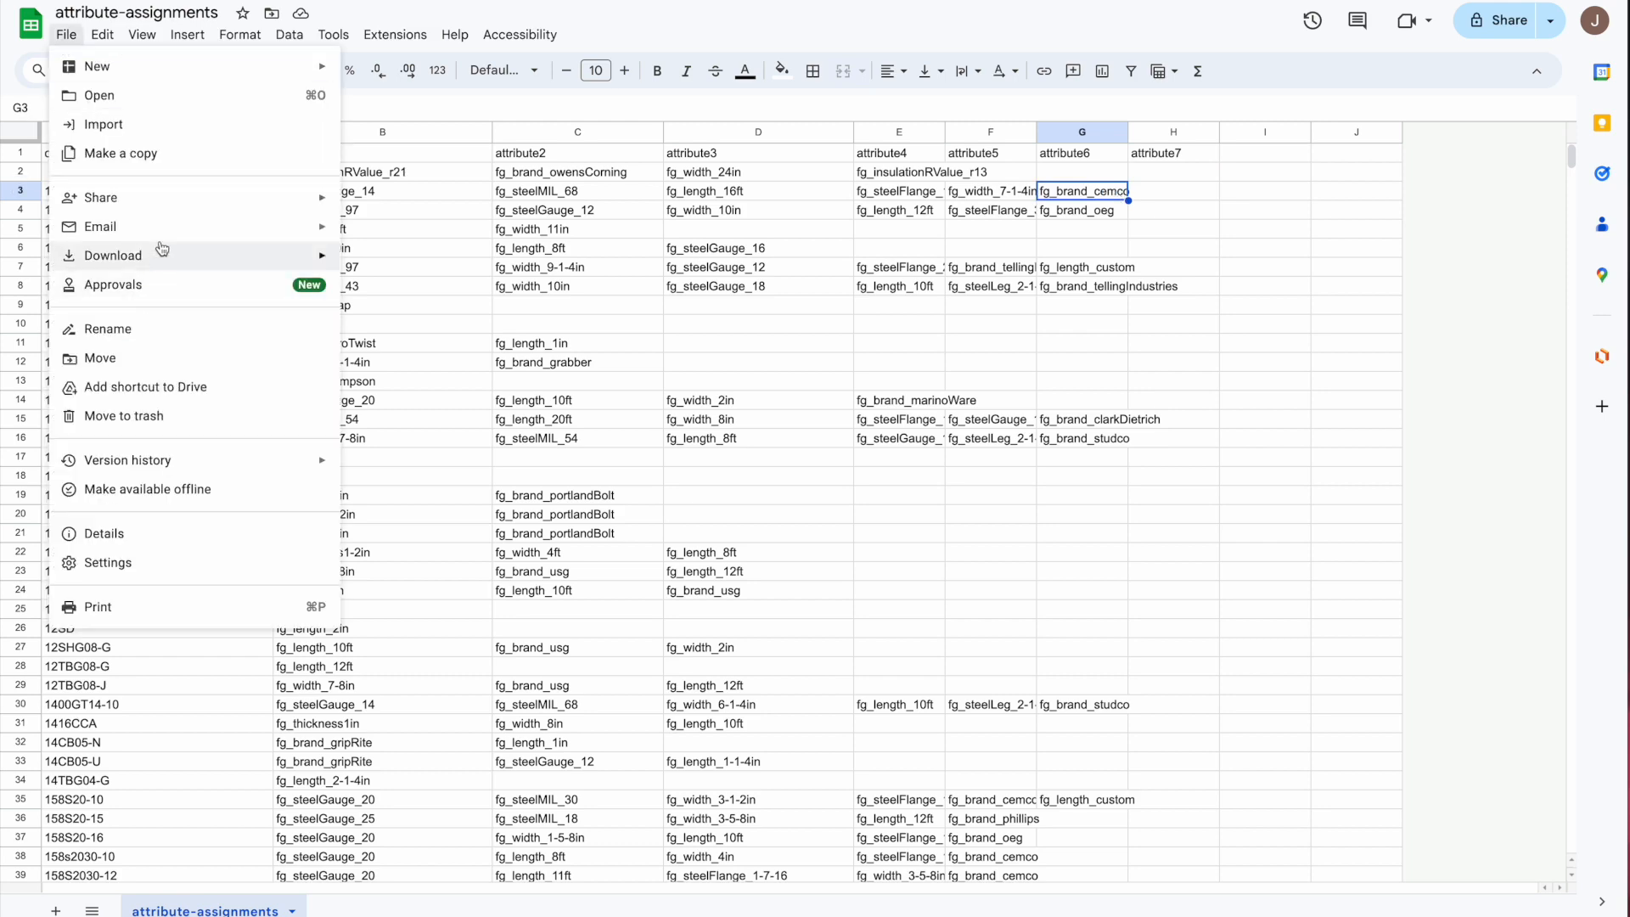
{"action": "mouse_move", "coordinate": [164, 255]}
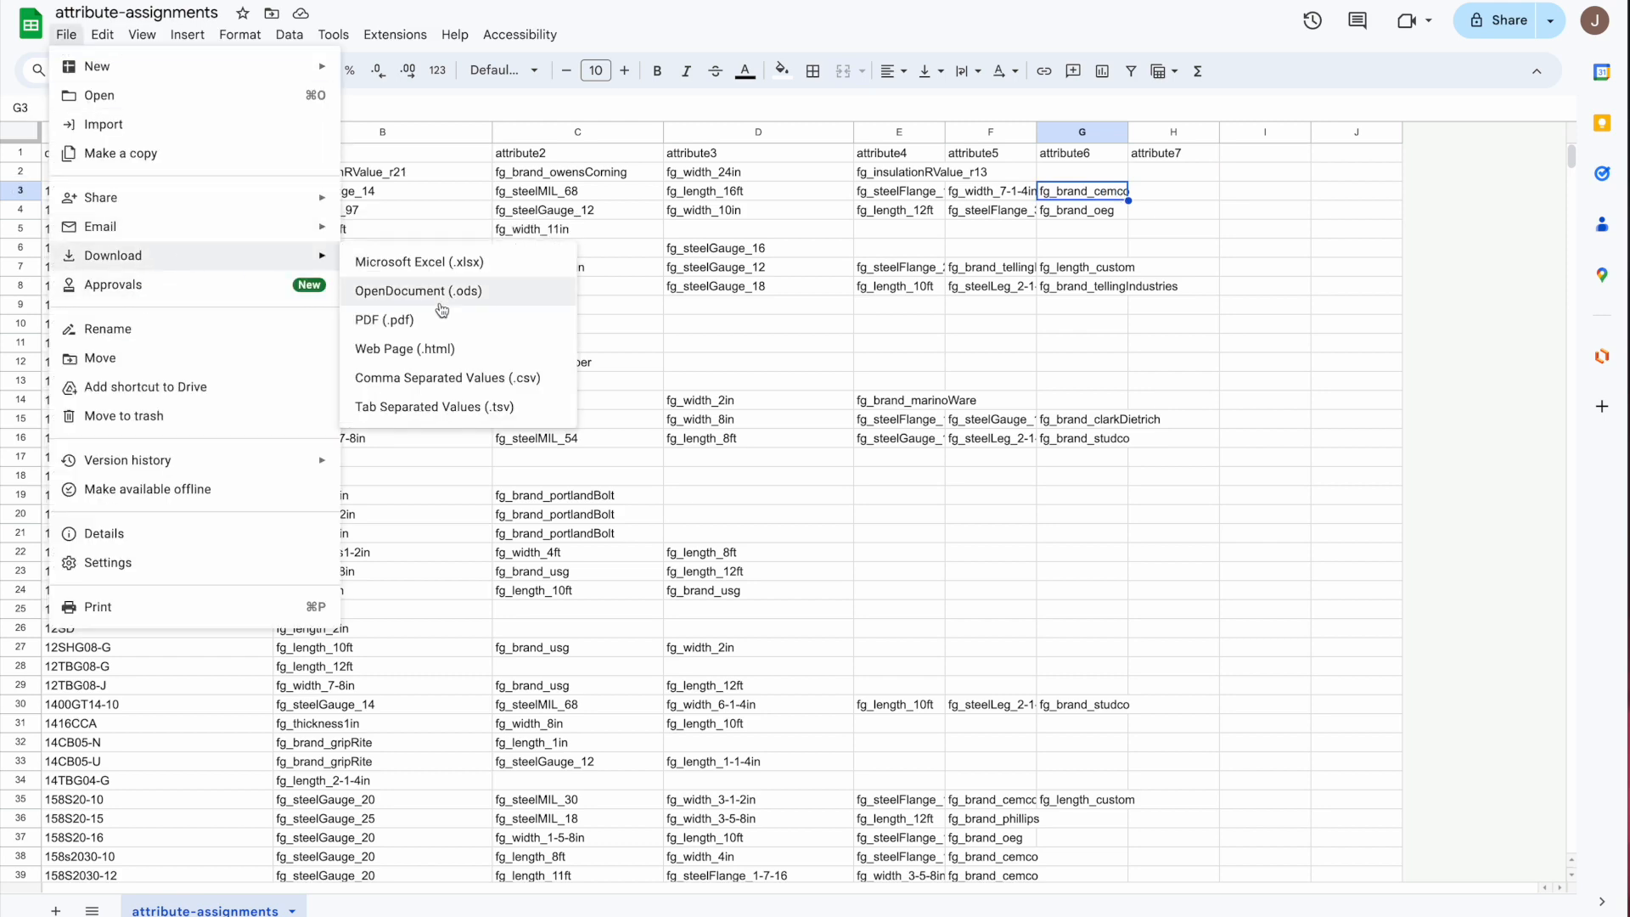
{"action": "left_click", "coordinate": [405, 379]}
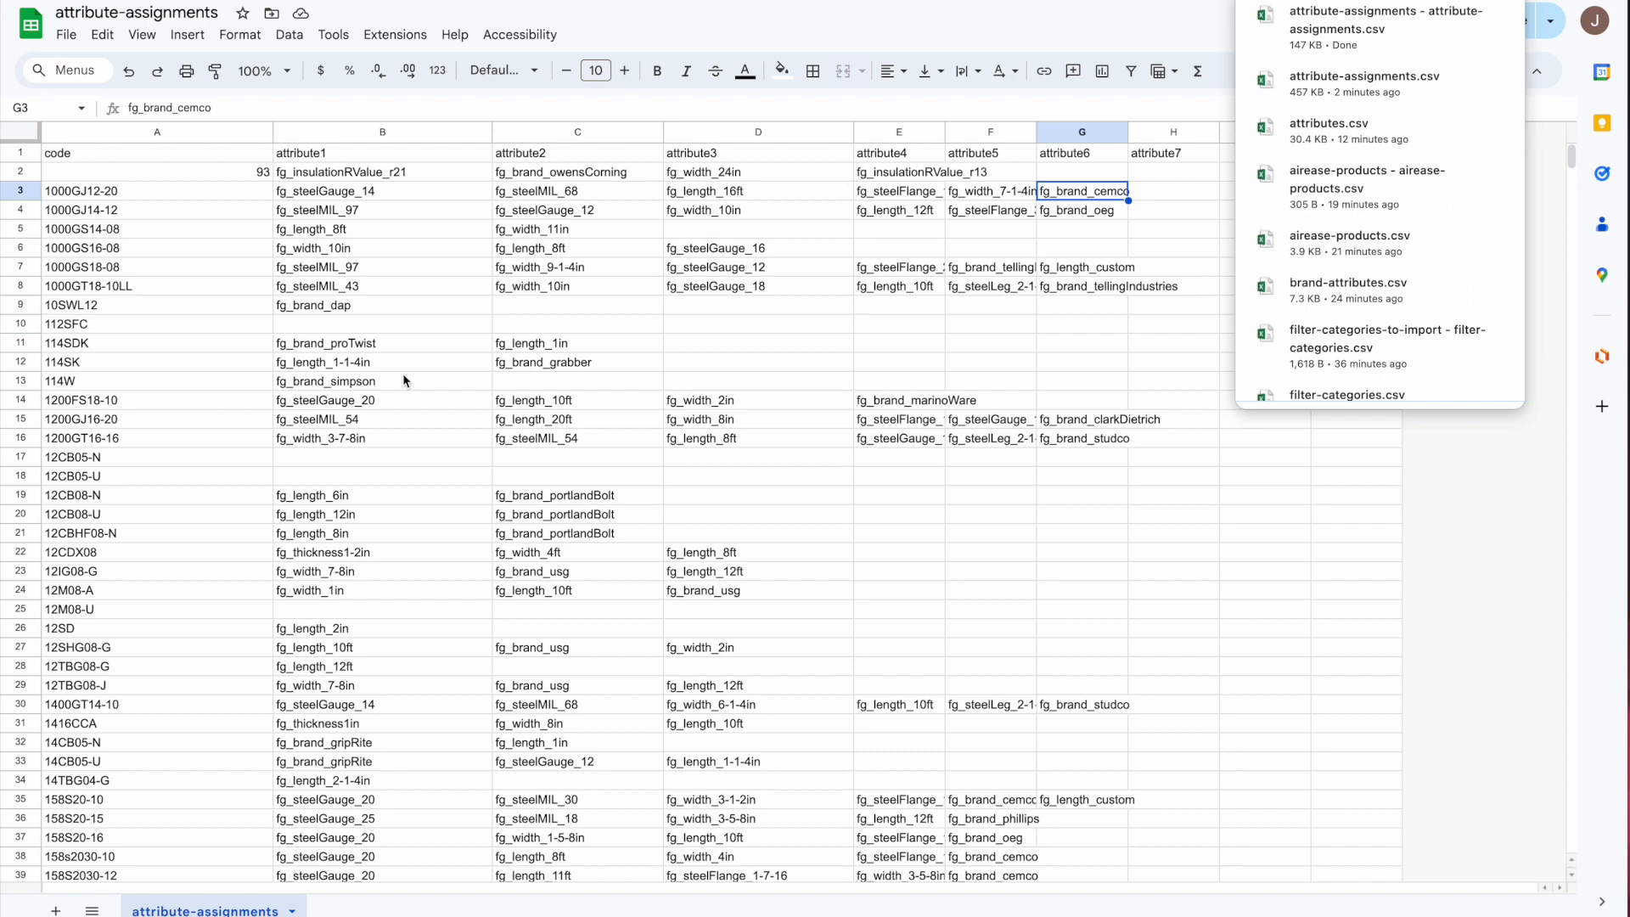
{"action": "left_click", "coordinate": [67, 34]}
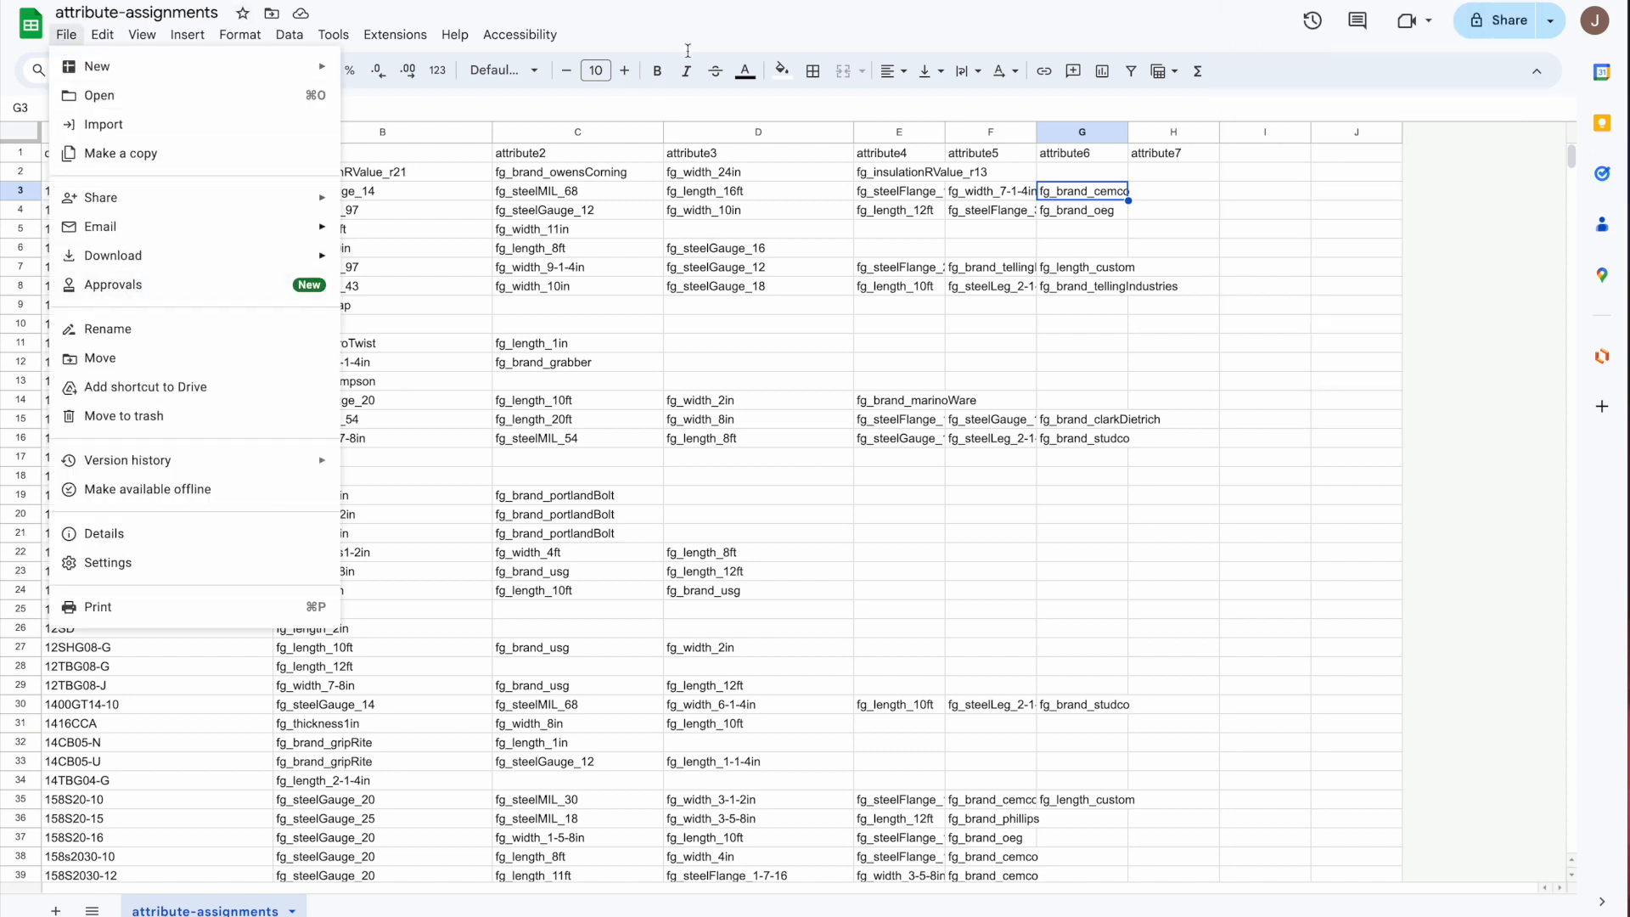
{"action": "left_click", "coordinate": [886, 27]}
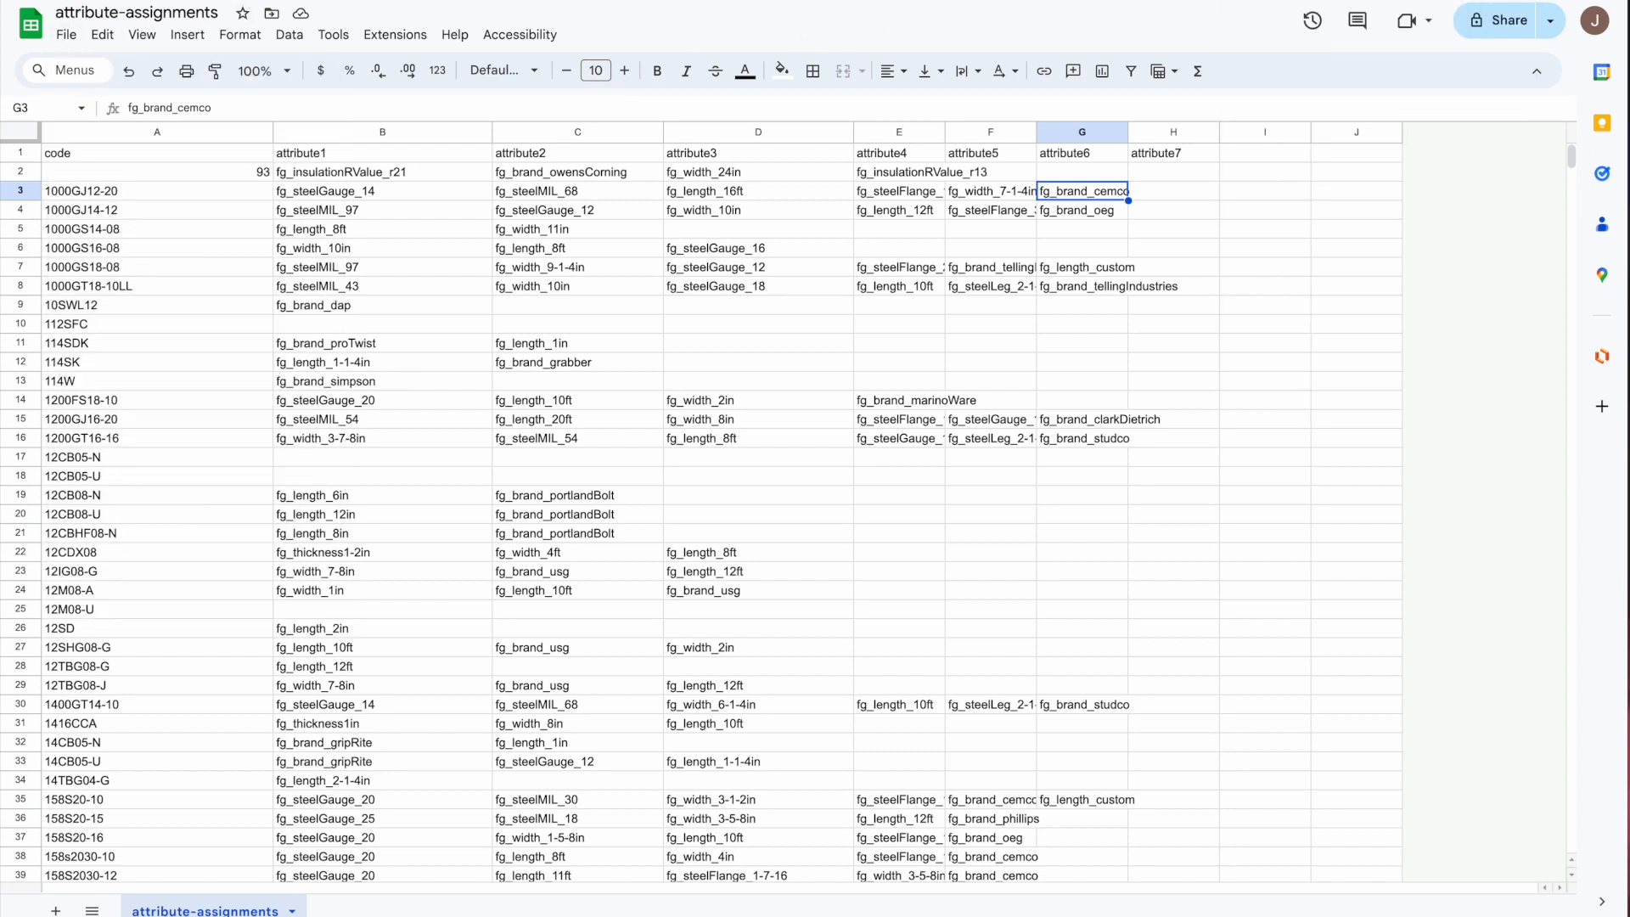
In the Kodaris admin, import "attribute-assignments - attribute-assignments.csv" into the products' Attribute Assignment view using the Default Attribute Assignment Mapping.
{"action": "key", "text": "ctrl+Tab"}
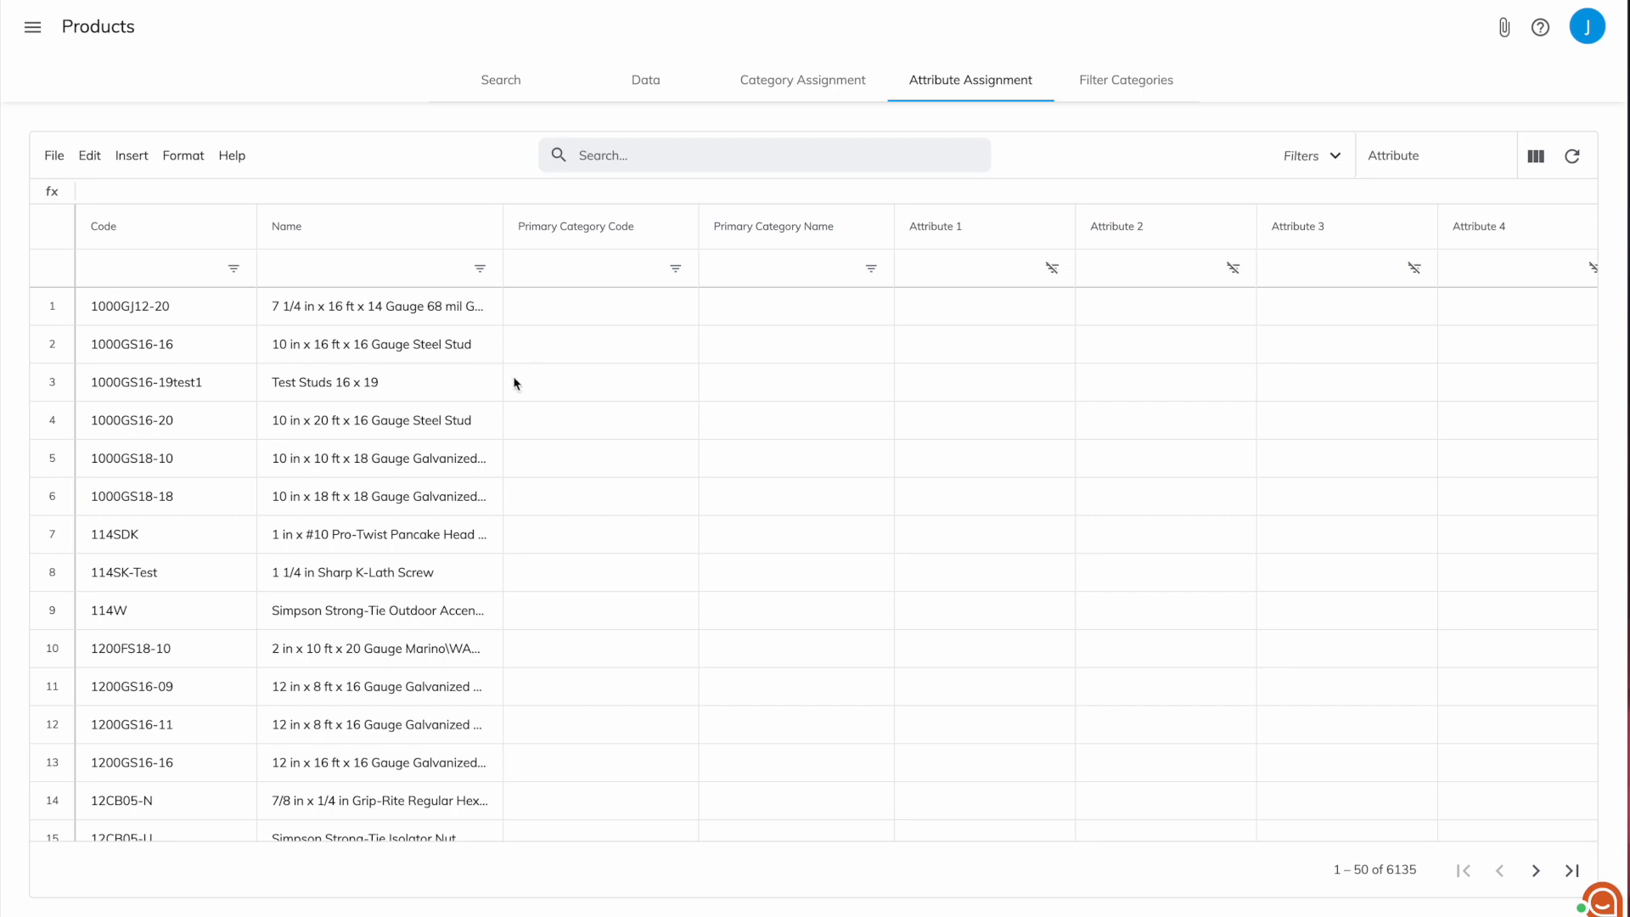
{"action": "left_click", "coordinate": [54, 156]}
{"action": "mouse_move", "coordinate": [68, 247]}
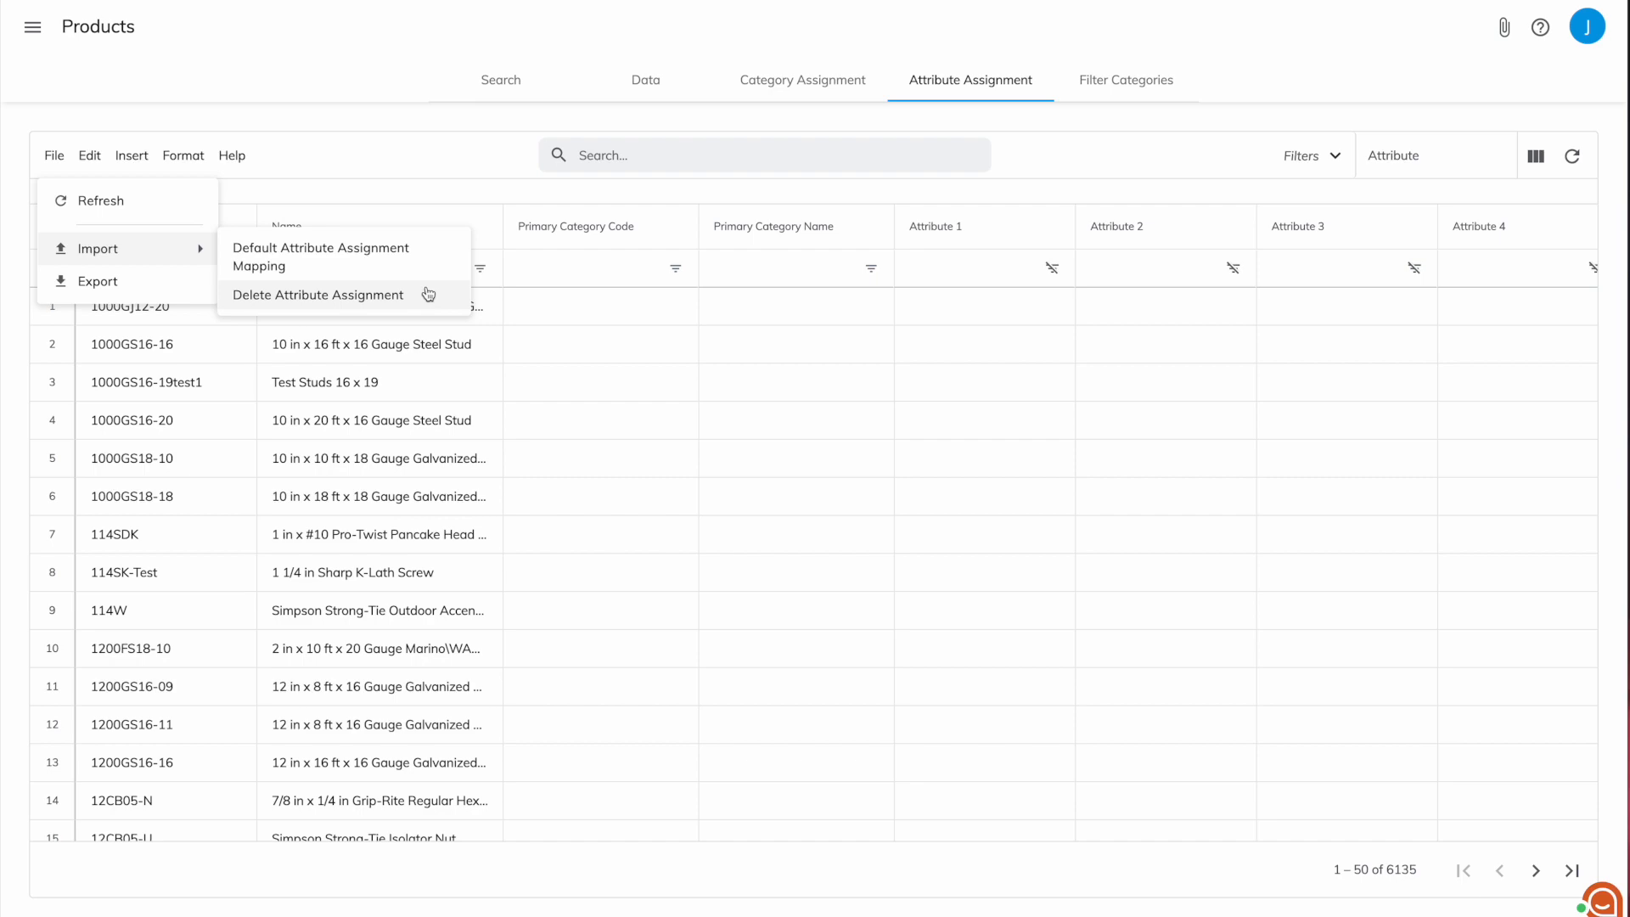
{"action": "left_click", "coordinate": [267, 257]}
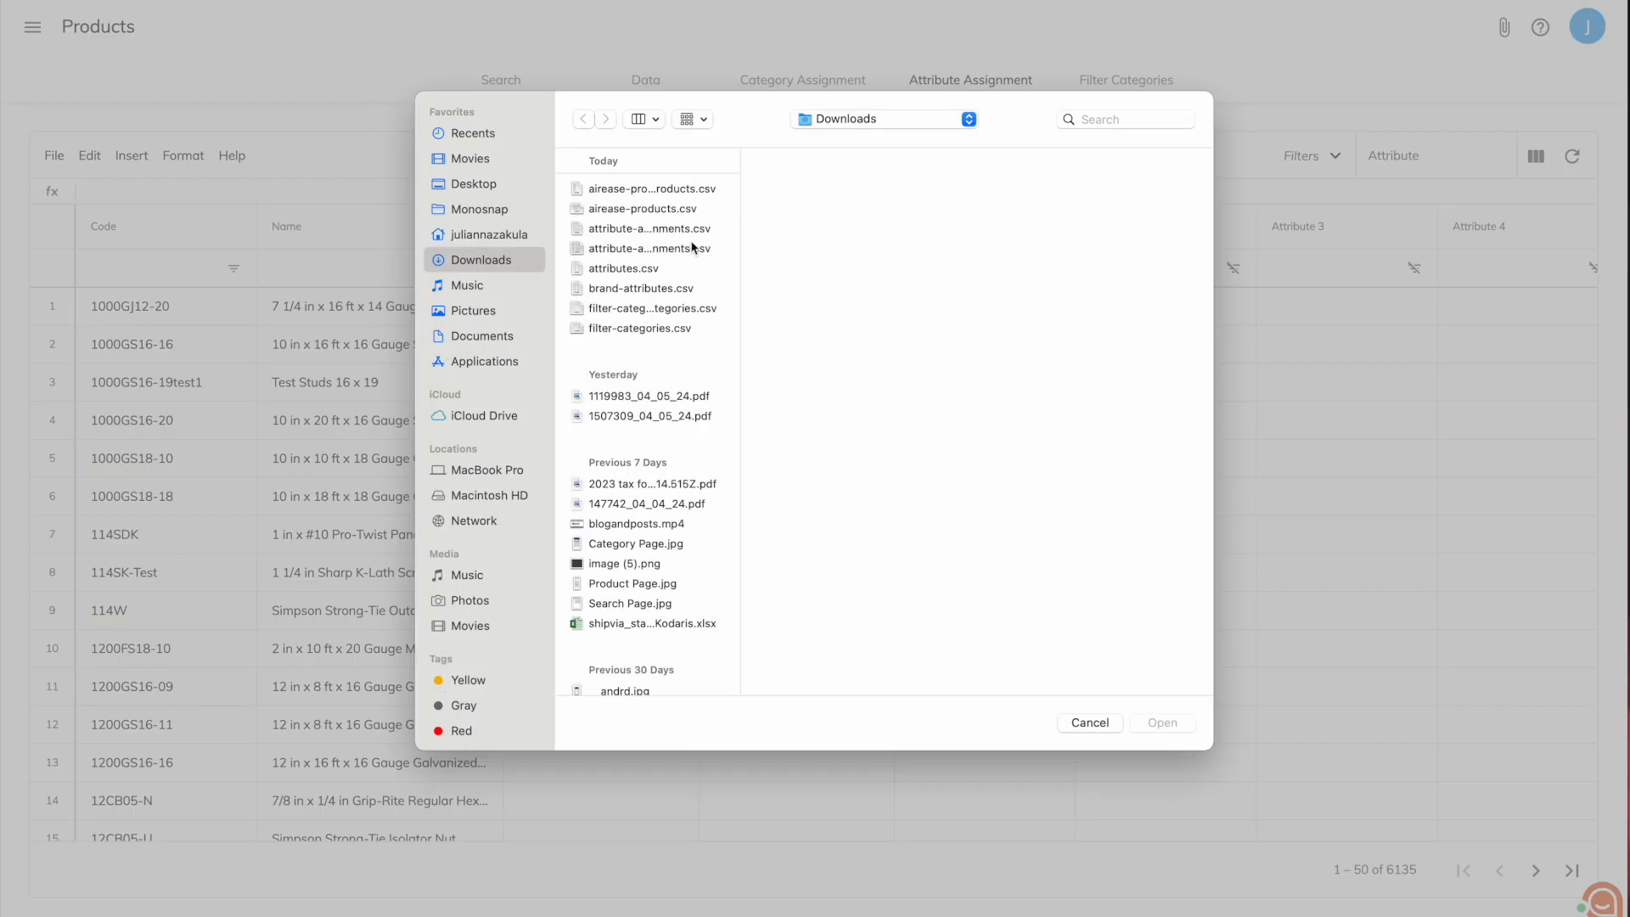
{"action": "double_click", "coordinate": [739, 246]}
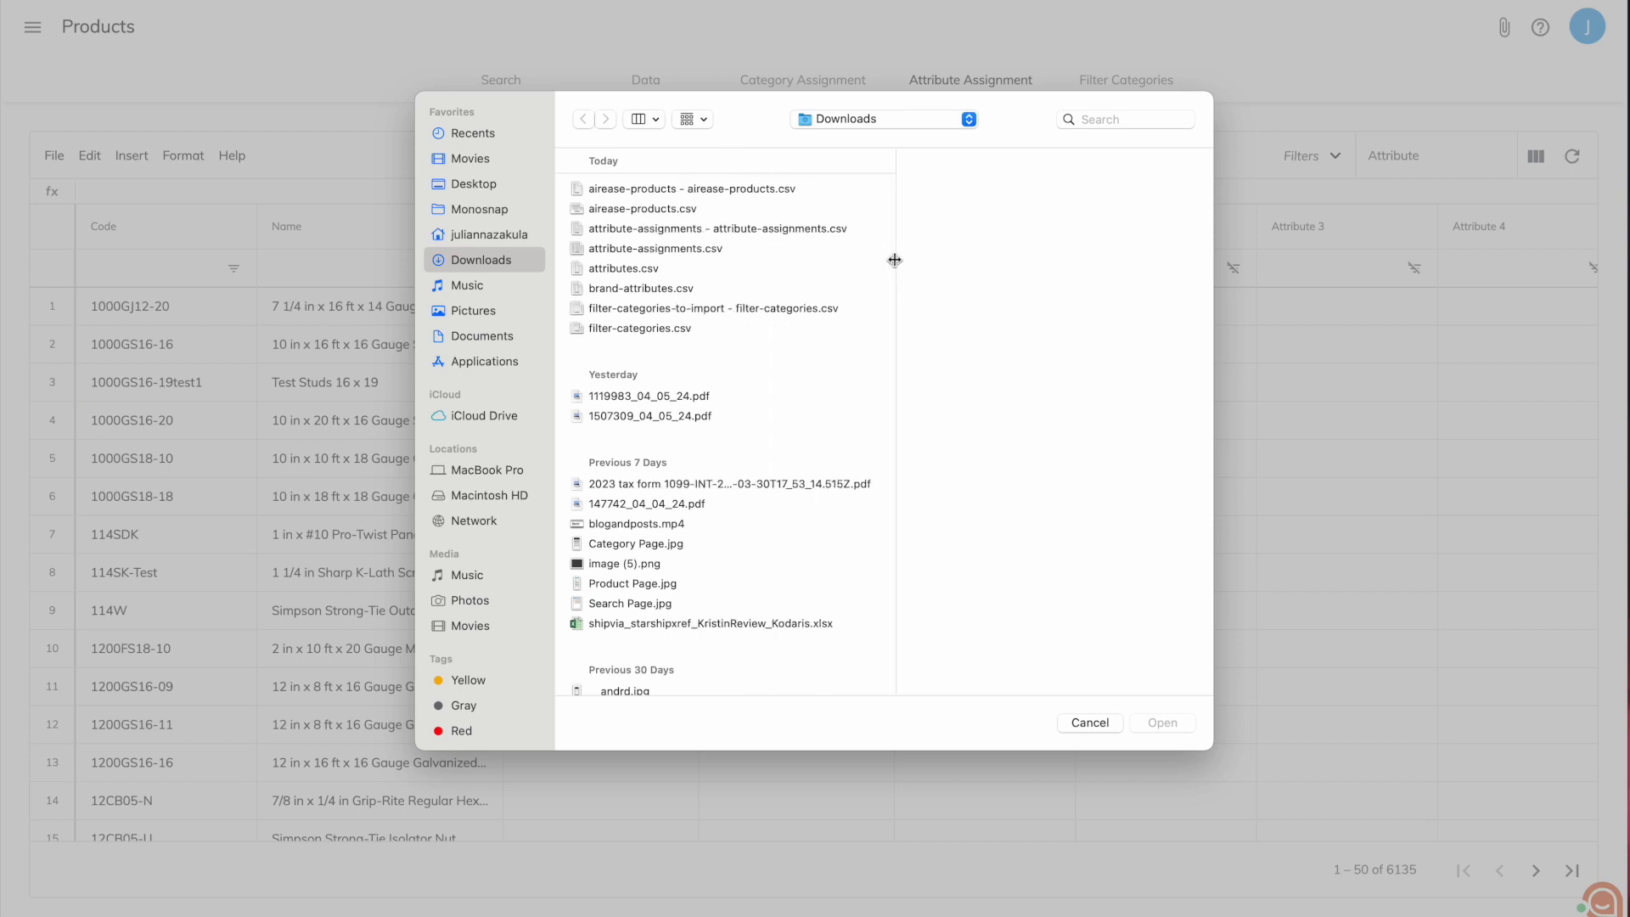
{"action": "left_click", "coordinate": [731, 226]}
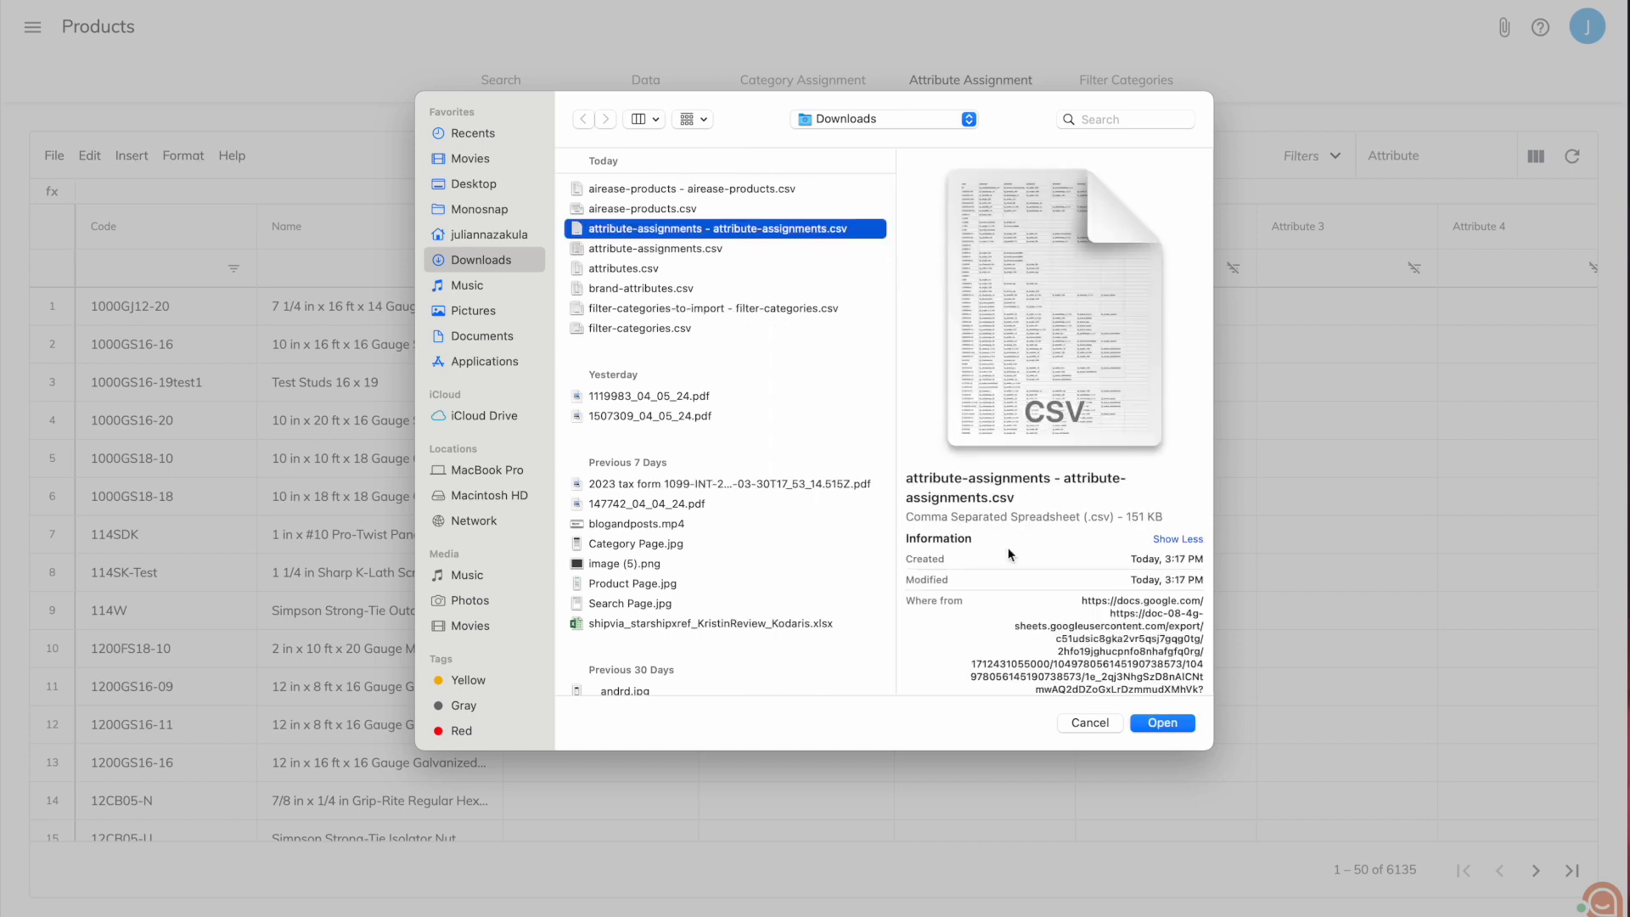
{"action": "left_click", "coordinate": [1178, 722]}
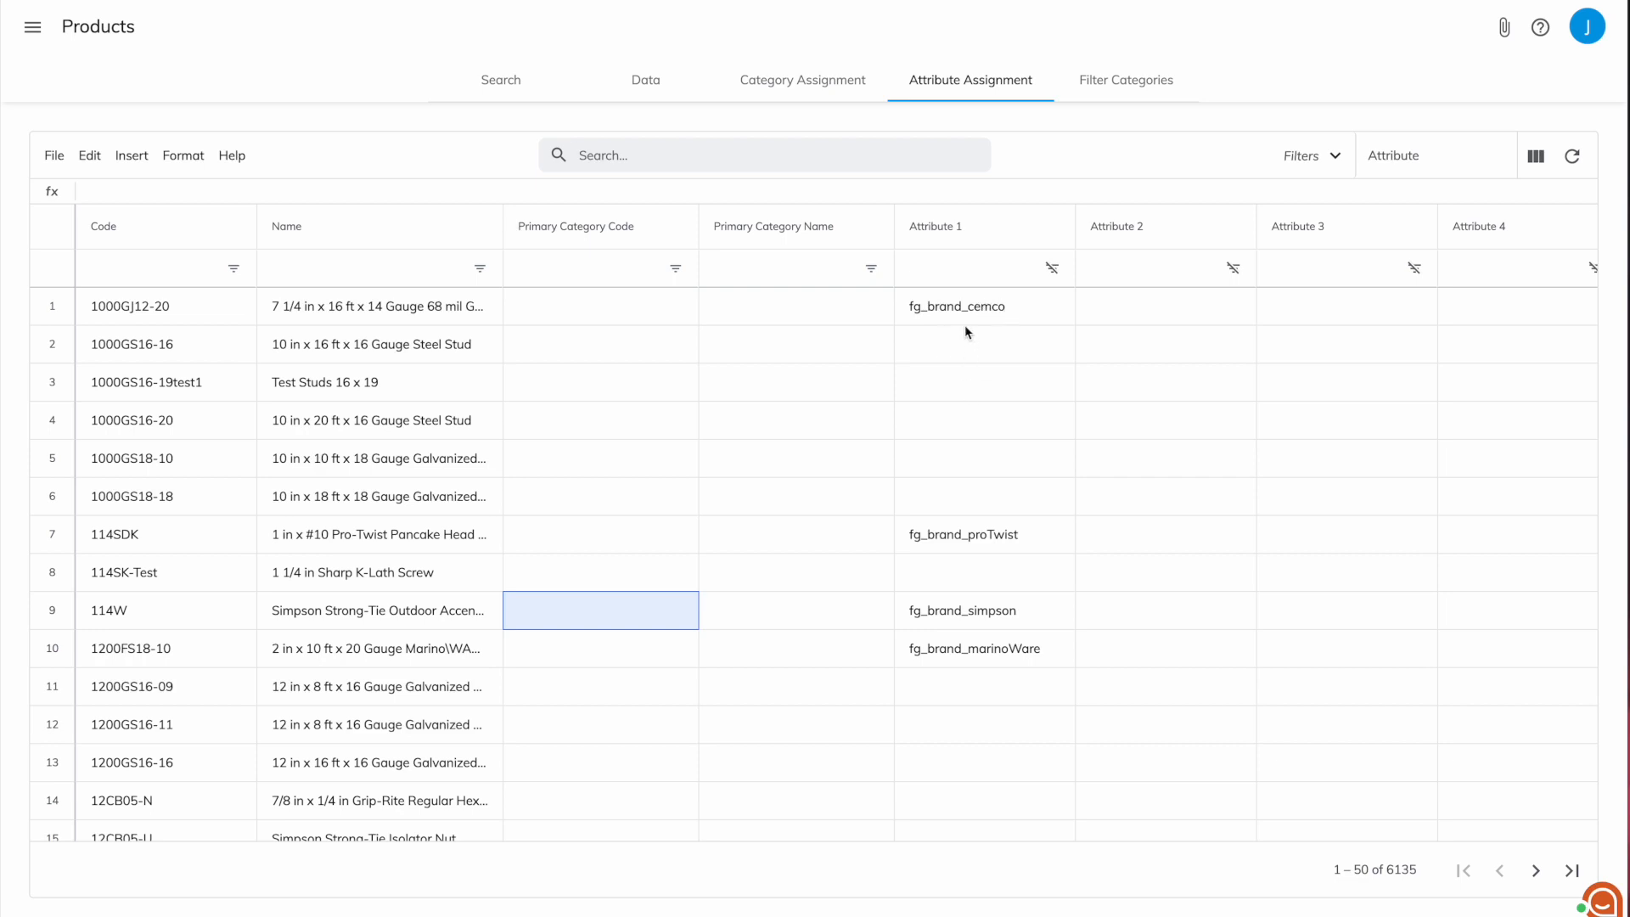
Search the attributes for "cap" and filter the product assignments by fg_capacity_1.5T.
{"action": "left_click", "coordinate": [1396, 162]}
{"action": "type", "text": "cap"}
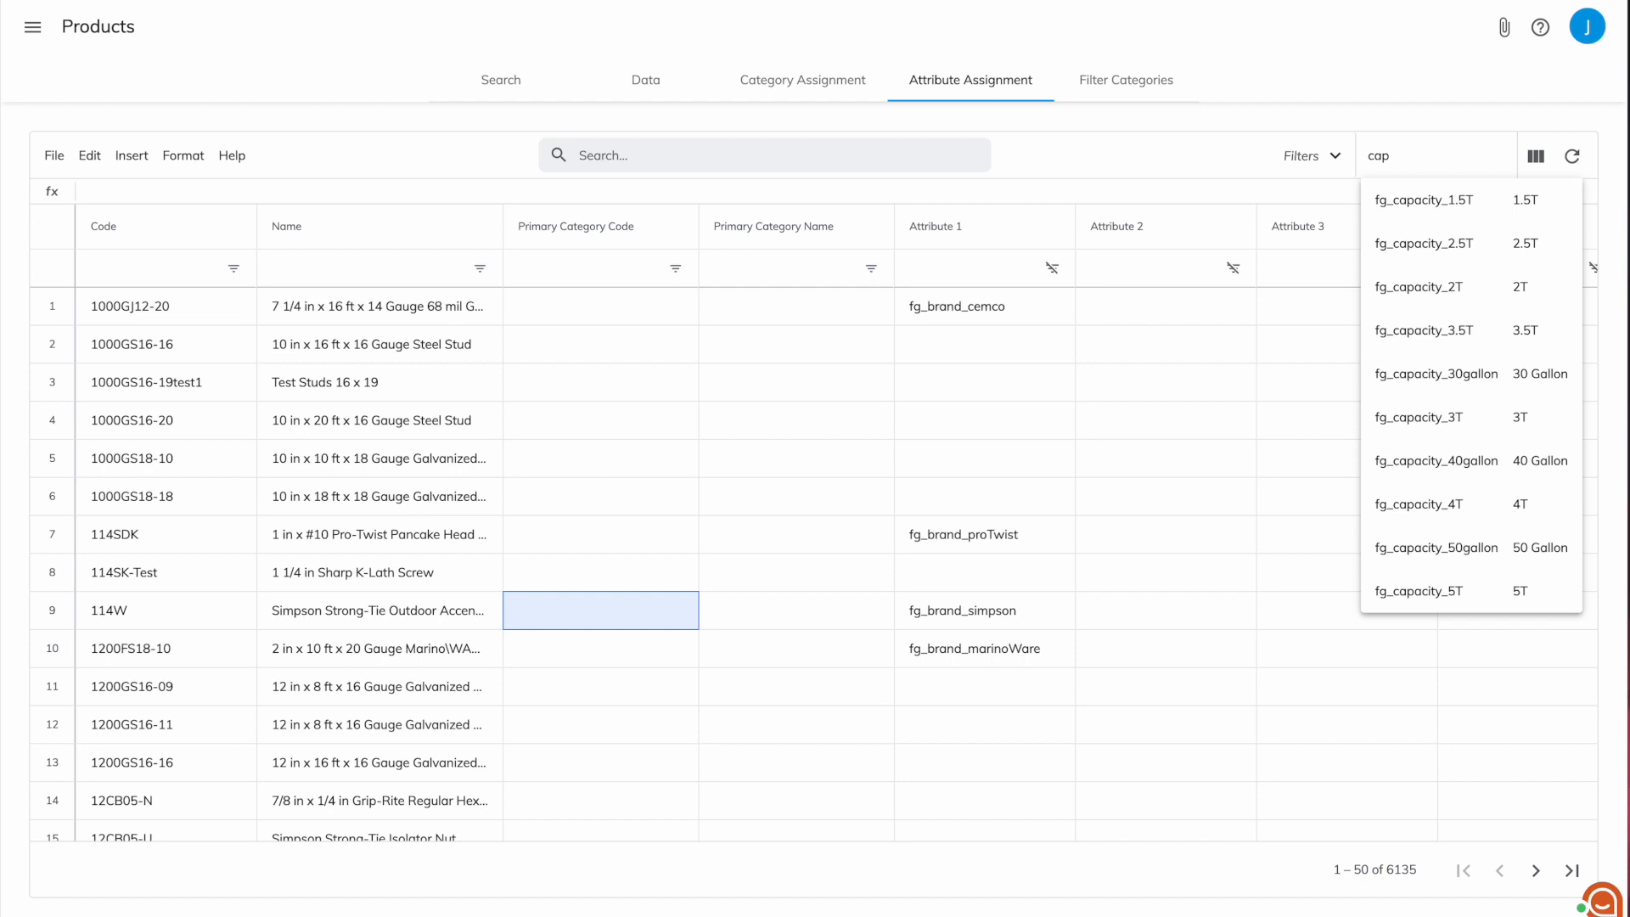
{"action": "left_click", "coordinate": [1461, 216]}
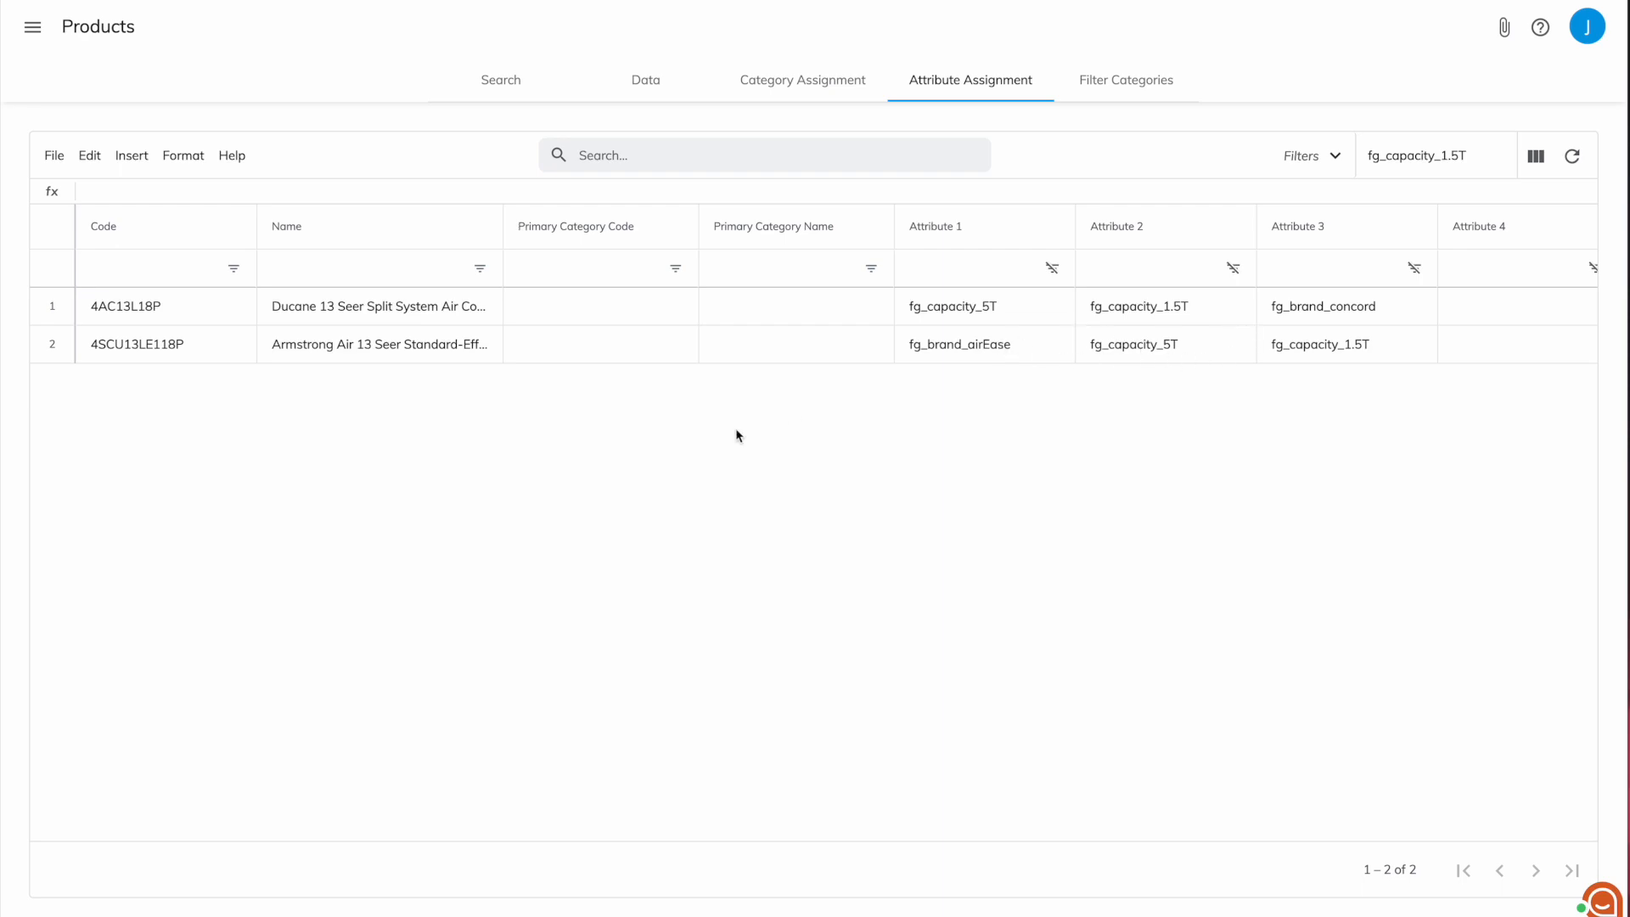
Switch to the Kodaris storefront, open the All Cooling category and review its product filters.
{"action": "key", "text": "ctrl+Right"}
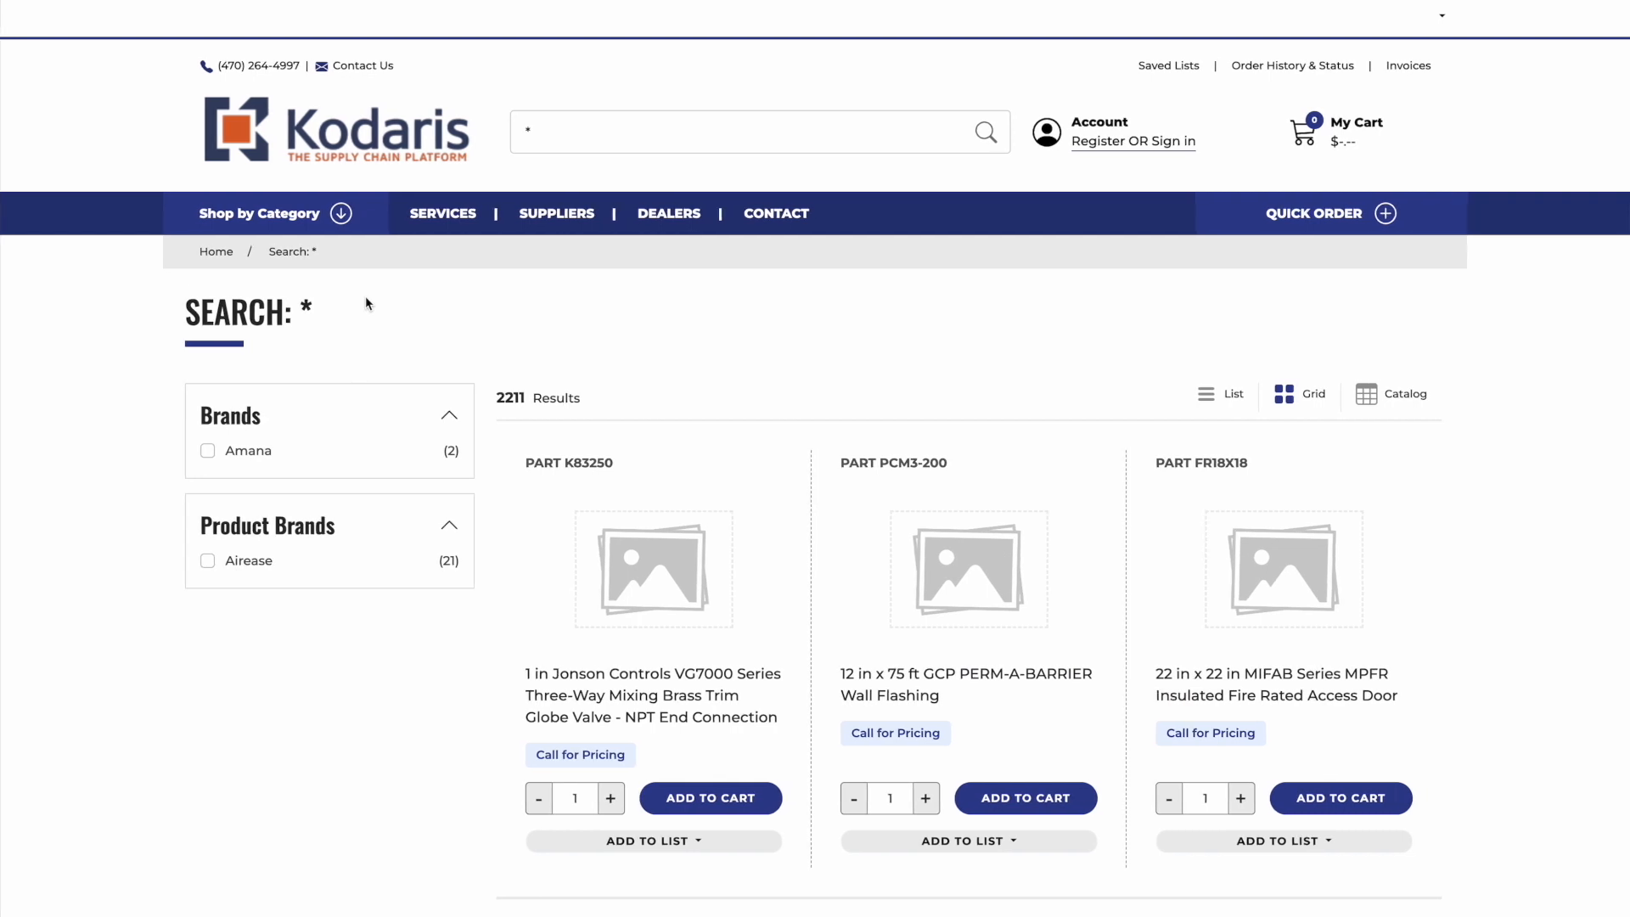
{"action": "left_click", "coordinate": [263, 213]}
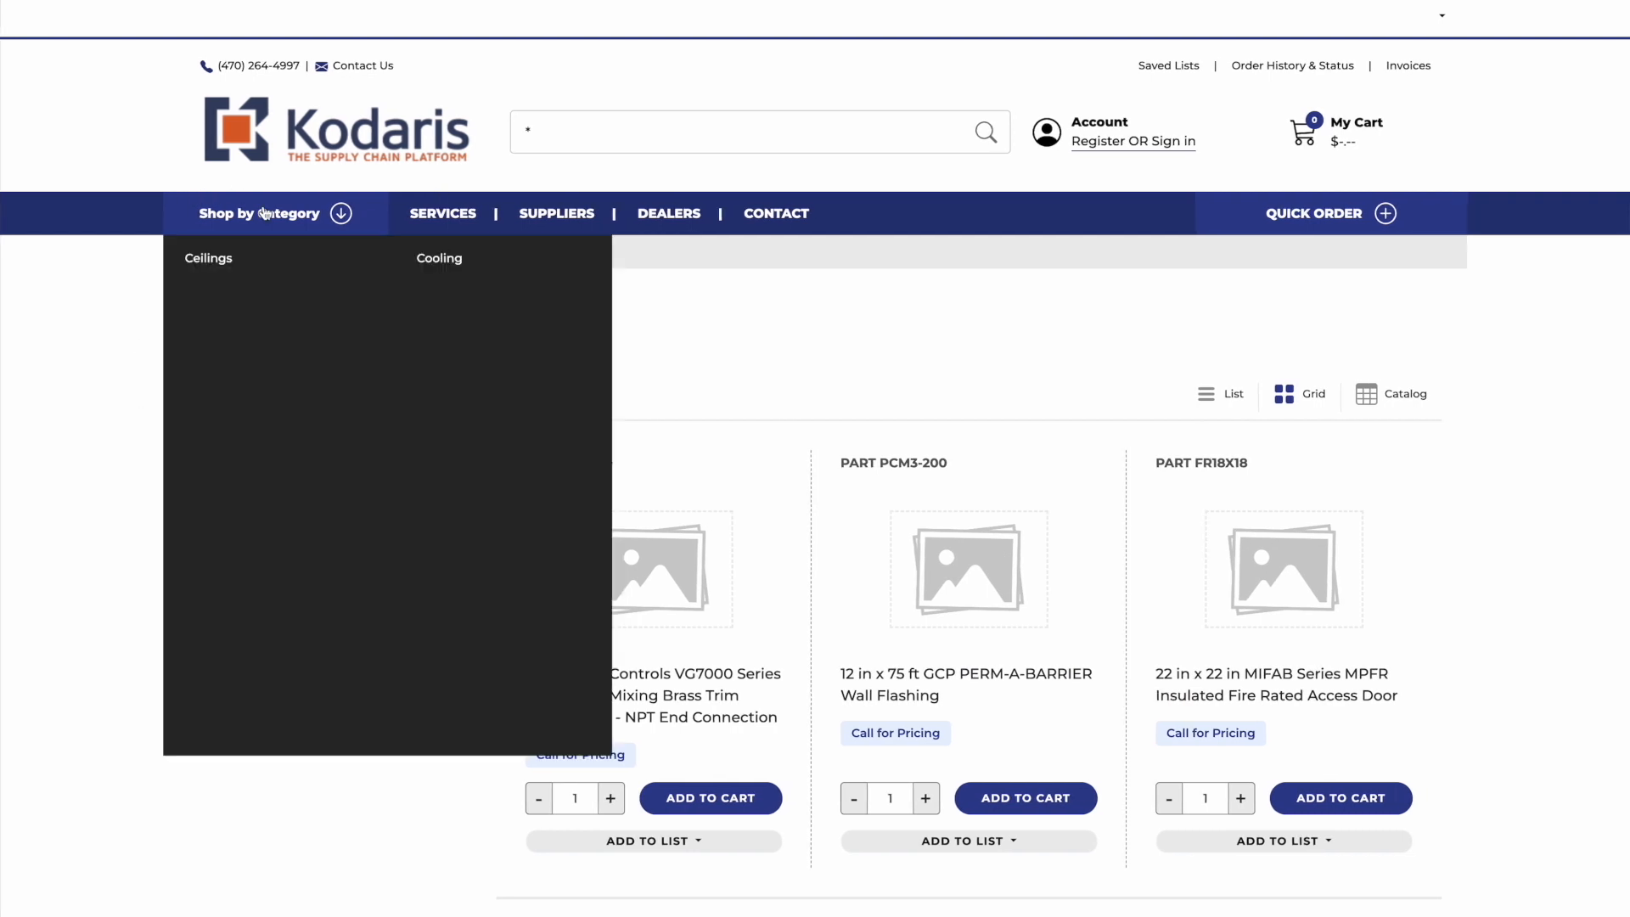
{"action": "mouse_move", "coordinate": [439, 258]}
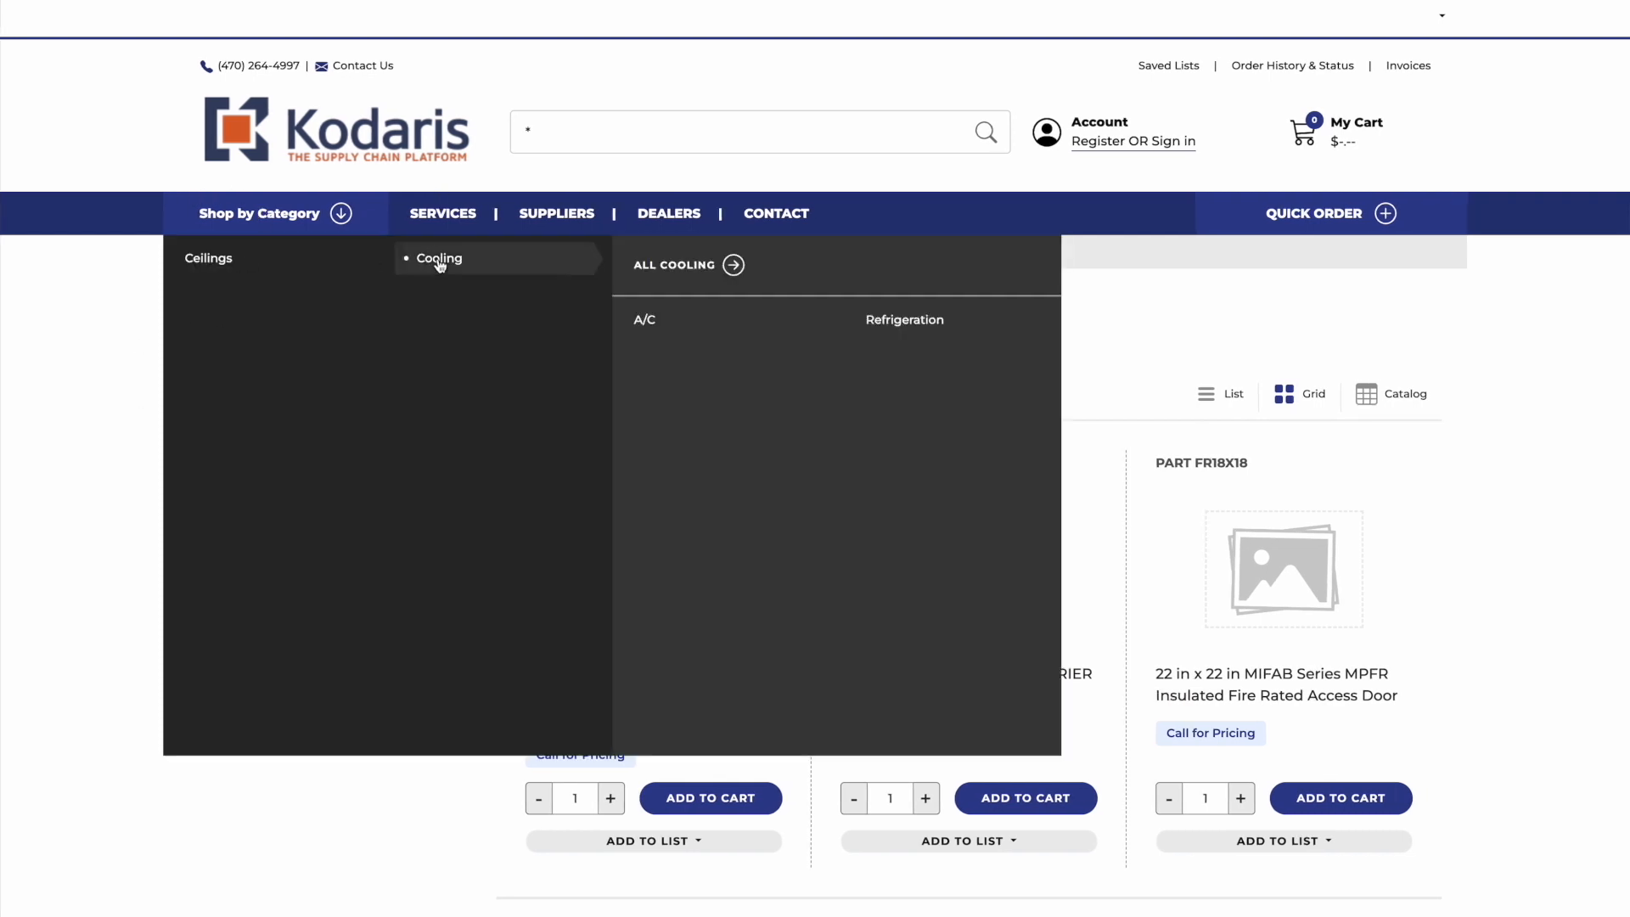
{"action": "left_click", "coordinate": [705, 265]}
{"action": "scroll", "coordinate": [323, 239], "scroll_direction": "down", "scroll_amount": 1}
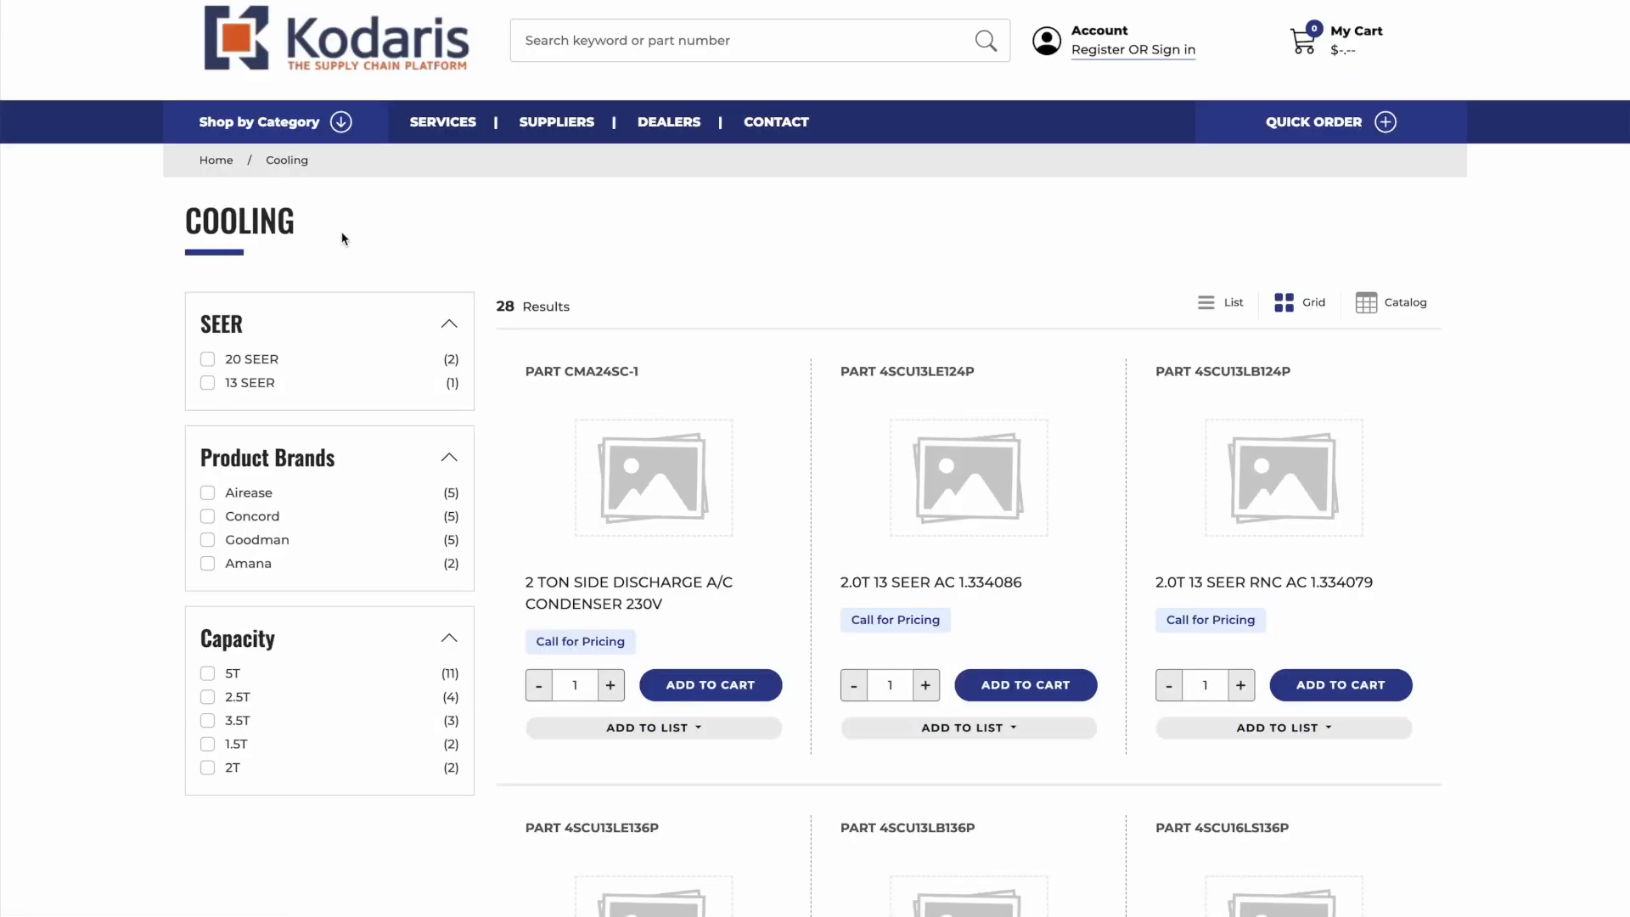
Filter the Cooling products by the 5T capacity and look through the resulting product list.
{"action": "left_click", "coordinate": [231, 676]}
{"action": "scroll", "coordinate": [486, 505], "scroll_direction": "down", "scroll_amount": 4}
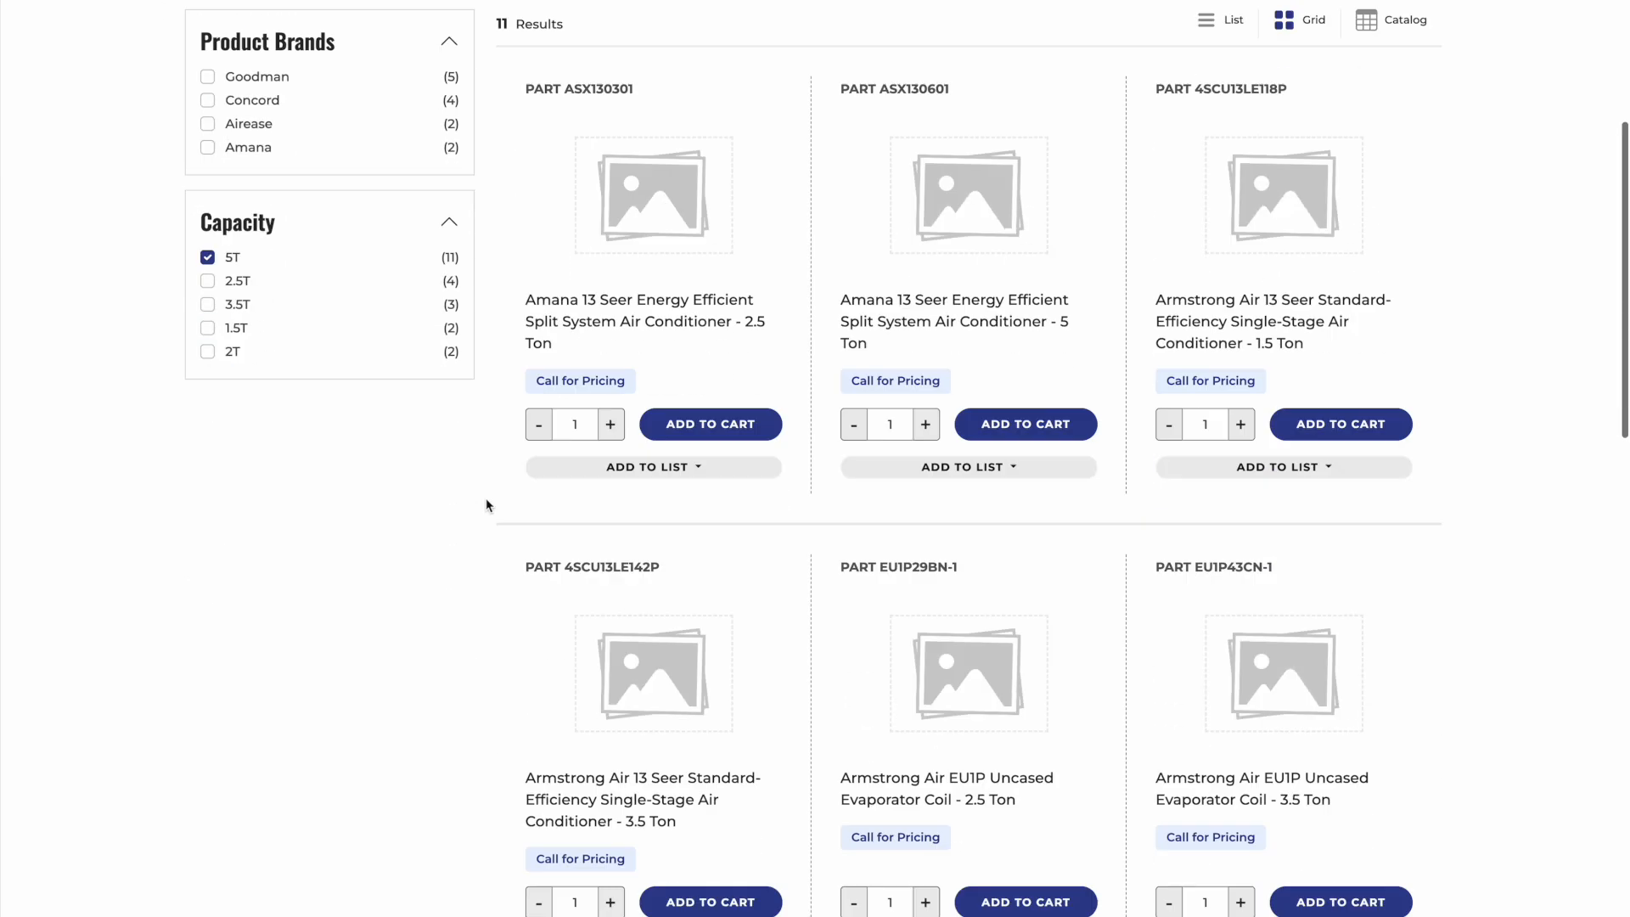
{"action": "scroll", "coordinate": [489, 501], "scroll_direction": "up", "scroll_amount": 5}
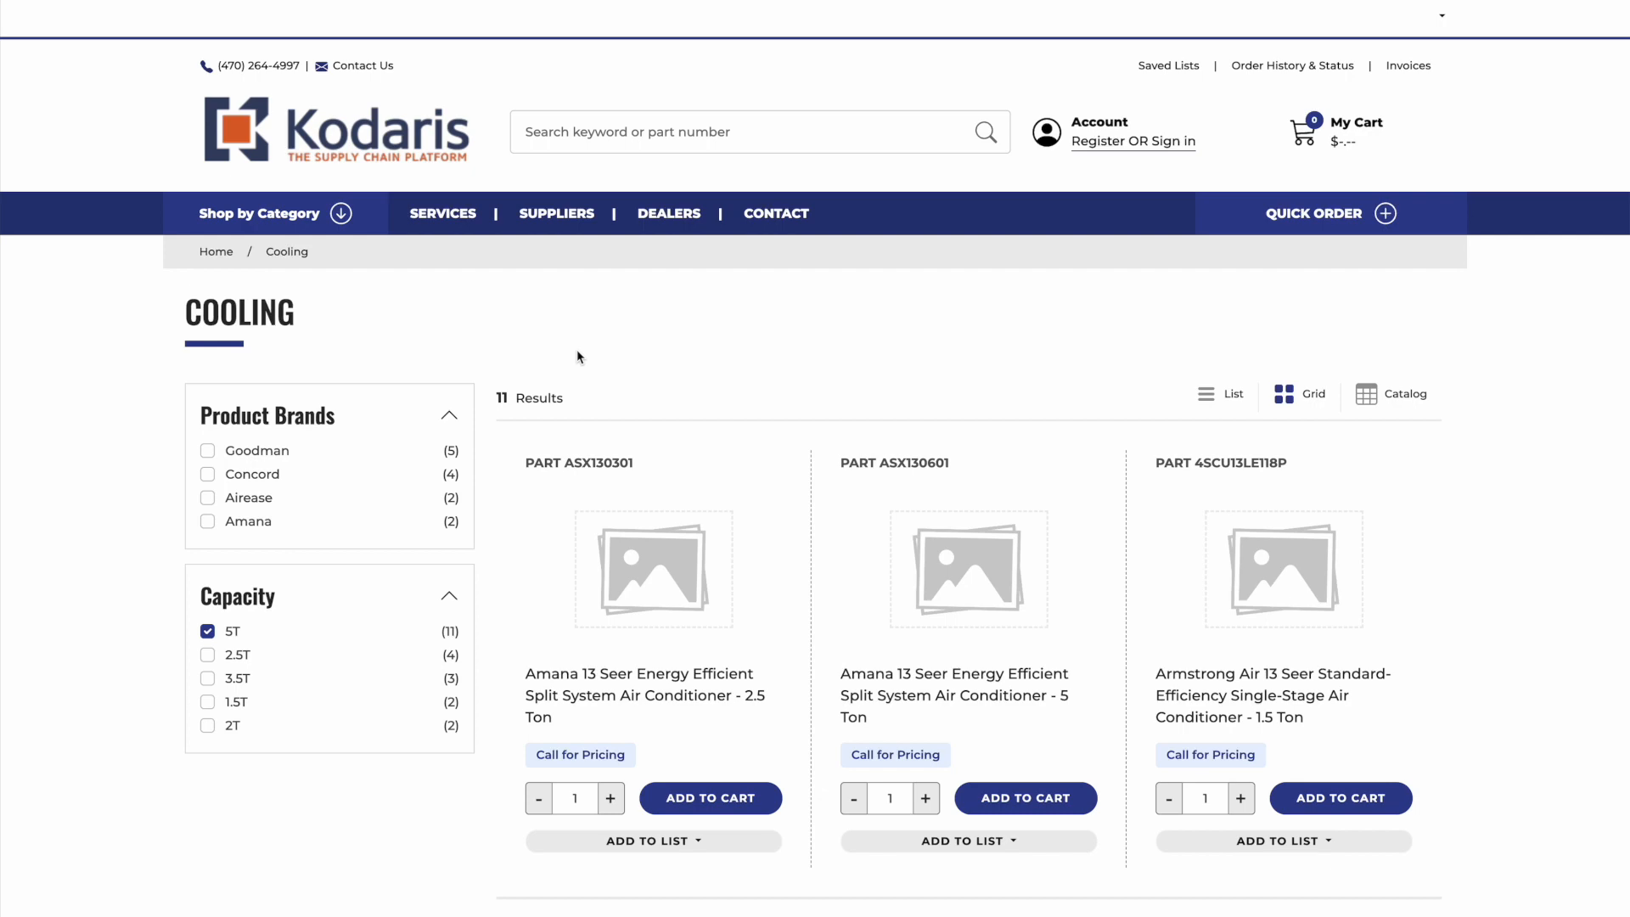
Switch back to the Kodaris admin and clear the fg_capacity_1.5T attribute filter from the product assignments.
{"action": "key", "text": "ctrl+Left"}
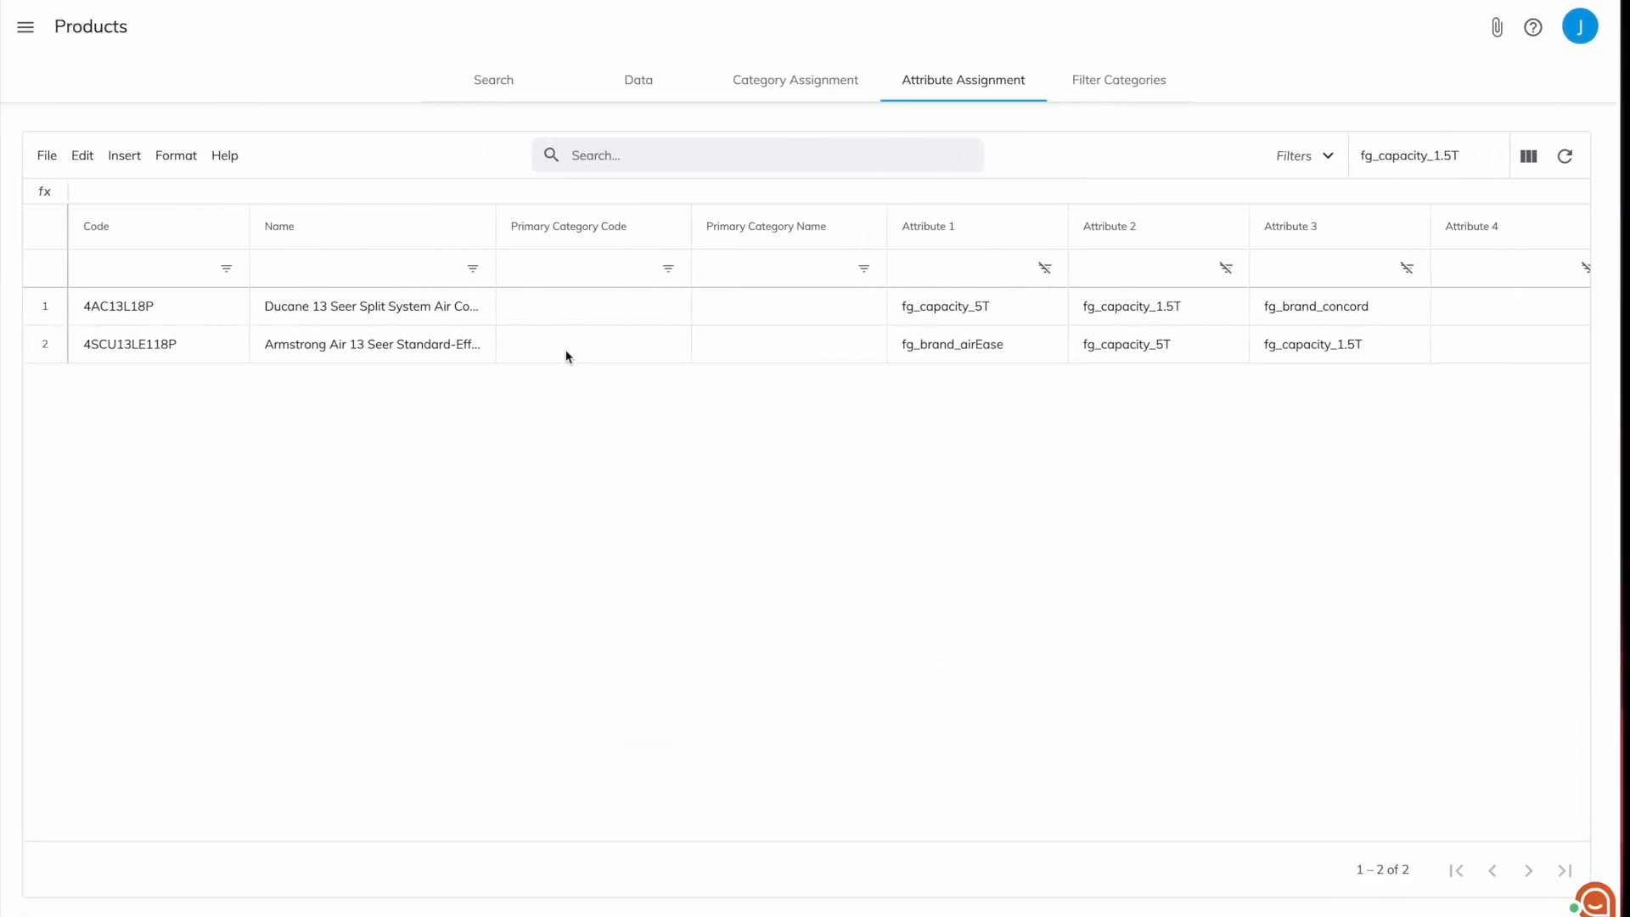
{"action": "left_click", "coordinate": [1481, 160]}
{"action": "key", "text": "BackSpace"}
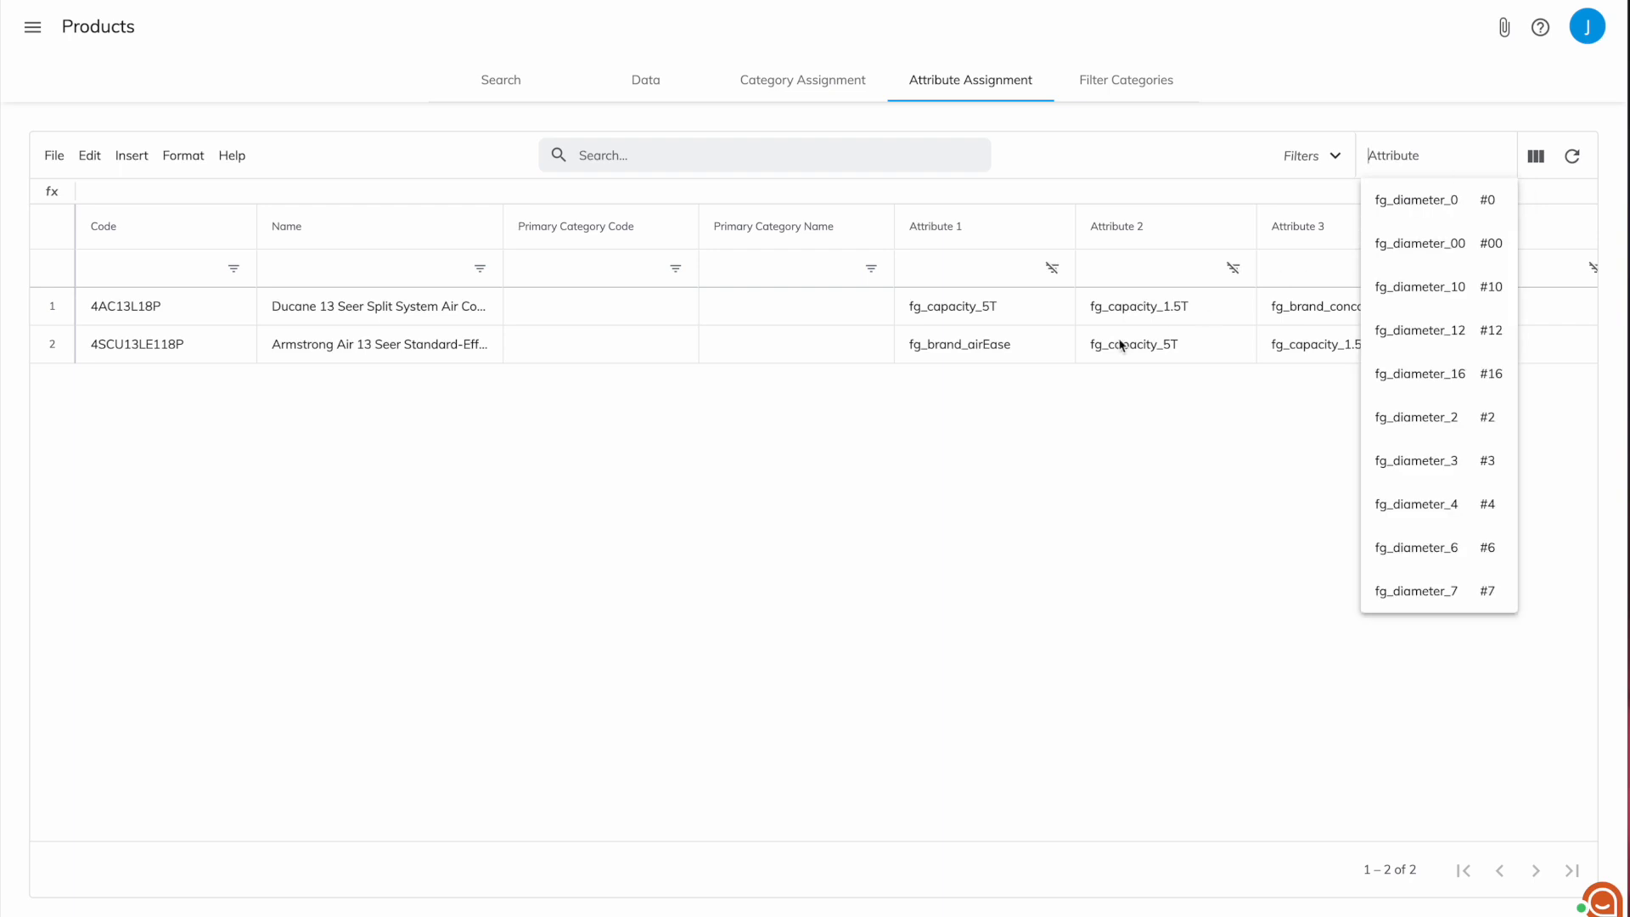
{"action": "left_click", "coordinate": [1178, 413]}
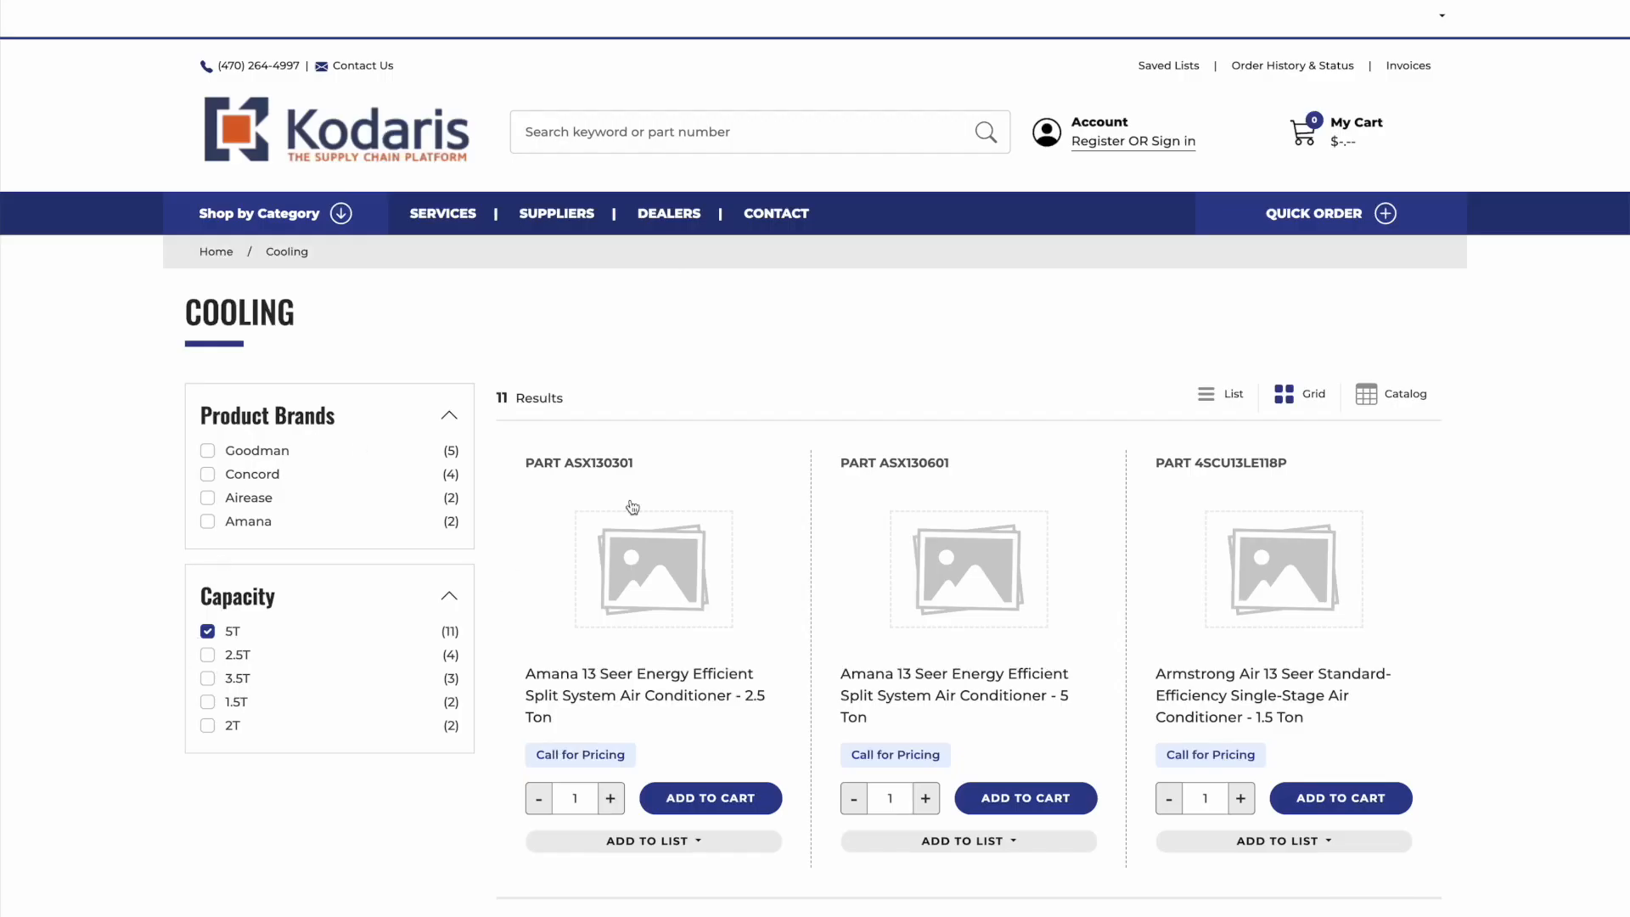
Take part number ASX130301 from the storefront's Cooling page and filter the admin's attribute assignments by that code.
{"action": "scroll", "coordinate": [629, 447], "scroll_direction": "down", "scroll_amount": 1}
{"action": "left_click_drag", "start_coordinate": [636, 404], "coordinate": [569, 406]}
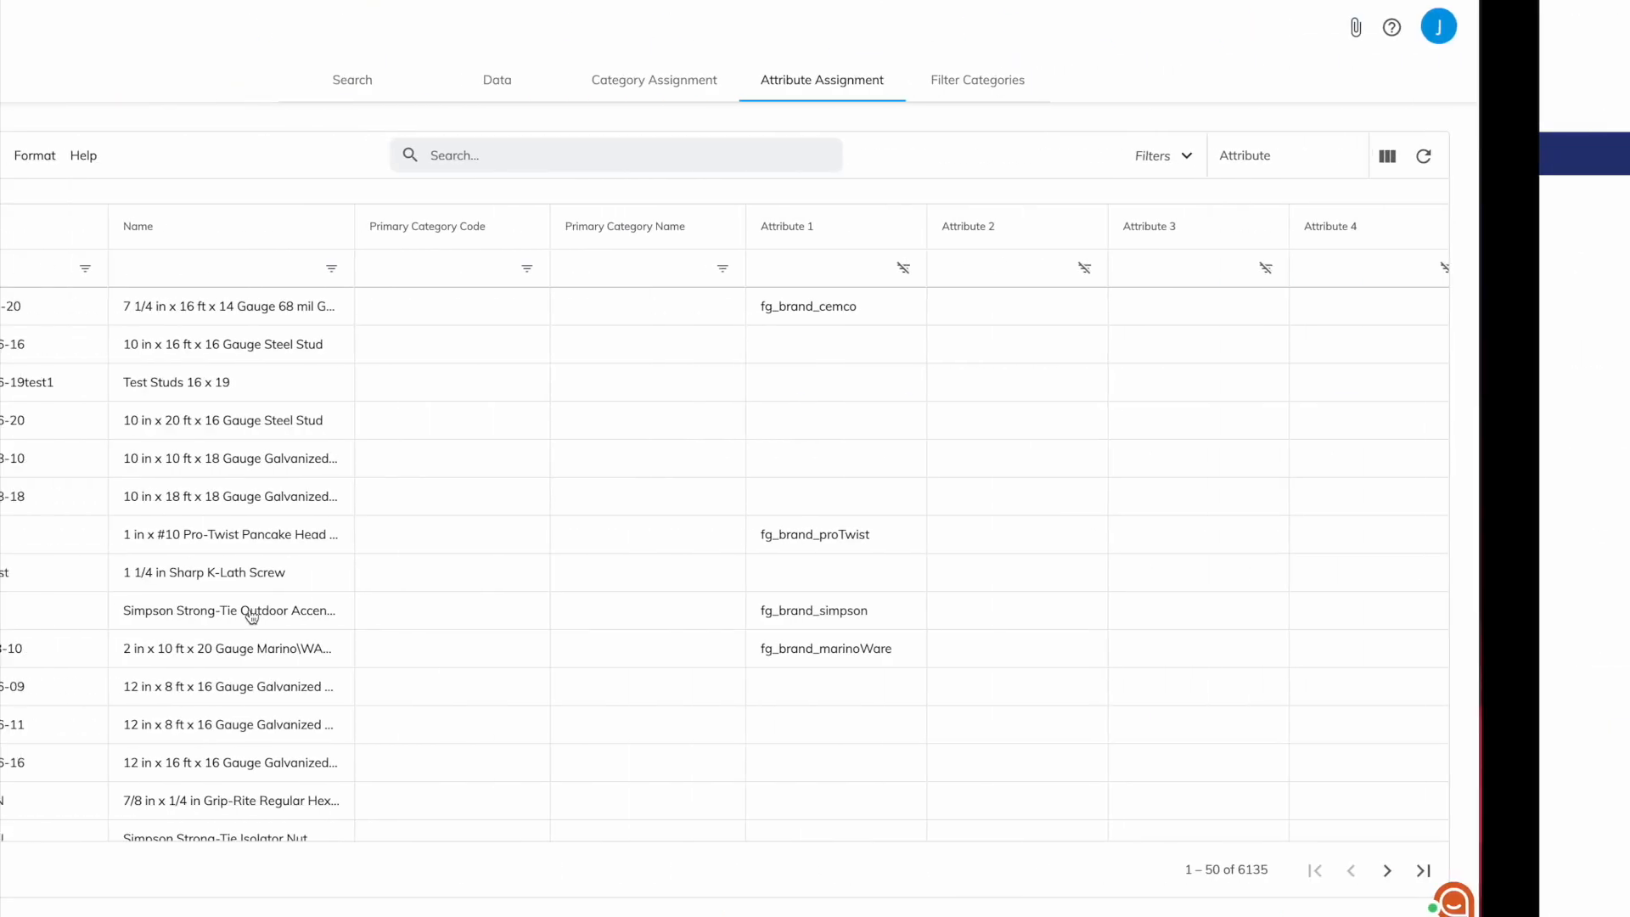
{"action": "left_click", "coordinate": [149, 268]}
{"action": "type", "text": "ASX130301"}
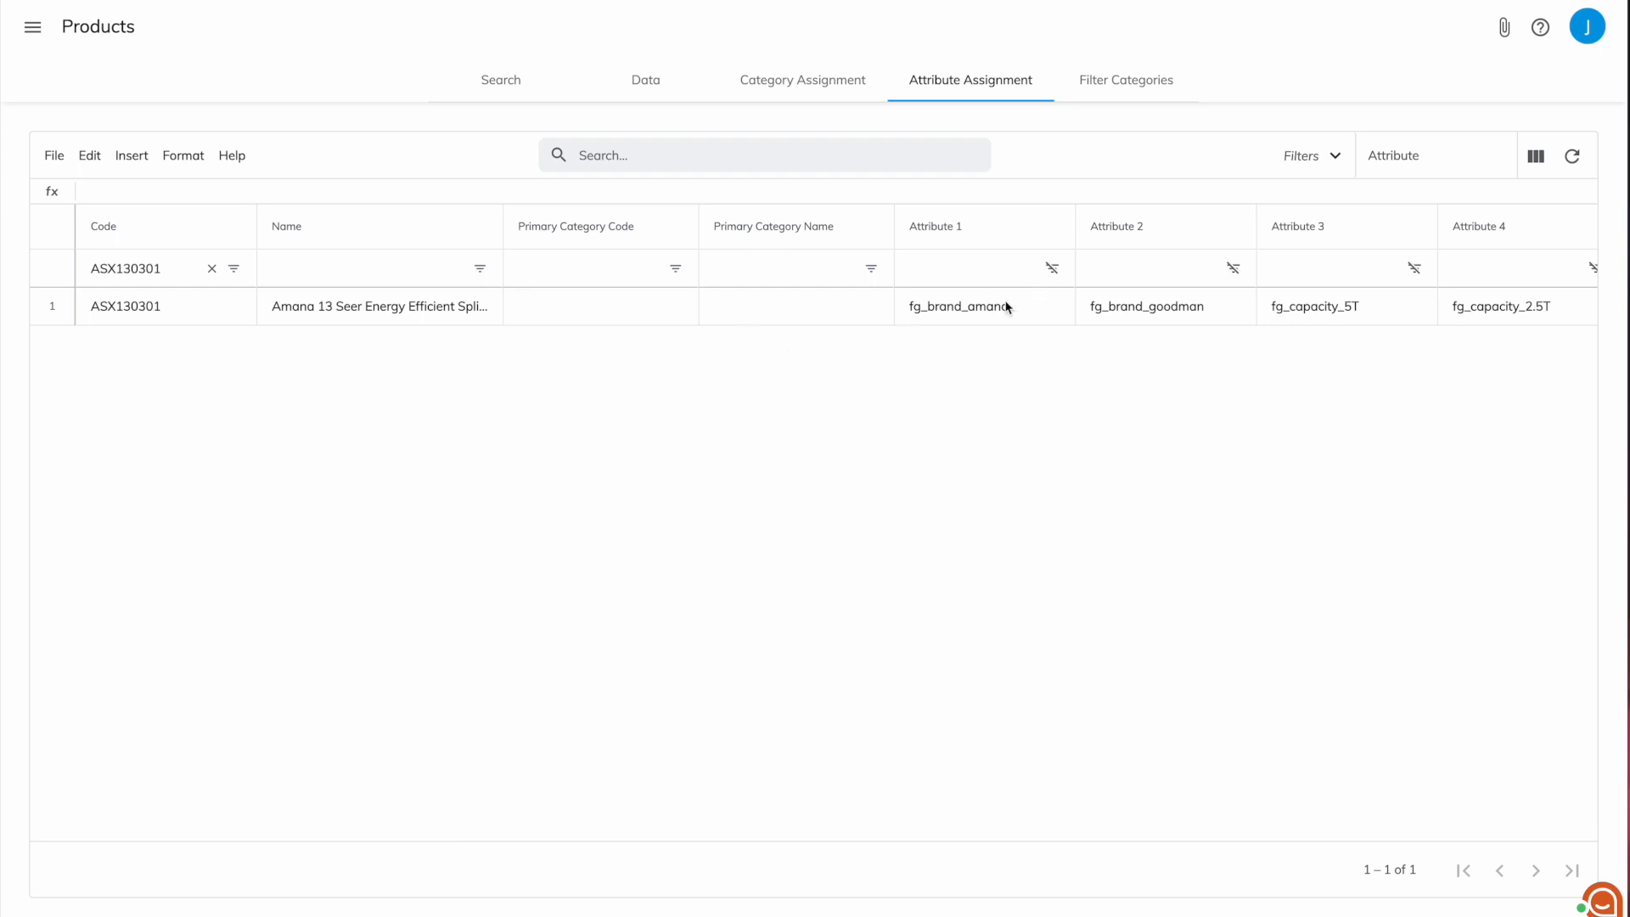
{"action": "scroll", "coordinate": [1009, 309], "scroll_direction": "right", "scroll_amount": 2}
{"action": "scroll", "coordinate": [1007, 306], "scroll_direction": "right", "scroll_amount": 1}
Remove the fg_capacity_5T attribute from product ASX130301 and return to the storefront's Cooling page.
{"action": "left_click", "coordinate": [1170, 314]}
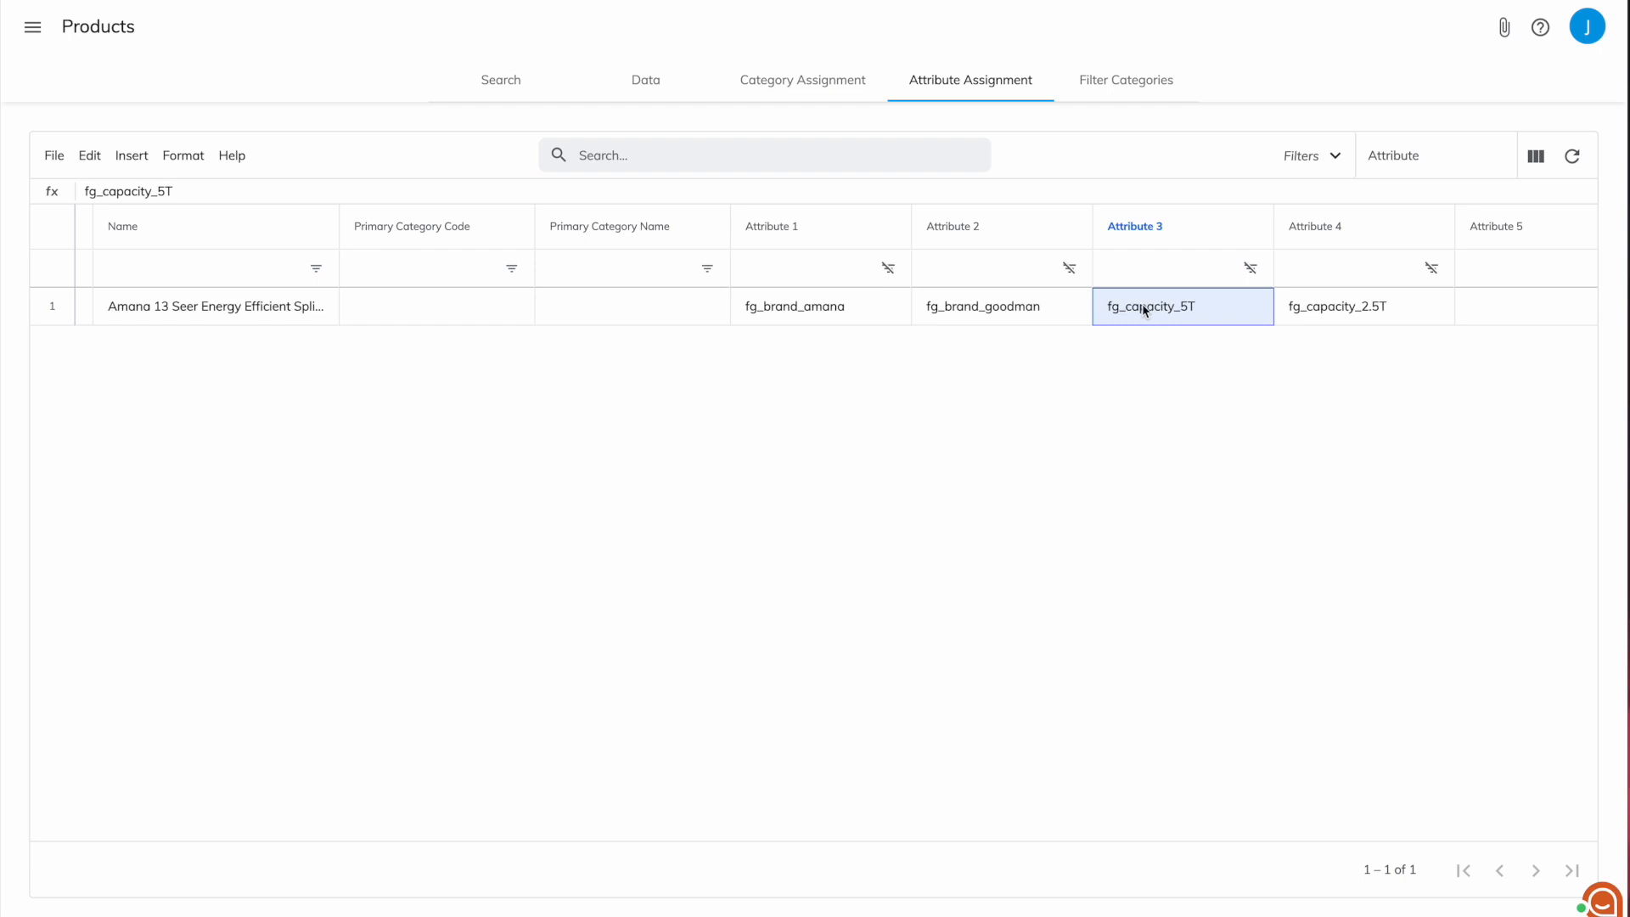
{"action": "key", "text": "Delete"}
{"action": "left_click_drag", "start_coordinate": [763, 311], "coordinate": [1160, 316]}
{"action": "scroll", "coordinate": [1159, 317], "scroll_direction": "left", "scroll_amount": 3}
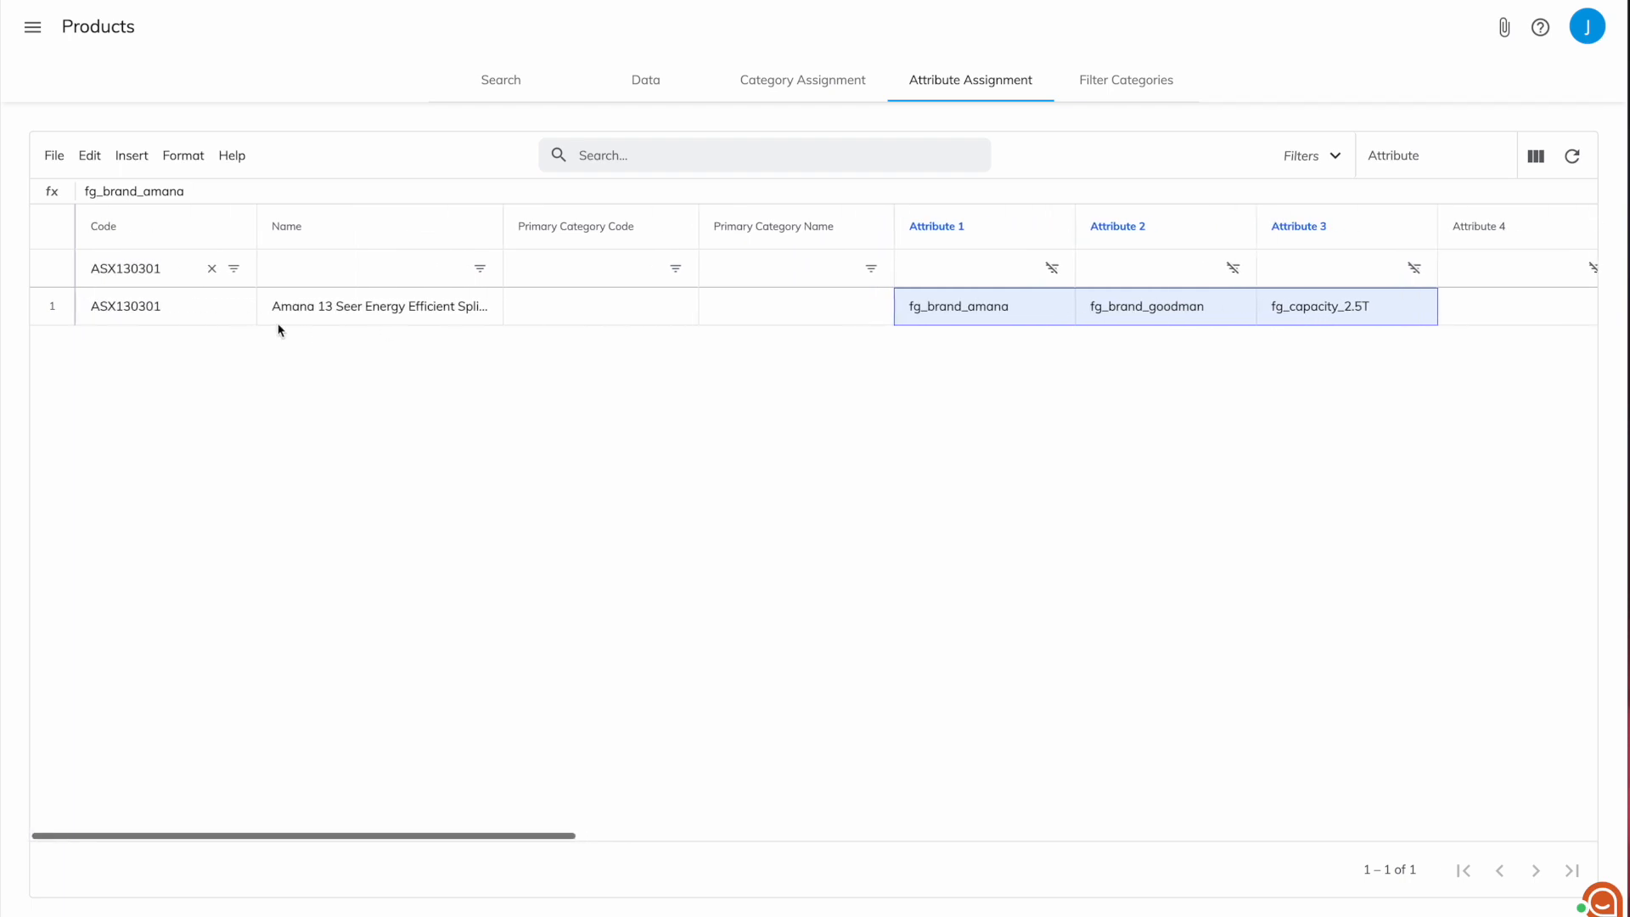
{"action": "key", "text": "ctrl+Right"}
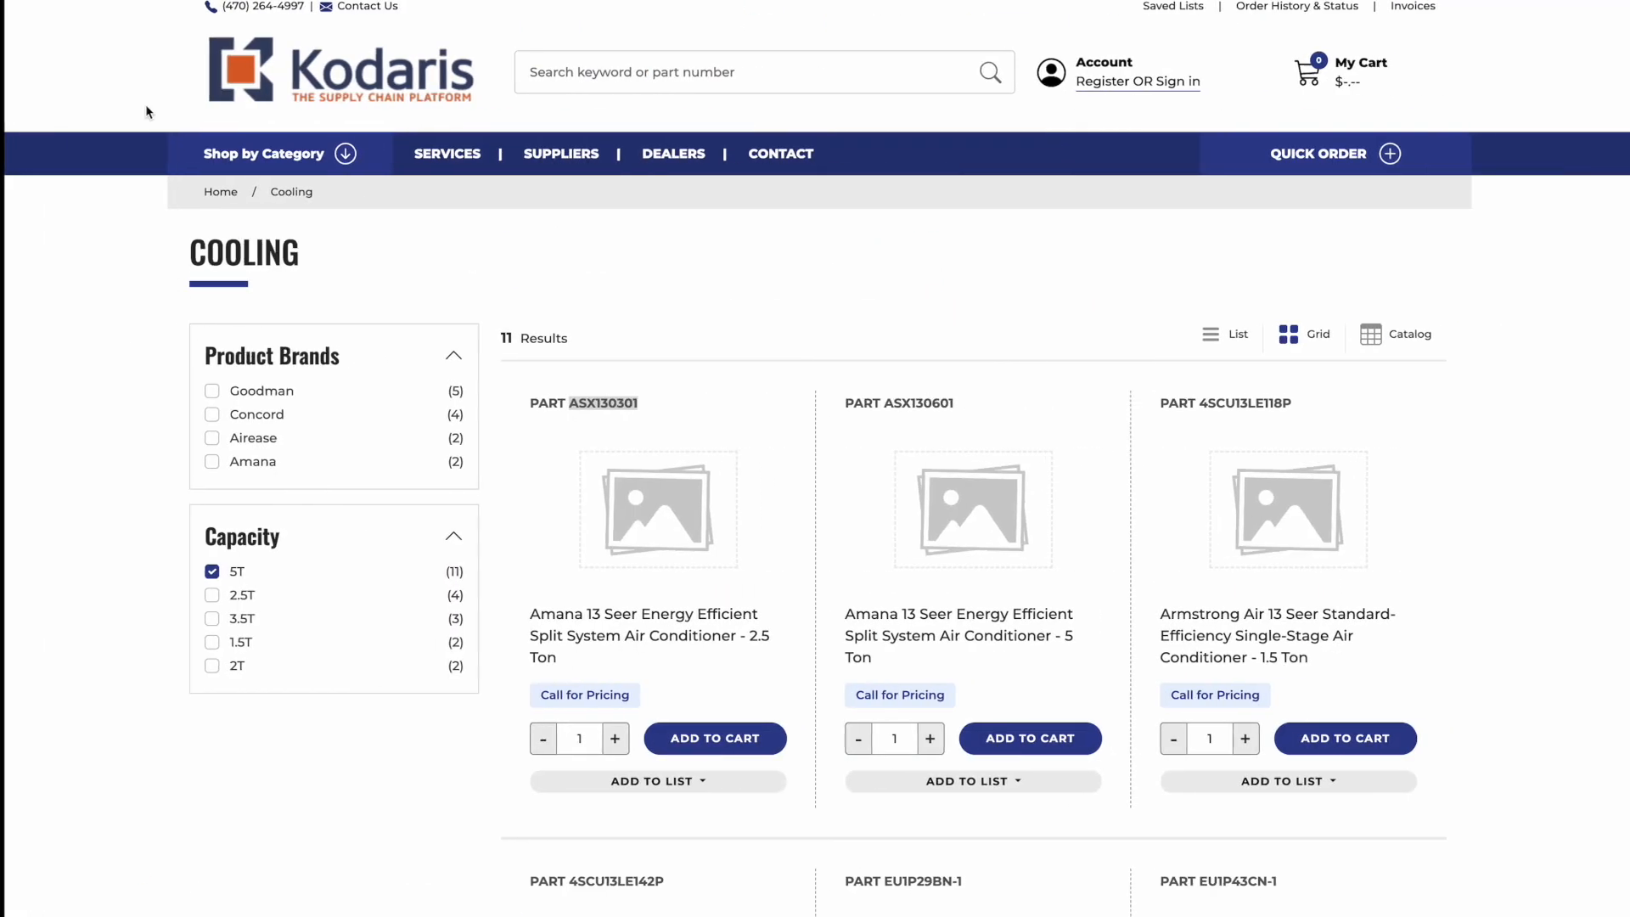
{"action": "left_click", "coordinate": [59, 218]}
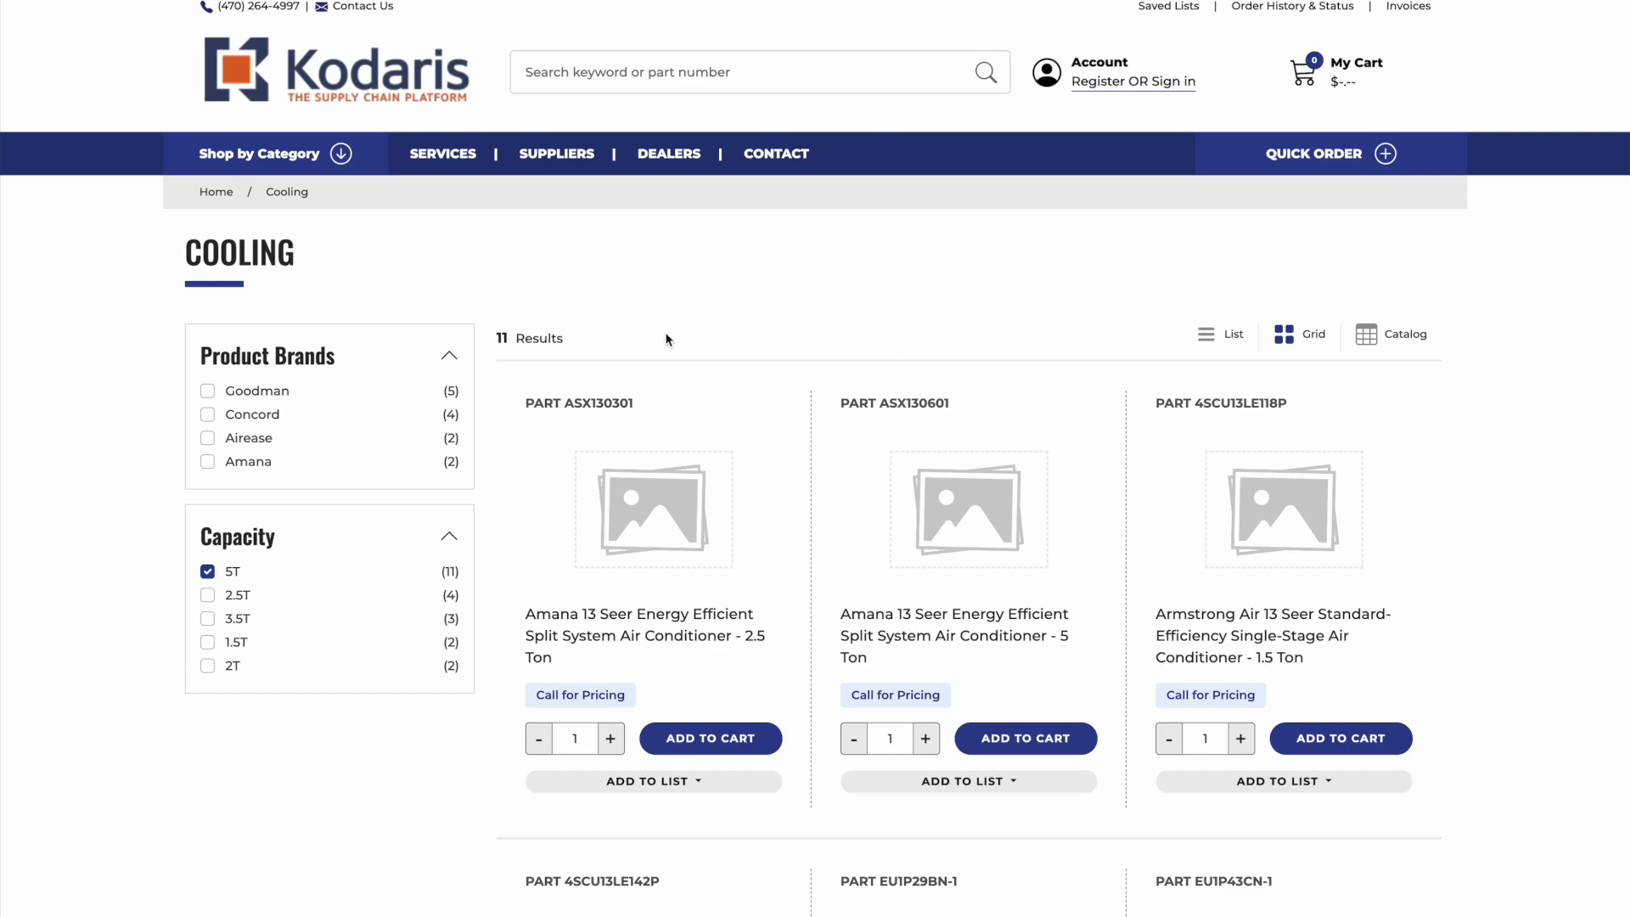
In the admin, assign fg_capacity_5T to product ASX130301 as Attribute 4.
{"action": "key", "text": "ctrl+Left"}
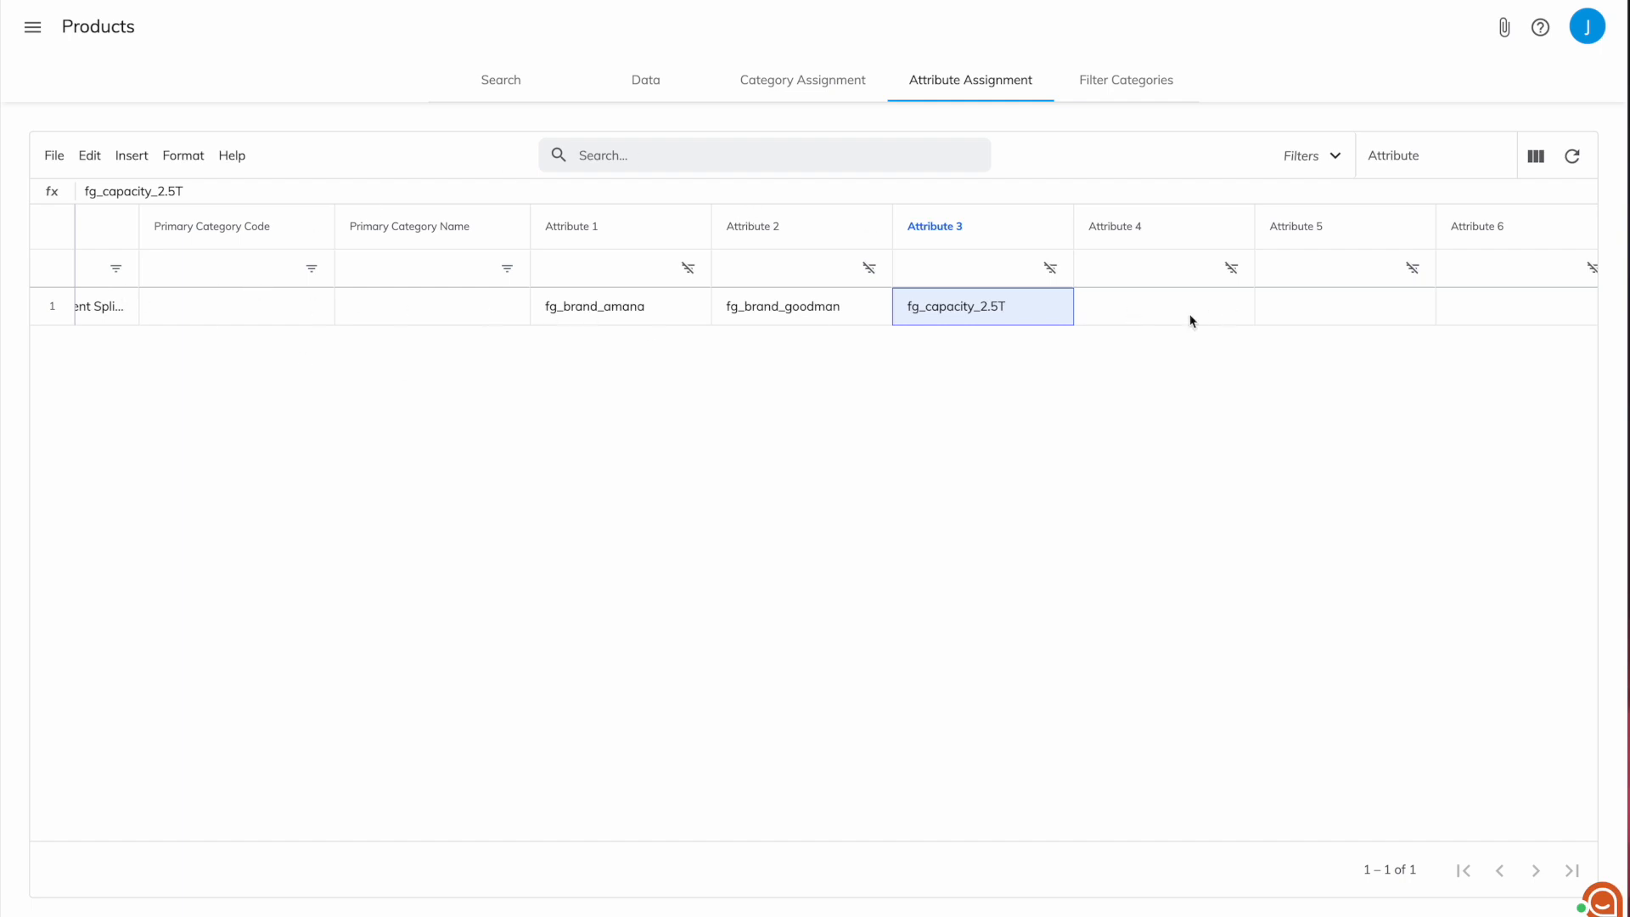
{"action": "double_click", "coordinate": [1143, 316]}
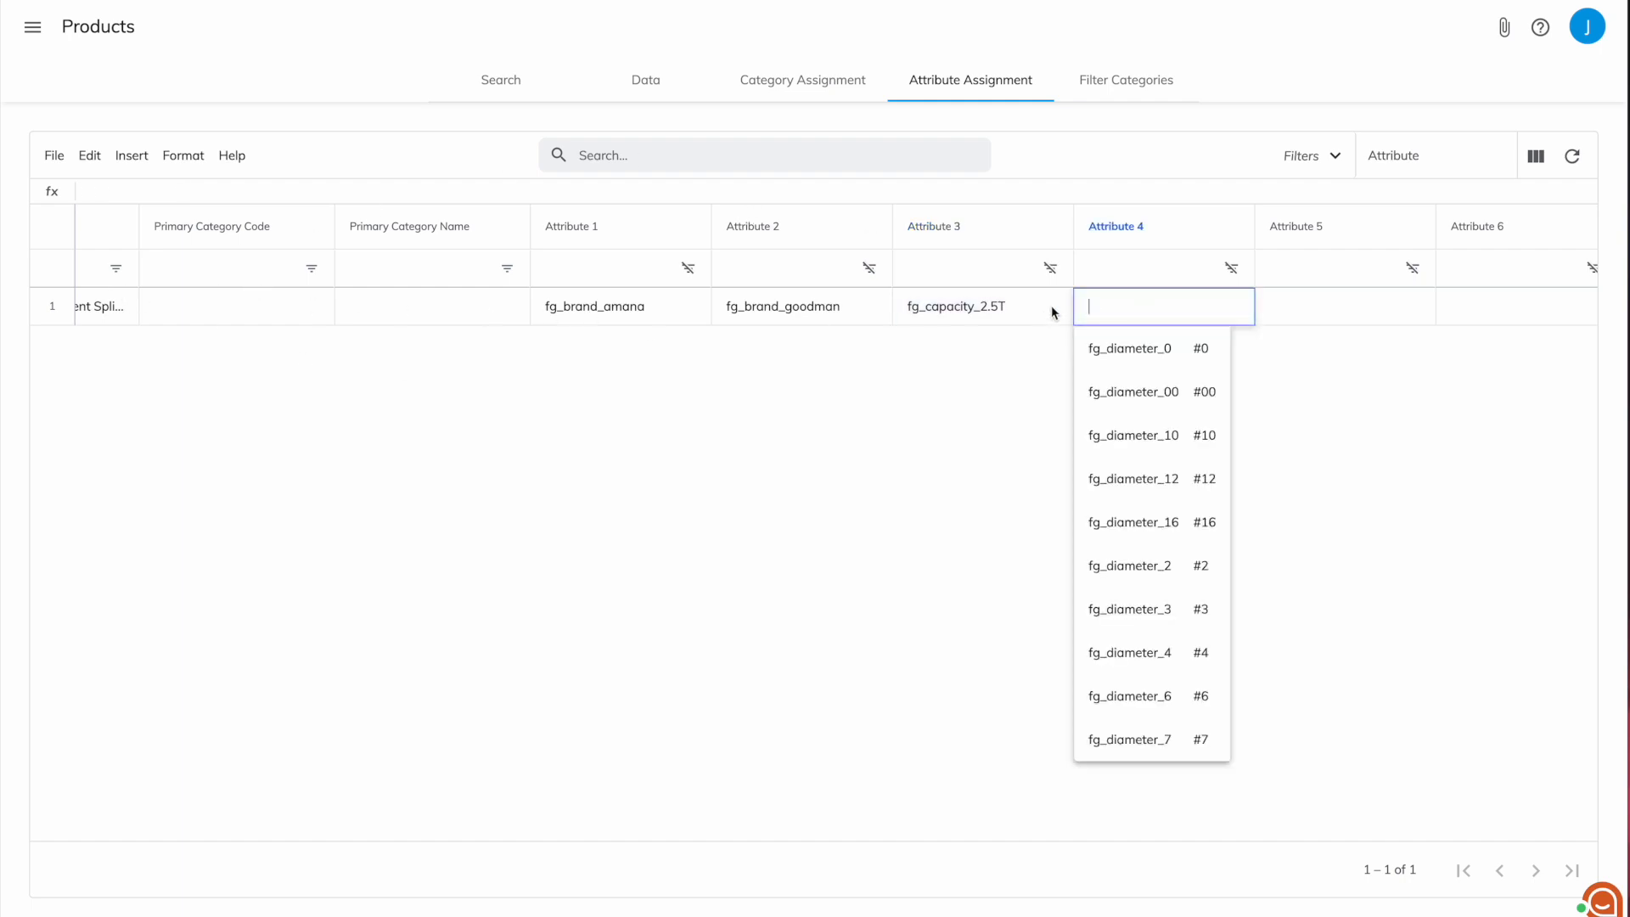
{"action": "type", "text": "capa"}
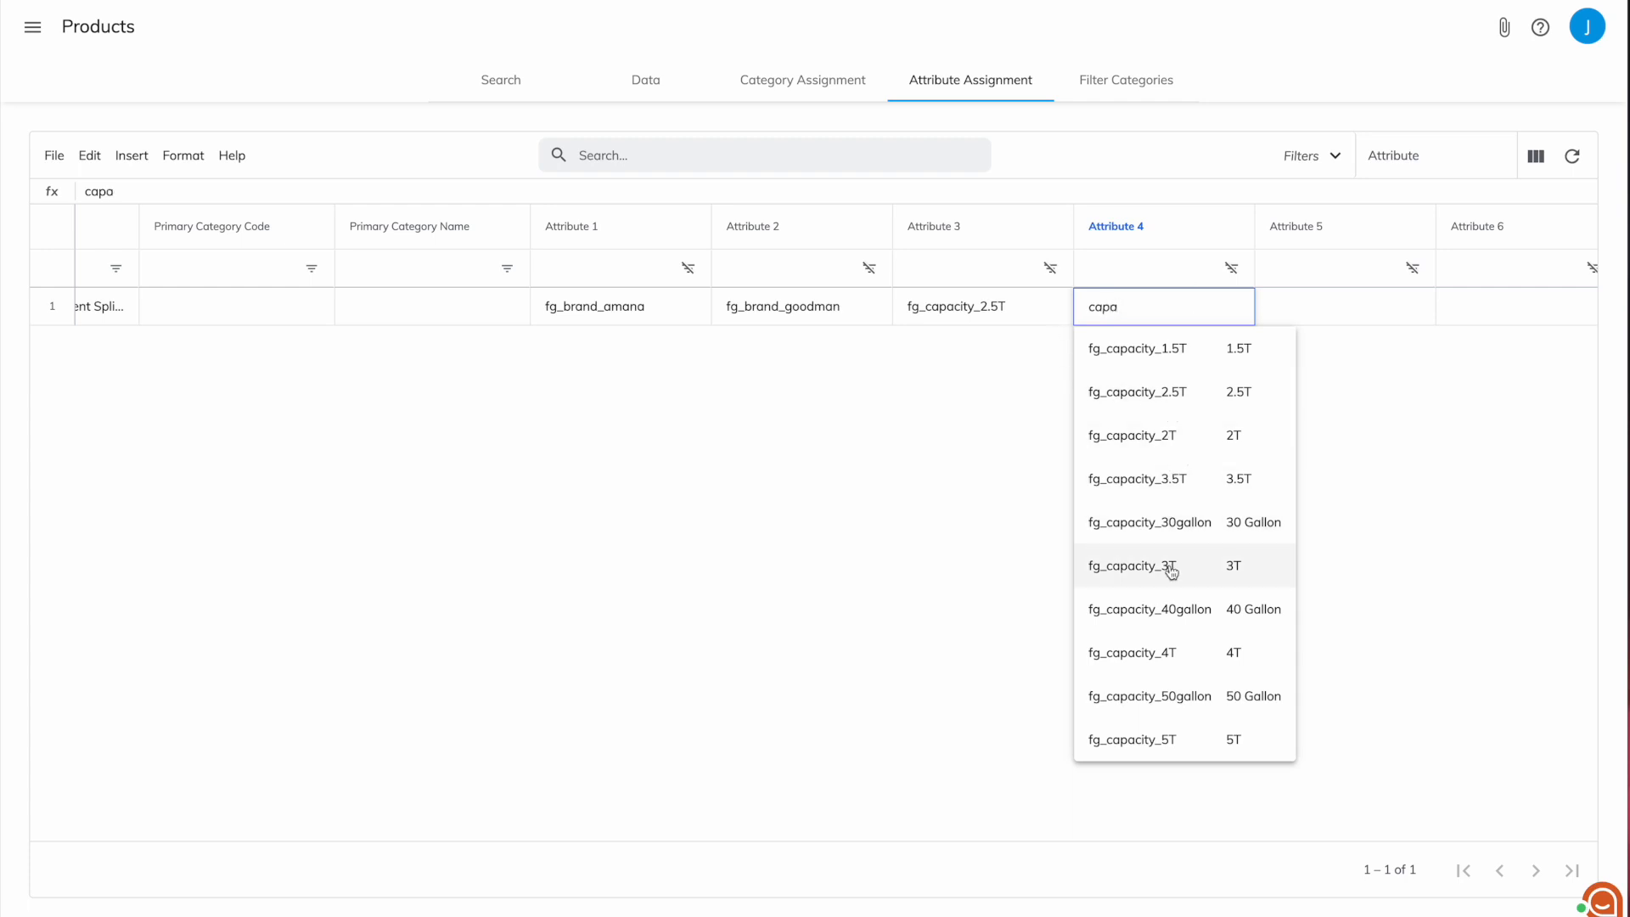
{"action": "left_click", "coordinate": [1232, 740]}
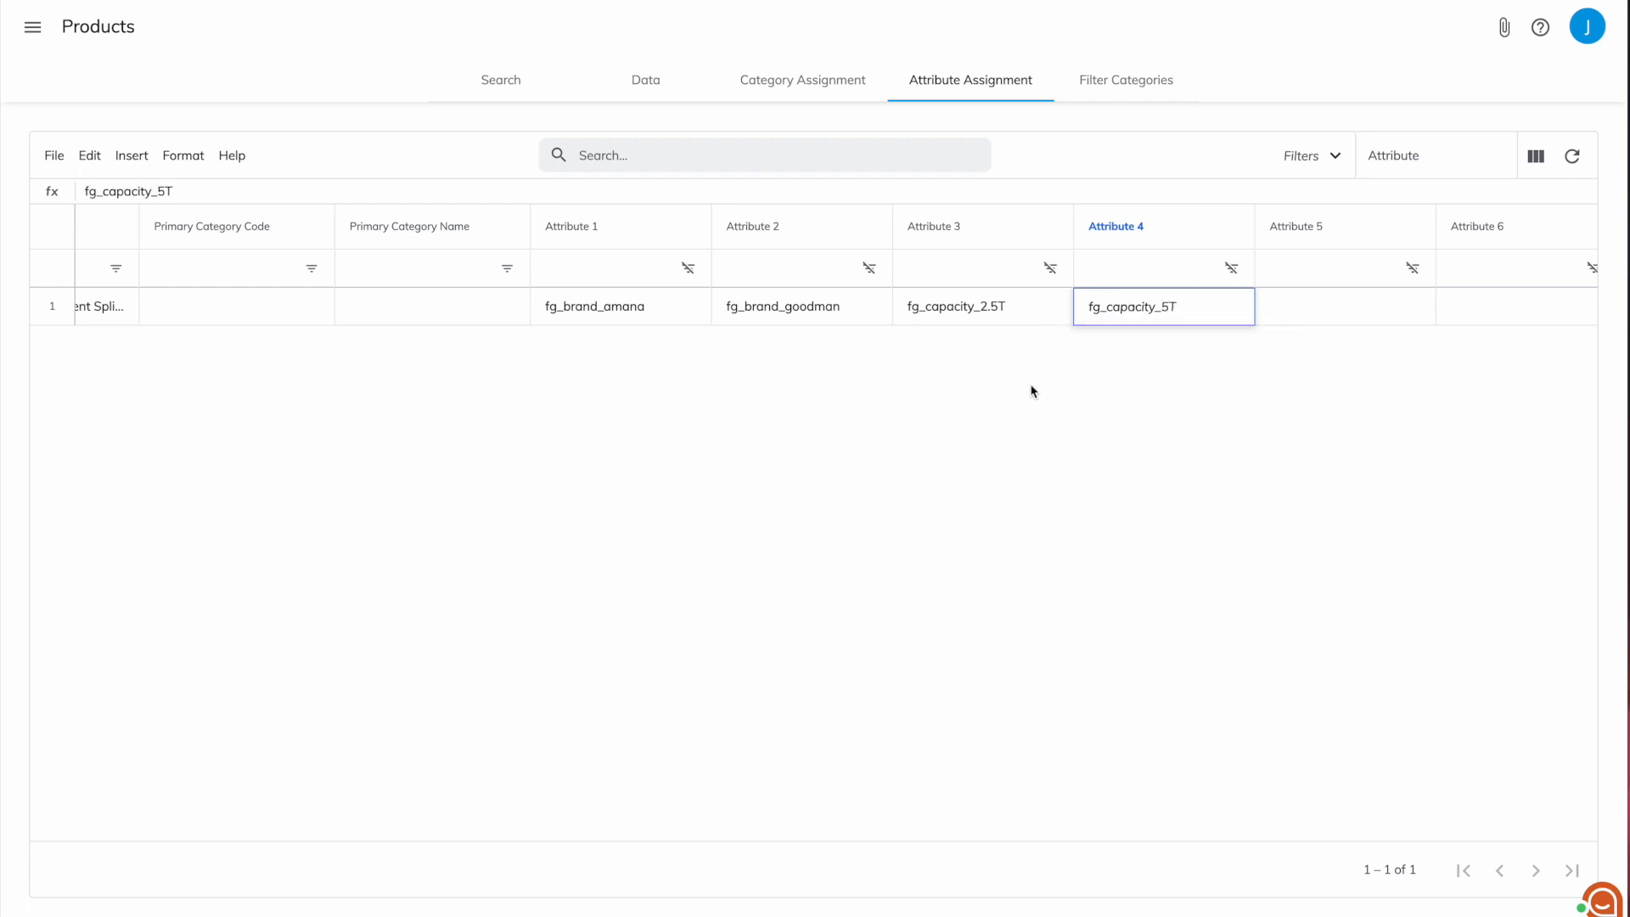
{"action": "left_click", "coordinate": [980, 298]}
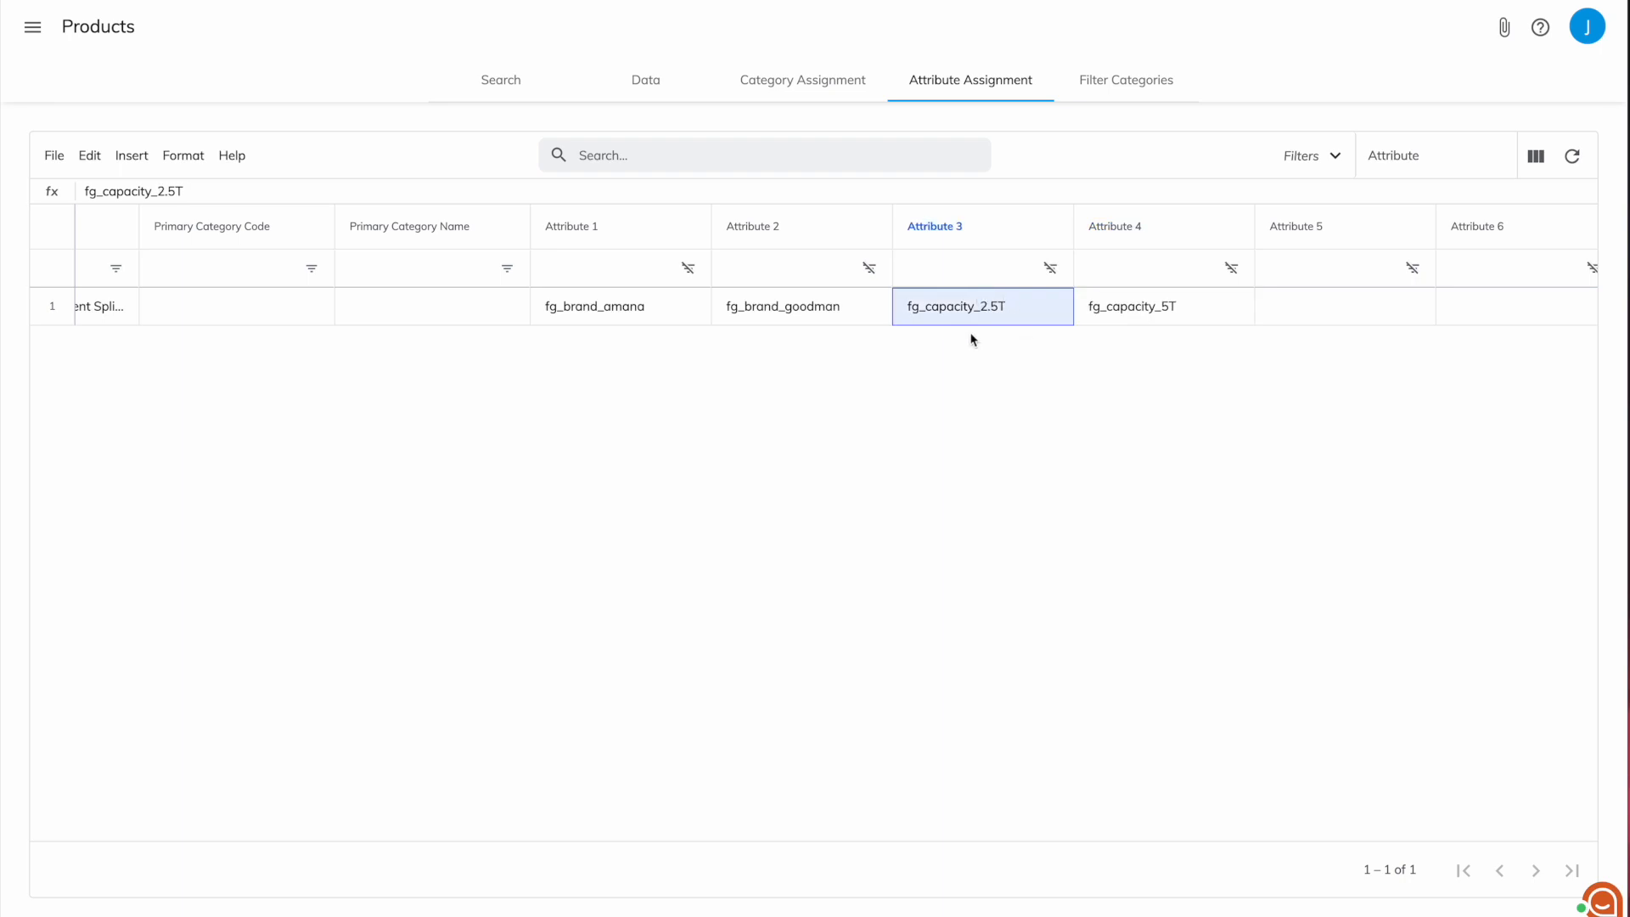
Check the storefront's 5T results, then clear the ASX130301 code filter in the admin's attribute assignments.
{"action": "key", "text": "ctrl+Right"}
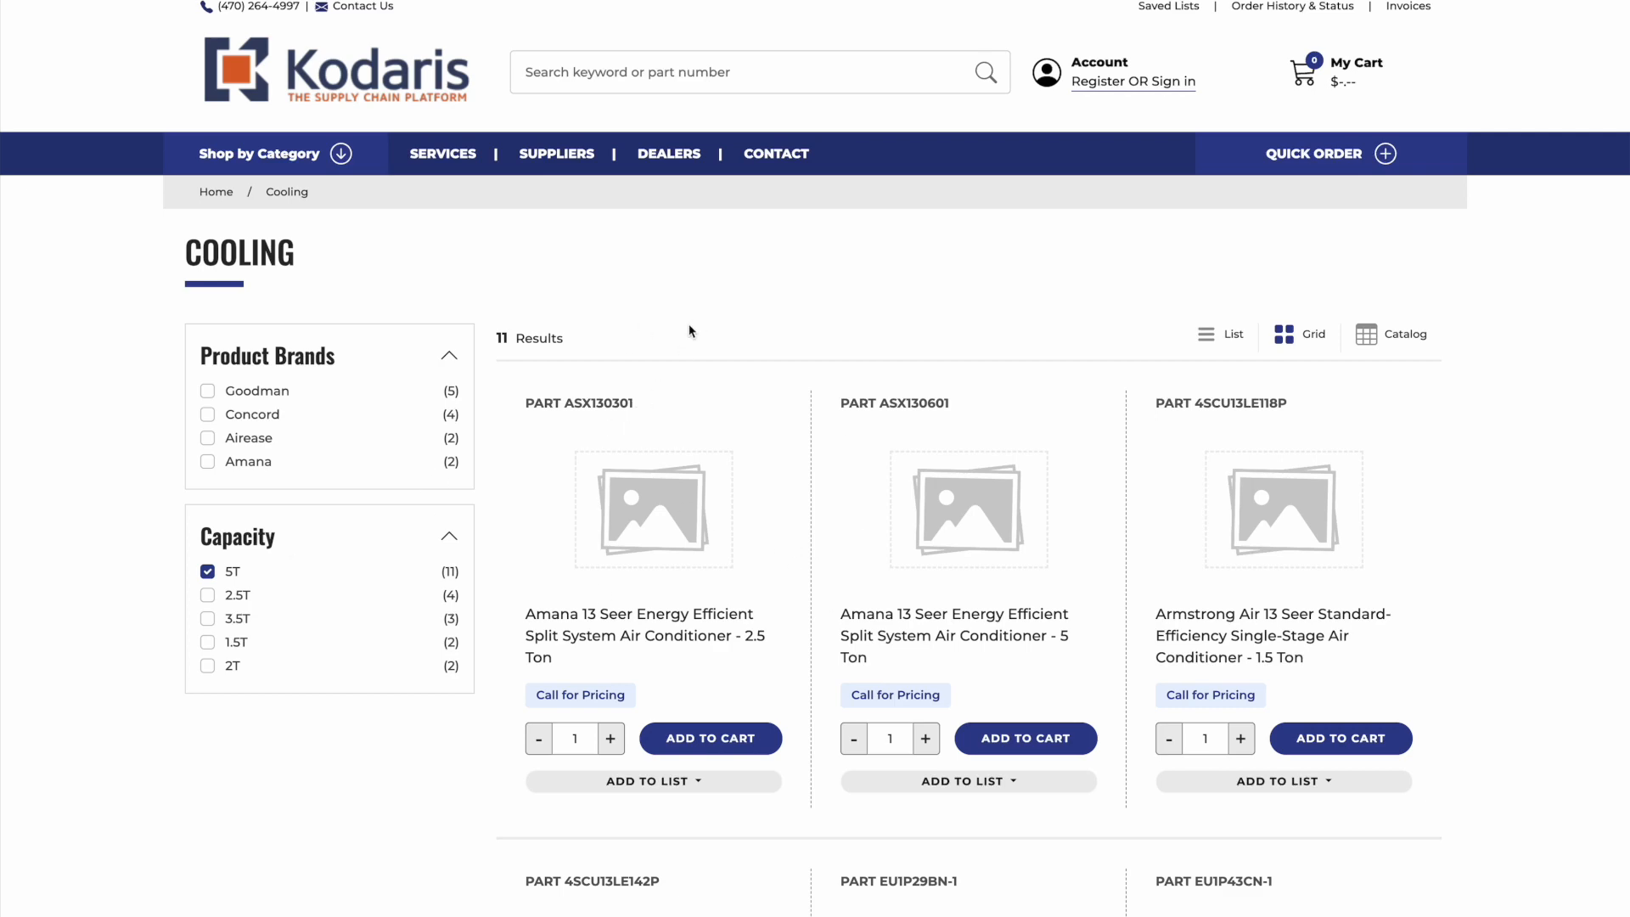
{"action": "key", "text": "ctrl+Left"}
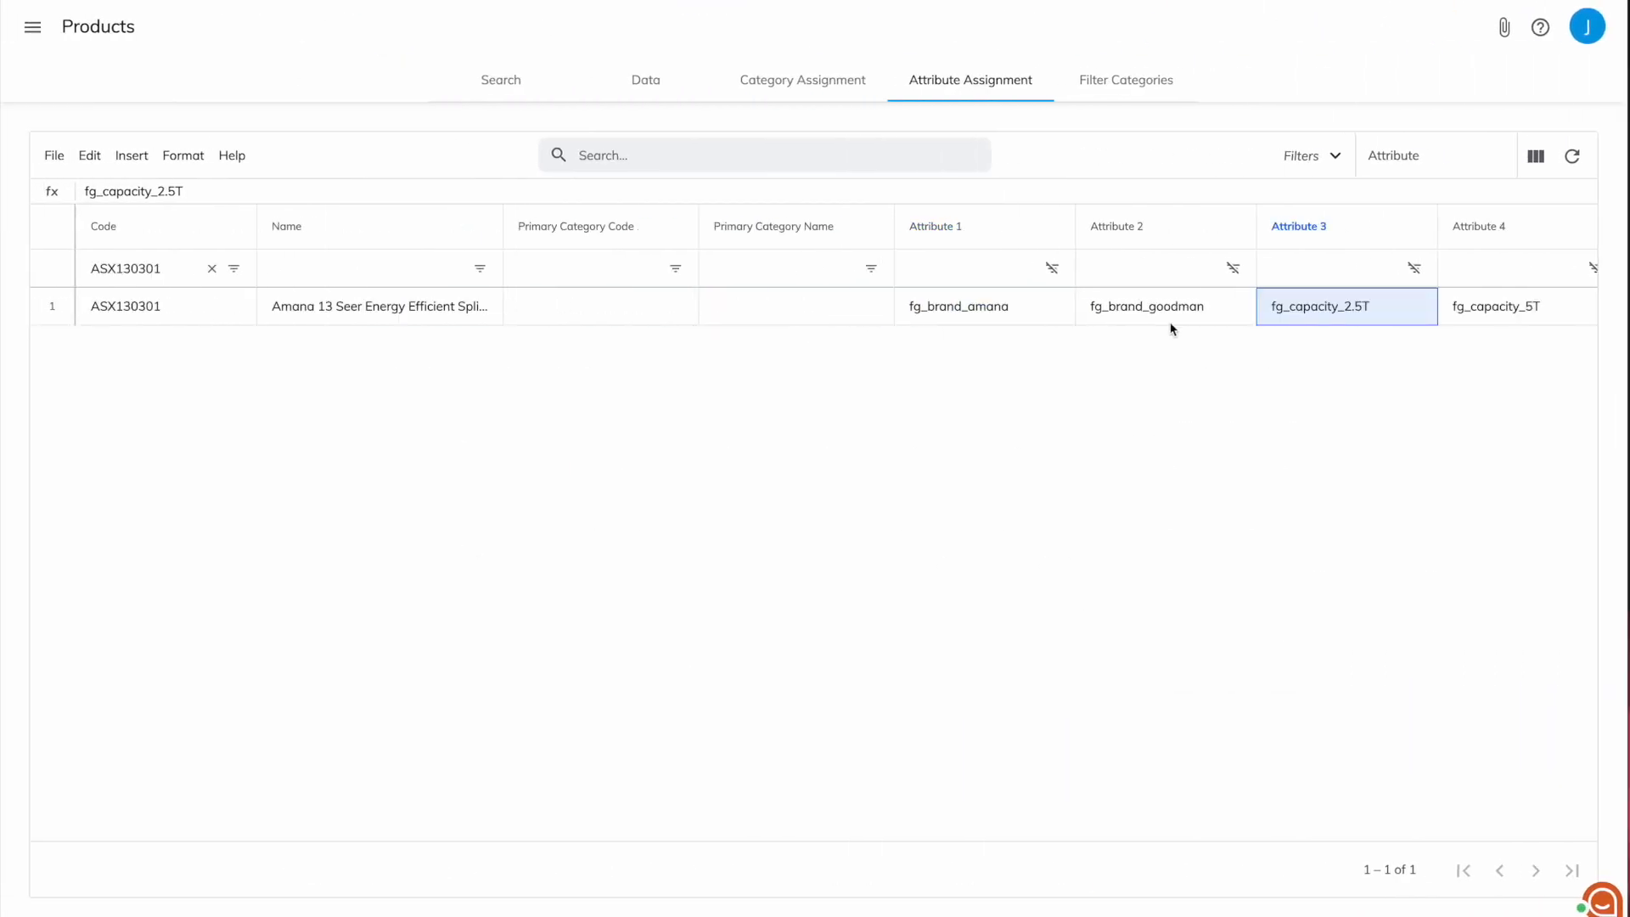
{"action": "left_click", "coordinate": [211, 269]}
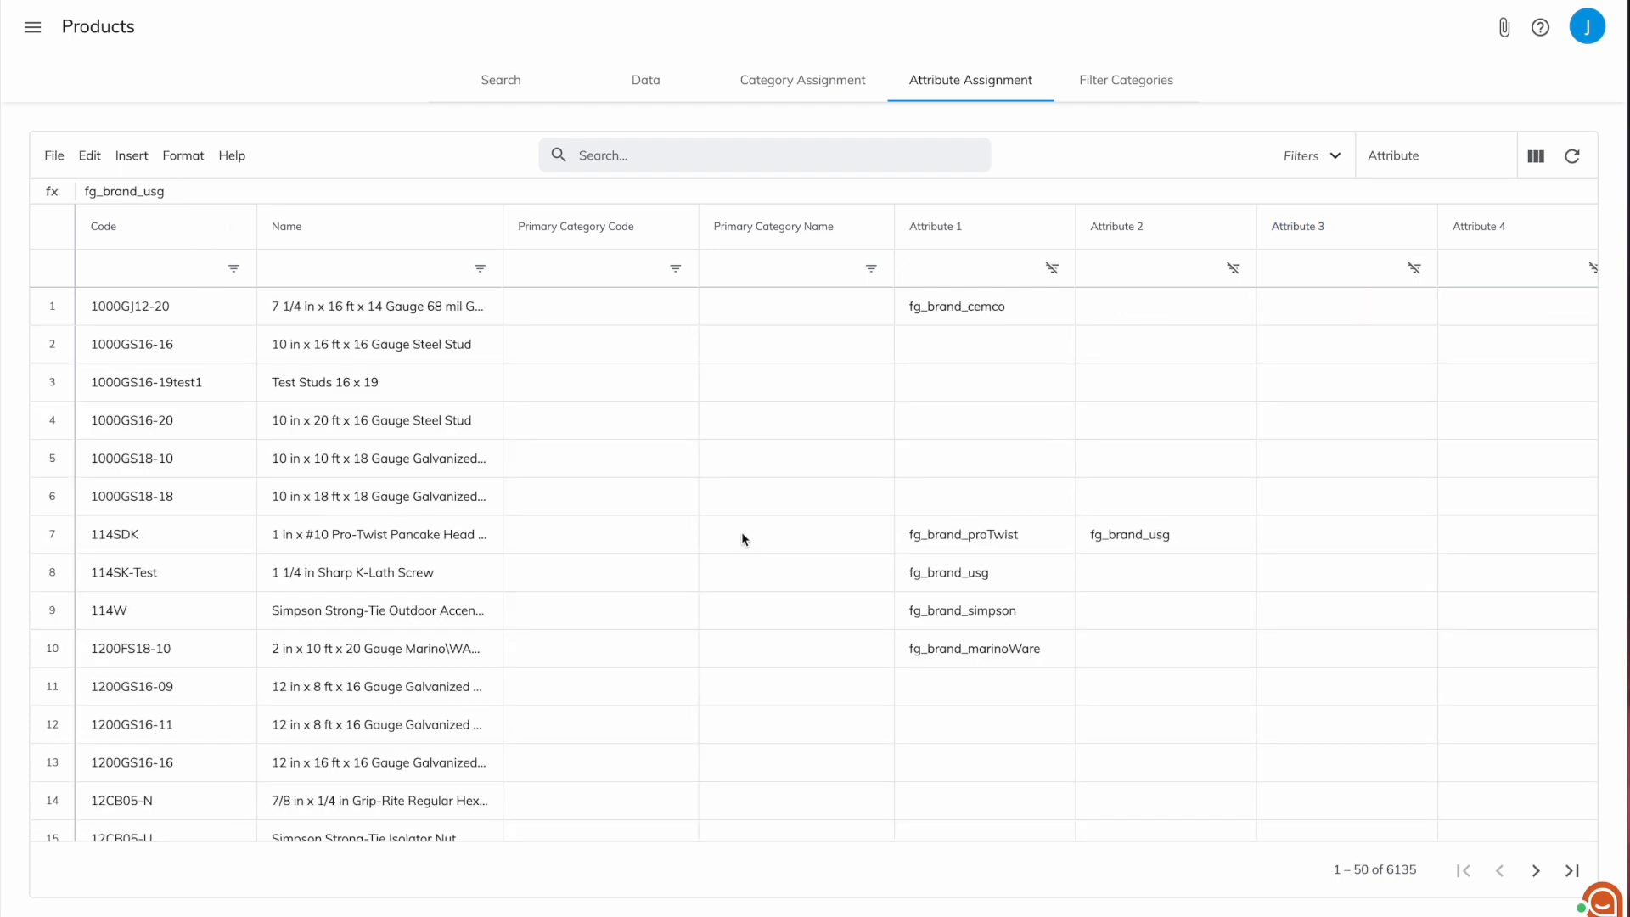
{"action": "left_click_drag", "start_coordinate": [1332, 311], "coordinate": [1438, 806]}
{"action": "left_click", "coordinate": [1351, 491]}
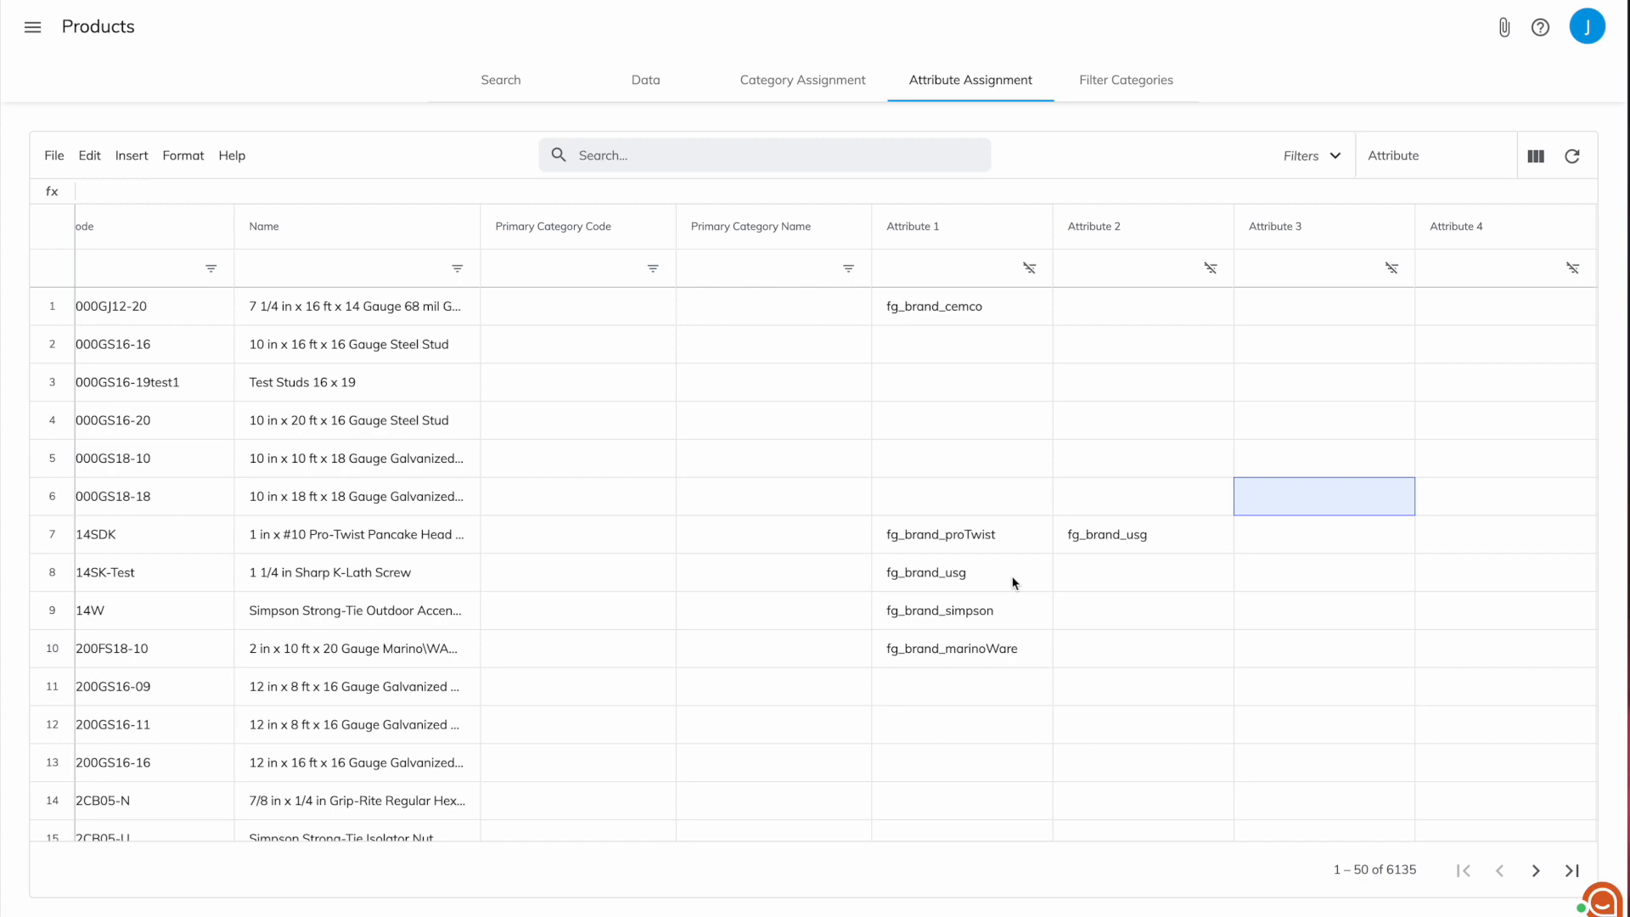
{"action": "scroll", "coordinate": [1013, 582], "scroll_direction": "left", "scroll_amount": 1}
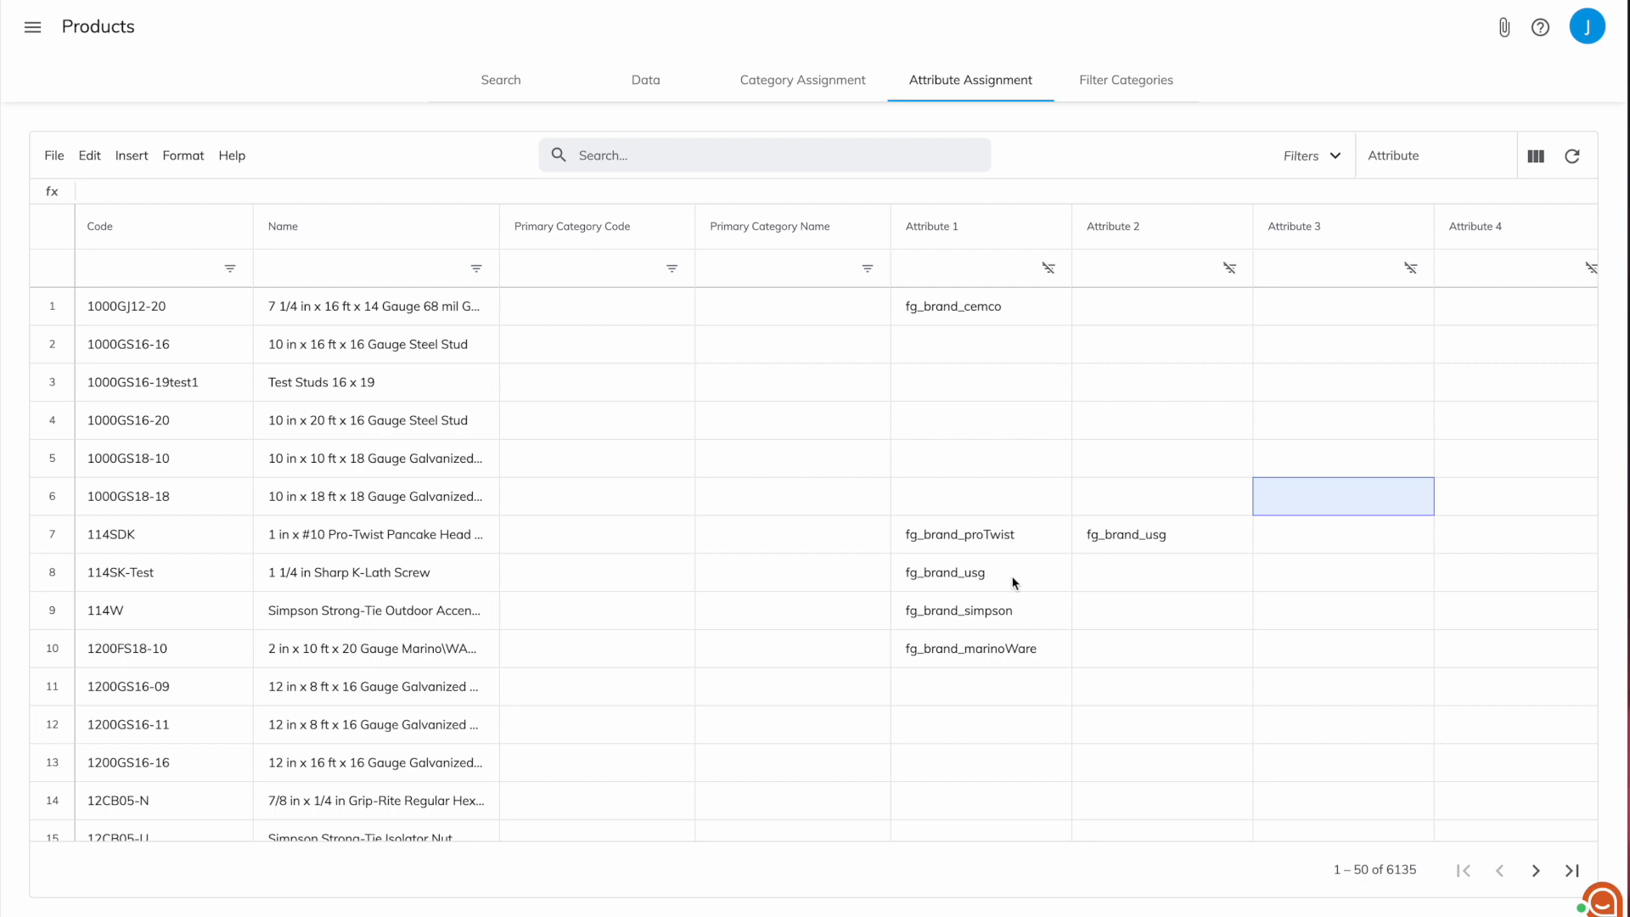
Open the PIM Attributes list and examine the attribute names from Amana to Advance Equipment.
{"action": "left_click", "coordinate": [32, 26]}
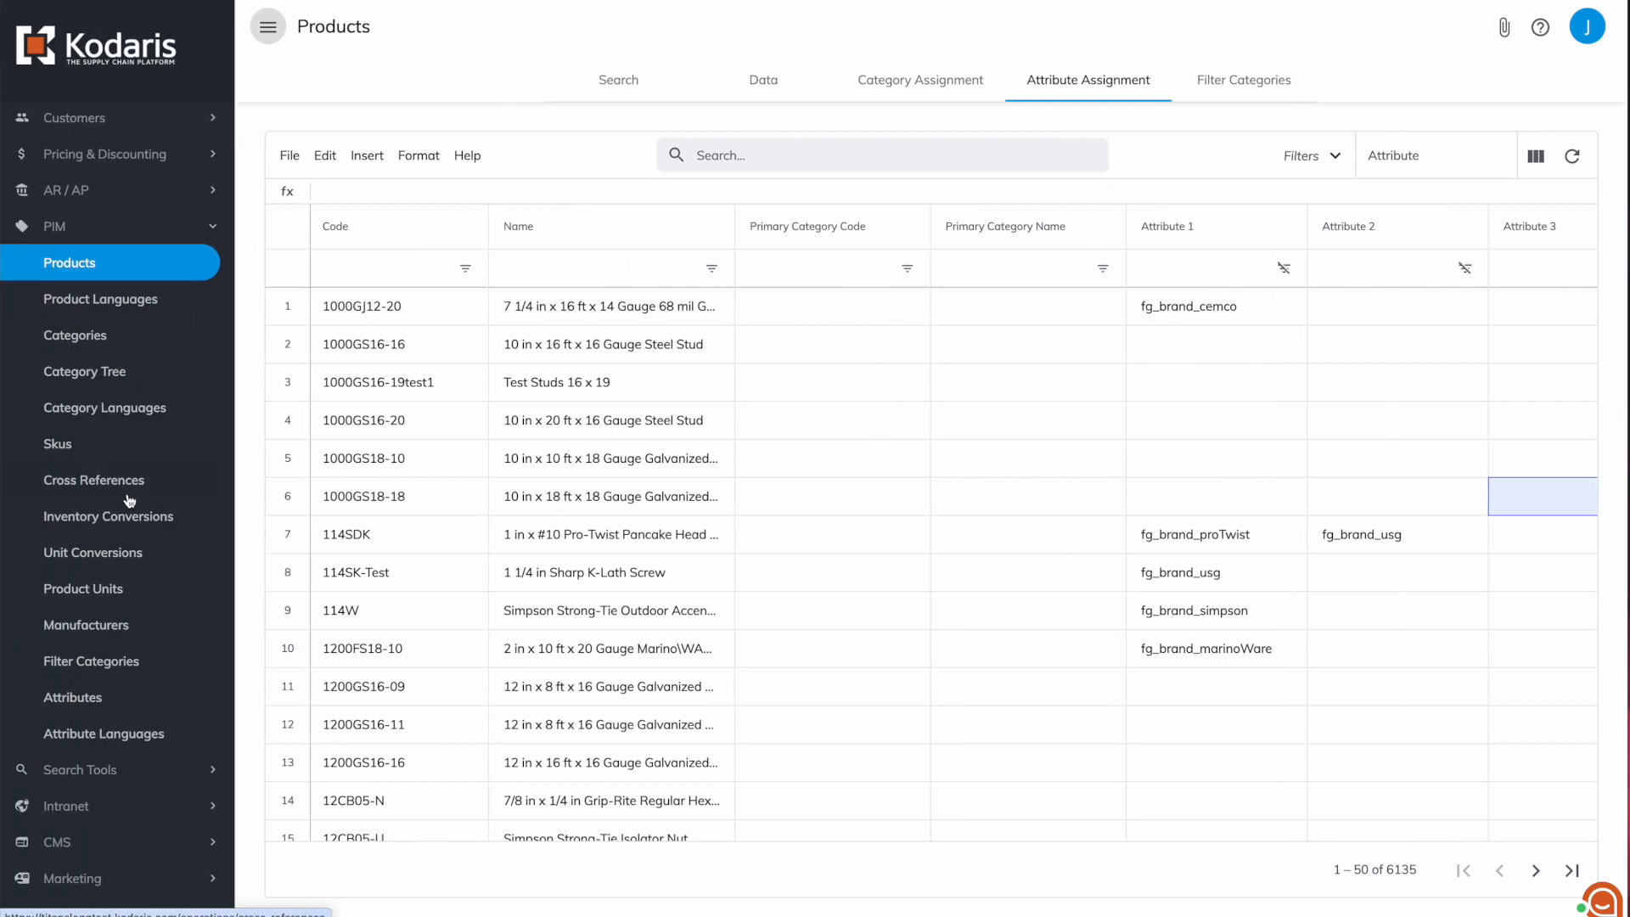
{"action": "left_click", "coordinate": [76, 698]}
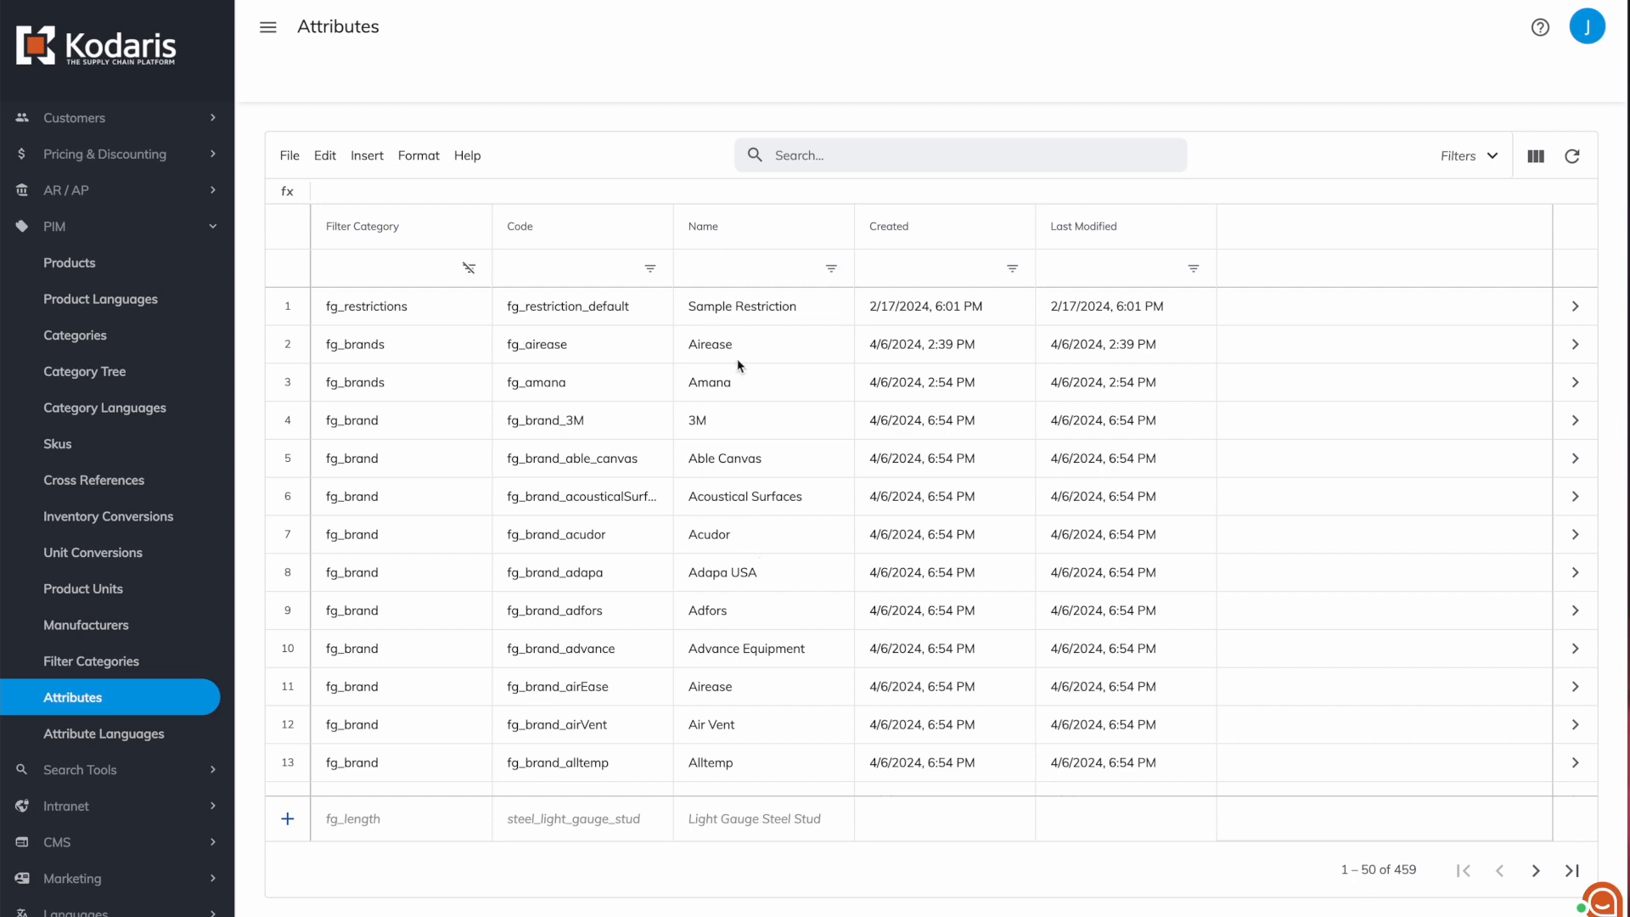
{"action": "left_click", "coordinate": [745, 425]}
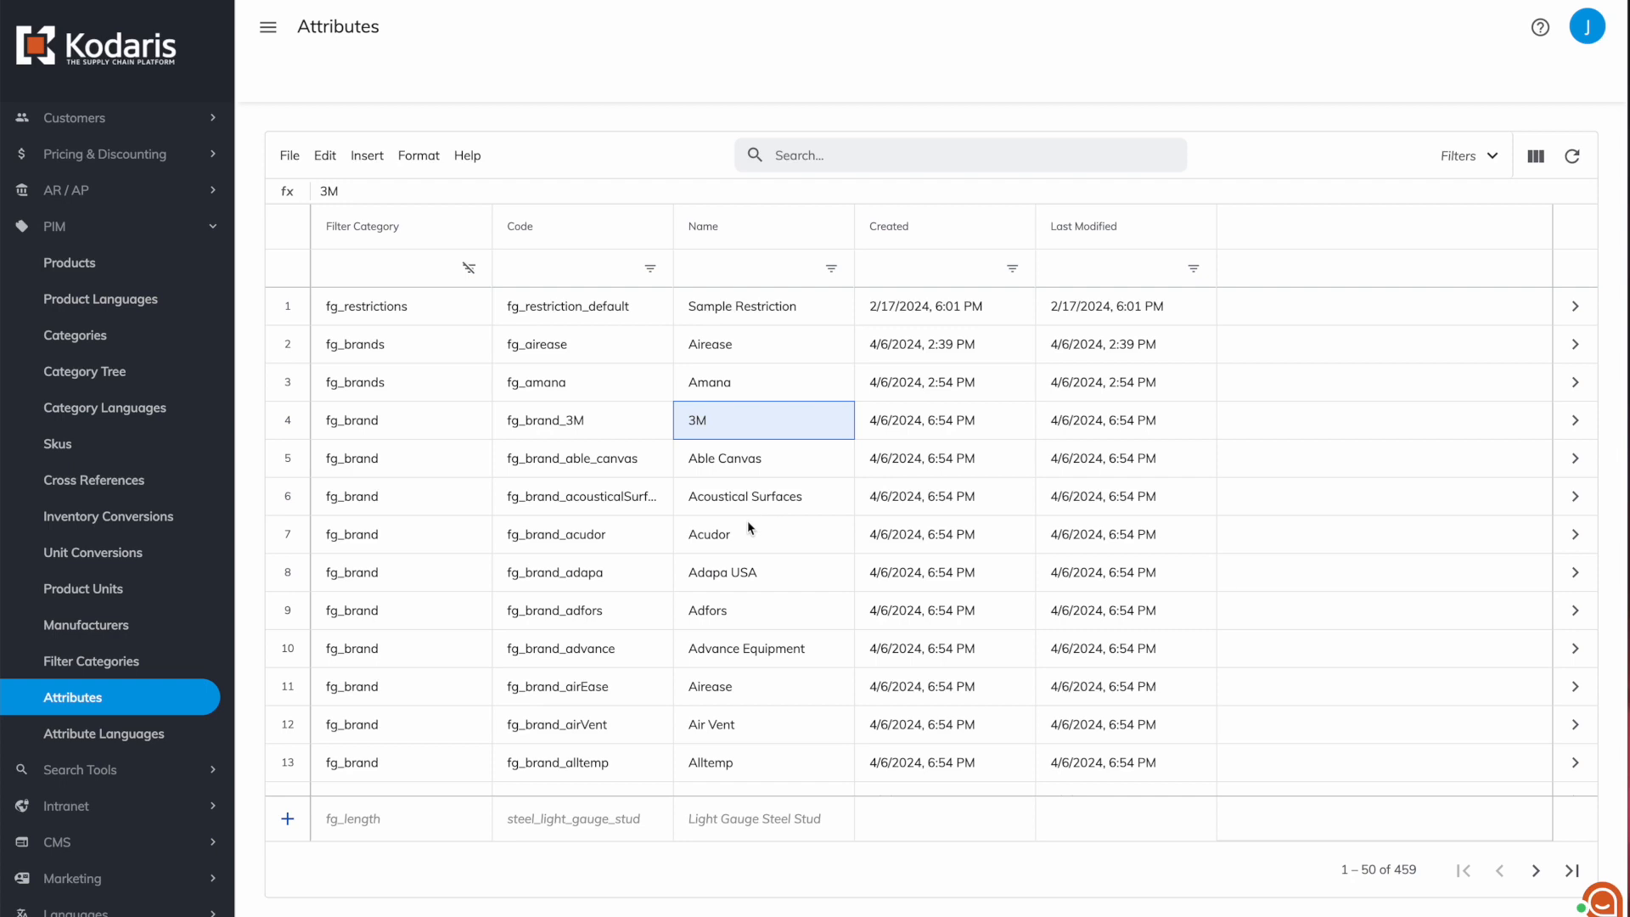
{"action": "key", "text": "Return"}
{"action": "key", "text": "Return"}
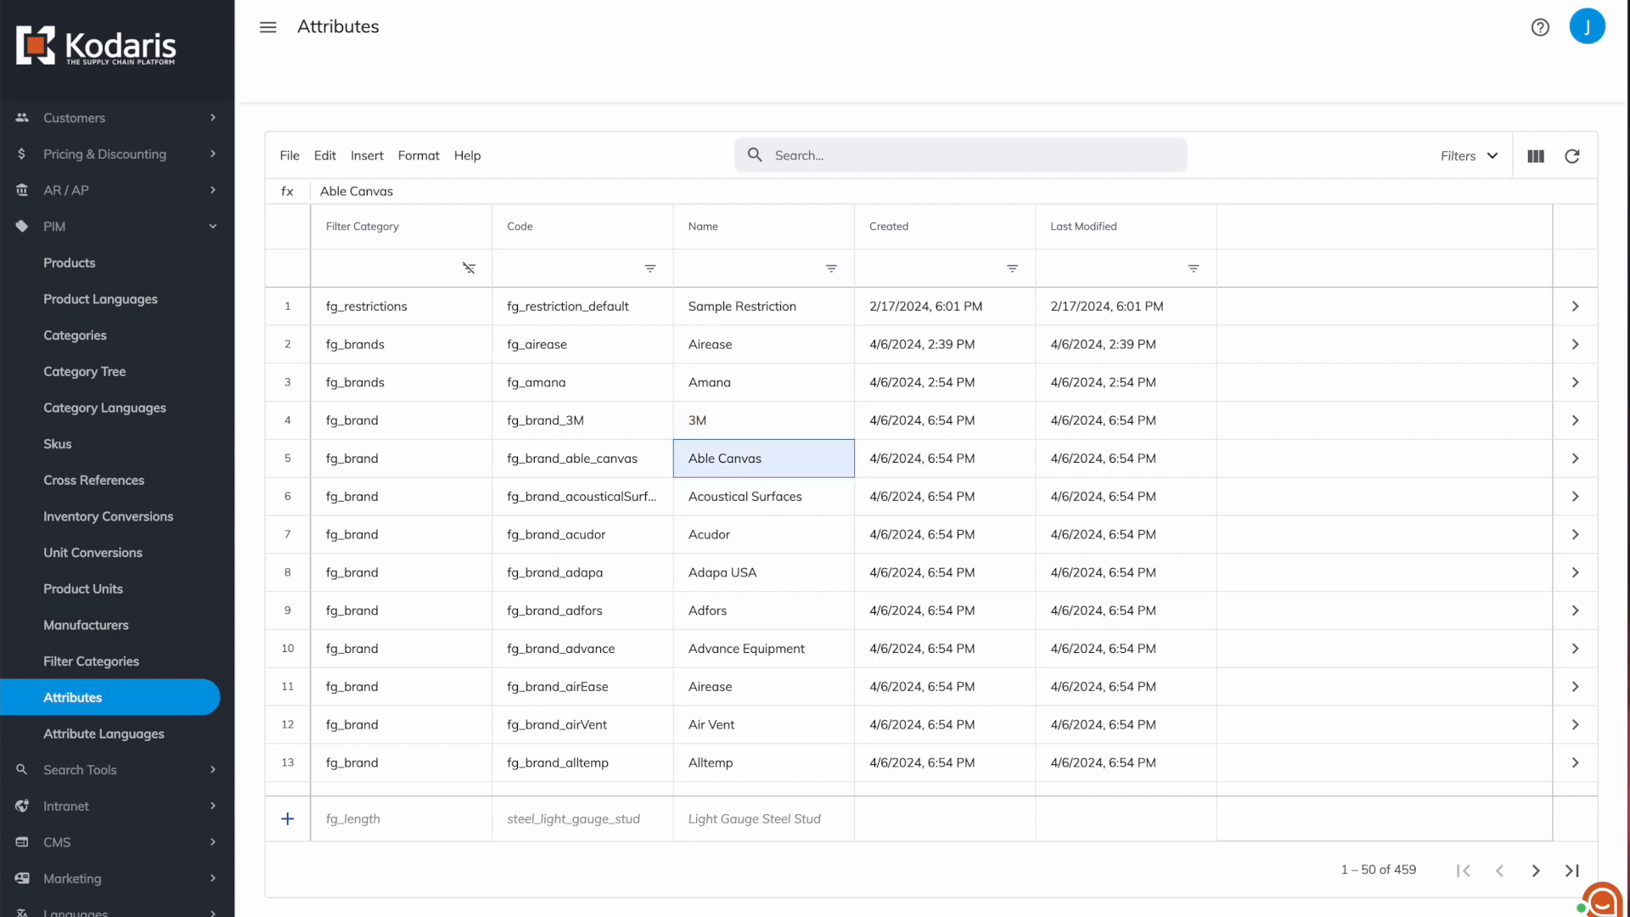
{"action": "left_click_drag", "start_coordinate": [811, 383], "coordinate": [813, 652]}
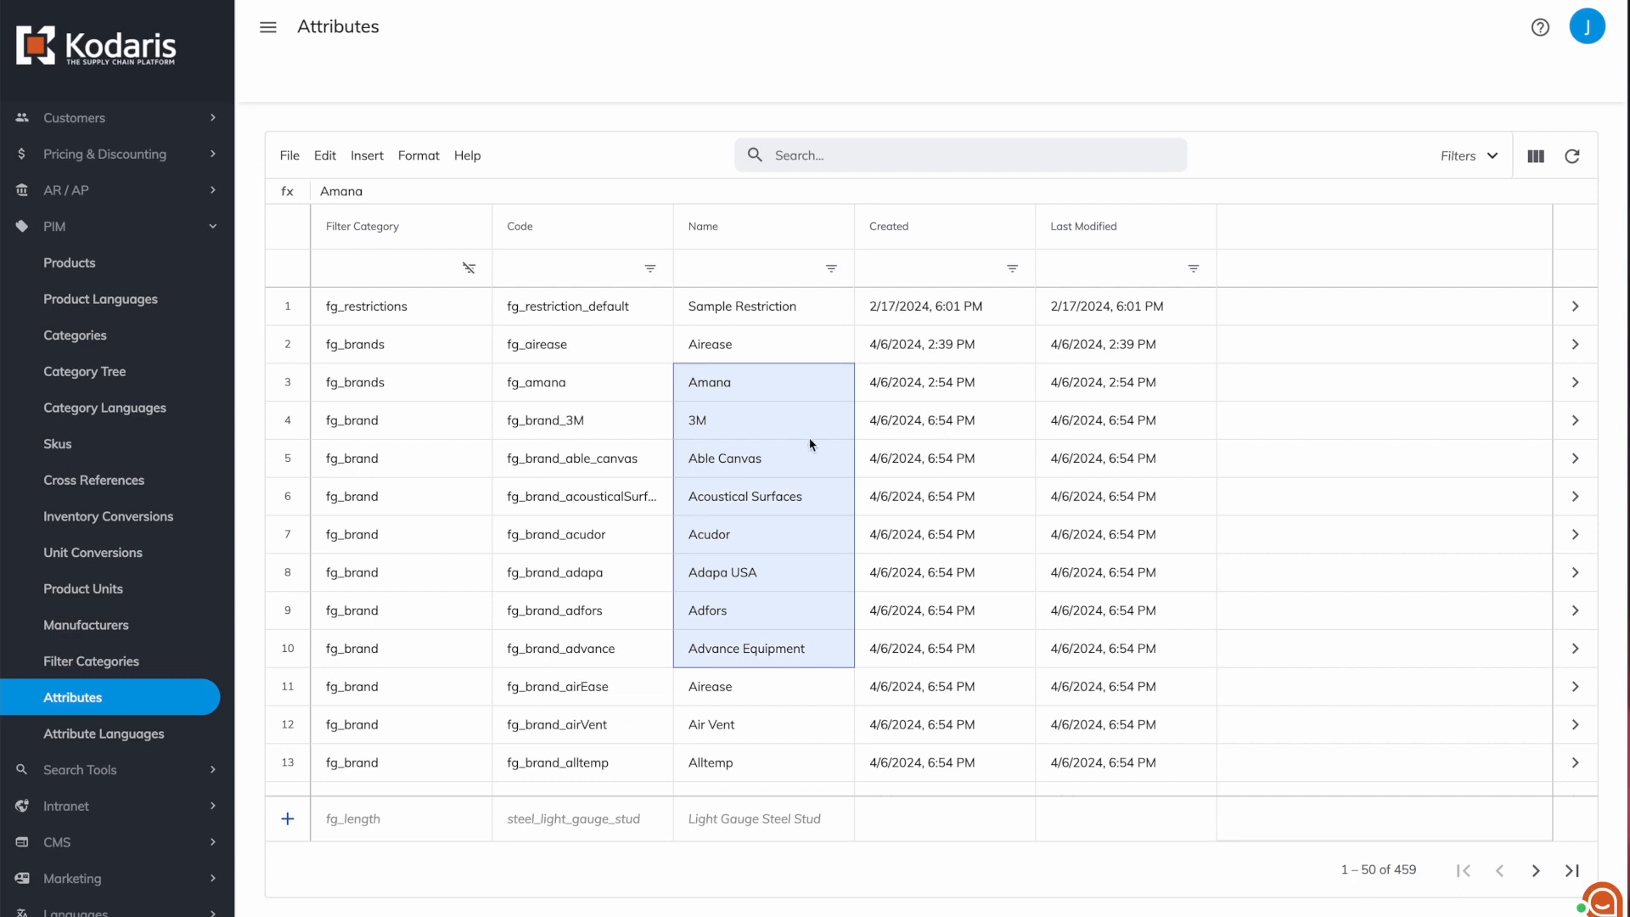